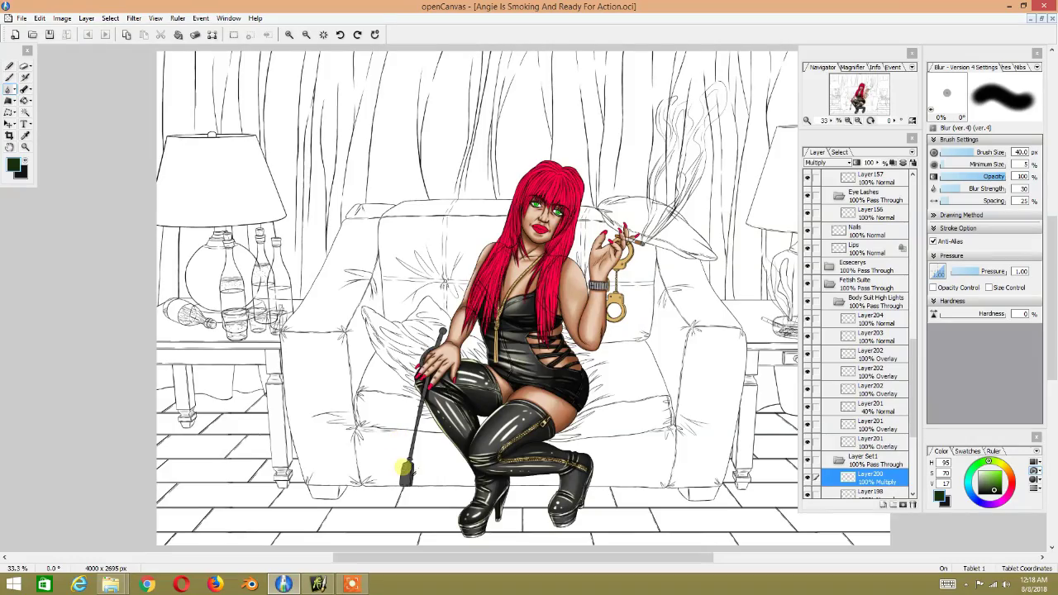
# Step: Look over the whole figure, then zoom to 133% and pan onto the riding crop and latex thigh
pyautogui.scroll(1, 419, 389)
pyautogui.scroll(1, 422, 393)
pyautogui.scroll(2, 438, 422)
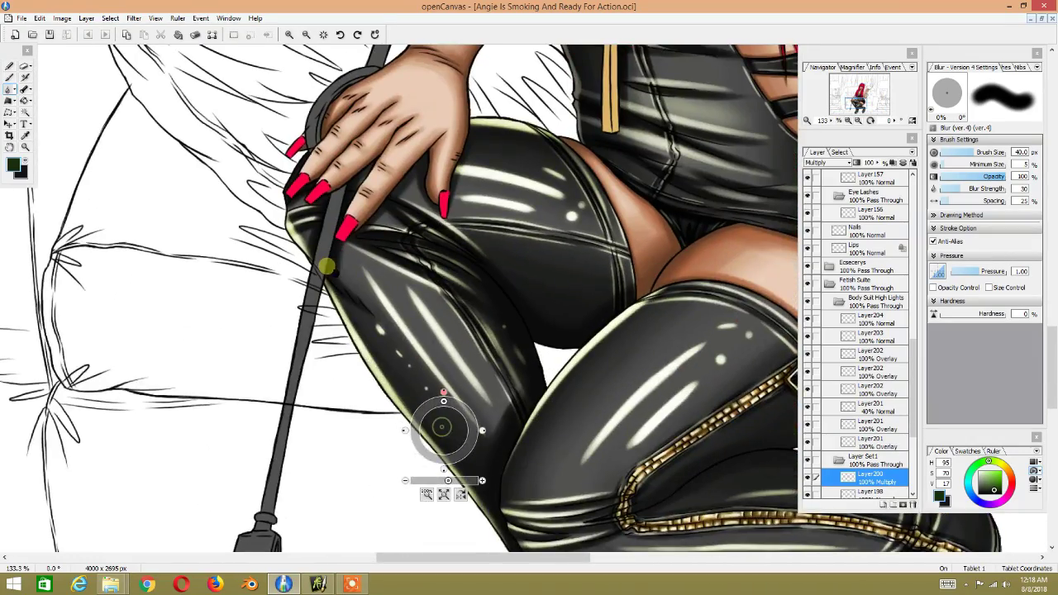
pyautogui.scroll(2, 328, 266)
pyautogui.scroll(-2, 314, 267)
pyautogui.scroll(1, 296, 268)
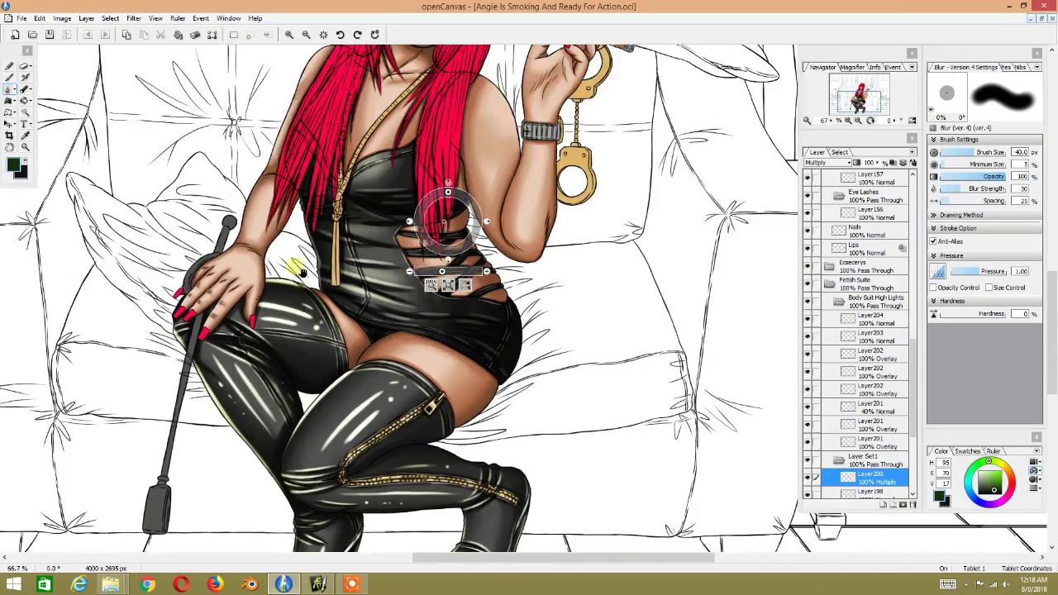
pyautogui.scroll(1, 305, 265)
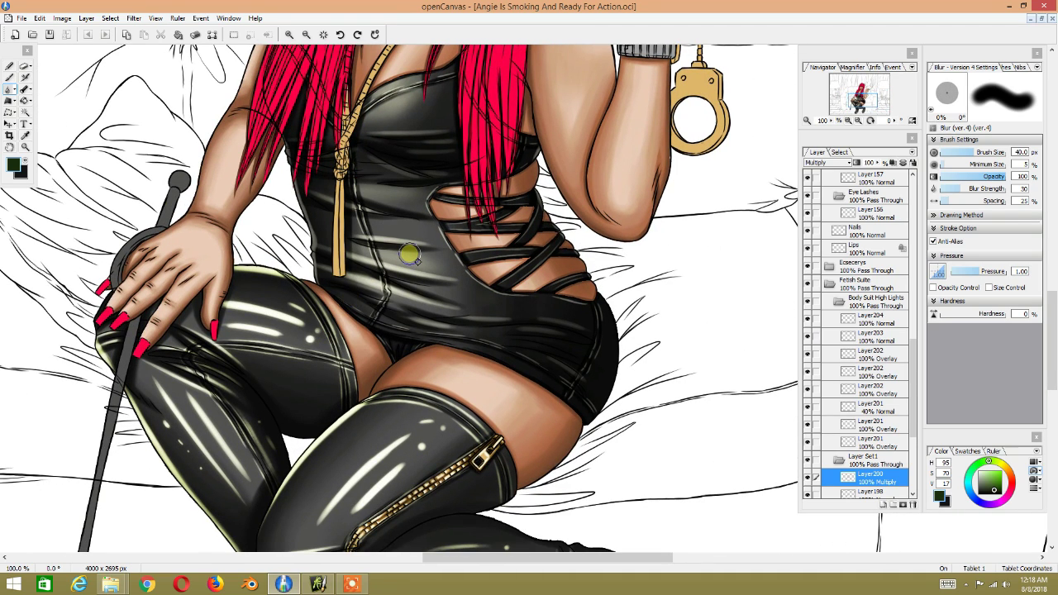
pyautogui.scroll(-2, 410, 255)
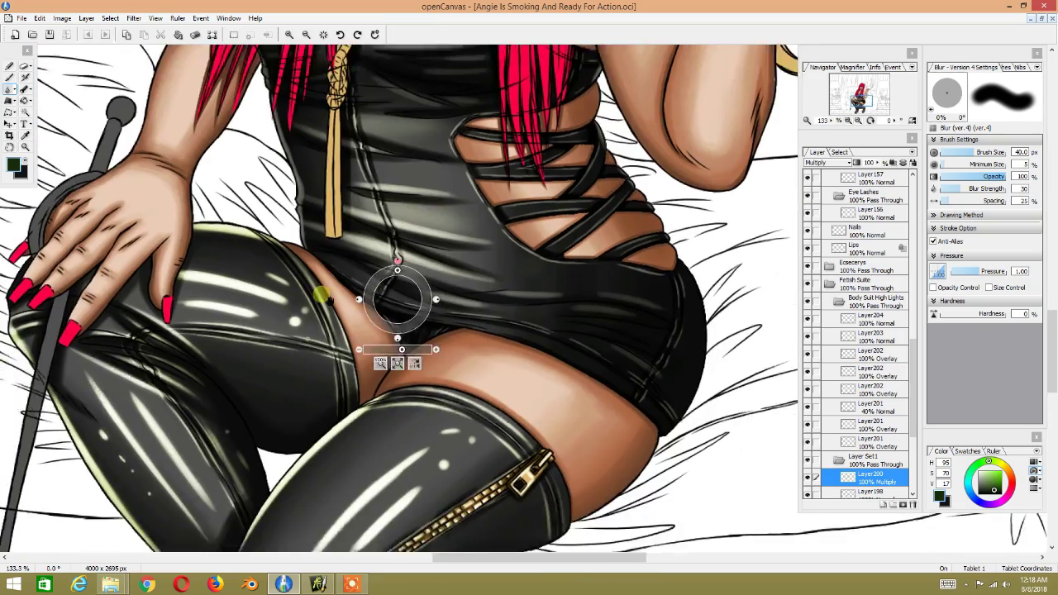
pyautogui.scroll(1, 405, 256)
pyautogui.scroll(-3, 364, 263)
pyautogui.scroll(-1, 364, 263)
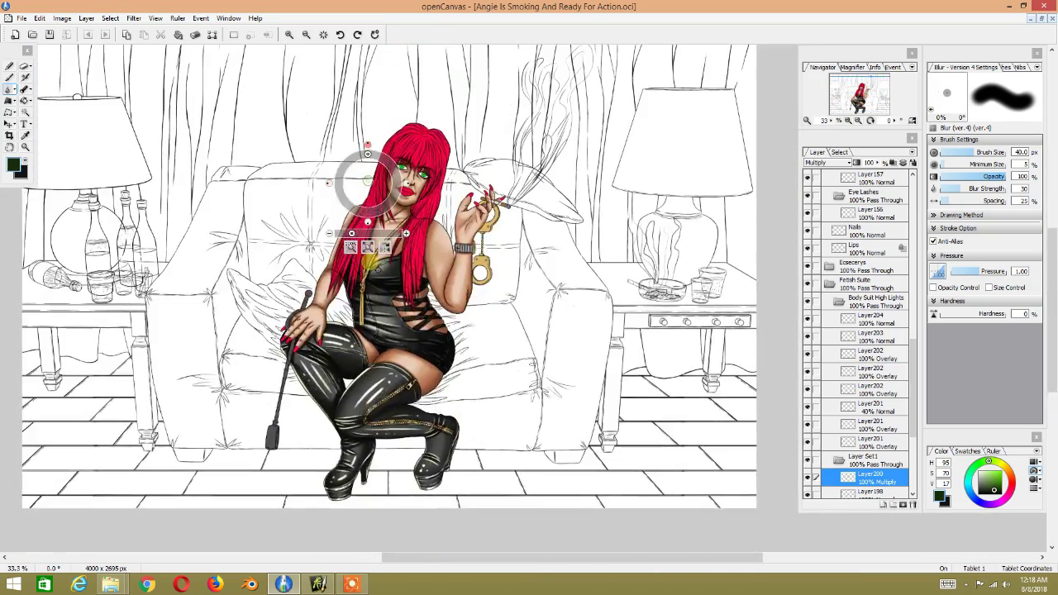
pyautogui.scroll(3, 343, 362)
pyautogui.scroll(-3, 339, 364)
pyautogui.scroll(1, 330, 378)
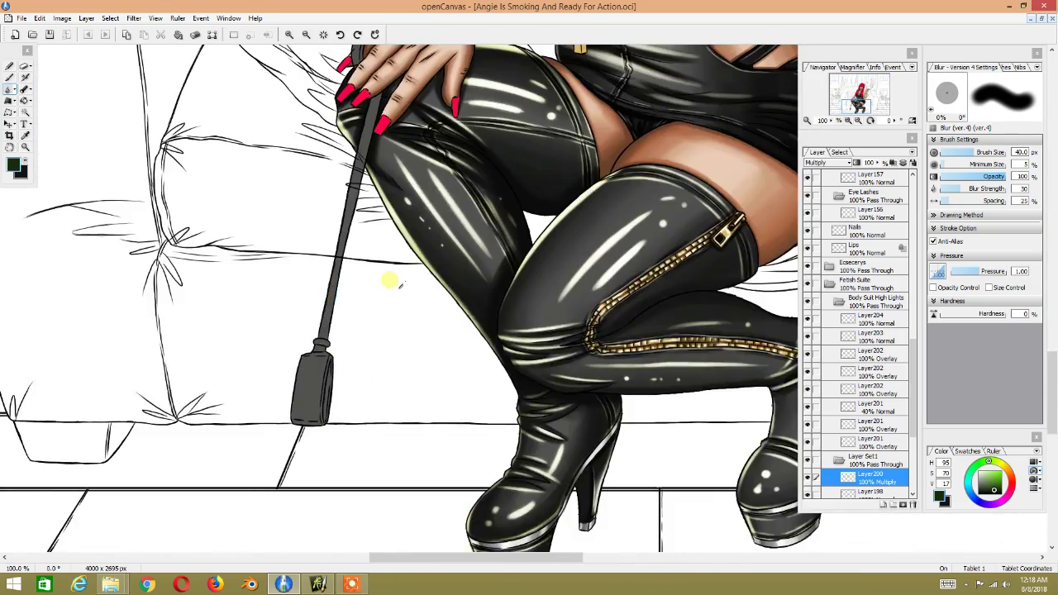
pyautogui.scroll(1, 364, 248)
pyautogui.scroll(2, 381, 249)
pyautogui.scroll(1, 416, 283)
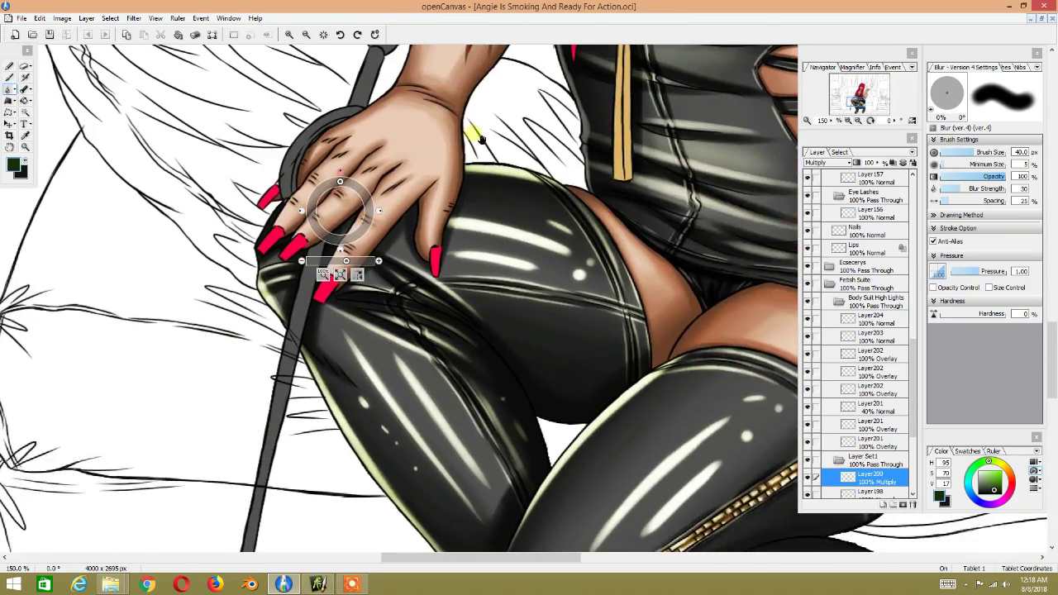
pyautogui.scroll(2, 365, 257)
pyautogui.scroll(1, 365, 257)
pyautogui.scroll(1, 319, 218)
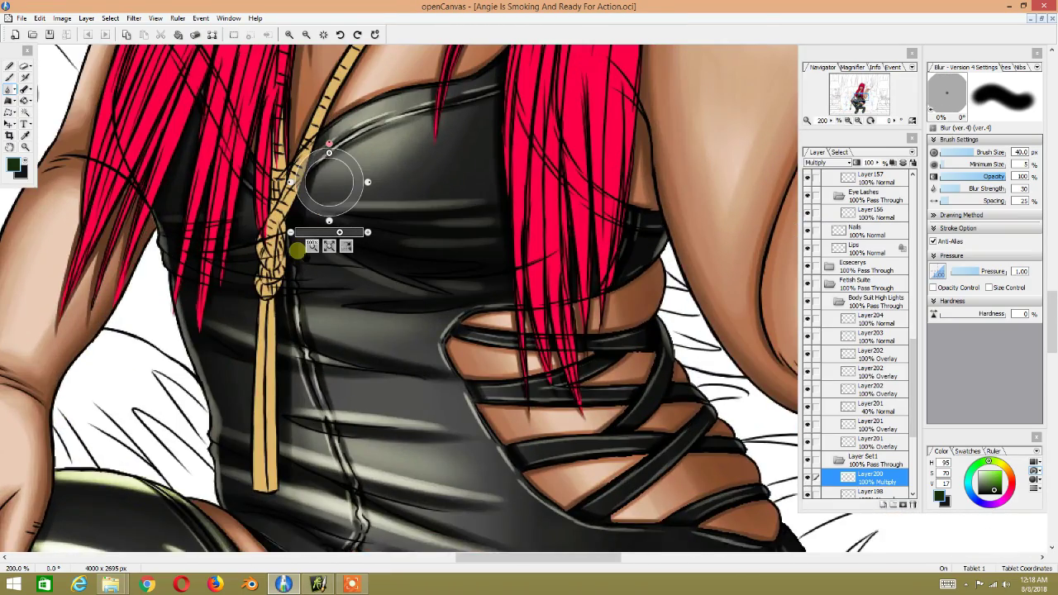
pyautogui.scroll(-2, 330, 190)
pyautogui.scroll(1, 281, 285)
pyautogui.hscroll(3, 425, 307)
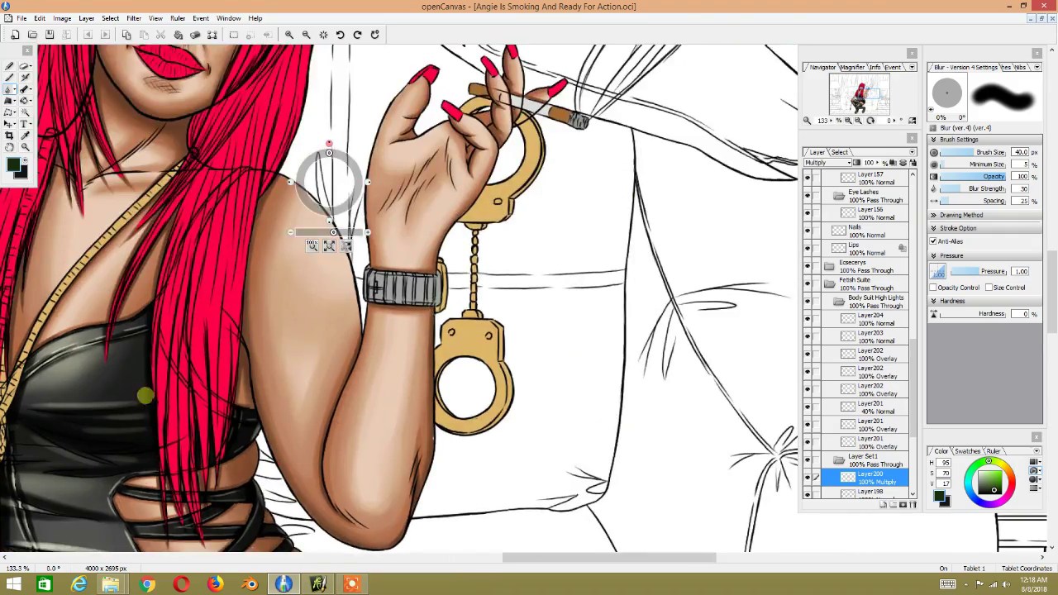
pyautogui.scroll(-3, 224, 325)
pyautogui.hscroll(-3, 224, 325)
pyautogui.scroll(-3, 224, 325)
pyautogui.hscroll(-3, 224, 325)
pyautogui.scroll(-2, 308, 367)
pyautogui.scroll(1, 384, 312)
pyautogui.scroll(-1, 374, 366)
pyautogui.moveTo(373, 368); pyautogui.dragTo(331, 331)
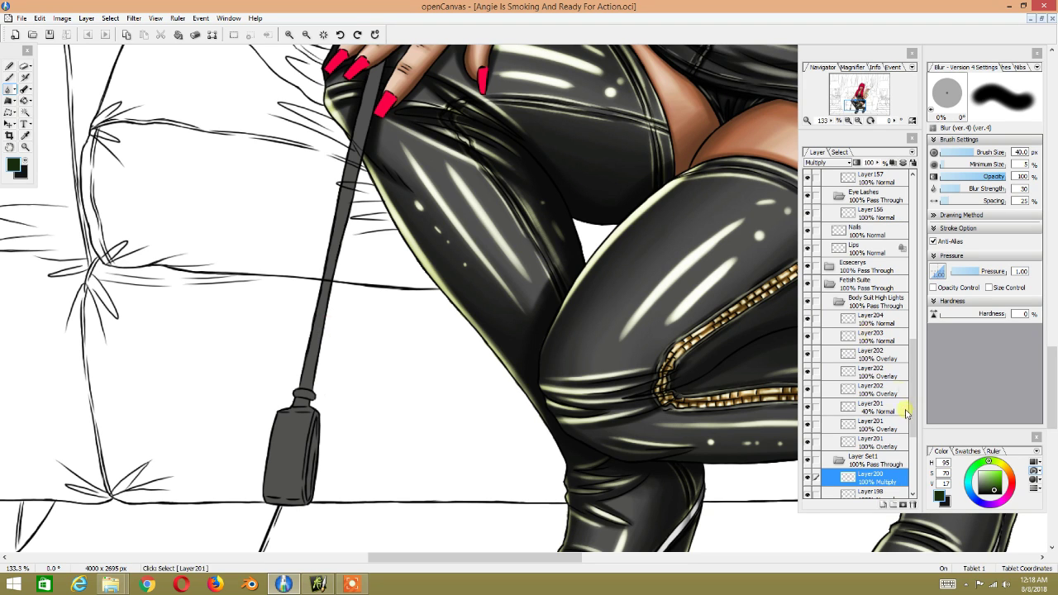
# Step: Collapse Fetish Suite and expand Ecsecerys to show its Cigerrate and Wipp Hiting Stick groups
pyautogui.moveTo(913, 405); pyautogui.dragTo(909, 437)
pyautogui.click(808, 354)
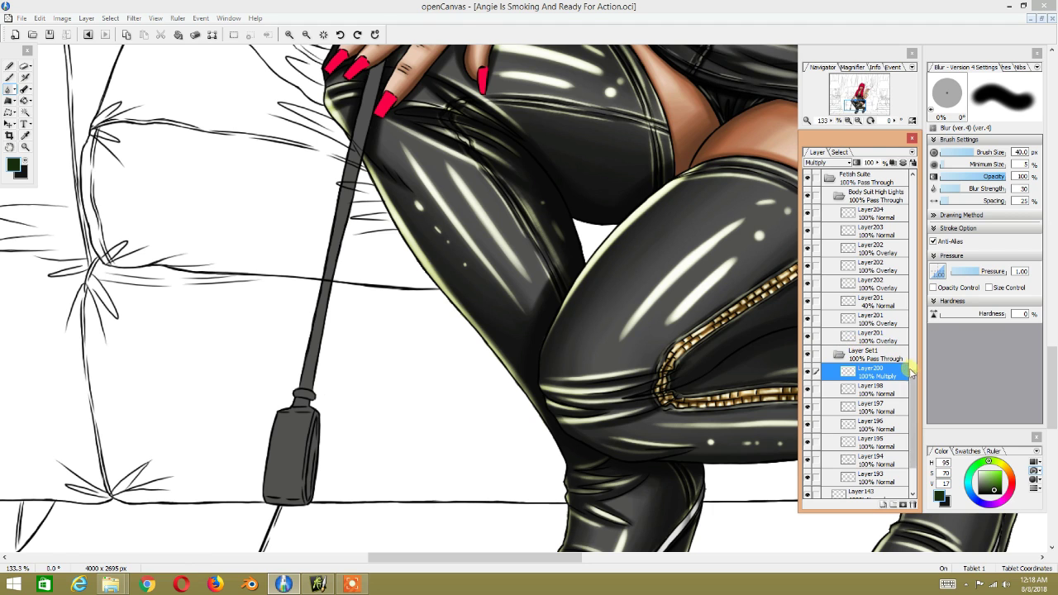
pyautogui.scroll(3, 877, 355)
pyautogui.scroll(3, 852, 348)
pyautogui.scroll(3, 826, 341)
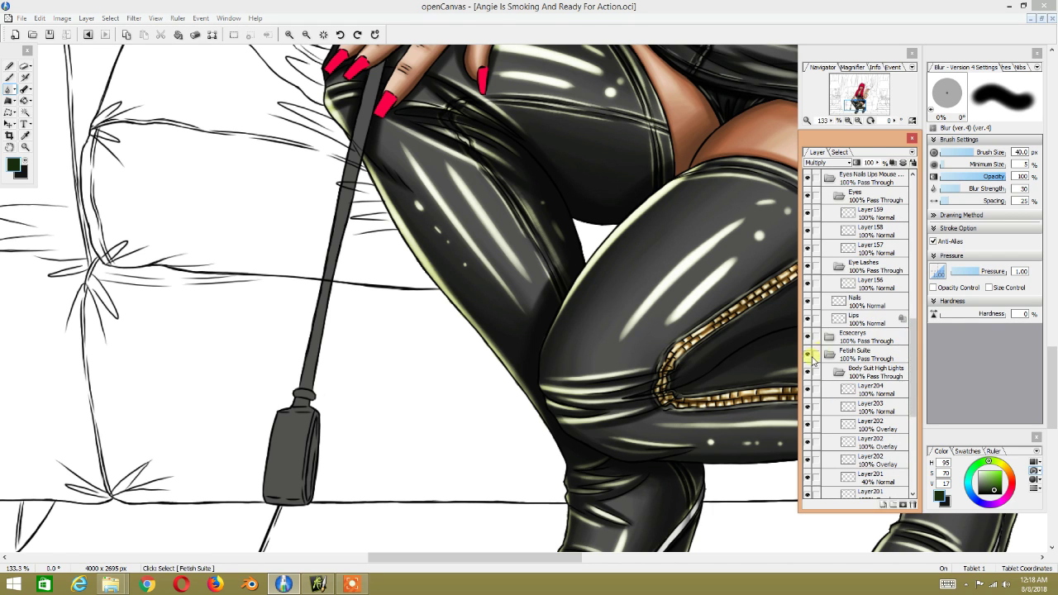
pyautogui.click(830, 354)
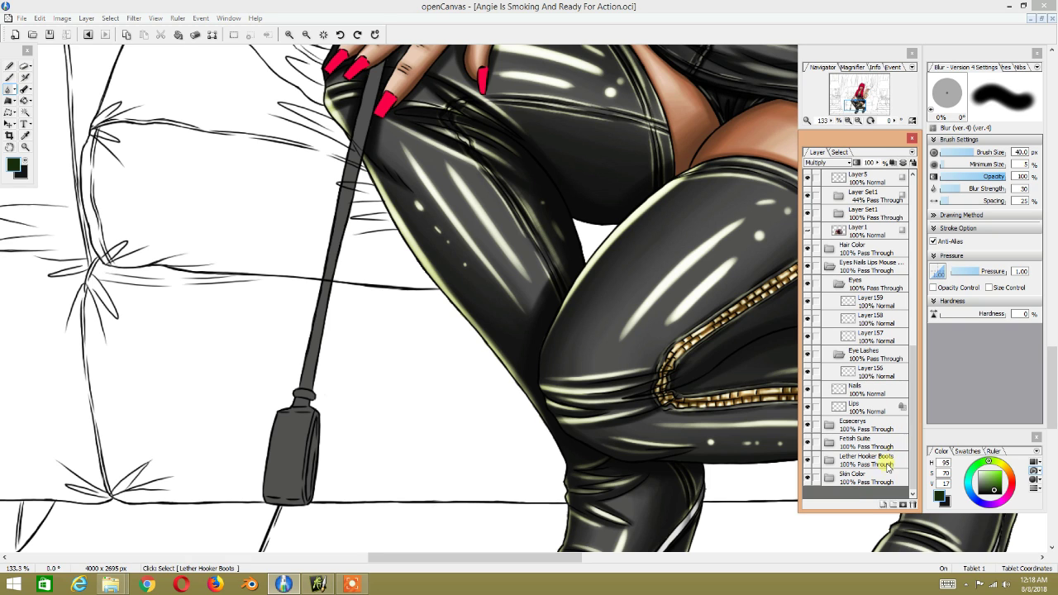
pyautogui.click(830, 431)
pyautogui.moveTo(909, 432); pyautogui.dragTo(914, 463)
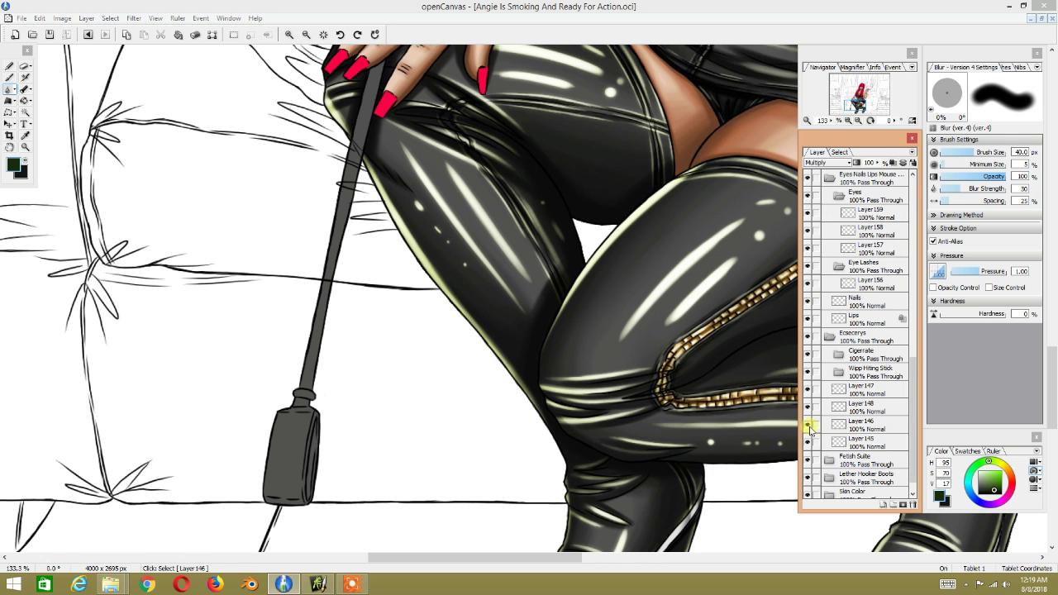
# Step: Expand the Wipp Hiting Stick group and check the contents of Layer152 and Layer153
pyautogui.click(808, 372)
pyautogui.click(864, 374)
pyautogui.click(838, 373)
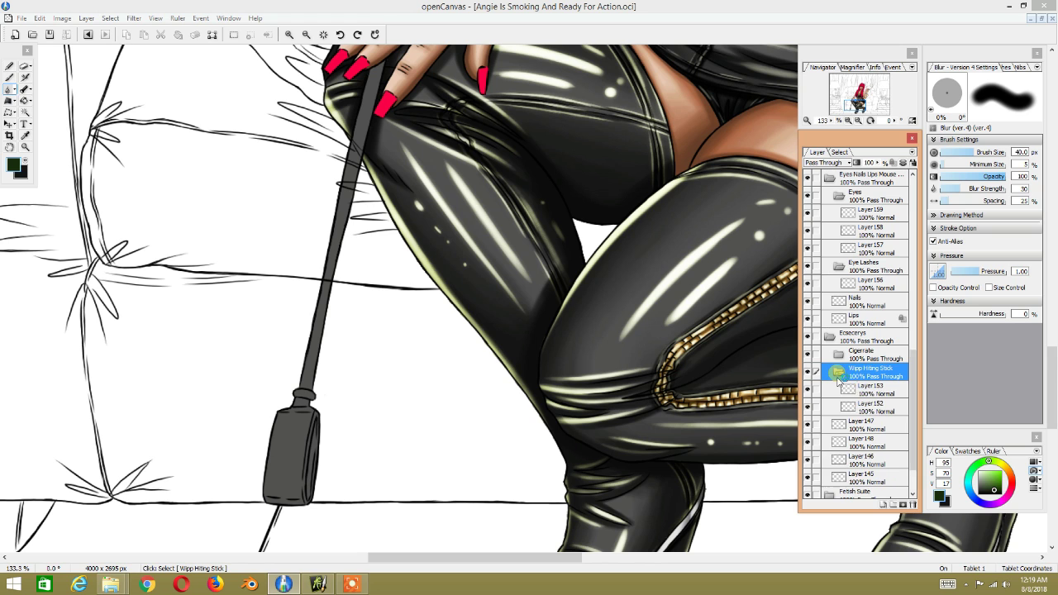
pyautogui.click(678, 187)
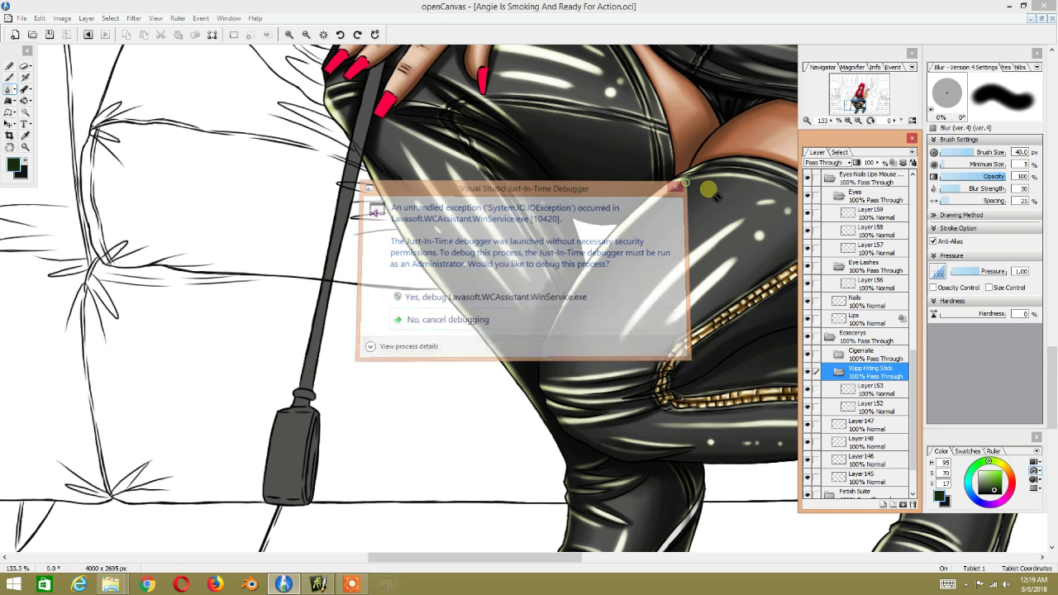
pyautogui.click(857, 392)
pyautogui.click(808, 390)
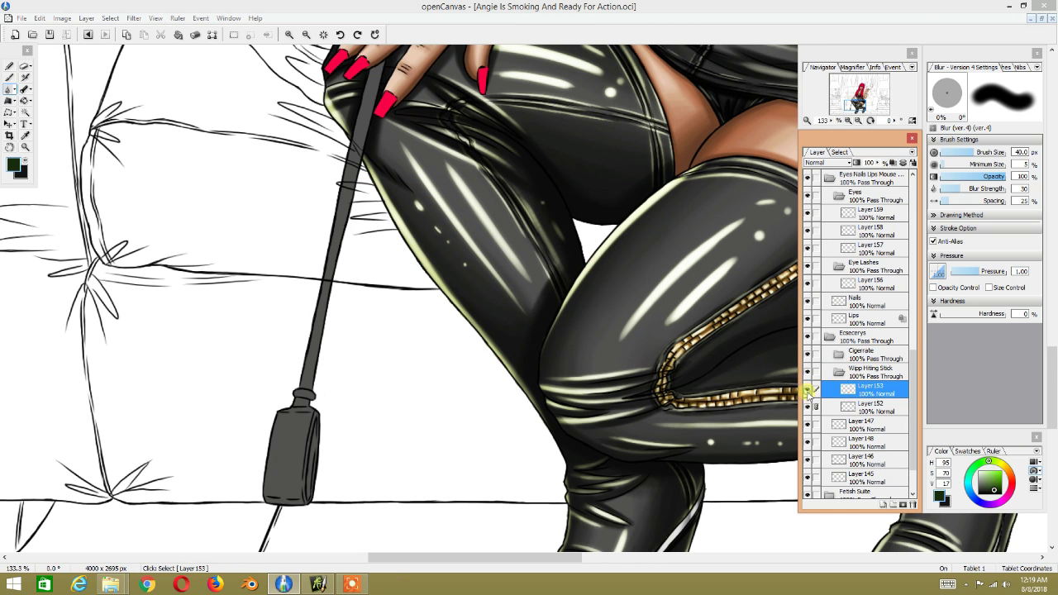
pyautogui.click(827, 409)
pyautogui.click(808, 410)
pyautogui.click(808, 410)
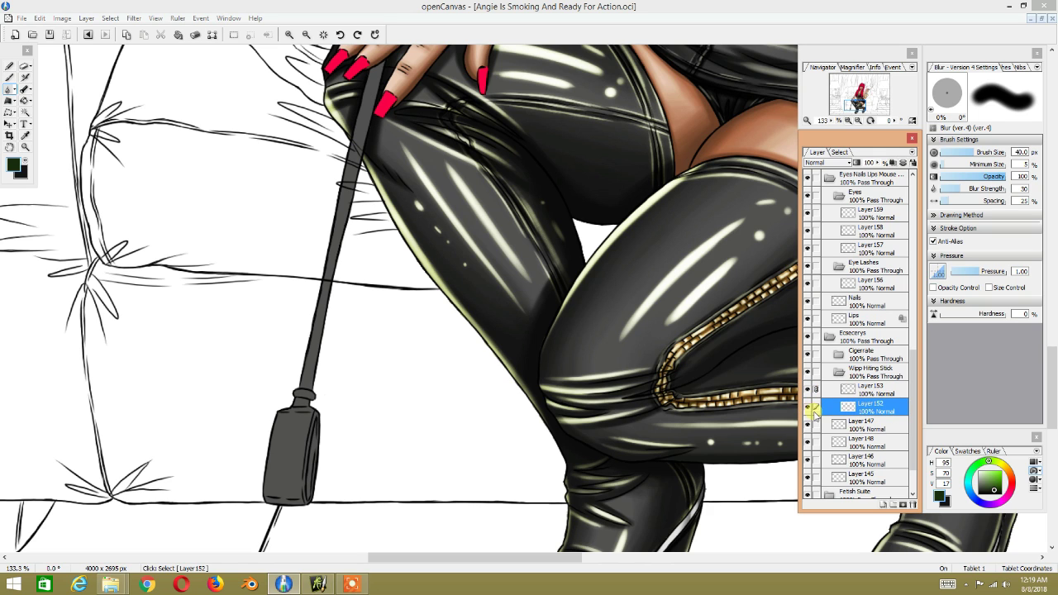
pyautogui.click(882, 392)
# Step: Add layer sets above Layer152 and Layer153, each with three new blank layers
pyautogui.click(903, 504)
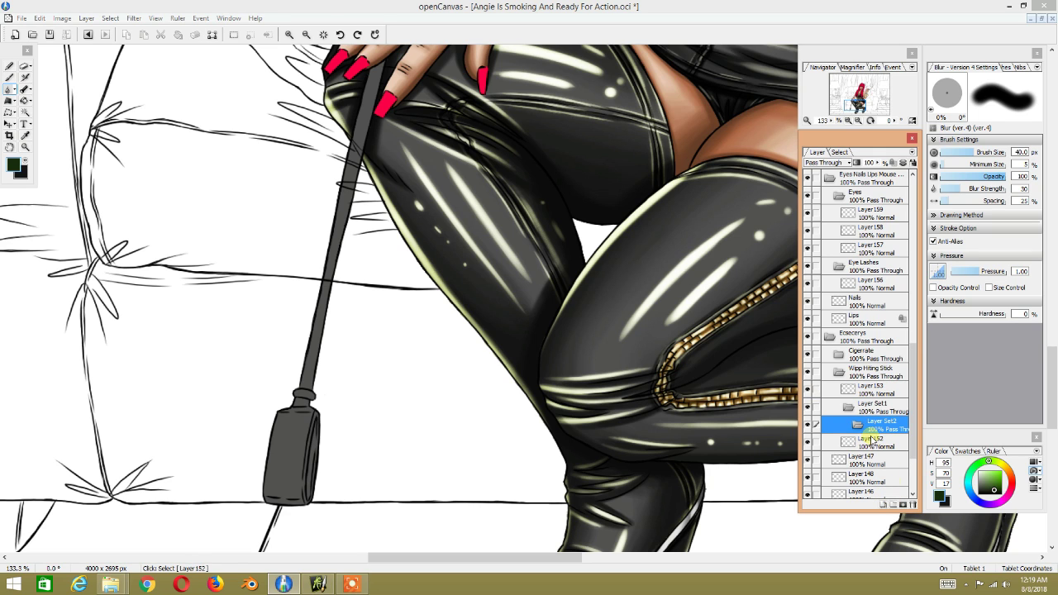
pyautogui.hotkey('ctrl', 'z')
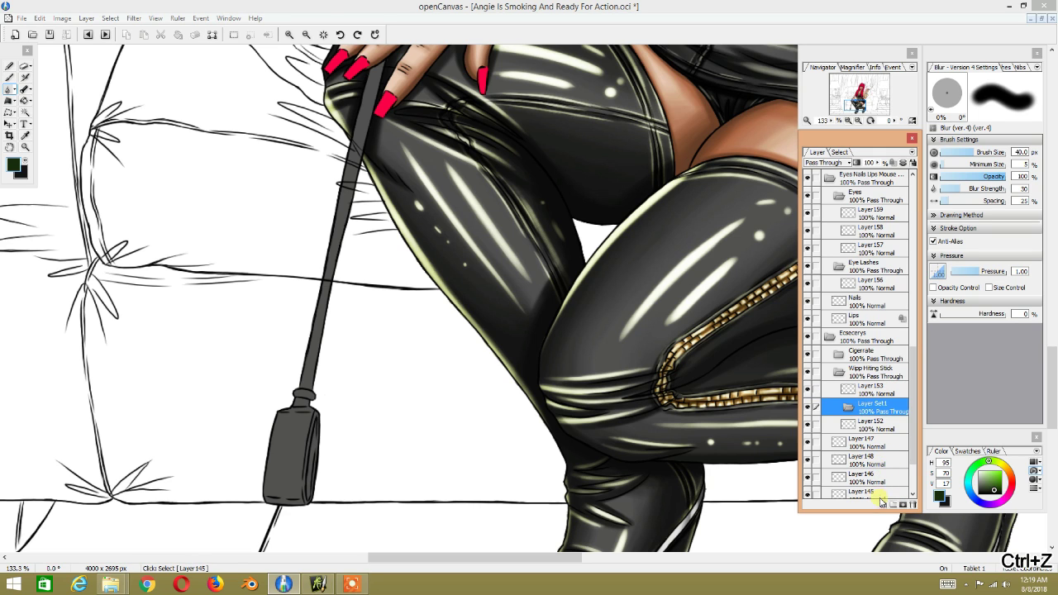
pyautogui.click(881, 503)
pyautogui.click(881, 503)
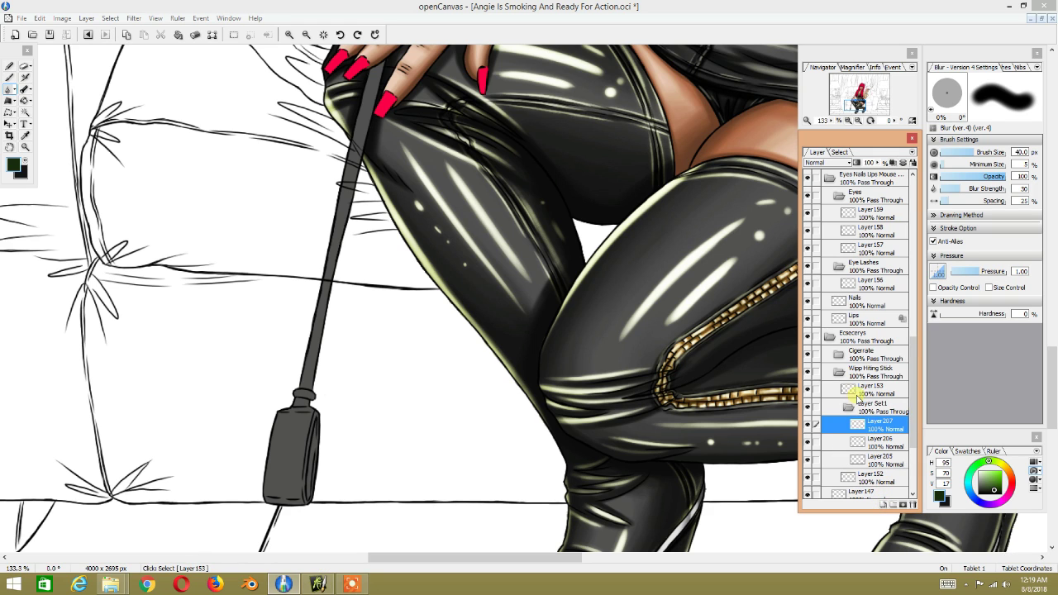
pyautogui.click(857, 395)
pyautogui.click(891, 506)
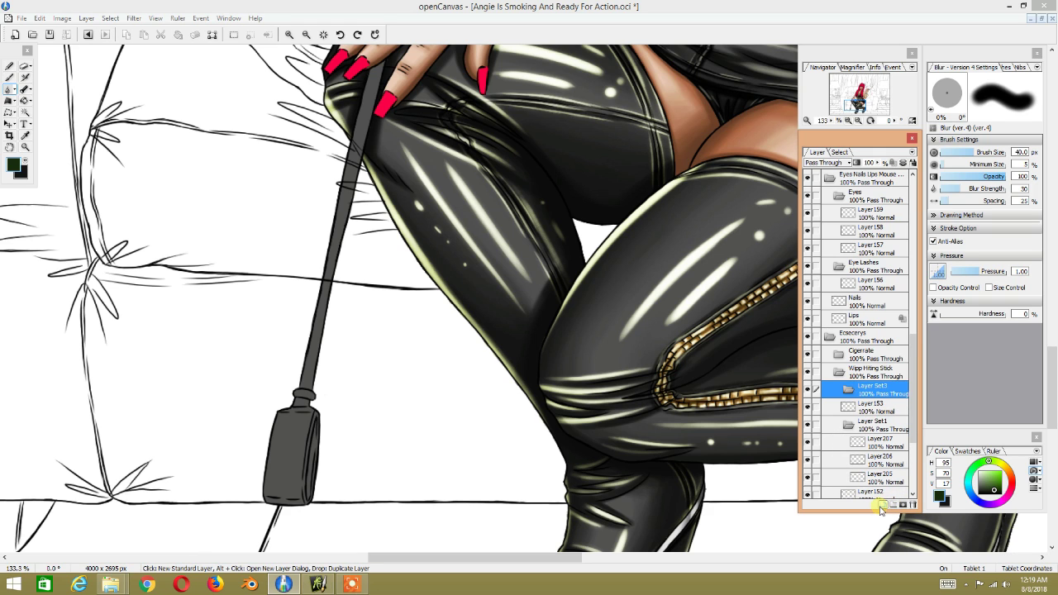
pyautogui.click(885, 505)
pyautogui.click(885, 505)
pyautogui.click(885, 506)
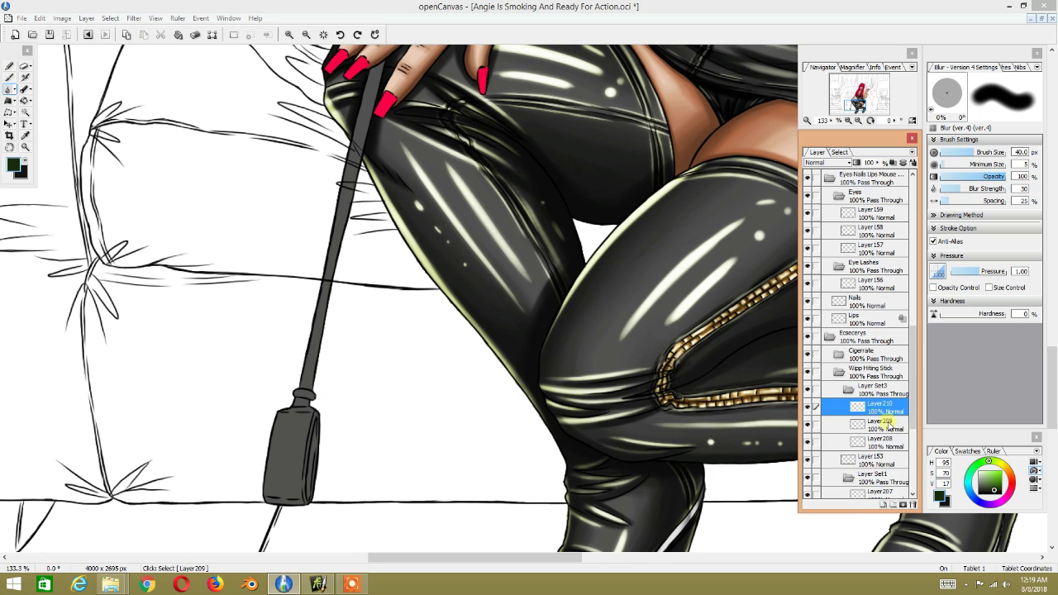
pyautogui.scroll(-1, 870, 433)
pyautogui.click(851, 446)
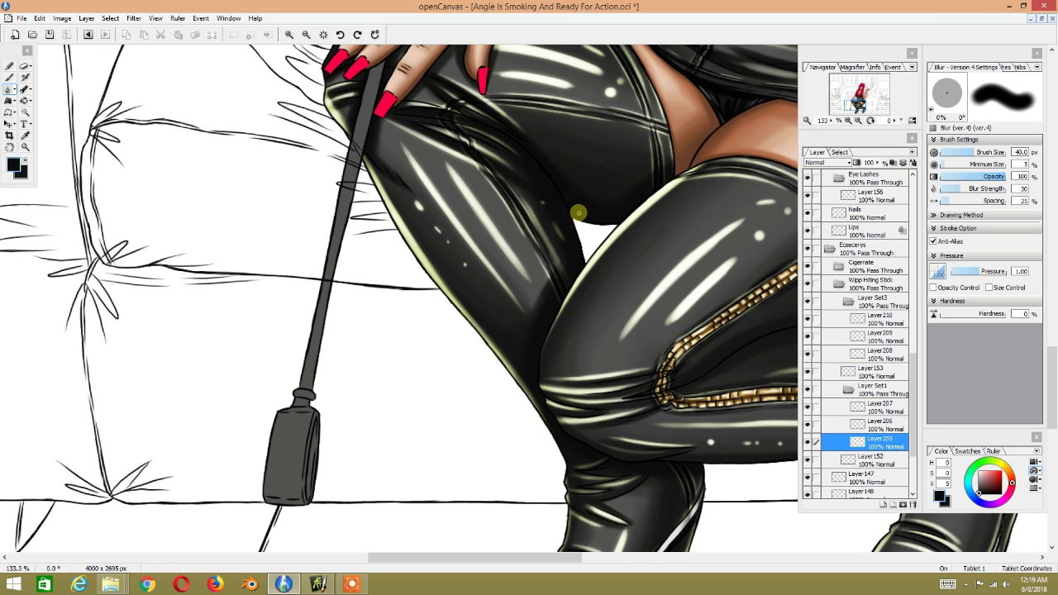
# Step: Load the riding crop's shape as a selection from its layer
pyautogui.moveTo(538, 243); pyautogui.dragTo(579, 144)
pyautogui.moveTo(352, 359); pyautogui.dragTo(365, 335)
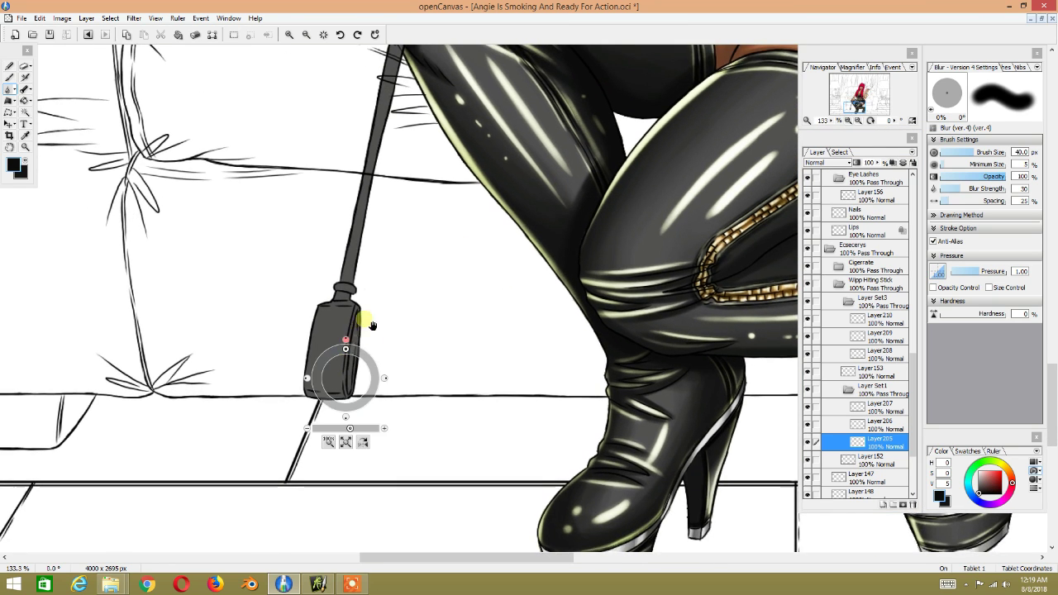
pyautogui.click(24, 111)
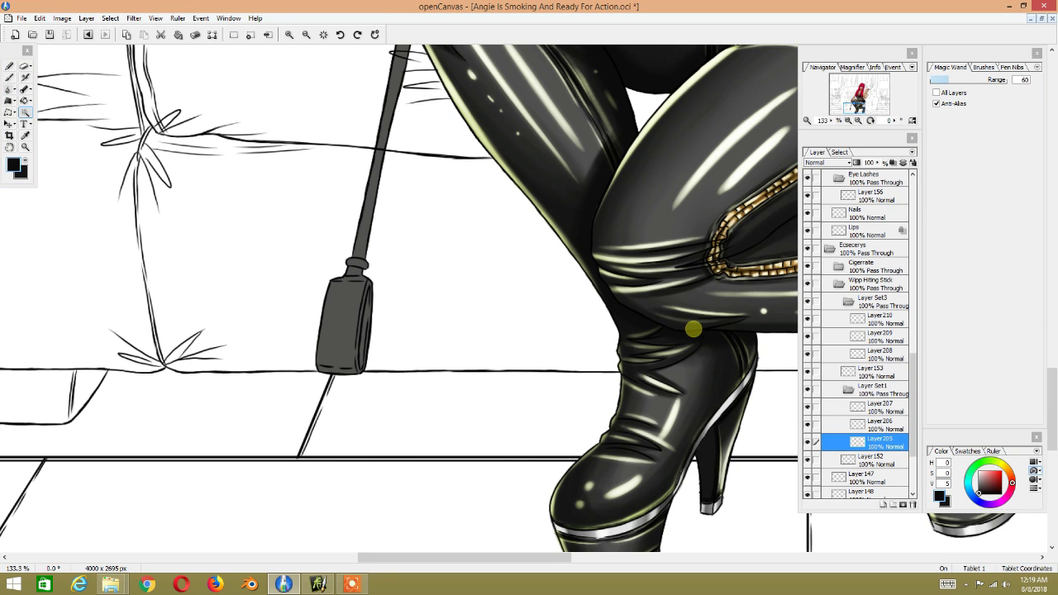
pyautogui.hotkey('ctrl', 'z')
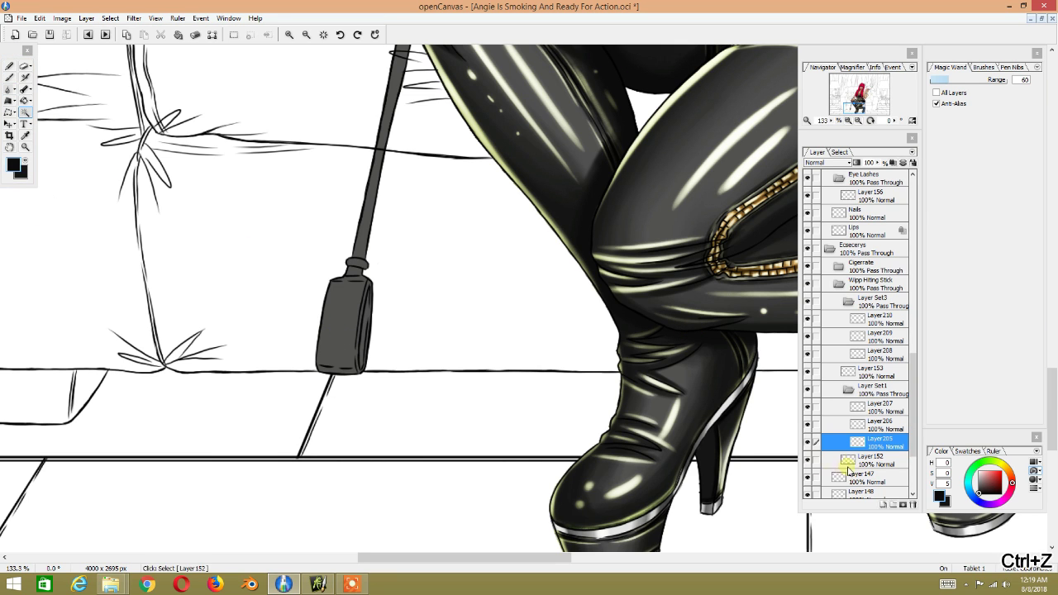
pyautogui.click(848, 461)
pyautogui.click(346, 322)
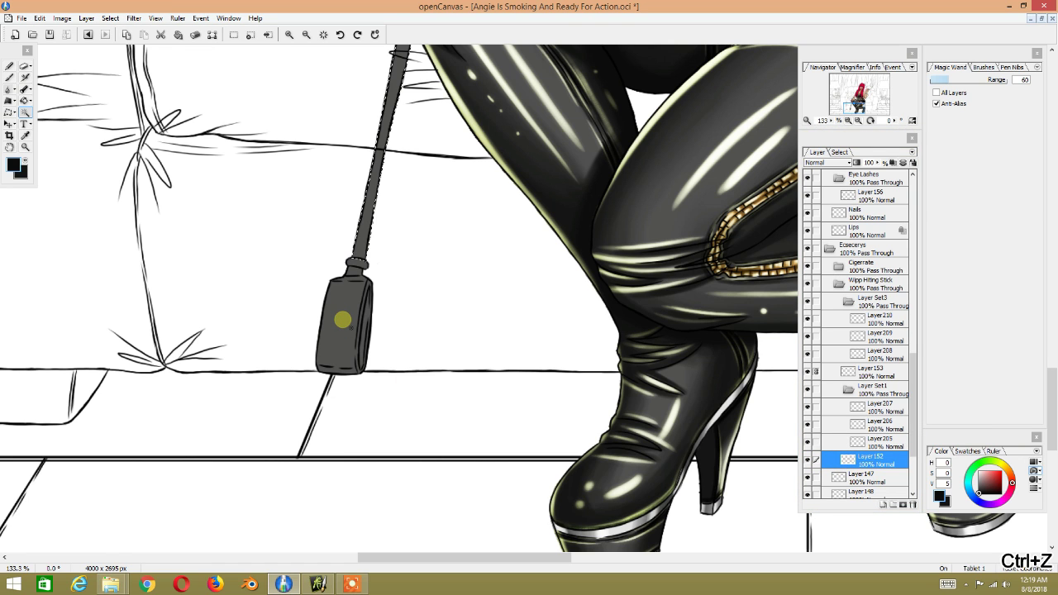
pyautogui.hotkey('ctrl', 'z')
pyautogui.moveTo(342, 323); pyautogui.dragTo(500, 307)
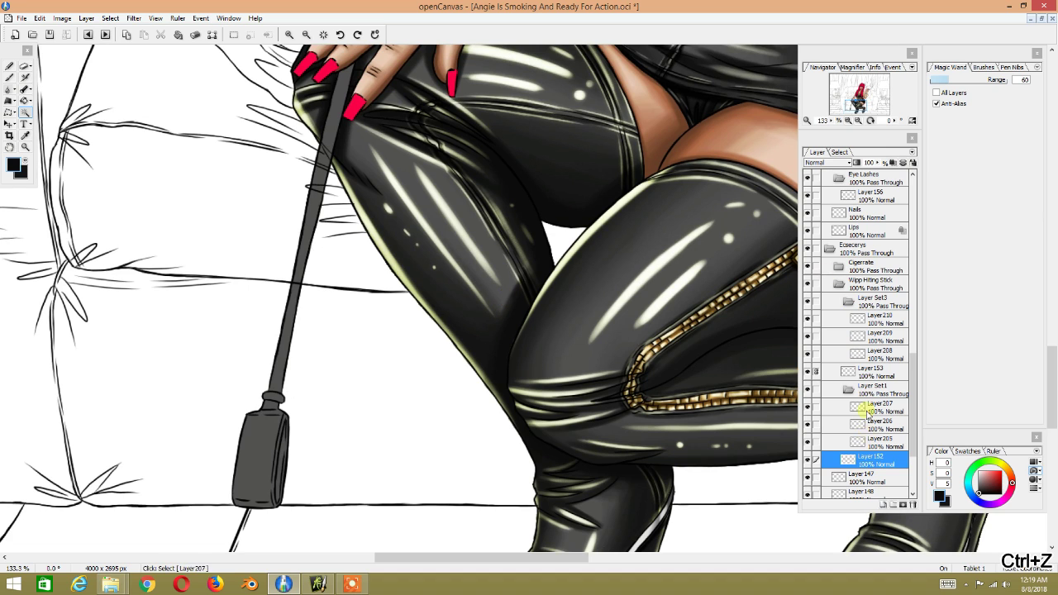
pyautogui.click(867, 372)
pyautogui.click(302, 468)
pyautogui.click(869, 355)
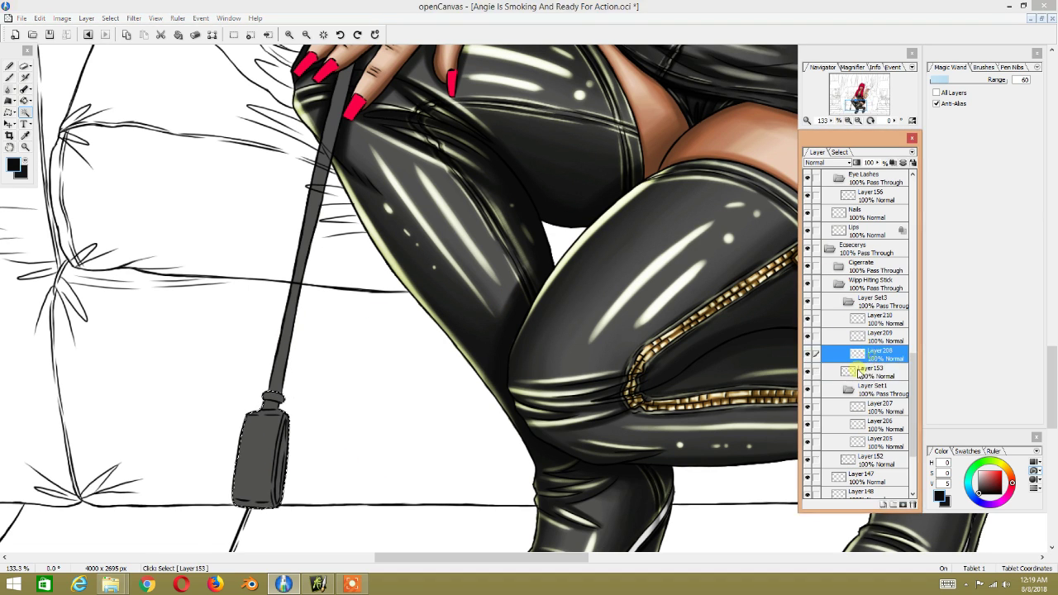
# Step: Zoom the view to 249% and rotate it about 57° to frame the crop handle
pyautogui.hotkey('ctrl', 't')
pyautogui.scroll(-3, 378, 283)
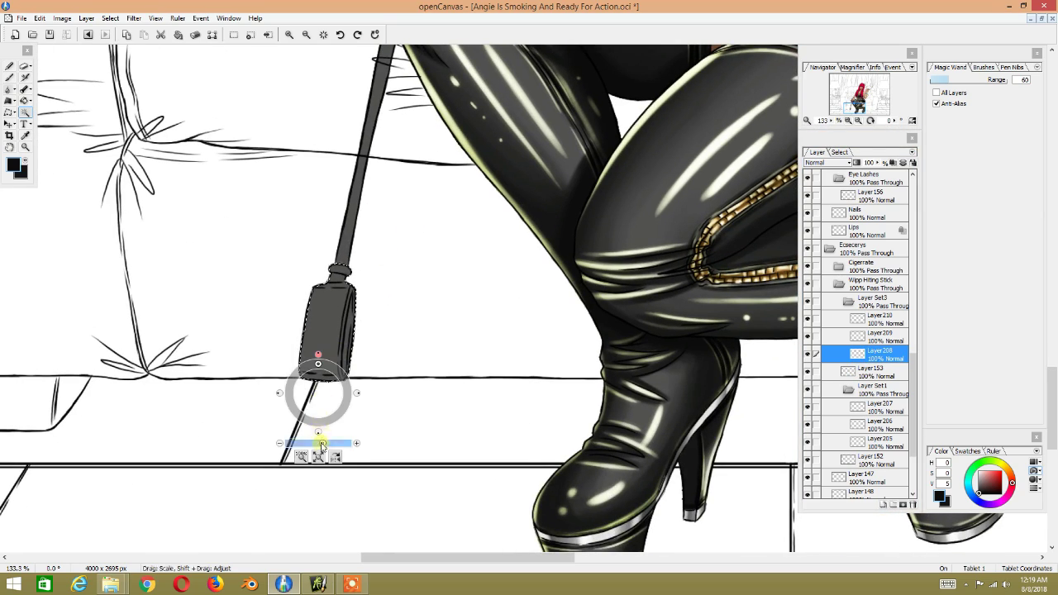
pyautogui.moveTo(322, 445); pyautogui.dragTo(332, 443)
pyautogui.moveTo(318, 363)
pyautogui.mouseDown()
pyautogui.moveTo(369, 362)
pyautogui.moveTo(413, 325)
pyautogui.mouseUp()
pyautogui.moveTo(325, 385); pyautogui.dragTo(344, 367)
# Step: Set the Airbrush to 43.4 px, hardness 80, opacity 50 and minimum size 39
pyautogui.click(25, 79)
pyautogui.click(116, 201)
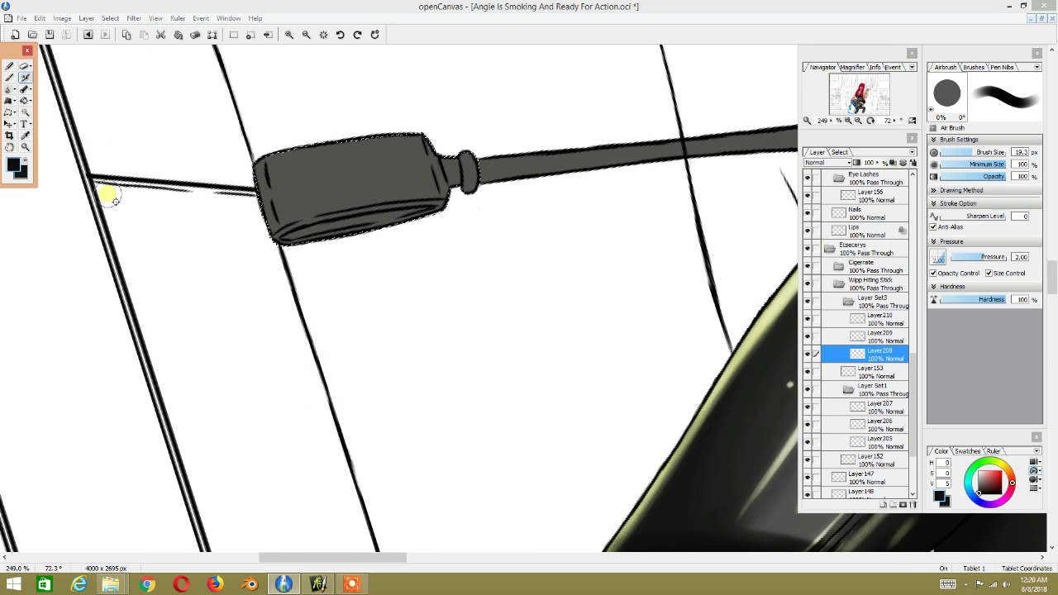
pyautogui.press(']')
pyautogui.press(']')
pyautogui.press(']')
pyautogui.press(']')
pyautogui.press(']')
pyautogui.press('[')
pyautogui.press('[')
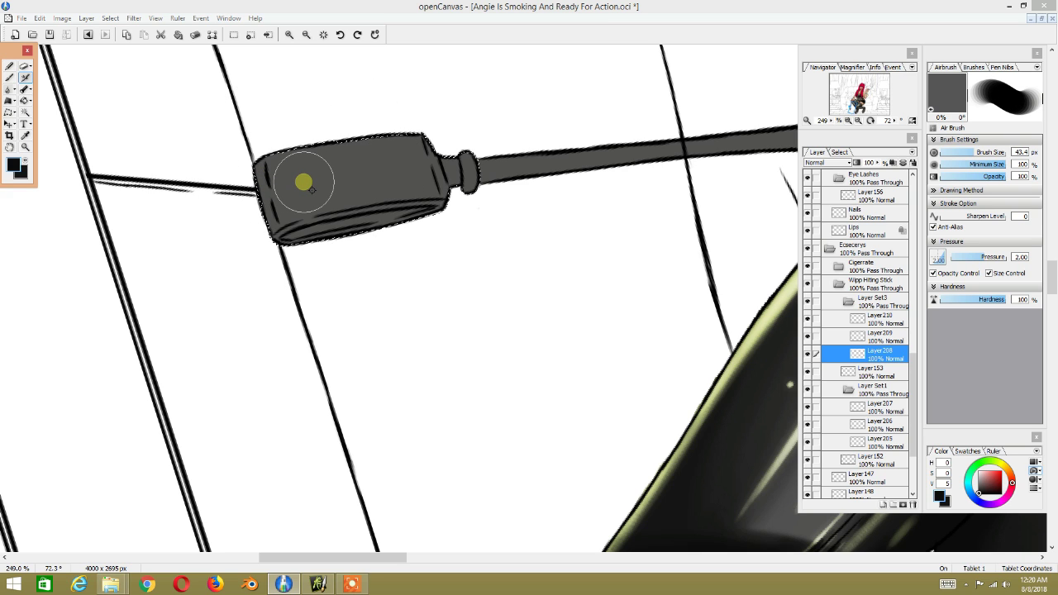
pyautogui.doubleClick(1020, 300)
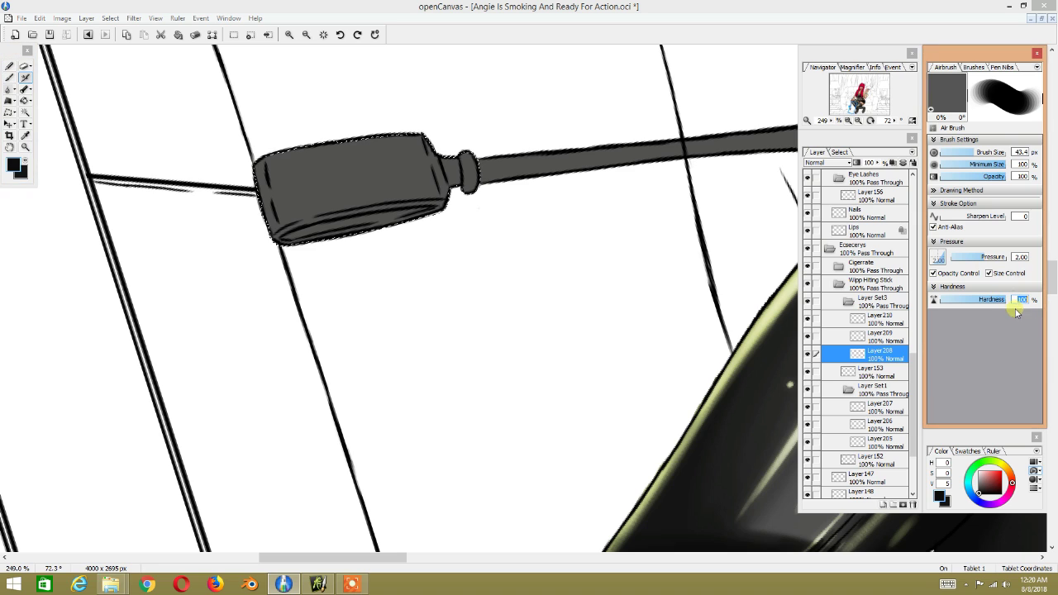
pyautogui.write('80')
pyautogui.press('Return')
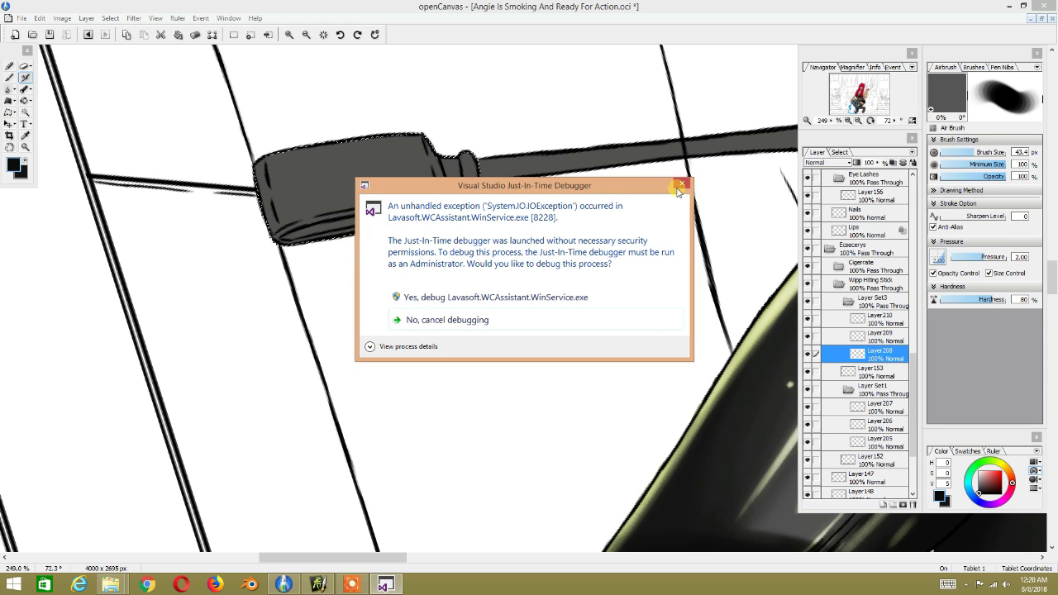
pyautogui.click(682, 184)
pyautogui.click(947, 176)
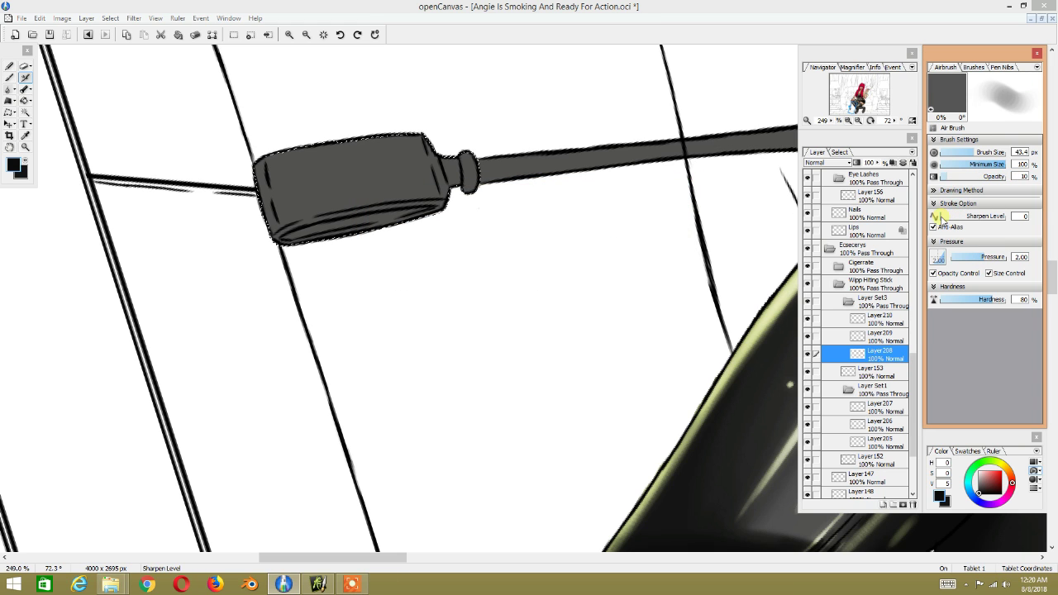
pyautogui.click(974, 176)
pyautogui.moveTo(1001, 168)
pyautogui.mouseDown()
pyautogui.moveTo(967, 165)
pyautogui.moveTo(1002, 165)
pyautogui.mouseUp()
# Step: Airbrush soft darks at both ends of the crop handle on Layer208
pyautogui.moveTo(284, 166); pyautogui.dragTo(253, 206)
pyautogui.moveTo(253, 110); pyautogui.dragTo(286, 232)
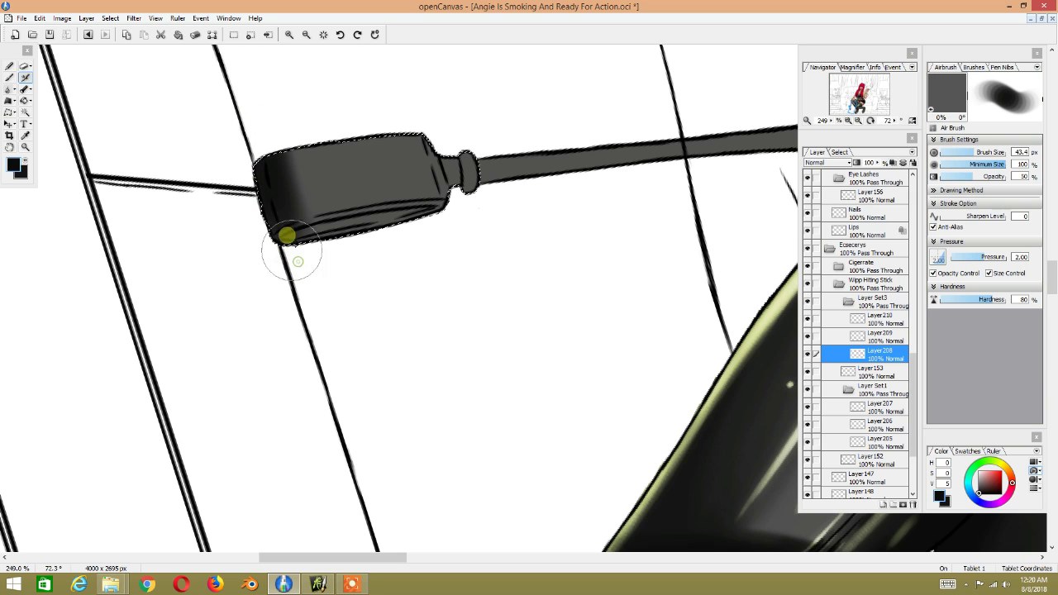
pyautogui.moveTo(444, 208)
pyautogui.mouseDown()
pyautogui.moveTo(447, 222)
pyautogui.moveTo(444, 193)
pyautogui.mouseUp()
pyautogui.moveTo(413, 137)
pyautogui.mouseDown()
pyautogui.moveTo(401, 129)
pyautogui.moveTo(406, 236)
pyautogui.mouseUp()
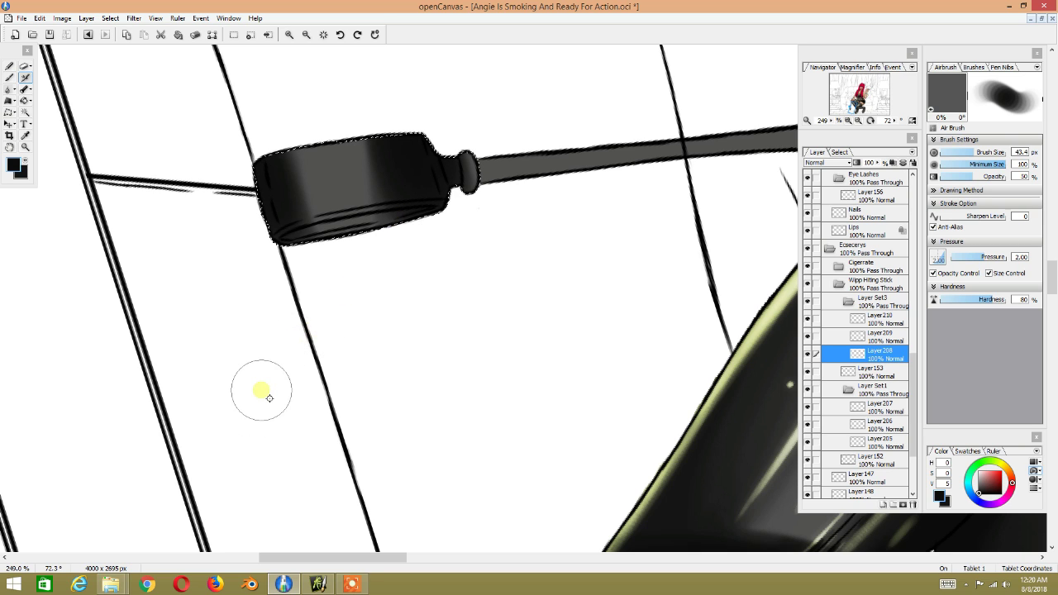
# Step: On Layer209, airbrush lighter grey bands over the handle, undoing the last stroke
pyautogui.click(878, 337)
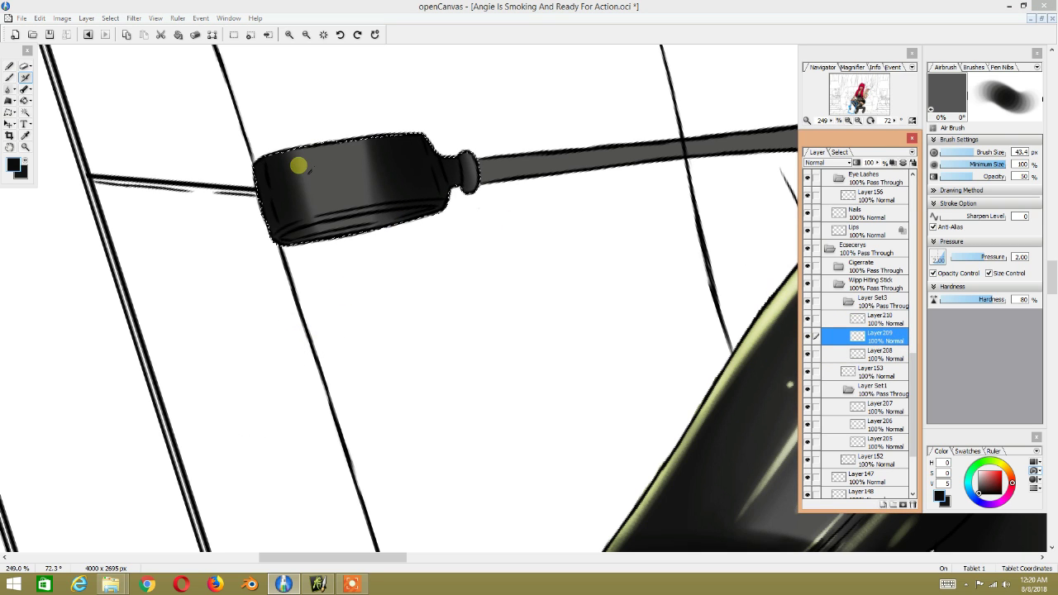
pyautogui.keyDown('alt'); pyautogui.click(306, 178); pyautogui.keyUp('alt')
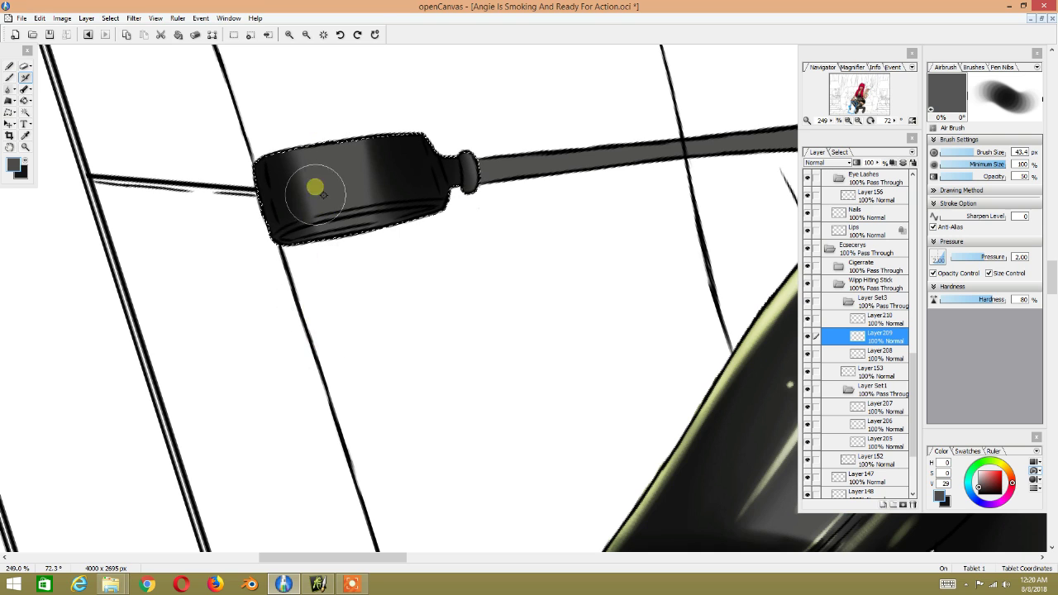
pyautogui.moveTo(307, 208); pyautogui.dragTo(300, 156)
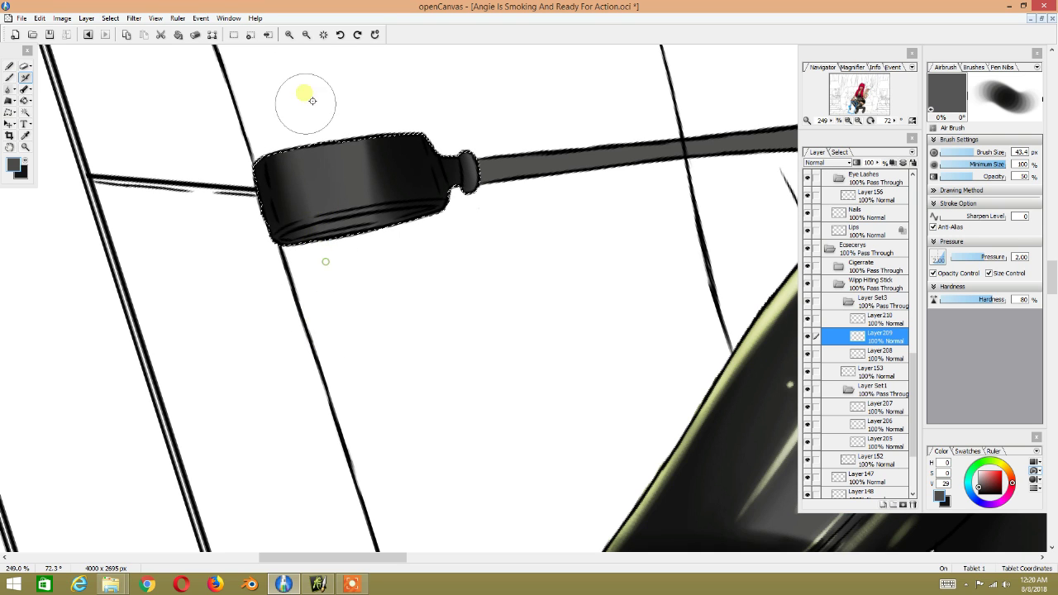
pyautogui.keyDown('alt'); pyautogui.click(305, 190); pyautogui.keyUp('alt')
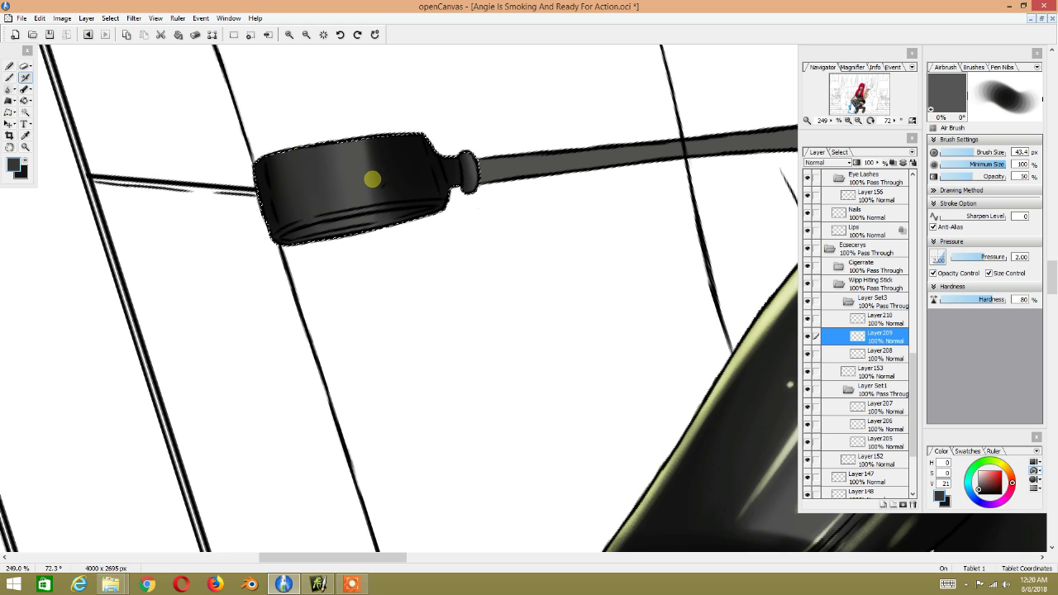
pyautogui.moveTo(371, 180)
pyautogui.mouseDown()
pyautogui.moveTo(377, 118)
pyautogui.moveTo(384, 128)
pyautogui.mouseUp()
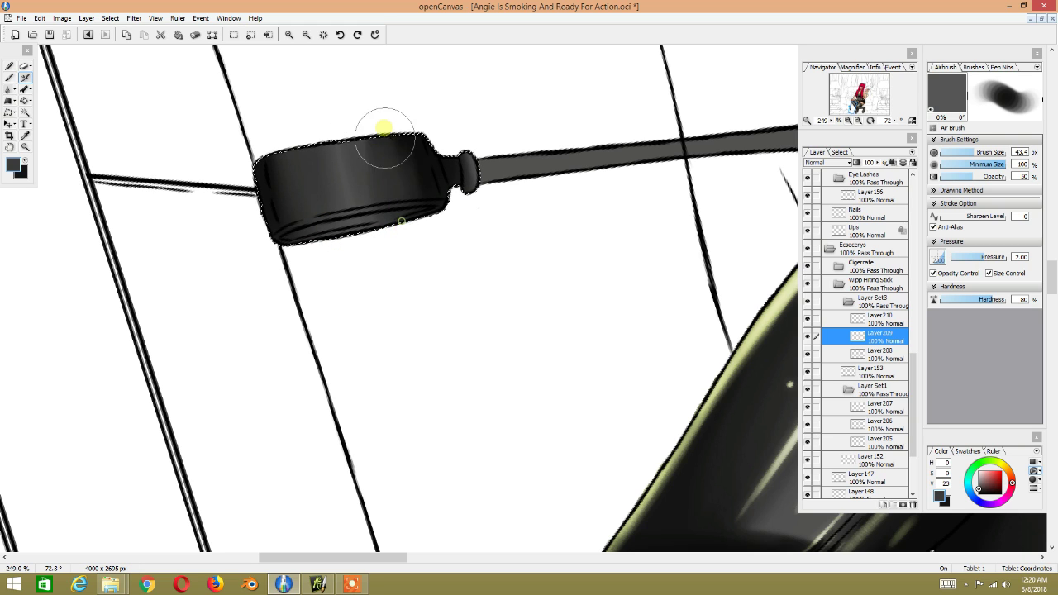
pyautogui.keyDown('alt'); pyautogui.click(373, 208); pyautogui.keyUp('alt')
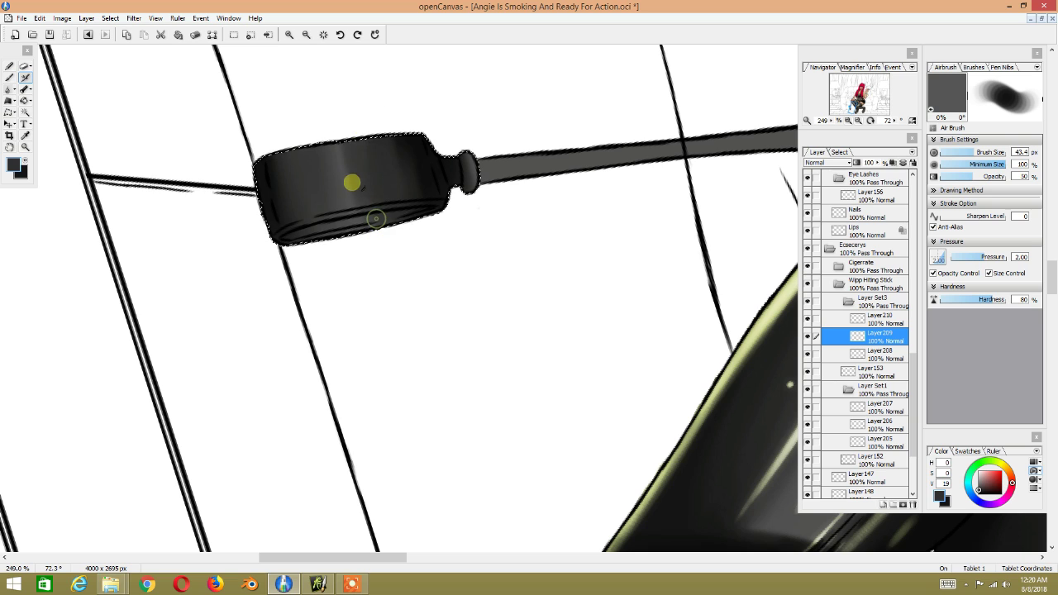
pyautogui.keyDown('alt'); pyautogui.click(345, 176); pyautogui.keyUp('alt')
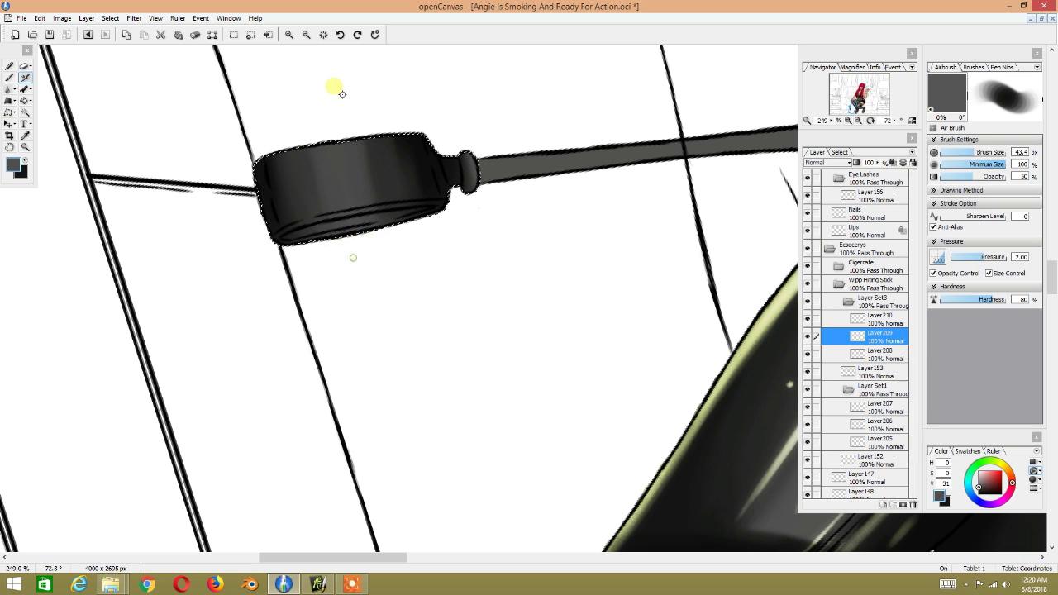
pyautogui.keyDown('alt'); pyautogui.click(367, 177); pyautogui.keyUp('alt')
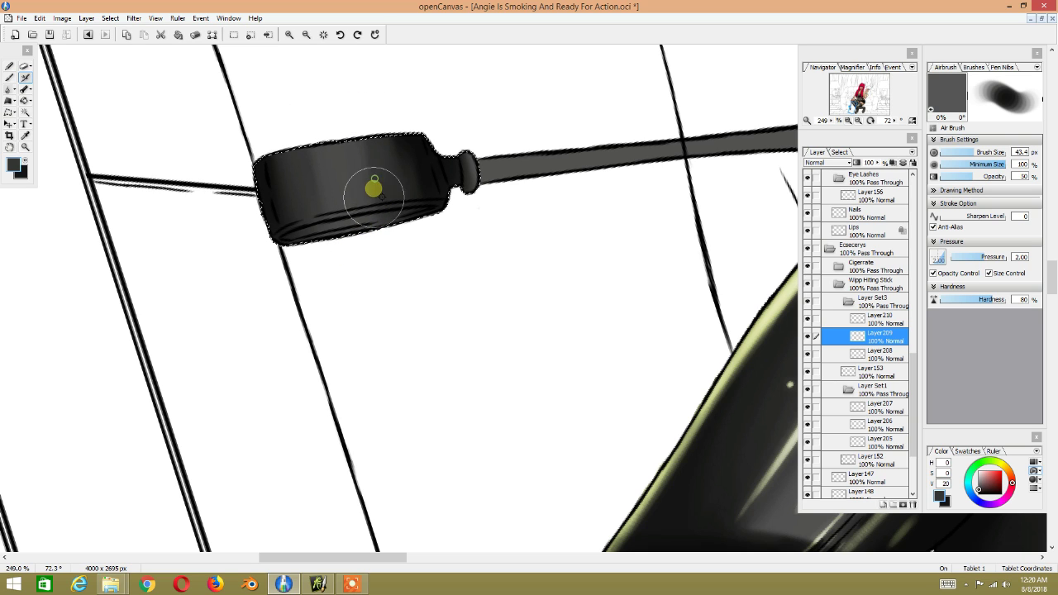
pyautogui.hotkey('ctrl', 'z')
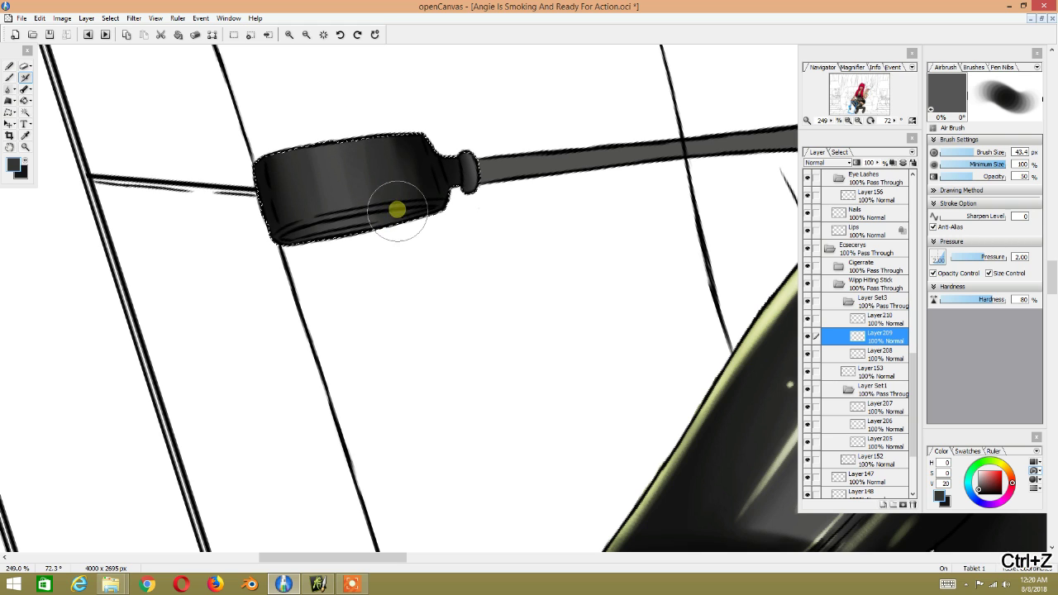
# Step: At 15% brush opacity, airbrush faint vertical highlights on the handle
pyautogui.click(1024, 178)
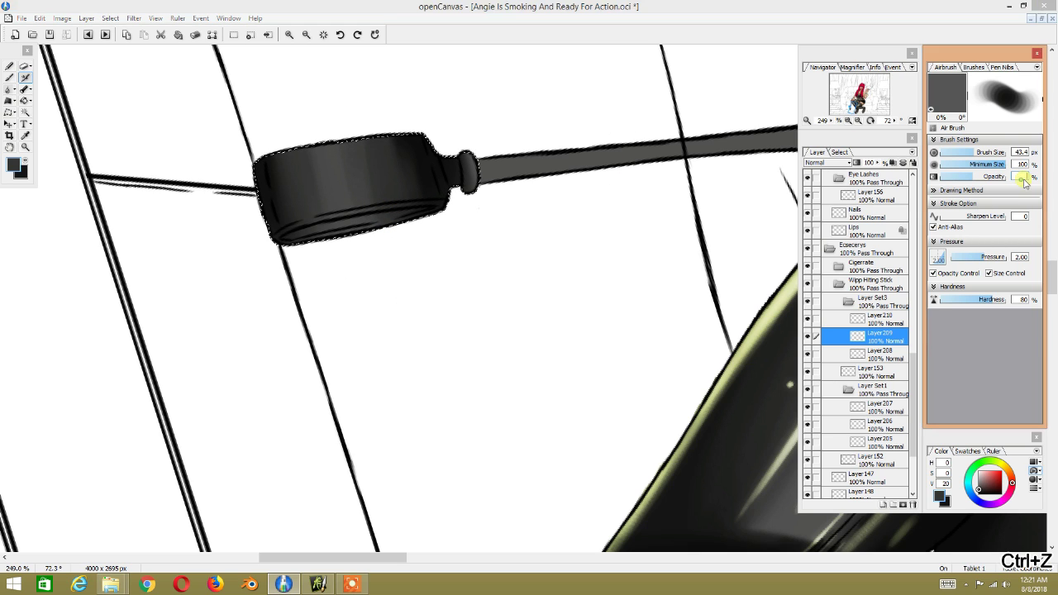
pyautogui.write('15')
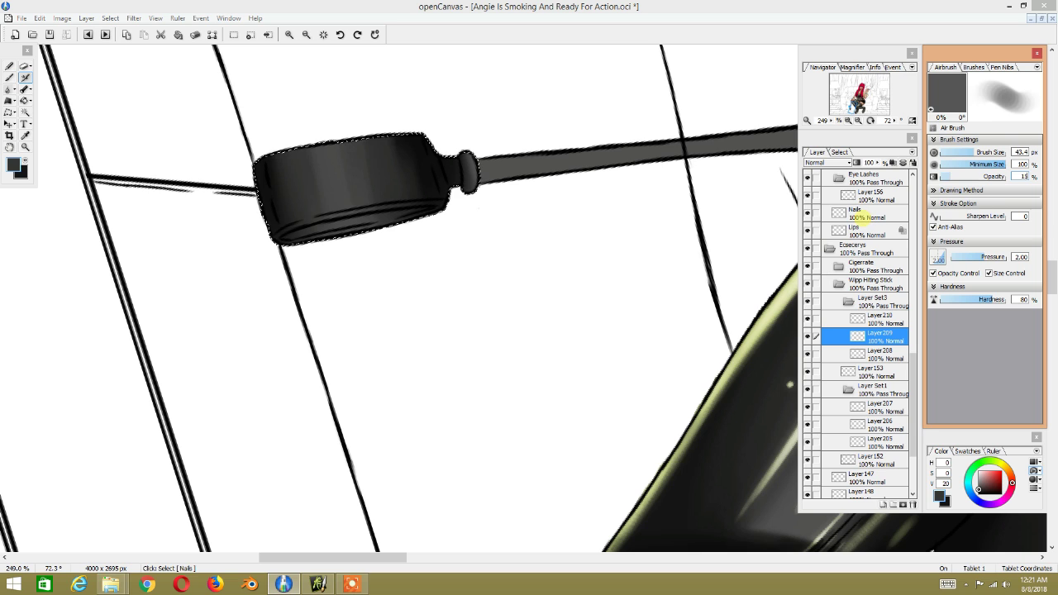
pyautogui.click(368, 168)
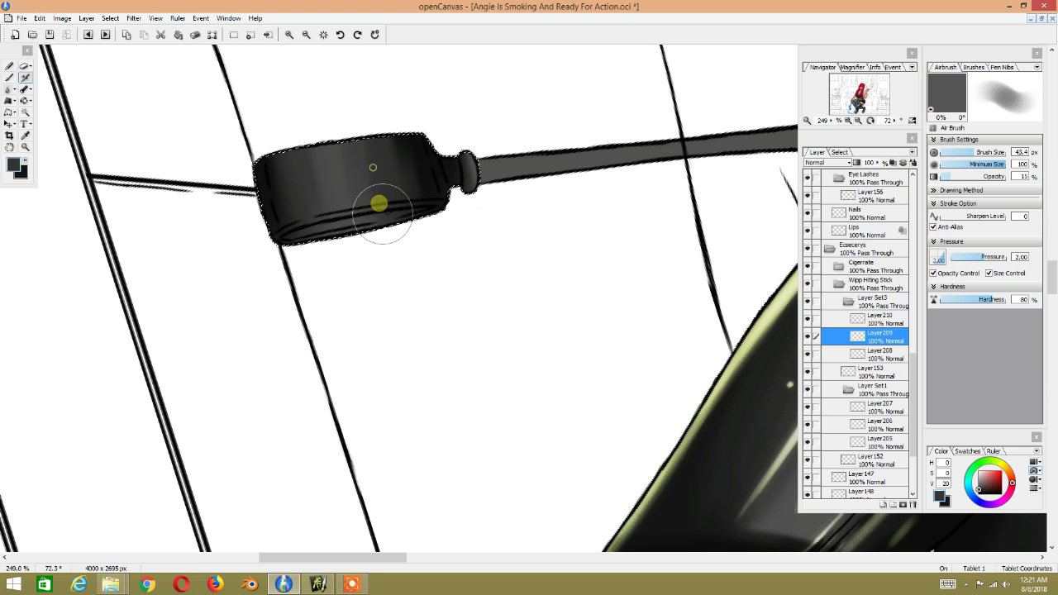
pyautogui.moveTo(339, 183); pyautogui.dragTo(342, 153)
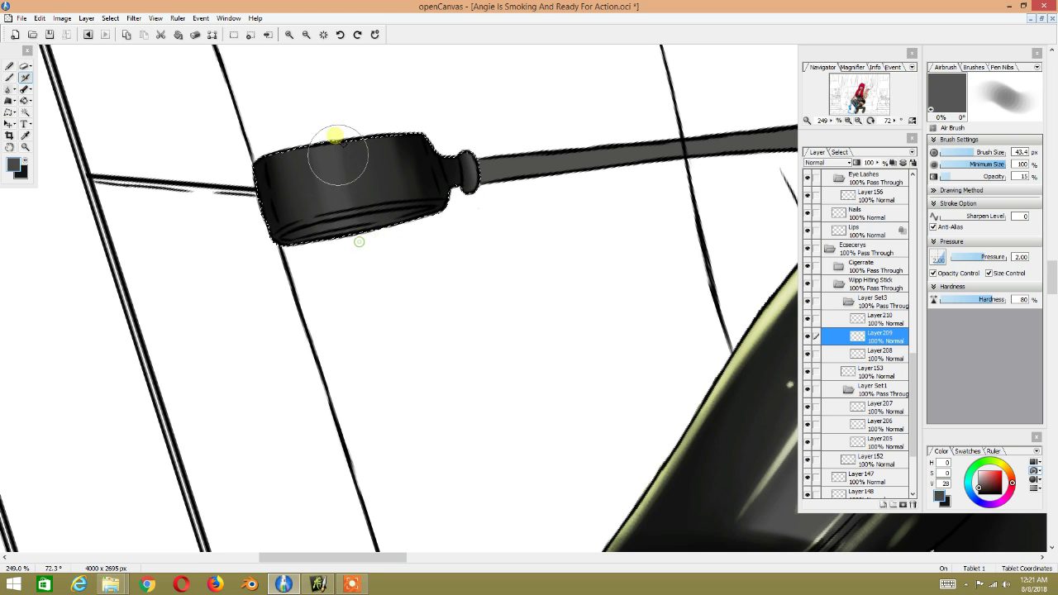
# Step: On Layer210, sample greys from the cap and airbrush a soft lighter gloss pass
pyautogui.click(878, 319)
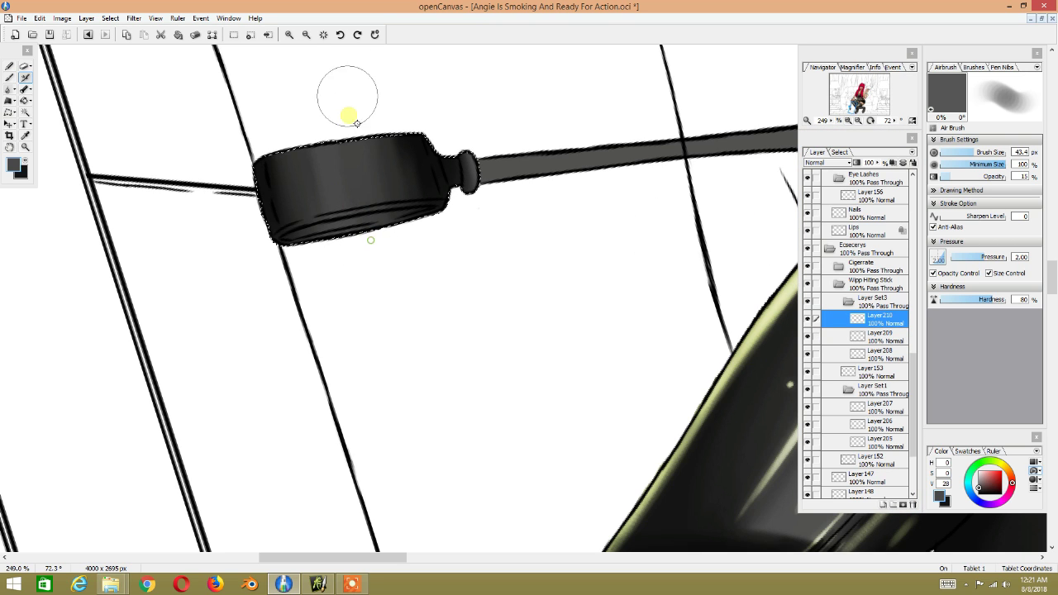
pyautogui.moveTo(386, 118); pyautogui.dragTo(400, 164)
pyautogui.keyDown('alt'); pyautogui.click(400, 163); pyautogui.keyUp('alt')
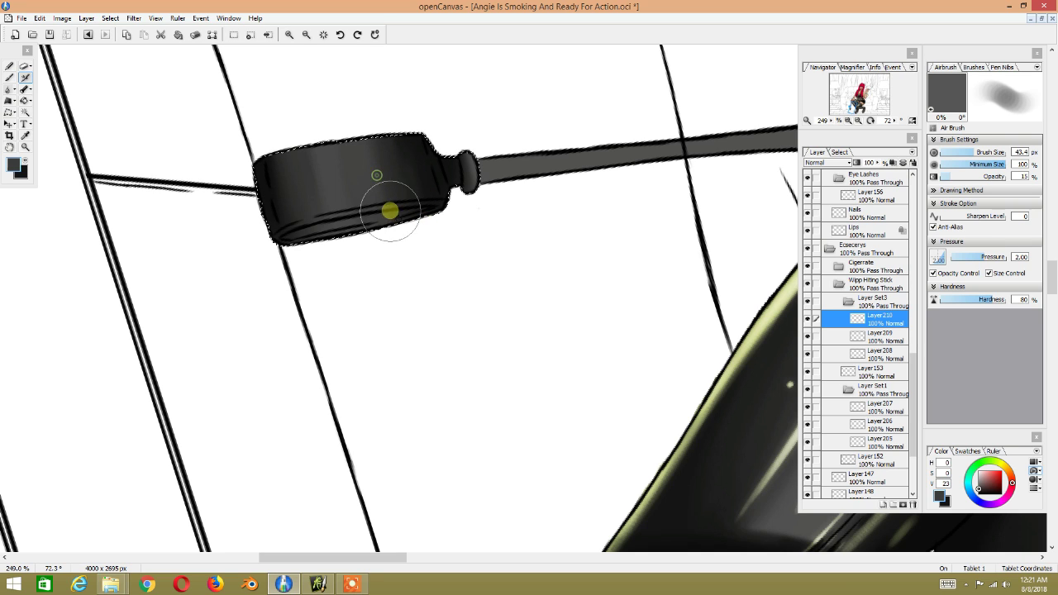
pyautogui.keyDown('alt'); pyautogui.click(402, 152); pyautogui.keyUp('alt')
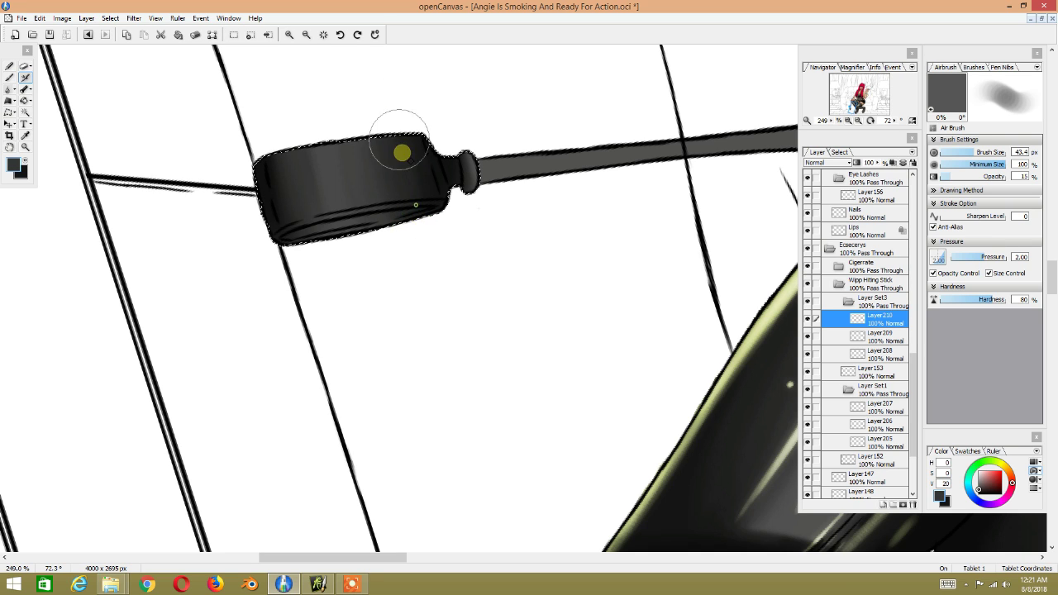
pyautogui.keyDown('alt'); pyautogui.click(310, 177); pyautogui.keyUp('alt')
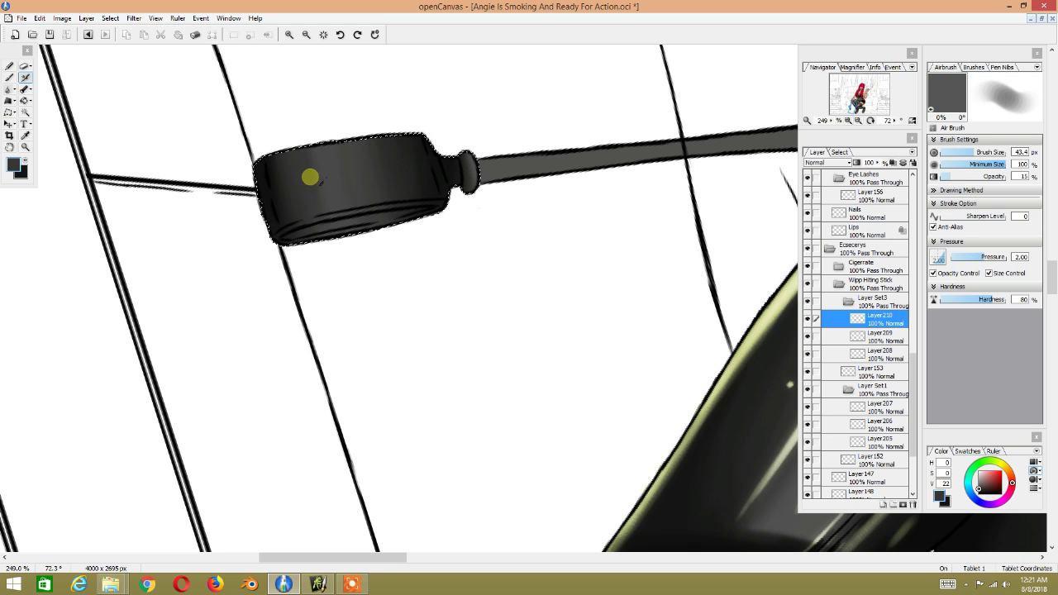
pyautogui.keyDown('alt'); pyautogui.click(329, 222); pyautogui.keyUp('alt')
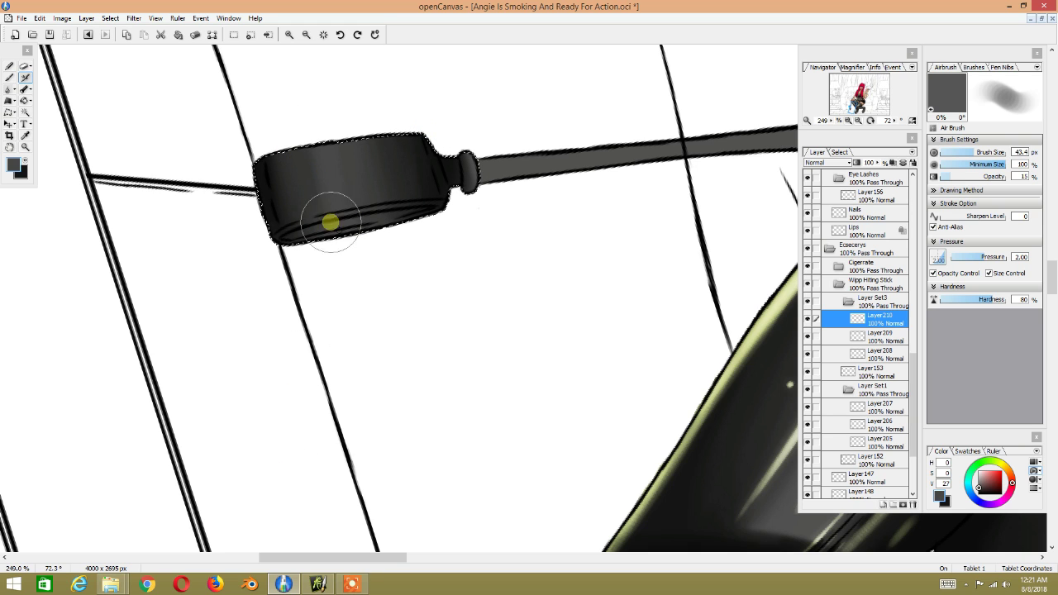
pyautogui.keyDown('alt'); pyautogui.click(294, 229); pyautogui.keyUp('alt')
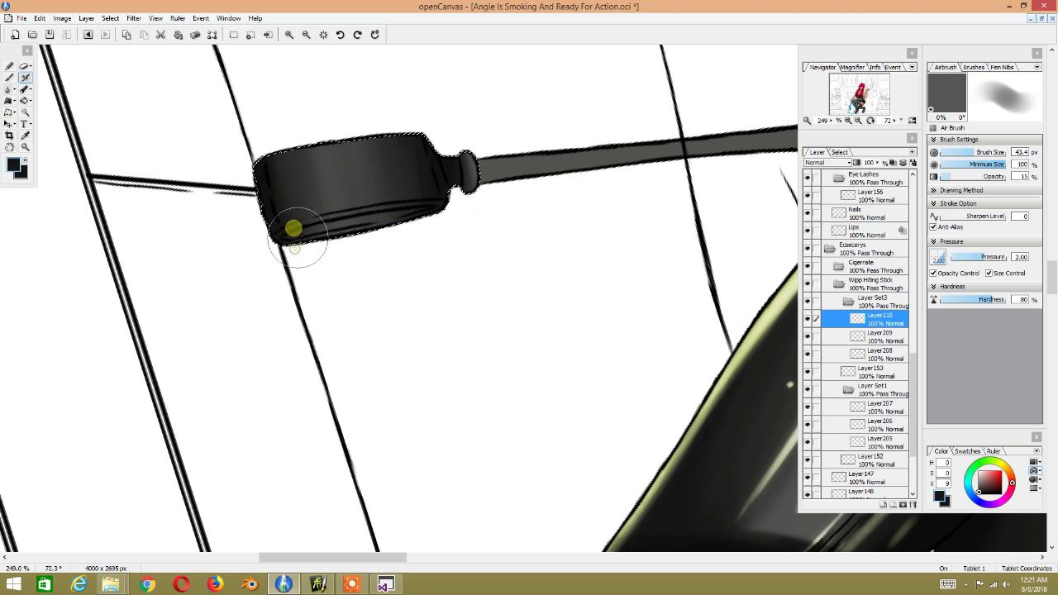
pyautogui.keyDown('alt'); pyautogui.click(330, 208); pyautogui.keyUp('alt')
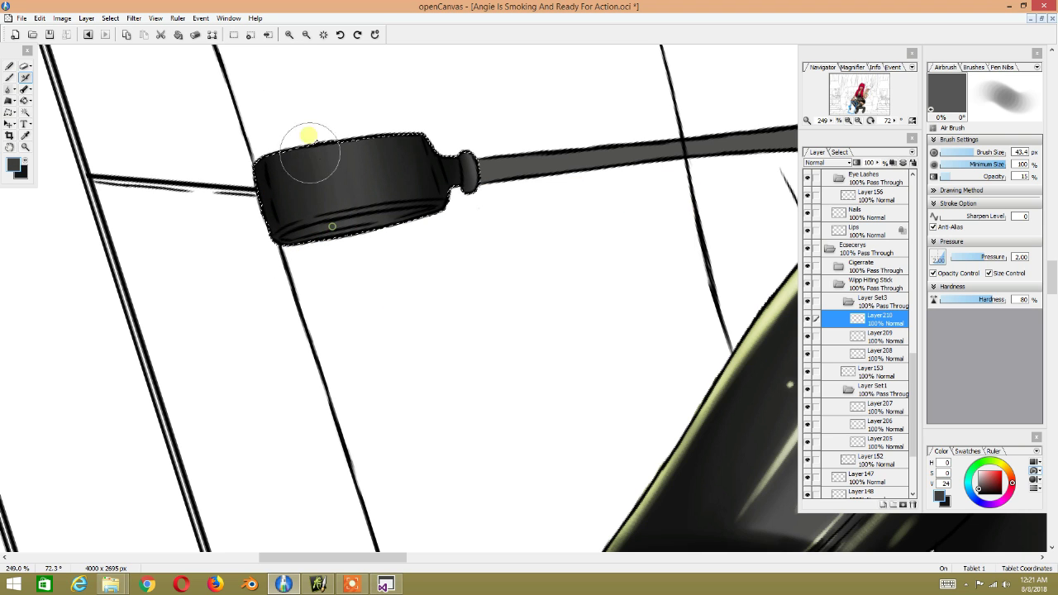
# Step: Reset the view rotation to 0° and zoom to 400% on the cap
pyautogui.scroll(1, 389, 133)
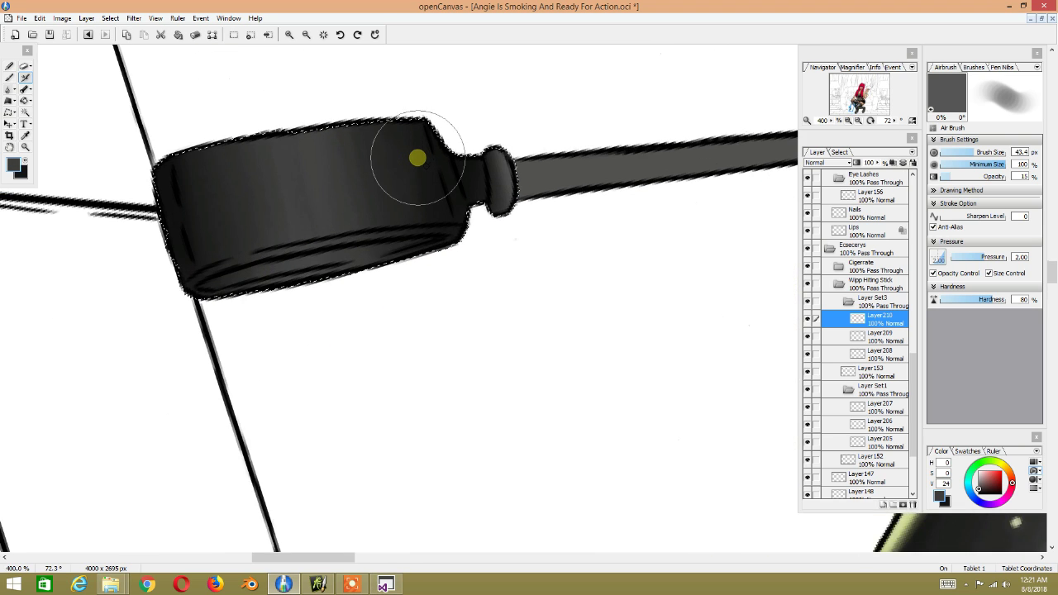
pyautogui.scroll(-2, 418, 159)
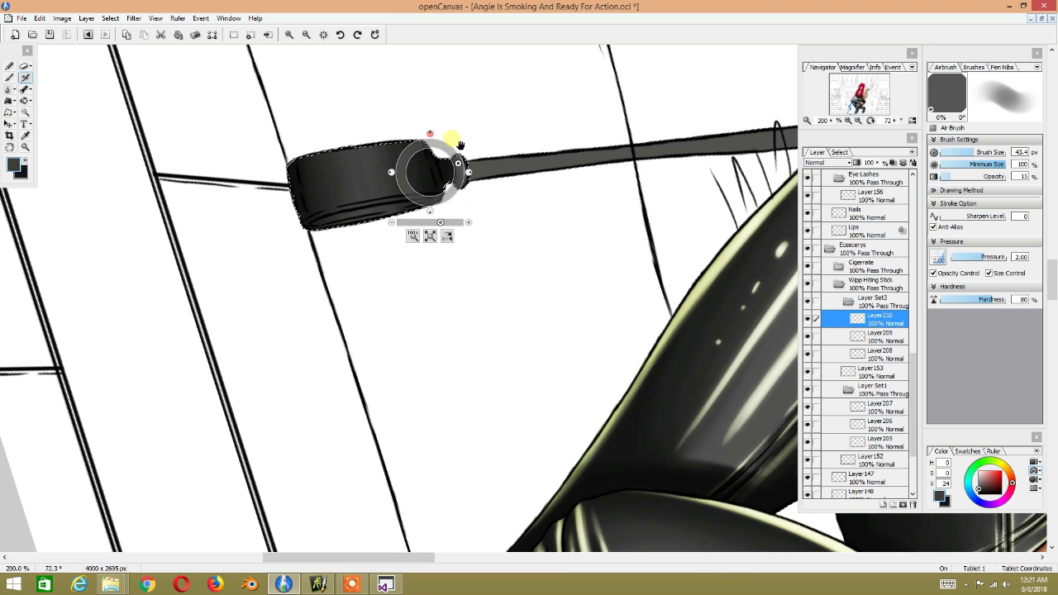
pyautogui.click(430, 134)
pyautogui.scroll(3, 469, 372)
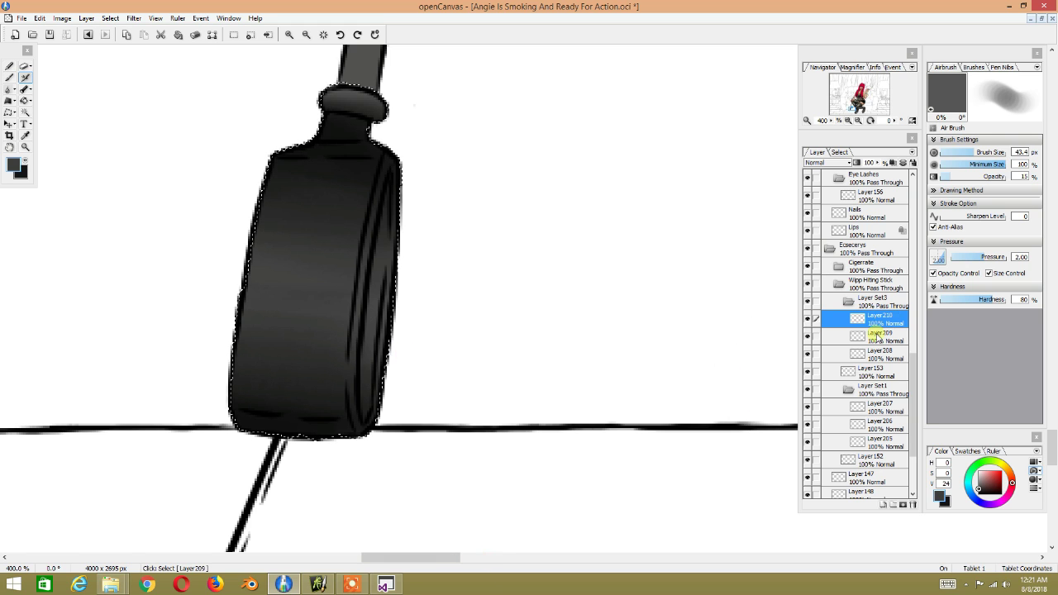
# Step: Add a new layer and set Layer211's blend mode to Multiply
pyautogui.click(882, 503)
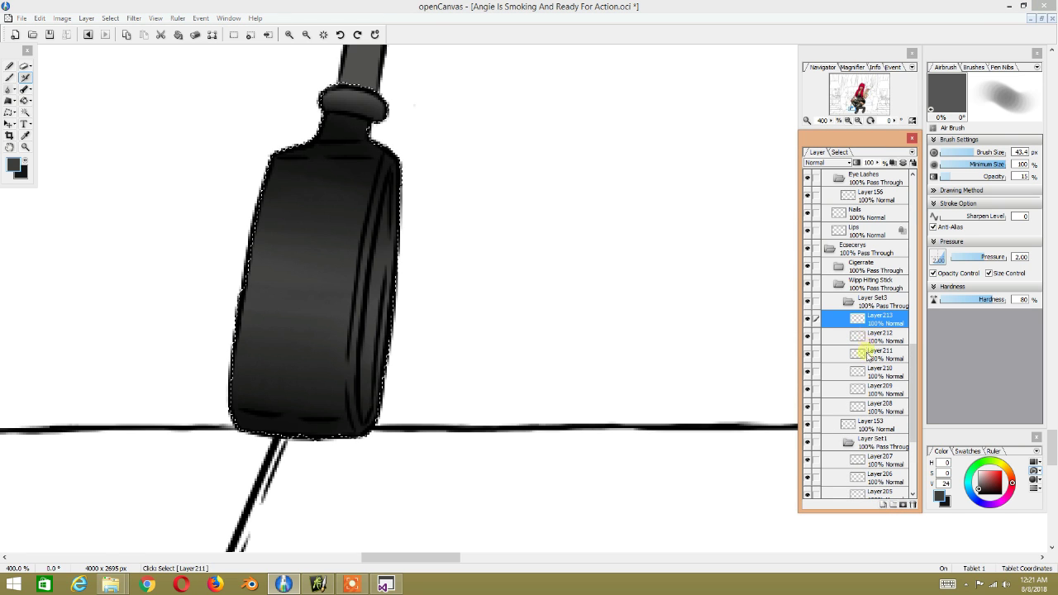
pyautogui.click(866, 353)
pyautogui.click(839, 163)
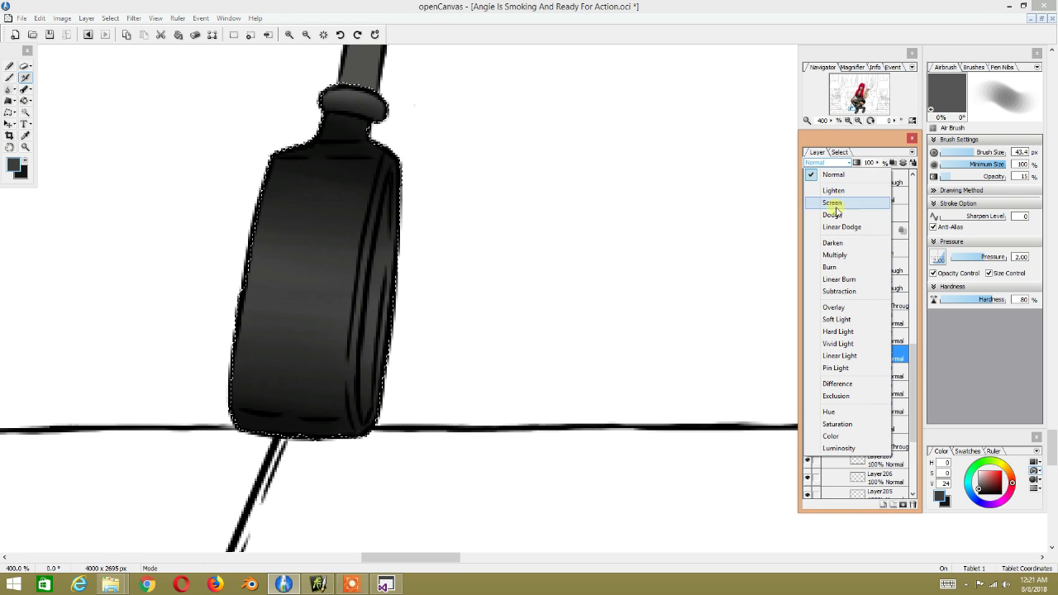
pyautogui.click(837, 257)
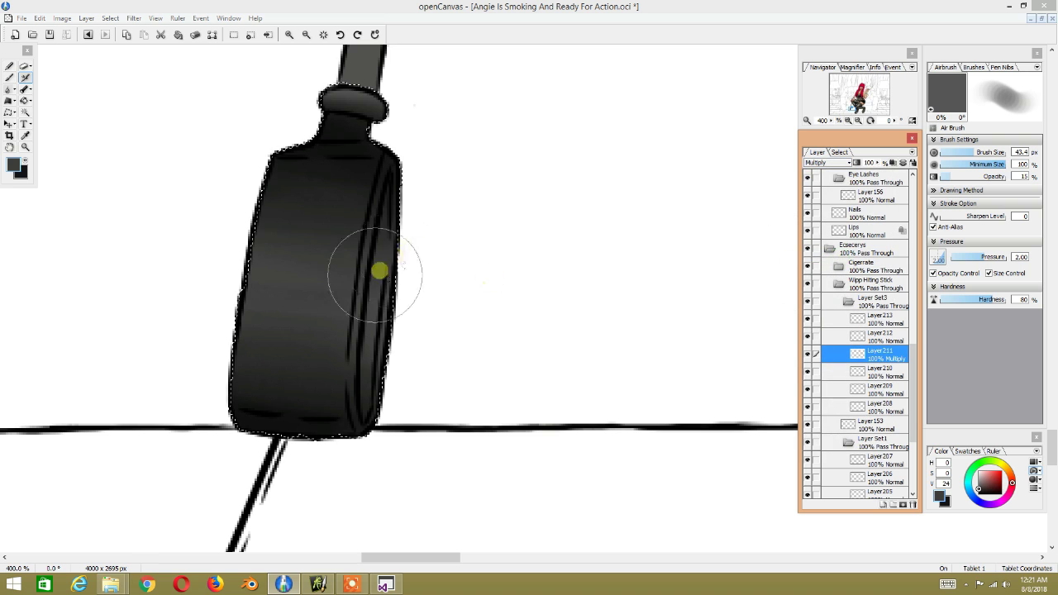
# Step: With a smaller brush at 30% opacity, darken the handle's right edge and bottom-right corner
pyautogui.press('[')
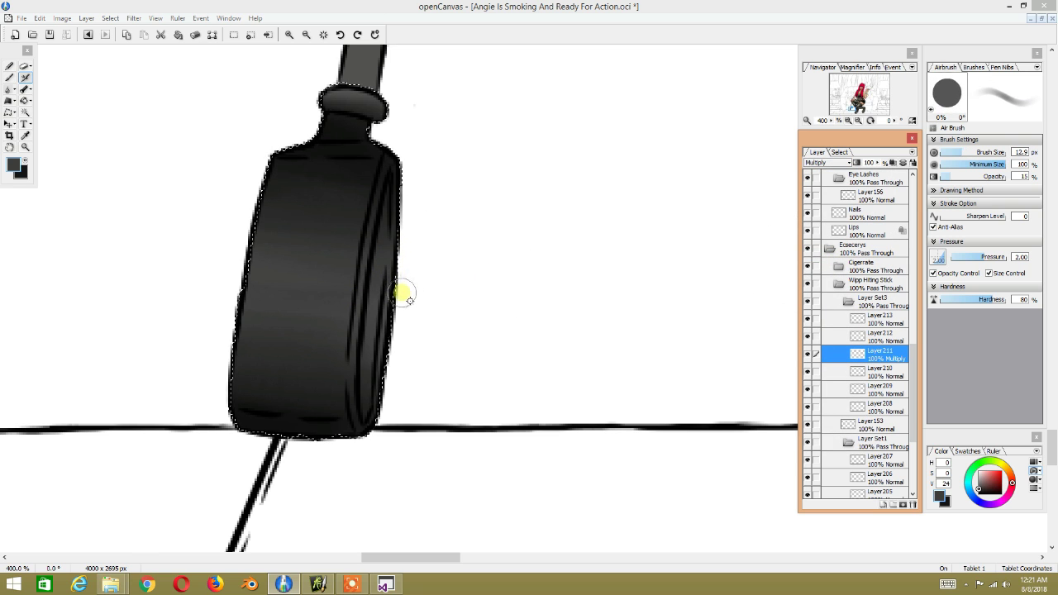
pyautogui.click(1023, 177)
pyautogui.write('30')
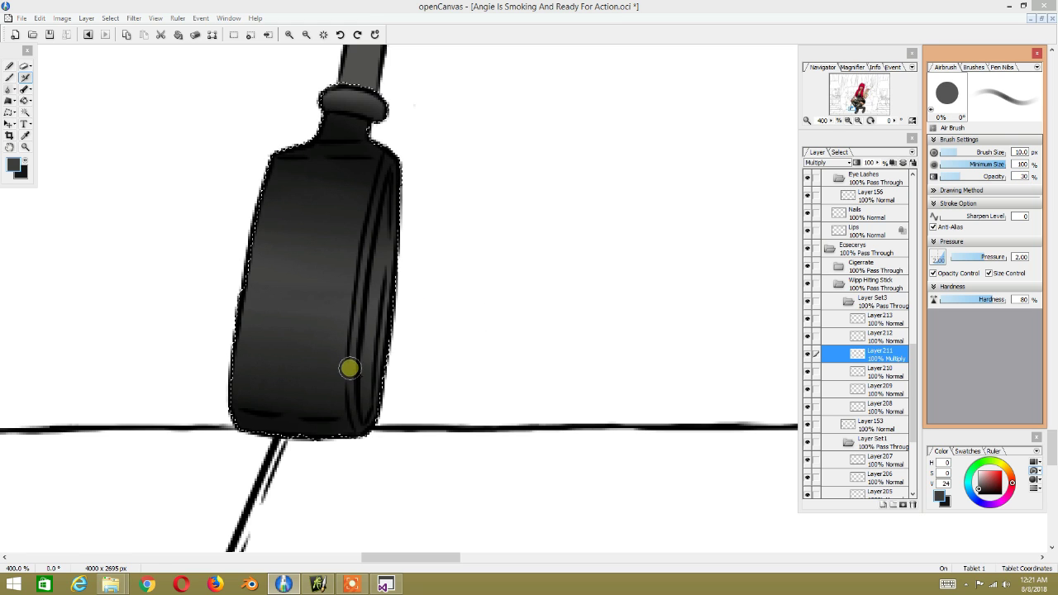
pyautogui.moveTo(349, 361); pyautogui.dragTo(364, 433)
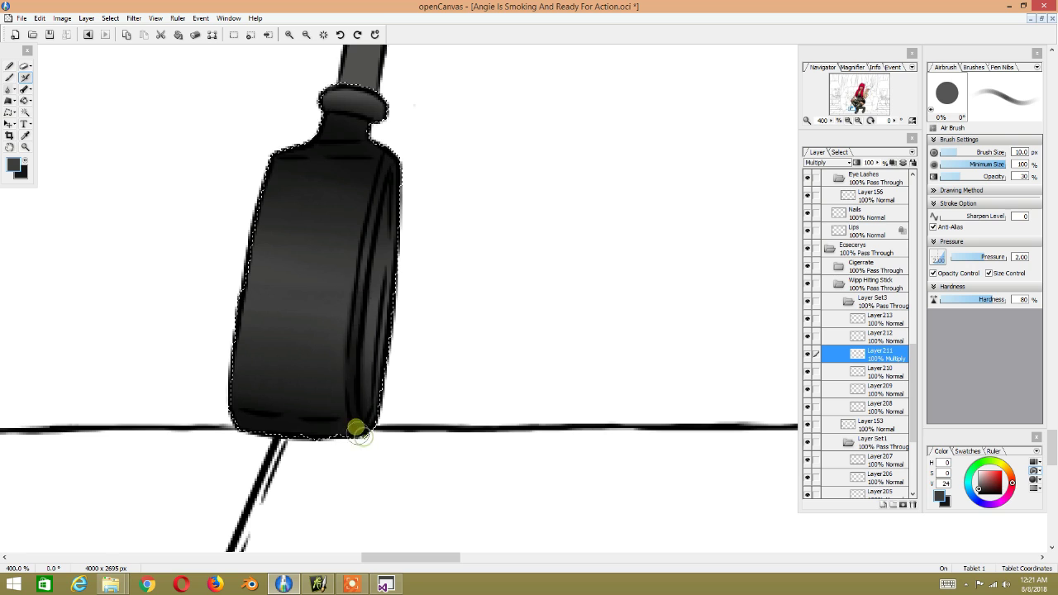
pyautogui.moveTo(356, 397); pyautogui.dragTo(388, 169)
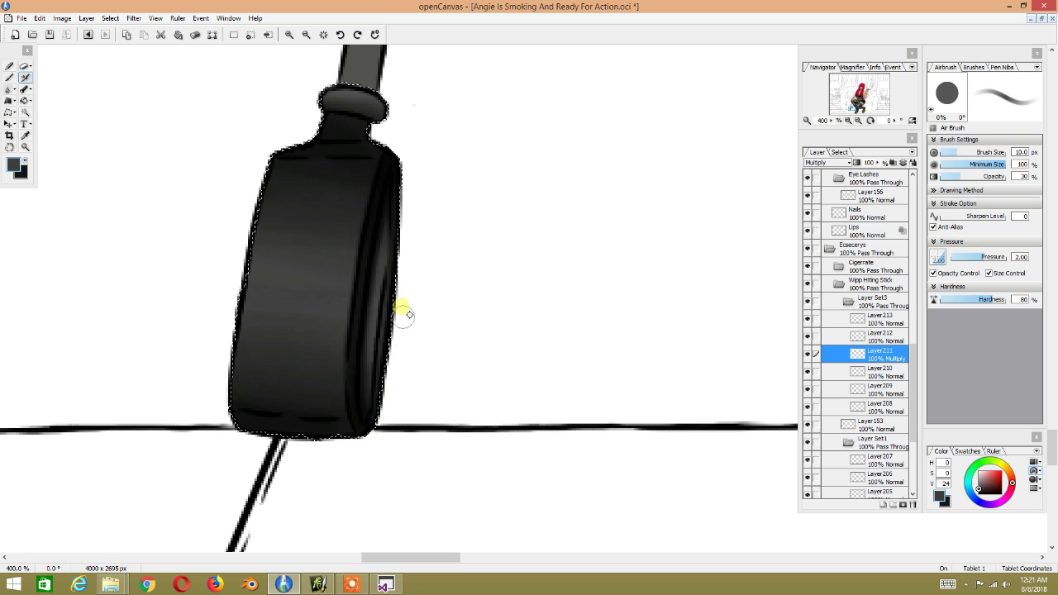
pyautogui.moveTo(397, 219); pyautogui.dragTo(384, 317)
pyautogui.moveTo(390, 386); pyautogui.dragTo(368, 438)
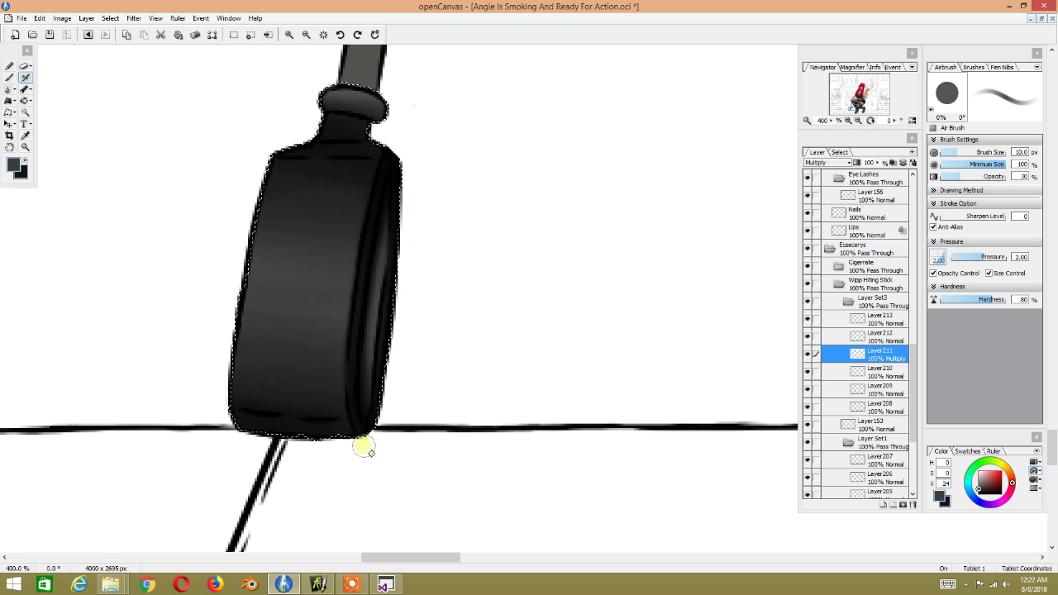
pyautogui.rightClick(395, 162)
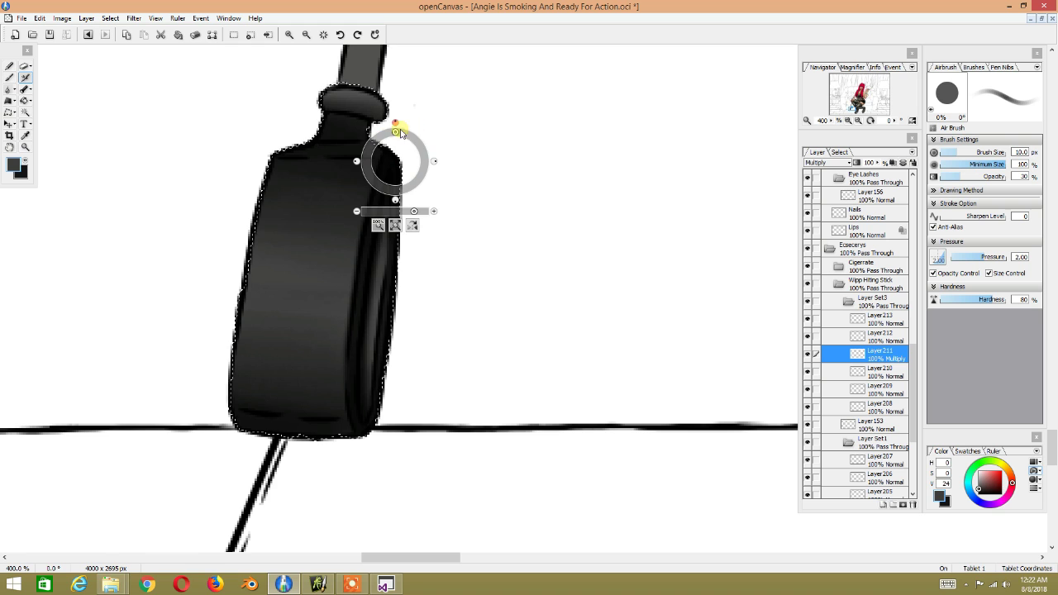
# Step: Darken the handle's left edge with the airbrush, undoing the stray stroke near its neck
pyautogui.moveTo(400, 132); pyautogui.dragTo(433, 160)
pyautogui.moveTo(303, 330)
pyautogui.mouseDown()
pyautogui.moveTo(286, 355)
pyautogui.moveTo(290, 303)
pyautogui.moveTo(286, 383)
pyautogui.moveTo(274, 366)
pyautogui.moveTo(260, 385)
pyautogui.moveTo(265, 295)
pyautogui.moveTo(259, 394)
pyautogui.mouseUp()
pyautogui.rightClick(331, 202)
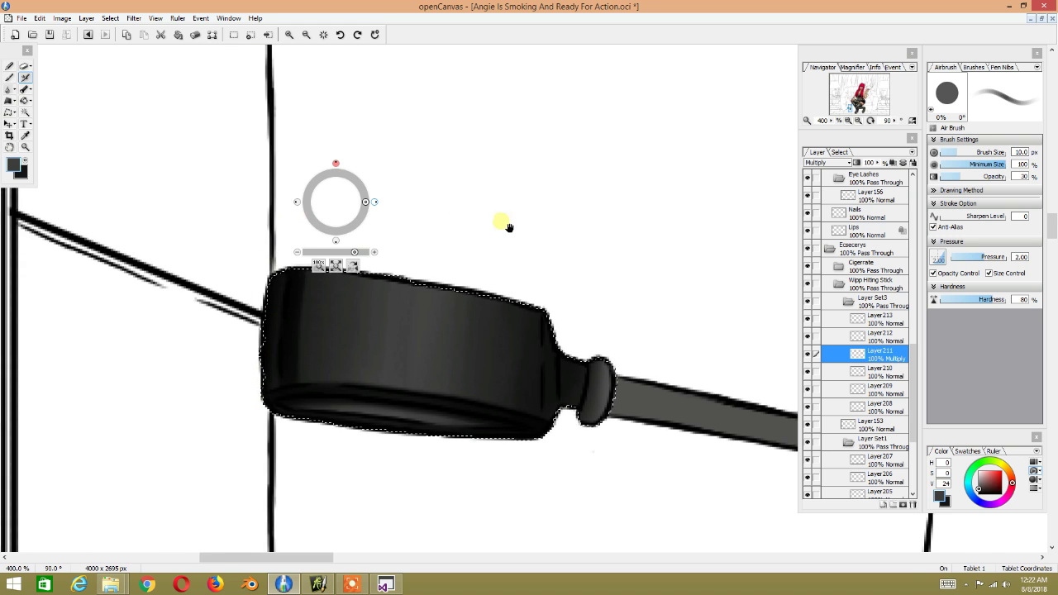
pyautogui.moveTo(506, 225); pyautogui.dragTo(324, 206)
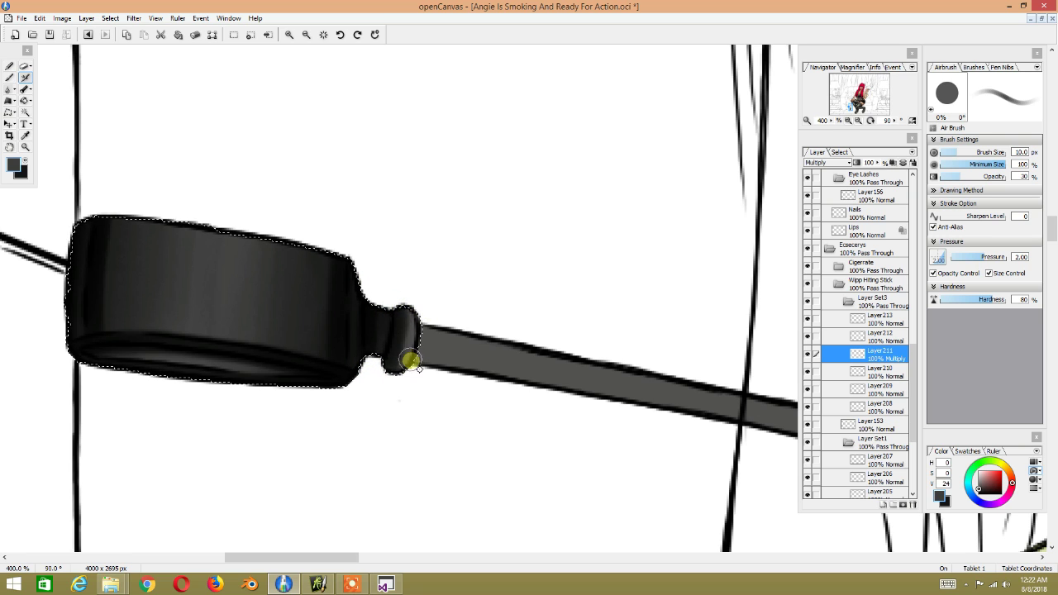
pyautogui.hotkey('ctrl', 'z')
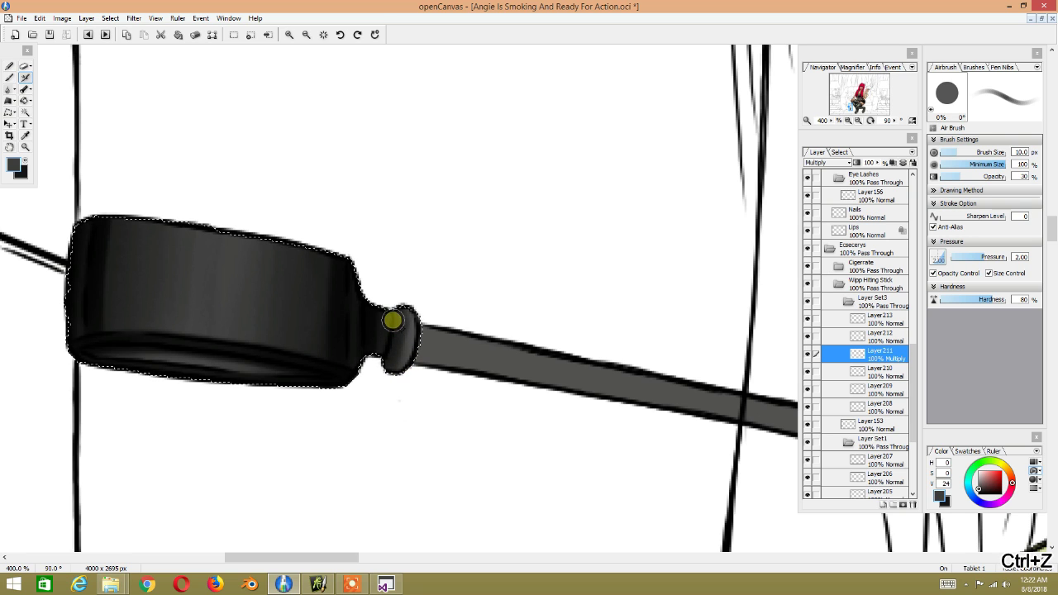
pyautogui.press('[')
pyautogui.press('[')
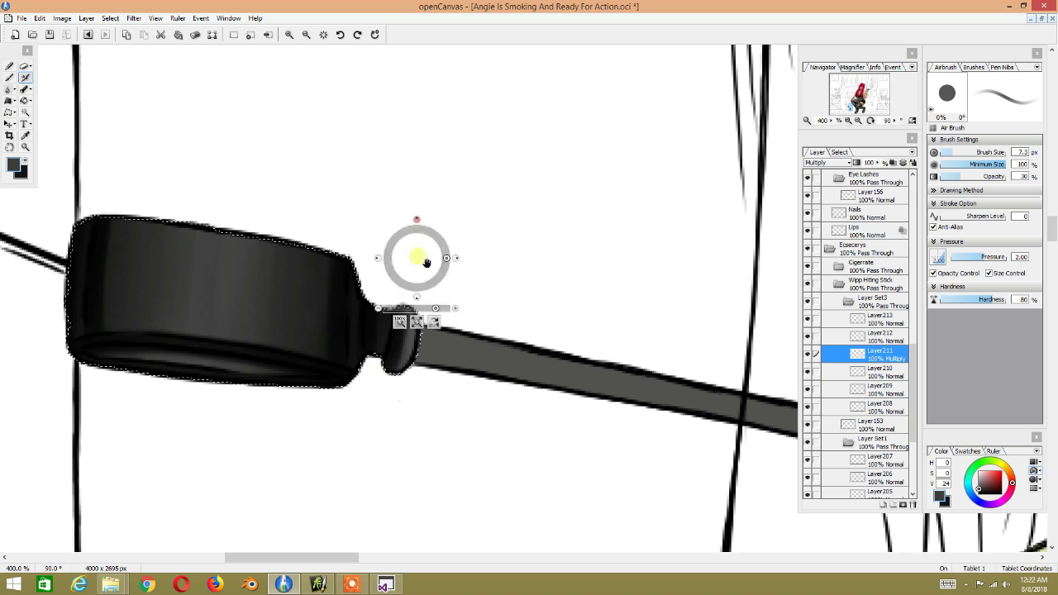
# Step: Rotate the view so the handle points up-right, and select Layer205
pyautogui.moveTo(413, 248); pyautogui.dragTo(541, 198)
pyautogui.moveTo(506, 146)
pyautogui.mouseDown()
pyautogui.moveTo(328, 303)
pyautogui.moveTo(342, 127)
pyautogui.moveTo(317, 352)
pyautogui.moveTo(297, 392)
pyautogui.moveTo(344, 189)
pyautogui.moveTo(399, 118)
pyautogui.moveTo(350, 173)
pyautogui.mouseUp()
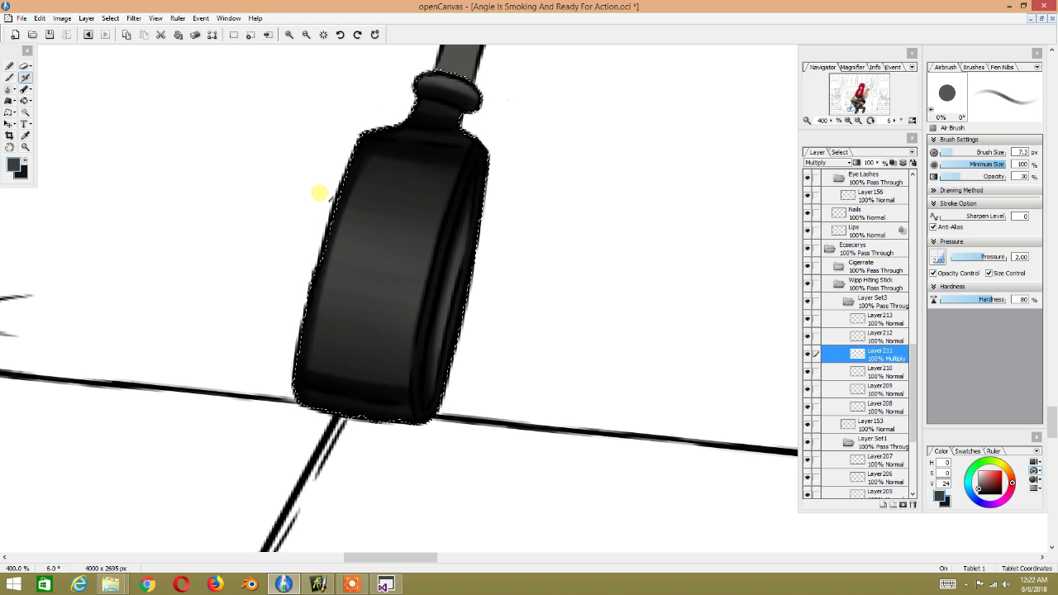
pyautogui.scroll(3, 319, 198)
pyautogui.scroll(-2, 327, 196)
pyautogui.scroll(-2, 430, 213)
pyautogui.scroll(1, 449, 207)
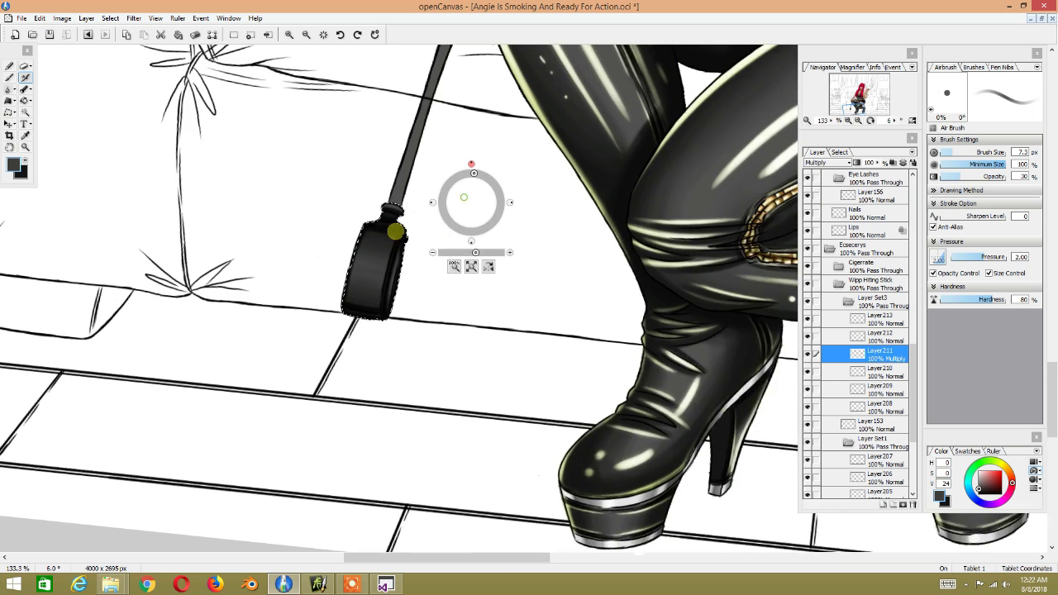
pyautogui.scroll(1, 411, 221)
pyautogui.scroll(3, 381, 235)
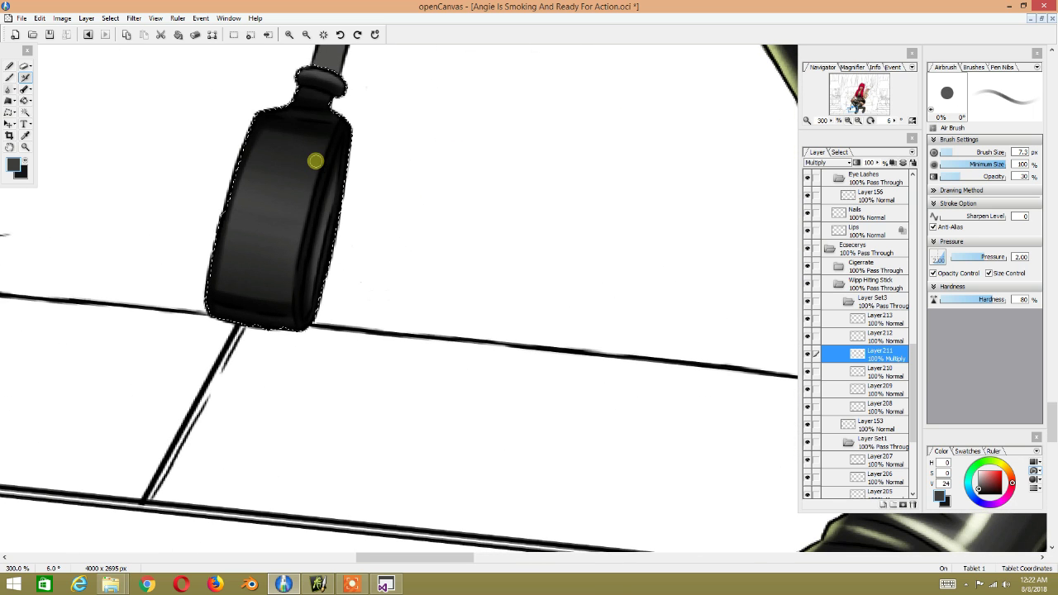
pyautogui.moveTo(352, 118); pyautogui.dragTo(349, 175)
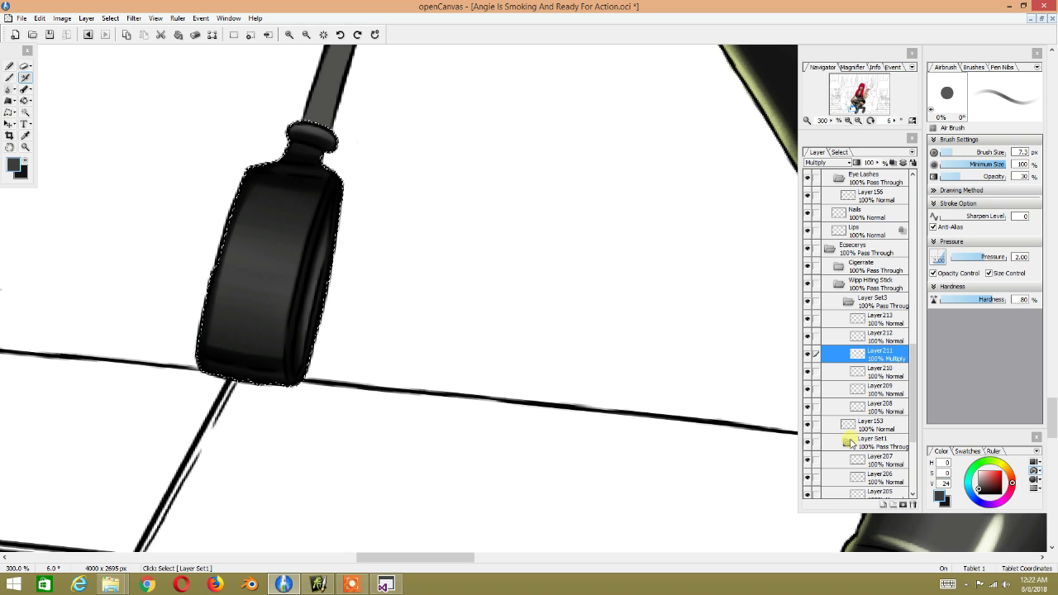
pyautogui.moveTo(914, 433); pyautogui.dragTo(914, 444)
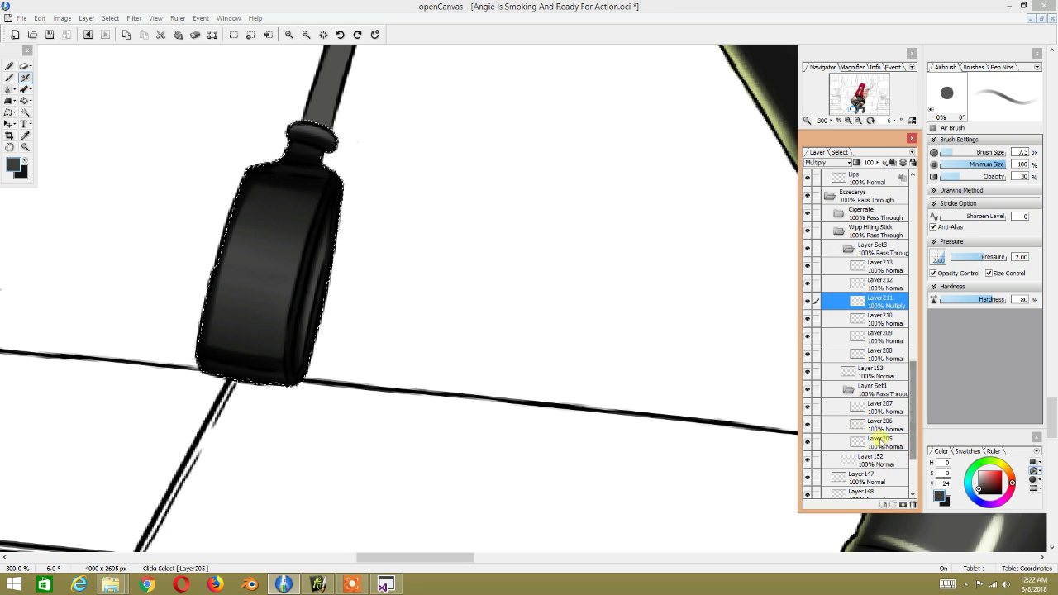
pyautogui.click(874, 441)
pyautogui.press('space')
pyautogui.moveTo(393, 135)
pyautogui.mouseDown()
pyautogui.moveTo(372, 303)
pyautogui.moveTo(380, 375)
pyautogui.moveTo(419, 350)
pyautogui.moveTo(392, 353)
pyautogui.mouseUp()
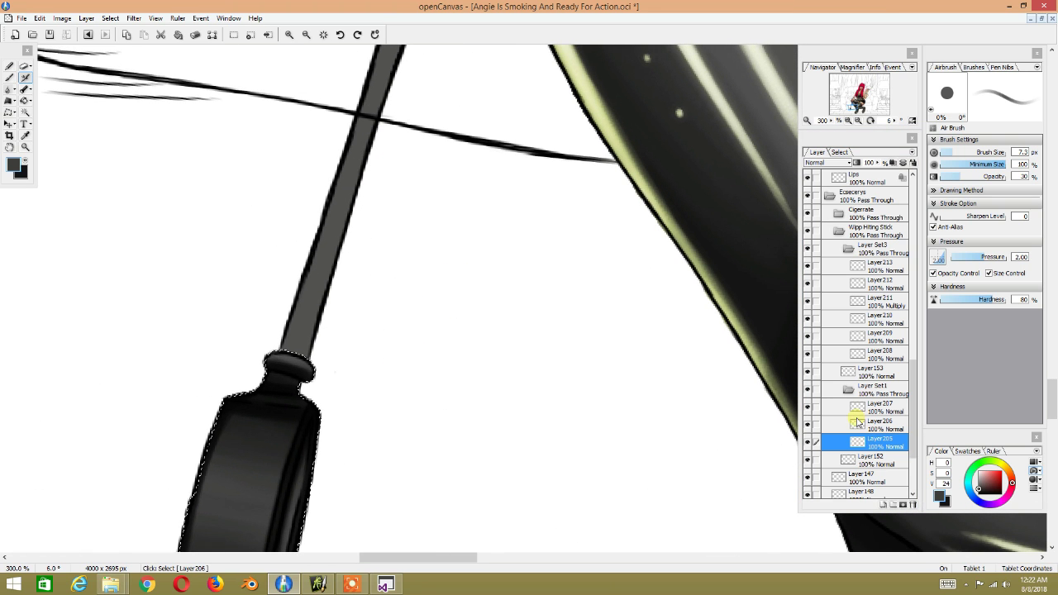
# Step: Rotate and zoom out to show the shaft and hand, then select Layer152
pyautogui.press('space')
pyautogui.moveTo(343, 207)
pyautogui.mouseDown()
pyautogui.moveTo(366, 267)
pyautogui.moveTo(347, 190)
pyautogui.moveTo(368, 207)
pyautogui.moveTo(350, 229)
pyautogui.mouseUp()
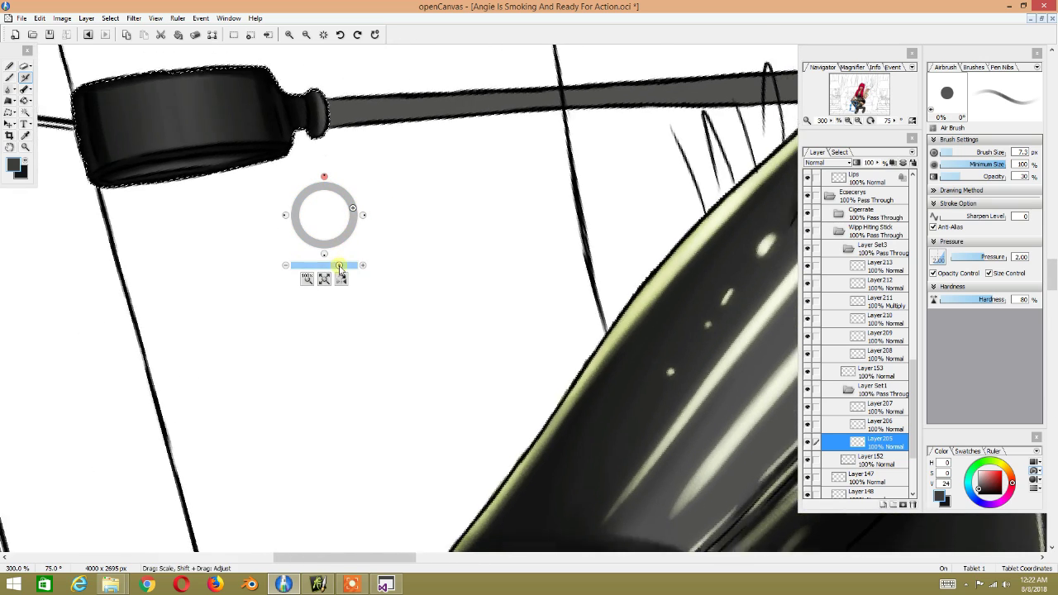
pyautogui.moveTo(343, 264); pyautogui.dragTo(327, 264)
pyautogui.moveTo(394, 212); pyautogui.dragTo(401, 205)
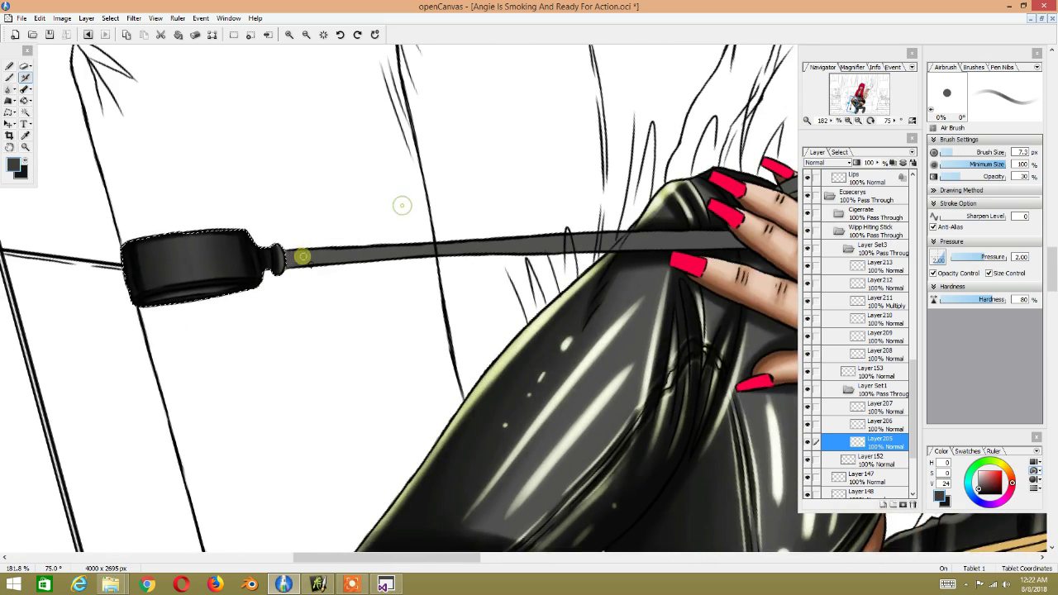
pyautogui.click(861, 477)
pyautogui.click(875, 460)
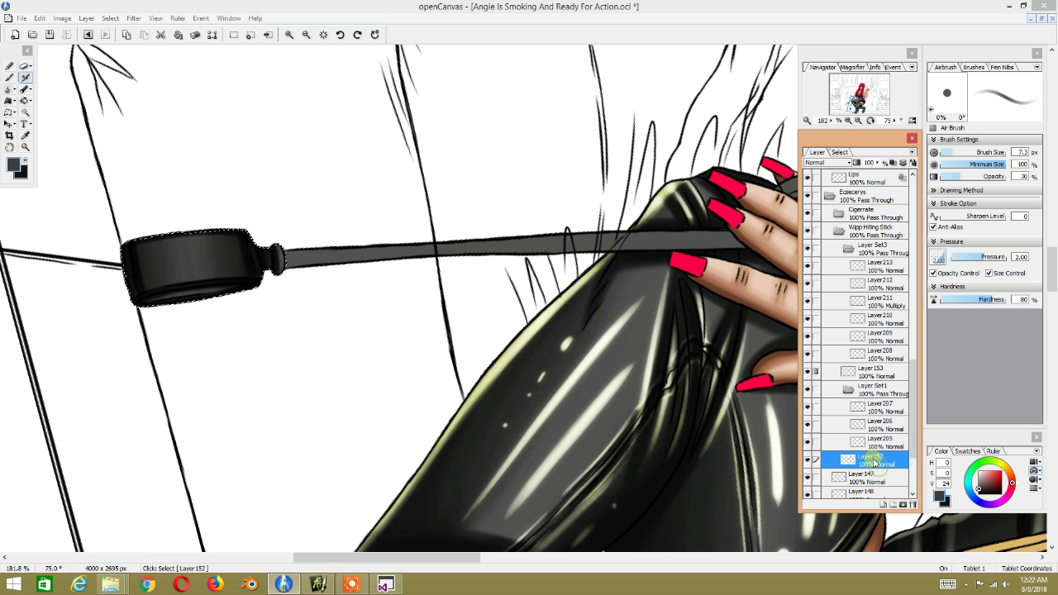
# Step: Magic-wand select the grey shaft beside the hand, undo one selection change, and return to the airbrush
pyautogui.click(24, 111)
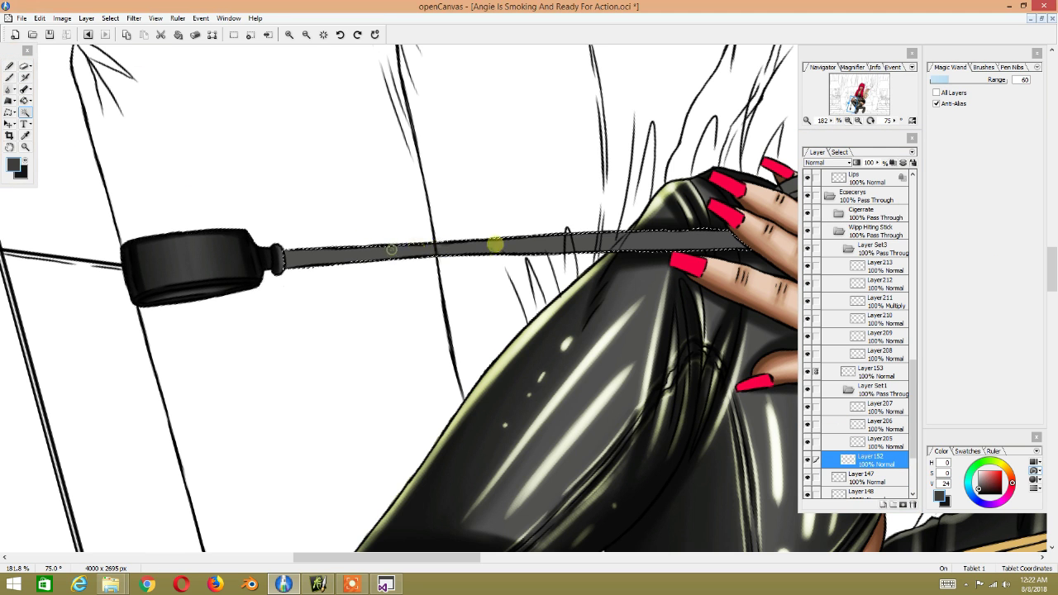
pyautogui.moveTo(703, 264); pyautogui.dragTo(269, 280)
pyautogui.keyDown('shift'); pyautogui.click(569, 258); pyautogui.keyUp('shift')
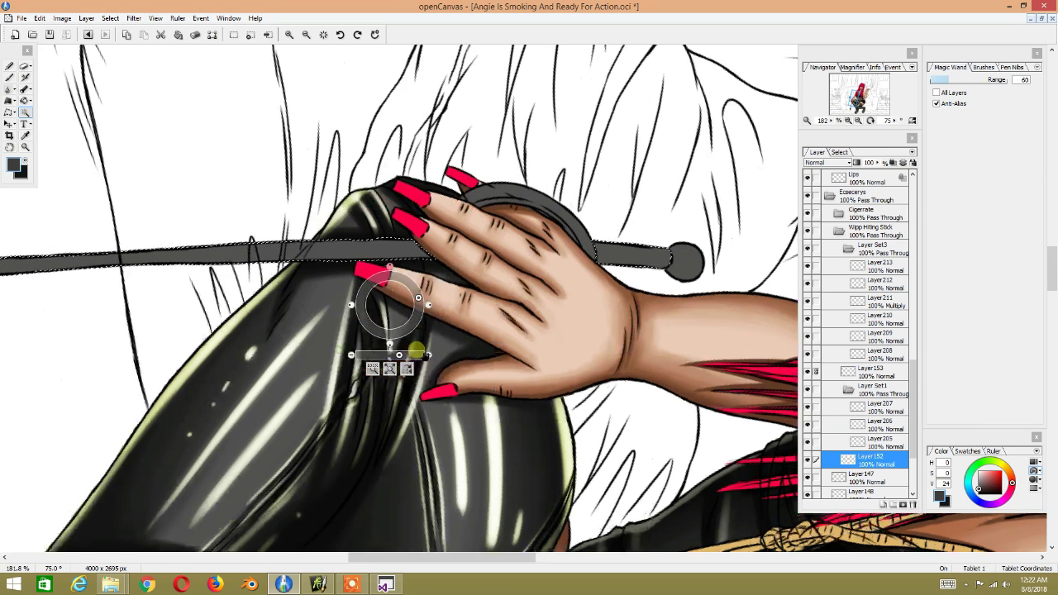
pyautogui.moveTo(389, 356); pyautogui.dragTo(413, 361)
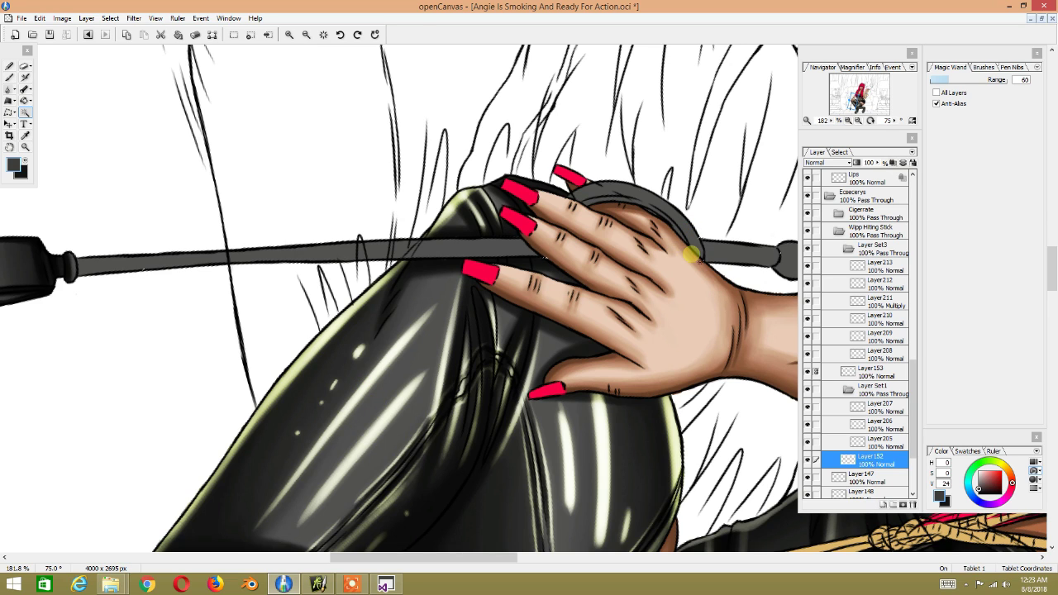
pyautogui.hotkey('ctrl', 'z')
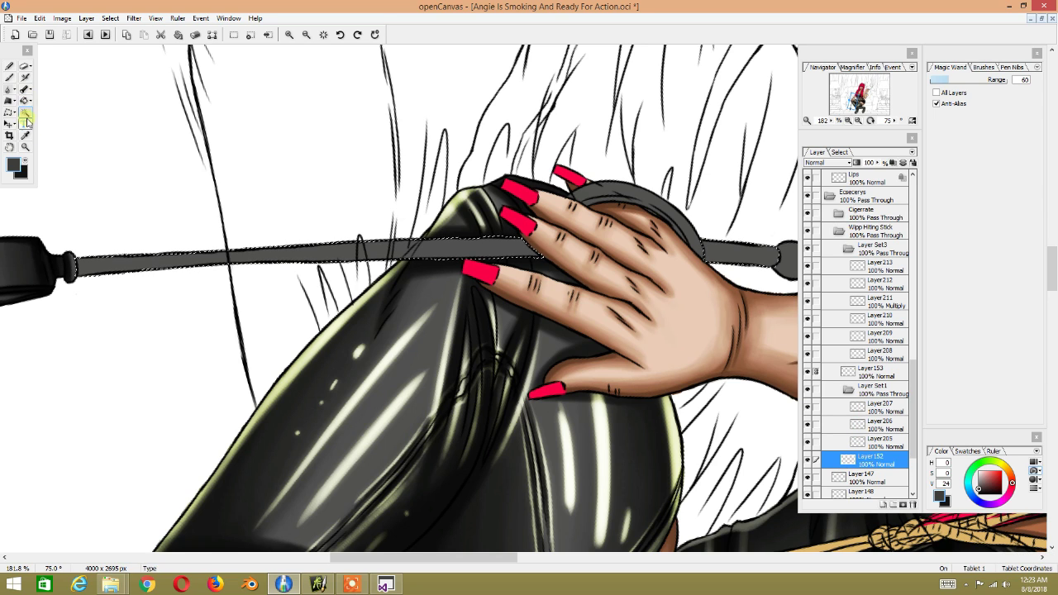
pyautogui.click(24, 77)
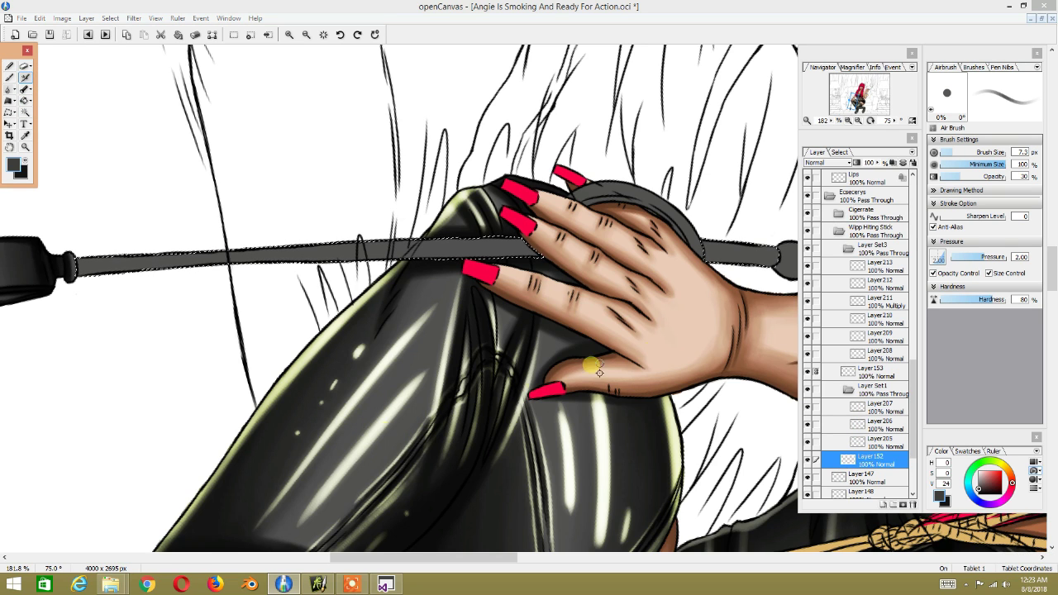
# Step: Link Layer153, select Layer205, and set a much larger airbrush at 71% opacity
pyautogui.click(816, 372)
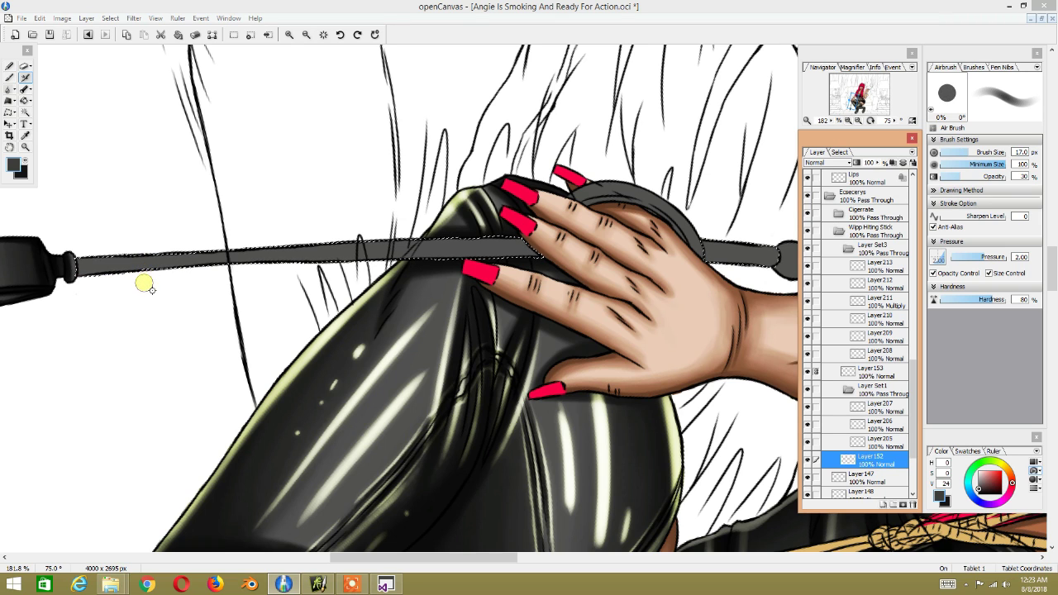
pyautogui.moveTo(143, 283); pyautogui.dragTo(150, 298)
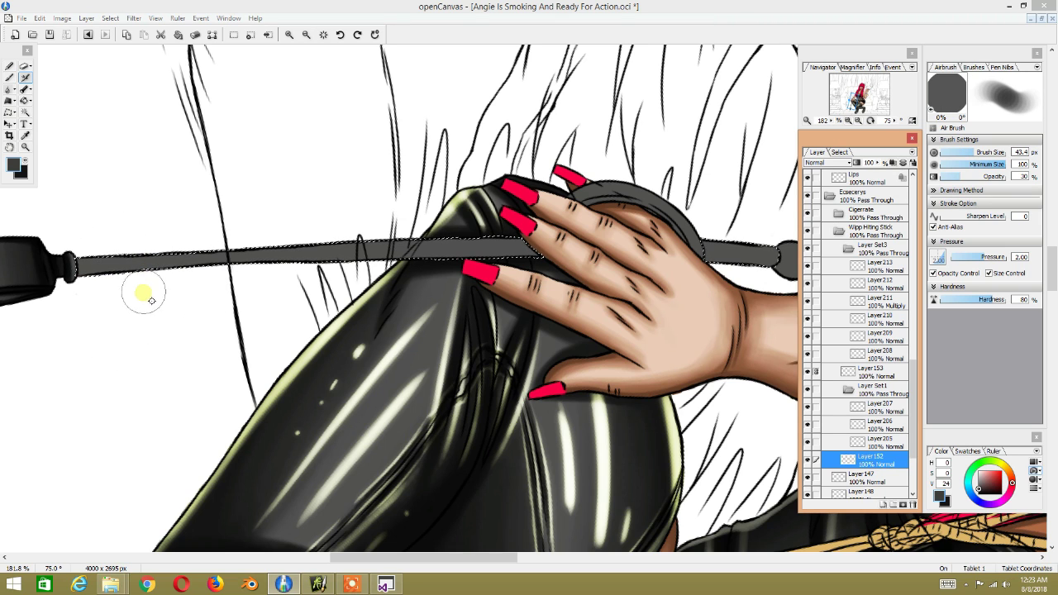
pyautogui.click(876, 442)
pyautogui.moveTo(201, 281); pyautogui.dragTo(86, 264)
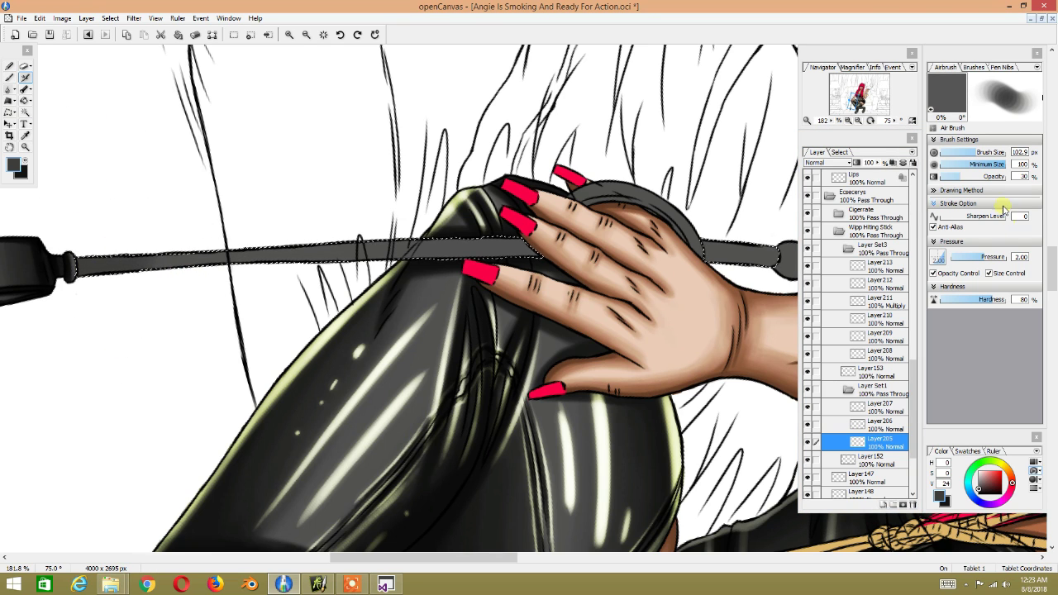
pyautogui.moveTo(966, 177); pyautogui.dragTo(990, 177)
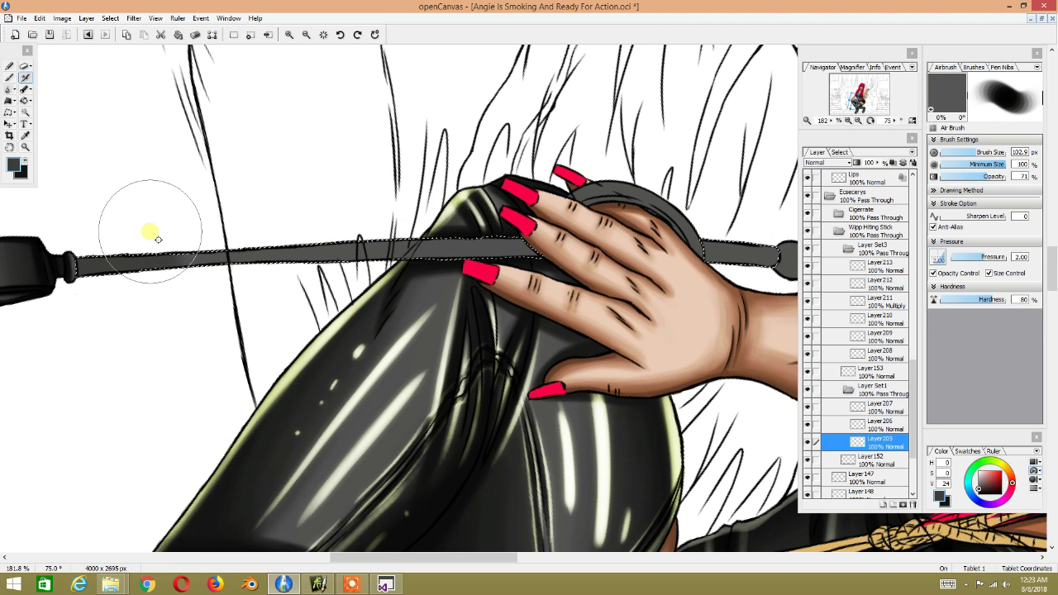
pyautogui.hotkey('ctrl', 'z')
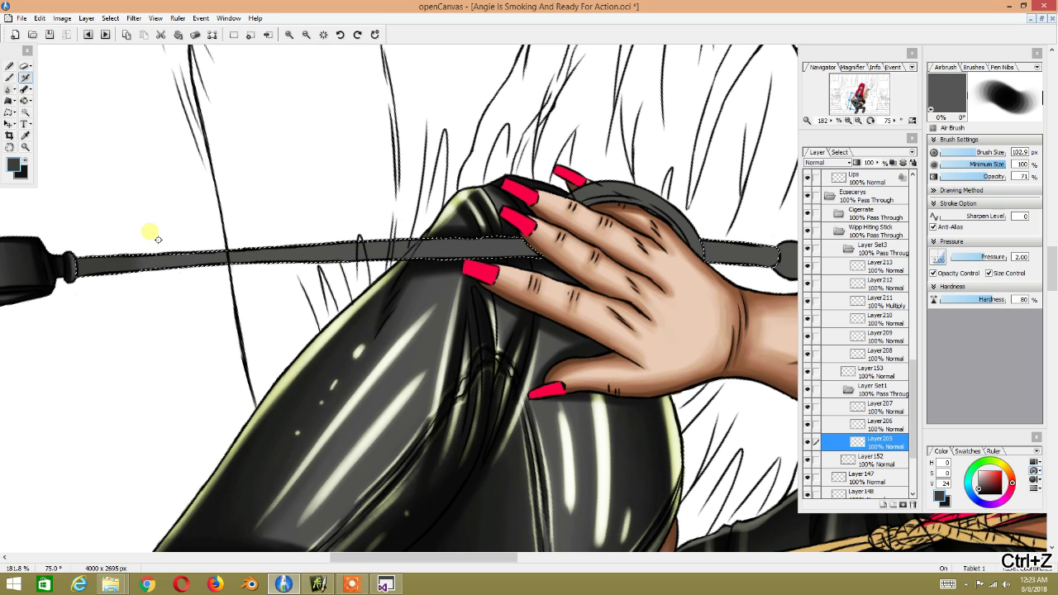
# Step: With a ~43 px airbrush, shade the shaft near its tip and at the hand, ending at 102.9 px
pyautogui.moveTo(157, 239); pyautogui.dragTo(230, 243)
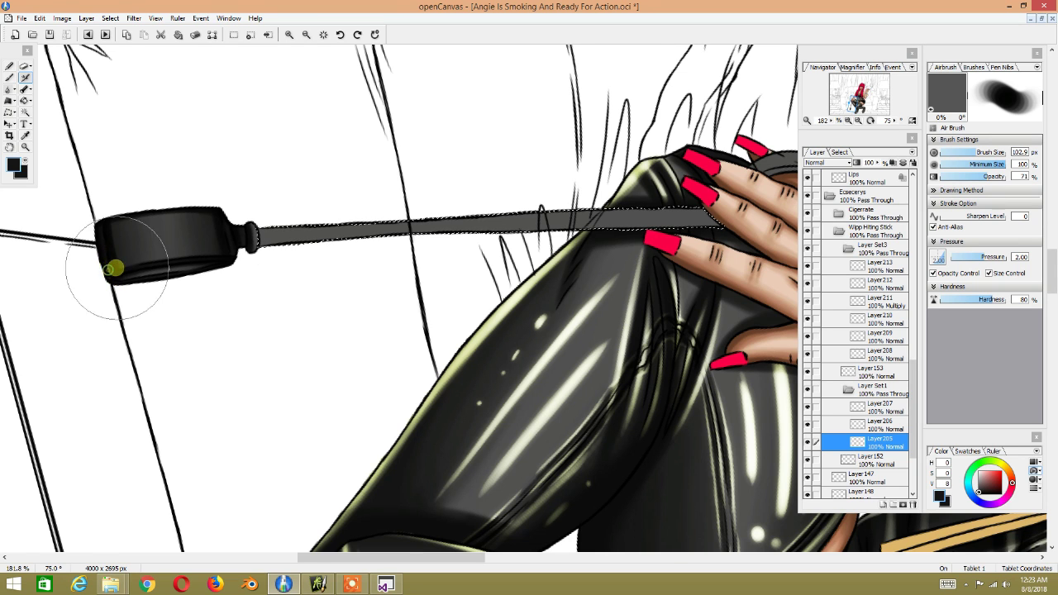
pyautogui.moveTo(331, 235); pyautogui.dragTo(223, 248)
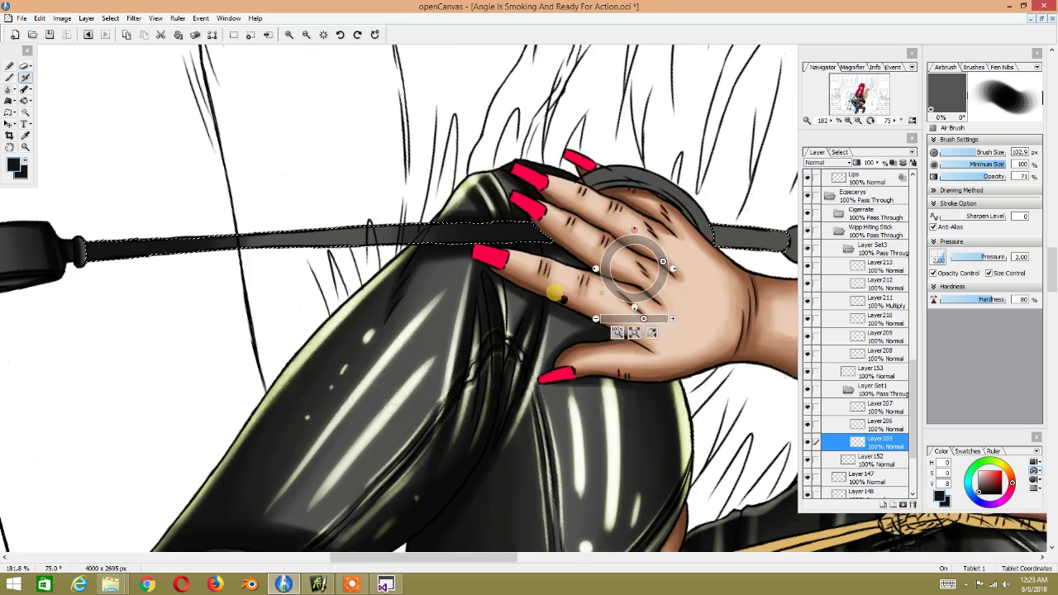
pyautogui.moveTo(621, 217); pyautogui.dragTo(461, 221)
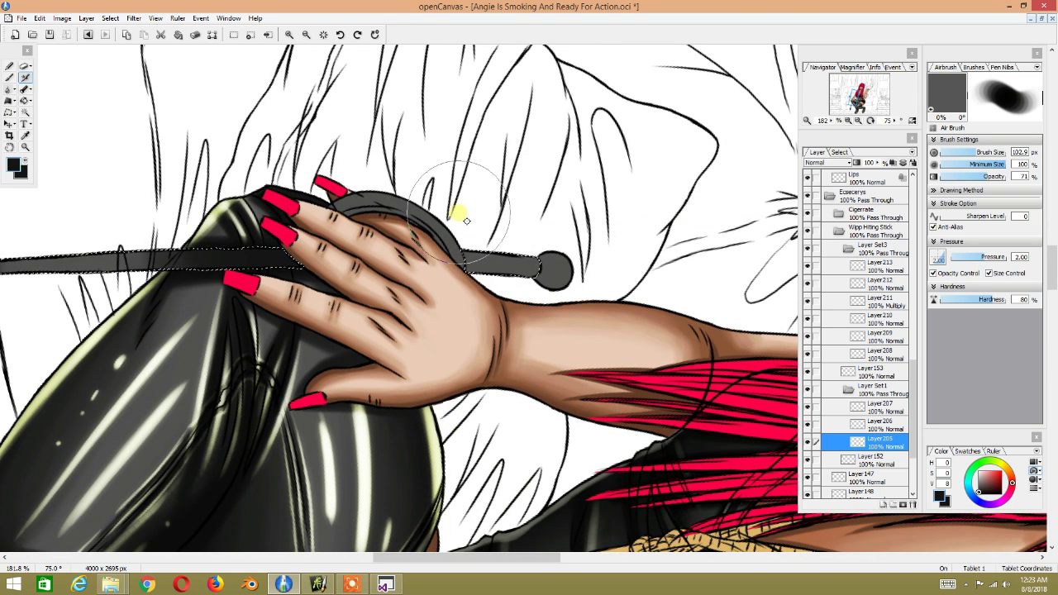
pyautogui.press('[')
pyautogui.press(']')
pyautogui.moveTo(543, 272); pyautogui.dragTo(521, 281)
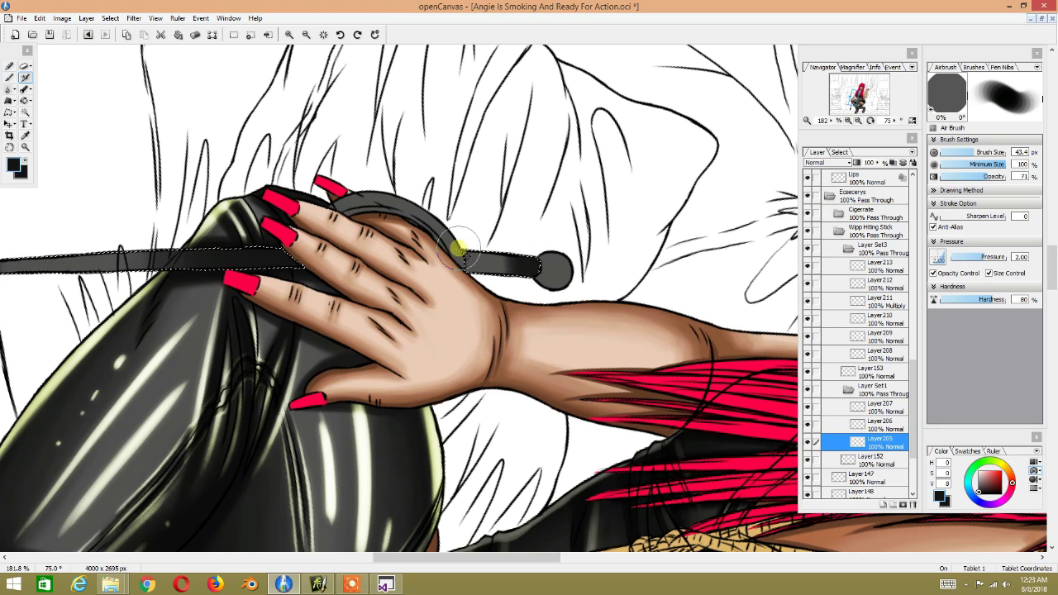
pyautogui.moveTo(447, 248); pyautogui.dragTo(457, 262)
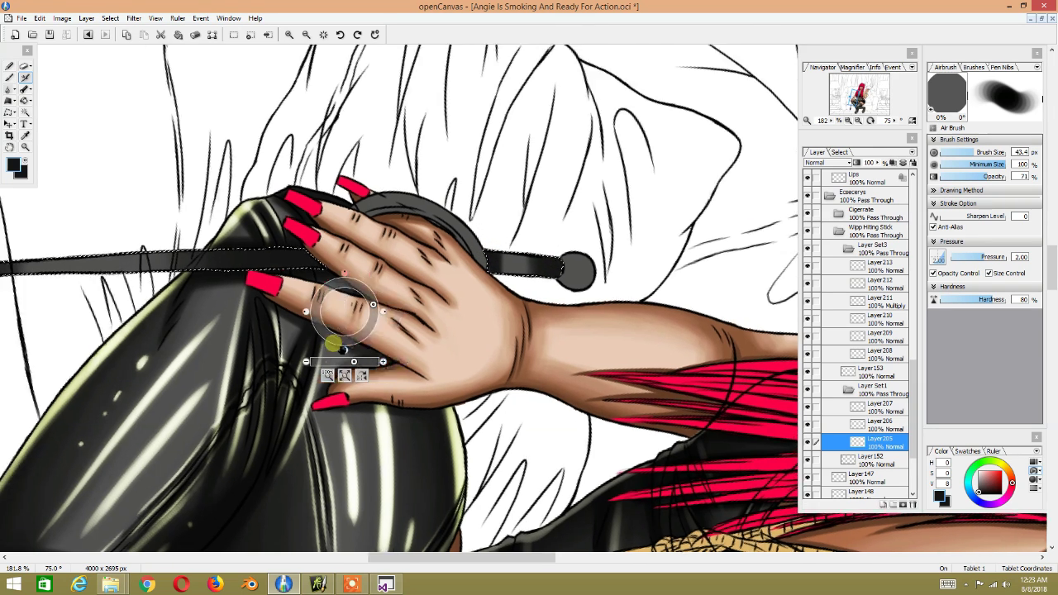
pyautogui.moveTo(349, 366); pyautogui.dragTo(623, 319)
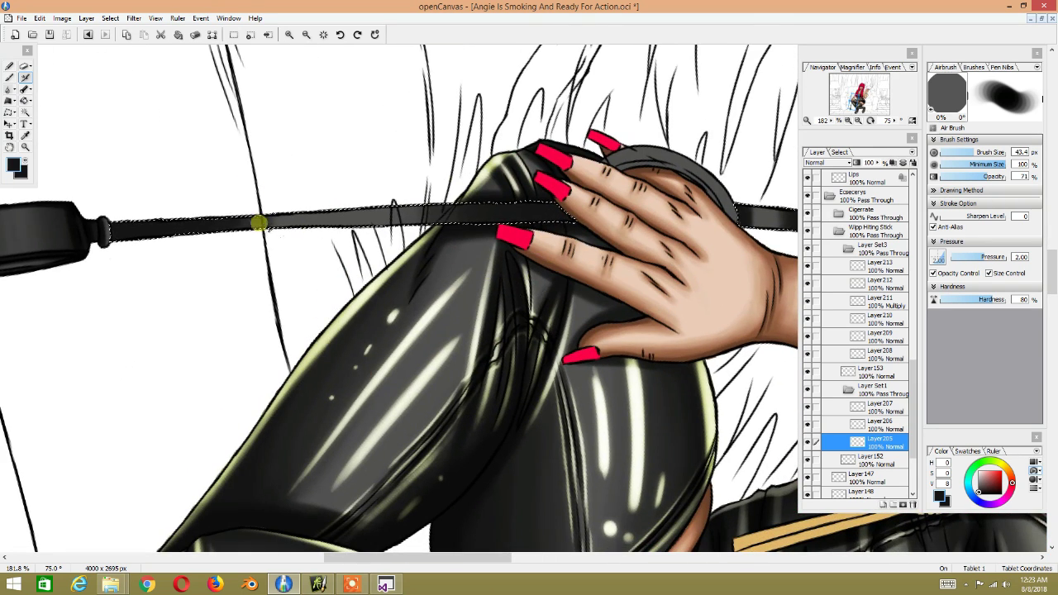
pyautogui.press(']')
pyautogui.press(']')
pyautogui.press(']')
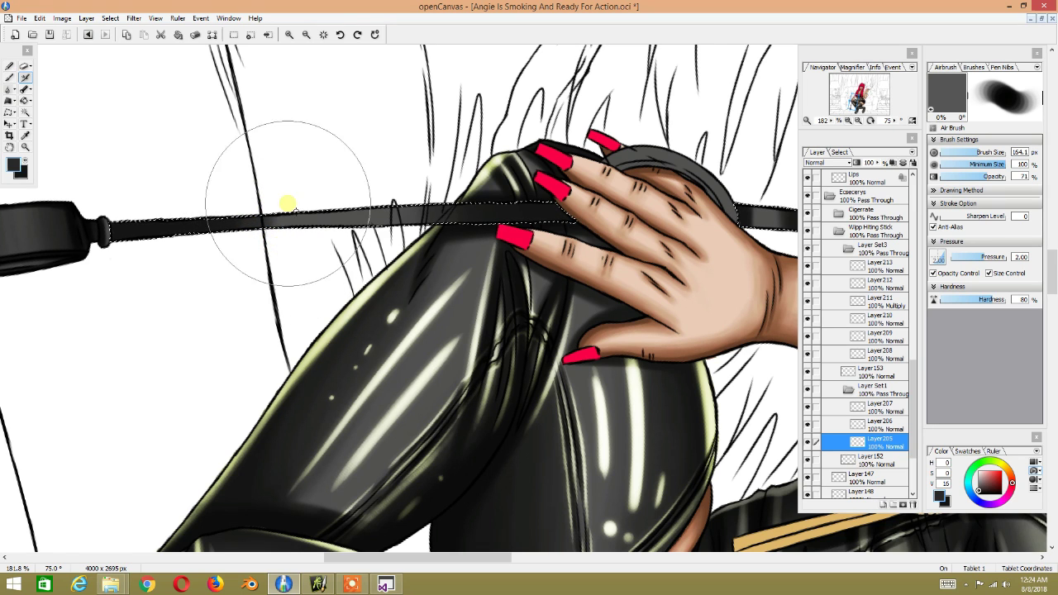
pyautogui.press('[')
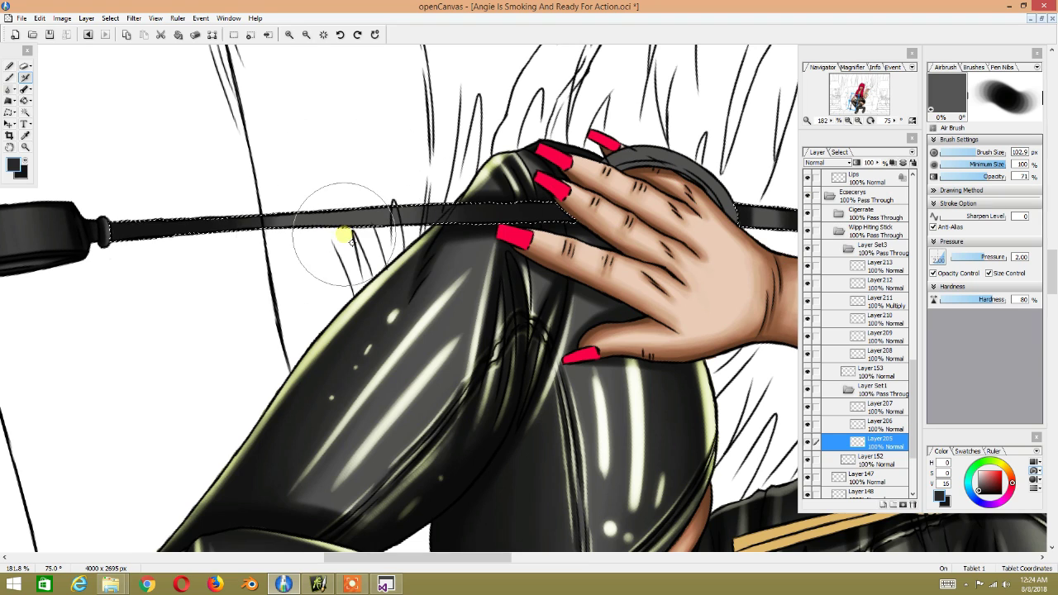
# Step: Set the airbrush opacity to 15 and sample darker and lighter greys from the crop shaft
pyautogui.click(1023, 178)
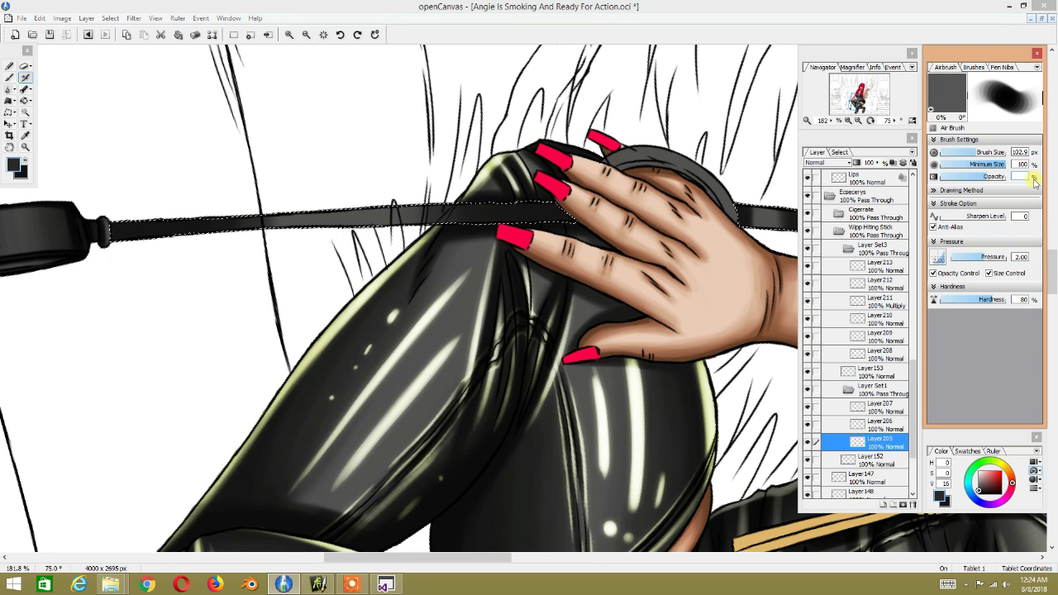
pyautogui.write('15')
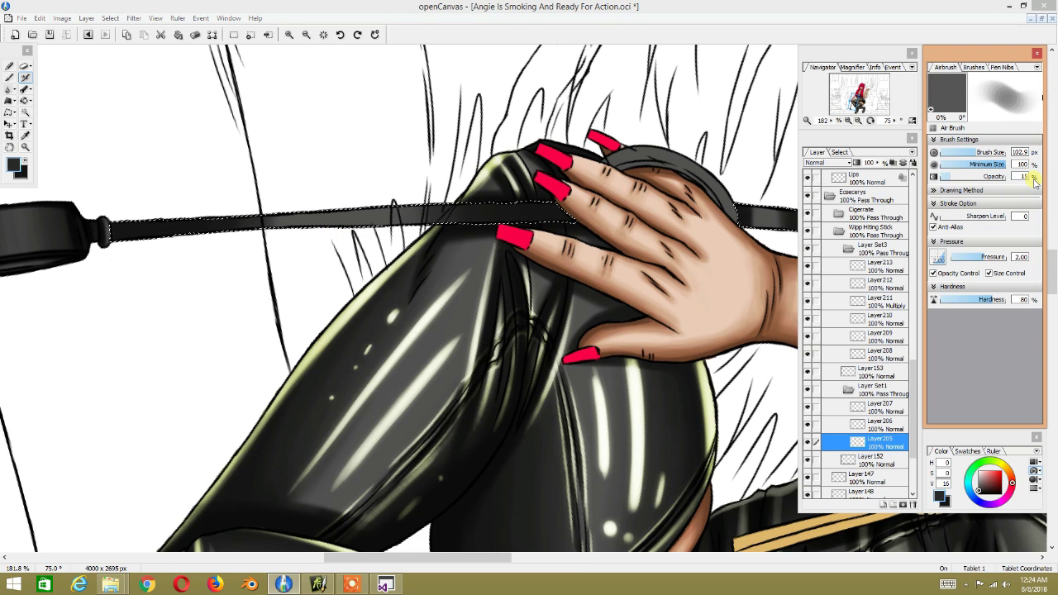
pyautogui.keyDown('alt'); pyautogui.click(269, 220); pyautogui.keyUp('alt')
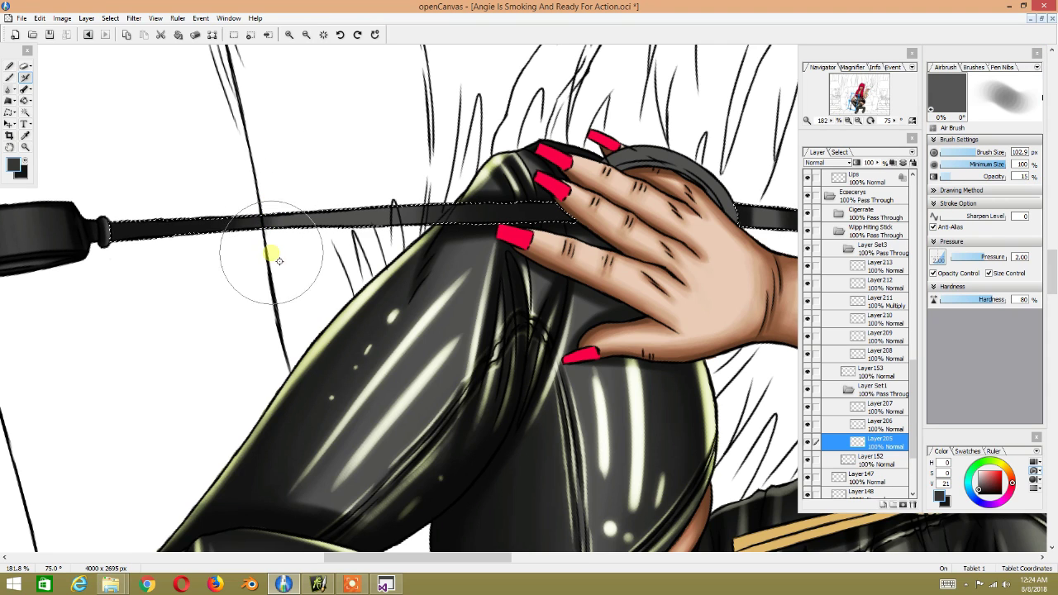
pyautogui.keyDown('alt'); pyautogui.click(177, 219); pyautogui.keyUp('alt')
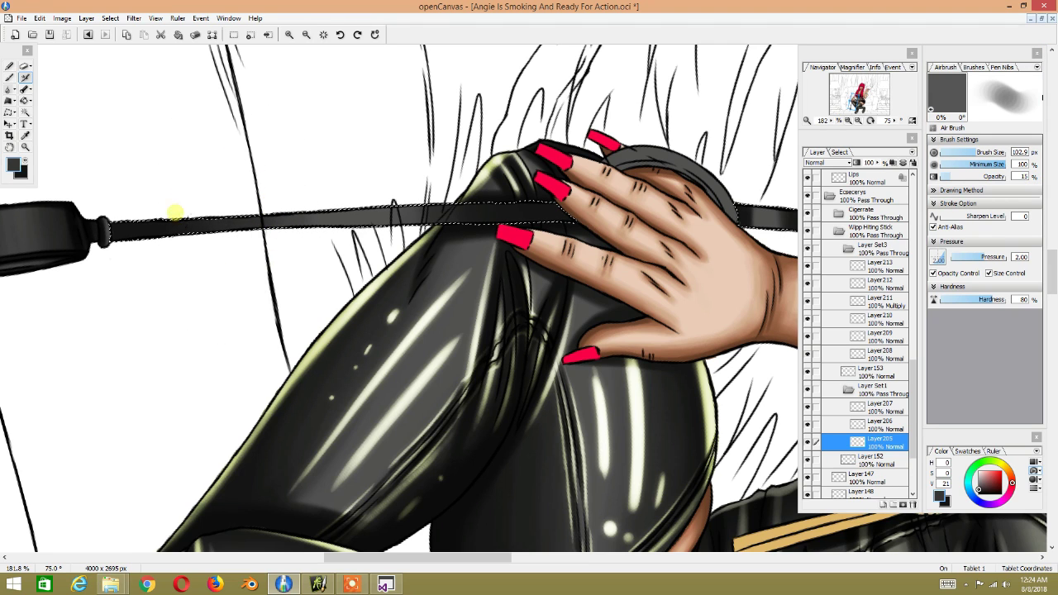
pyautogui.keyDown('alt'); pyautogui.click(267, 218); pyautogui.keyUp('alt')
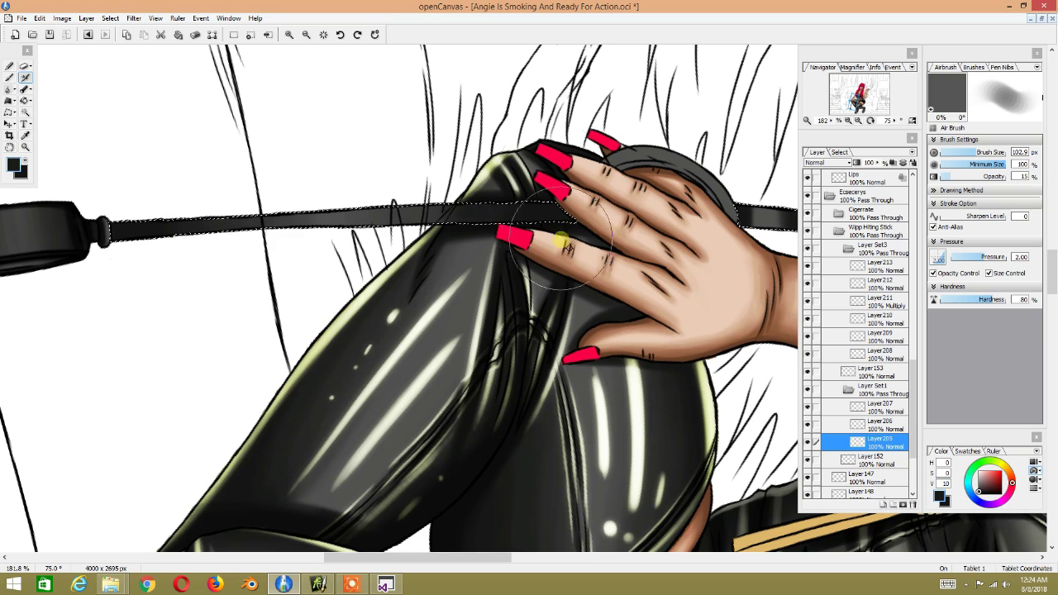
pyautogui.hotkey('ctrl', 't')
pyautogui.moveTo(539, 124); pyautogui.dragTo(406, 201)
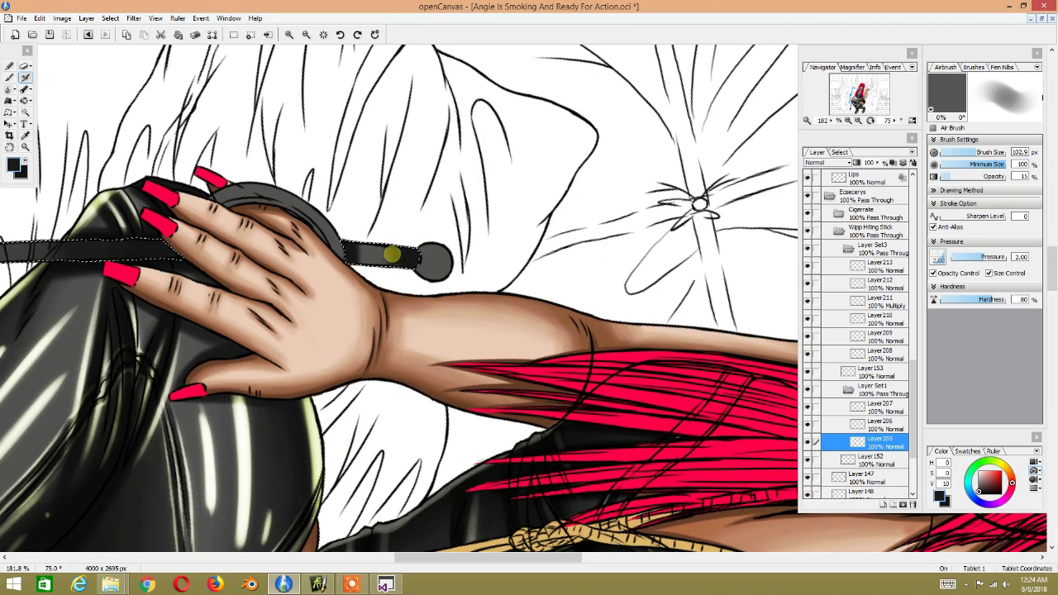
# Step: Undo two trial strokes, shrink the airbrush to about 17 px, and sample a darker grey
pyautogui.press('[')
pyautogui.press('[')
pyautogui.press('[')
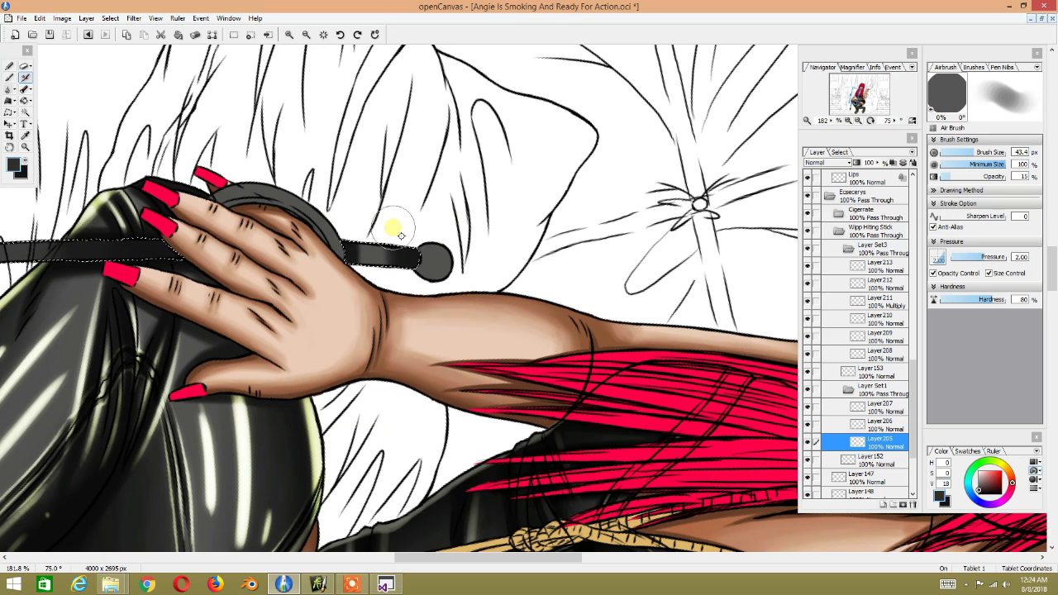
pyautogui.press(']')
pyautogui.press(']')
pyautogui.press(']')
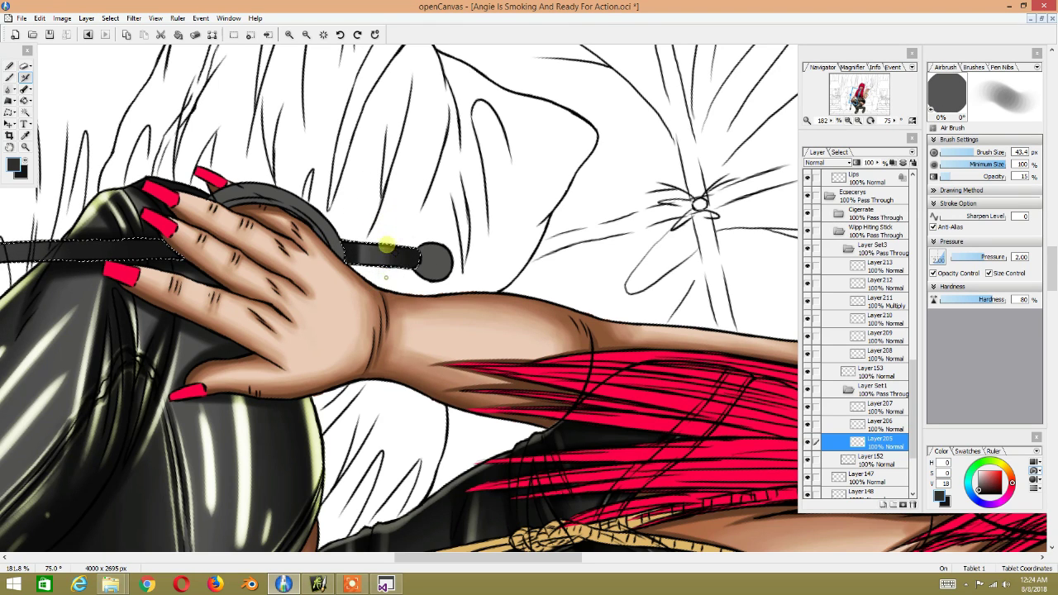
pyautogui.hotkey('ctrl', 'z')
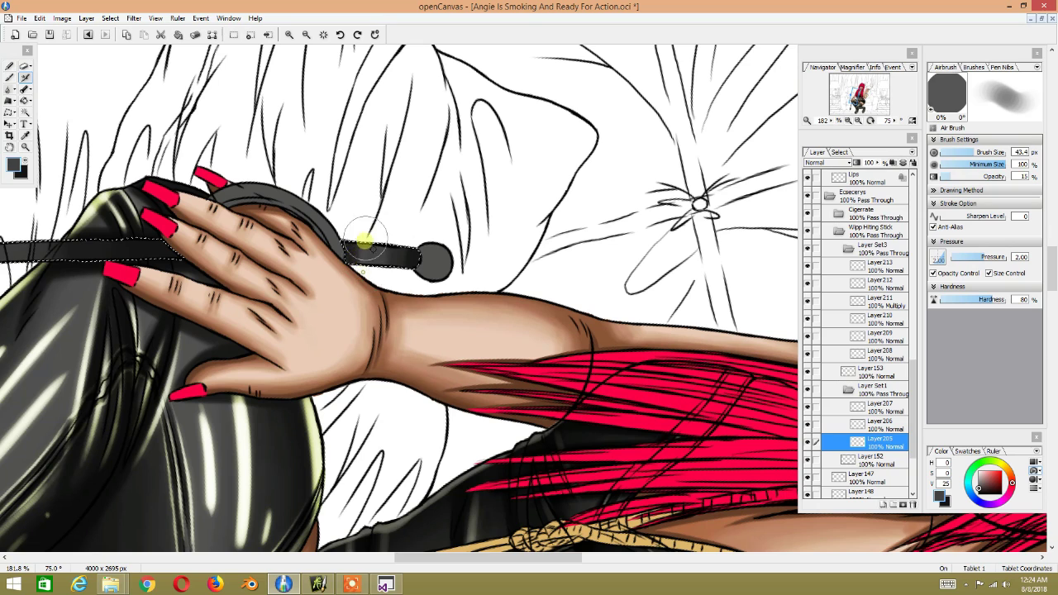
pyautogui.hotkey('ctrl', 'z')
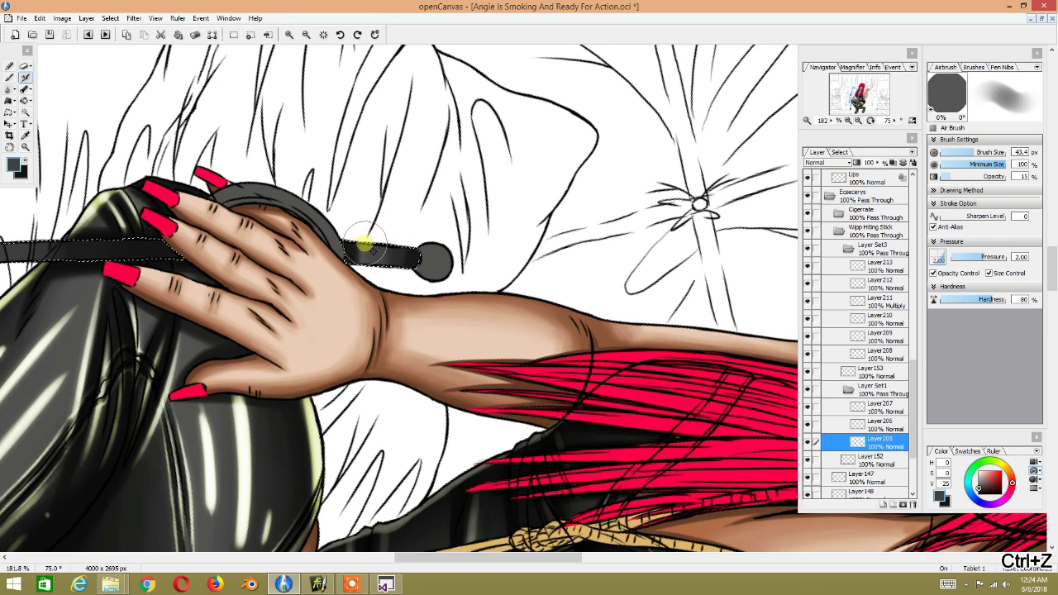
pyautogui.press('[')
pyautogui.press('[')
pyautogui.press('[')
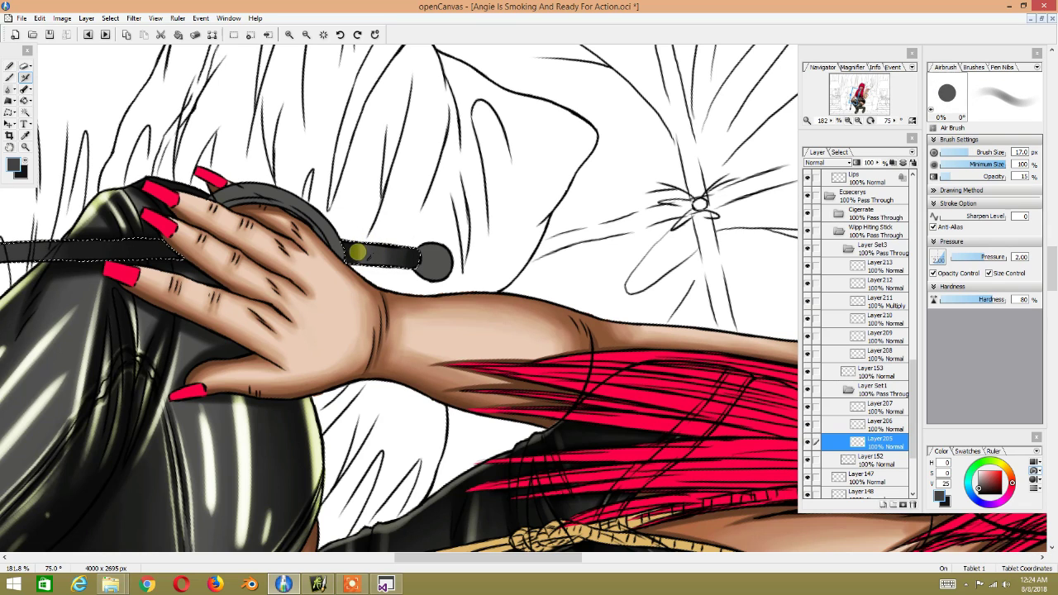
pyautogui.keyDown('alt'); pyautogui.click(354, 250); pyautogui.keyUp('alt')
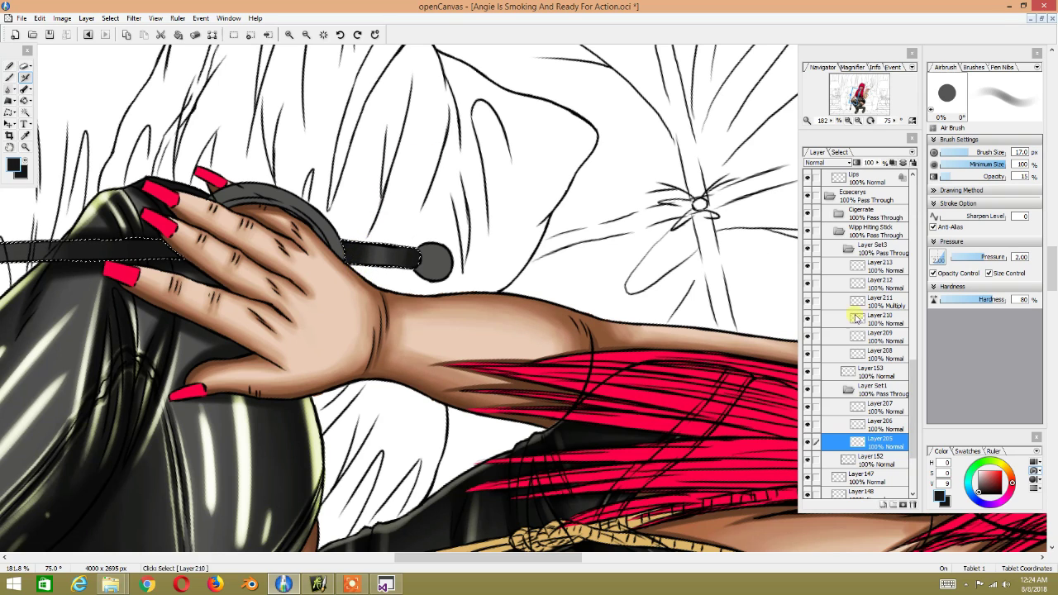
# Step: On Layer206, sample a dark grey from the shaft and airbrush darker shading near the tip
pyautogui.click(881, 426)
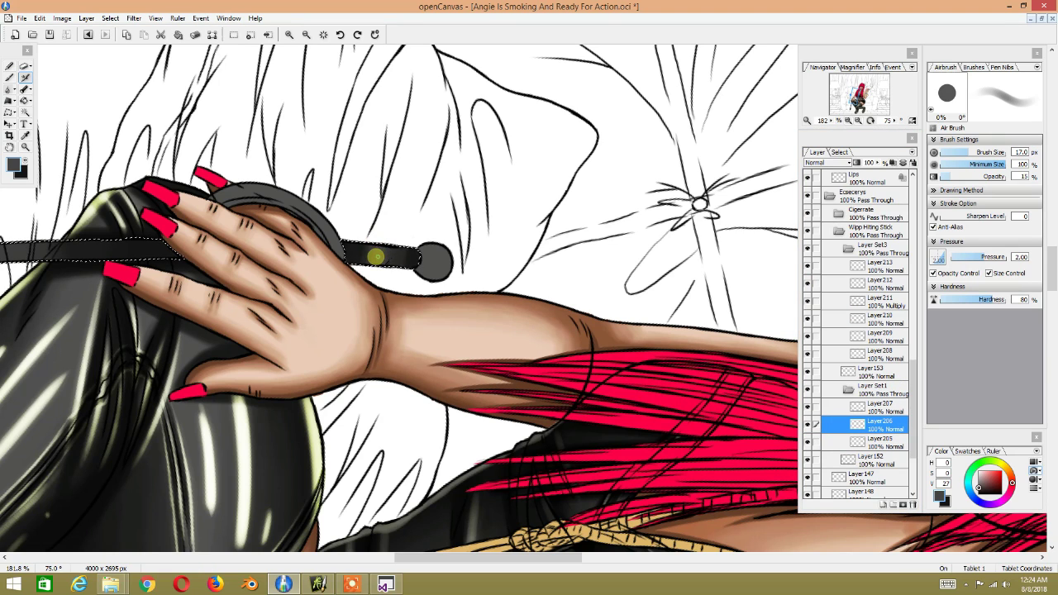
pyautogui.keyDown('alt'); pyautogui.click(364, 261); pyautogui.keyUp('alt')
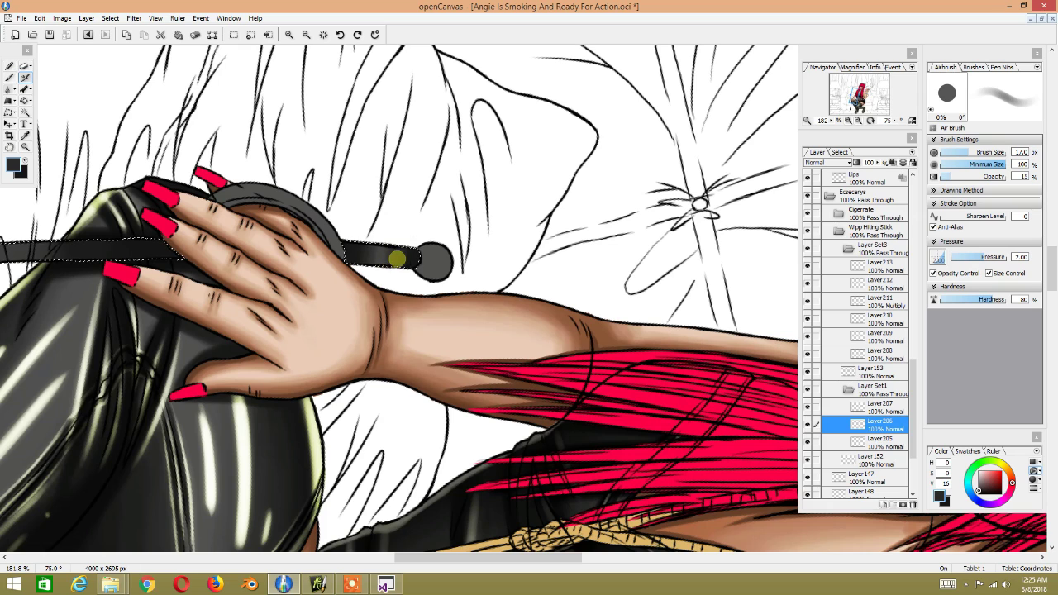
pyautogui.moveTo(409, 260)
pyautogui.mouseDown()
pyautogui.moveTo(416, 242)
pyautogui.moveTo(384, 256)
pyautogui.mouseUp()
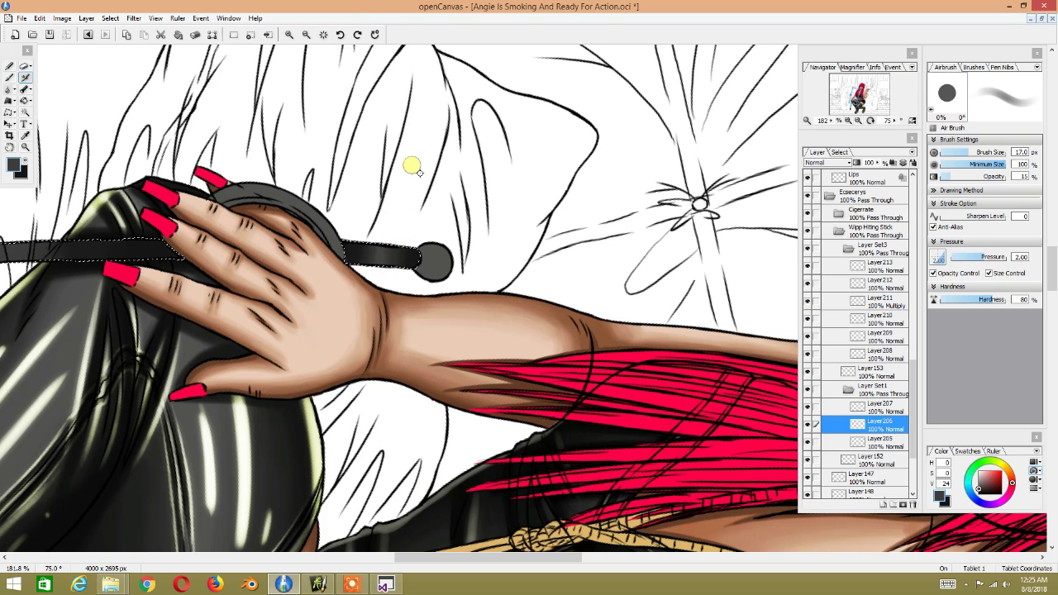
pyautogui.scroll(1, 411, 165)
pyautogui.scroll(1, 303, 319)
pyautogui.scroll(1, 218, 289)
pyautogui.scroll(-2, 275, 263)
pyautogui.moveTo(166, 267)
pyautogui.mouseDown()
pyautogui.moveTo(395, 208)
pyautogui.moveTo(574, 217)
pyautogui.moveTo(448, 207)
pyautogui.mouseUp()
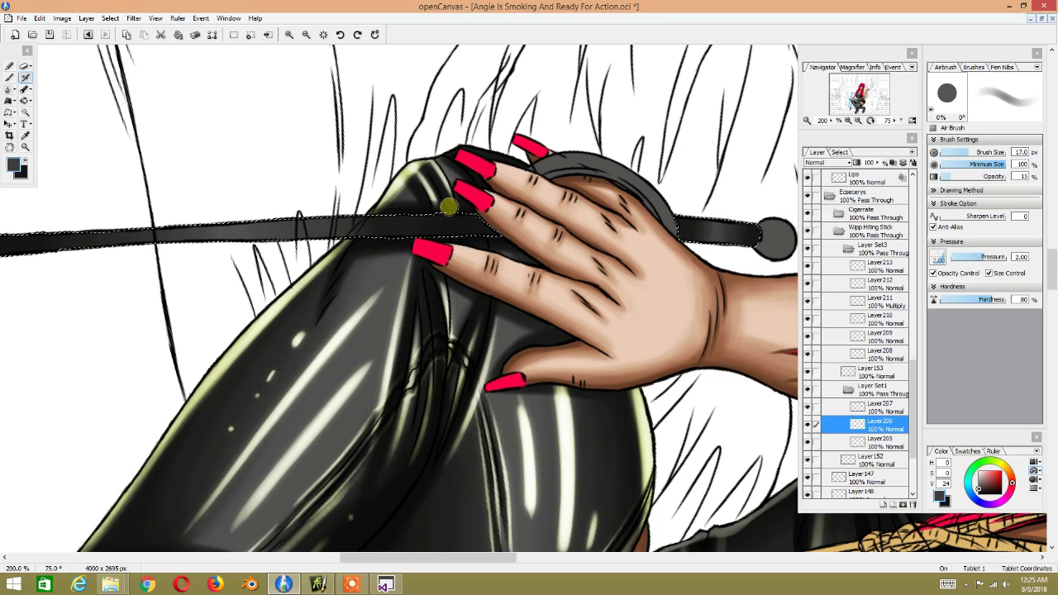
# Step: Select Layer207, add a new layer above it, and set that layer to Multiply
pyautogui.click(874, 407)
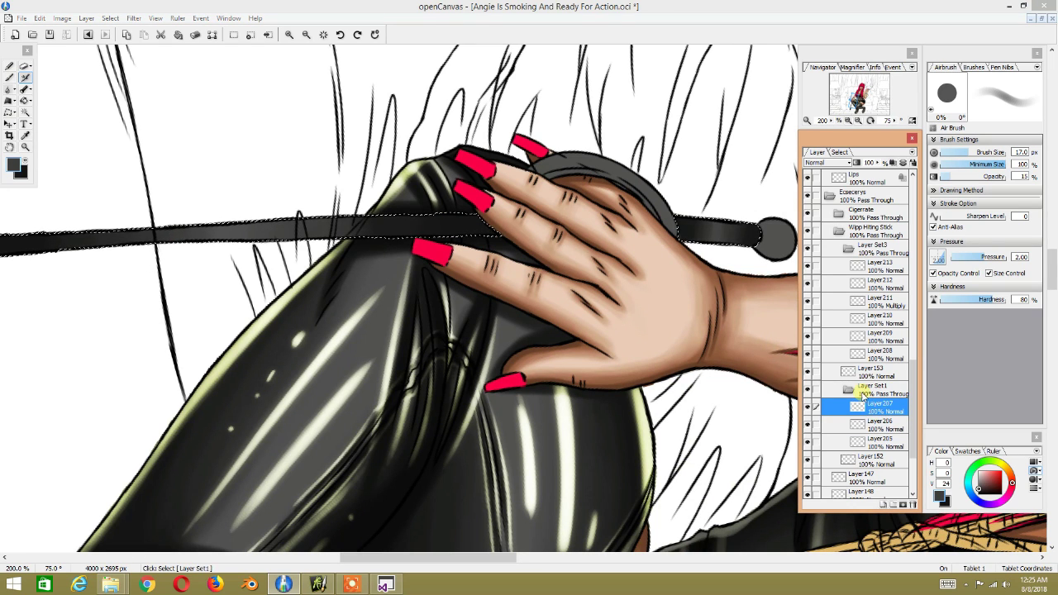
pyautogui.click(883, 504)
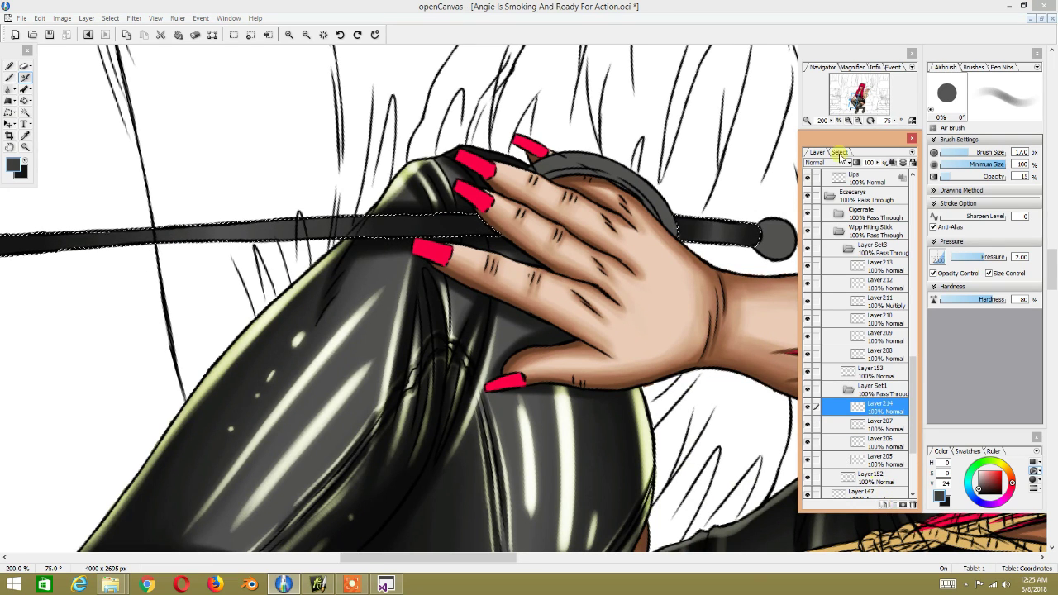
pyautogui.click(848, 163)
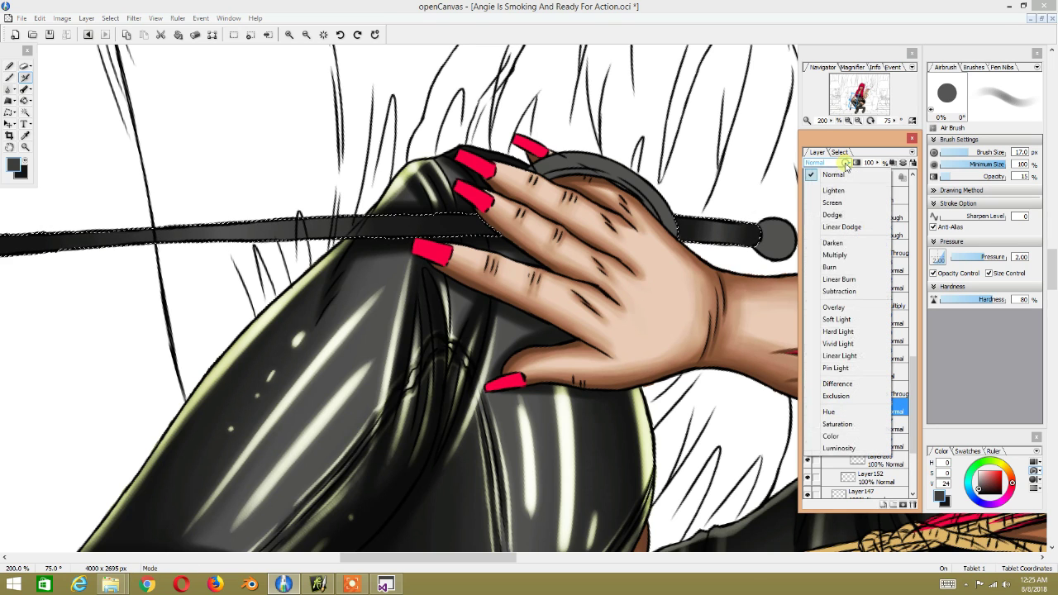
pyautogui.click(835, 254)
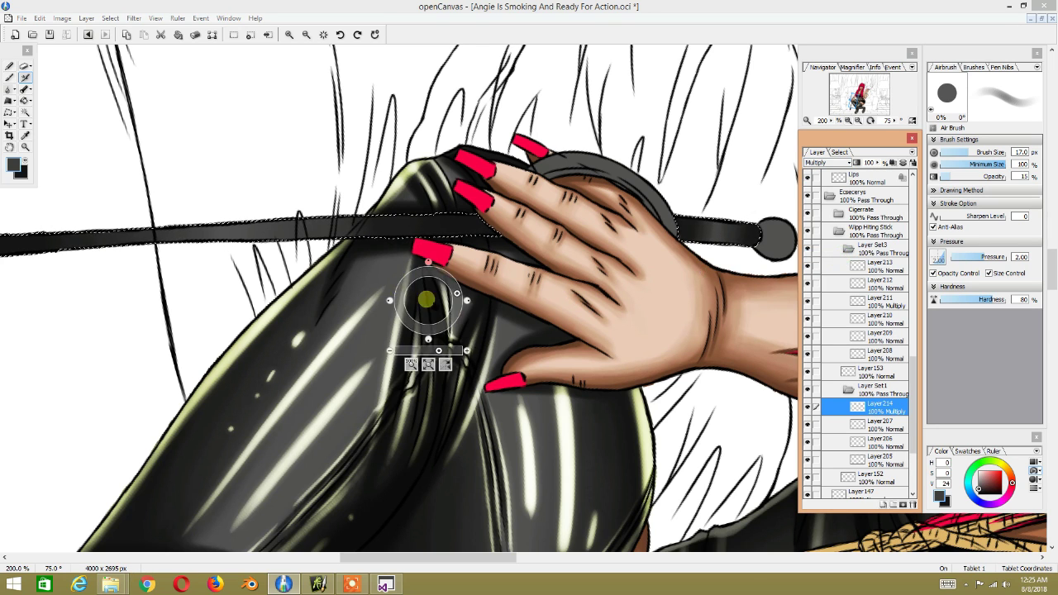
pyautogui.moveTo(425, 295); pyautogui.dragTo(661, 295)
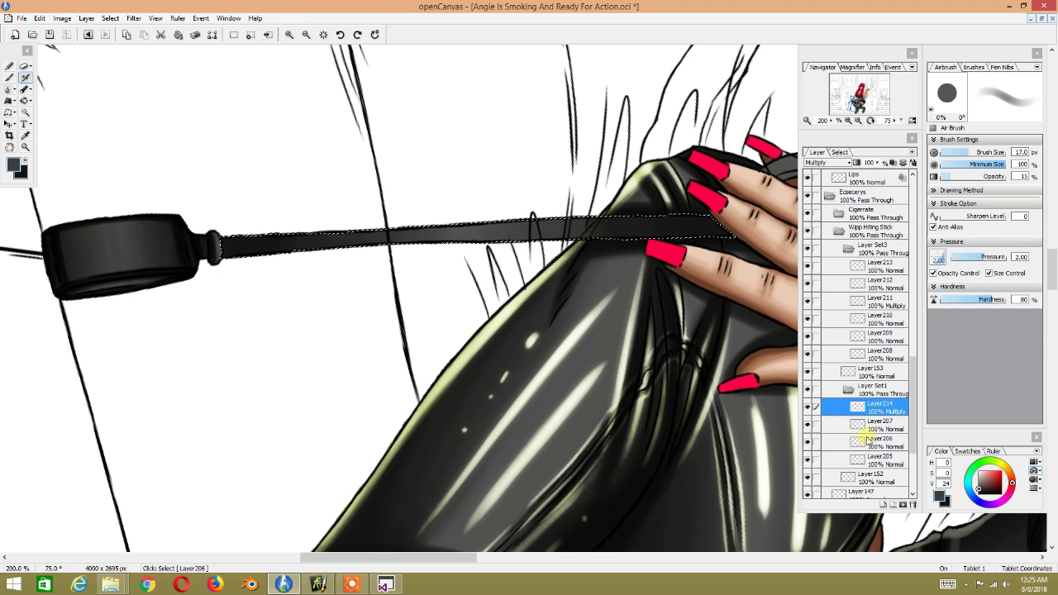
# Step: Add two layers above Layer214, set Layer215 to Multiply, and reselect Layer214
pyautogui.click(904, 506)
pyautogui.click(882, 504)
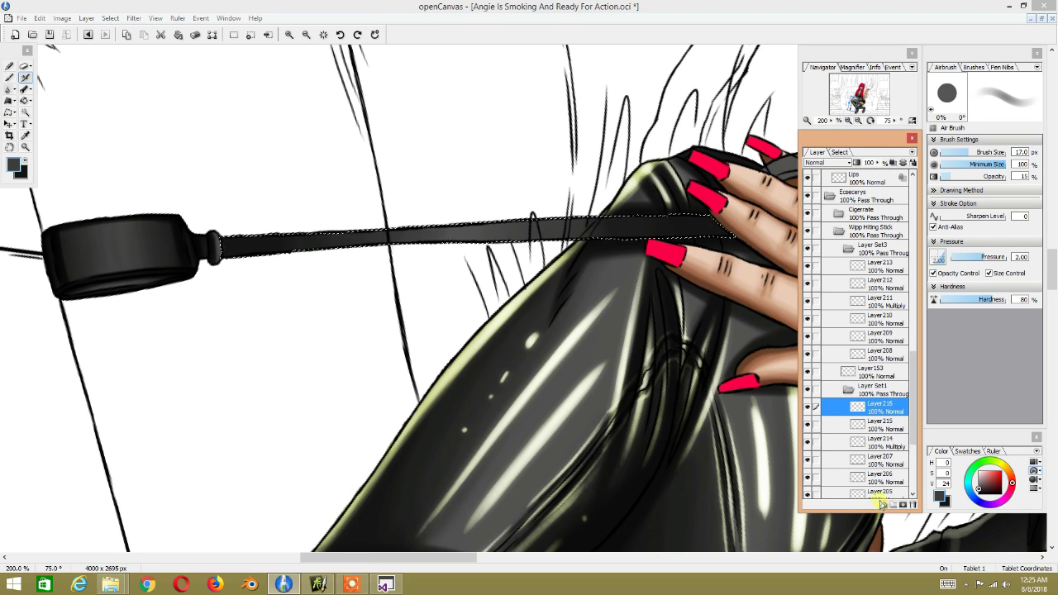
pyautogui.click(880, 445)
pyautogui.click(880, 429)
pyautogui.click(827, 162)
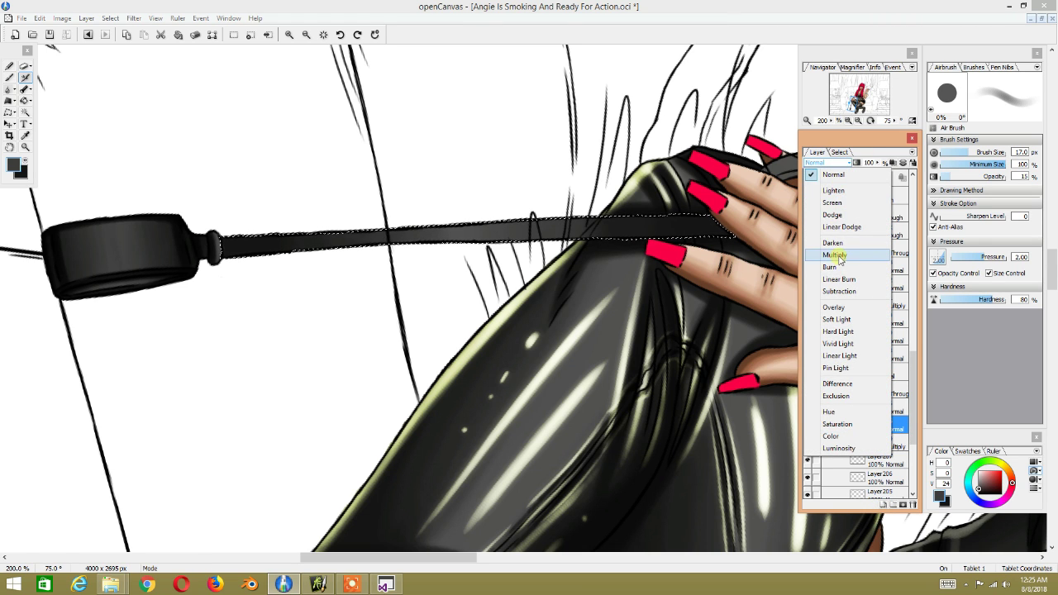
pyautogui.click(835, 255)
pyautogui.click(880, 445)
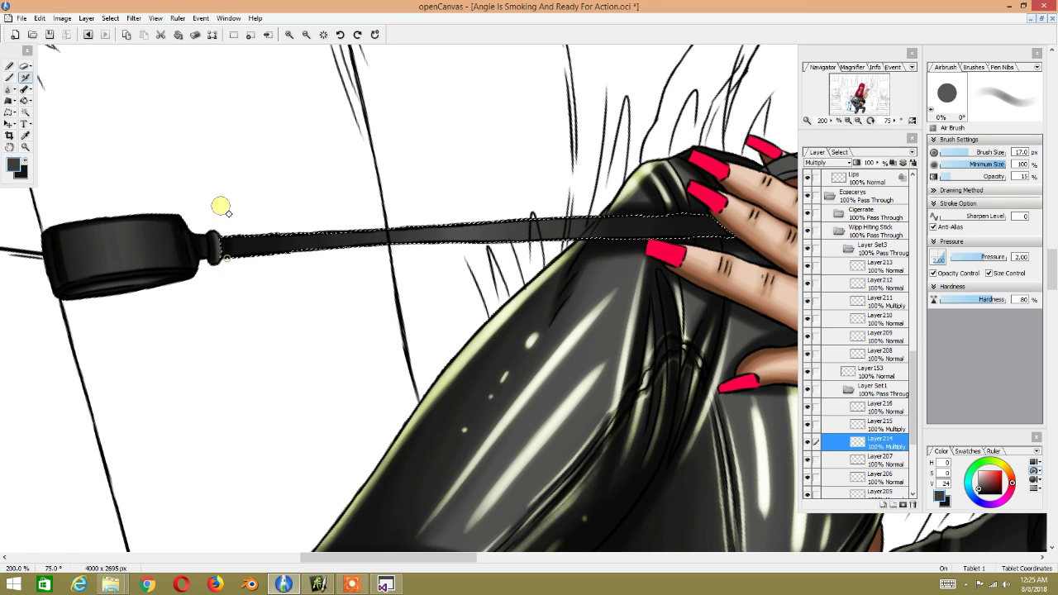
# Step: Set the airbrush opacity to 30% while rotating and panning the view along the crop toward the hand
pyautogui.middleClick(282, 261)
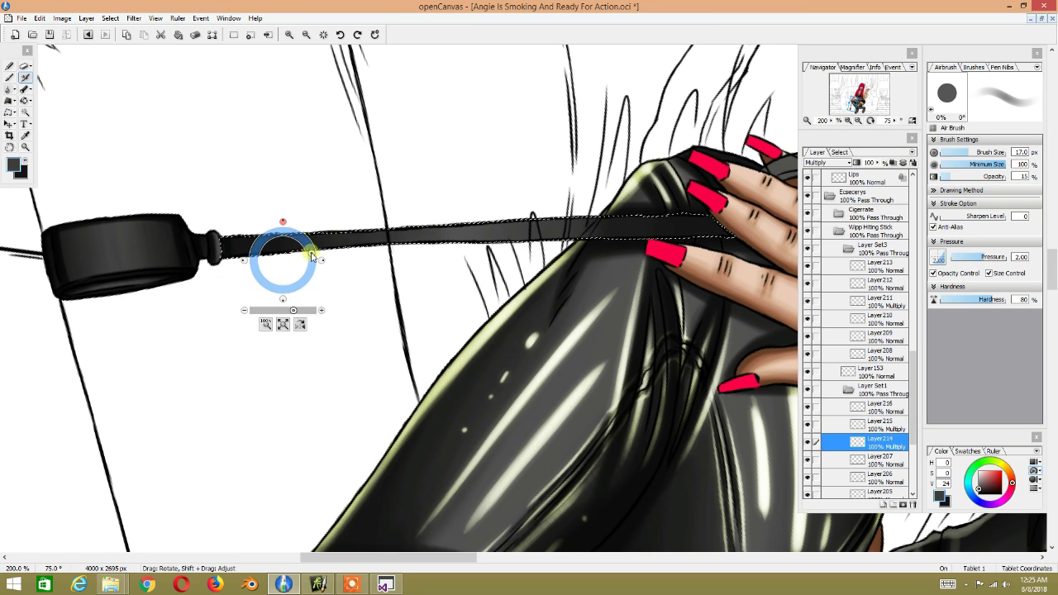
pyautogui.moveTo(307, 250); pyautogui.dragTo(416, 273)
pyautogui.click(1025, 176)
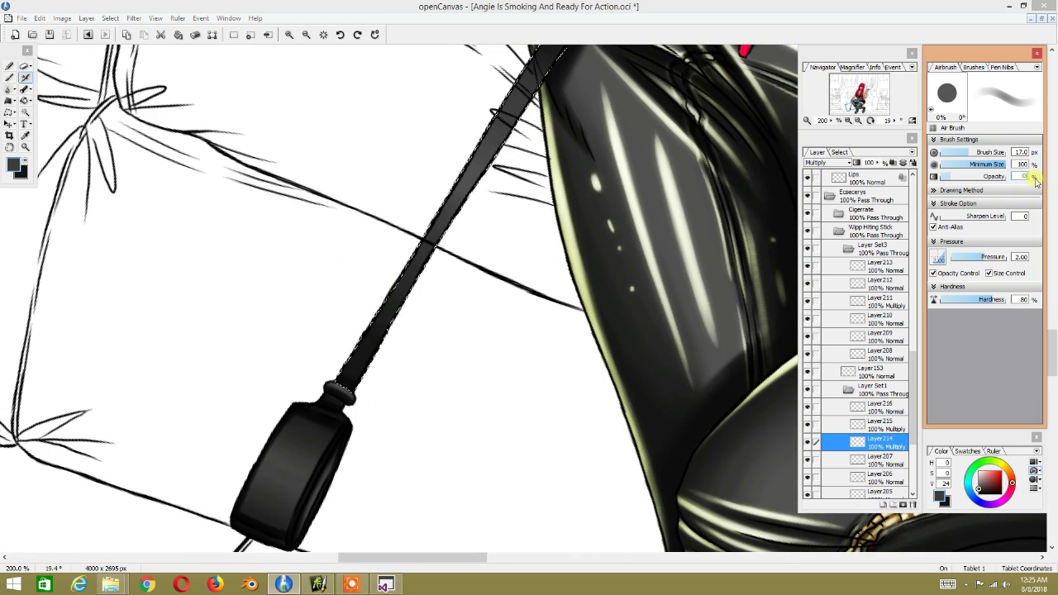
pyautogui.write('0')
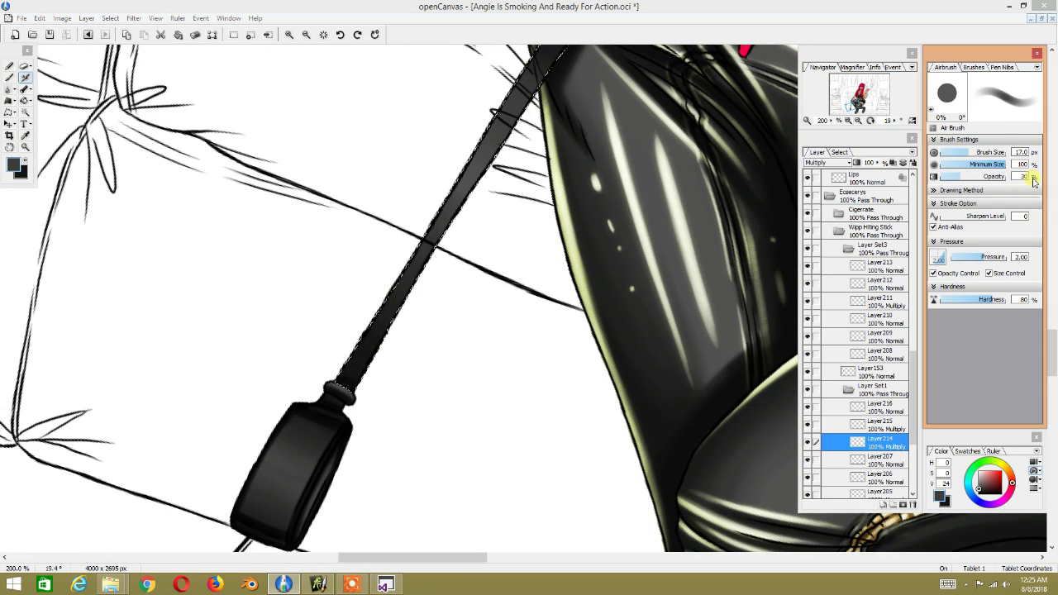
pyautogui.moveTo(372, 378)
pyautogui.mouseDown()
pyautogui.moveTo(295, 469)
pyautogui.moveTo(345, 378)
pyautogui.moveTo(293, 454)
pyautogui.moveTo(403, 300)
pyautogui.mouseUp()
pyautogui.moveTo(458, 201); pyautogui.dragTo(392, 308)
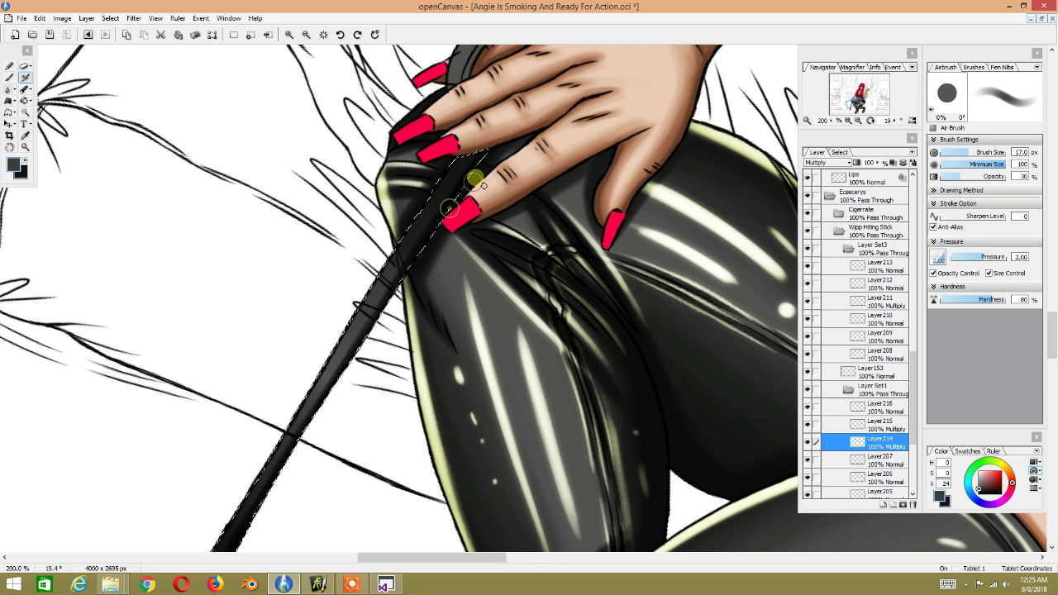
pyautogui.moveTo(406, 306)
pyautogui.mouseDown()
pyautogui.moveTo(432, 225)
pyautogui.moveTo(391, 327)
pyautogui.mouseUp()
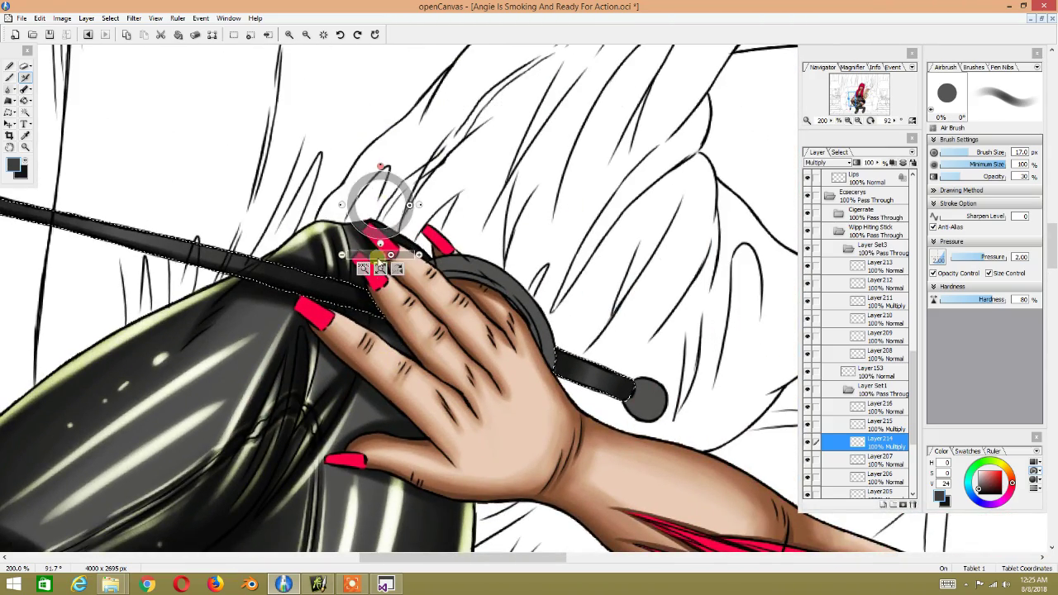
pyautogui.moveTo(357, 229); pyautogui.dragTo(417, 163)
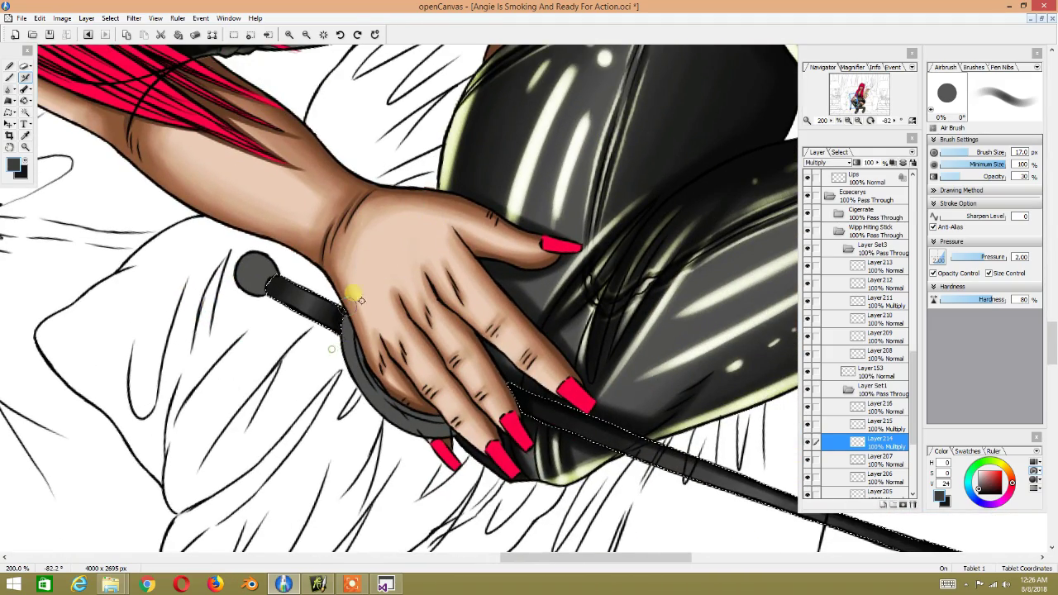
pyautogui.moveTo(349, 198); pyautogui.dragTo(372, 212)
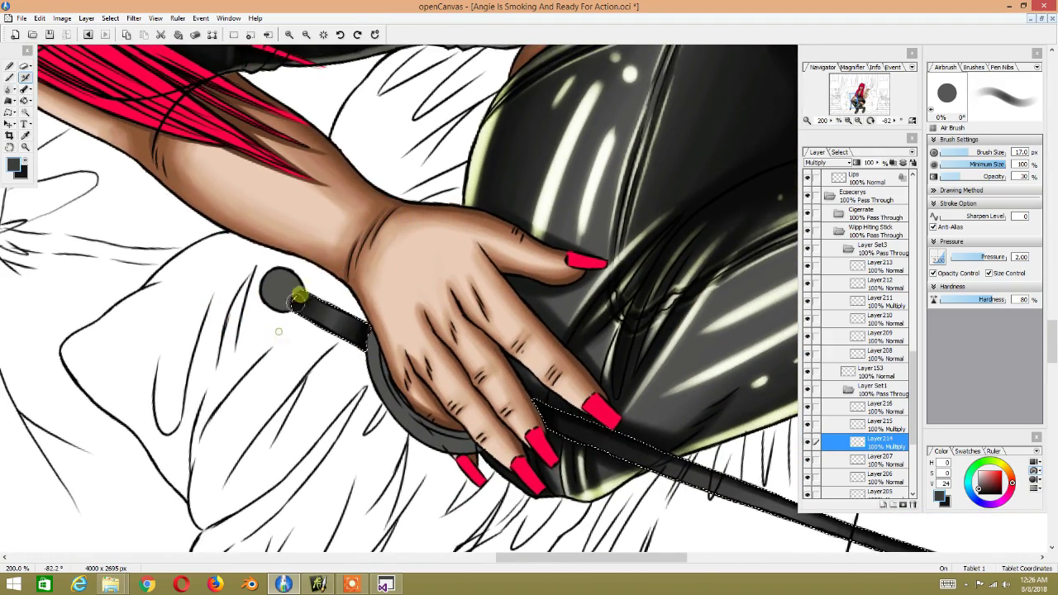
pyautogui.moveTo(345, 170)
pyautogui.mouseDown()
pyautogui.moveTo(383, 137)
pyautogui.moveTo(345, 233)
pyautogui.mouseUp()
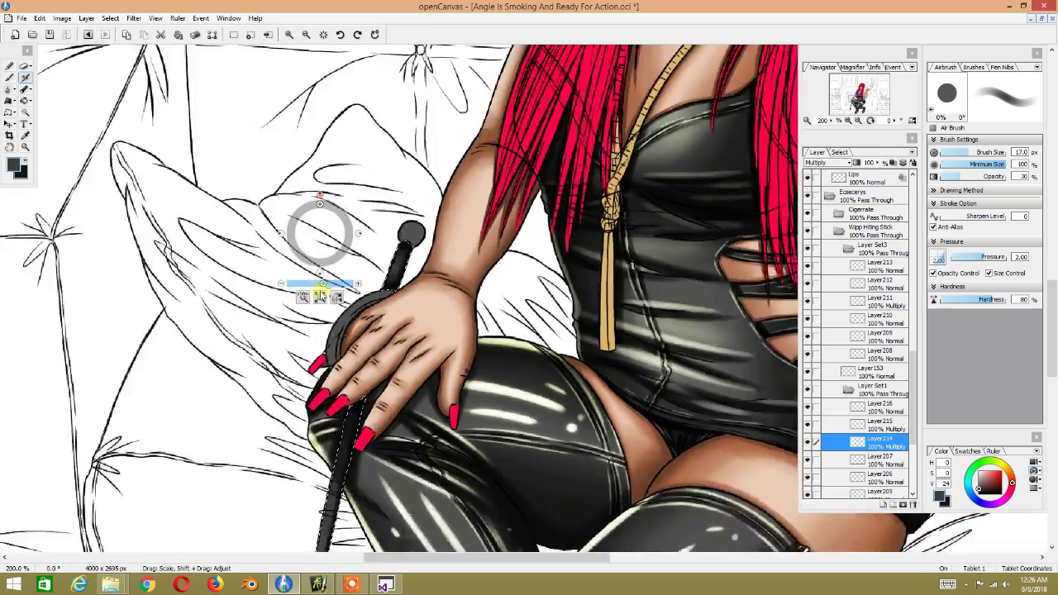
pyautogui.moveTo(329, 261); pyautogui.dragTo(318, 284)
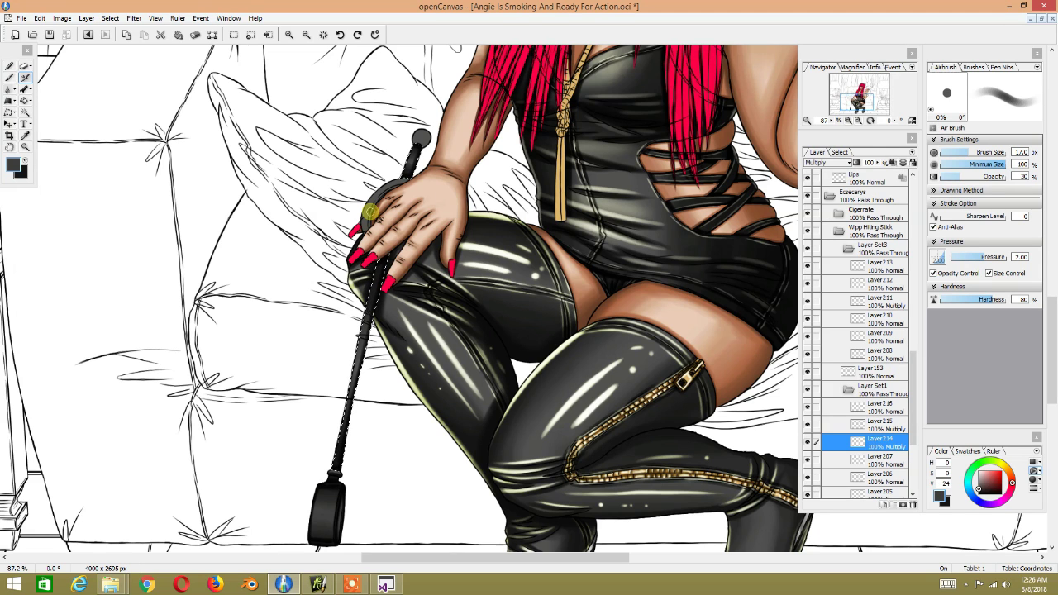
pyautogui.moveTo(385, 325)
pyautogui.mouseDown()
pyautogui.moveTo(371, 272)
pyautogui.moveTo(384, 285)
pyautogui.moveTo(363, 282)
pyautogui.mouseUp()
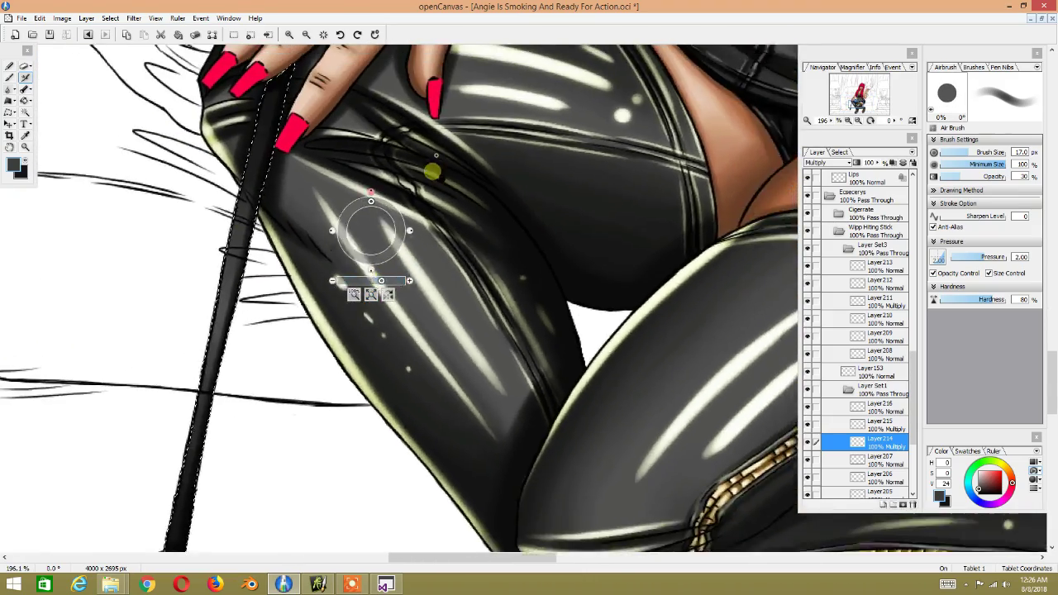
pyautogui.moveTo(366, 224)
pyautogui.mouseDown()
pyautogui.moveTo(378, 272)
pyautogui.moveTo(460, 234)
pyautogui.moveTo(436, 130)
pyautogui.moveTo(425, 218)
pyautogui.moveTo(425, 170)
pyautogui.moveTo(374, 237)
pyautogui.mouseUp()
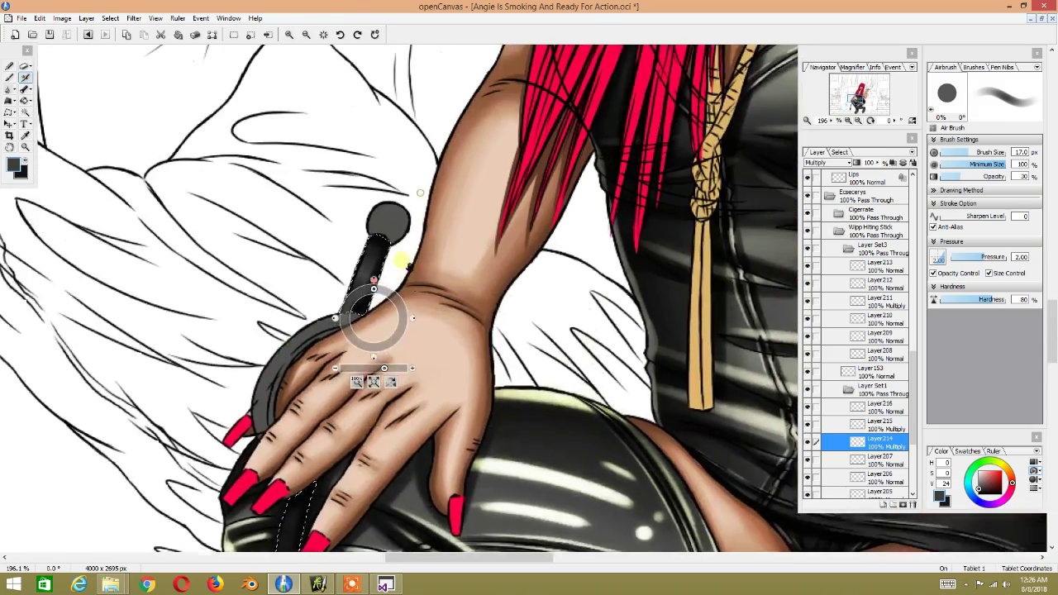
pyautogui.moveTo(390, 307)
pyautogui.mouseDown()
pyautogui.moveTo(404, 307)
pyautogui.moveTo(380, 130)
pyautogui.mouseUp()
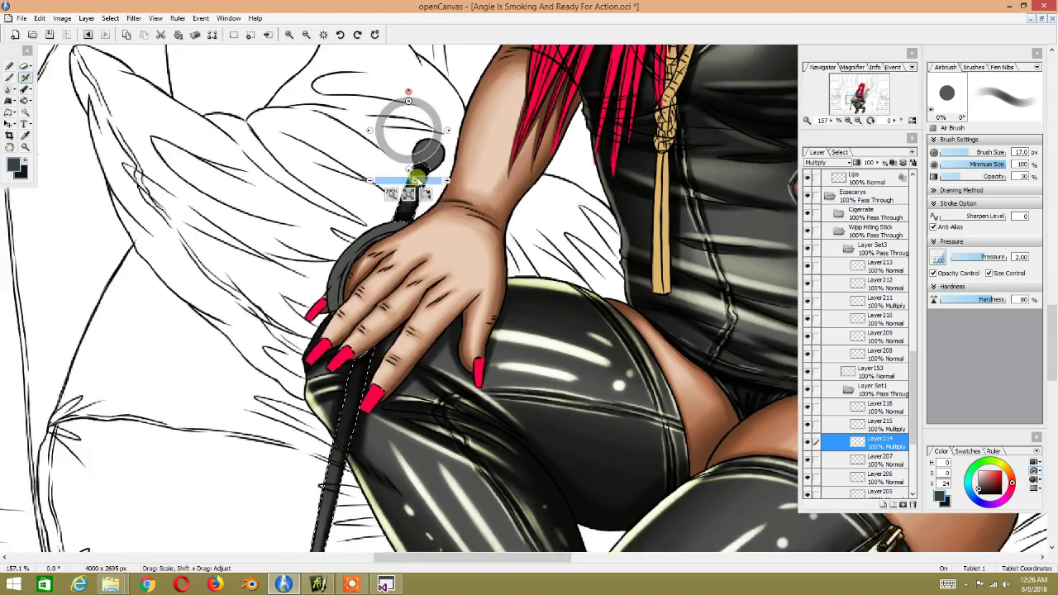
pyautogui.moveTo(415, 180); pyautogui.dragTo(421, 179)
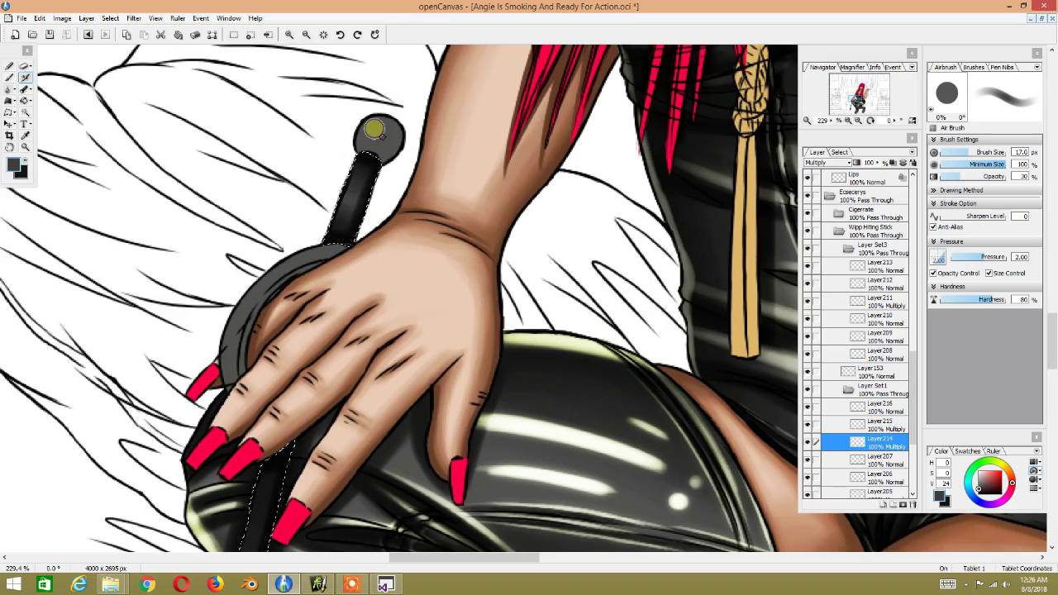
pyautogui.rightClick(380, 305)
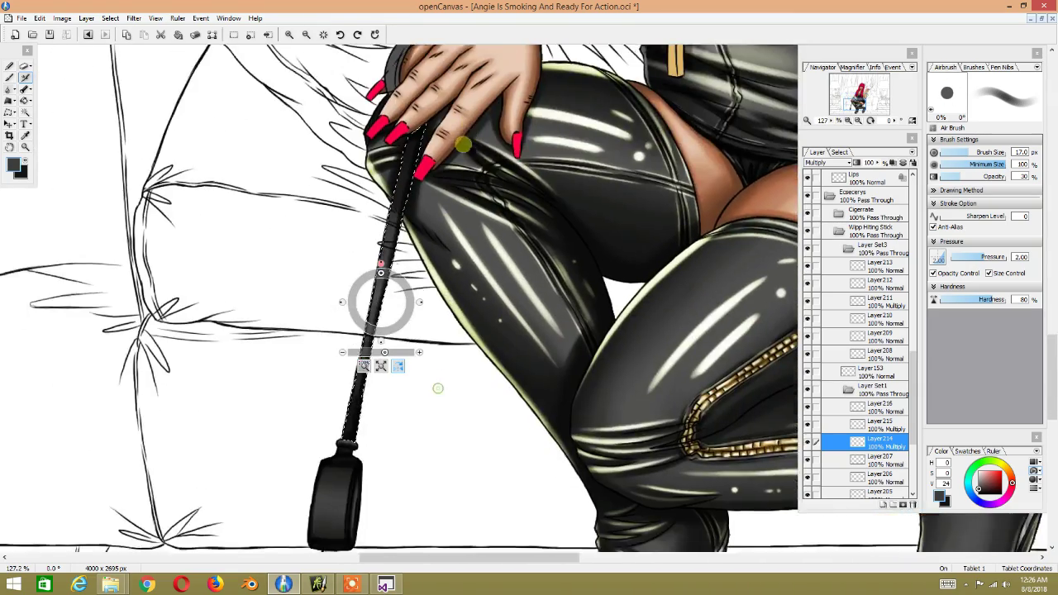
pyautogui.moveTo(397, 318)
pyautogui.mouseDown()
pyautogui.moveTo(476, 123)
pyautogui.moveTo(422, 231)
pyautogui.mouseUp()
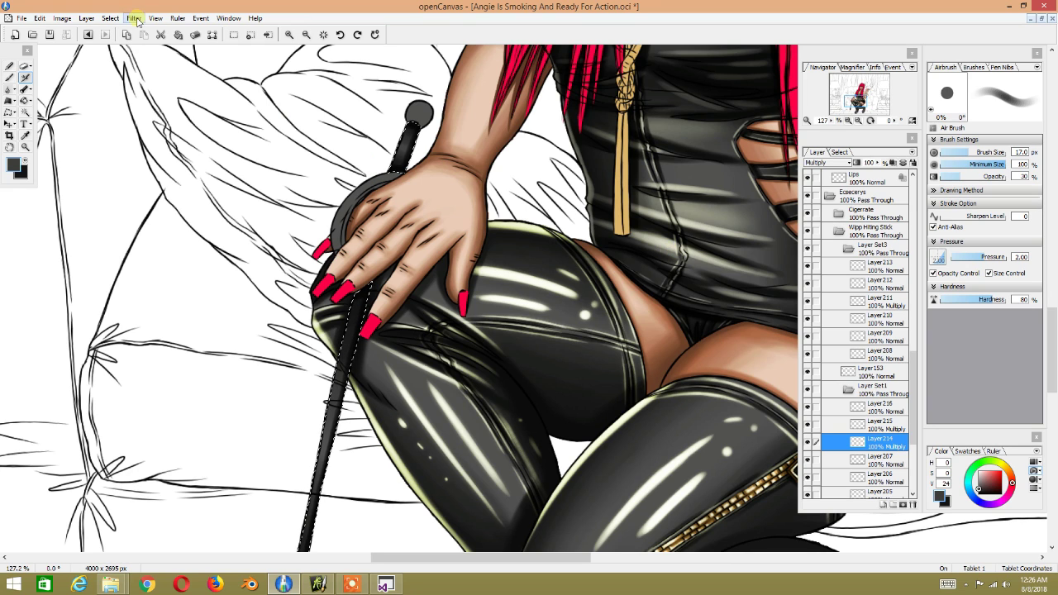
# Step: Deselect the crop's outline and zoom out to view the upper body and boots
pyautogui.click(110, 18)
pyautogui.click(119, 37)
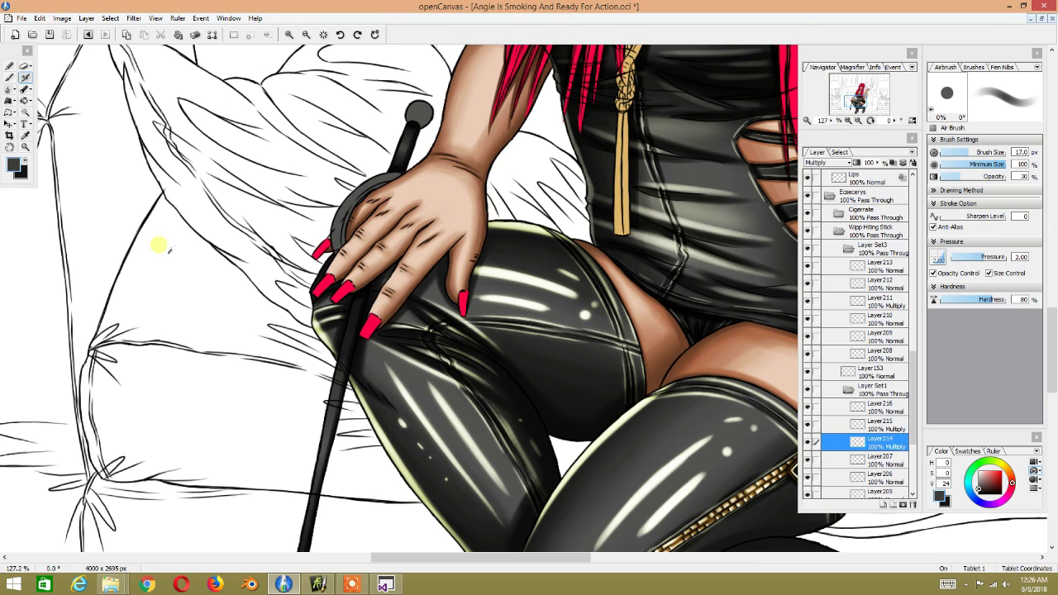
pyautogui.scroll(-3, 499, 193)
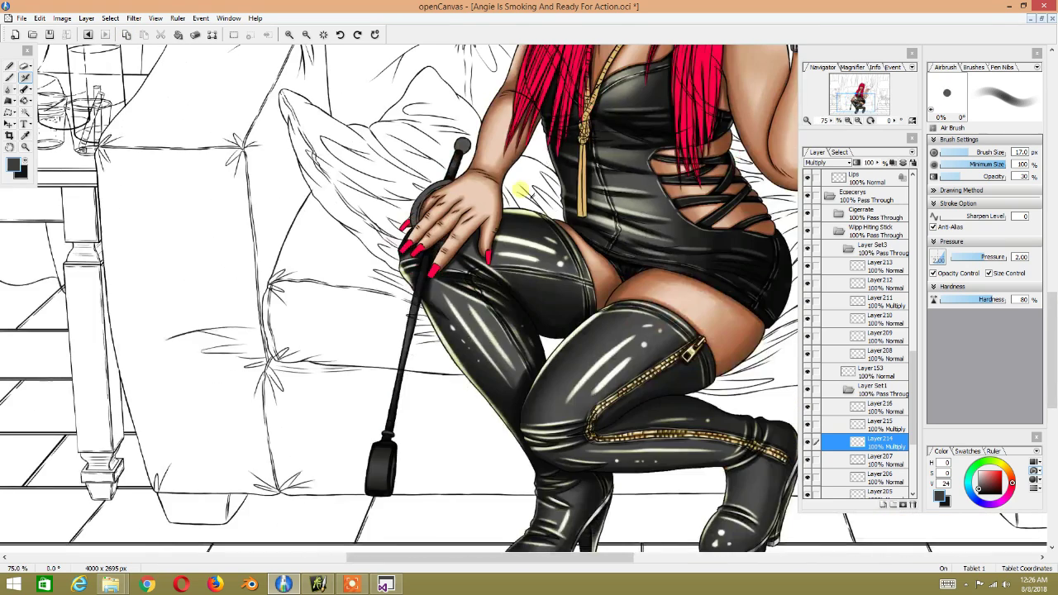
pyautogui.moveTo(484, 171)
pyautogui.mouseDown()
pyautogui.moveTo(404, 178)
pyautogui.moveTo(420, 161)
pyautogui.moveTo(295, 237)
pyautogui.moveTo(486, 165)
pyautogui.mouseUp()
pyautogui.scroll(2, 486, 165)
pyautogui.scroll(1, 472, 184)
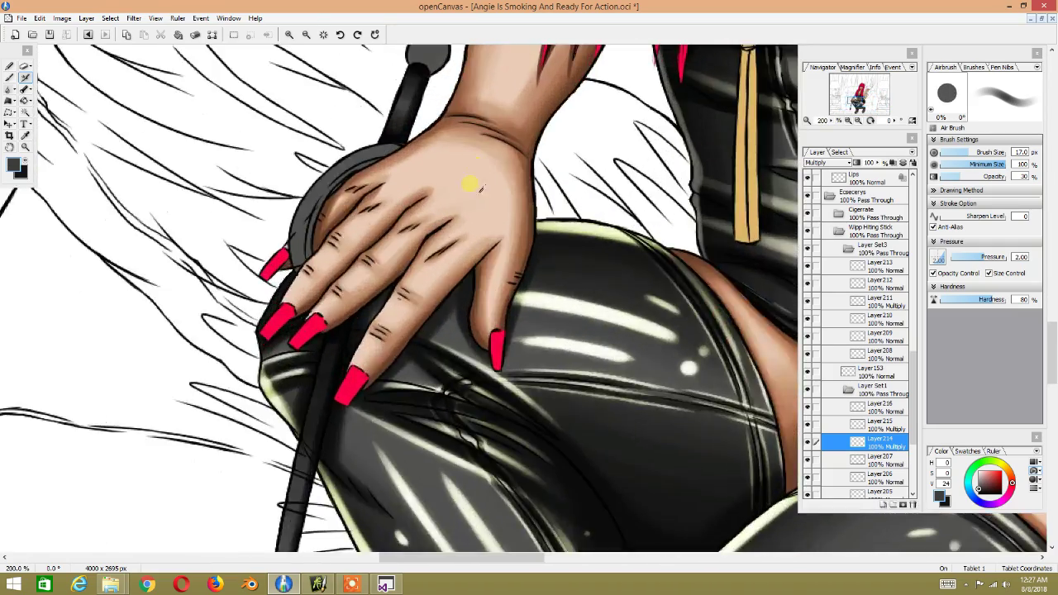
pyautogui.scroll(-3, 472, 184)
pyautogui.moveTo(439, 306)
pyautogui.mouseDown()
pyautogui.moveTo(401, 162)
pyautogui.moveTo(432, 289)
pyautogui.mouseUp()
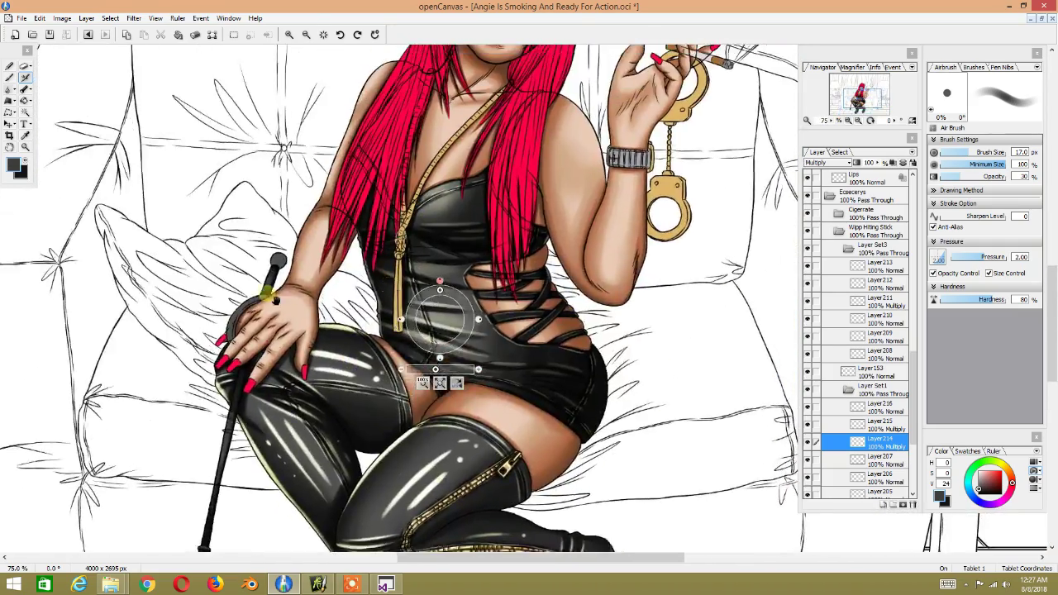
# Step: Pan and zoom over the face and torso, ending zoomed in on the hand and crop
pyautogui.scroll(2, 271, 295)
pyautogui.scroll(1, 270, 292)
pyautogui.scroll(-3, 440, 321)
pyautogui.scroll(-1, 440, 321)
pyautogui.scroll(1, 440, 321)
pyautogui.scroll(1, 440, 321)
pyautogui.moveTo(339, 232); pyautogui.dragTo(378, 196)
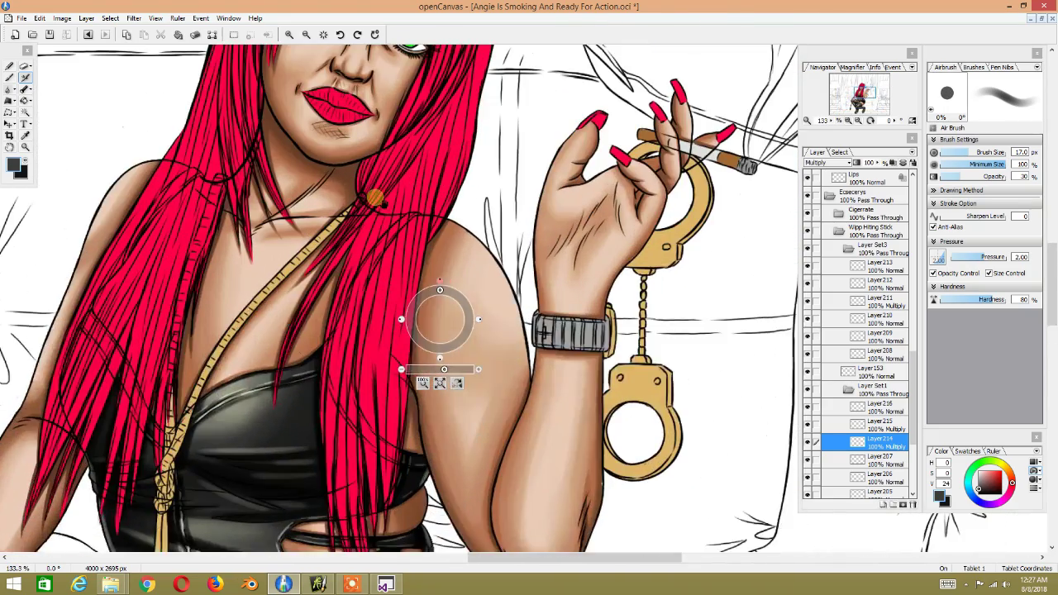
pyautogui.moveTo(508, 201); pyautogui.dragTo(361, 172)
pyautogui.moveTo(216, 316)
pyautogui.mouseDown()
pyautogui.moveTo(279, 208)
pyautogui.moveTo(331, 307)
pyautogui.moveTo(312, 361)
pyautogui.mouseUp()
pyautogui.scroll(3, 306, 358)
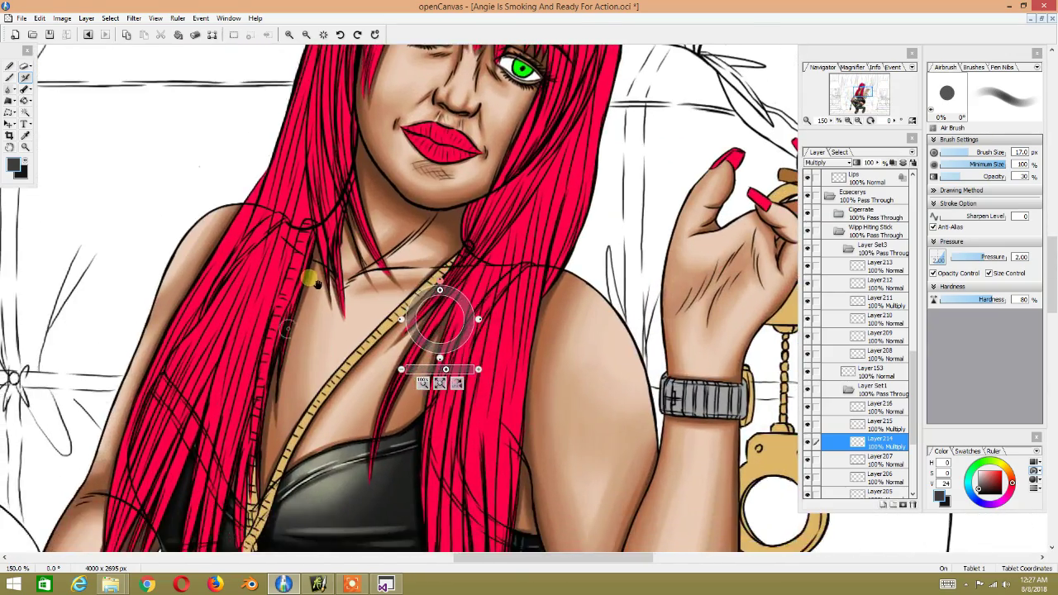
pyautogui.moveTo(282, 308); pyautogui.dragTo(418, 98)
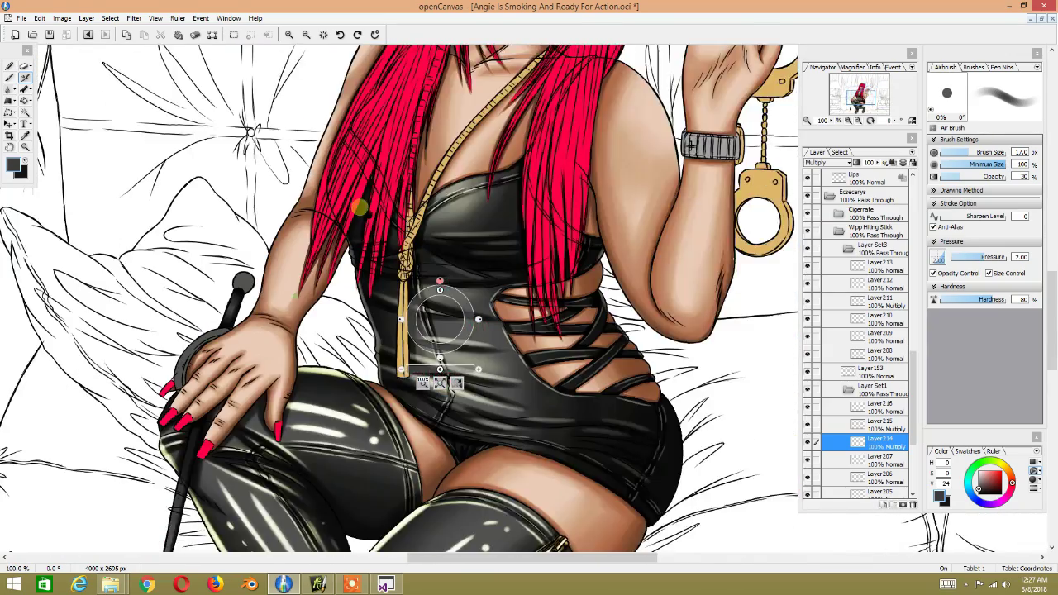
pyautogui.moveTo(242, 310); pyautogui.dragTo(396, 192)
pyautogui.scroll(2, 296, 296)
pyautogui.moveTo(433, 285)
pyautogui.mouseDown()
pyautogui.moveTo(461, 197)
pyautogui.moveTo(350, 279)
pyautogui.moveTo(364, 271)
pyautogui.mouseUp()
pyautogui.scroll(1, 350, 282)
pyautogui.scroll(-1, 360, 277)
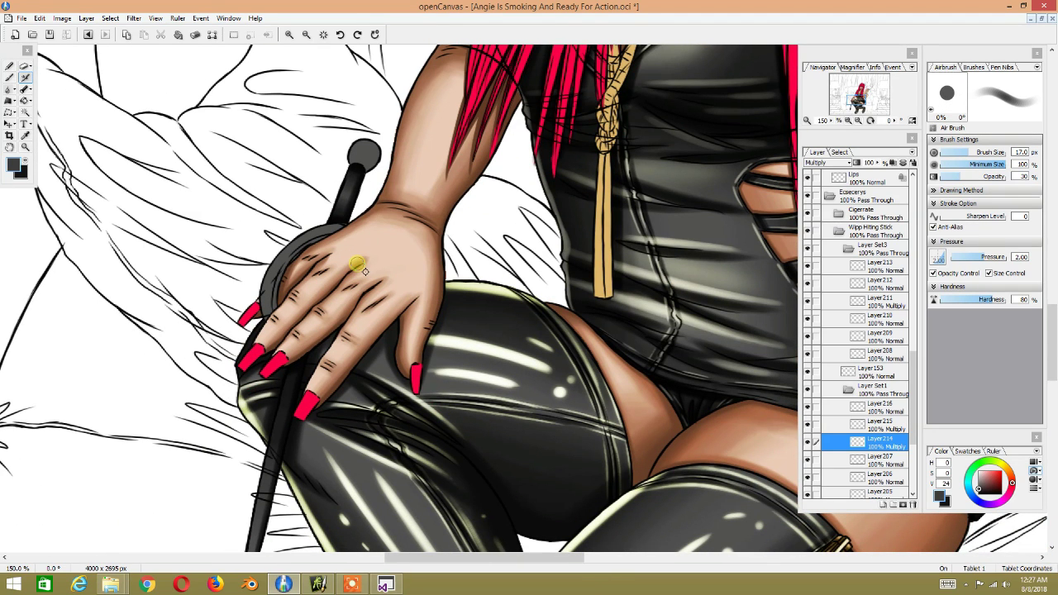
pyautogui.moveTo(414, 248)
pyautogui.mouseDown()
pyautogui.moveTo(365, 284)
pyautogui.moveTo(466, 263)
pyautogui.mouseUp()
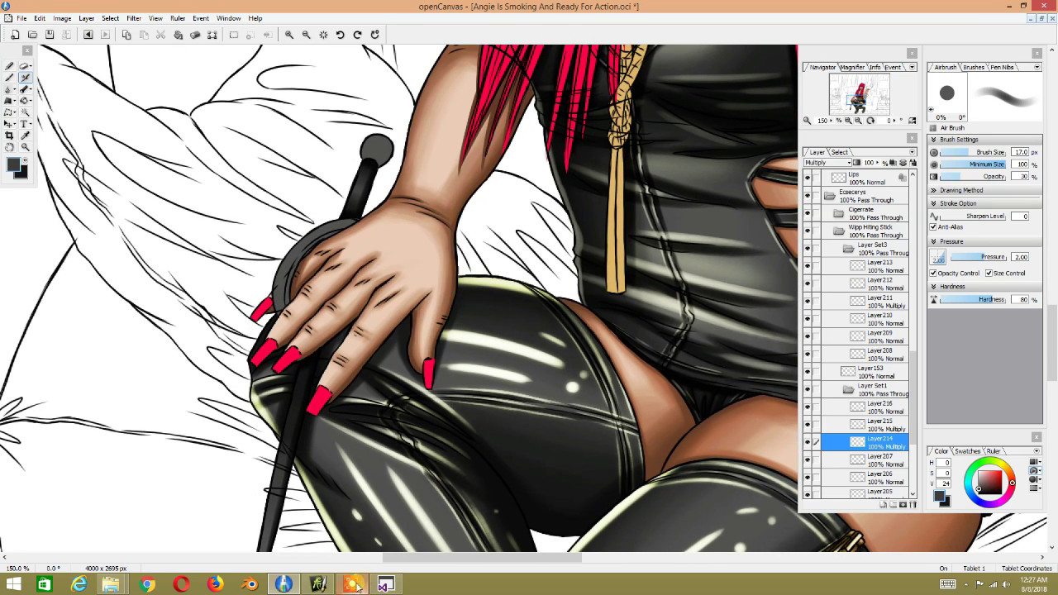
# Step: Select Layer153 and magic-wand select the ring on the crop handle
pyautogui.click(353, 586)
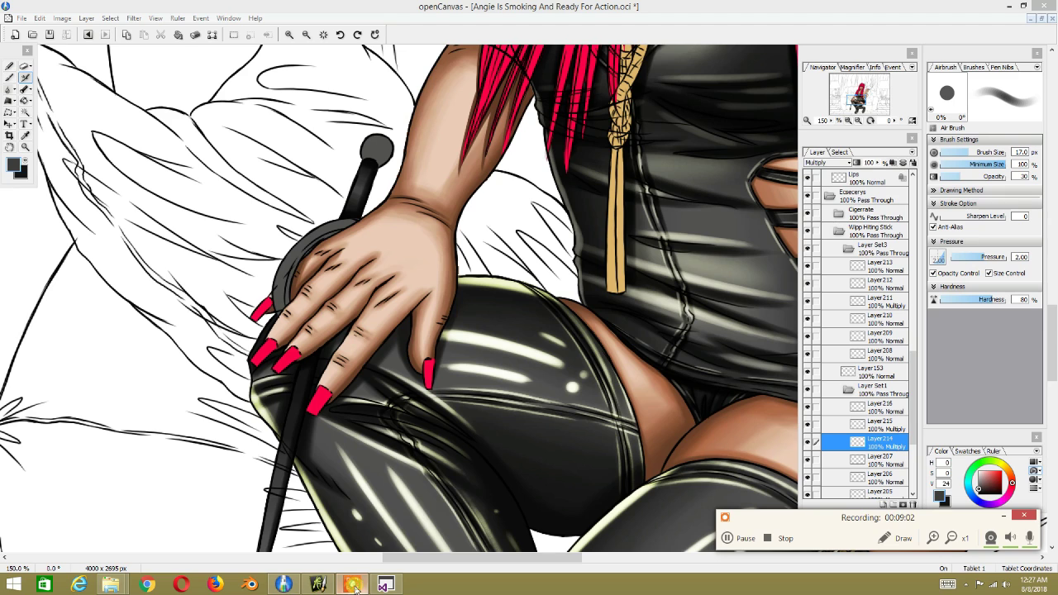
pyautogui.click(1003, 516)
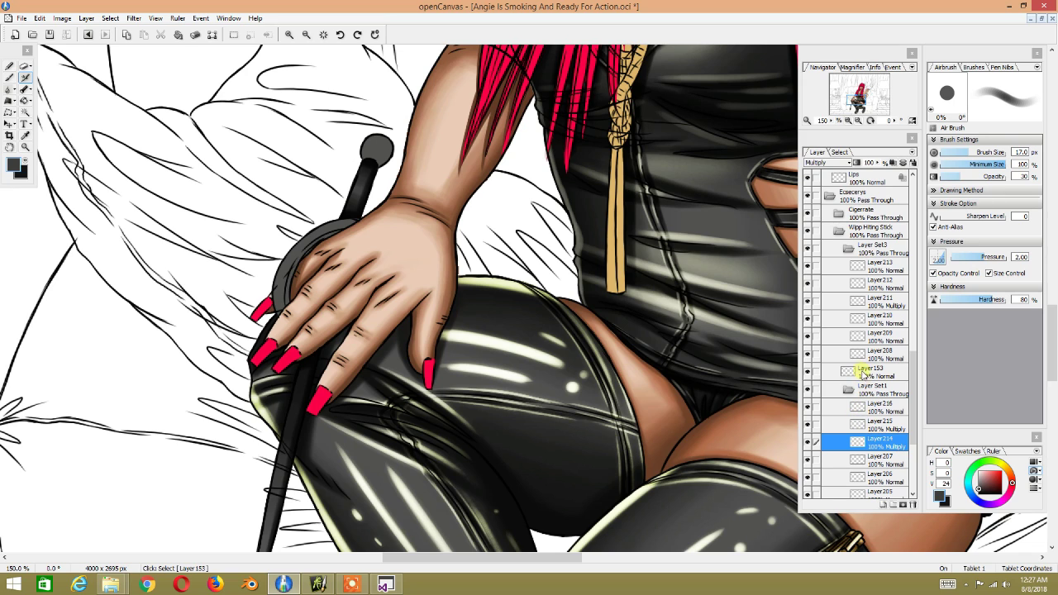
pyautogui.click(872, 427)
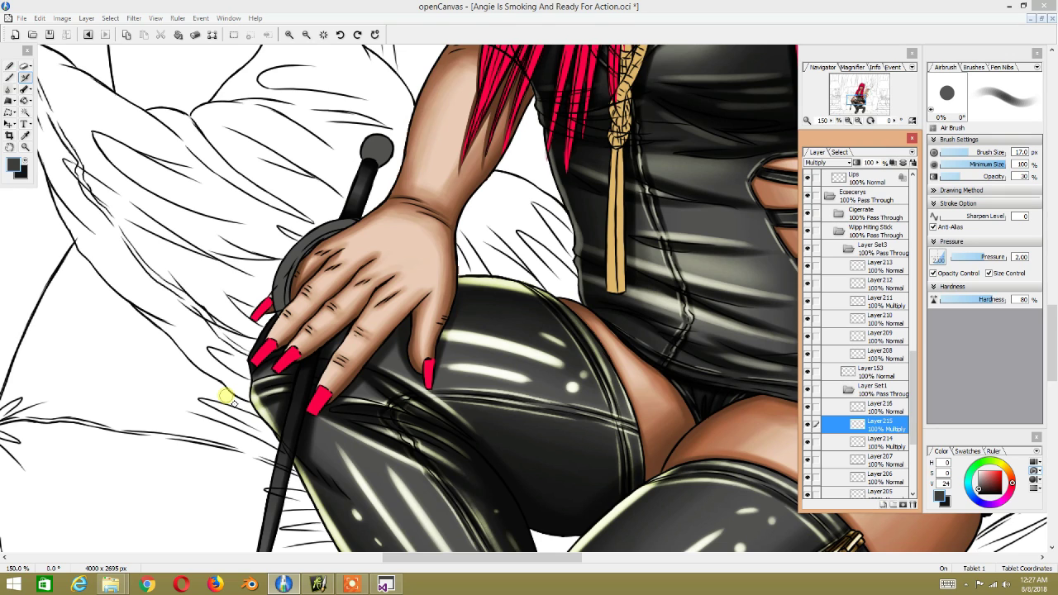
pyautogui.click(868, 371)
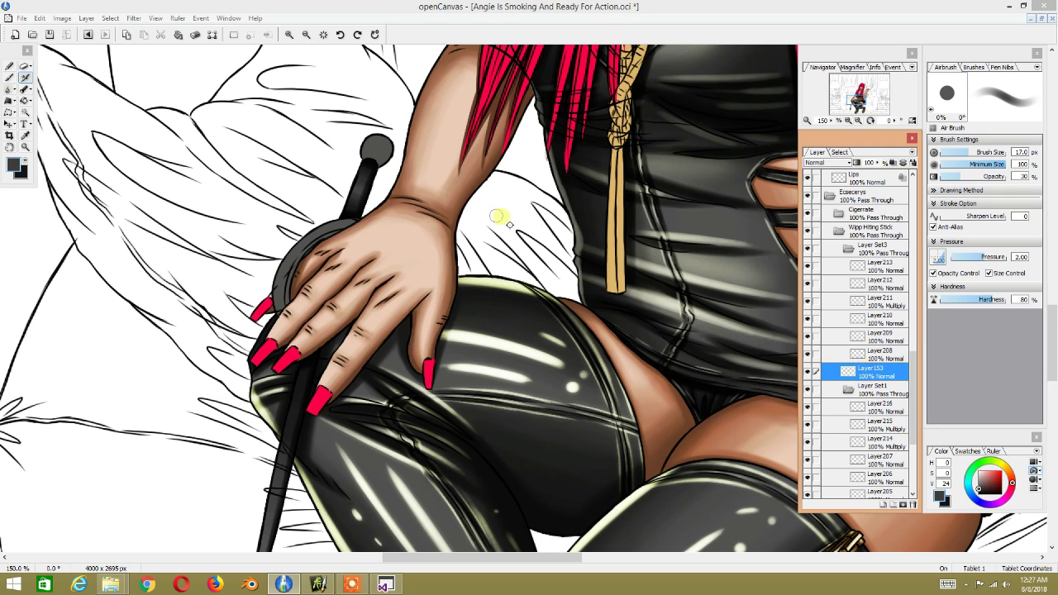
pyautogui.click(25, 112)
pyautogui.click(284, 260)
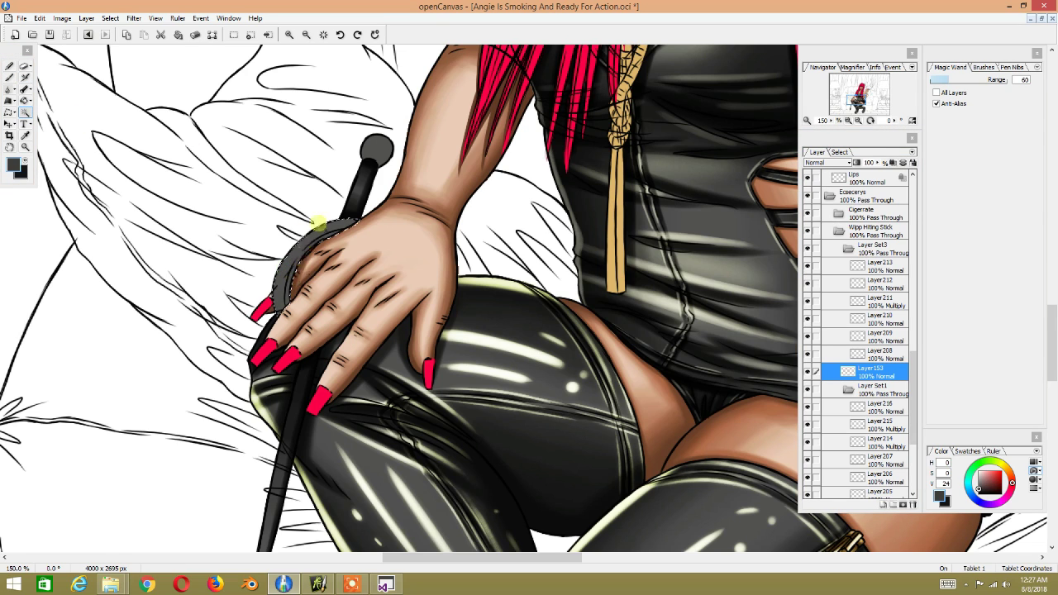
# Step: Switch to Layer208 and set the soft airbrush to 50% opacity
pyautogui.click(876, 353)
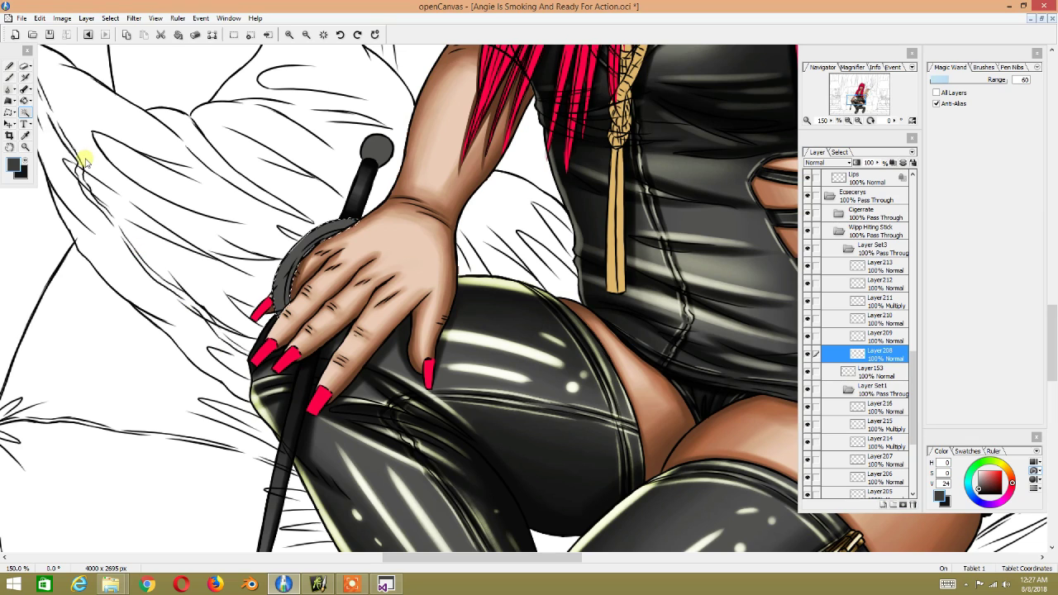
pyautogui.click(26, 80)
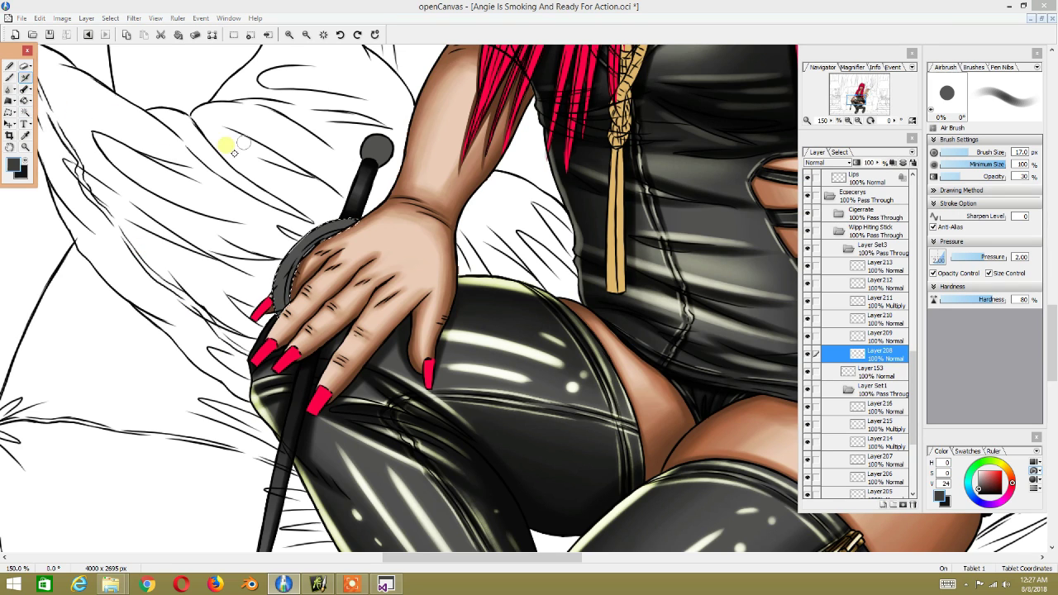
pyautogui.click(1025, 179)
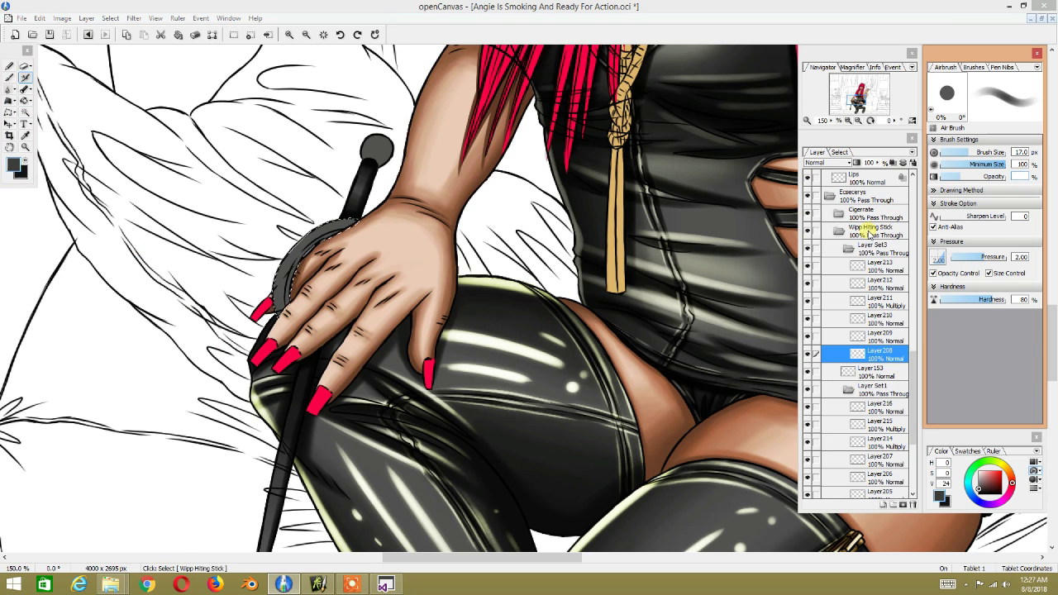
pyautogui.write('5')
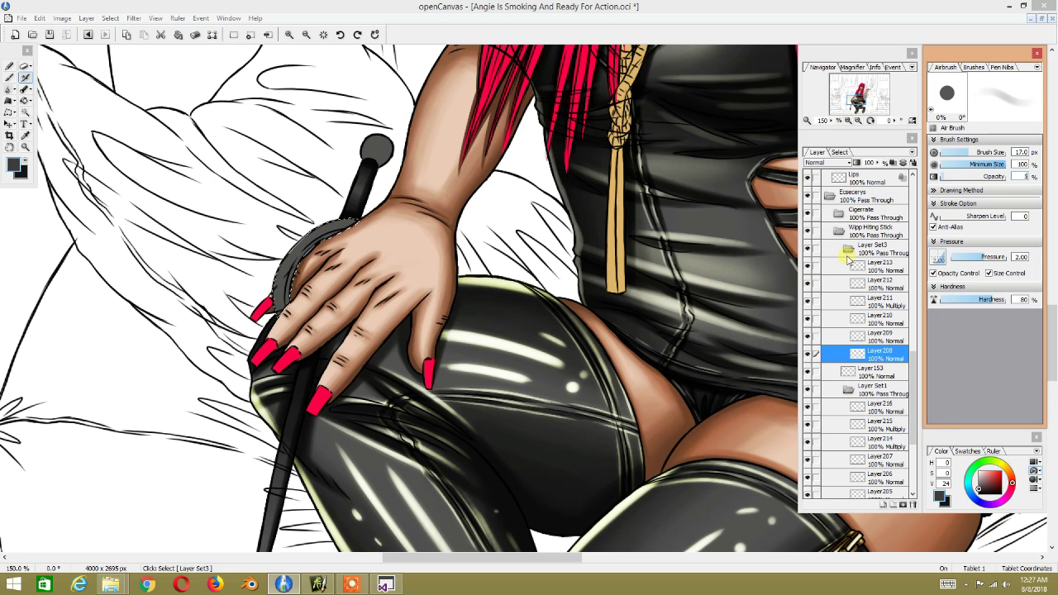
pyautogui.write('0')
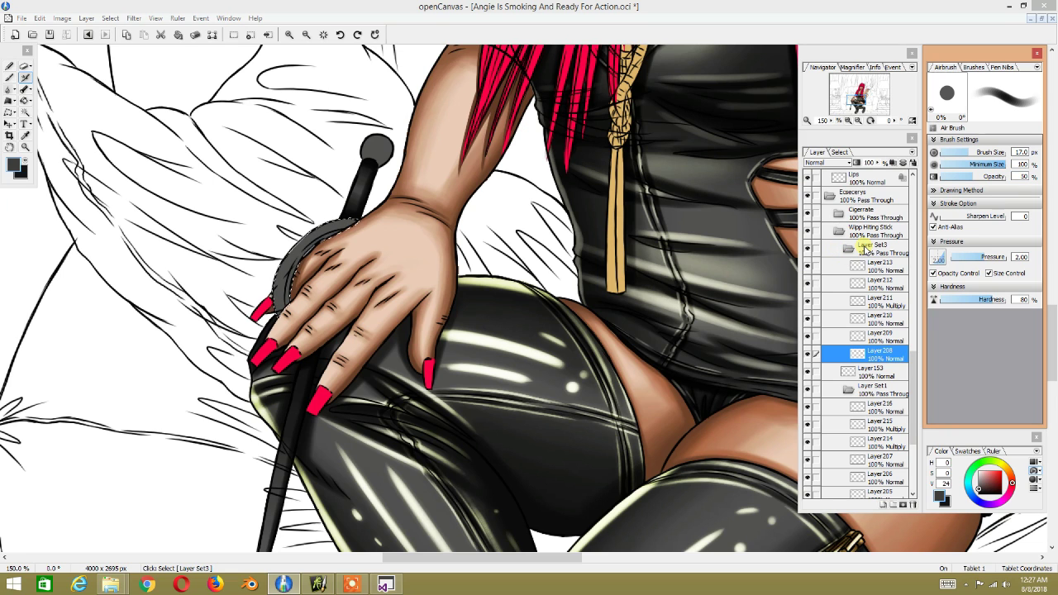
# Step: Undo the last airbrush stroke and reframe the view around the hand and crop knob
pyautogui.moveTo(347, 171)
pyautogui.mouseDown()
pyautogui.moveTo(372, 179)
pyautogui.moveTo(302, 180)
pyautogui.moveTo(273, 220)
pyautogui.moveTo(248, 177)
pyautogui.moveTo(265, 224)
pyautogui.moveTo(264, 188)
pyautogui.mouseUp()
pyautogui.hotkey('ctrl', 'z')
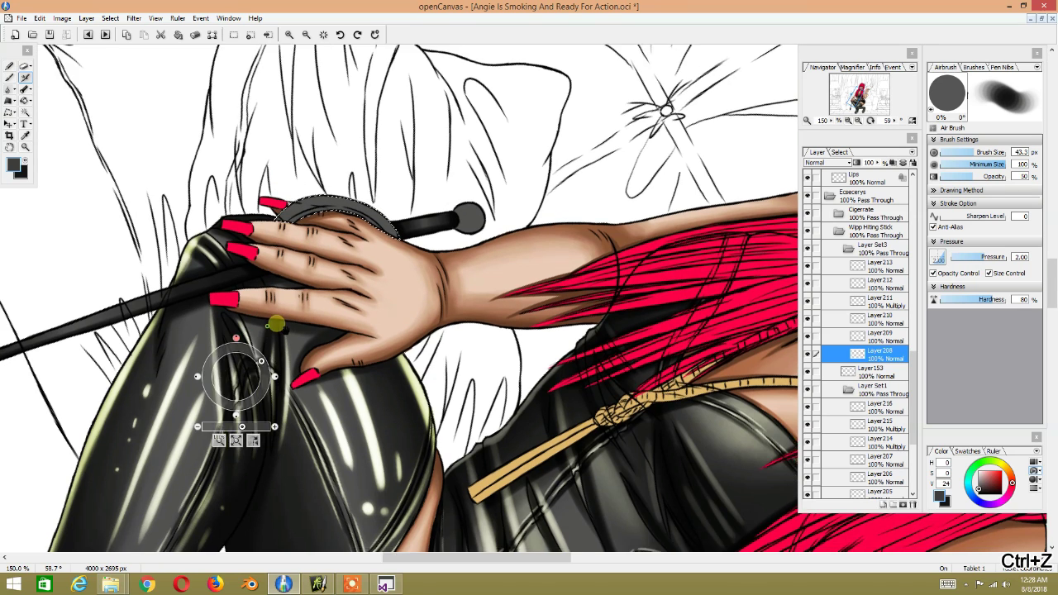
pyautogui.moveTo(245, 451); pyautogui.dragTo(494, 376)
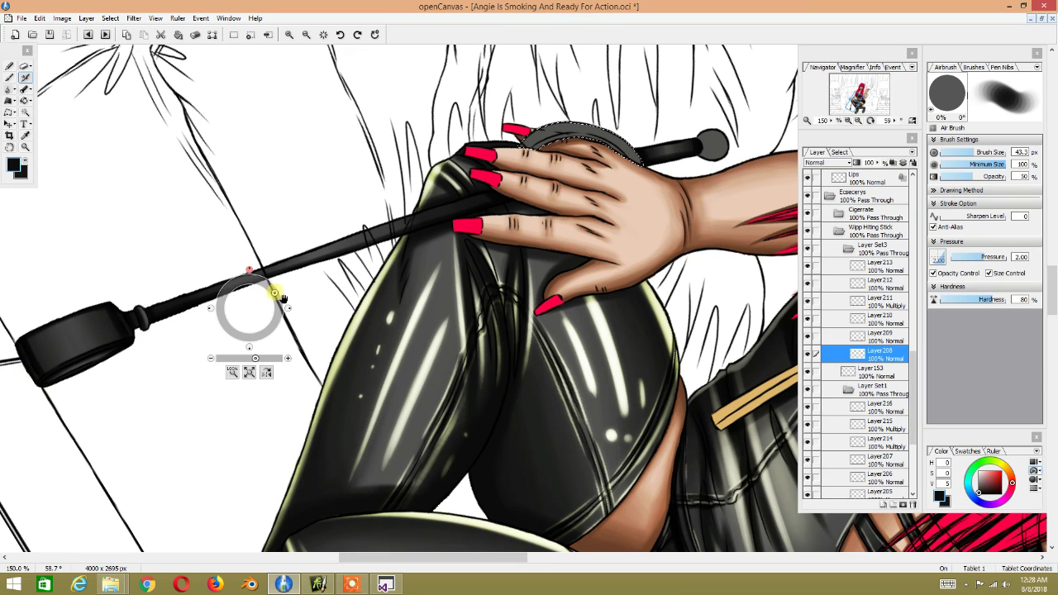
pyautogui.moveTo(272, 295); pyautogui.dragTo(24, 361)
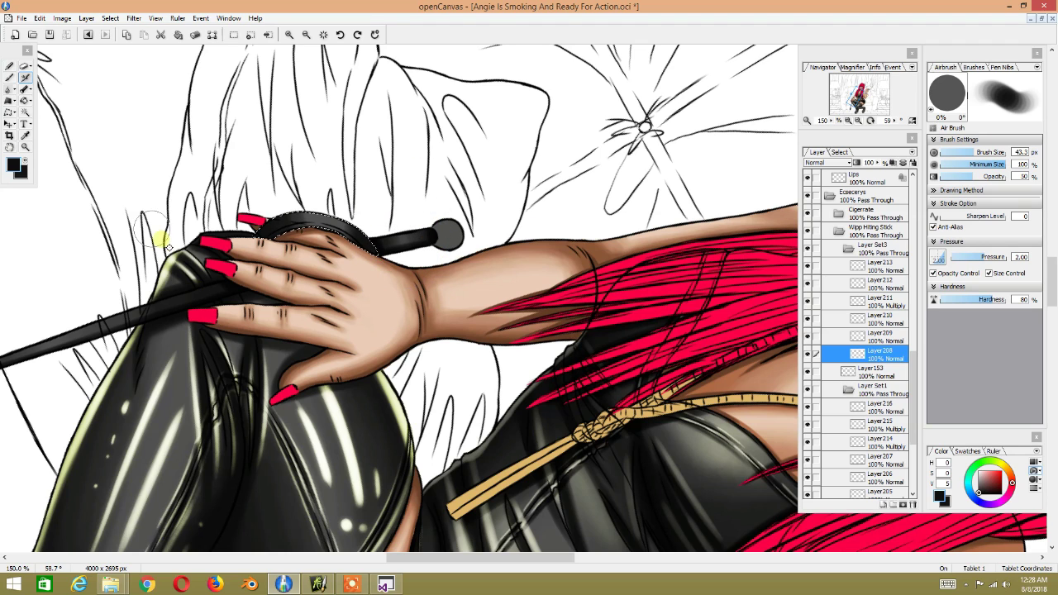
# Step: Select the crop shaft with the Magic Wand on Layer153, then return to the airbrush on Layer208
pyautogui.click(25, 112)
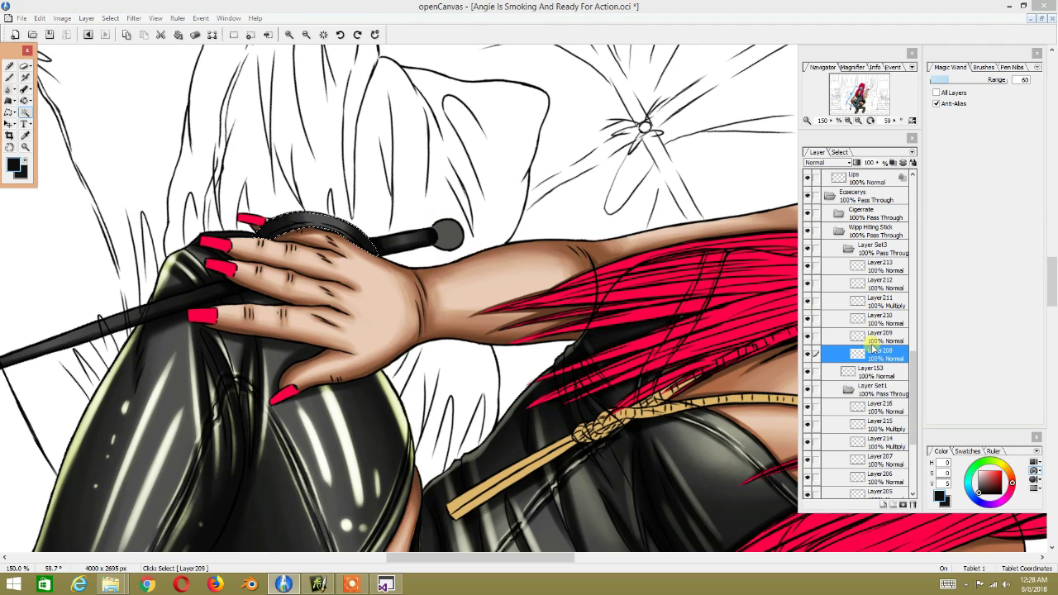
pyautogui.click(874, 371)
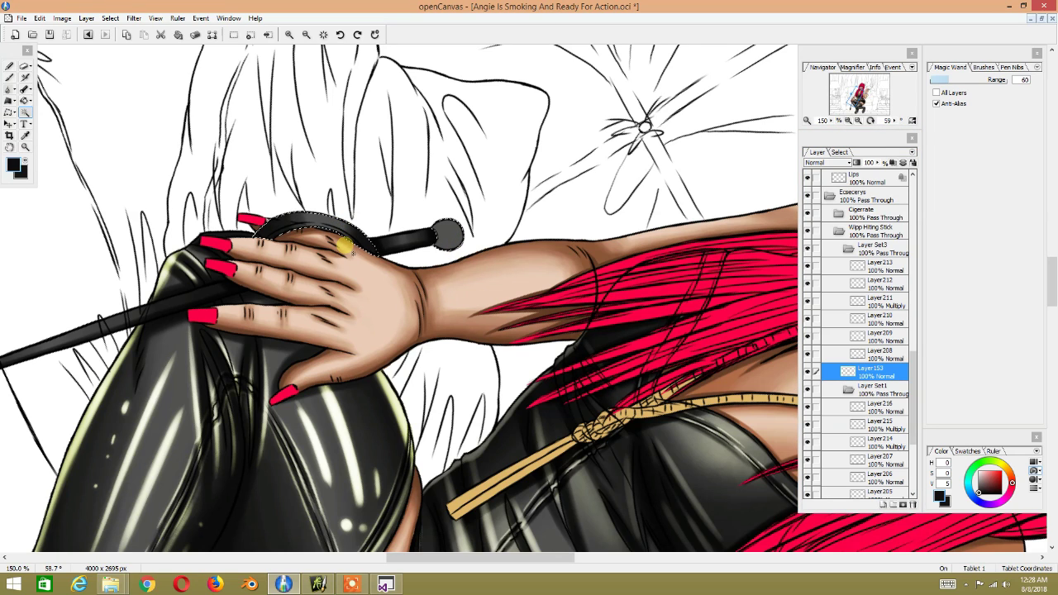
pyautogui.click(24, 77)
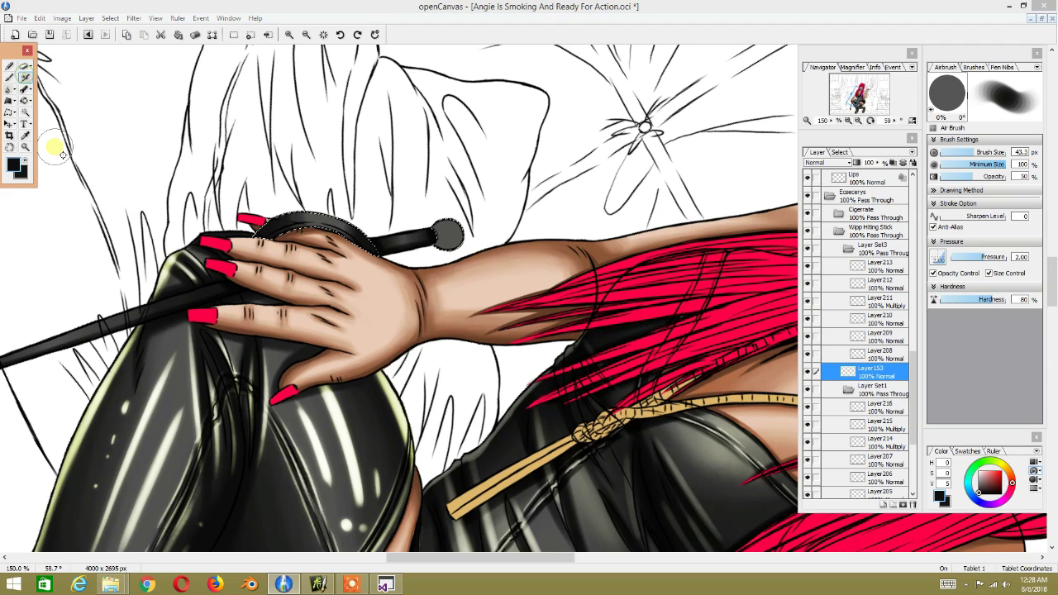
pyautogui.click(878, 354)
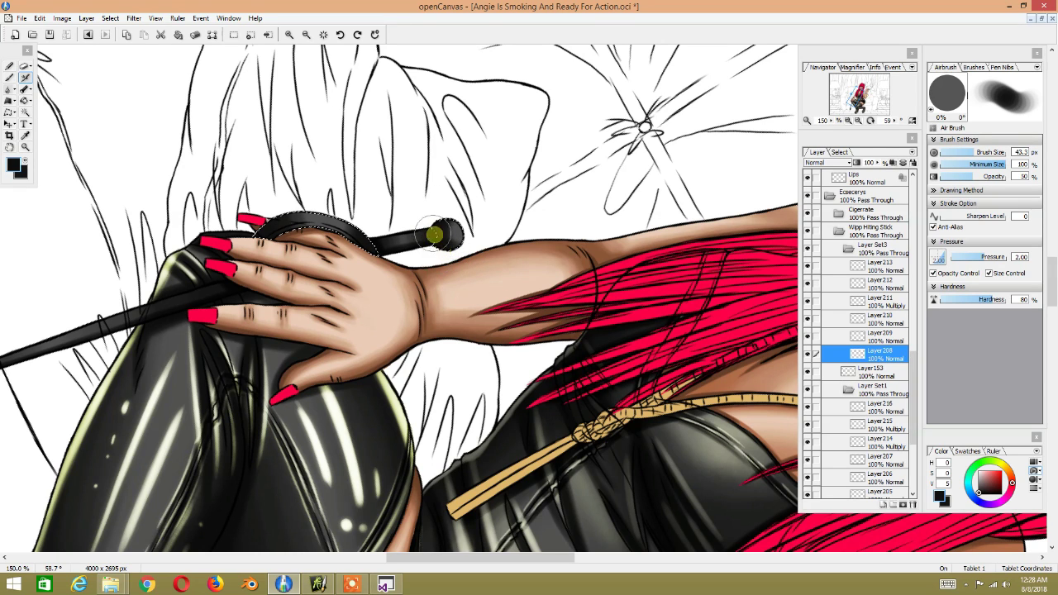
pyautogui.scroll(-1, 330, 237)
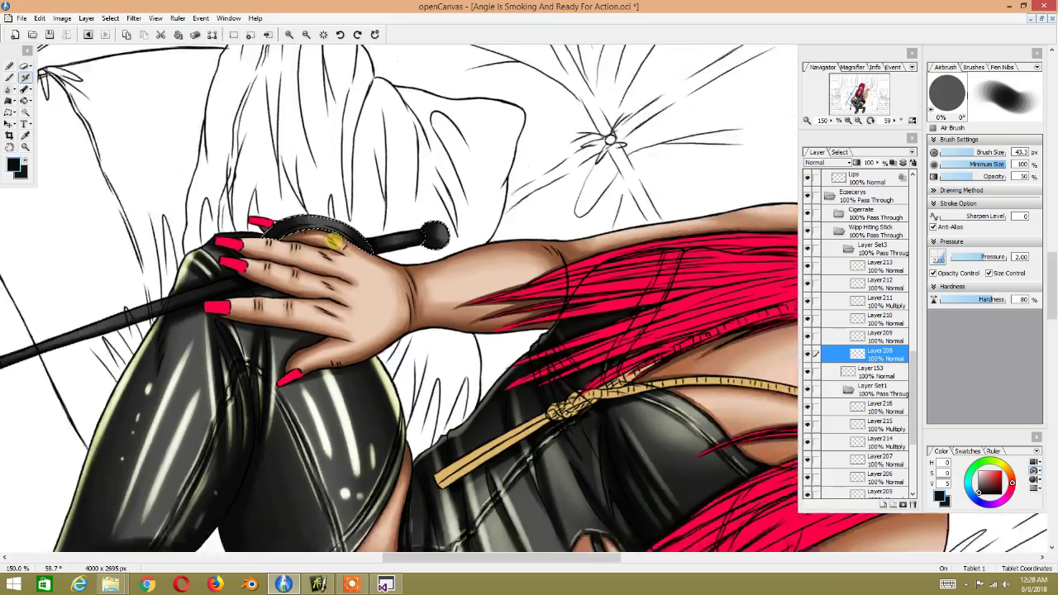
pyautogui.scroll(-2, 331, 237)
pyautogui.scroll(2, 330, 236)
pyautogui.scroll(2, 330, 237)
pyautogui.scroll(1, 333, 240)
pyautogui.scroll(-1, 333, 240)
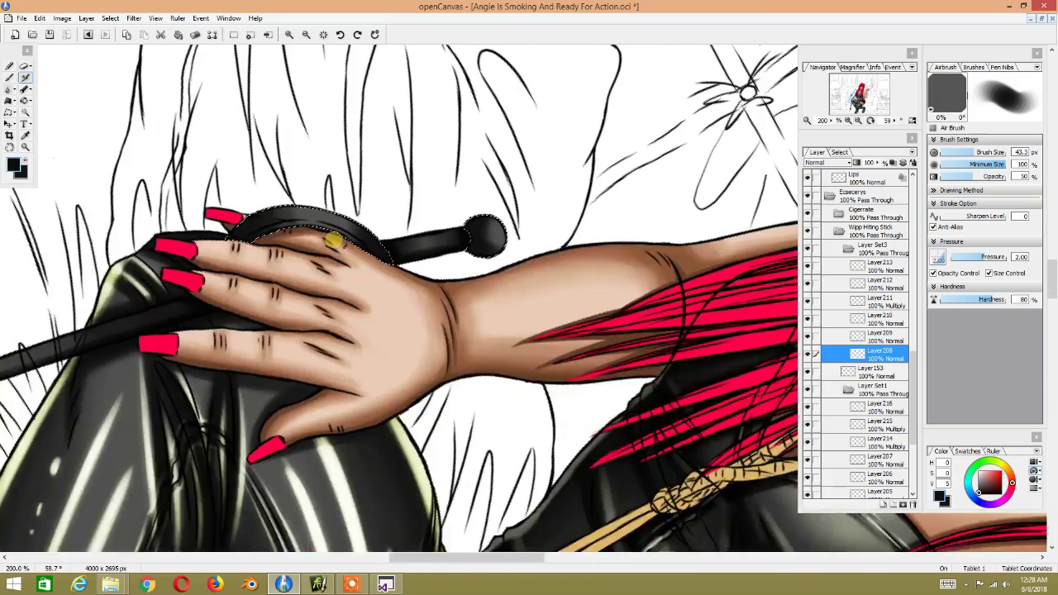
# Step: On Layer209, set airbrush opacity to 15 and sample dark greys from the crop shaft
pyautogui.click(881, 336)
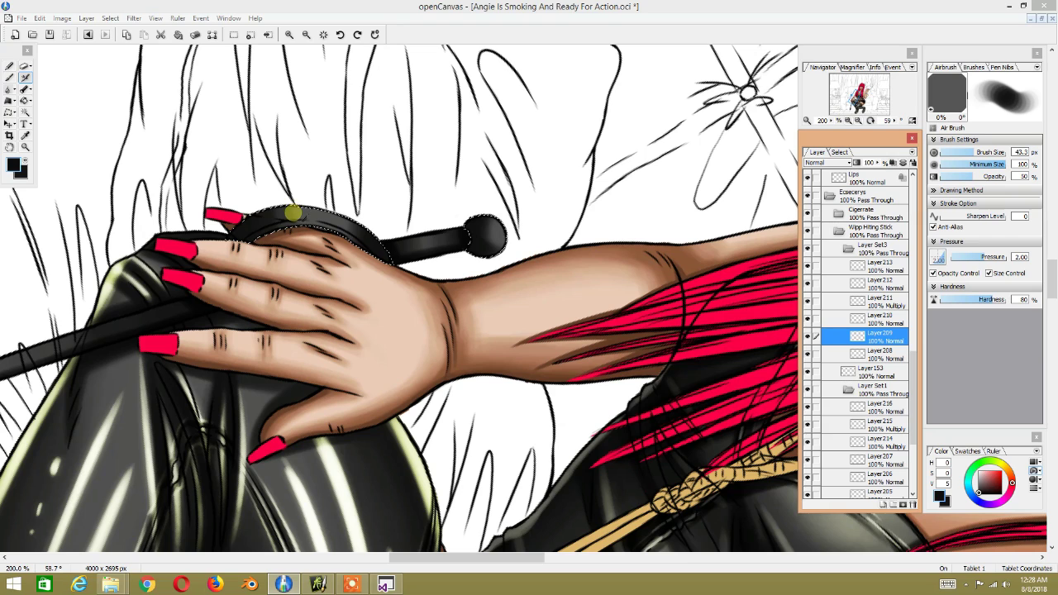
pyautogui.click(1022, 177)
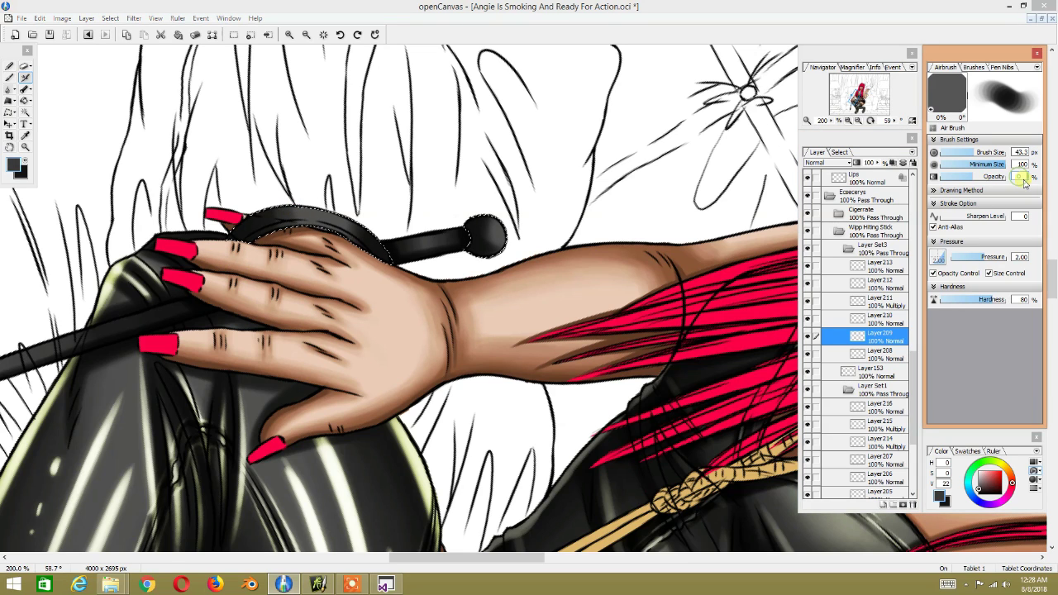
pyautogui.write('15')
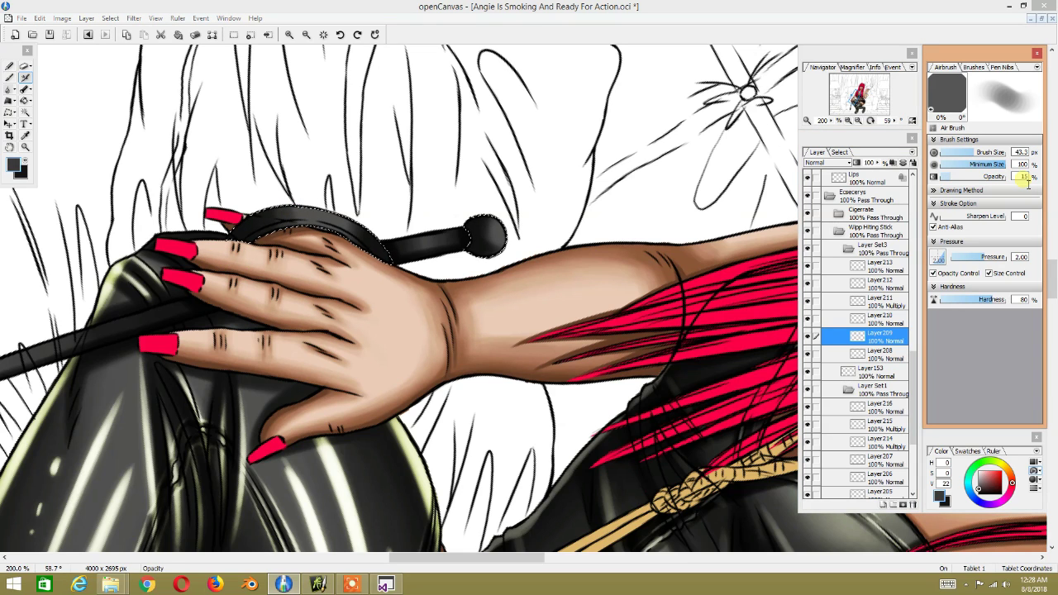
pyautogui.keyDown('alt'); pyautogui.click(281, 209); pyautogui.keyUp('alt')
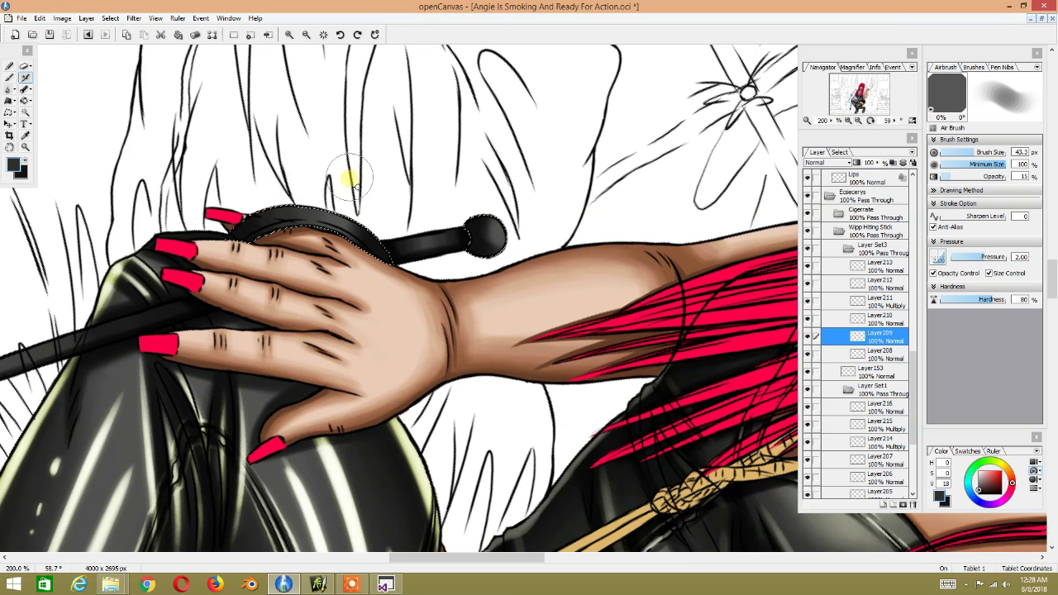
pyautogui.keyDown('alt'); pyautogui.click(359, 239); pyautogui.keyUp('alt')
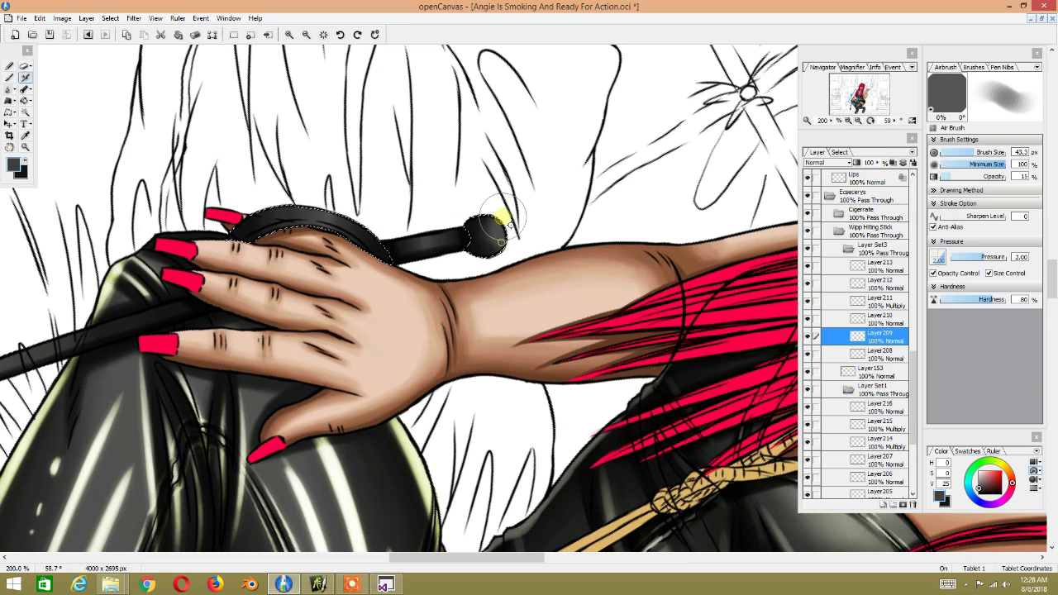
# Step: Shrink the brush, sample a lighter shaft grey and zoom in to show the hand on the handle
pyautogui.press('[')
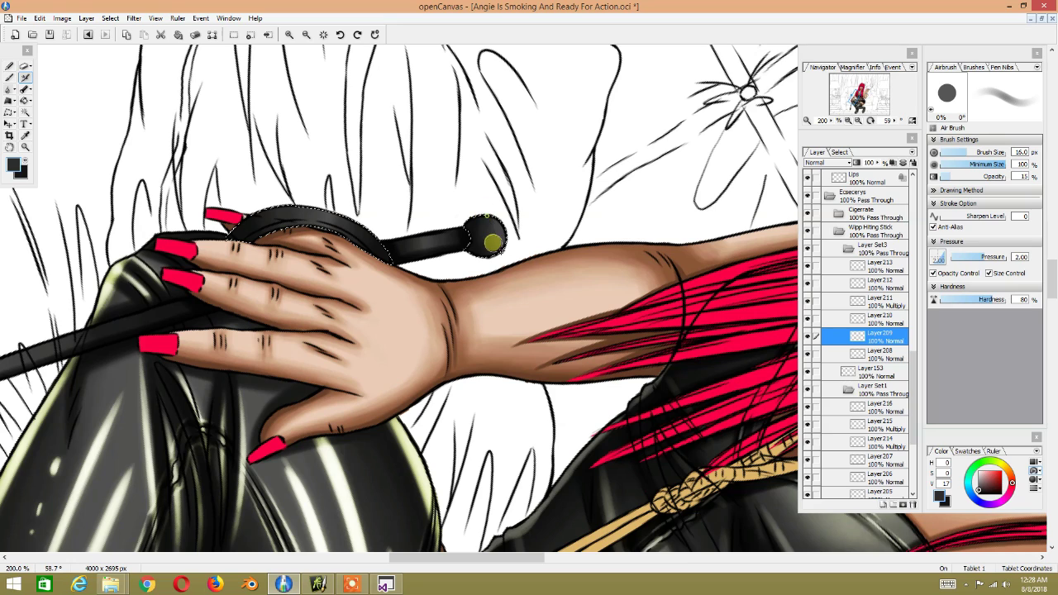
pyautogui.keyDown('alt'); pyautogui.click(426, 243); pyautogui.keyUp('alt')
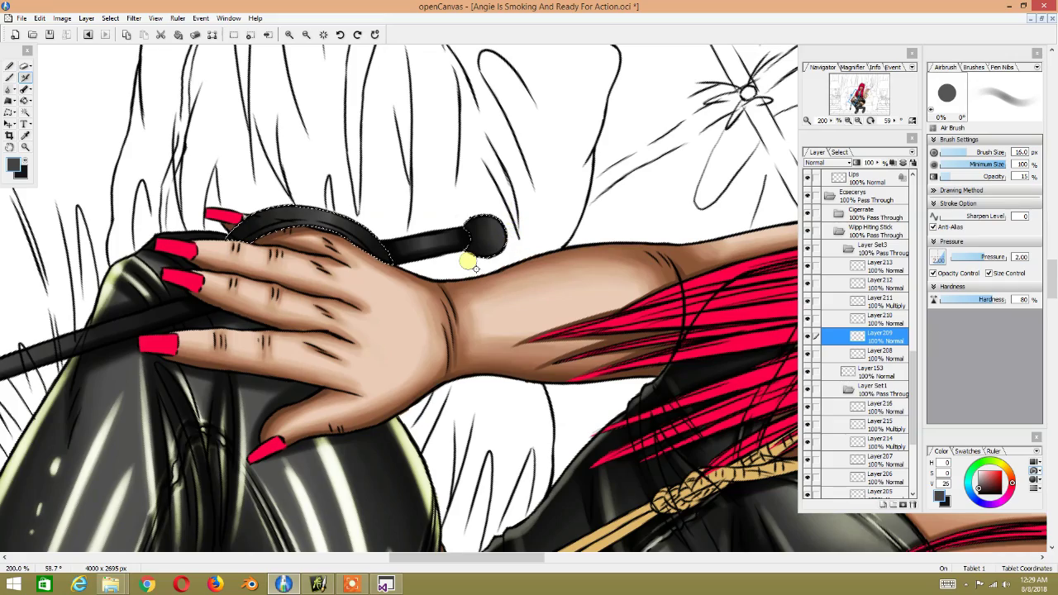
pyautogui.scroll(1, 468, 263)
pyautogui.scroll(1, 468, 263)
pyautogui.scroll(-3, 468, 263)
pyautogui.scroll(-1, 468, 261)
pyautogui.scroll(2, 468, 261)
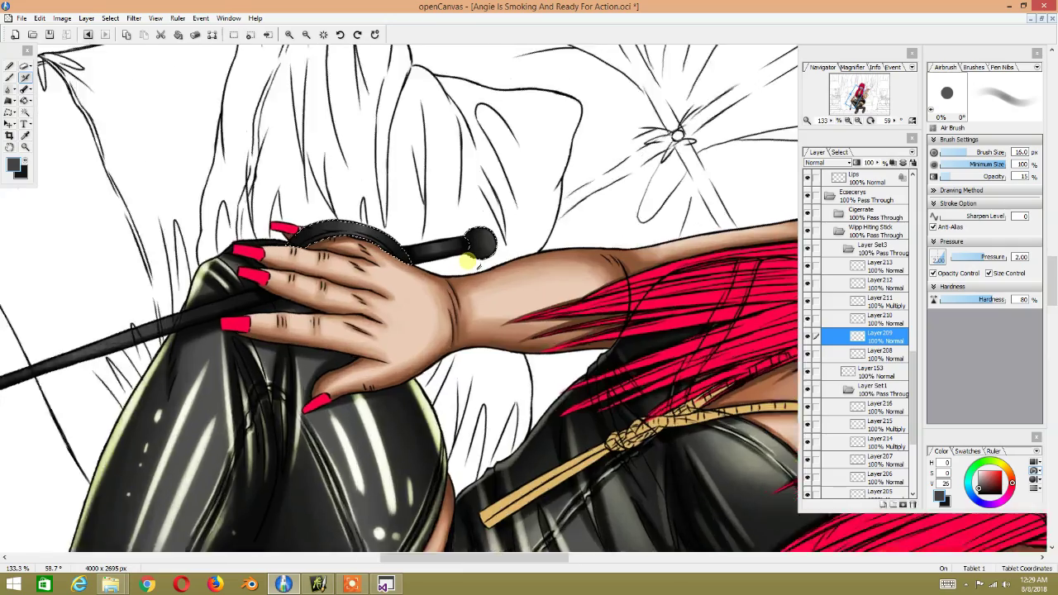
pyautogui.scroll(3, 468, 262)
pyautogui.moveTo(185, 277); pyautogui.dragTo(461, 345)
pyautogui.moveTo(183, 259)
pyautogui.mouseDown()
pyautogui.moveTo(451, 243)
pyautogui.moveTo(461, 190)
pyautogui.mouseUp()
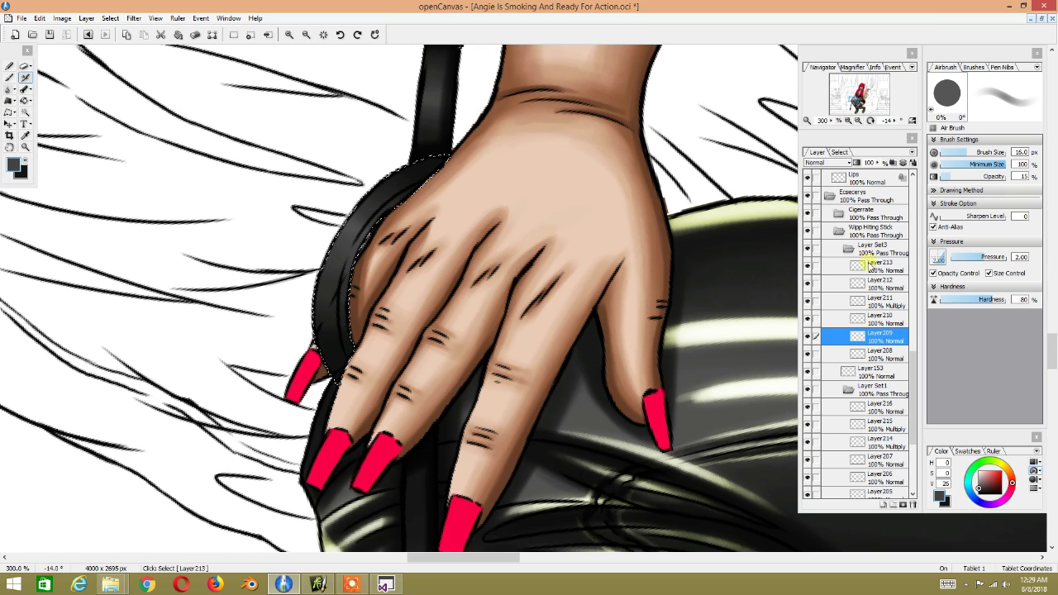
# Step: Switch to Multiply Layer211, frame the handle loop and finger edges, and shrink the brush
pyautogui.click(879, 302)
pyautogui.moveTo(315, 248)
pyautogui.mouseDown()
pyautogui.moveTo(379, 317)
pyautogui.moveTo(367, 343)
pyautogui.moveTo(385, 283)
pyautogui.moveTo(371, 235)
pyautogui.moveTo(371, 298)
pyautogui.moveTo(355, 194)
pyautogui.moveTo(366, 165)
pyautogui.moveTo(350, 205)
pyautogui.moveTo(372, 146)
pyautogui.moveTo(378, 251)
pyautogui.mouseUp()
pyautogui.press('space')
pyautogui.moveTo(411, 116); pyautogui.dragTo(391, 244)
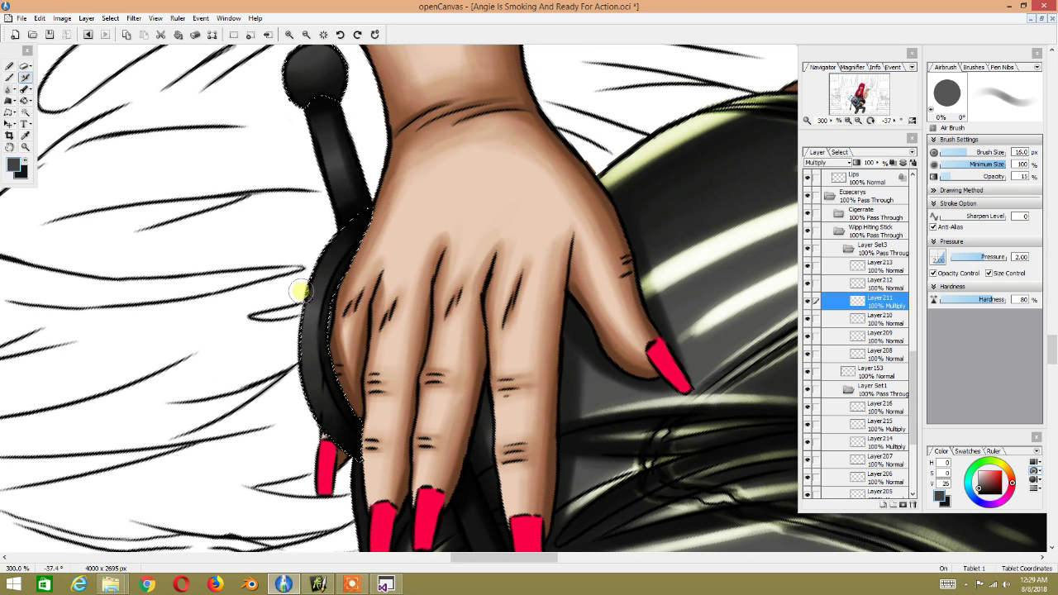
pyautogui.press('[')
pyautogui.press('[')
pyautogui.press('[')
pyautogui.press('[')
pyautogui.press('[')
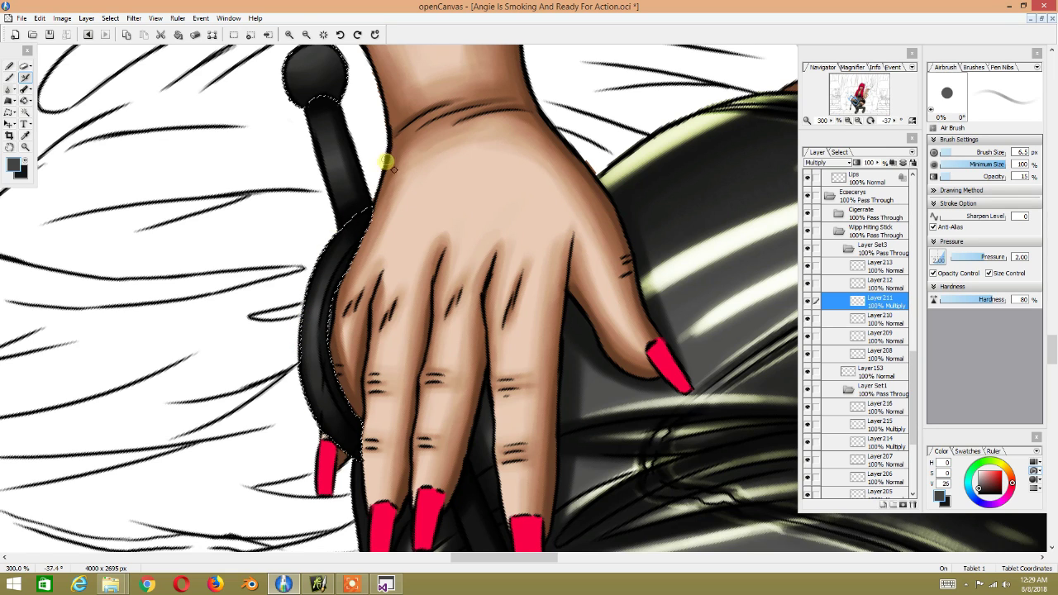
# Step: Airbrush shadow along the crop shaft near its knob with a slightly larger brush
pyautogui.scroll(1, 385, 161)
pyautogui.scroll(1, 389, 237)
pyautogui.scroll(1, 389, 201)
pyautogui.moveTo(371, 131)
pyautogui.mouseDown()
pyautogui.moveTo(406, 336)
pyautogui.moveTo(389, 288)
pyautogui.mouseUp()
pyautogui.press(']')
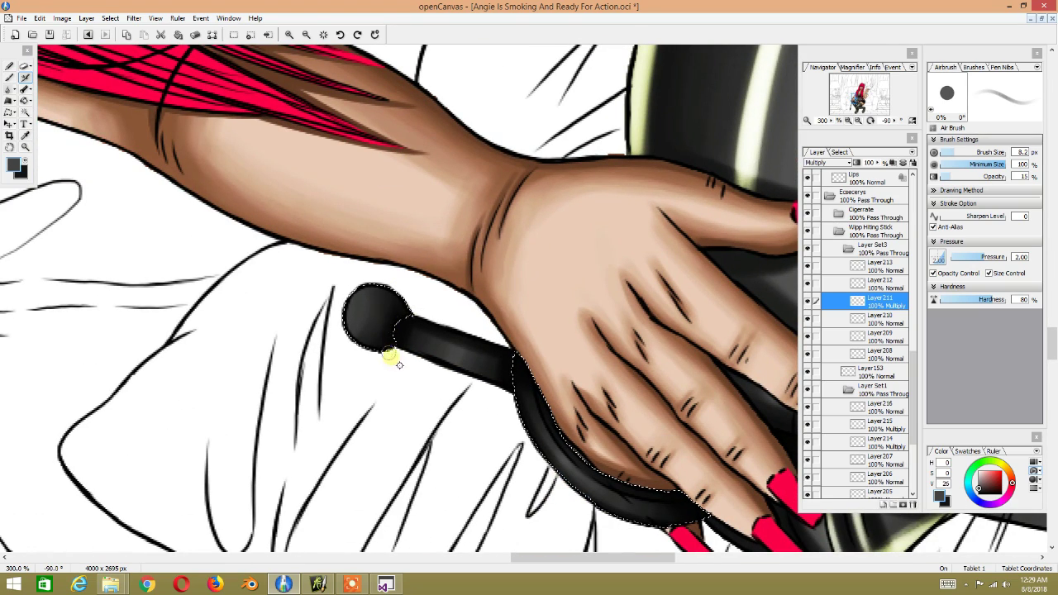
pyautogui.moveTo(414, 302)
pyautogui.mouseDown()
pyautogui.moveTo(428, 337)
pyautogui.moveTo(418, 342)
pyautogui.mouseUp()
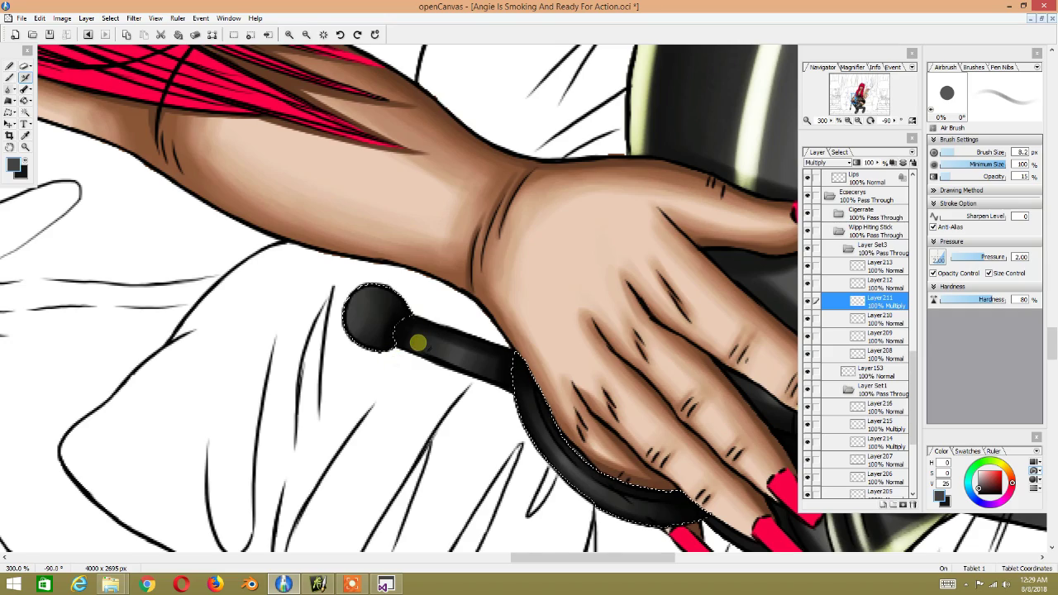
pyautogui.scroll(-5, 418, 345)
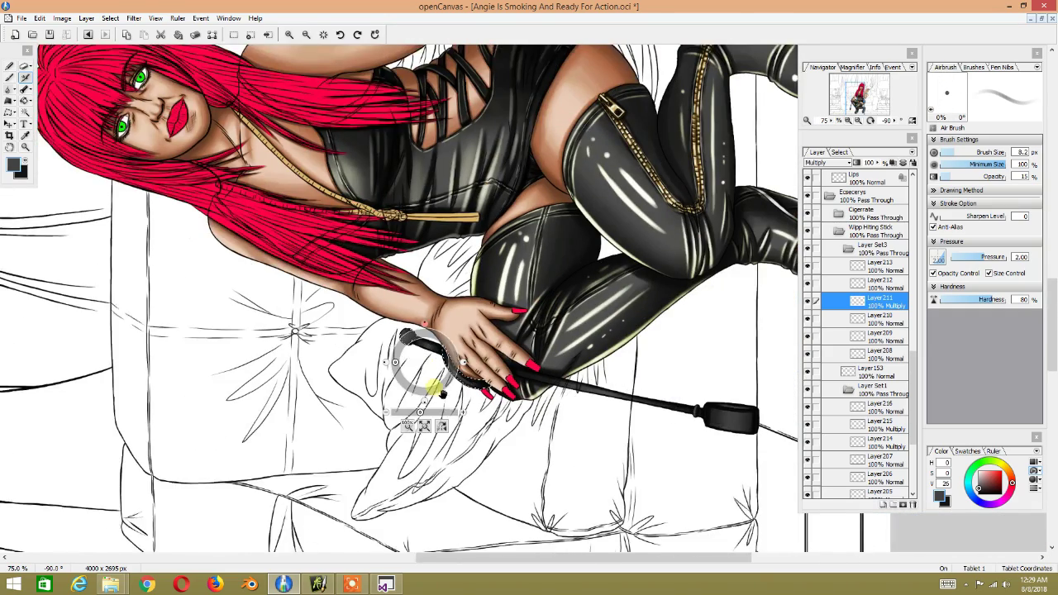
# Step: Zoom in on the thigh boot and sample the pale yellow-grey from its glossy highlight streak
pyautogui.scroll(1, 427, 321)
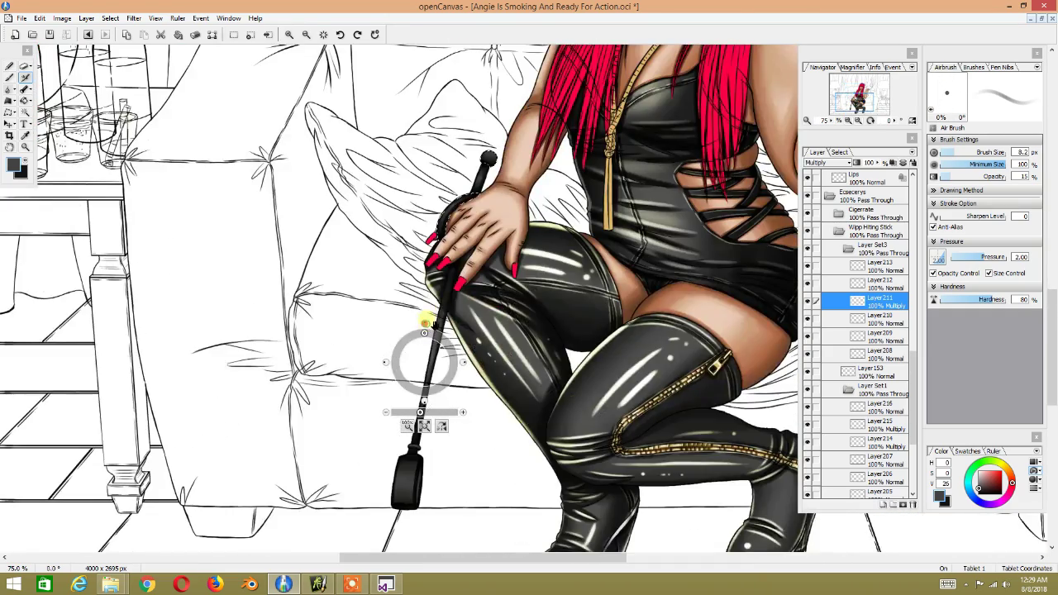
pyautogui.scroll(1, 426, 315)
pyautogui.scroll(1, 422, 302)
pyautogui.scroll(1, 414, 289)
pyautogui.scroll(-1, 410, 283)
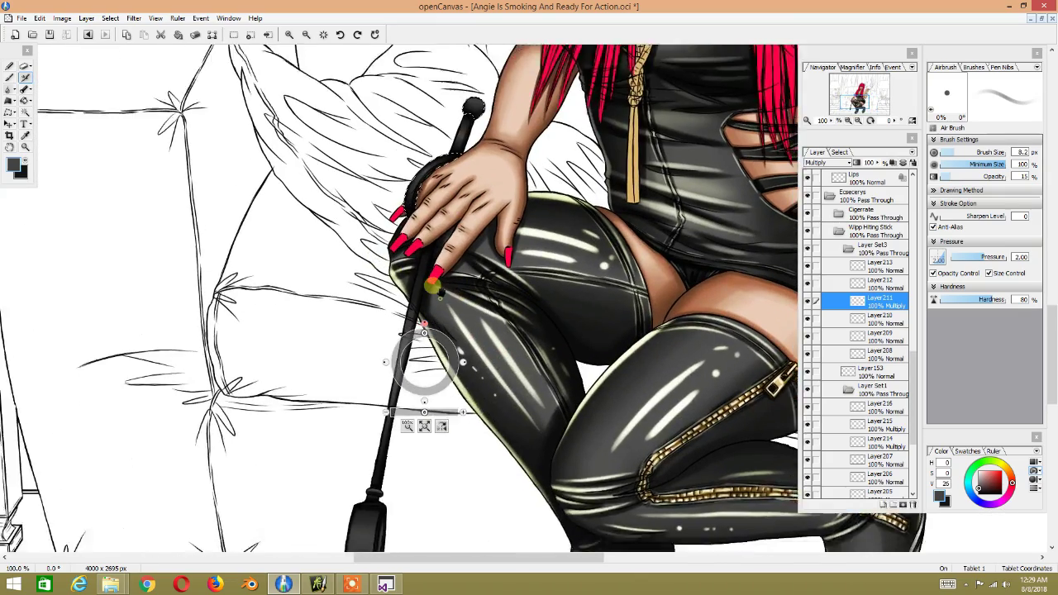
pyautogui.scroll(-1, 407, 277)
pyautogui.scroll(1, 405, 275)
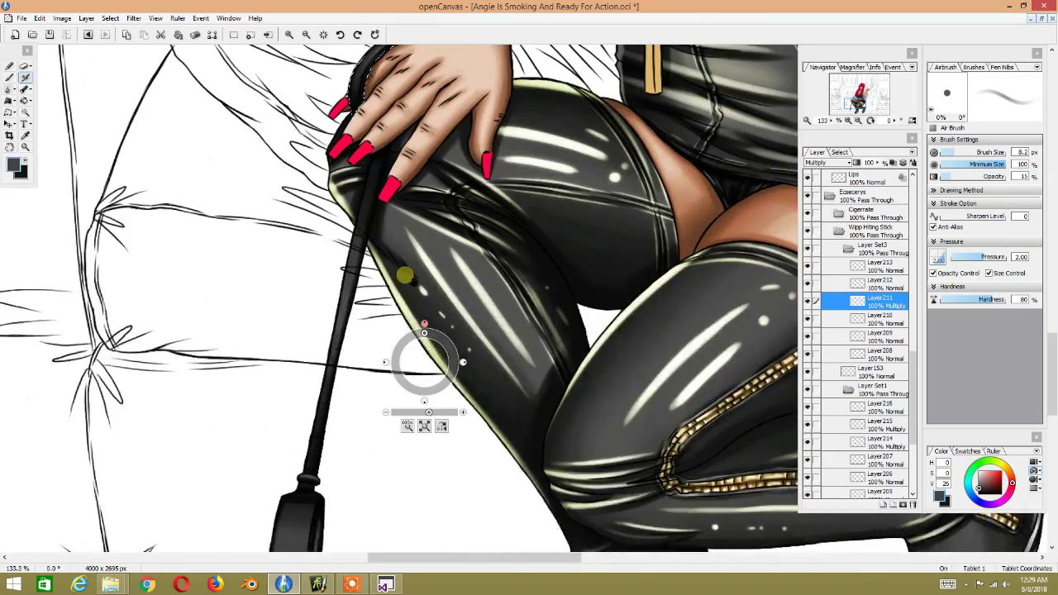
pyautogui.scroll(1, 404, 275)
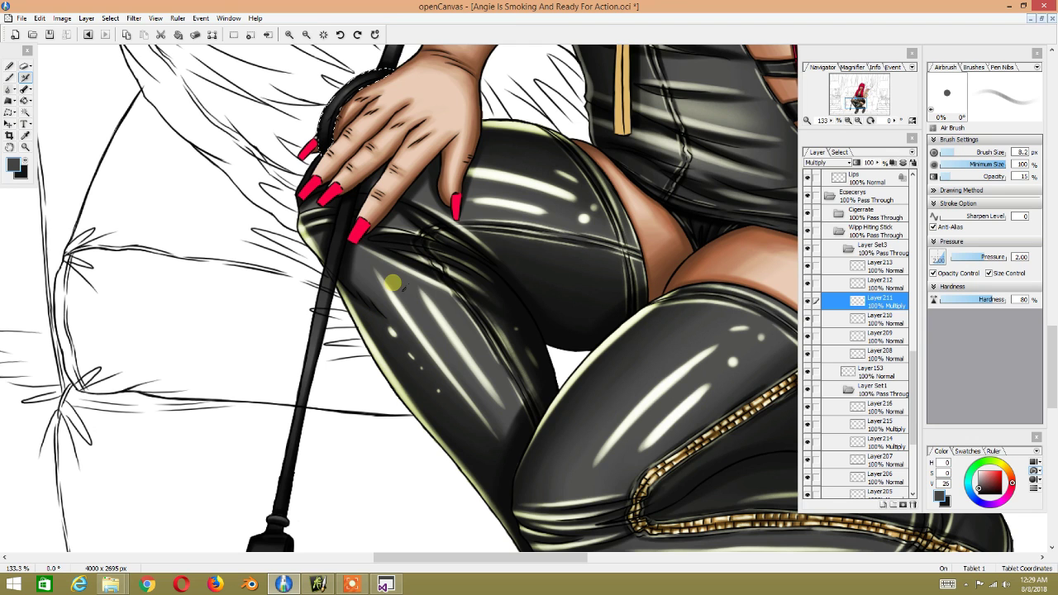
pyautogui.scroll(1, 407, 291)
pyautogui.scroll(2, 421, 299)
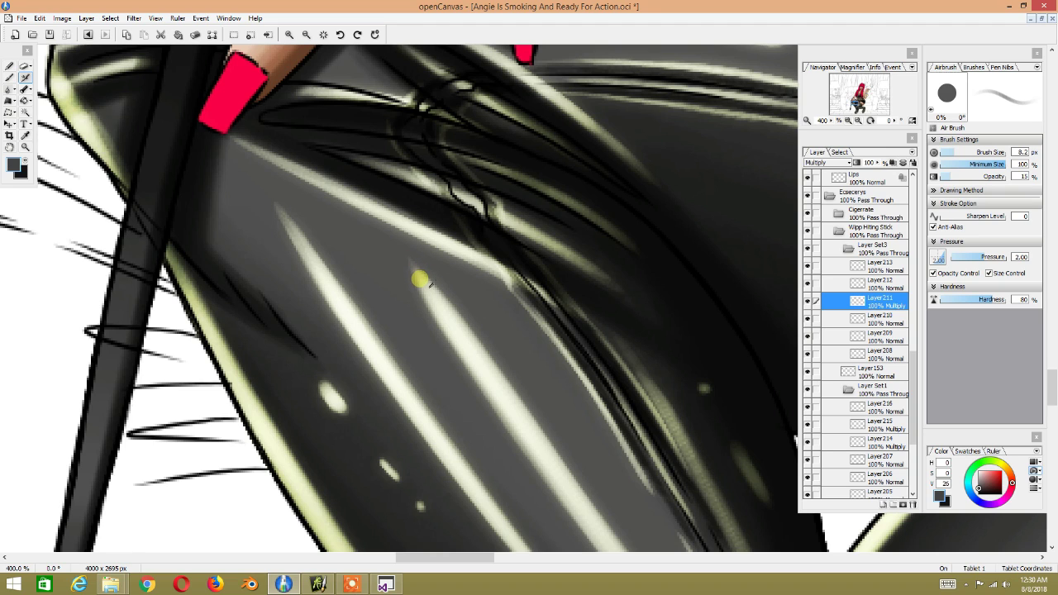
pyautogui.keyDown('alt'); pyautogui.click(420, 280); pyautogui.keyUp('alt')
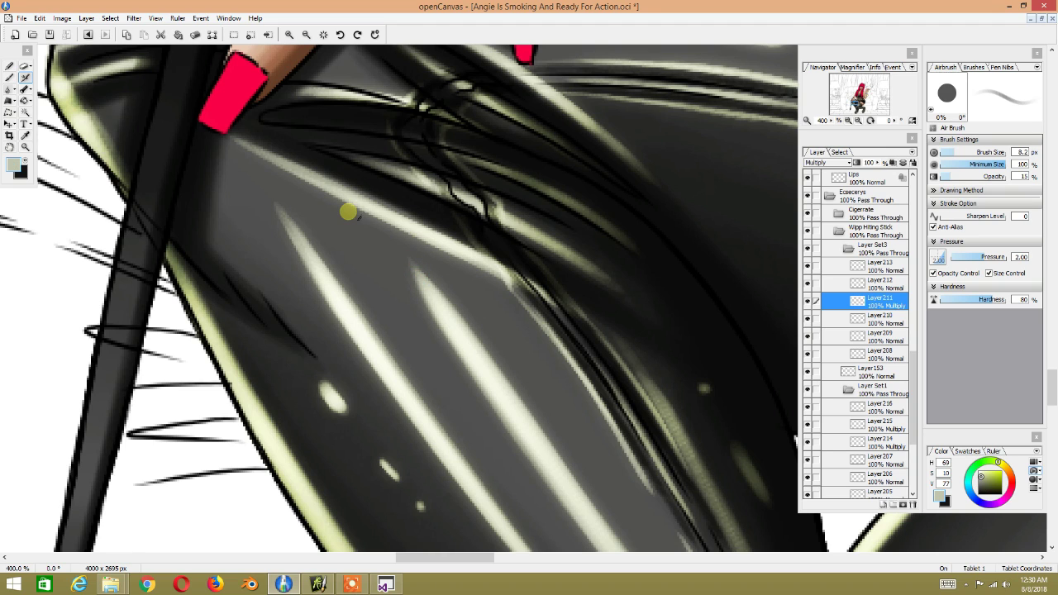
pyautogui.keyDown('alt'); pyautogui.click(440, 307); pyautogui.keyUp('alt')
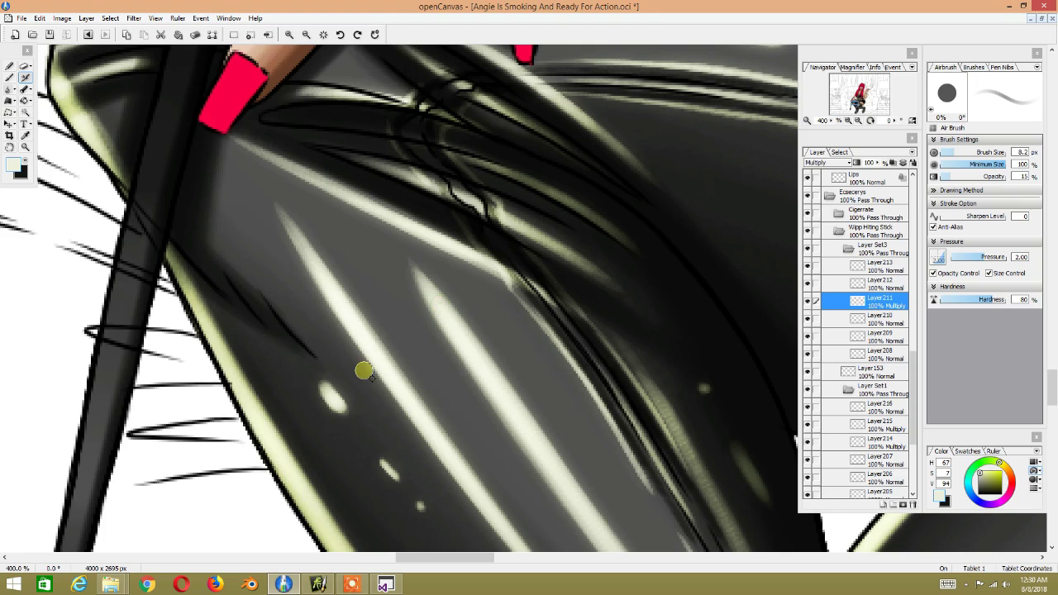
pyautogui.scroll(-1, 364, 372)
pyautogui.scroll(-1, 356, 350)
pyautogui.scroll(-1, 350, 348)
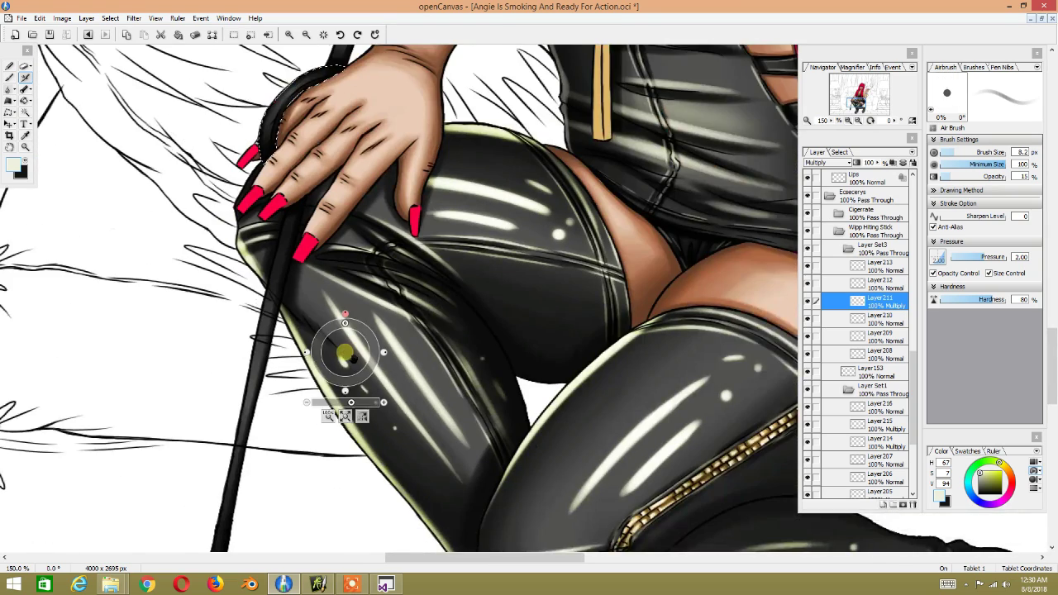
pyautogui.scroll(-1, 342, 354)
pyautogui.moveTo(427, 261); pyautogui.dragTo(438, 241)
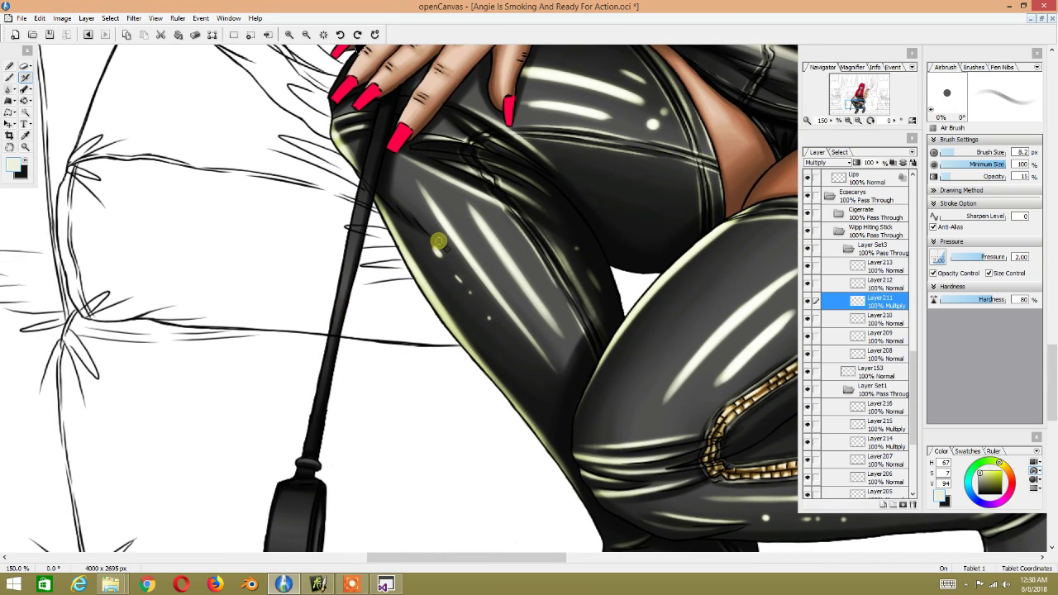
# Step: Create a new layer folder above Layer Set3 and rename it HighLights
pyautogui.click(883, 269)
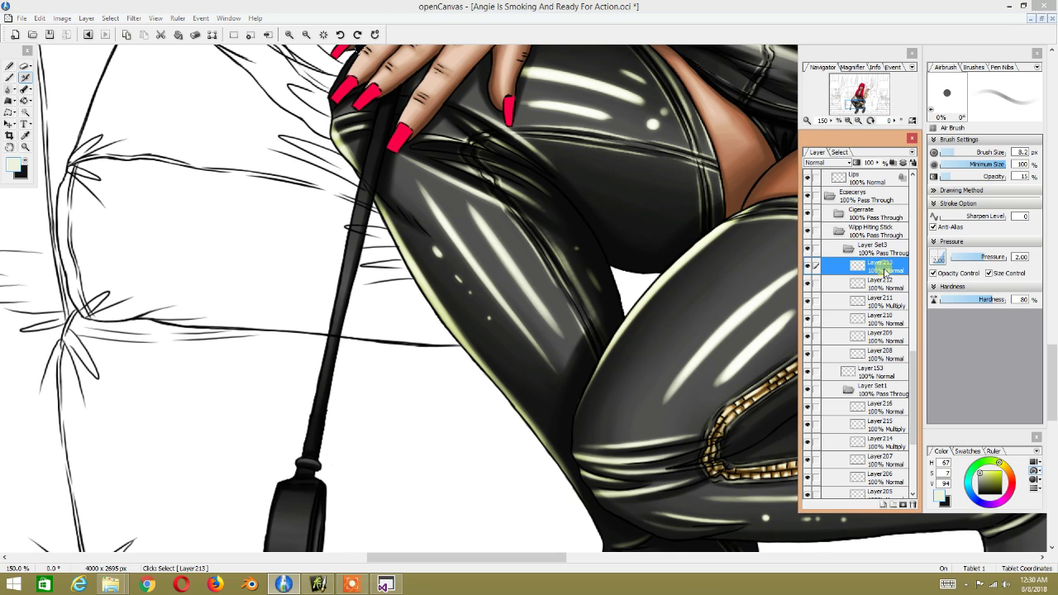
pyautogui.click(879, 251)
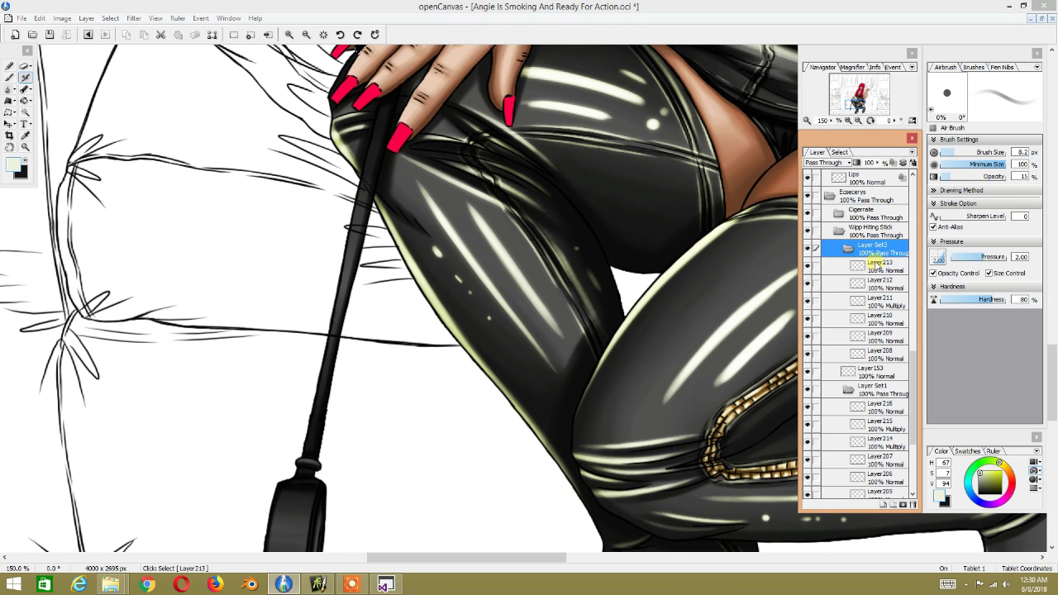
pyautogui.click(893, 505)
pyautogui.moveTo(882, 262); pyautogui.dragTo(879, 248)
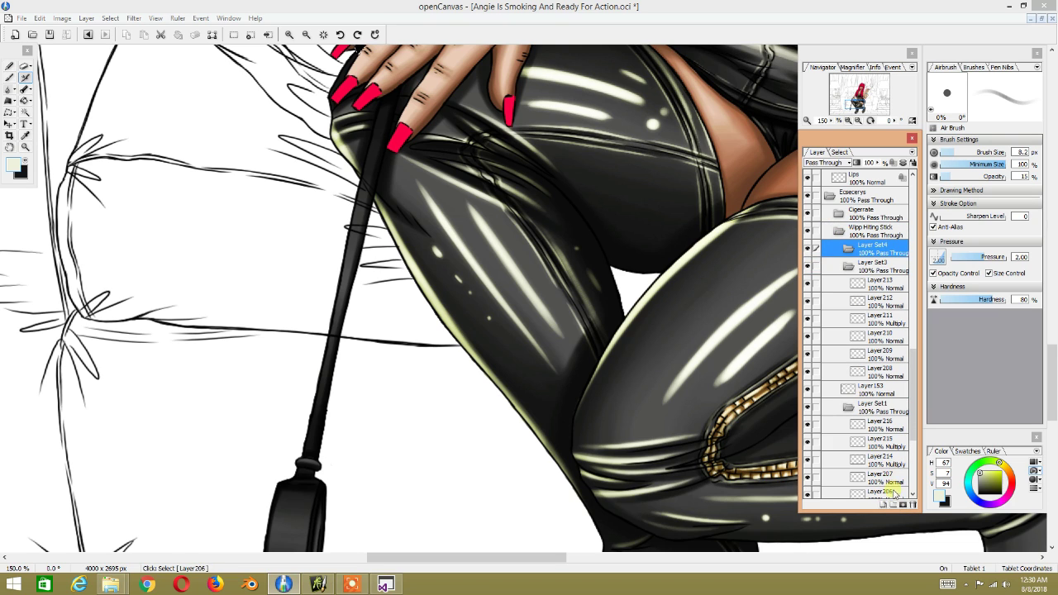
pyautogui.doubleClick(876, 250)
pyautogui.write('HighLights')
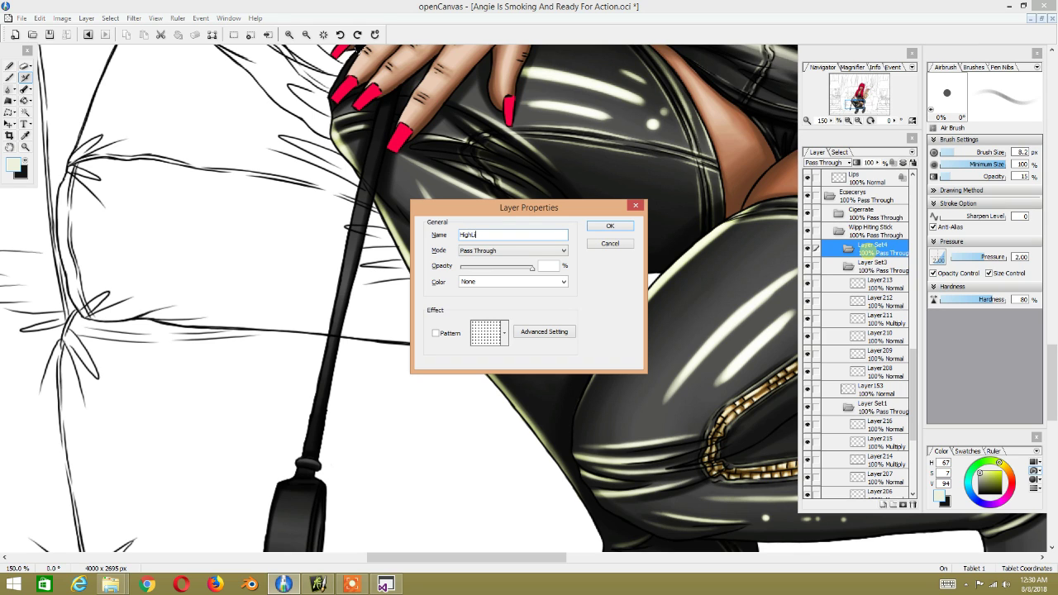
pyautogui.press('Return')
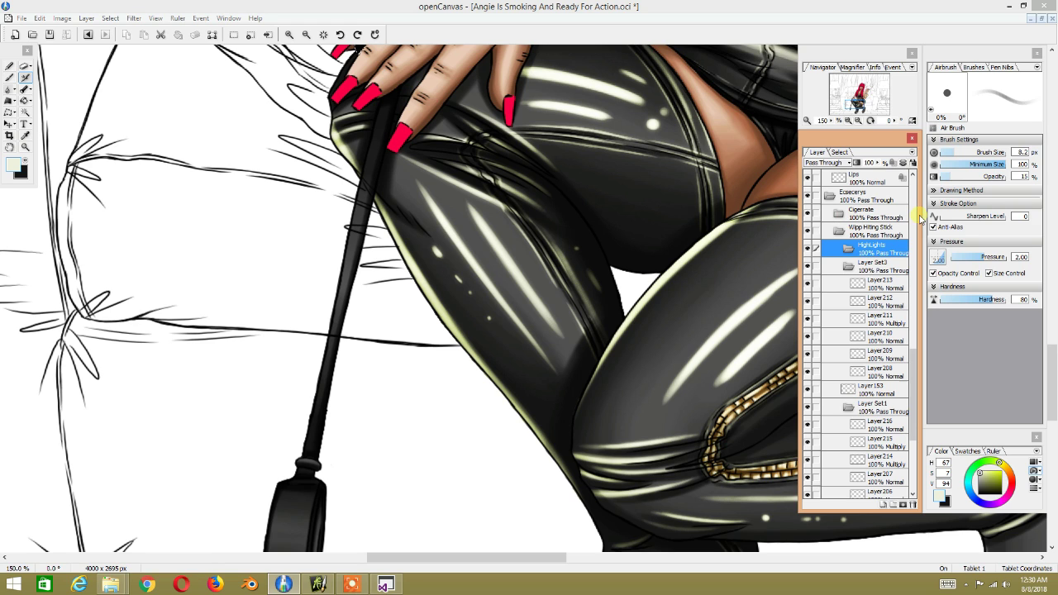
# Step: Add two more new layers inside the HighLights folder
pyautogui.click(884, 505)
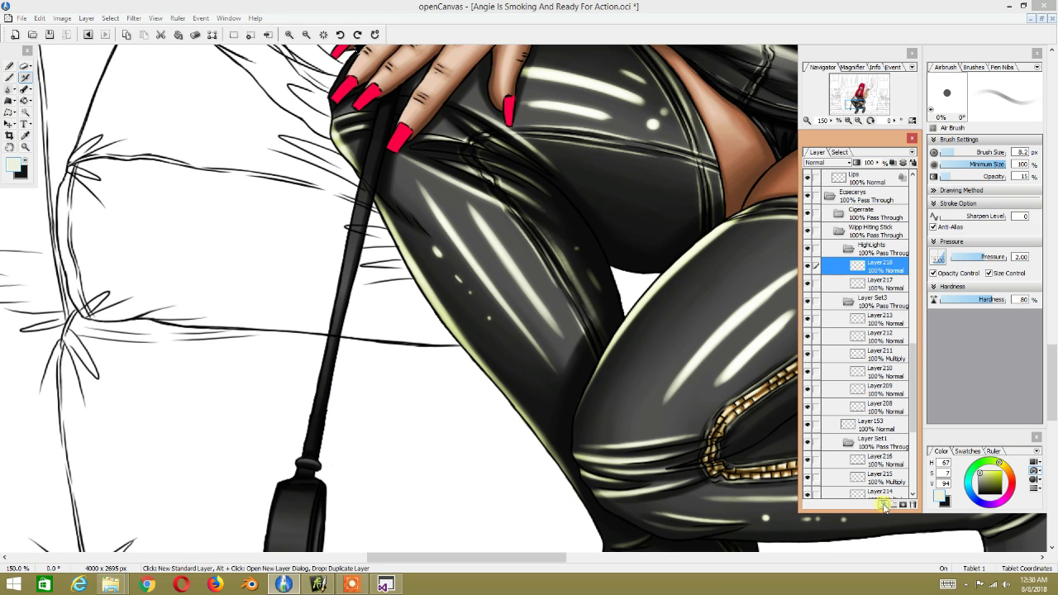
pyautogui.click(884, 504)
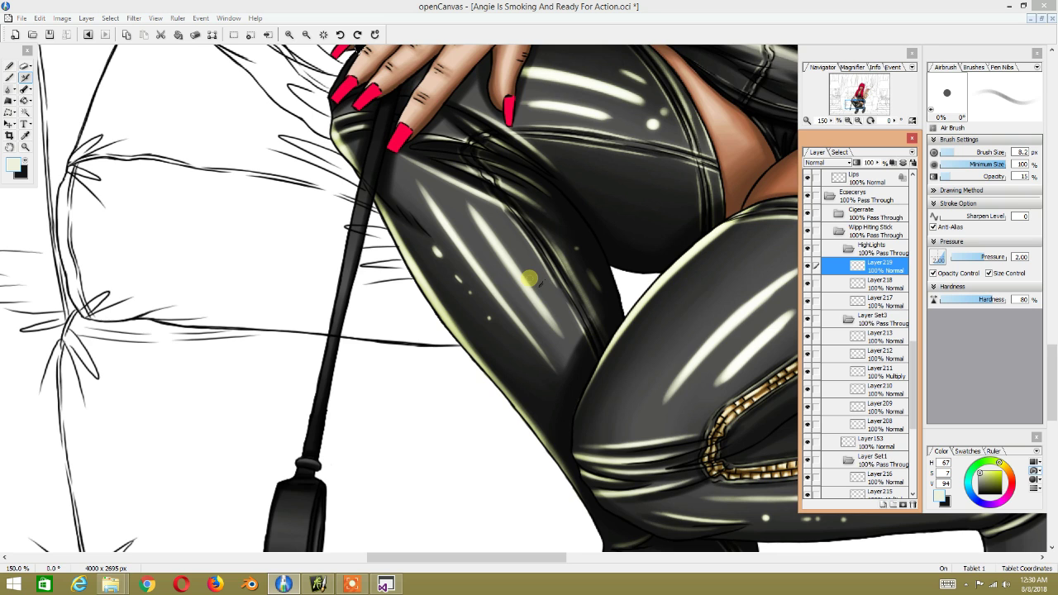
pyautogui.scroll(-1, 538, 278)
pyautogui.scroll(-1, 485, 286)
pyautogui.scroll(-1, 485, 284)
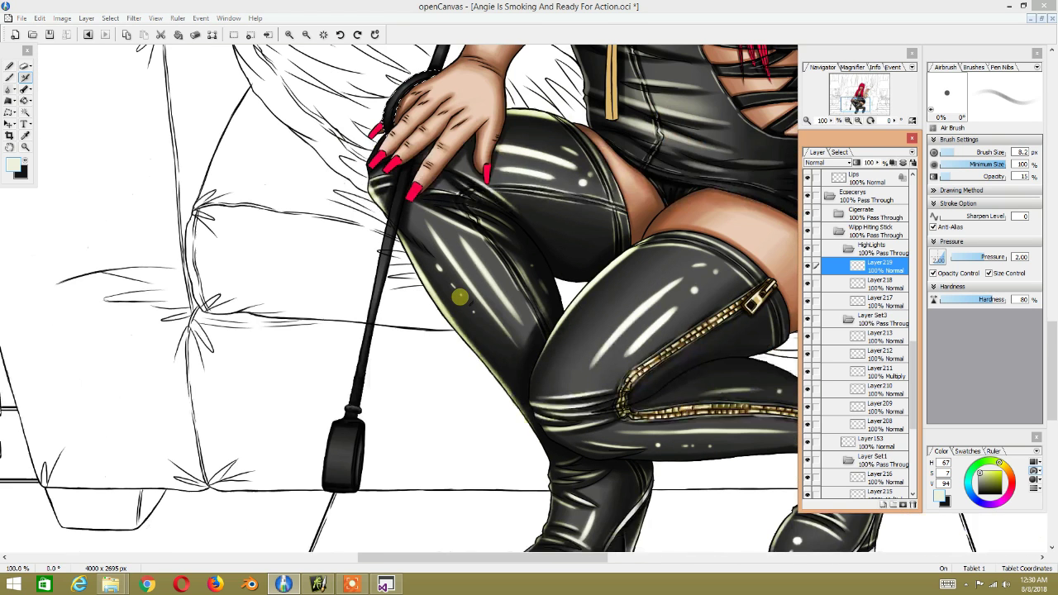
pyautogui.moveTo(436, 282); pyautogui.dragTo(411, 279)
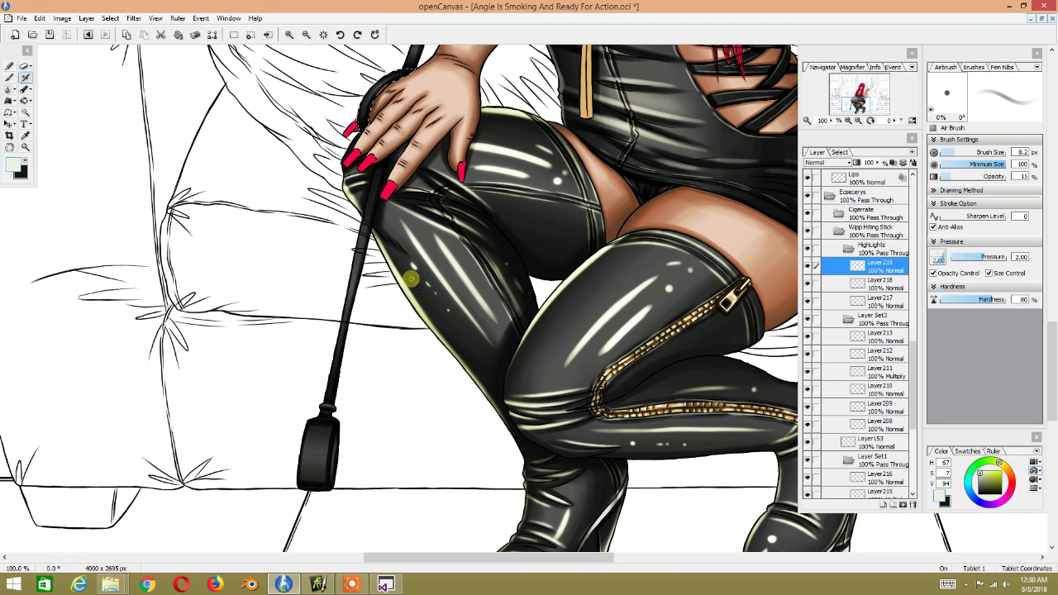
pyautogui.moveTo(913, 358); pyautogui.dragTo(913, 414)
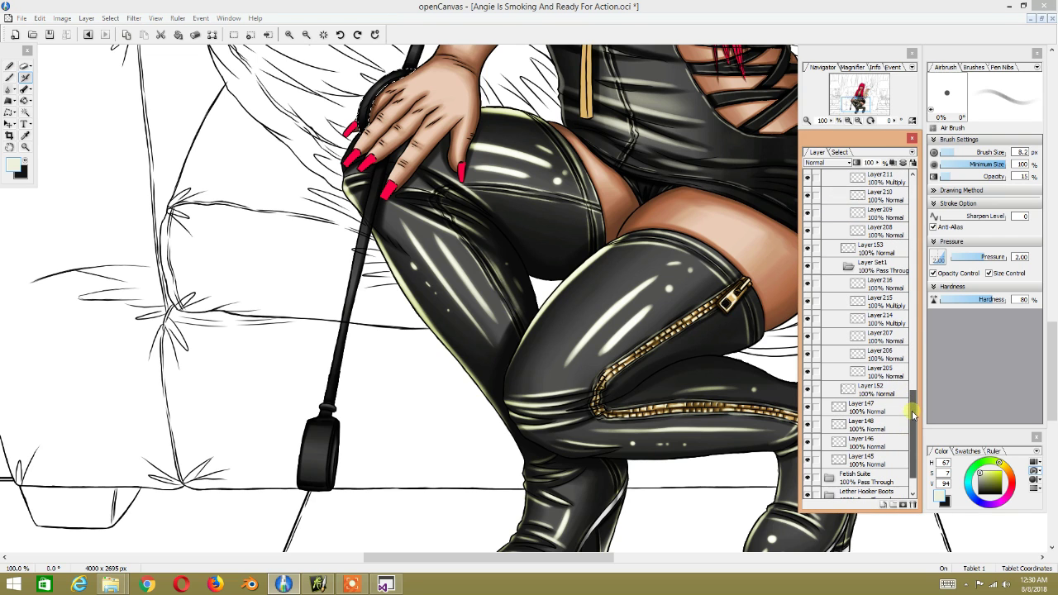
# Step: Choose the Magic Wand on Layer153 and frame the riding crop to select its shape
pyautogui.click(872, 390)
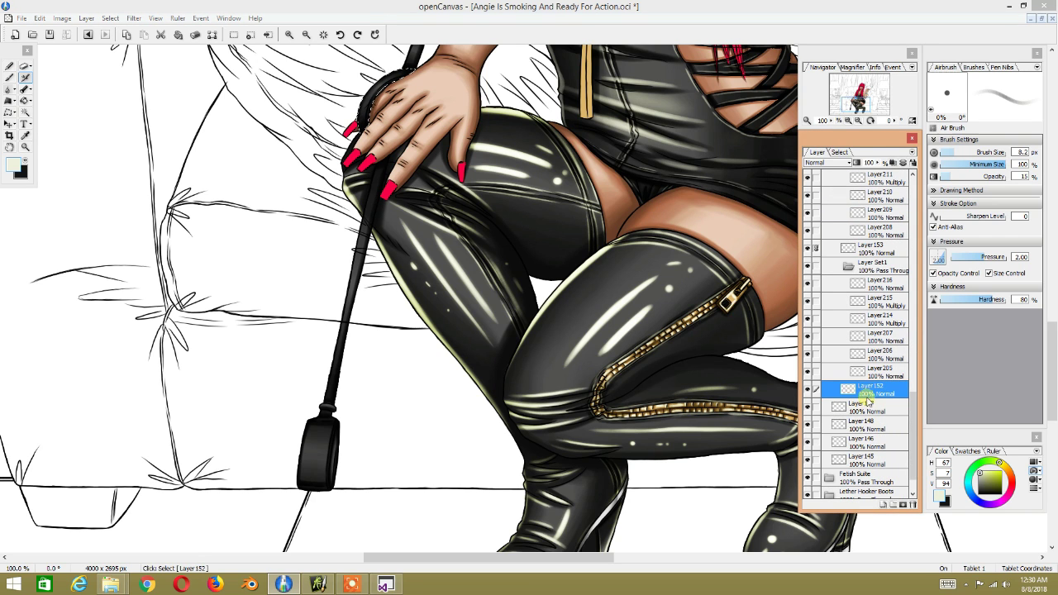
pyautogui.click(25, 111)
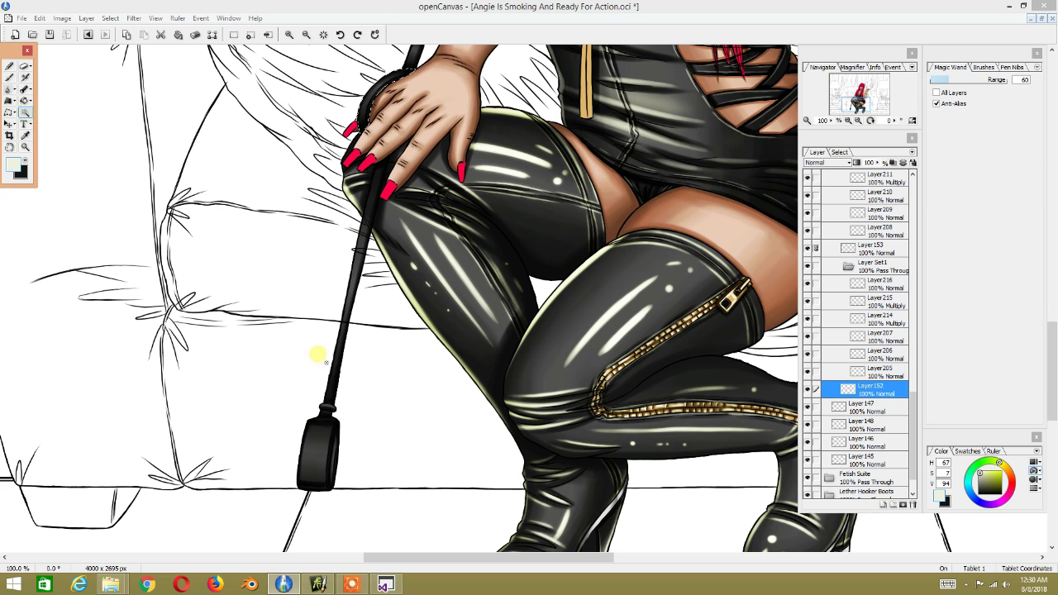
pyautogui.moveTo(344, 296); pyautogui.dragTo(399, 283)
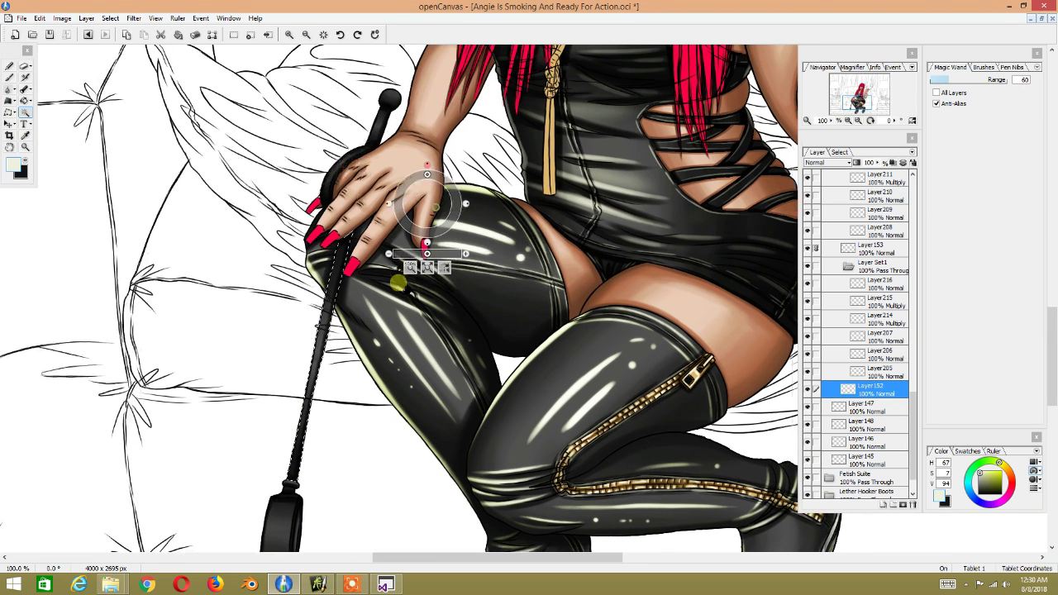
pyautogui.moveTo(438, 380); pyautogui.dragTo(451, 290)
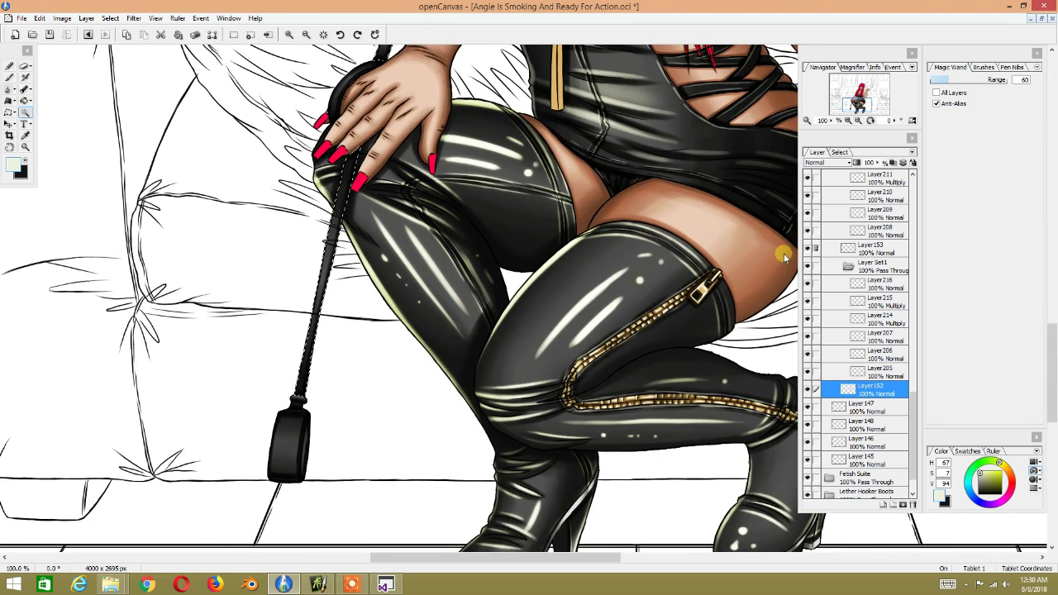
pyautogui.click(827, 247)
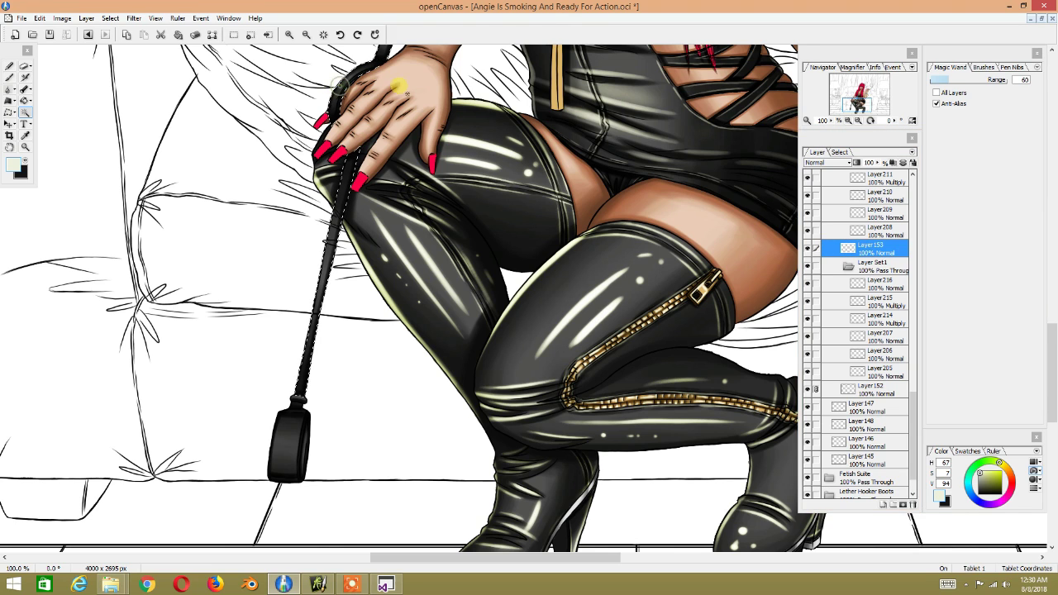
pyautogui.moveTo(405, 91); pyautogui.dragTo(373, 184)
pyautogui.moveTo(371, 355); pyautogui.dragTo(399, 287)
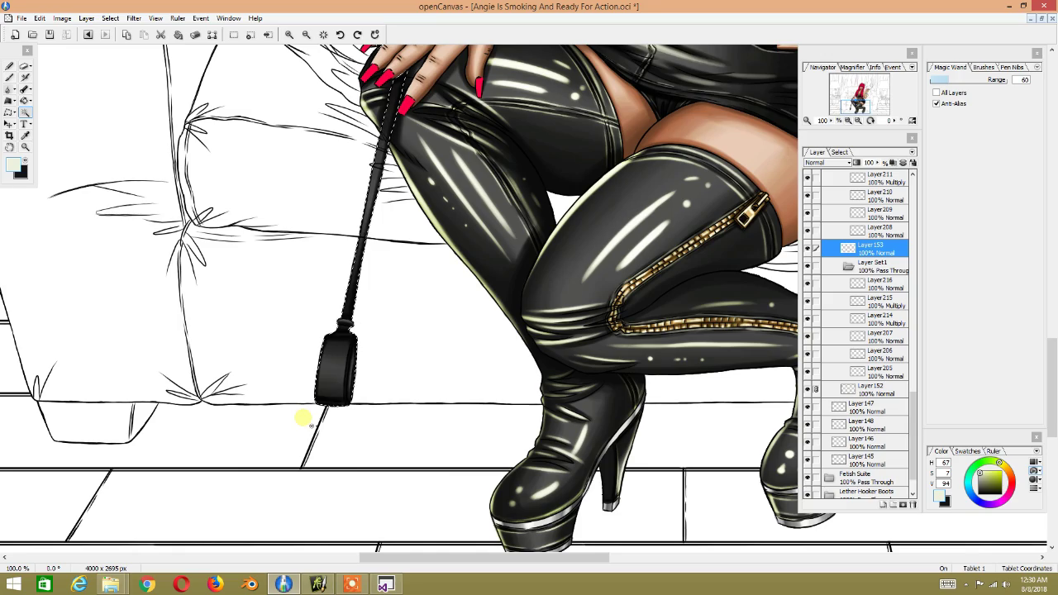
pyautogui.click(352, 422)
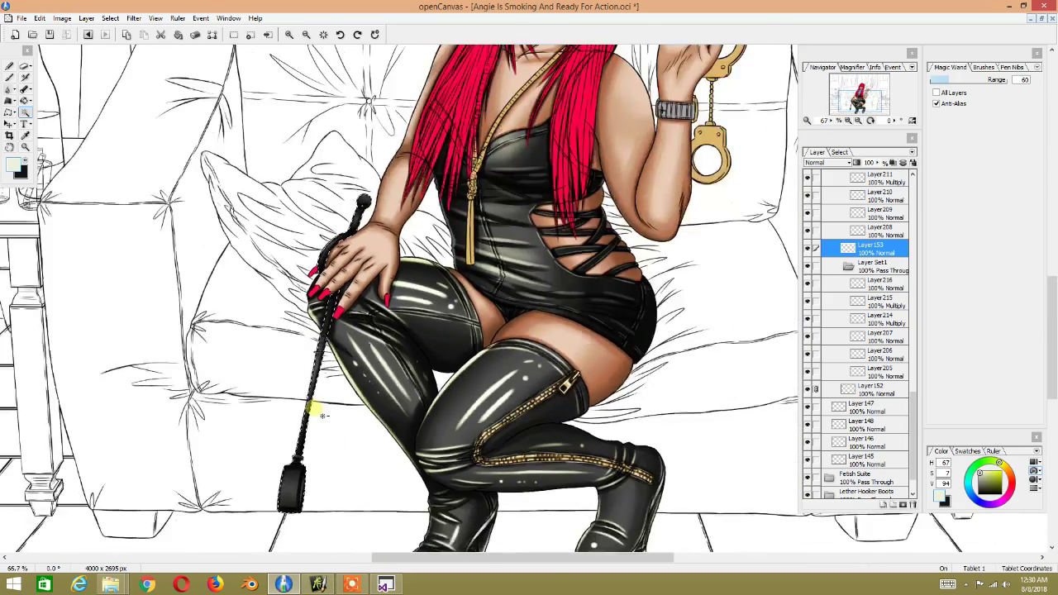
pyautogui.click(323, 416)
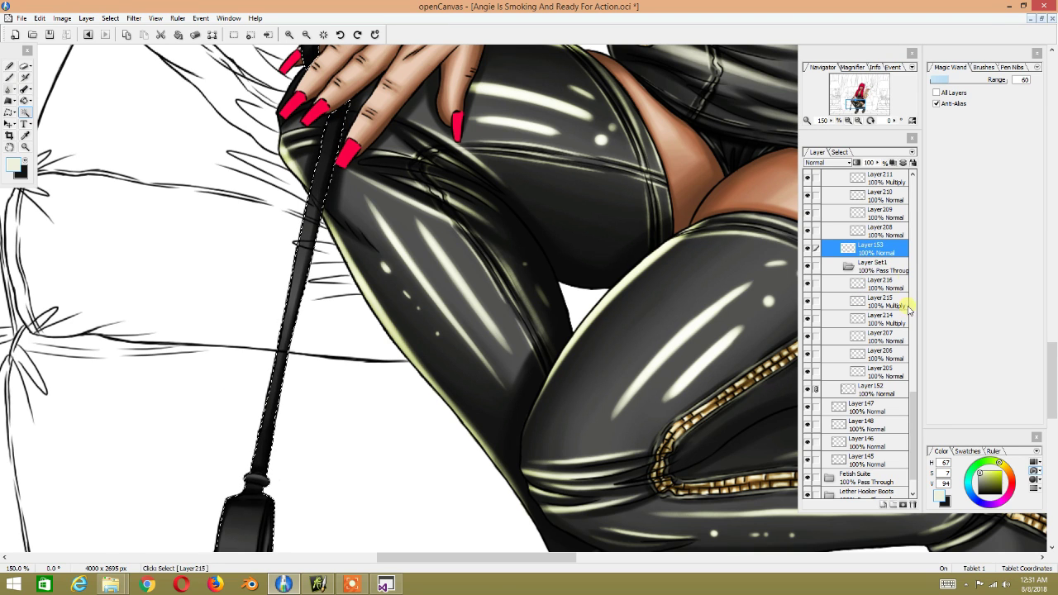
pyautogui.moveTo(913, 401); pyautogui.dragTo(893, 346)
# Step: On Layer217, undo a too-faint handle stroke and raise airbrush opacity to 30%
pyautogui.click(868, 302)
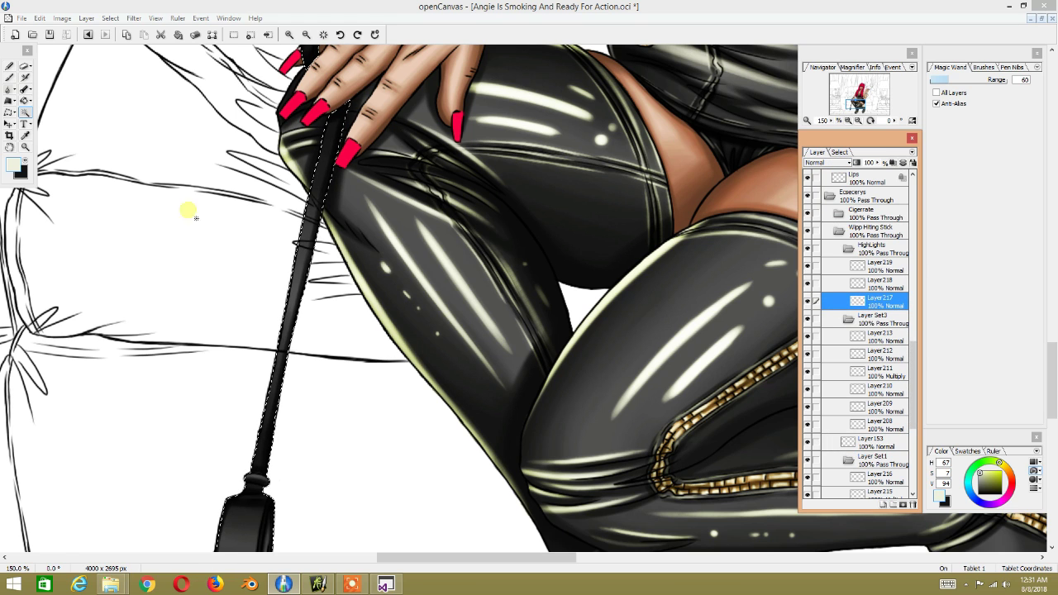
pyautogui.click(25, 77)
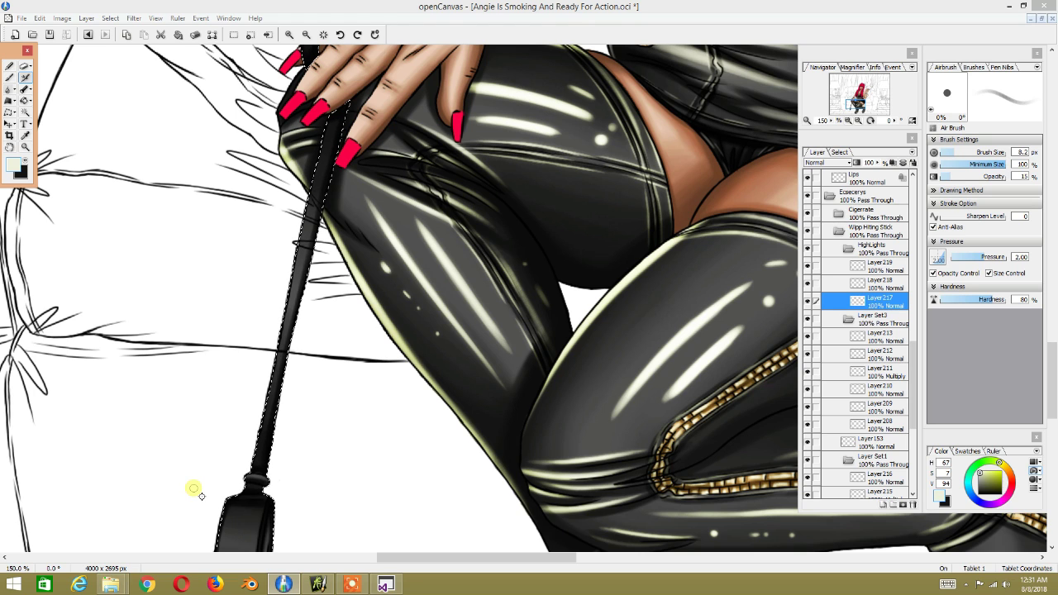
pyautogui.moveTo(267, 409); pyautogui.dragTo(282, 339)
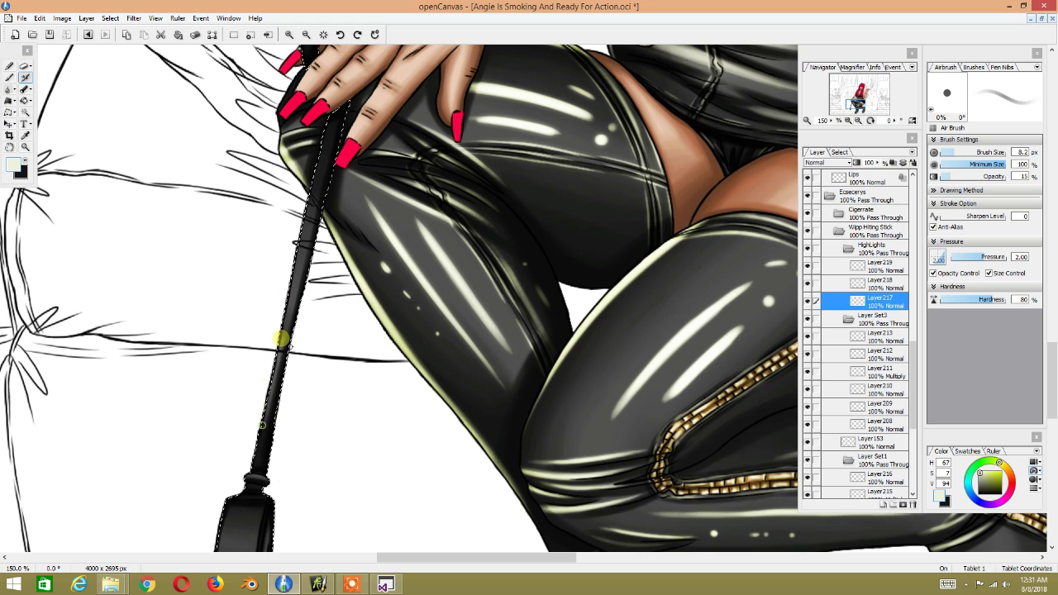
pyautogui.hotkey('ctrl', 'z')
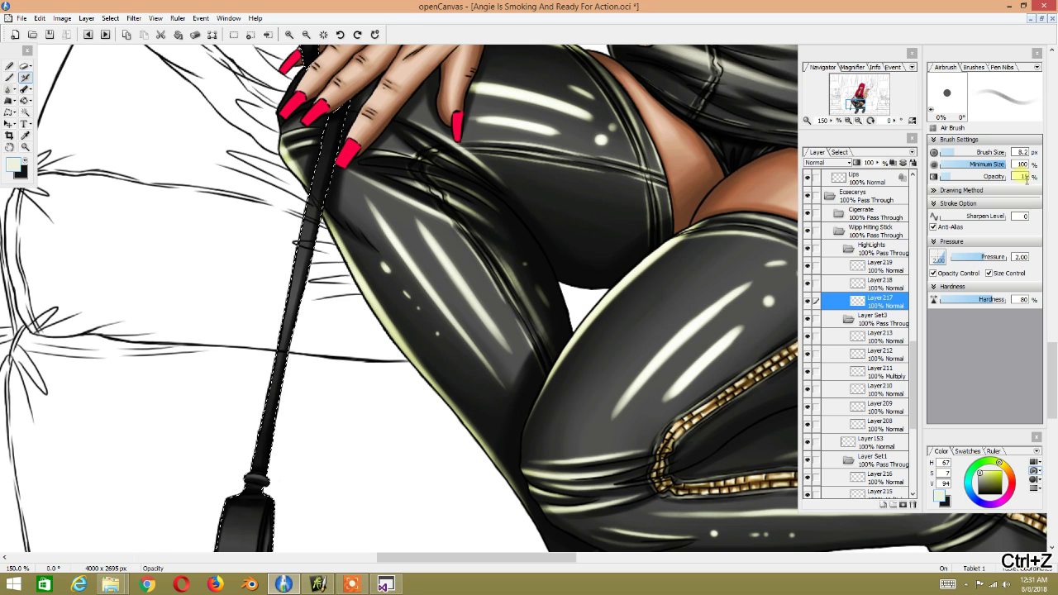
pyautogui.click(1024, 178)
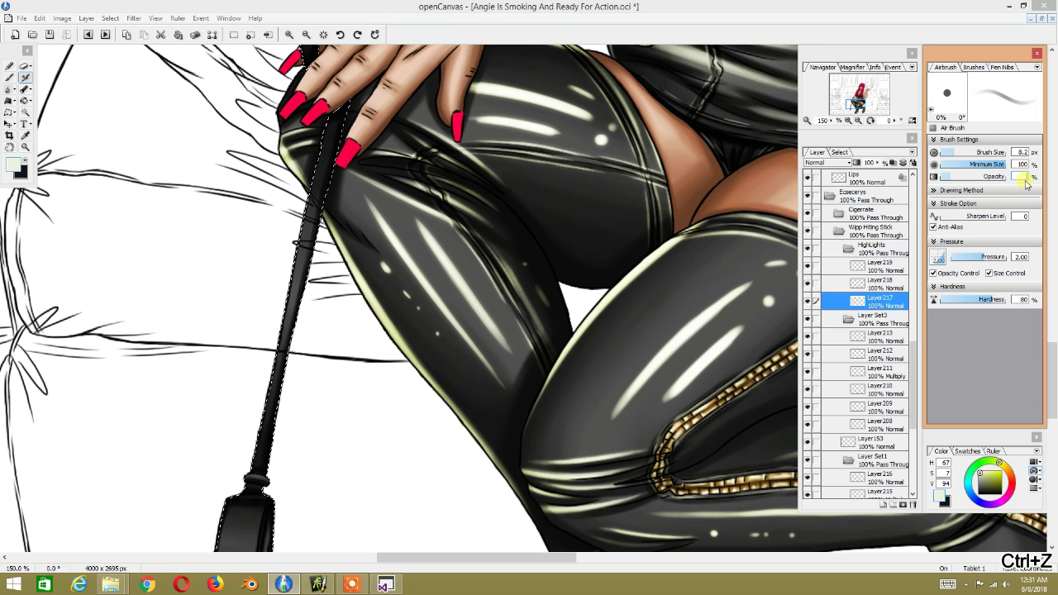
pyautogui.write('30')
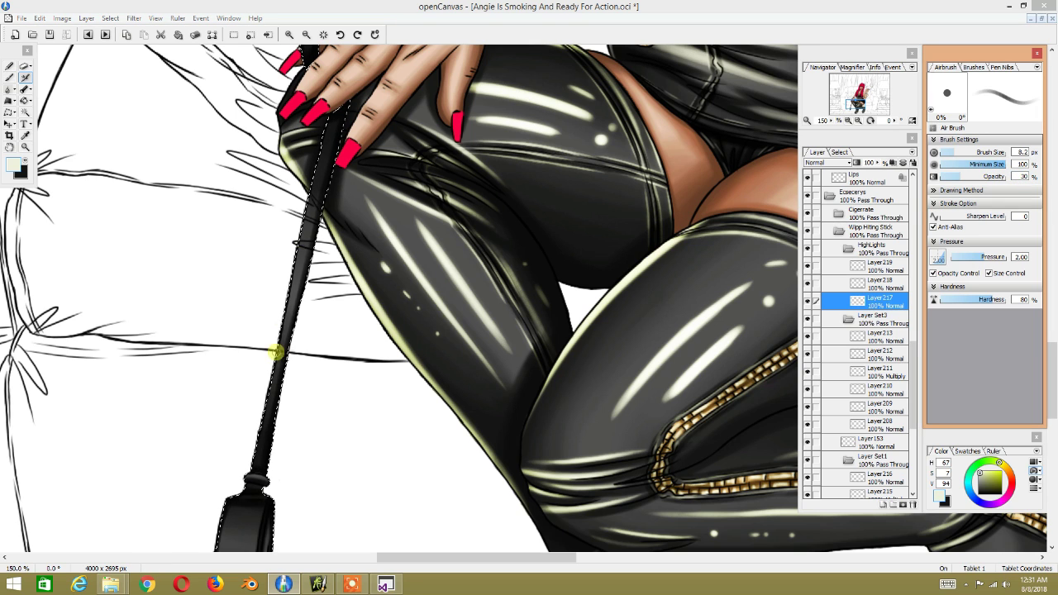
# Step: Paint highlight strokes up the crop shaft and along its edge with a smaller brush
pyautogui.moveTo(265, 411); pyautogui.dragTo(273, 358)
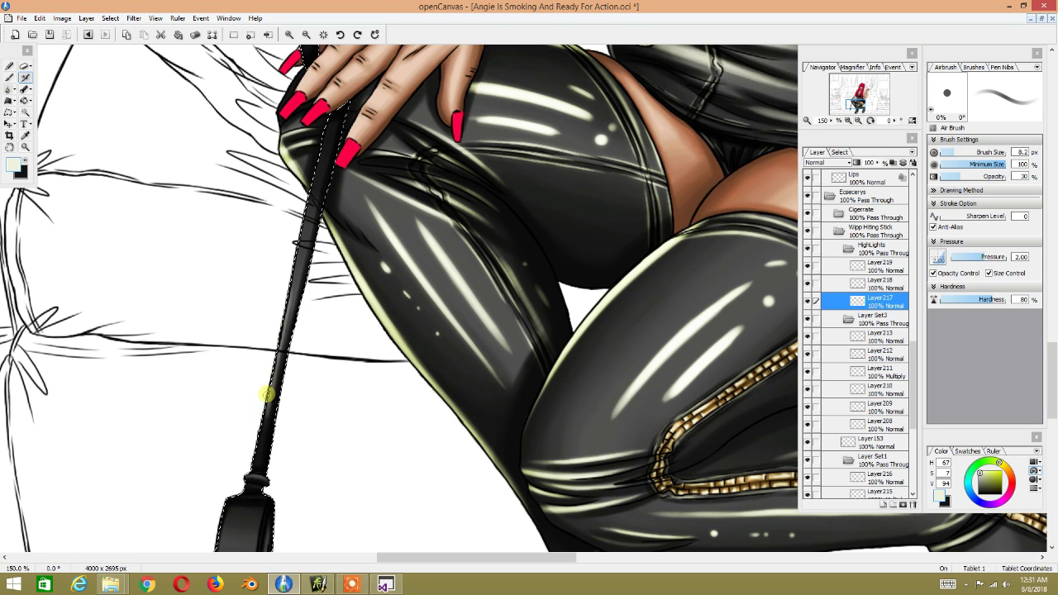
pyautogui.moveTo(306, 132); pyautogui.dragTo(311, 196)
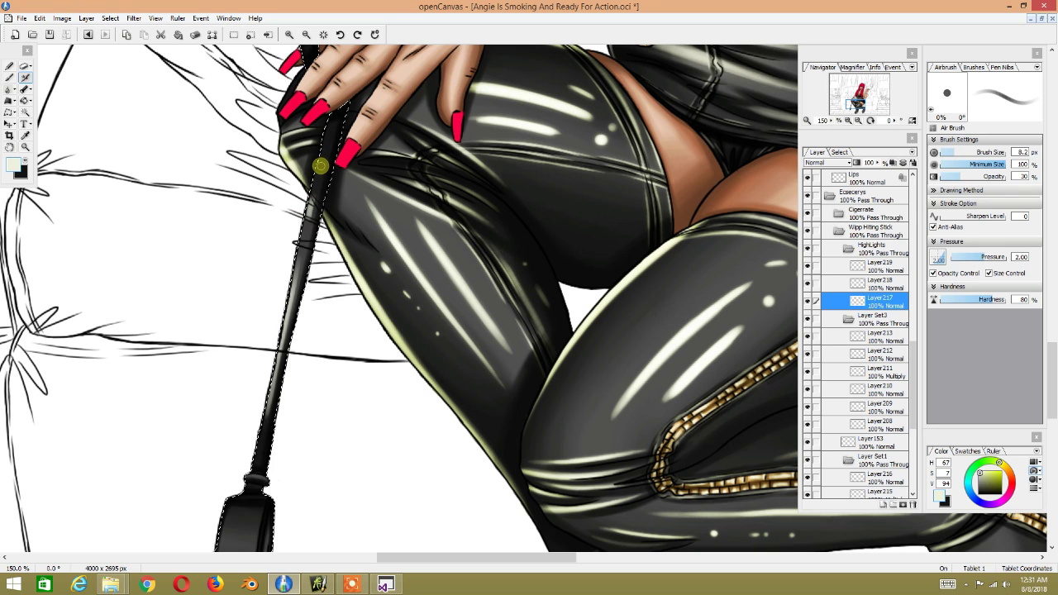
pyautogui.press('[')
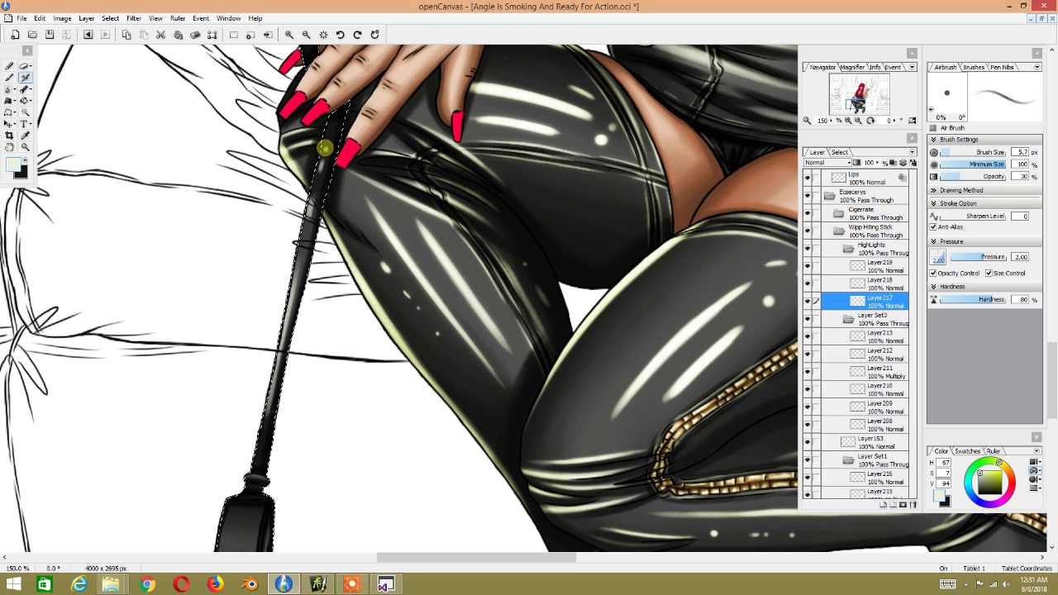
pyautogui.moveTo(413, 285)
pyautogui.mouseDown()
pyautogui.moveTo(444, 129)
pyautogui.moveTo(439, 229)
pyautogui.moveTo(406, 220)
pyautogui.moveTo(380, 273)
pyautogui.moveTo(372, 354)
pyautogui.mouseUp()
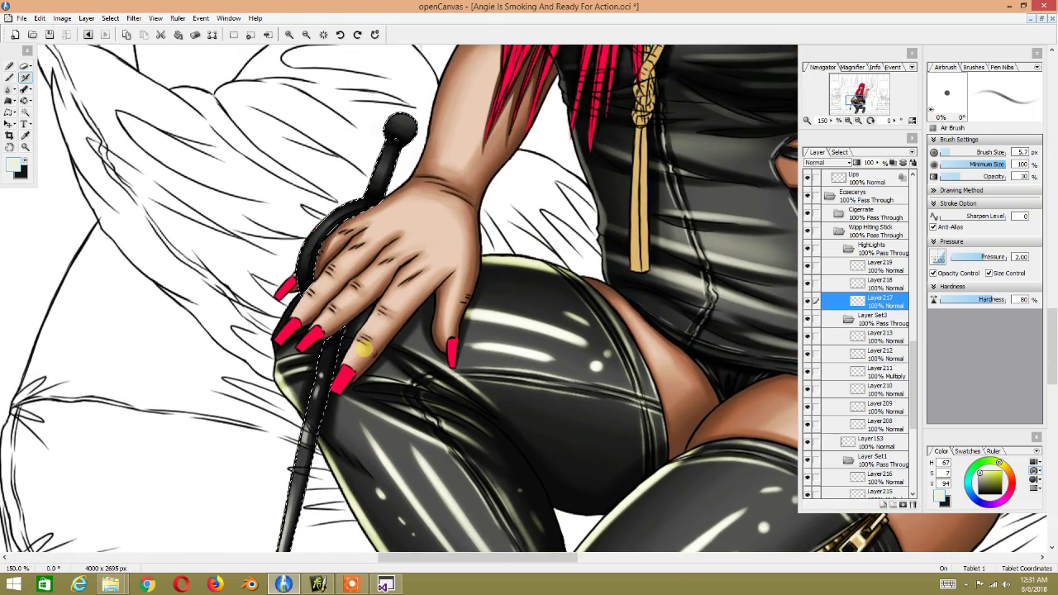
# Step: Airbrush highlights along the handle's upper curve and beside the fingers
pyautogui.scroll(2, 364, 348)
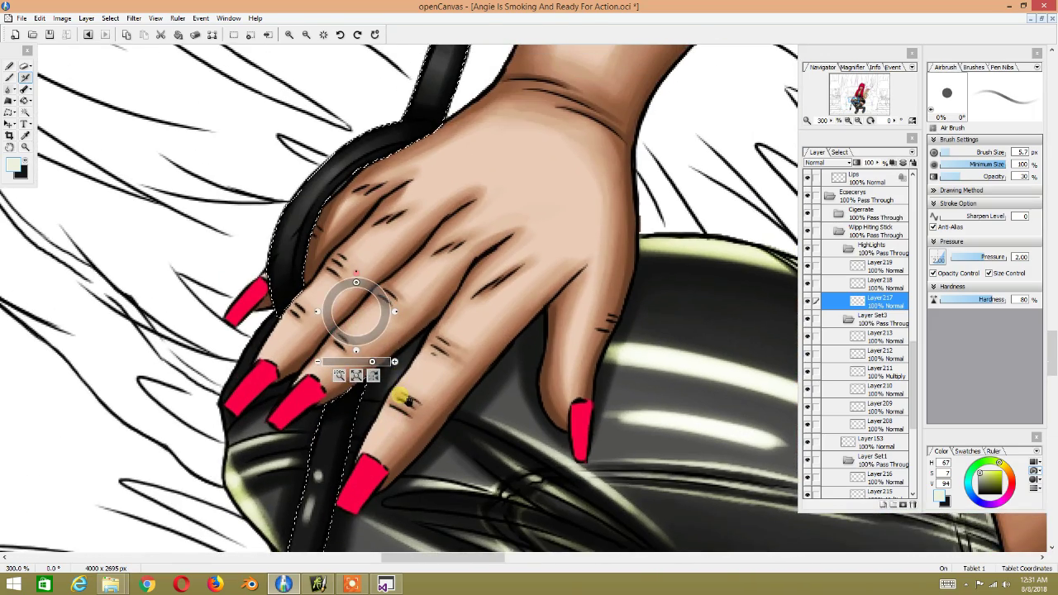
pyautogui.moveTo(400, 367); pyautogui.dragTo(377, 342)
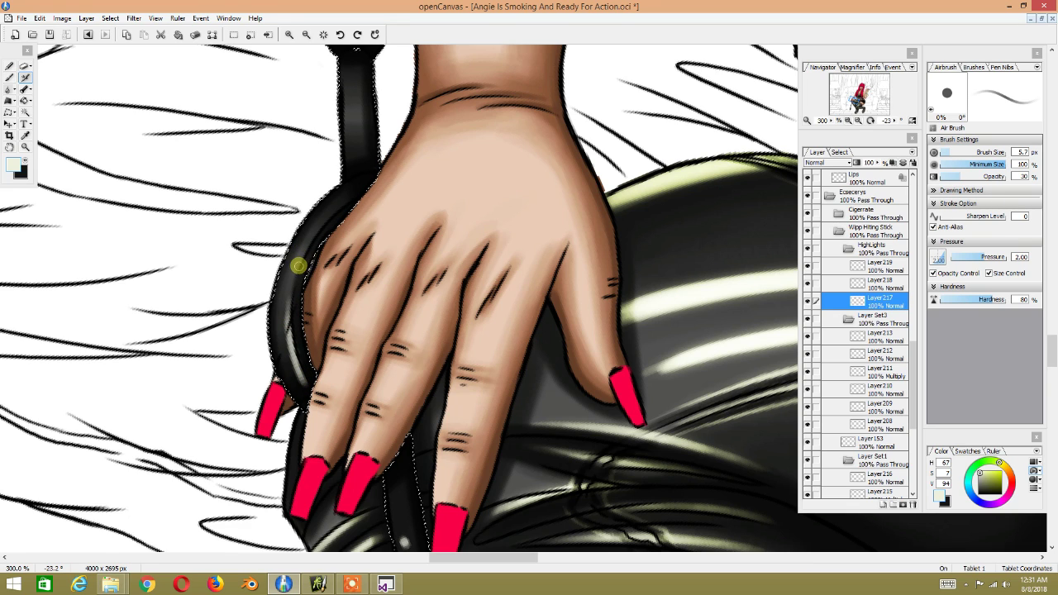
pyautogui.moveTo(354, 194); pyautogui.dragTo(294, 257)
pyautogui.moveTo(288, 376)
pyautogui.mouseDown()
pyautogui.moveTo(278, 314)
pyautogui.moveTo(281, 380)
pyautogui.moveTo(284, 268)
pyautogui.mouseUp()
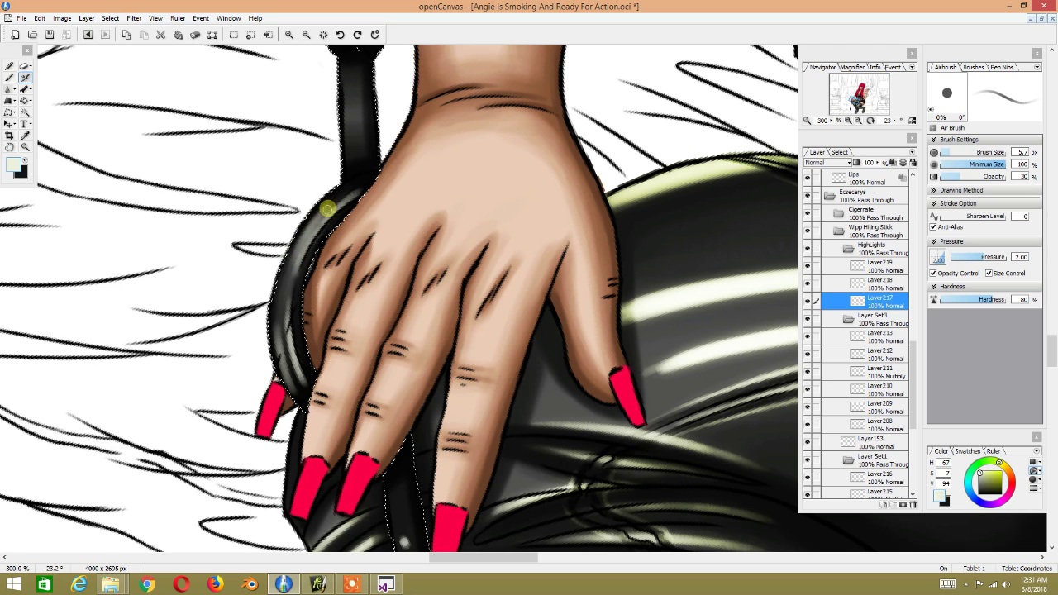
pyautogui.moveTo(352, 151); pyautogui.dragTo(359, 290)
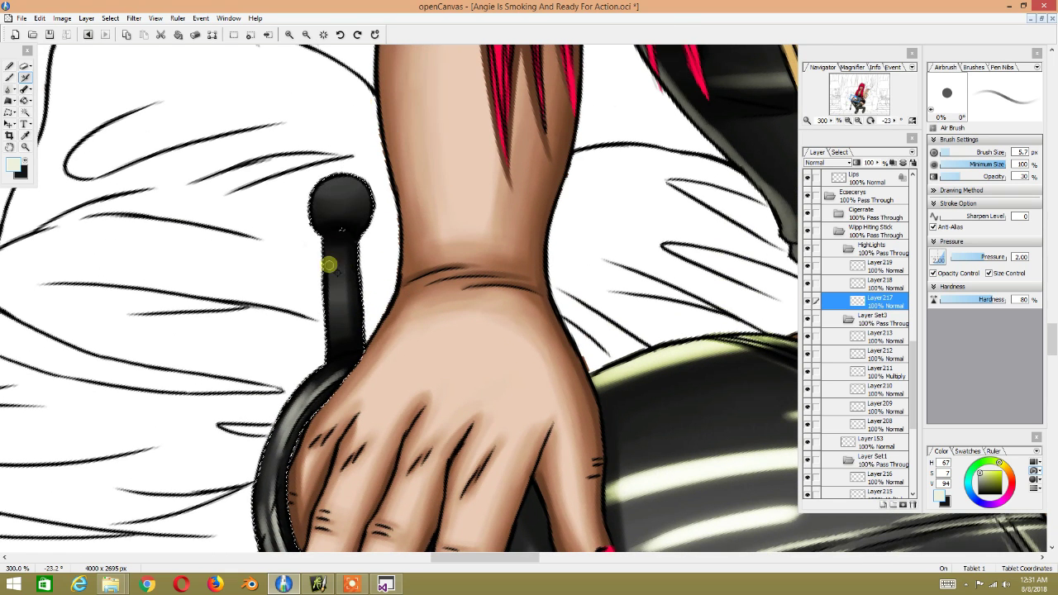
# Step: Rotate and flip the view around the handle knob, resizing the airbrush down to 4.9 px
pyautogui.press(']')
pyautogui.press(']')
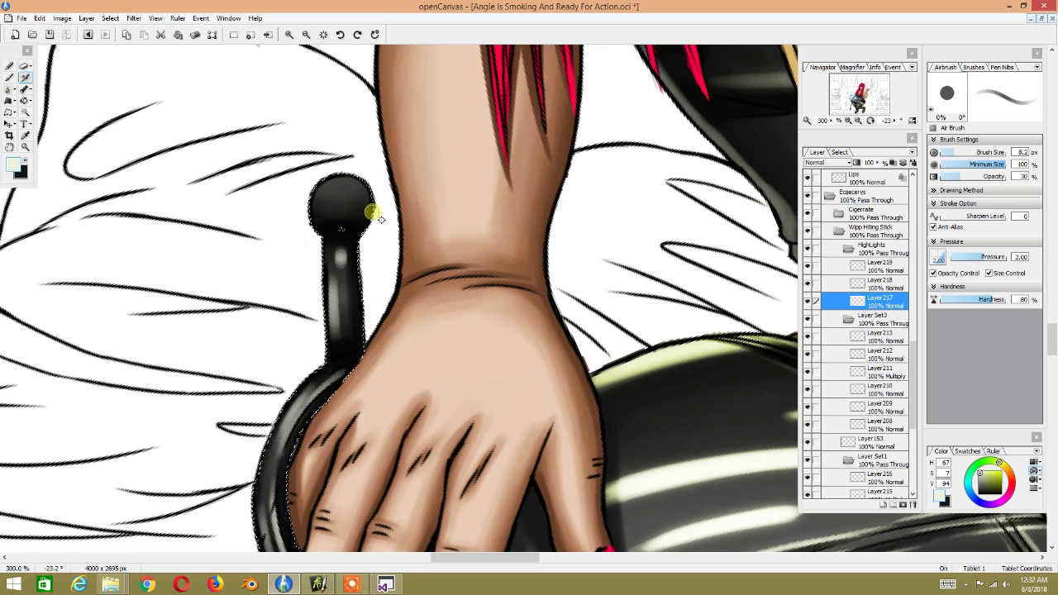
pyautogui.moveTo(360, 167)
pyautogui.mouseDown()
pyautogui.moveTo(343, 188)
pyautogui.moveTo(432, 361)
pyautogui.mouseUp()
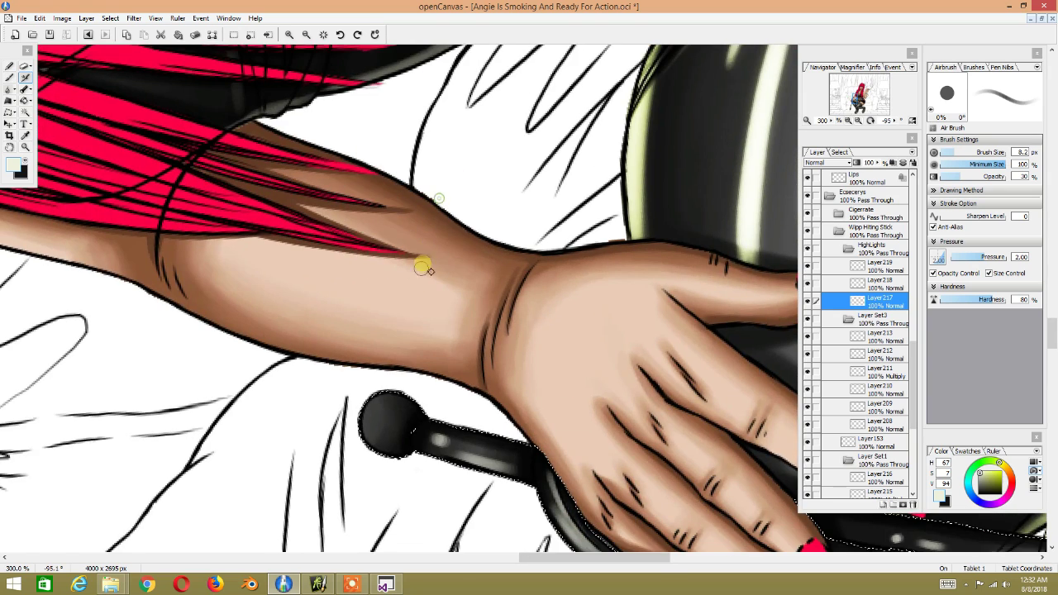
pyautogui.click(415, 412)
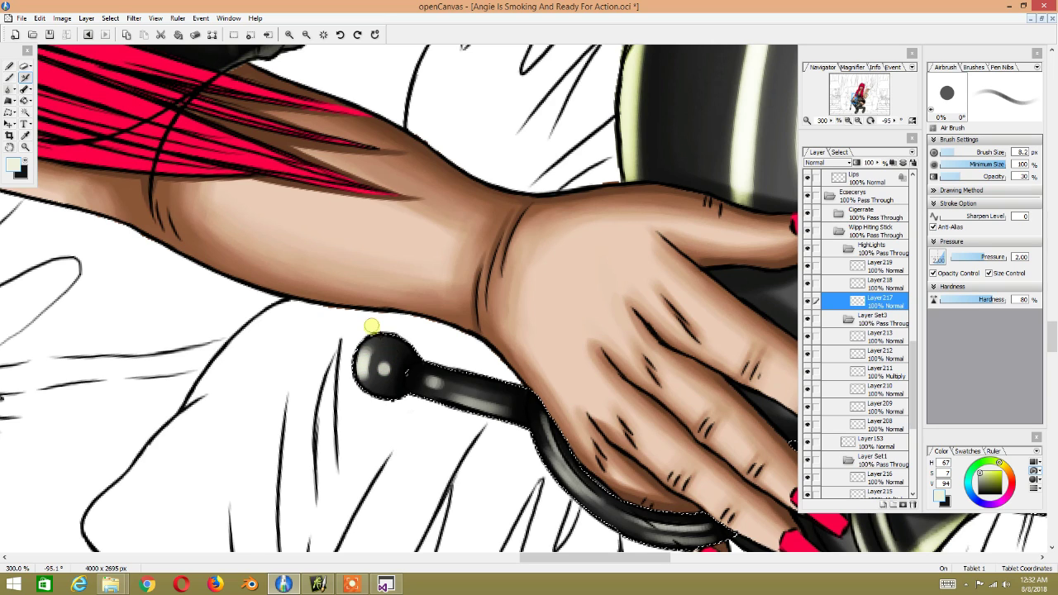
pyautogui.press('[')
pyautogui.press('[')
pyautogui.press('[')
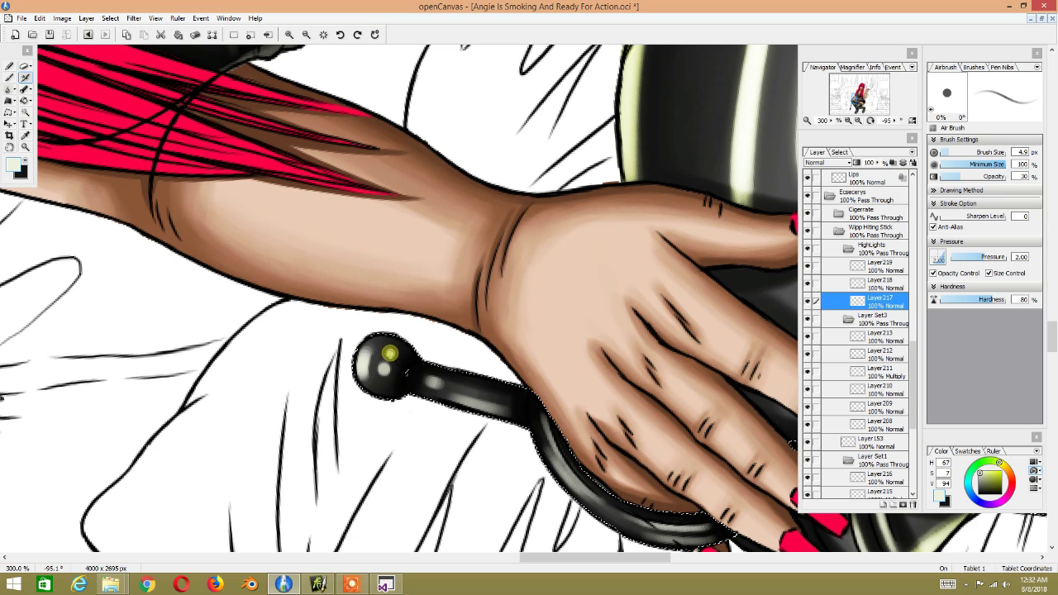
pyautogui.keyDown('alt'); pyautogui.click(376, 356); pyautogui.keyUp('alt')
pyautogui.keyDown('alt'); pyautogui.click(377, 357); pyautogui.keyUp('alt')
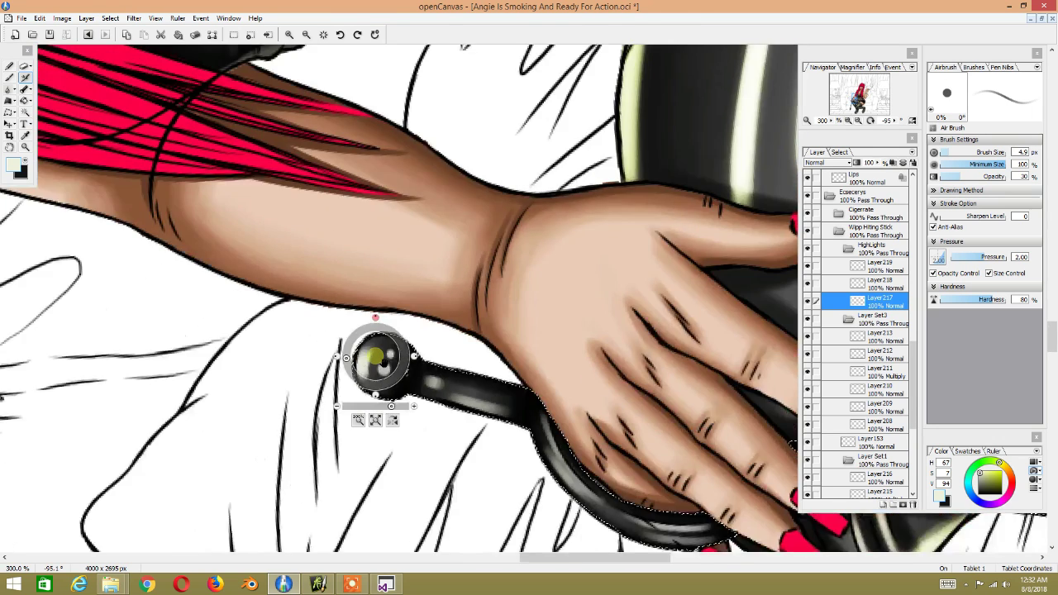
pyautogui.moveTo(385, 482)
pyautogui.mouseDown()
pyautogui.moveTo(397, 326)
pyautogui.moveTo(484, 265)
pyautogui.moveTo(472, 355)
pyautogui.moveTo(494, 318)
pyautogui.moveTo(489, 347)
pyautogui.mouseUp()
pyautogui.scroll(1, 489, 348)
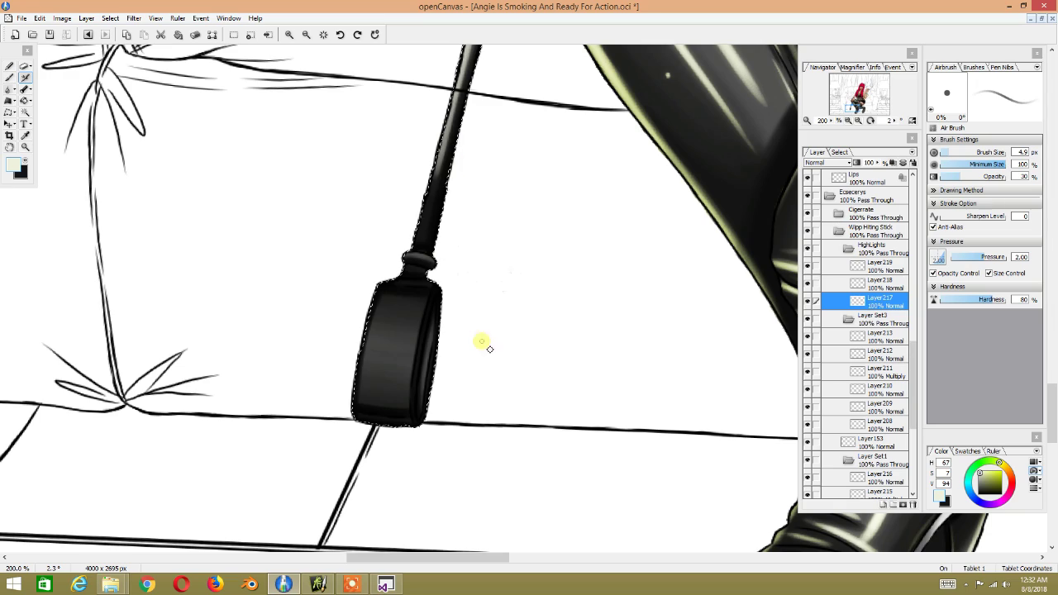
# Step: Zoom in on the crop tip and paint a highlight along its ring
pyautogui.moveTo(462, 182)
pyautogui.mouseDown()
pyautogui.moveTo(520, 149)
pyautogui.moveTo(416, 185)
pyautogui.moveTo(473, 204)
pyautogui.mouseUp()
pyautogui.moveTo(483, 146)
pyautogui.mouseDown()
pyautogui.moveTo(472, 135)
pyautogui.moveTo(417, 161)
pyautogui.mouseUp()
pyautogui.moveTo(607, 236); pyautogui.dragTo(276, 90)
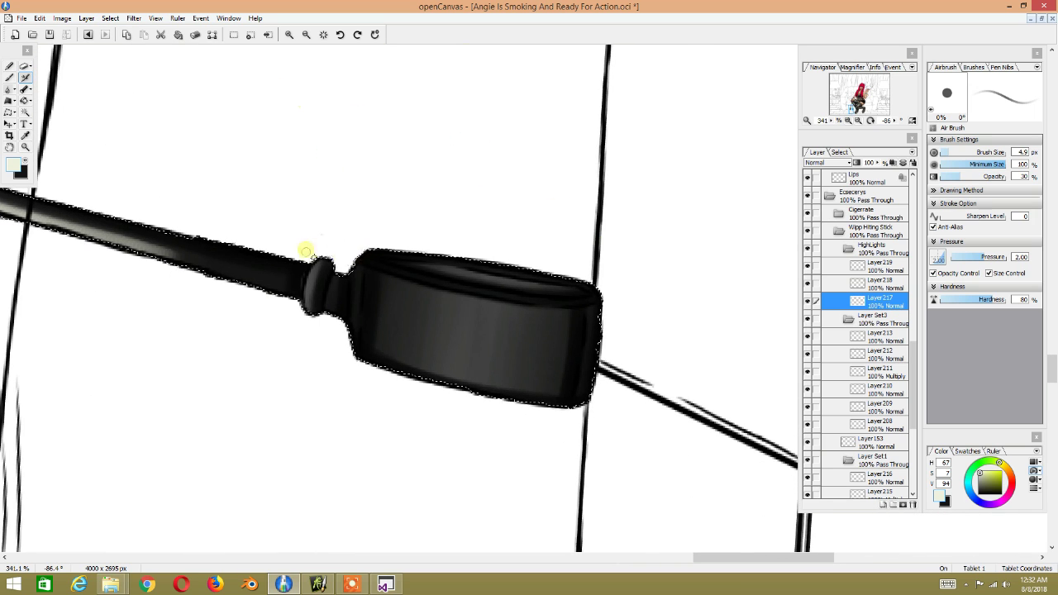
pyautogui.moveTo(309, 294)
pyautogui.mouseDown()
pyautogui.moveTo(314, 276)
pyautogui.moveTo(308, 308)
pyautogui.moveTo(323, 291)
pyautogui.mouseUp()
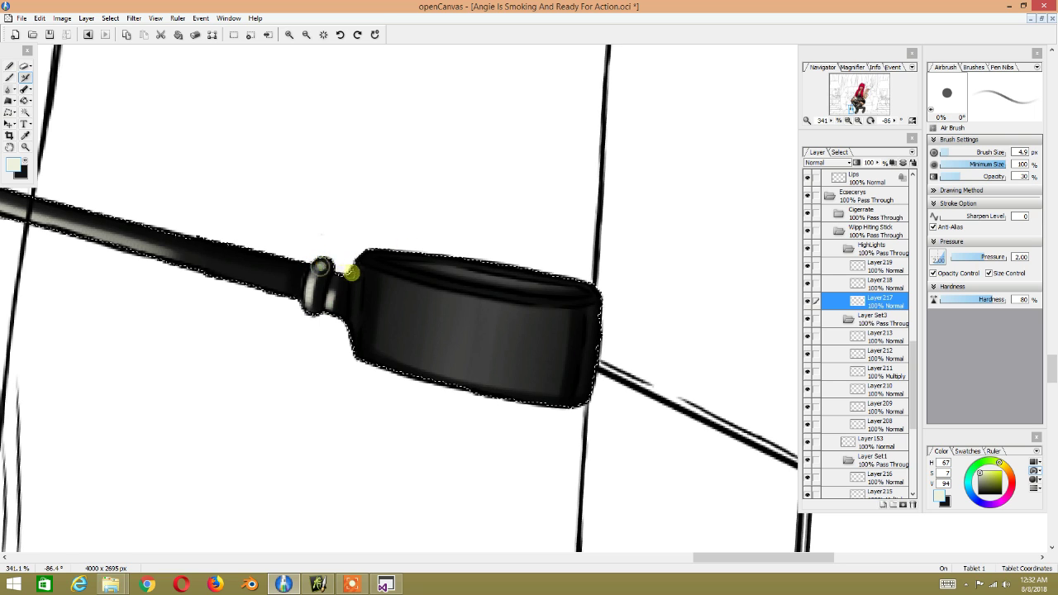
# Step: Paint highlights on the tip's flap, dismissing the low-memory undo warning
pyautogui.hotkey('alt', 'space')
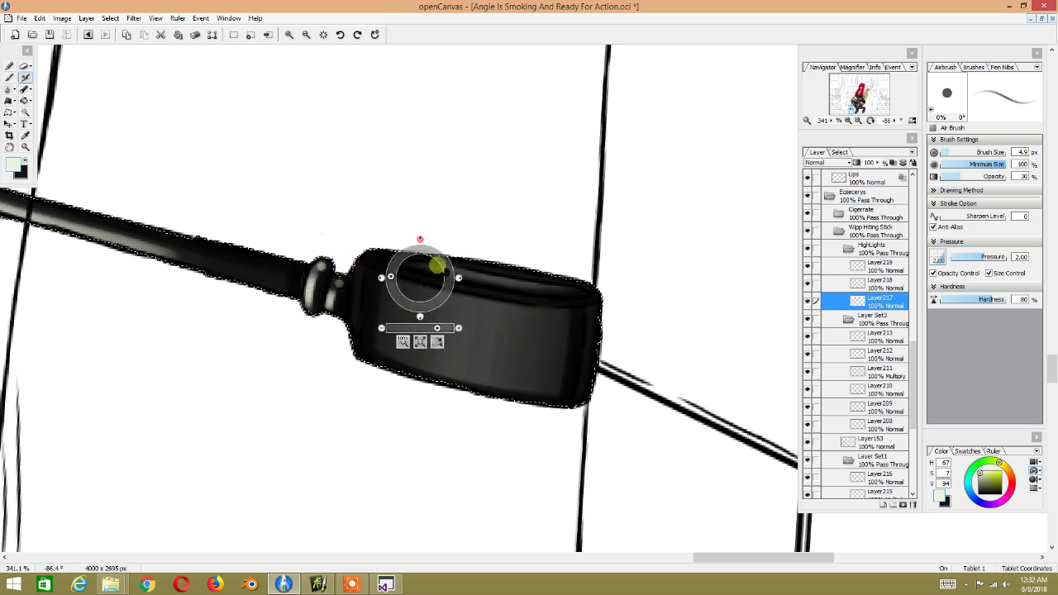
pyautogui.moveTo(339, 281)
pyautogui.mouseDown()
pyautogui.moveTo(666, 366)
pyautogui.moveTo(477, 373)
pyautogui.moveTo(408, 442)
pyautogui.mouseUp()
pyautogui.moveTo(333, 328); pyautogui.dragTo(323, 307)
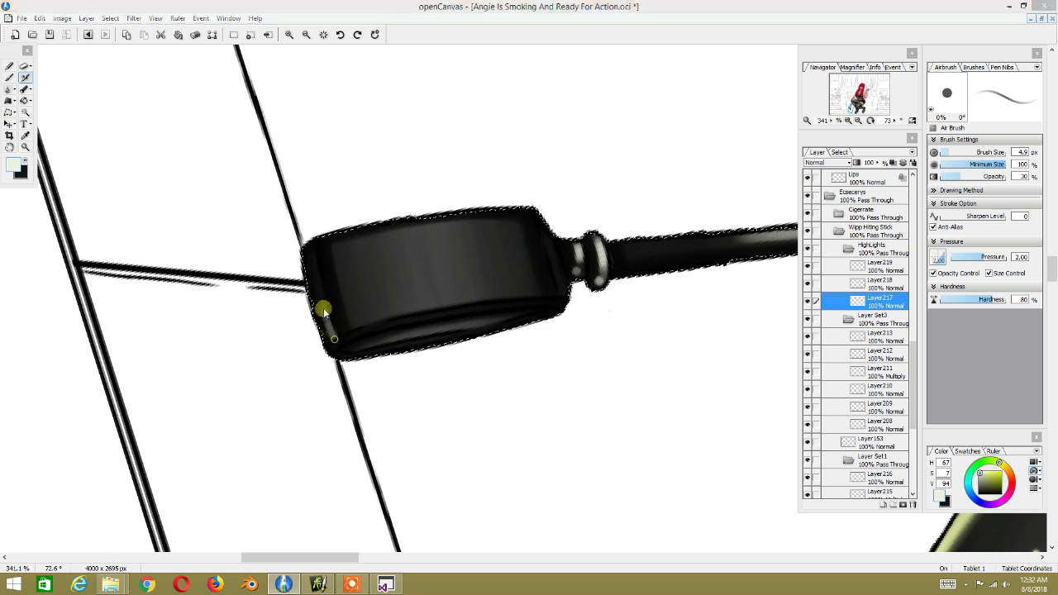
pyautogui.click(630, 331)
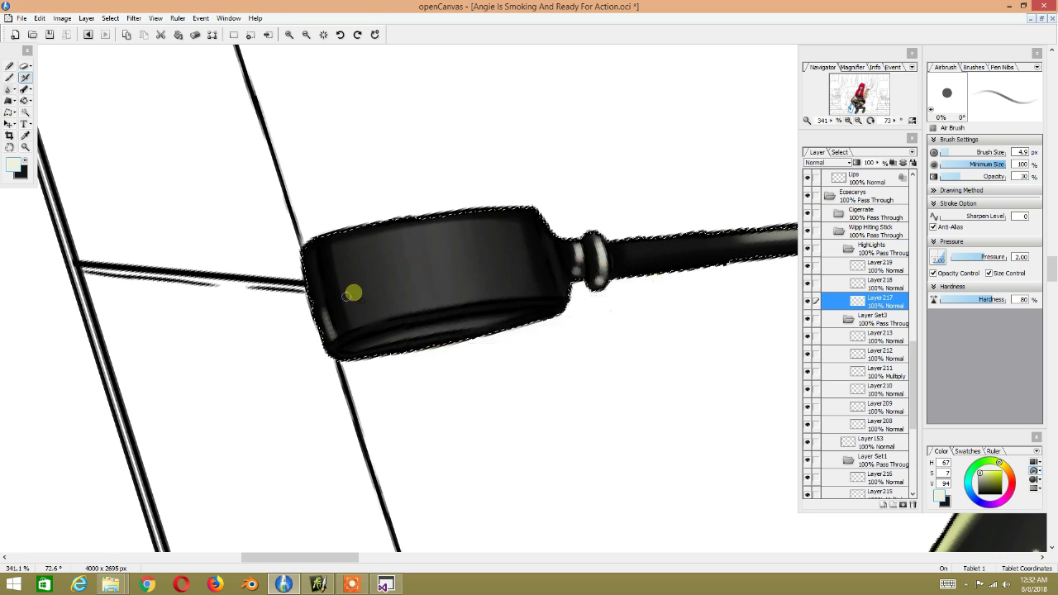
pyautogui.moveTo(325, 335); pyautogui.dragTo(324, 310)
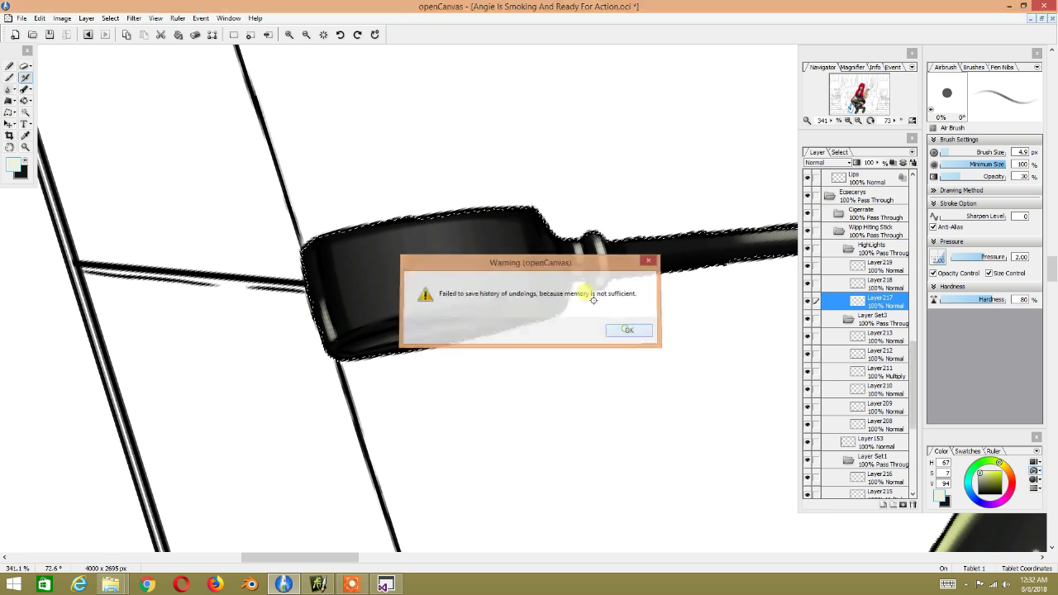
# Step: Add a thin highlight on the flap edge, clearing each undo warning, then zoom out to review
pyautogui.click(630, 330)
pyautogui.moveTo(317, 272); pyautogui.dragTo(316, 267)
pyautogui.click(630, 330)
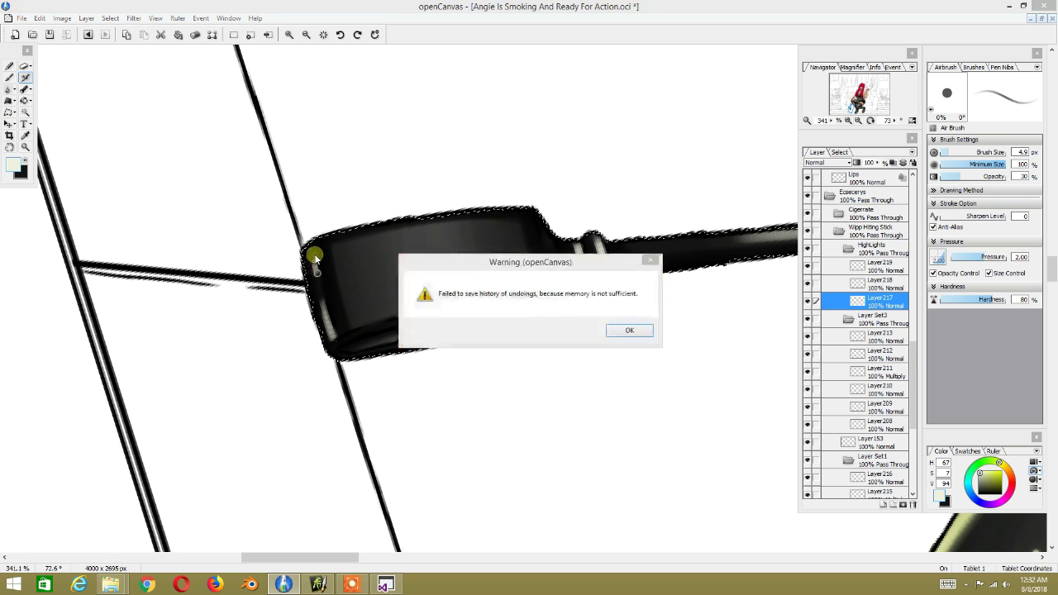
pyautogui.click(630, 330)
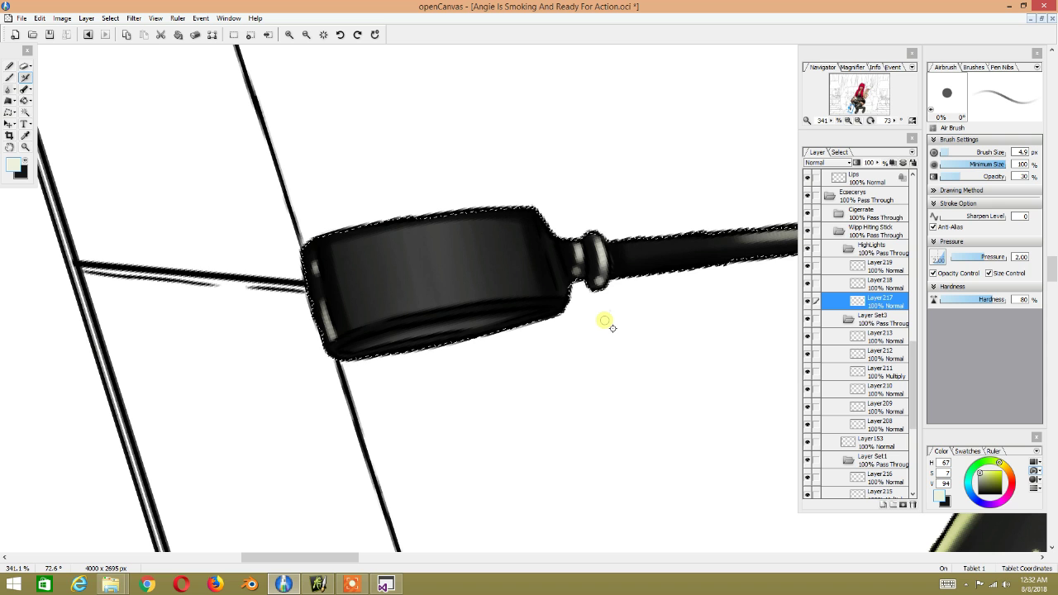
pyautogui.scroll(1, 450, 381)
pyautogui.scroll(1, 451, 379)
pyautogui.scroll(-4, 452, 379)
pyautogui.scroll(-1, 452, 379)
pyautogui.scroll(-1, 452, 380)
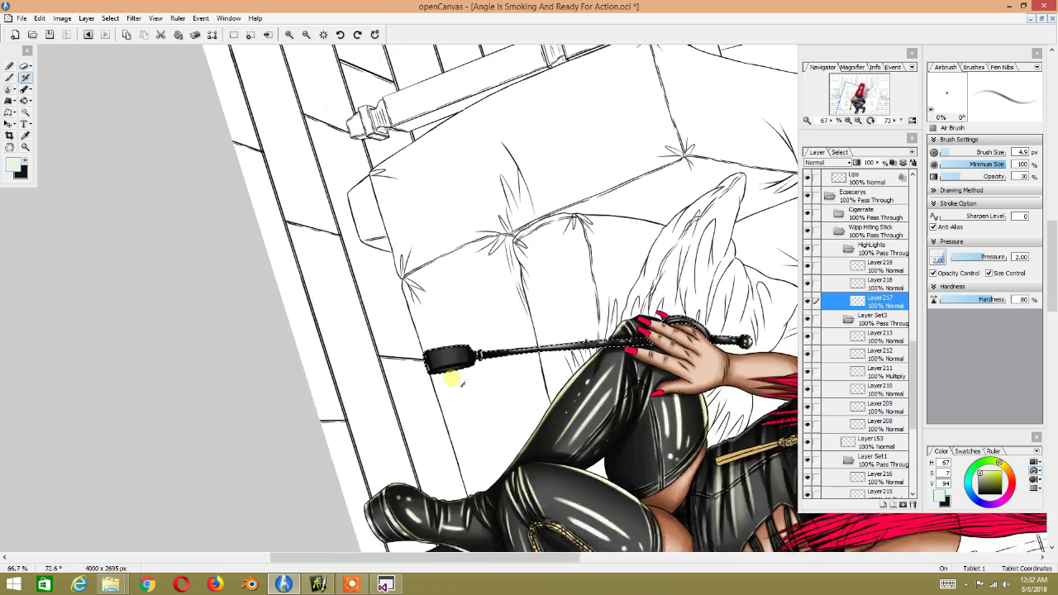
pyautogui.scroll(1, 461, 382)
pyautogui.scroll(1, 460, 383)
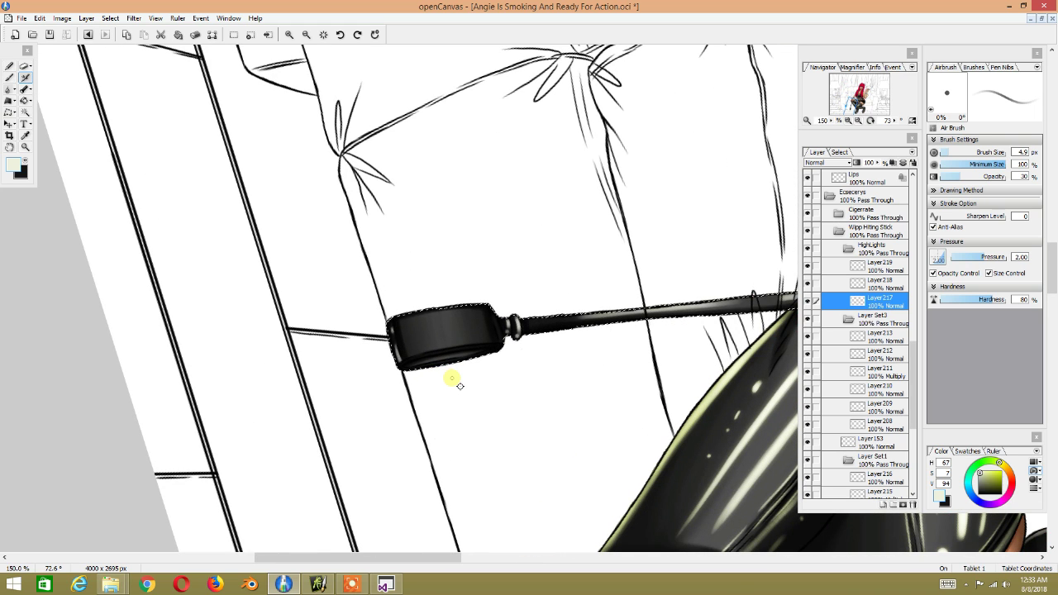
pyautogui.click(352, 584)
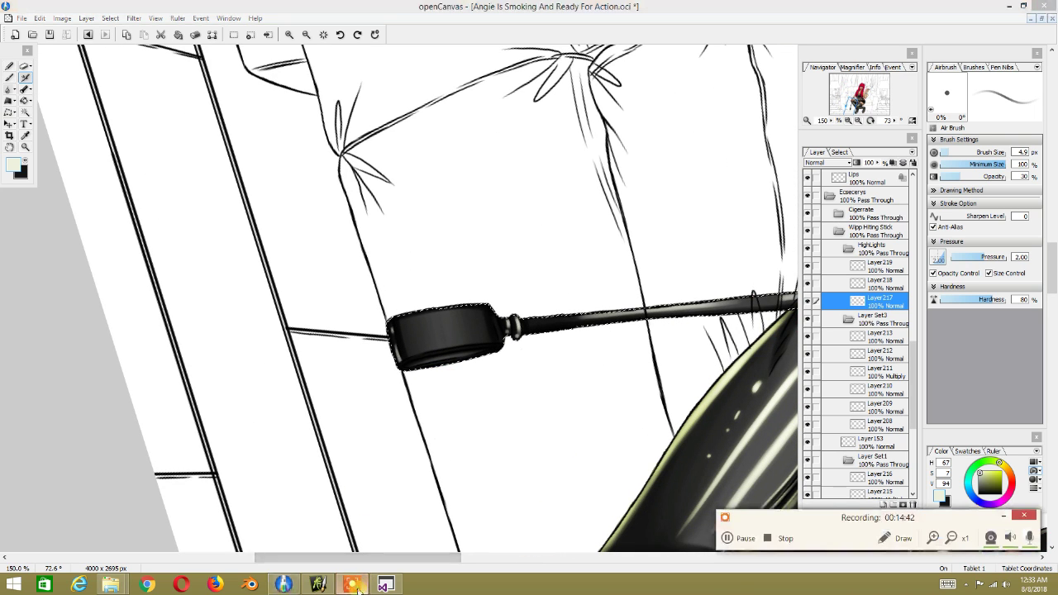
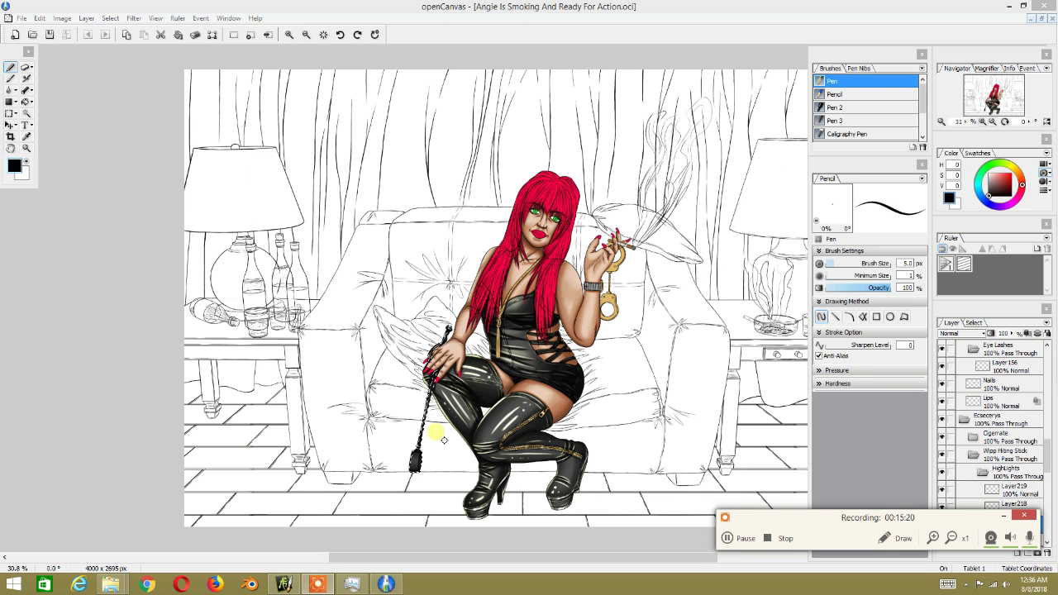
# Step: Zoom in to 400% on the whip's black tip
pyautogui.middleClick(416, 461)
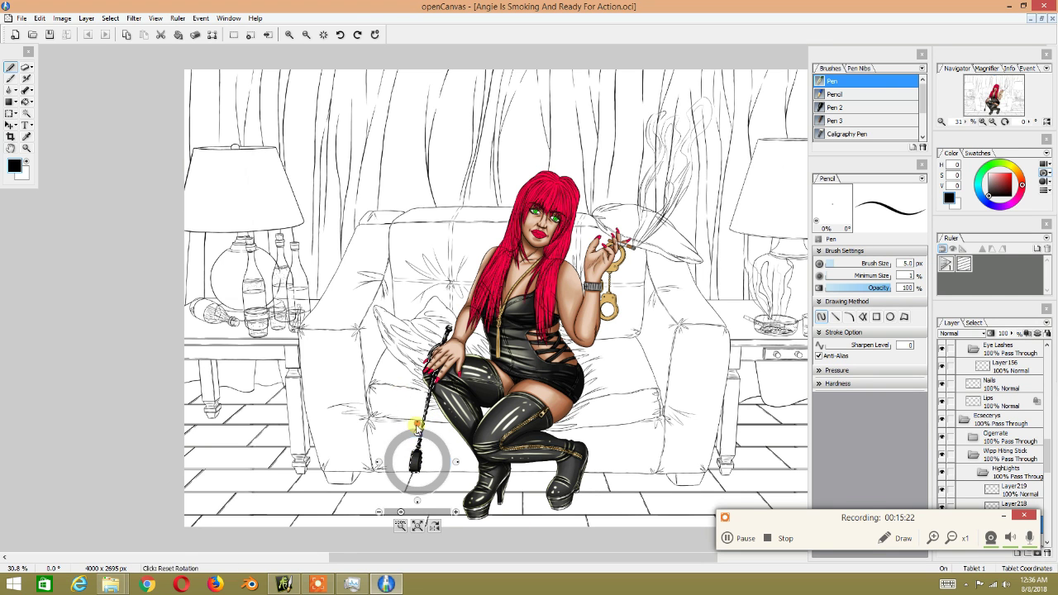
pyautogui.moveTo(418, 426); pyautogui.dragTo(420, 399)
pyautogui.scroll(3, 420, 400)
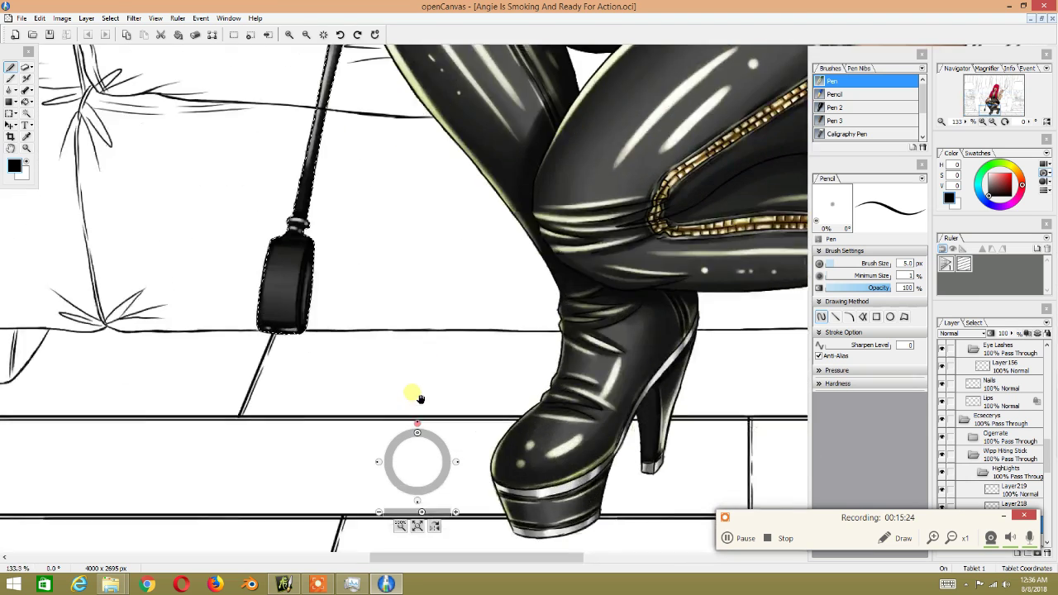
pyautogui.scroll(1, 250, 373)
pyautogui.scroll(1, 260, 364)
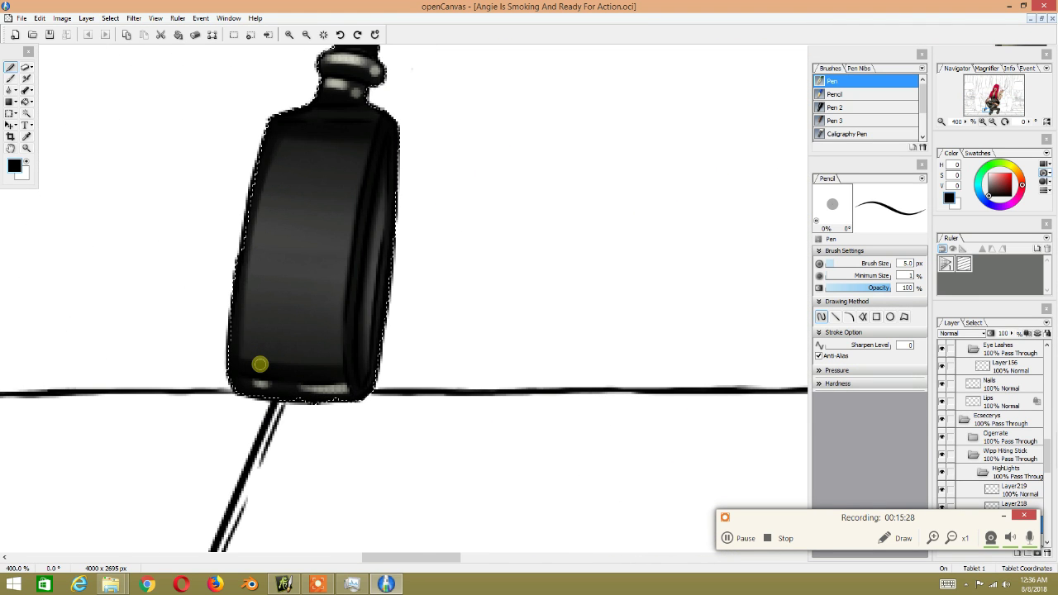
pyautogui.moveTo(888, 518)
pyautogui.mouseDown()
pyautogui.moveTo(752, 454)
pyautogui.moveTo(706, 406)
pyautogui.mouseUp()
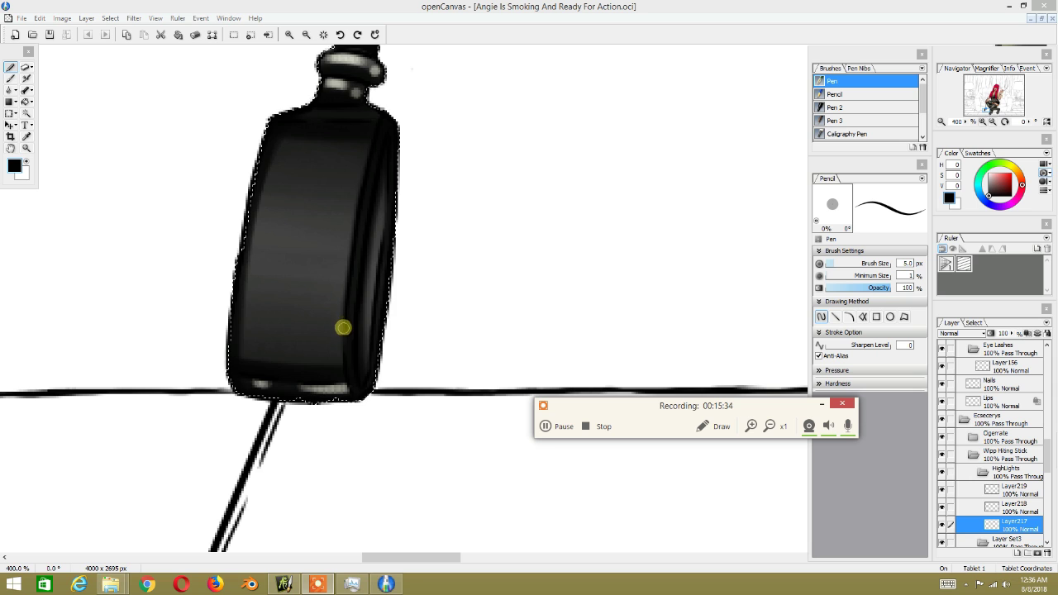
# Step: Enlarge the pen to 7.5 px and undo the stray trial strokes on the tip's right edge
pyautogui.press(']')
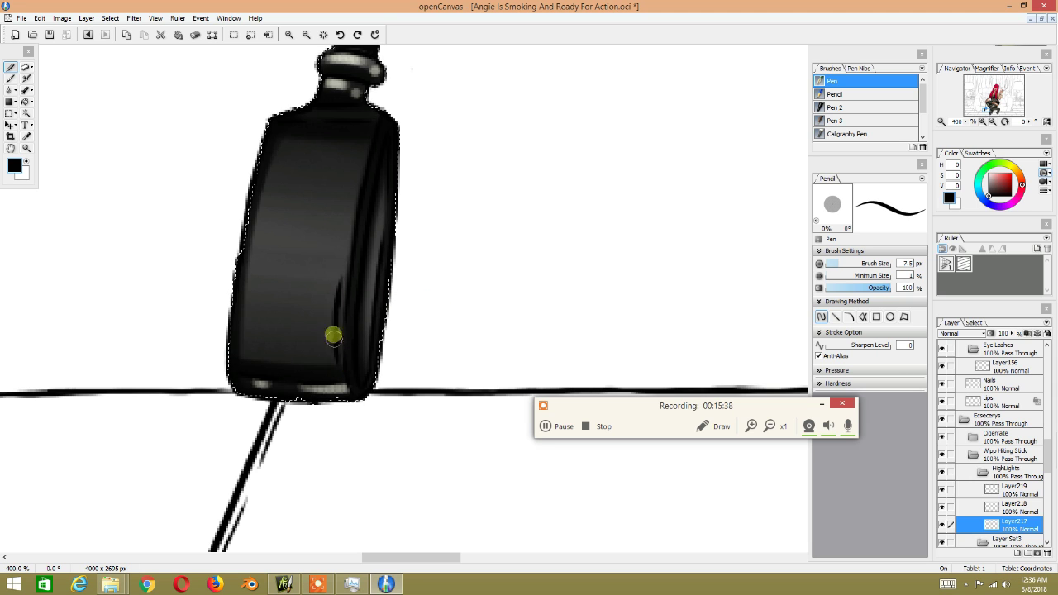
pyautogui.hotkey('ctrl', 'z')
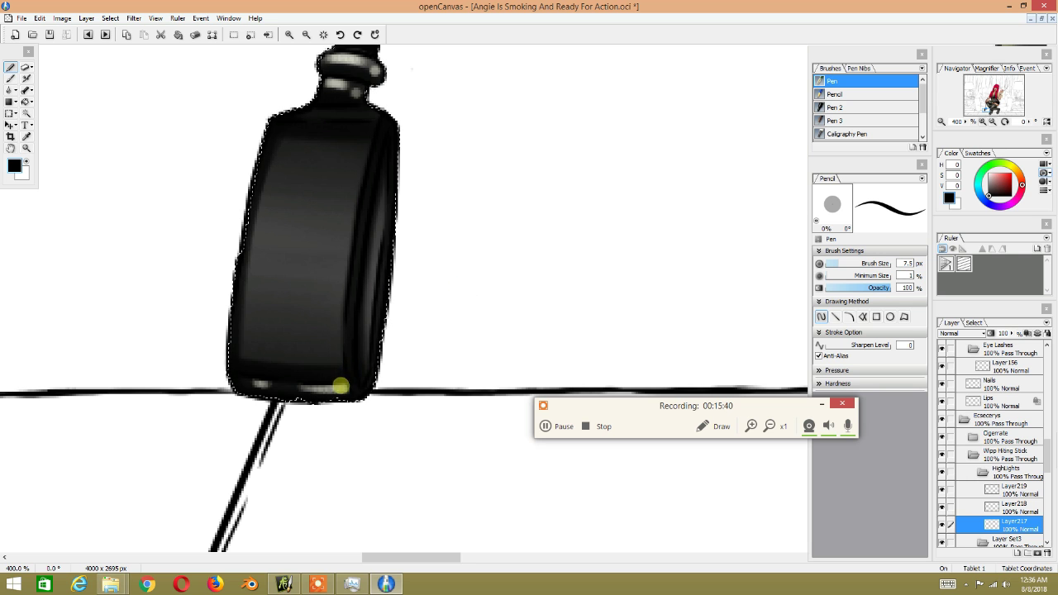
pyautogui.moveTo(686, 113)
pyautogui.mouseDown()
pyautogui.moveTo(570, 135)
pyautogui.moveTo(439, 241)
pyautogui.moveTo(444, 386)
pyautogui.moveTo(567, 207)
pyautogui.moveTo(521, 281)
pyautogui.moveTo(541, 125)
pyautogui.mouseUp()
pyautogui.moveTo(288, 373); pyautogui.dragTo(297, 207)
pyautogui.hotkey('ctrl', 'z')
pyautogui.hotkey('ctrl', 'z')
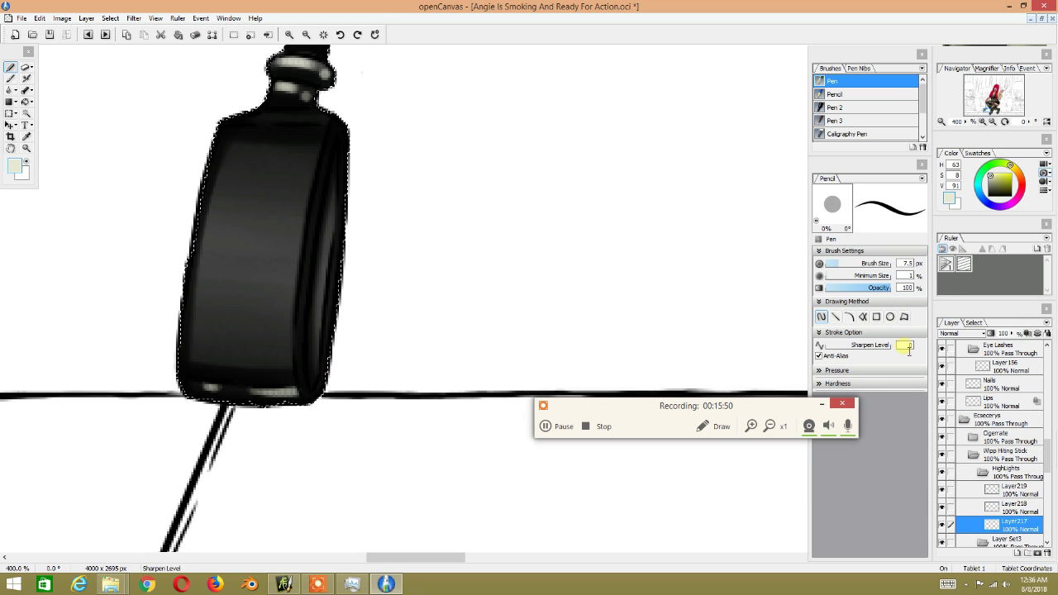
# Step: Set the pen to Hardness 80 and Opacity 30, undoing a too-bright test stroke
pyautogui.click(863, 374)
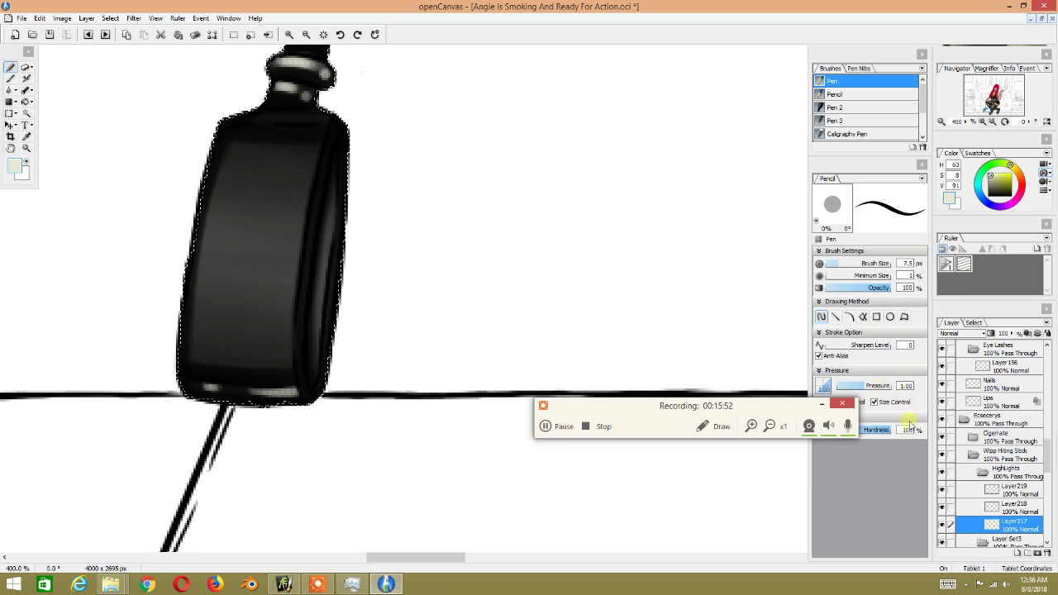
pyautogui.click(911, 429)
pyautogui.write('80')
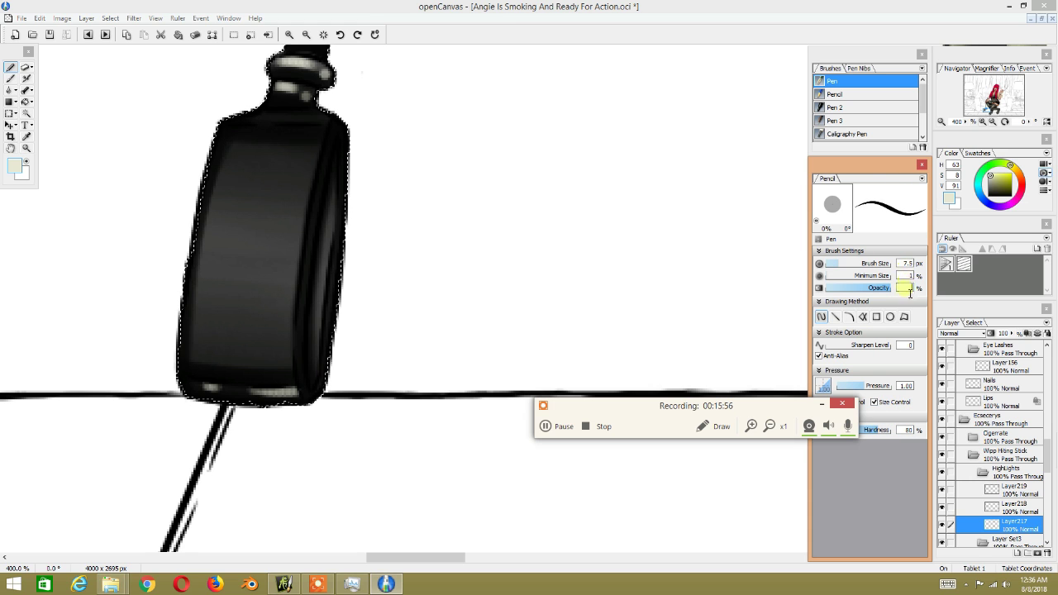
pyautogui.write('3')
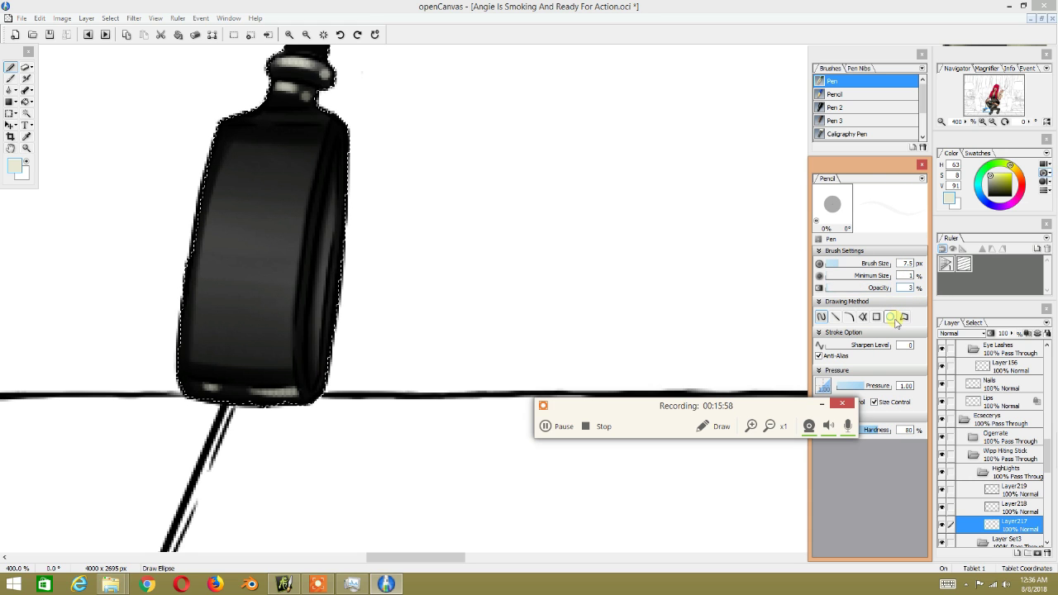
pyautogui.press('BackSpace')
pyautogui.write('50')
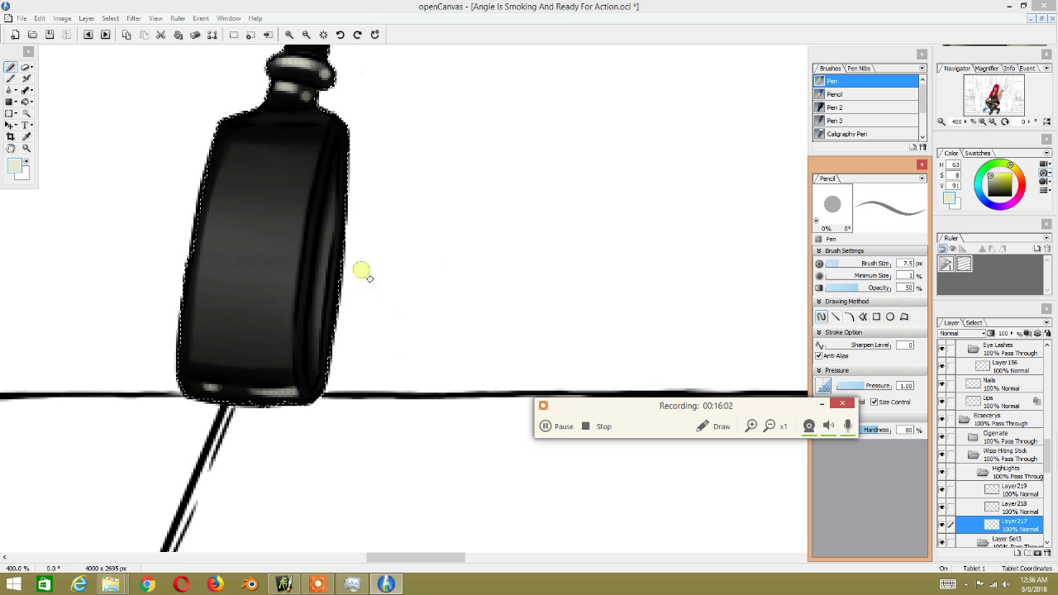
pyautogui.moveTo(288, 377)
pyautogui.mouseDown()
pyautogui.moveTo(288, 282)
pyautogui.moveTo(288, 295)
pyautogui.moveTo(315, 145)
pyautogui.mouseUp()
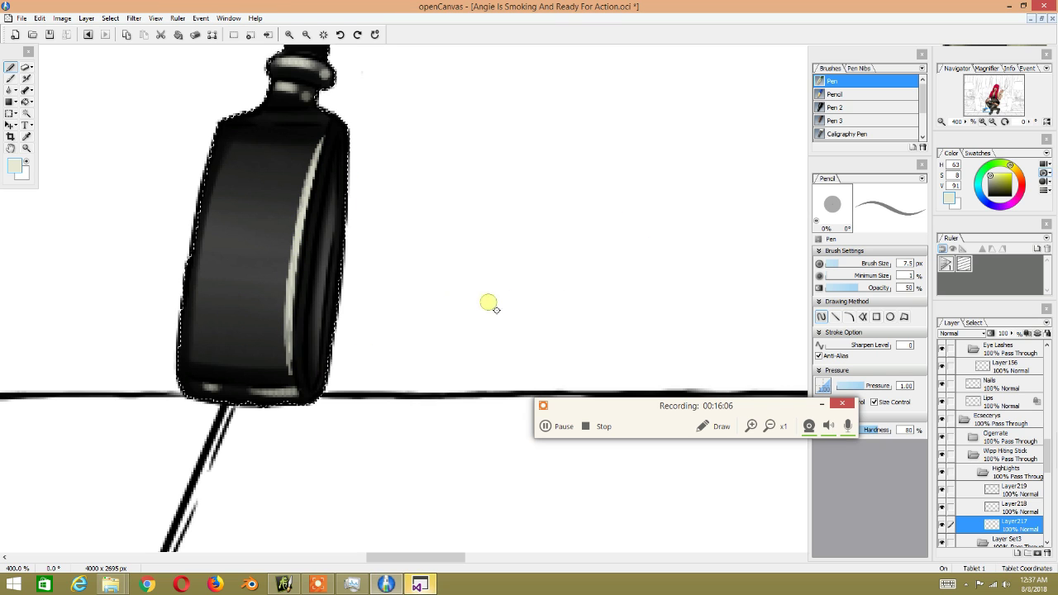
pyautogui.hotkey('ctrl', 'z')
pyautogui.hotkey('ctrl', 'z')
pyautogui.hotkey('ctrl', 'z')
pyautogui.hotkey('ctrl', 'z')
pyautogui.hotkey('ctrl', 'z')
pyautogui.click(907, 287)
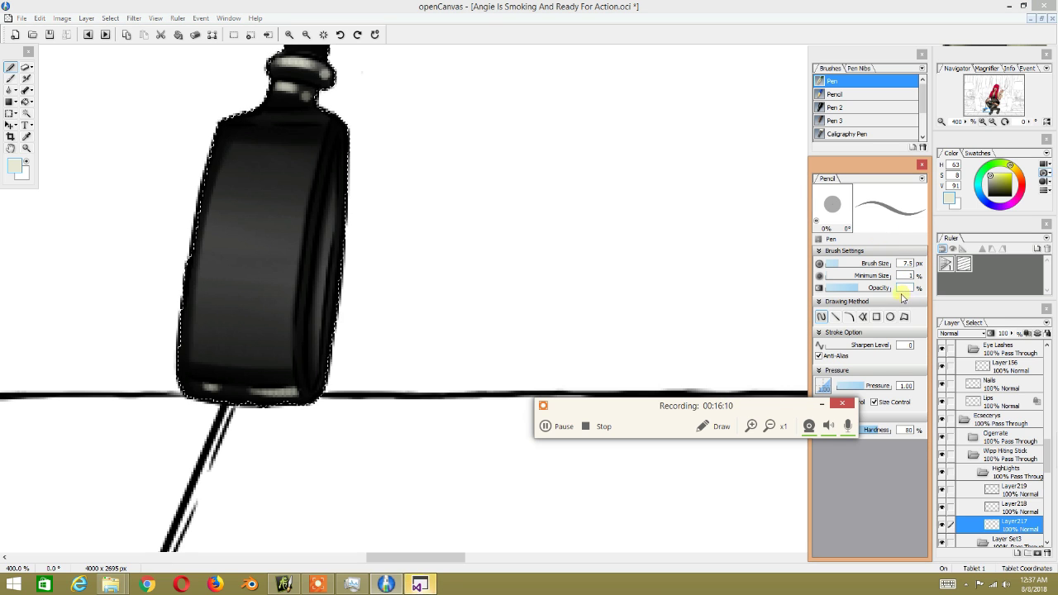
pyautogui.write('30')
pyautogui.click(306, 282)
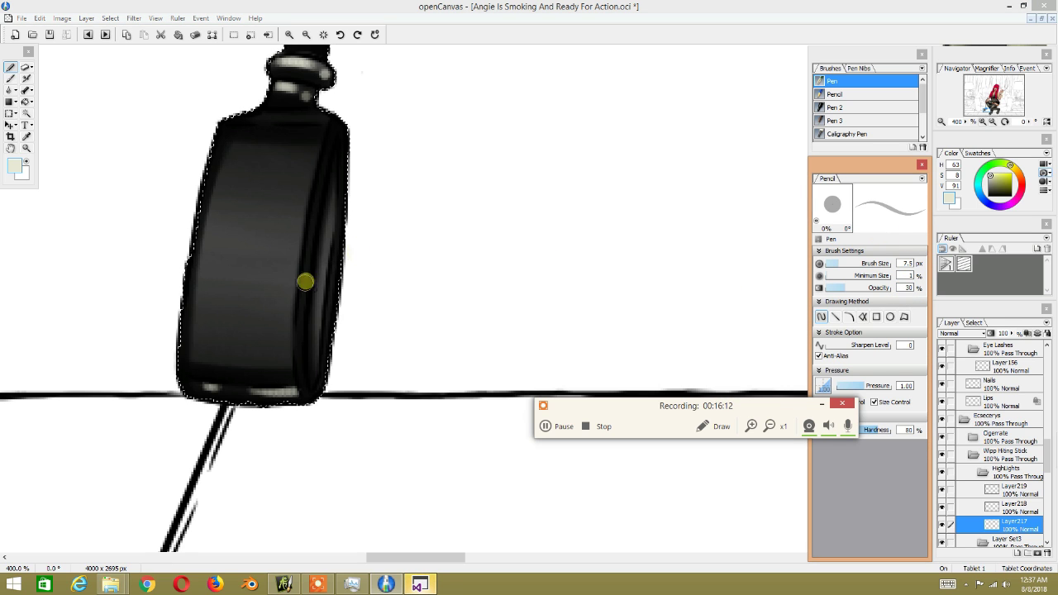
# Step: Paint soft pale highlights along the whip tip's right and left edges
pyautogui.moveTo(291, 380)
pyautogui.mouseDown()
pyautogui.moveTo(286, 319)
pyautogui.moveTo(321, 129)
pyautogui.mouseUp()
pyautogui.moveTo(290, 366); pyautogui.dragTo(300, 174)
pyautogui.moveTo(194, 364); pyautogui.dragTo(199, 266)
pyautogui.moveTo(196, 344); pyautogui.dragTo(222, 162)
pyautogui.moveTo(198, 289); pyautogui.dragTo(224, 161)
pyautogui.moveTo(208, 250); pyautogui.dragTo(225, 157)
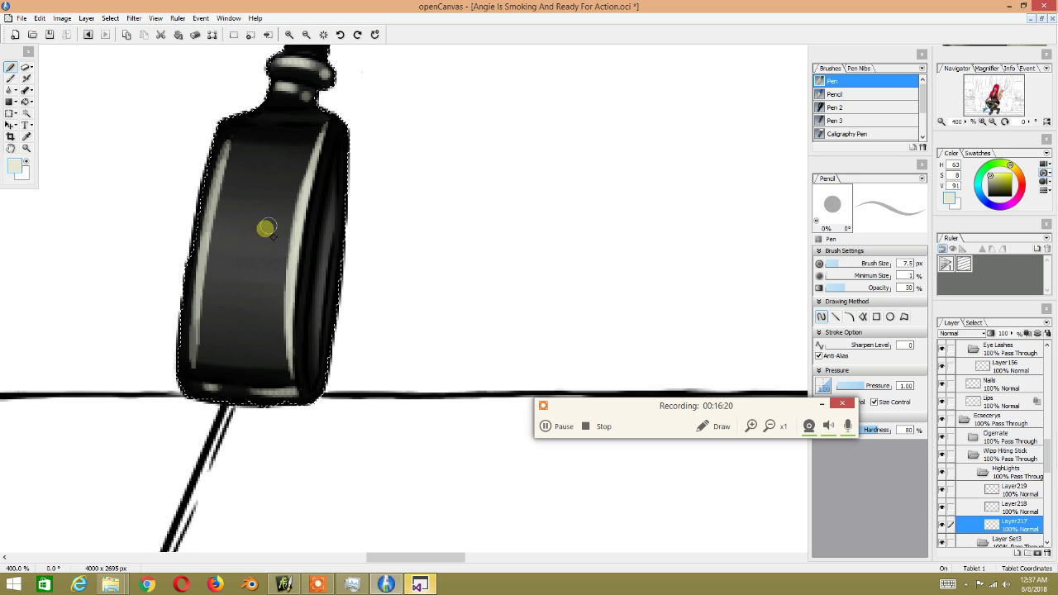
pyautogui.moveTo(331, 259); pyautogui.dragTo(281, 276)
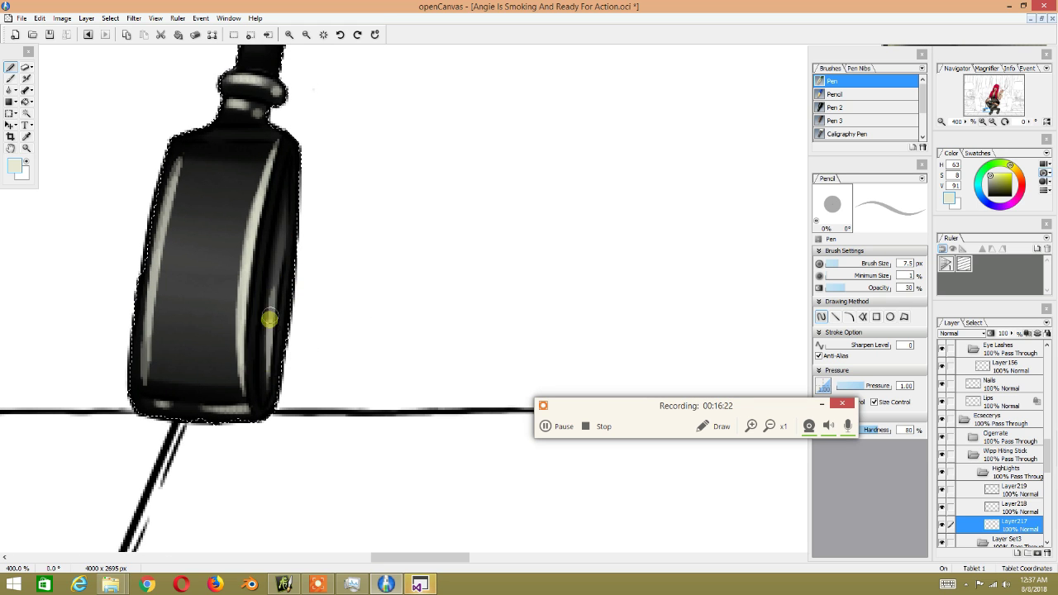
pyautogui.moveTo(269, 319); pyautogui.dragTo(275, 221)
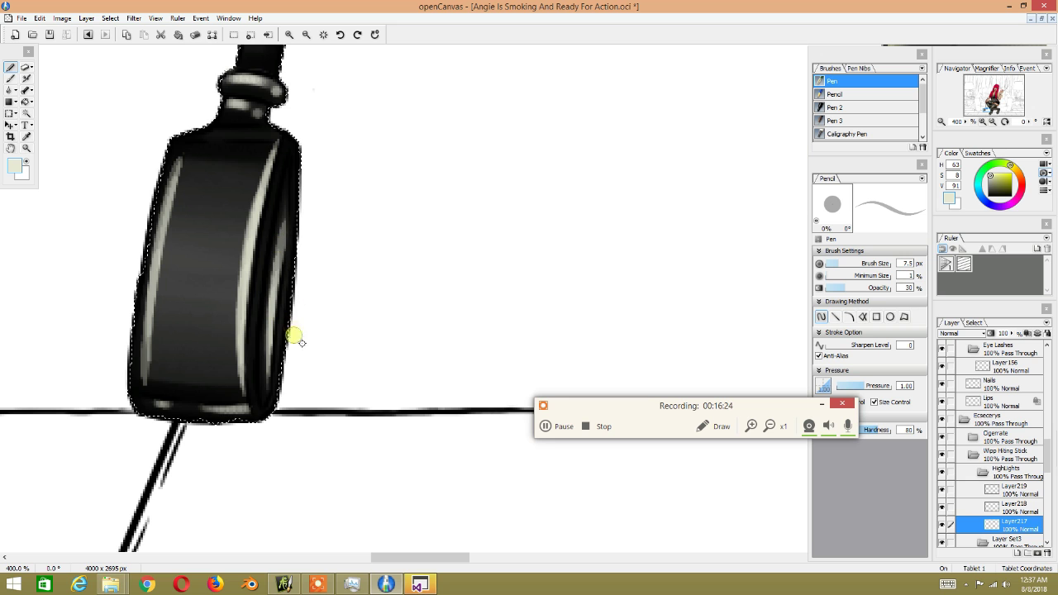
# Step: Rotate the view upright and add vertical and oval highlights on the tip's face with a 12.1 px pen
pyautogui.moveTo(297, 260)
pyautogui.mouseDown()
pyautogui.moveTo(380, 343)
pyautogui.moveTo(420, 272)
pyautogui.moveTo(465, 100)
pyautogui.moveTo(683, 138)
pyautogui.moveTo(408, 266)
pyautogui.moveTo(366, 229)
pyautogui.moveTo(368, 248)
pyautogui.moveTo(447, 174)
pyautogui.moveTo(345, 224)
pyautogui.moveTo(559, 54)
pyautogui.moveTo(439, 109)
pyautogui.moveTo(484, 87)
pyautogui.moveTo(616, 99)
pyautogui.moveTo(475, 151)
pyautogui.mouseUp()
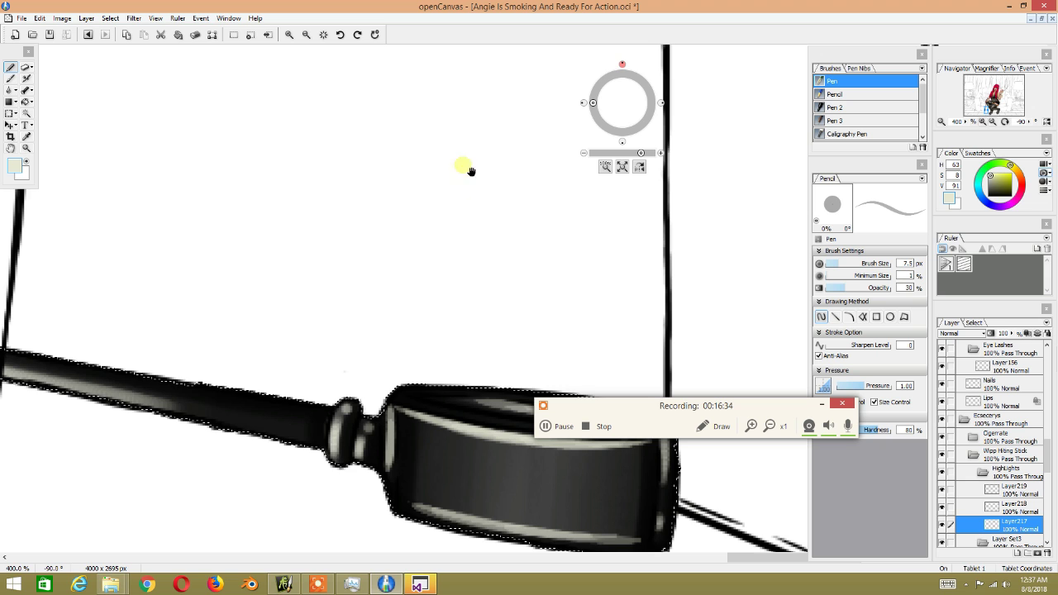
pyautogui.moveTo(592, 101); pyautogui.dragTo(619, 71)
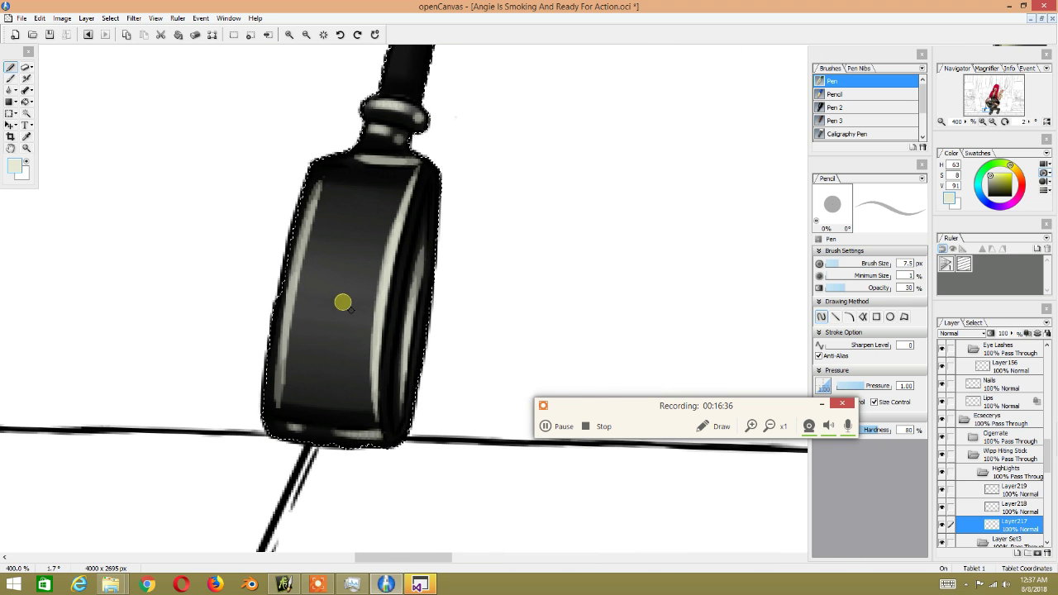
pyautogui.press(']')
pyautogui.press(']')
pyautogui.press(']')
pyautogui.press(']')
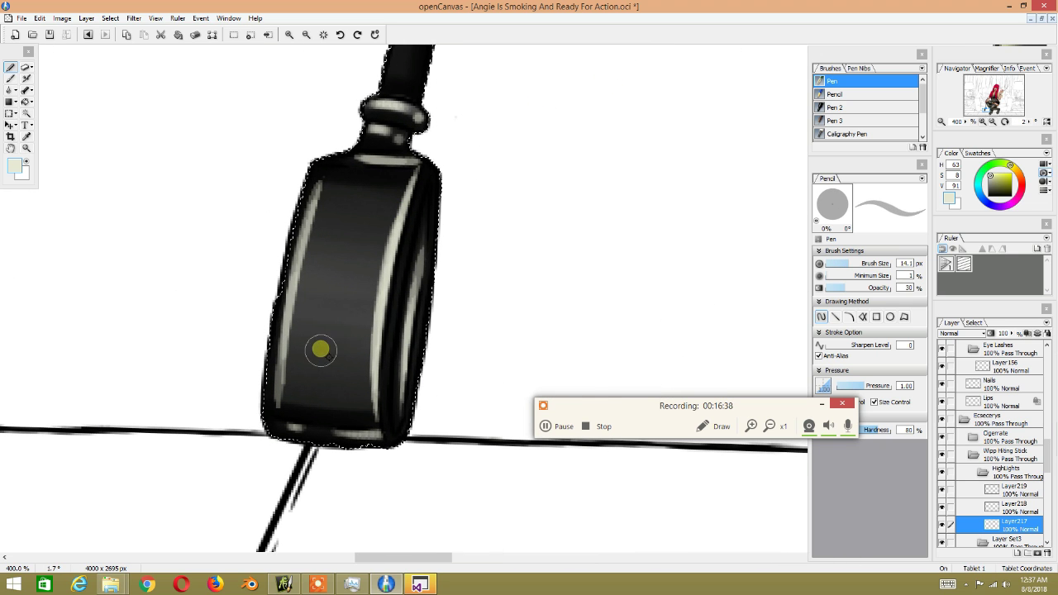
pyautogui.moveTo(314, 377); pyautogui.dragTo(316, 306)
pyautogui.moveTo(334, 244)
pyautogui.mouseDown()
pyautogui.moveTo(334, 230)
pyautogui.moveTo(366, 248)
pyautogui.moveTo(376, 207)
pyautogui.moveTo(362, 219)
pyautogui.mouseUp()
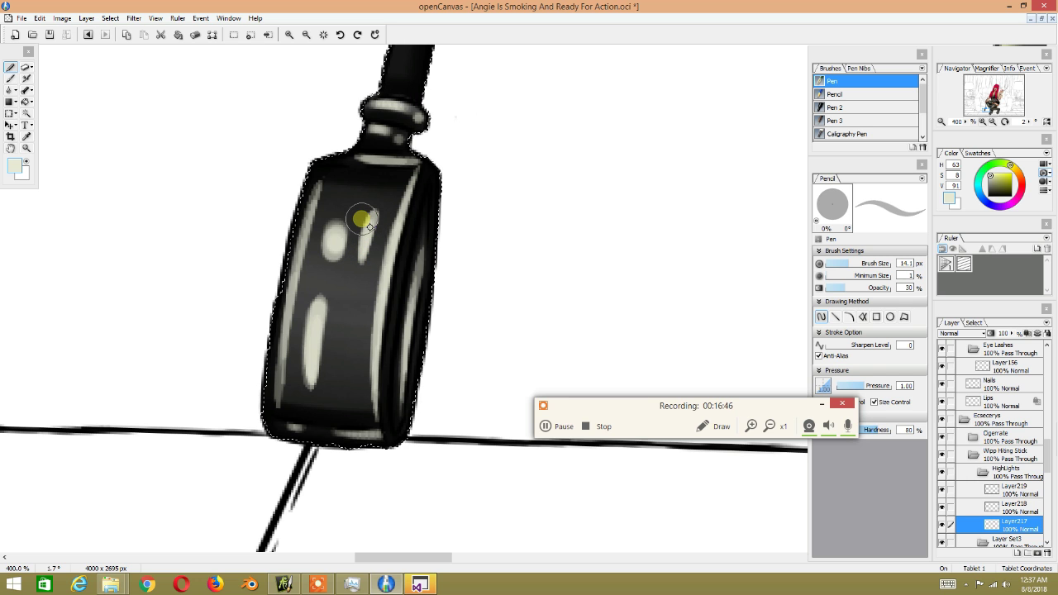
# Step: Zoom out to 100% to view the legs and whip
pyautogui.scroll(1, 362, 219)
pyautogui.scroll(-1, 361, 219)
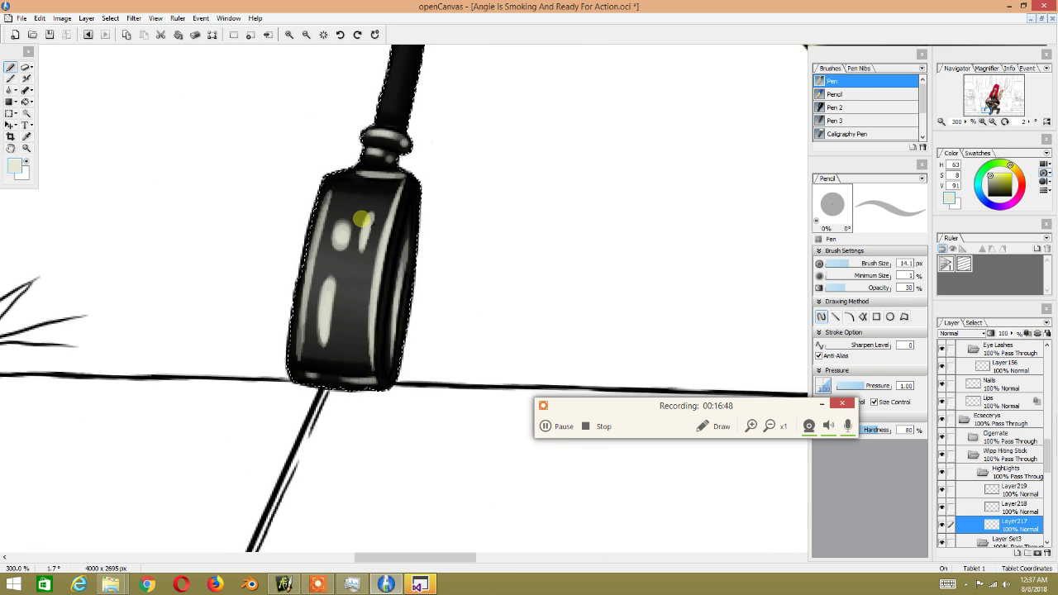
pyautogui.scroll(-2, 442, 135)
pyautogui.moveTo(442, 135)
pyautogui.mouseDown()
pyautogui.moveTo(332, 272)
pyautogui.moveTo(284, 310)
pyautogui.mouseUp()
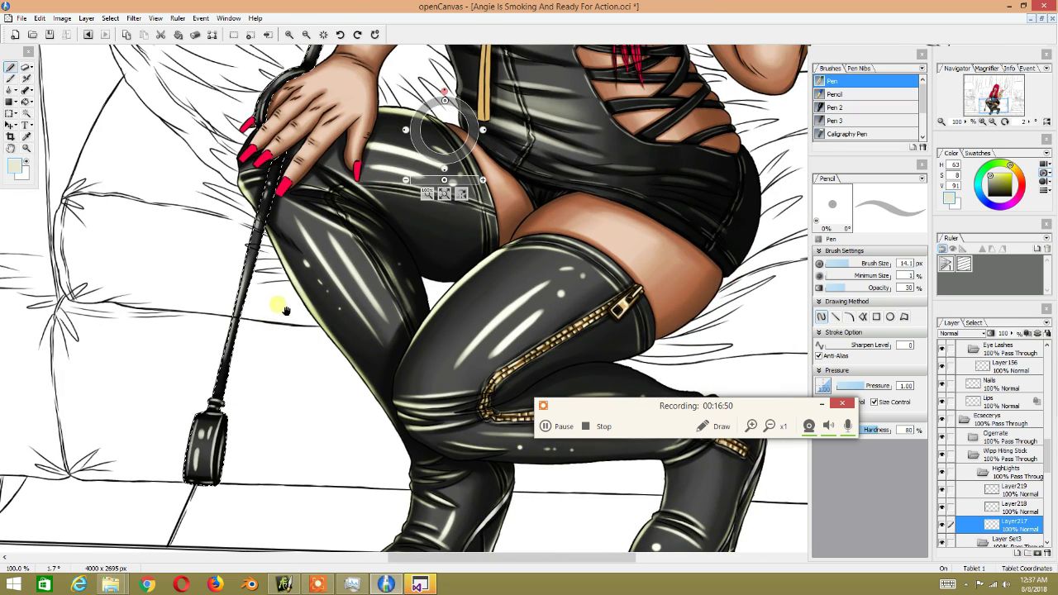
# Step: Duplicate the highlight Layer217 and set the copy's blending to Multiply
pyautogui.moveTo(321, 175); pyautogui.dragTo(294, 234)
pyautogui.moveTo(221, 287); pyautogui.dragTo(281, 260)
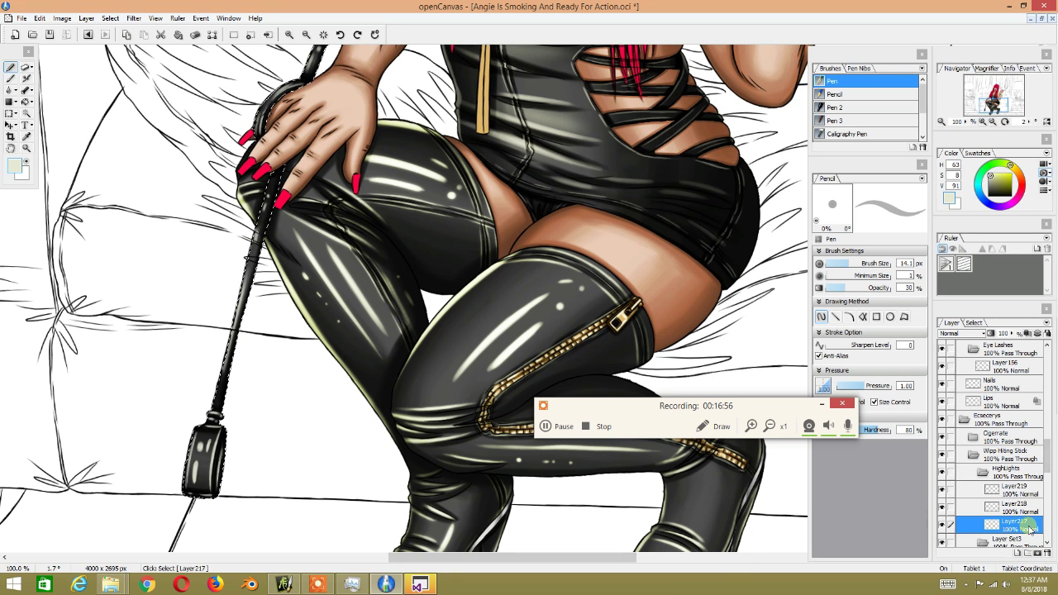
pyautogui.rightClick(1029, 526)
pyautogui.click(944, 225)
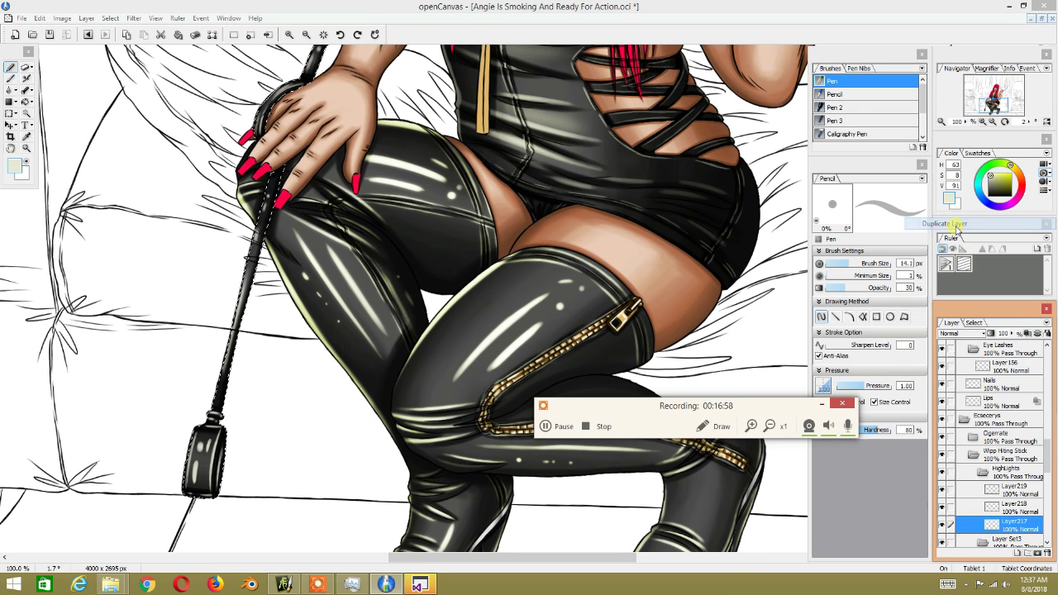
pyautogui.moveTo(981, 533); pyautogui.dragTo(1011, 527)
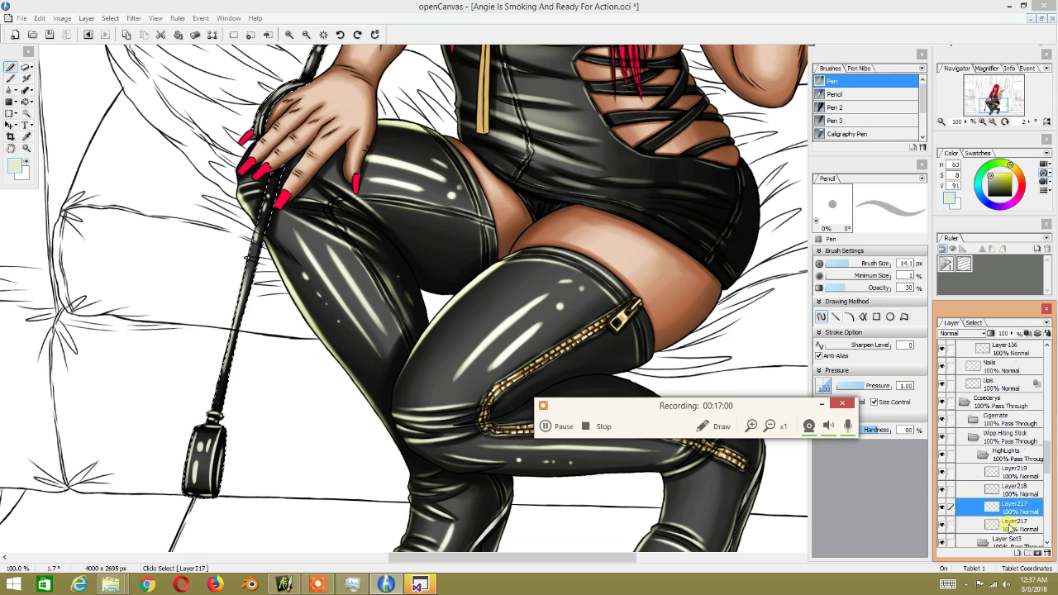
pyautogui.click(974, 332)
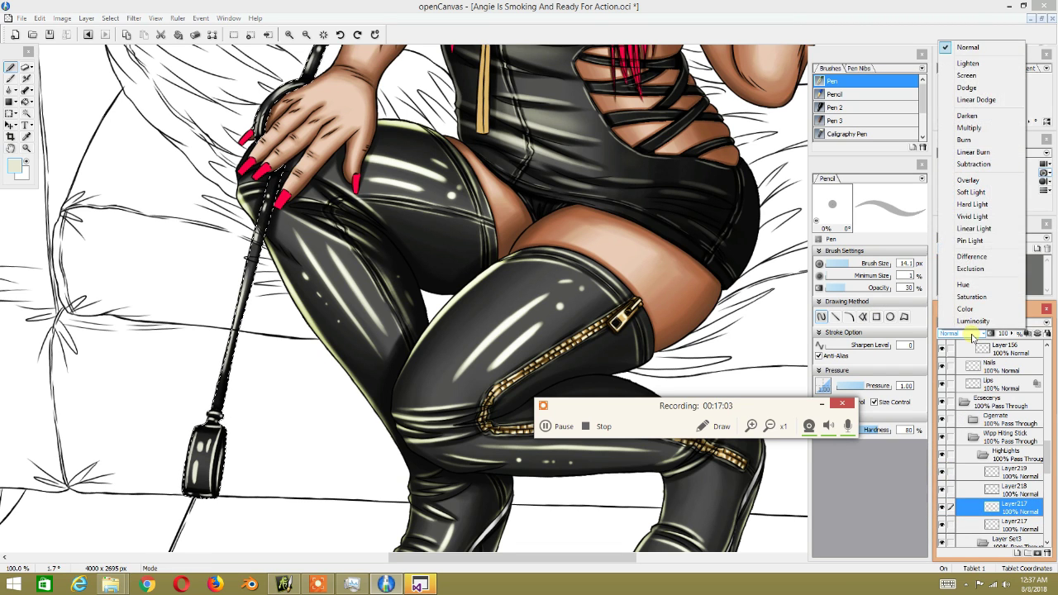
pyautogui.click(967, 133)
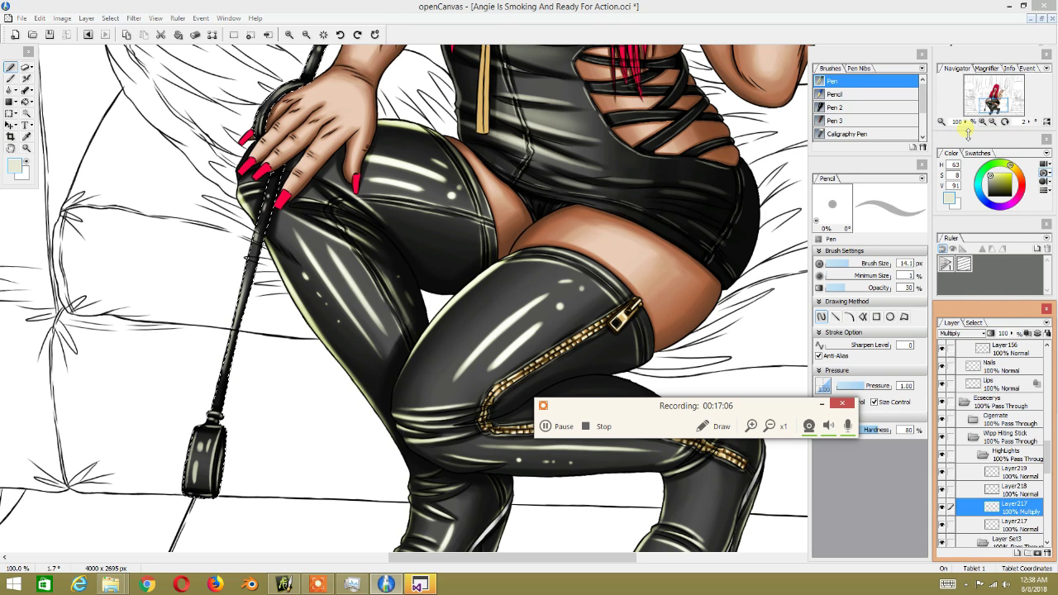
# Step: Set the lower Layer217 to Overlay, then duplicate the Multiply layer and make that copy Overlay
pyautogui.click(999, 523)
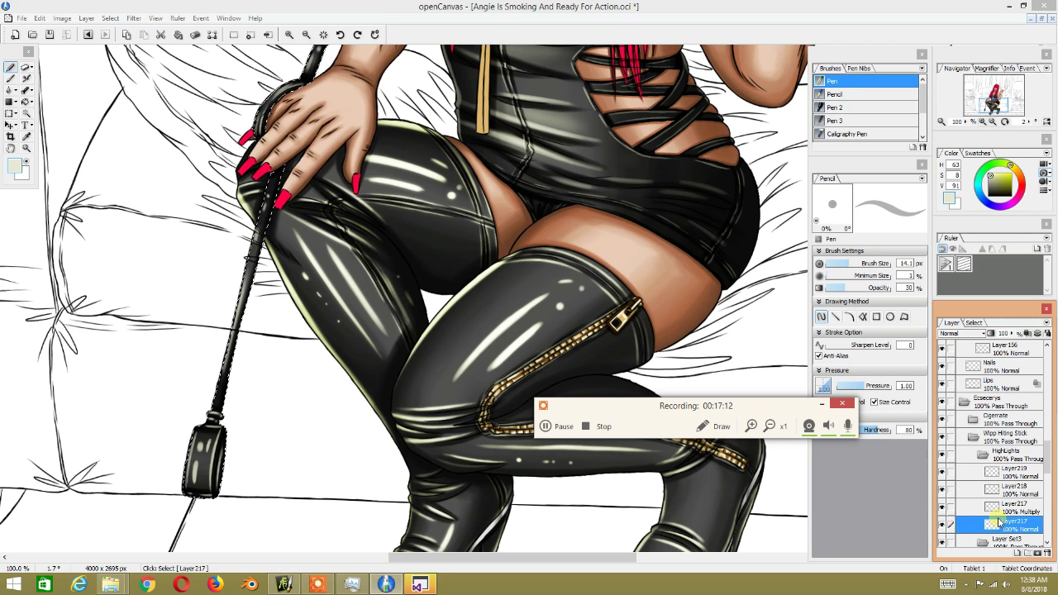
pyautogui.click(974, 333)
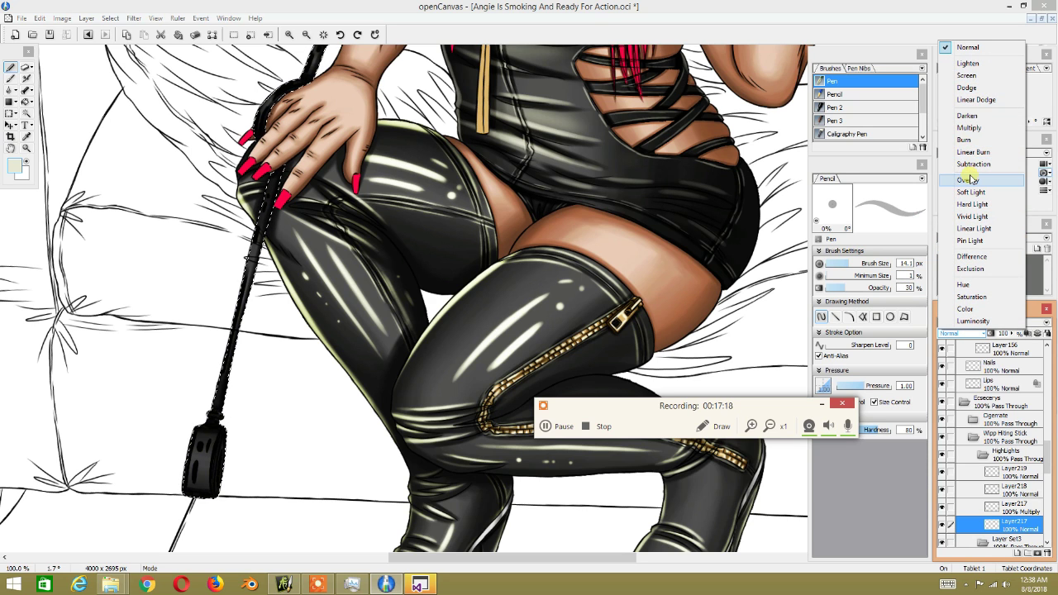
pyautogui.click(971, 180)
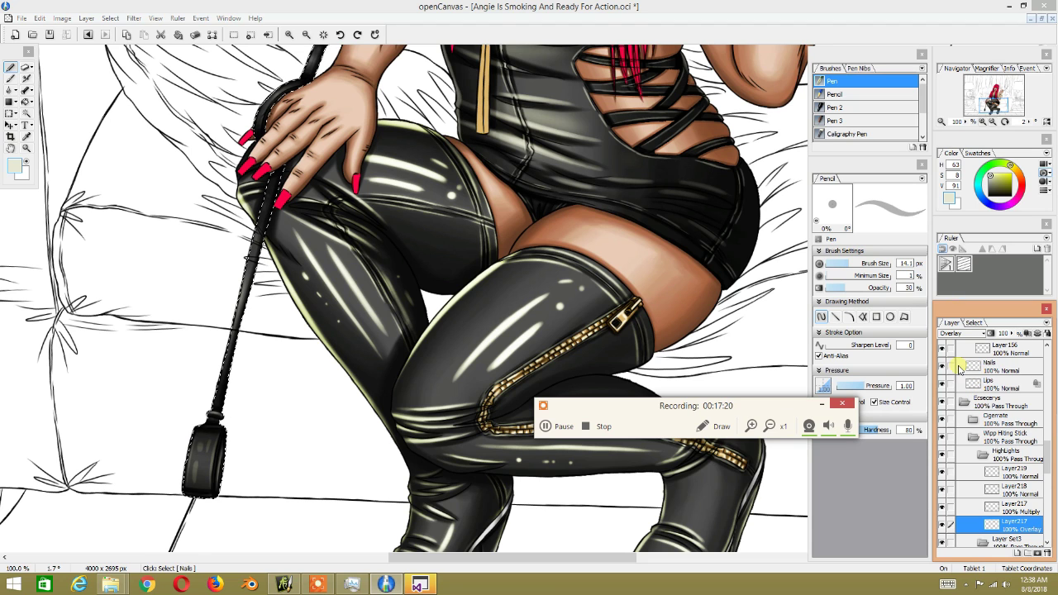
pyautogui.click(1015, 504)
pyautogui.rightClick(1015, 505)
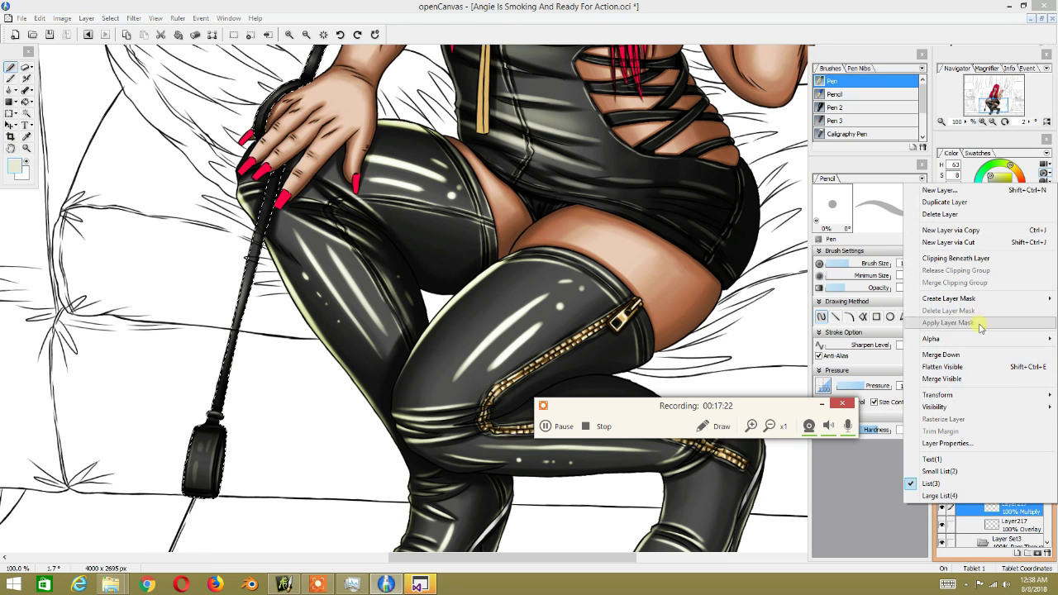
pyautogui.click(950, 205)
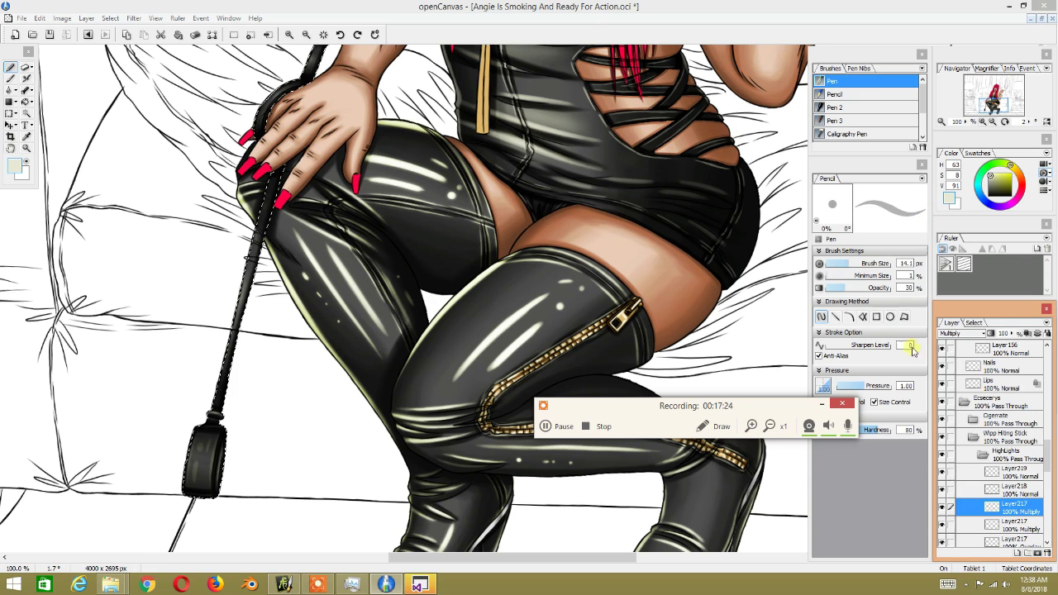
pyautogui.click(961, 334)
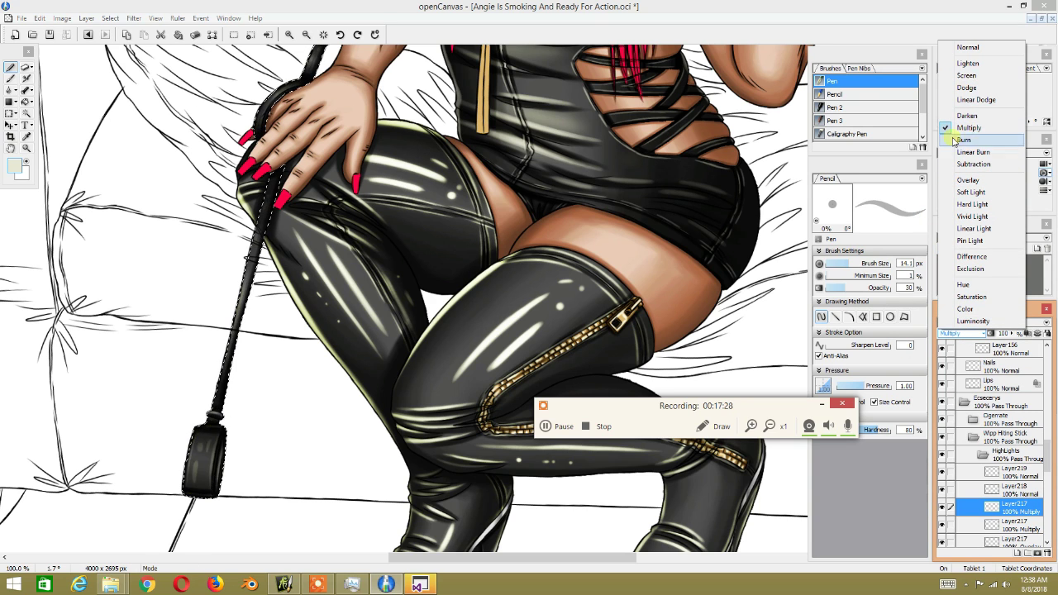
pyautogui.click(964, 180)
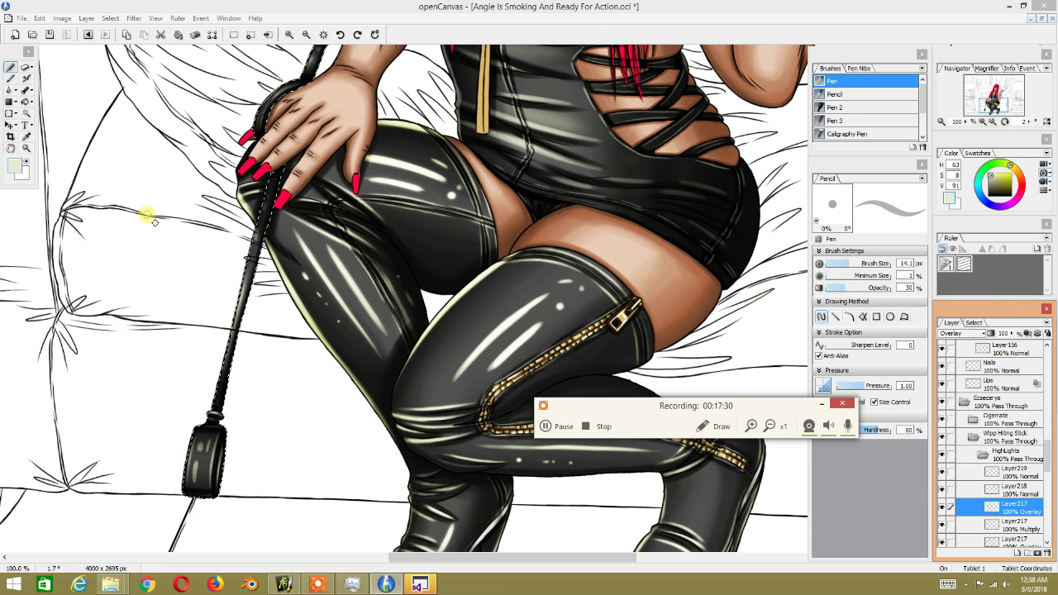
pyautogui.click(180, 19)
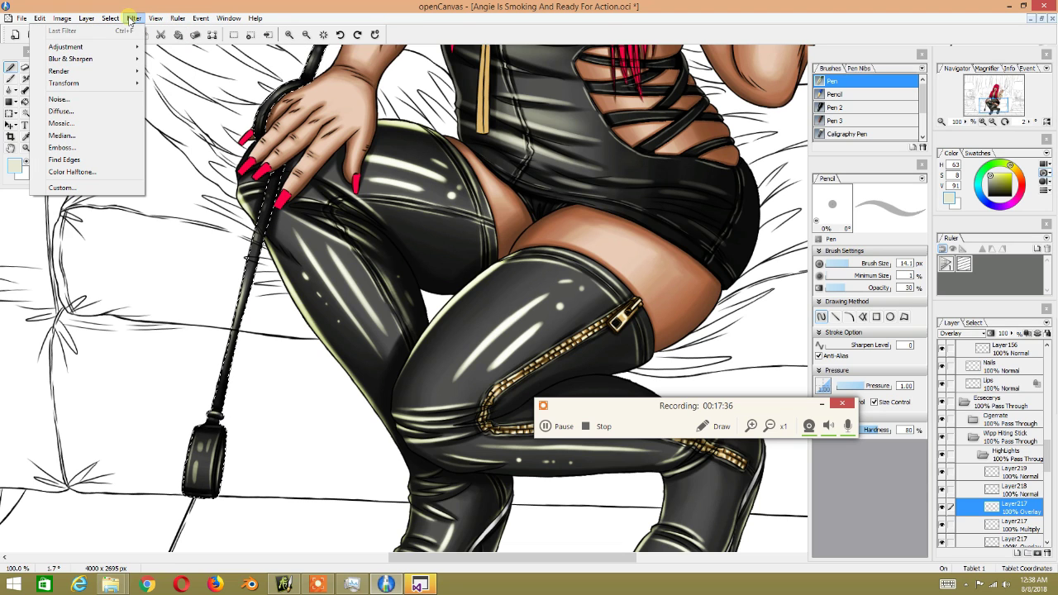
# Step: Apply a 0.35 Gaussian Blur to the Overlay highlight layer and duplicate it
pyautogui.click(117, 62)
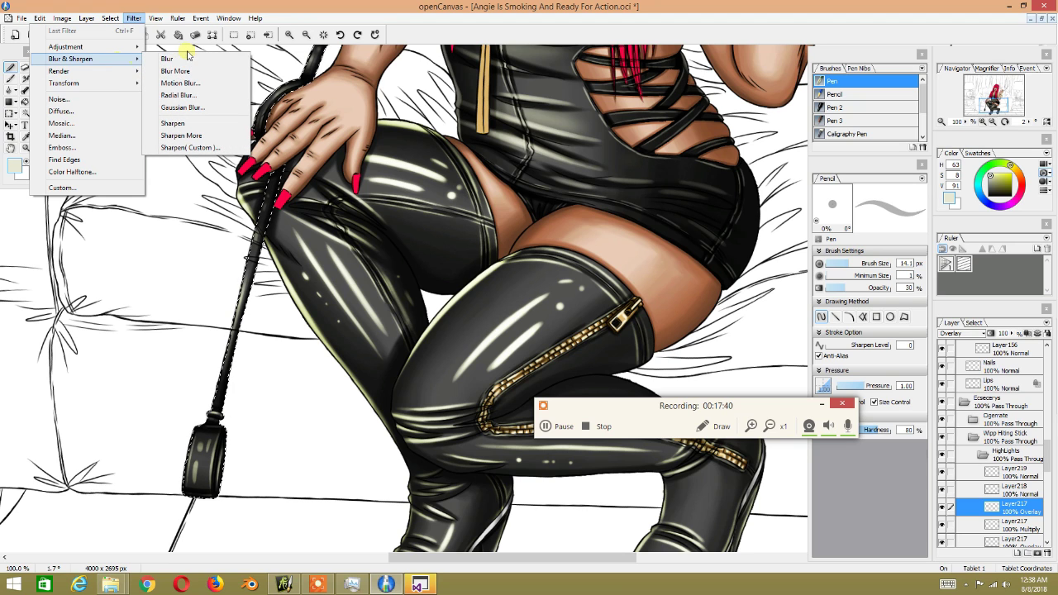
pyautogui.click(182, 108)
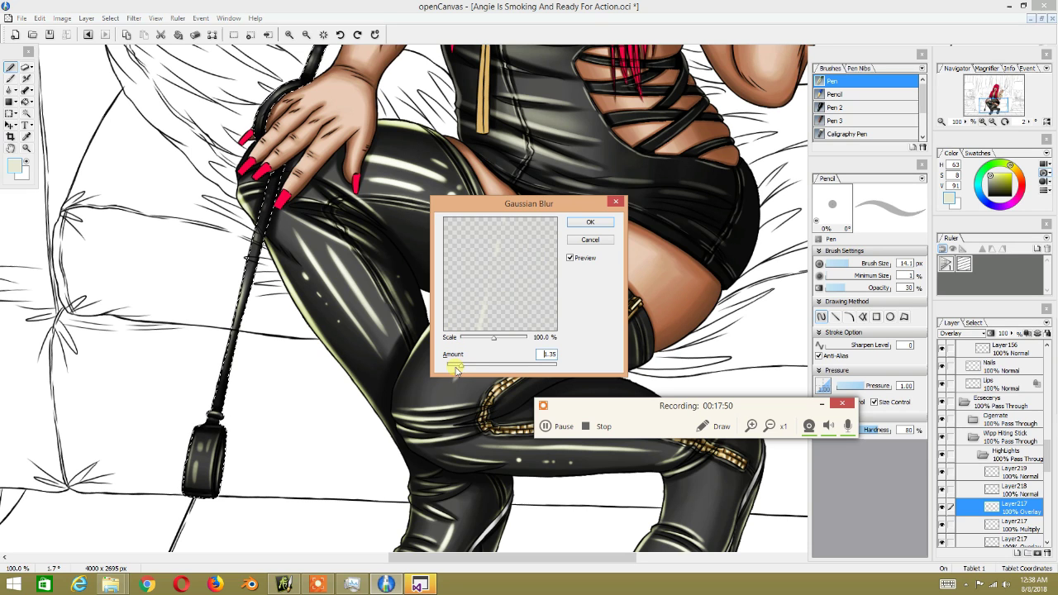
pyautogui.click(588, 223)
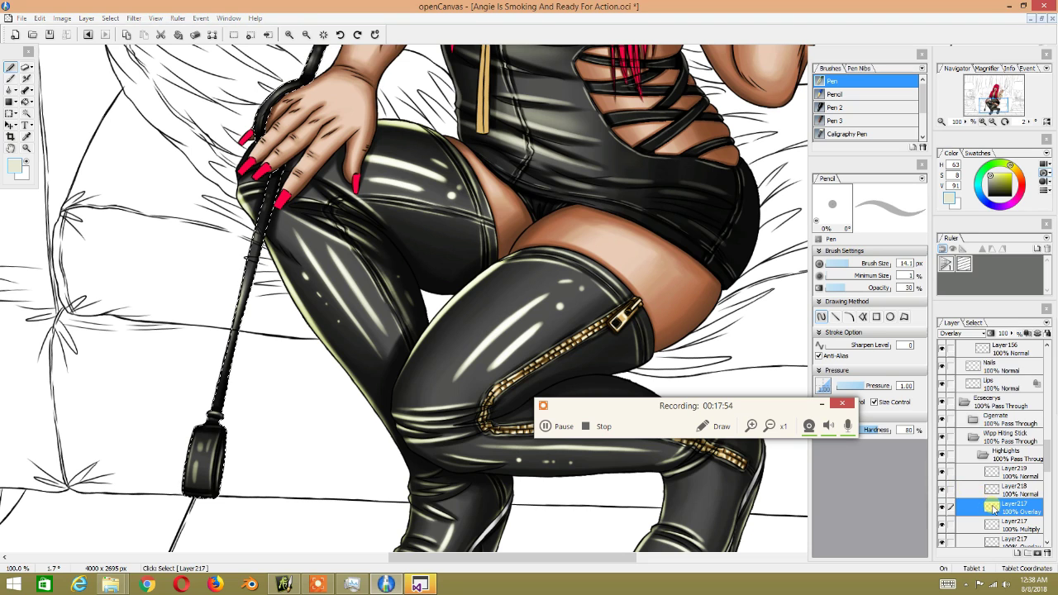
pyautogui.rightClick(992, 506)
pyautogui.click(946, 203)
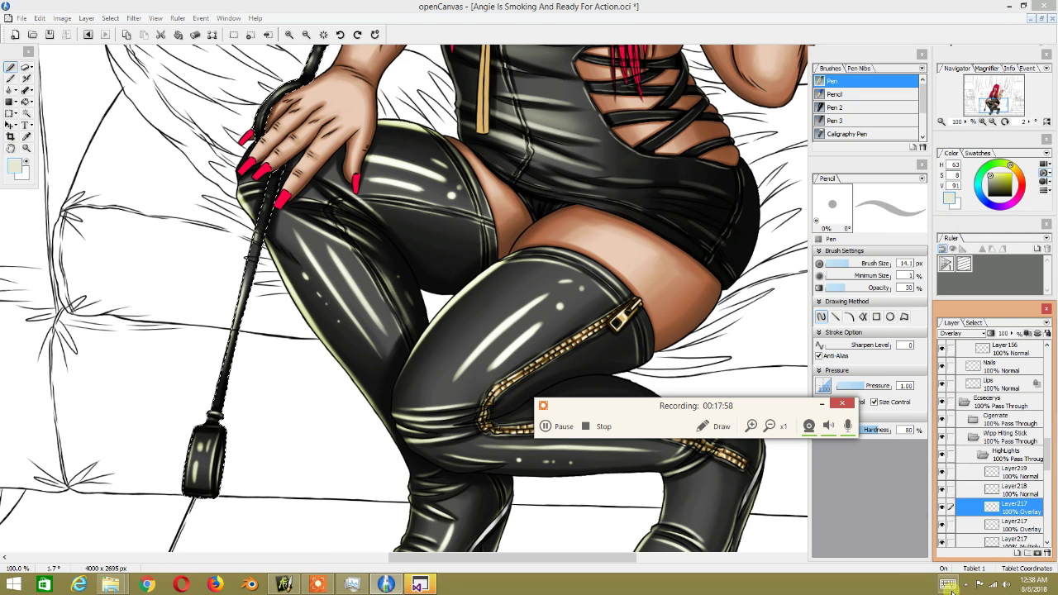
pyautogui.scroll(-2, 1004, 494)
# Step: Set the bottom Layer217 copy's blend mode to Normal
pyautogui.click(996, 524)
pyautogui.click(959, 334)
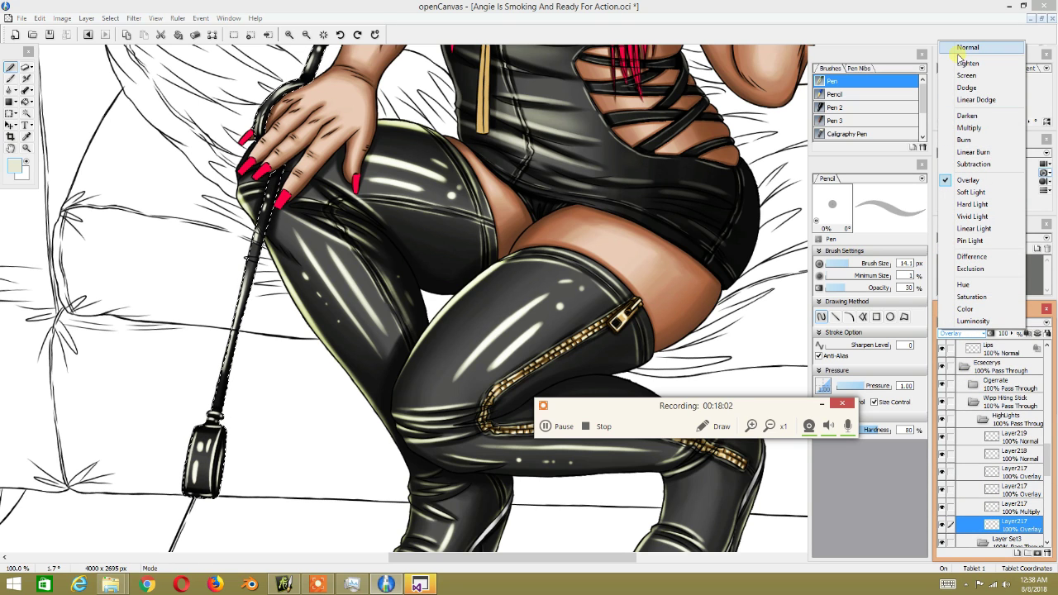
pyautogui.click(966, 48)
pyautogui.scroll(-2, 239, 376)
pyautogui.scroll(2, 239, 377)
pyautogui.scroll(3, 239, 376)
pyautogui.scroll(1, 239, 377)
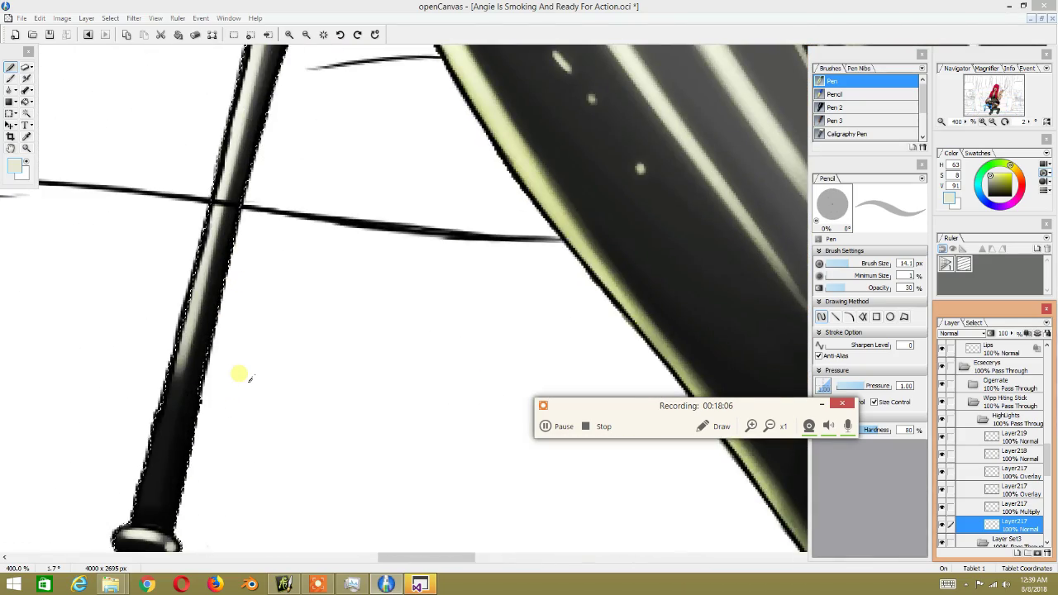
pyautogui.scroll(-2, 239, 376)
pyautogui.scroll(1, 295, 337)
pyautogui.scroll(1, 273, 374)
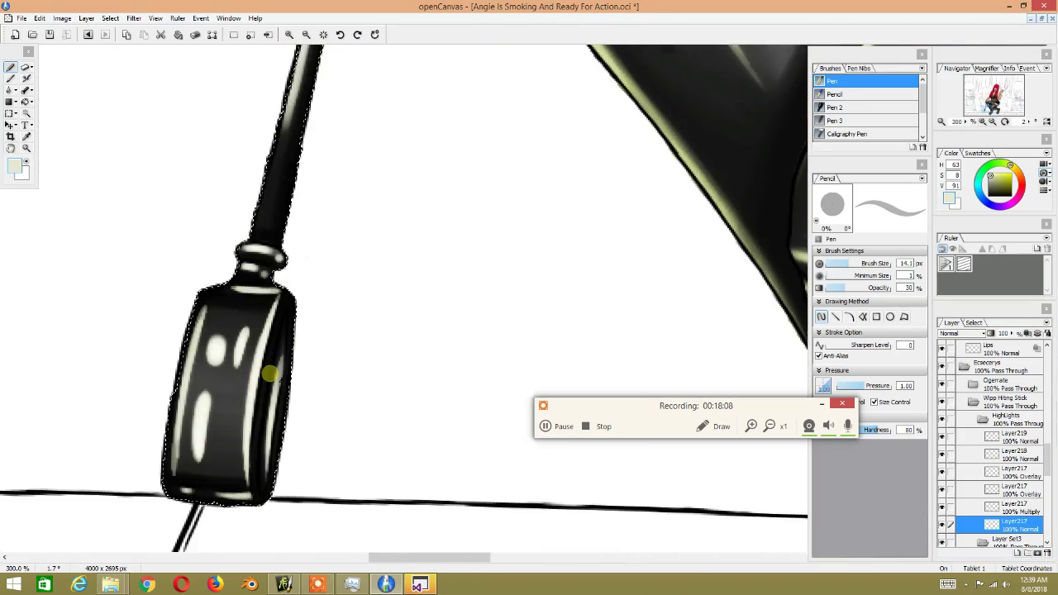
pyautogui.scroll(-2, 272, 374)
pyautogui.scroll(-1, 345, 300)
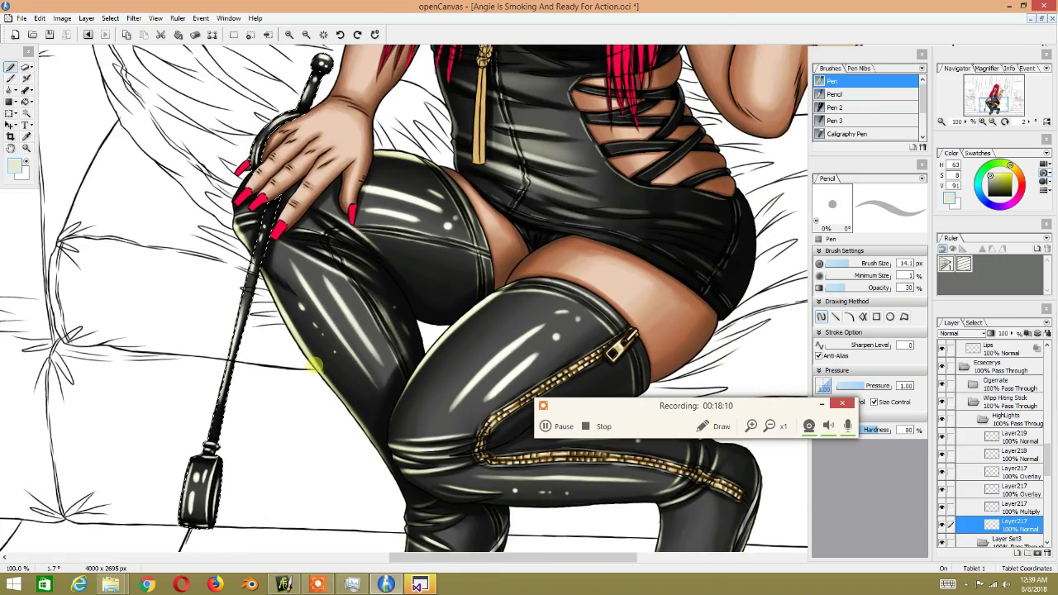
pyautogui.scroll(-1, 317, 364)
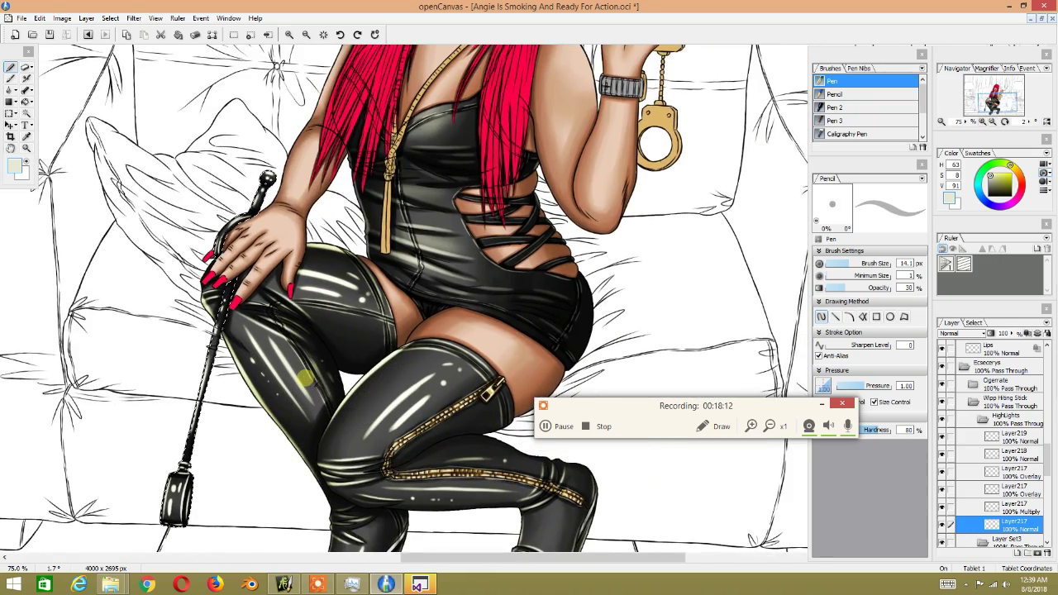
pyautogui.scroll(1, 306, 379)
pyautogui.scroll(1, 255, 437)
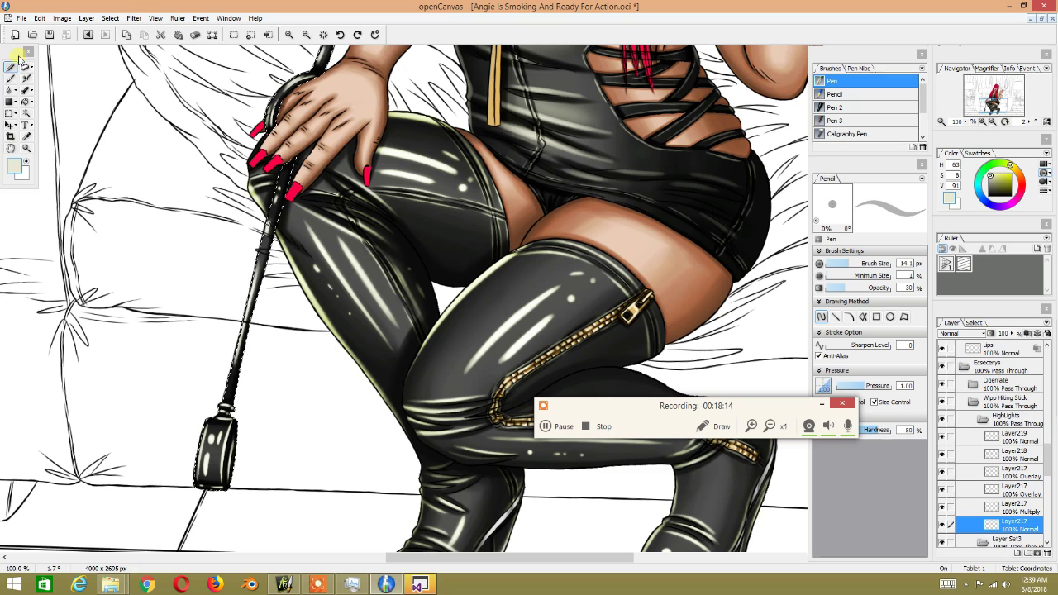
# Step: Deselect the area around the whip and select the Overlay Layer217 copy
pyautogui.click(121, 19)
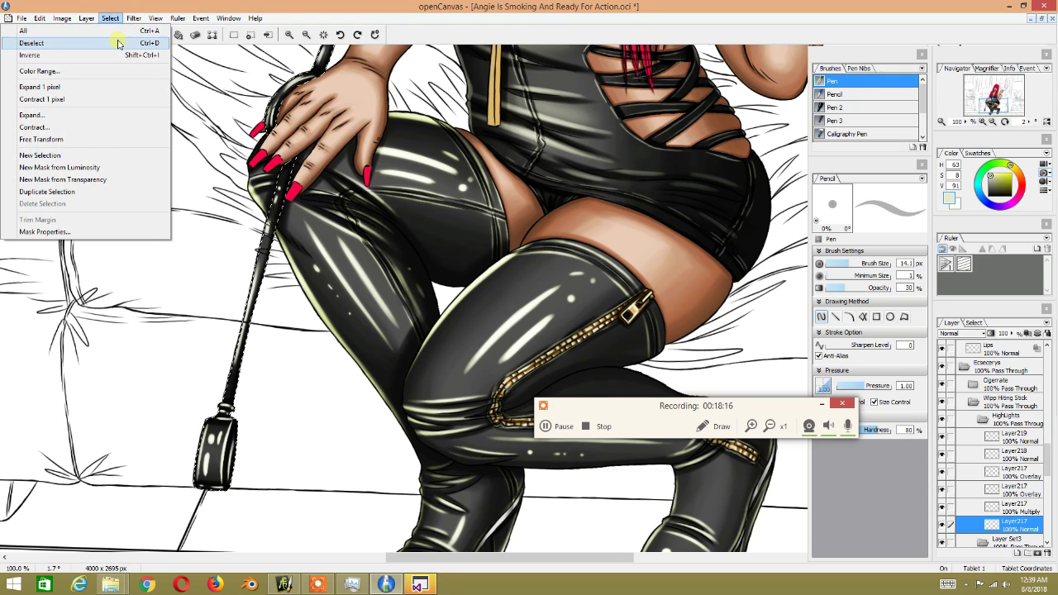
pyautogui.click(118, 40)
pyautogui.scroll(-4, 377, 238)
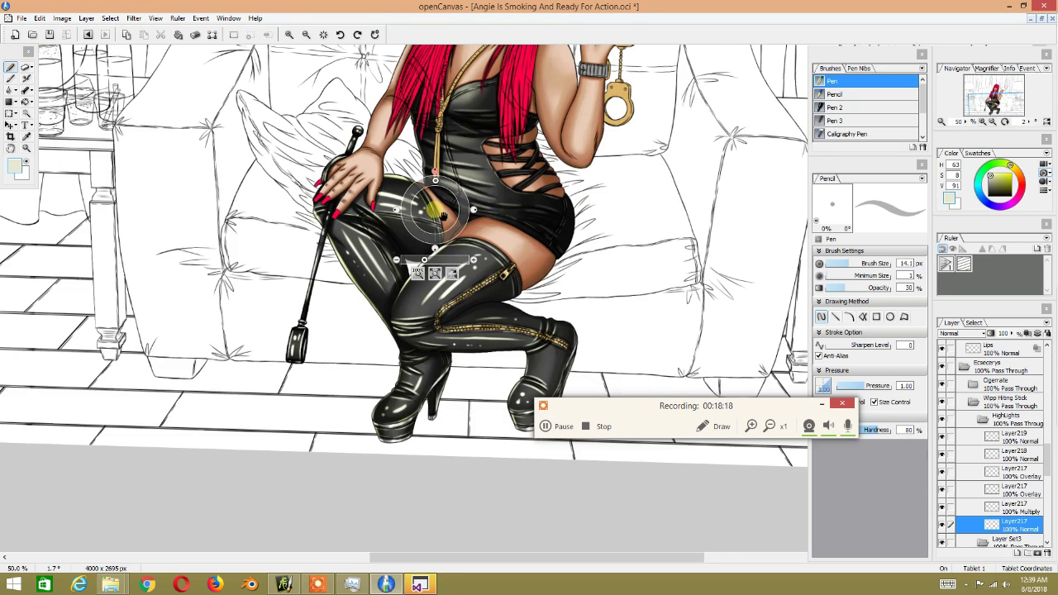
pyautogui.scroll(1, 395, 217)
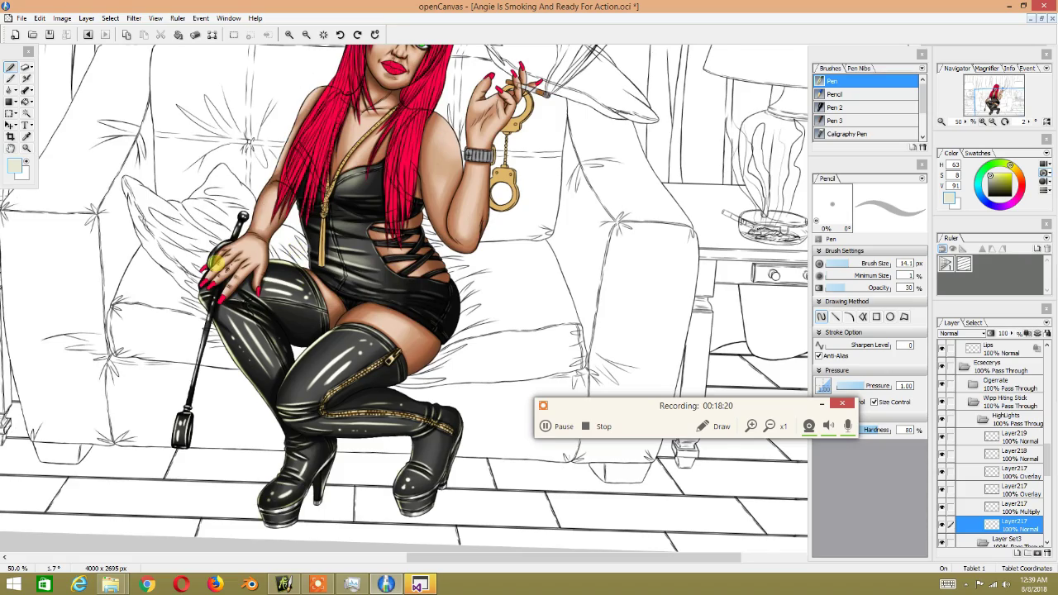
pyautogui.scroll(2, 217, 263)
pyautogui.scroll(3, 217, 263)
pyautogui.scroll(1, 217, 263)
pyautogui.scroll(-2, 217, 263)
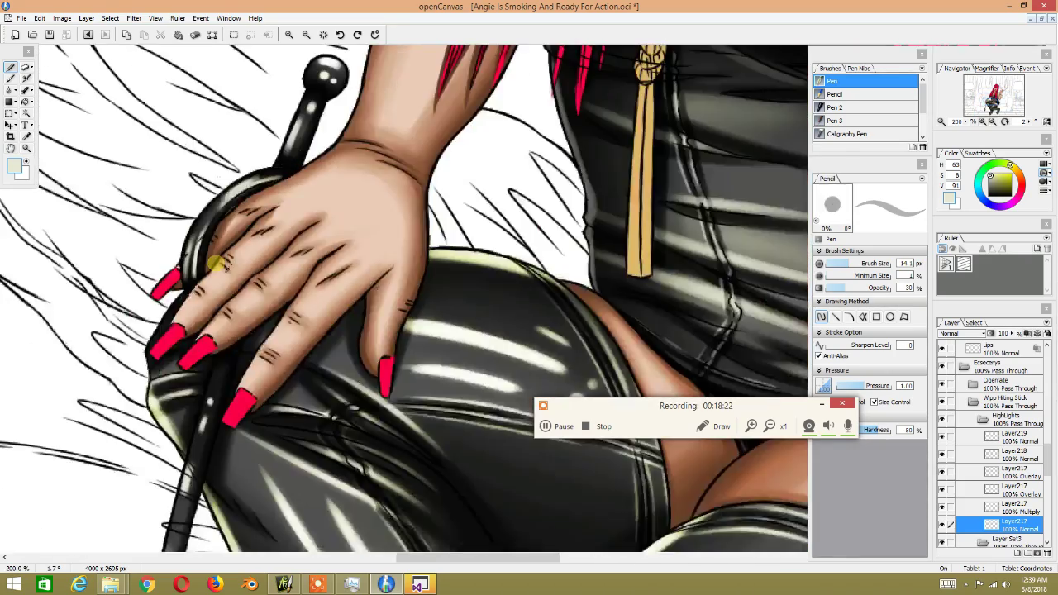
pyautogui.scroll(-3, 217, 262)
pyautogui.moveTo(140, 396); pyautogui.dragTo(115, 169)
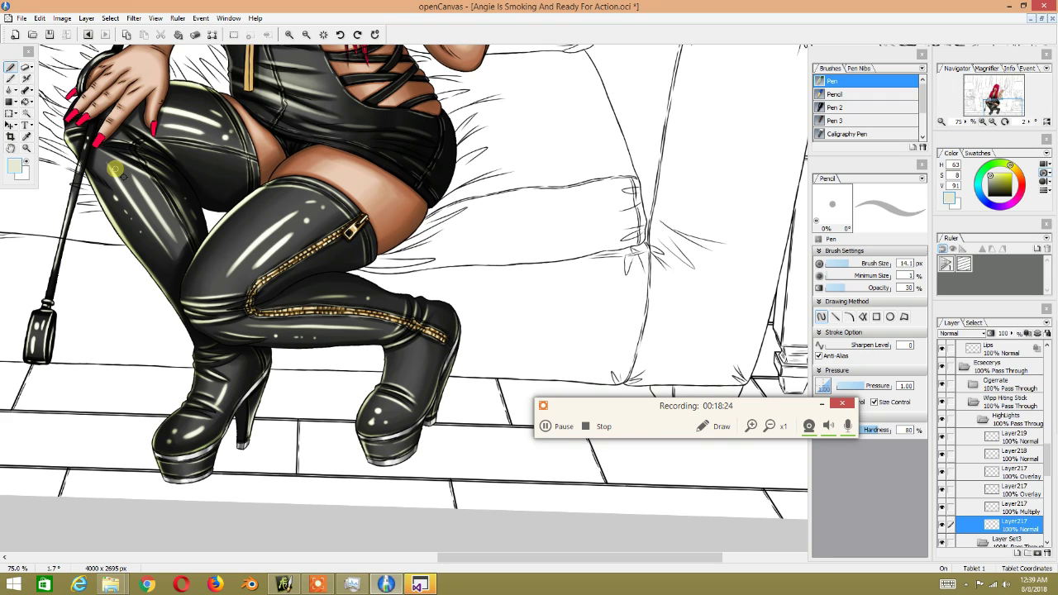
pyautogui.moveTo(115, 170); pyautogui.dragTo(346, 194)
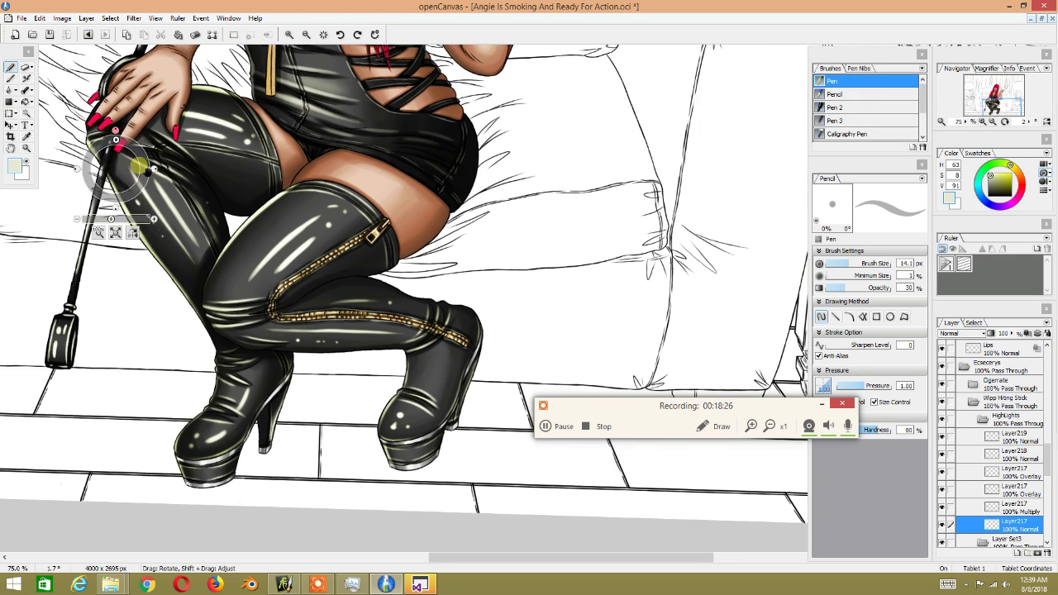
pyautogui.click(1017, 491)
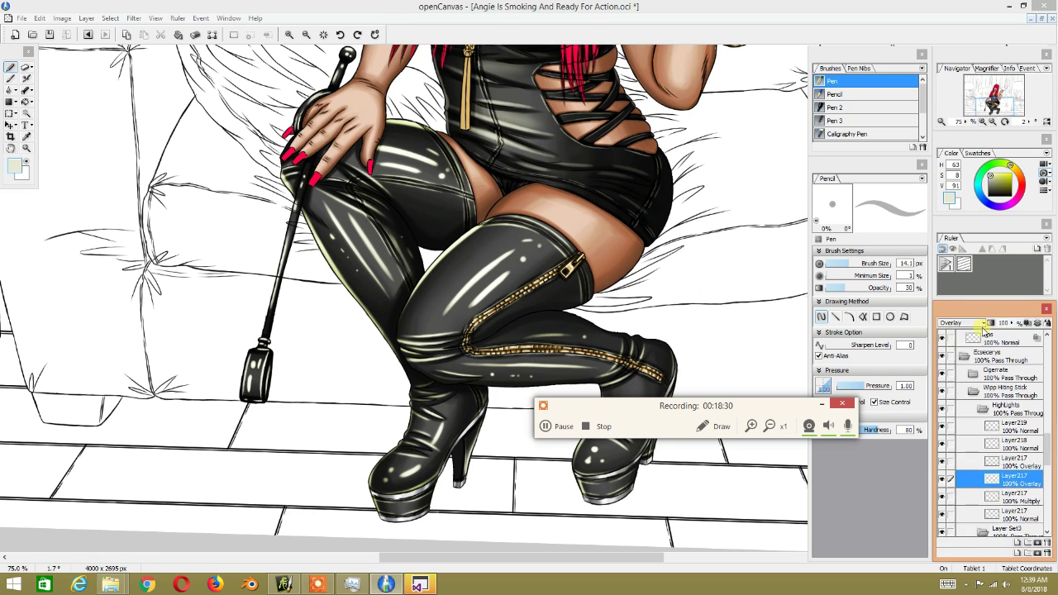
# Step: Change the selected Overlay Layer217 copy to Normal blending
pyautogui.click(976, 322)
pyautogui.click(955, 323)
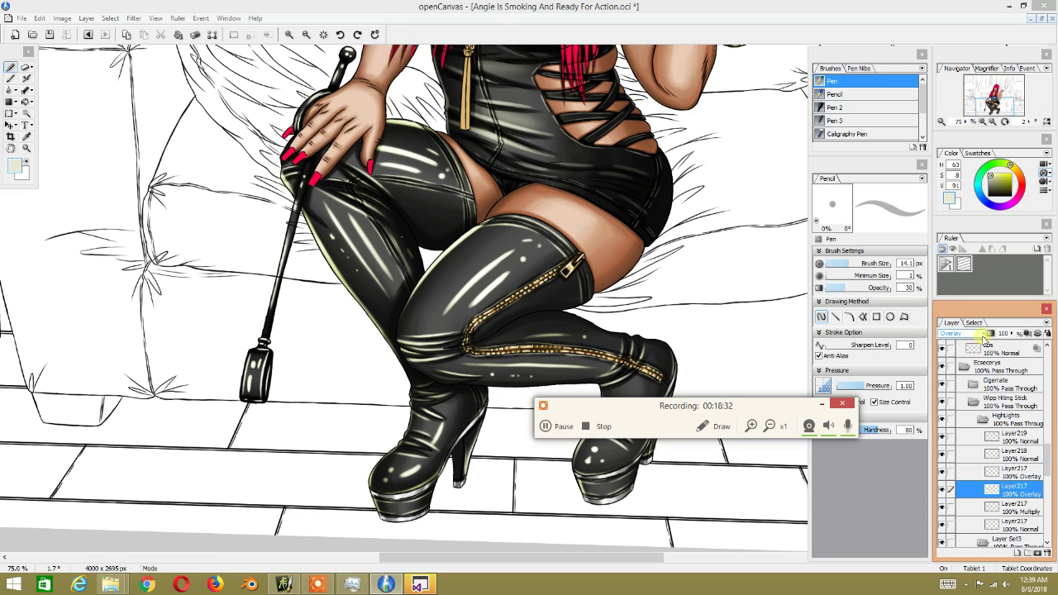
pyautogui.click(952, 333)
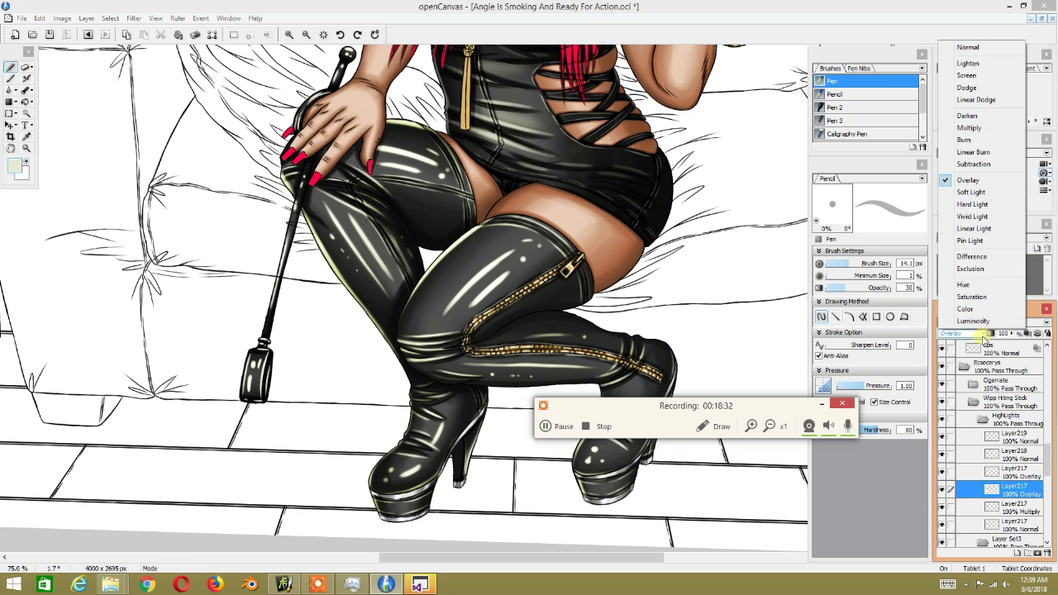
pyautogui.click(966, 49)
pyautogui.scroll(3, 267, 359)
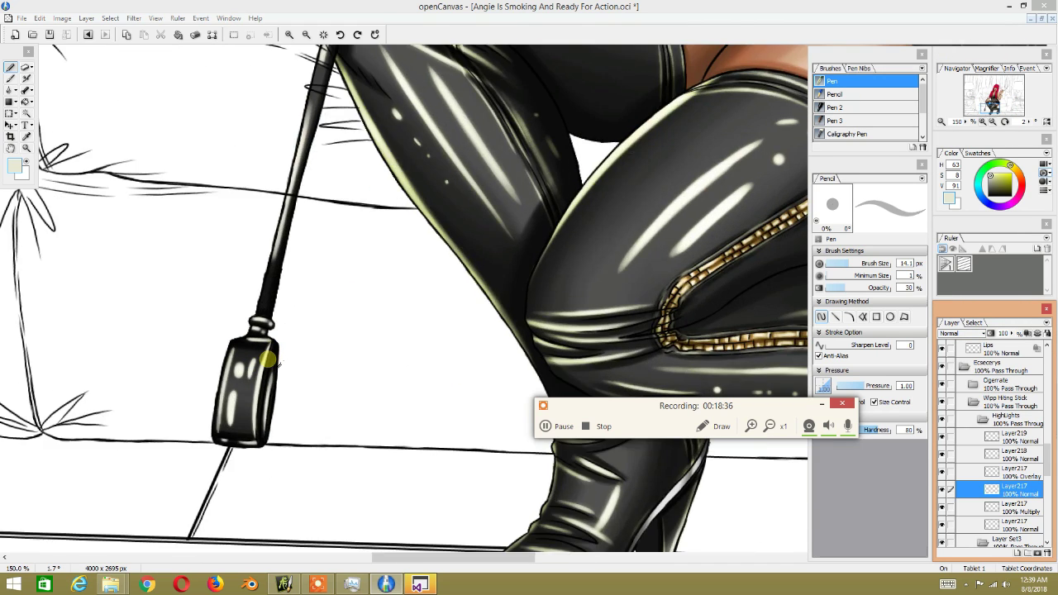
pyautogui.scroll(2, 269, 358)
pyautogui.scroll(-4, 267, 359)
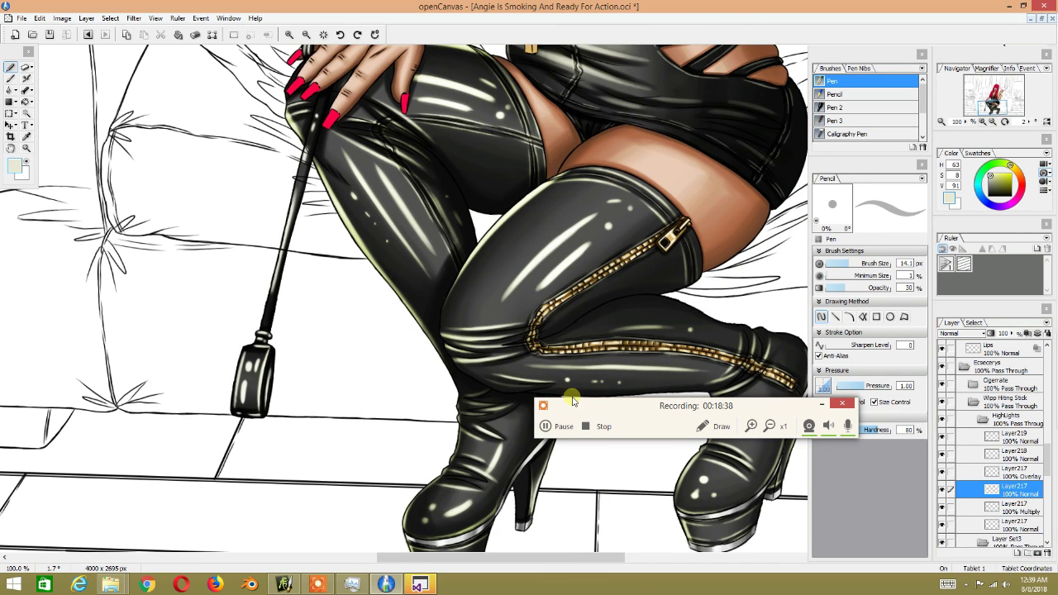
# Step: Try a Gaussian Blur at a lower scale, then cancel without applying it
pyautogui.click(133, 18)
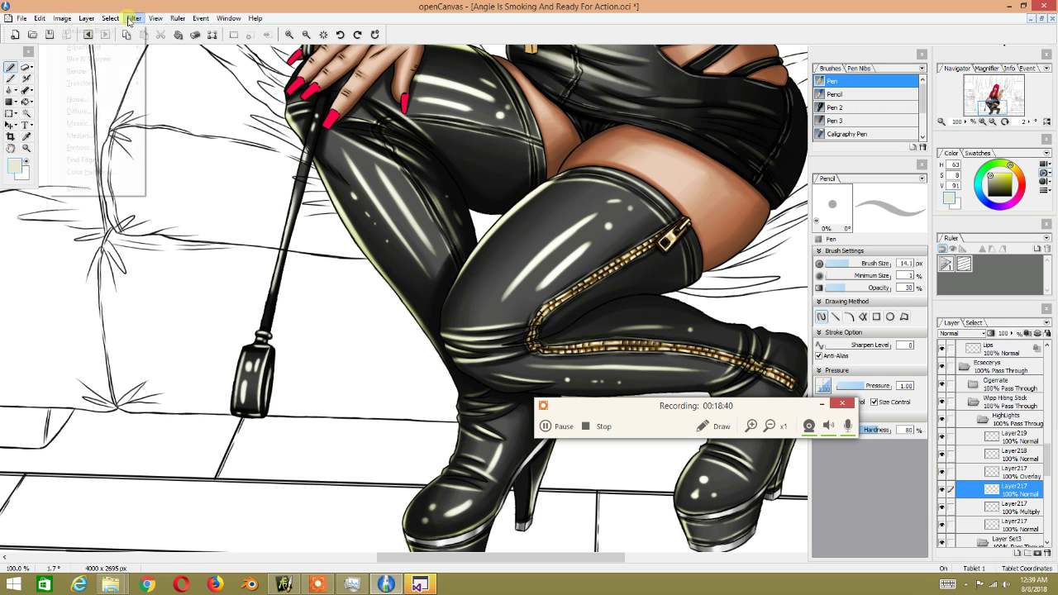
pyautogui.moveTo(90, 59)
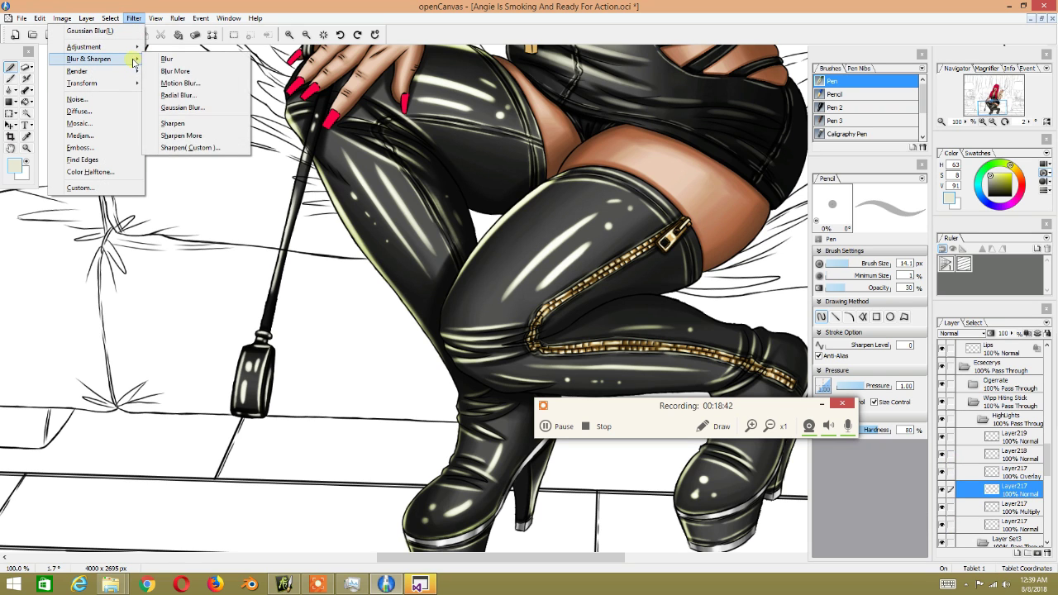
pyautogui.click(185, 108)
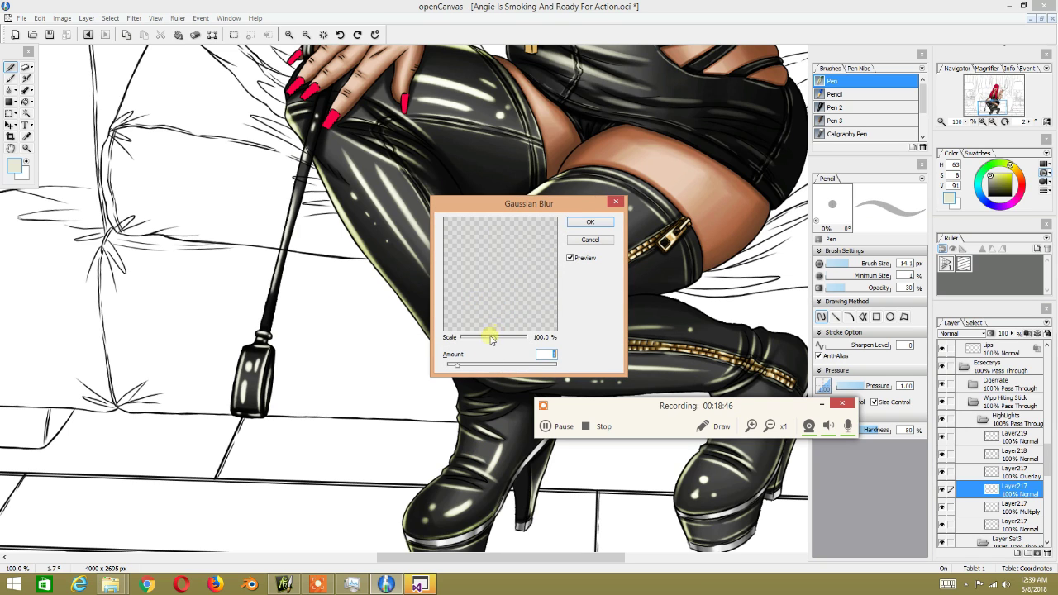
pyautogui.moveTo(492, 339)
pyautogui.mouseDown()
pyautogui.moveTo(480, 337)
pyautogui.moveTo(492, 344)
pyautogui.moveTo(477, 366)
pyautogui.mouseUp()
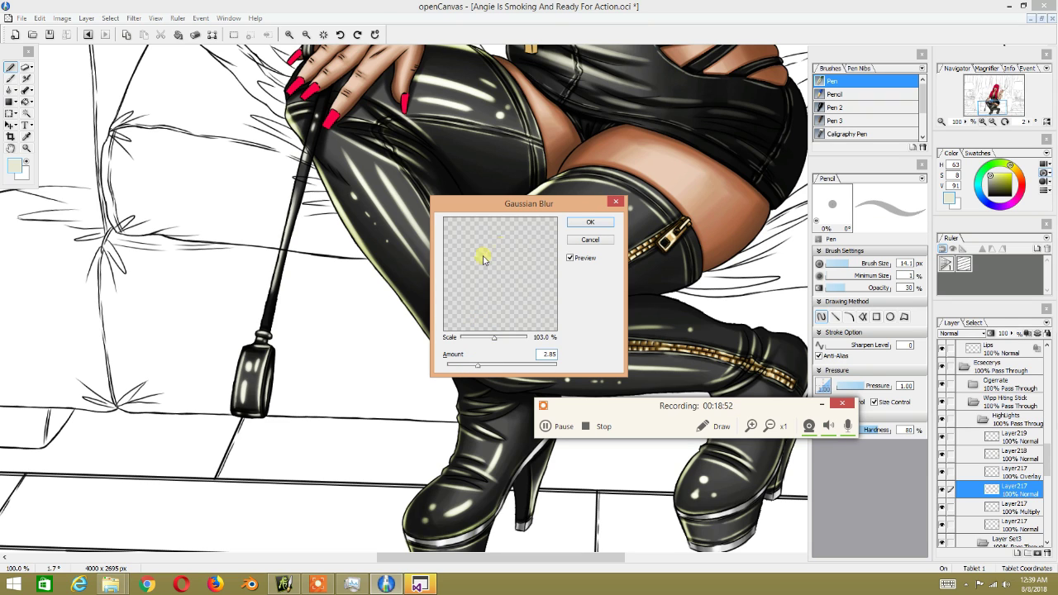
pyautogui.click(577, 240)
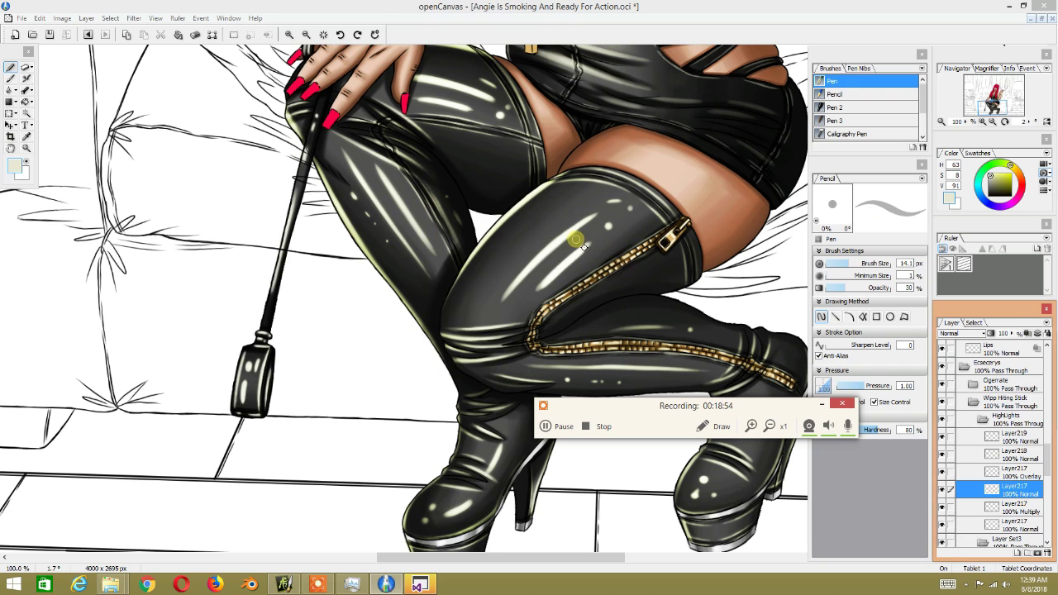
pyautogui.click(959, 333)
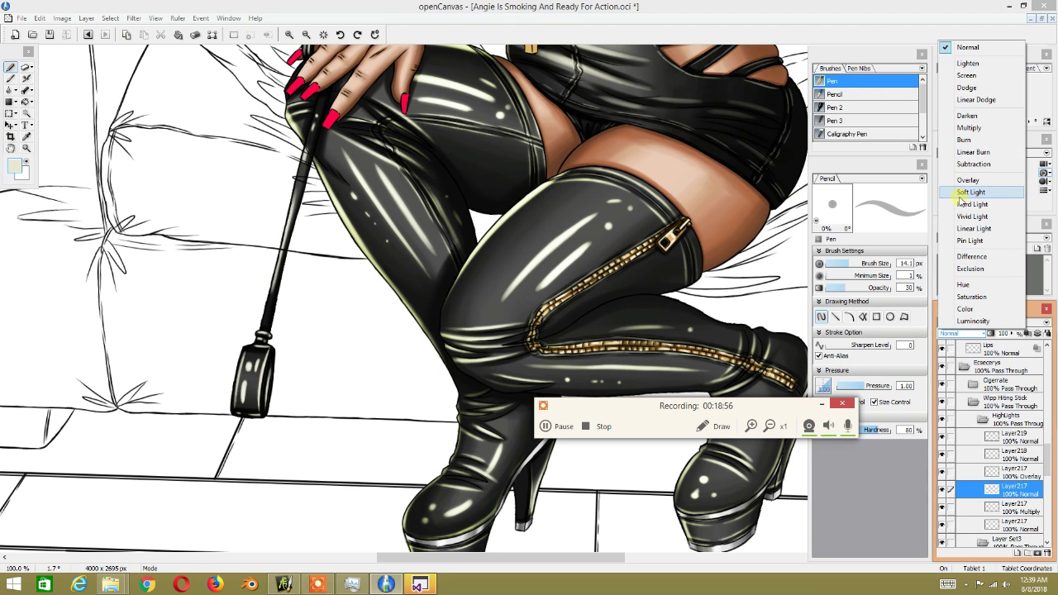
# Step: Set the duplicated Layer217 copy to Overlay and zoom around the figure to check the glow
pyautogui.click(968, 180)
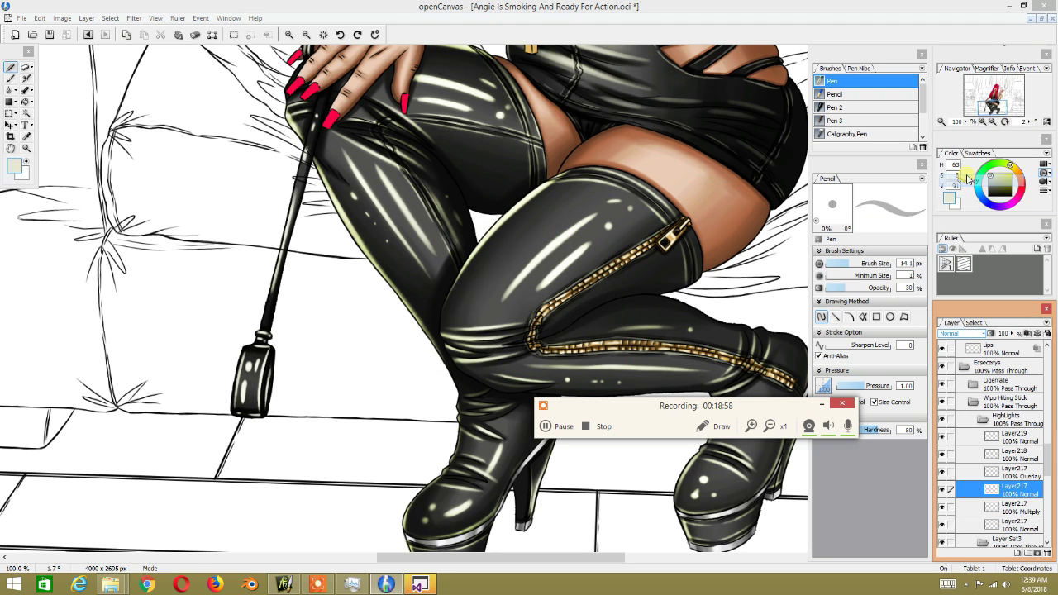
pyautogui.scroll(-2, 244, 303)
pyautogui.scroll(2, 244, 303)
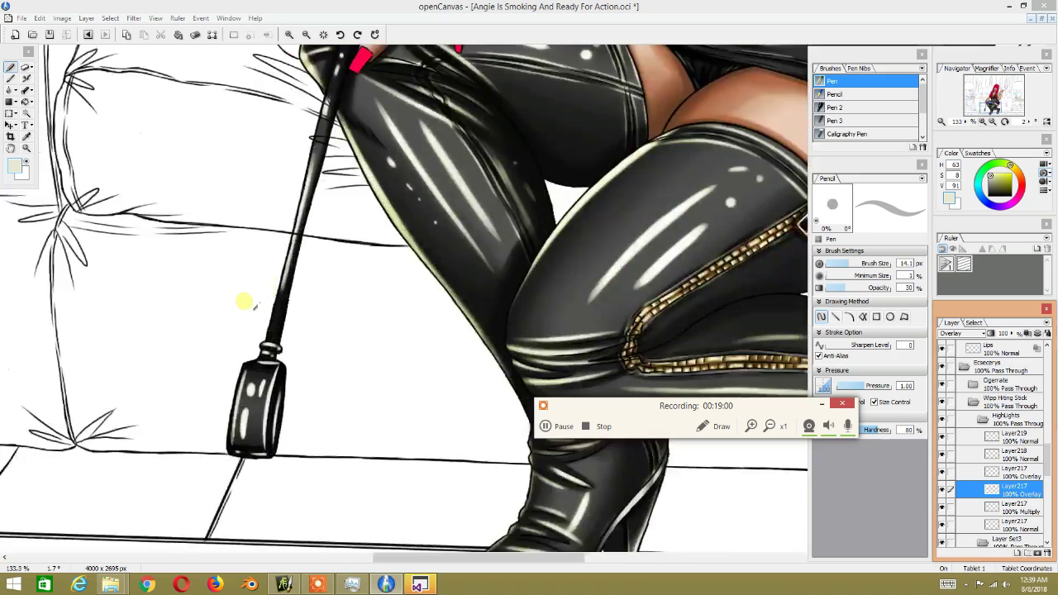
pyautogui.scroll(1, 244, 302)
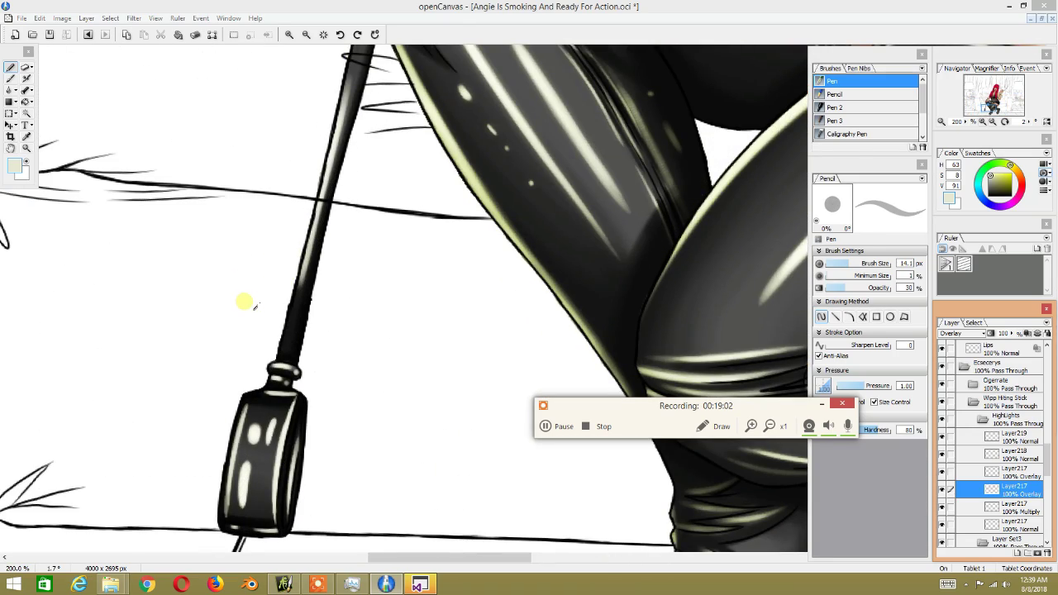
pyautogui.scroll(-1, 244, 303)
pyautogui.scroll(-1, 248, 289)
pyautogui.scroll(-1, 288, 258)
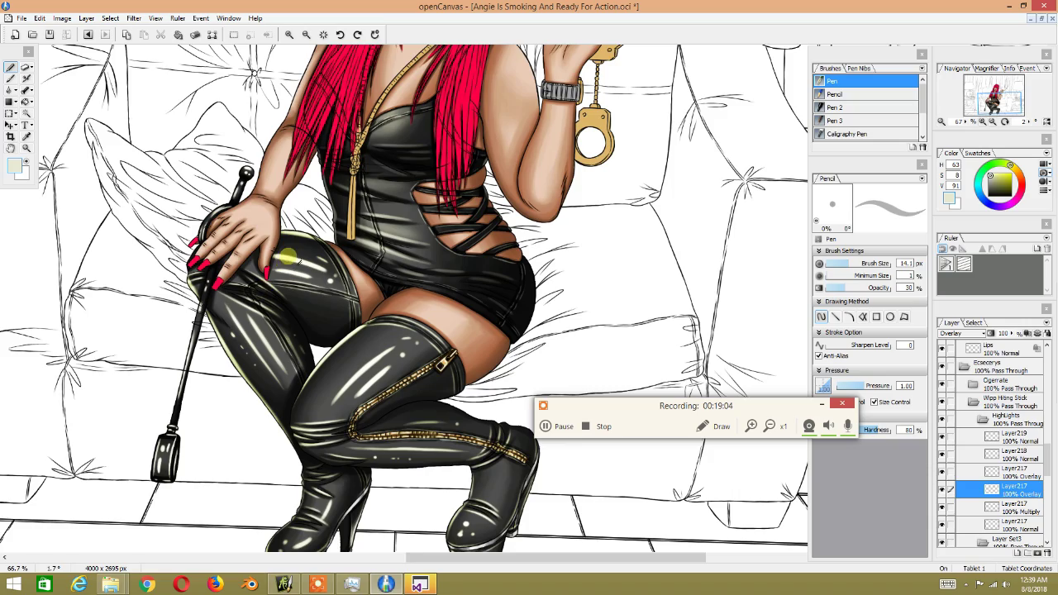
pyautogui.moveTo(347, 232); pyautogui.dragTo(303, 269)
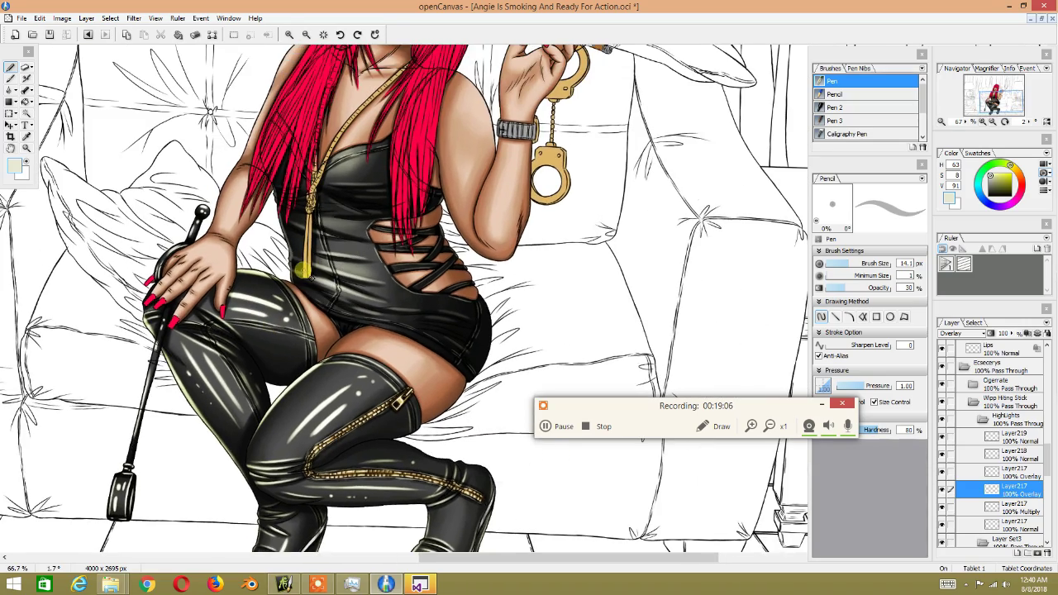
pyautogui.scroll(-1, 190, 307)
pyautogui.moveTo(372, 208)
pyautogui.mouseDown()
pyautogui.moveTo(323, 243)
pyautogui.moveTo(316, 227)
pyautogui.mouseUp()
pyautogui.scroll(-1, 233, 292)
pyautogui.scroll(1, 233, 293)
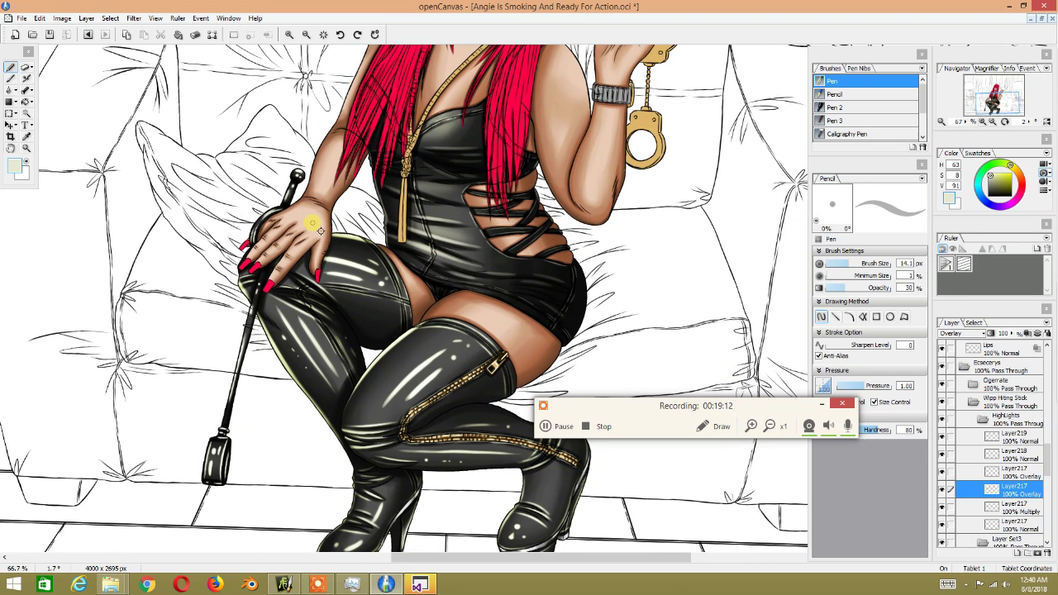
# Step: Collapse the HighLights, Layer Set3 and Wipp Hiting Stick folders and expand Cigerrate
pyautogui.click(981, 418)
pyautogui.click(982, 440)
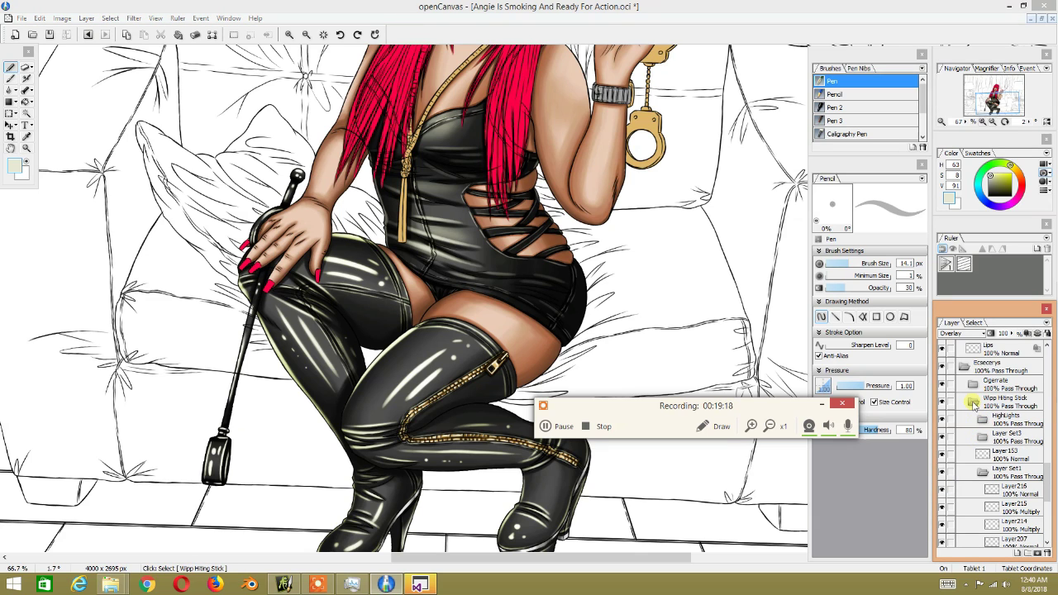
pyautogui.click(973, 403)
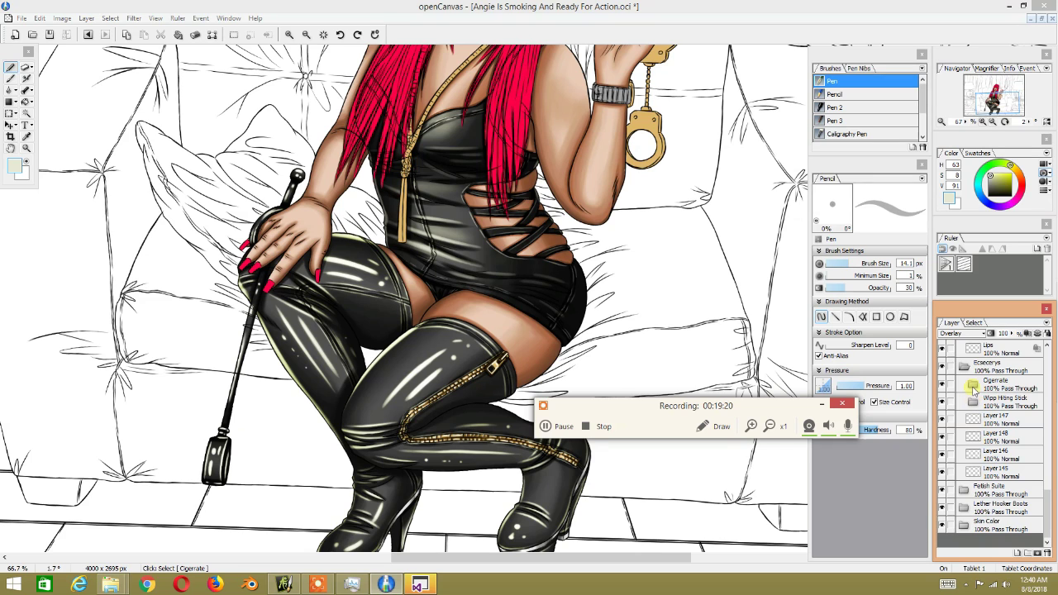
pyautogui.click(973, 385)
pyautogui.click(994, 406)
pyautogui.click(986, 433)
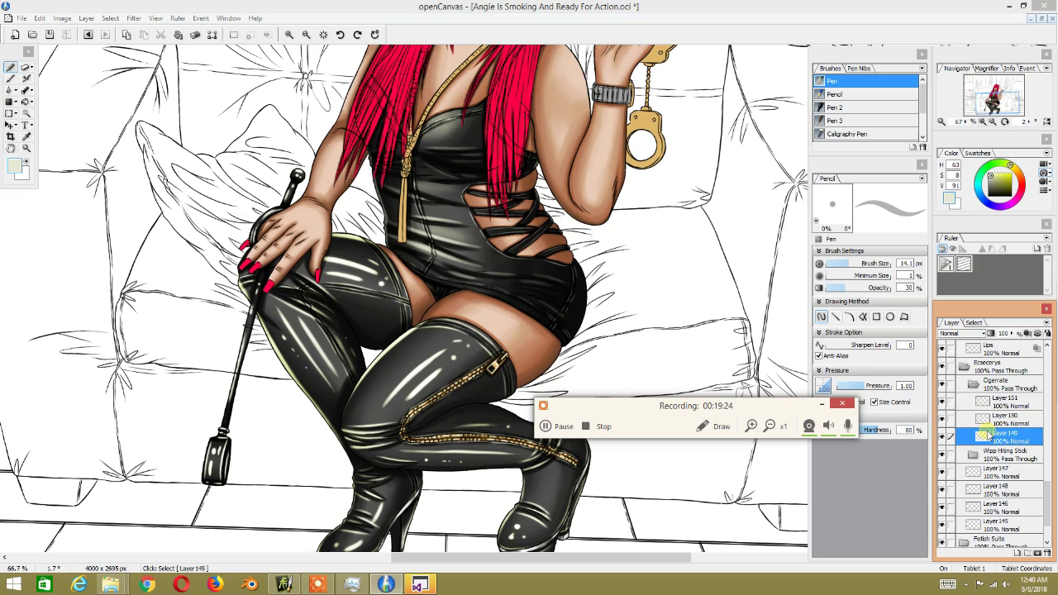
pyautogui.scroll(-3, 987, 446)
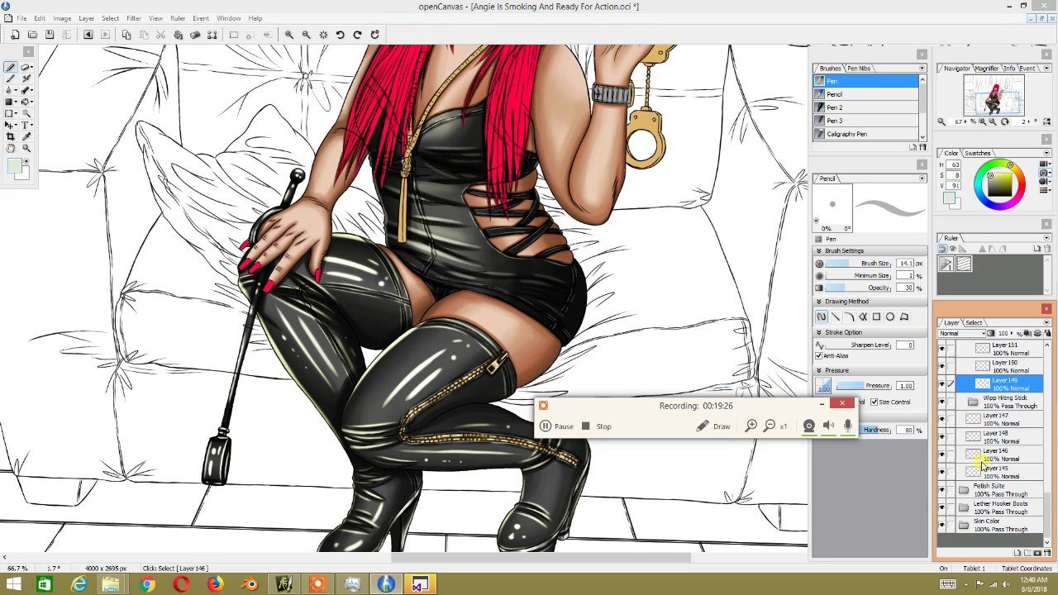
pyautogui.click(996, 402)
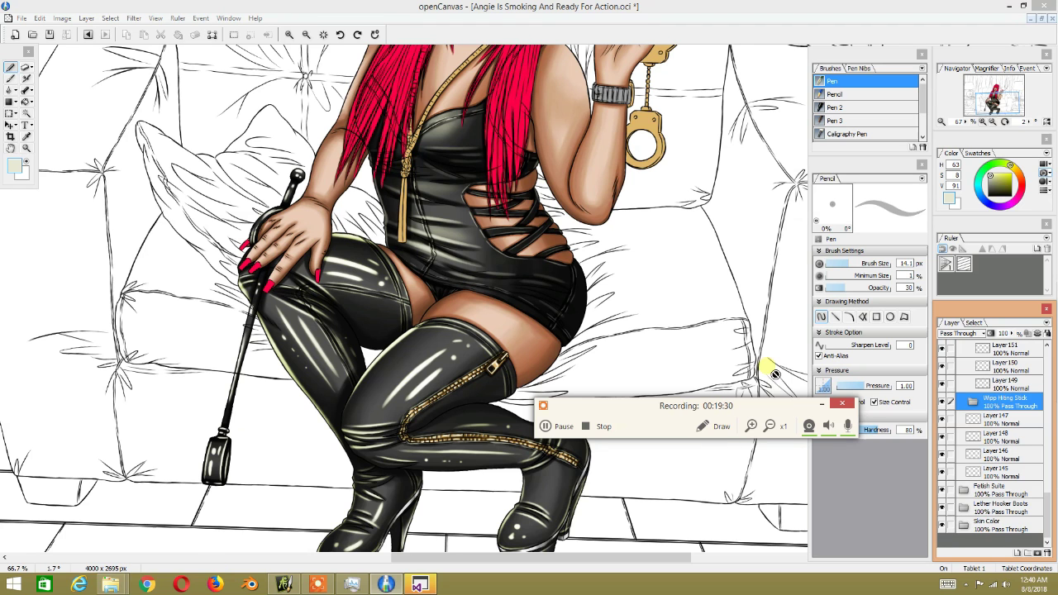
# Step: Toggle layer visibility to find the handcuffs, settling on Layer 148
pyautogui.moveTo(720, 273); pyautogui.dragTo(669, 397)
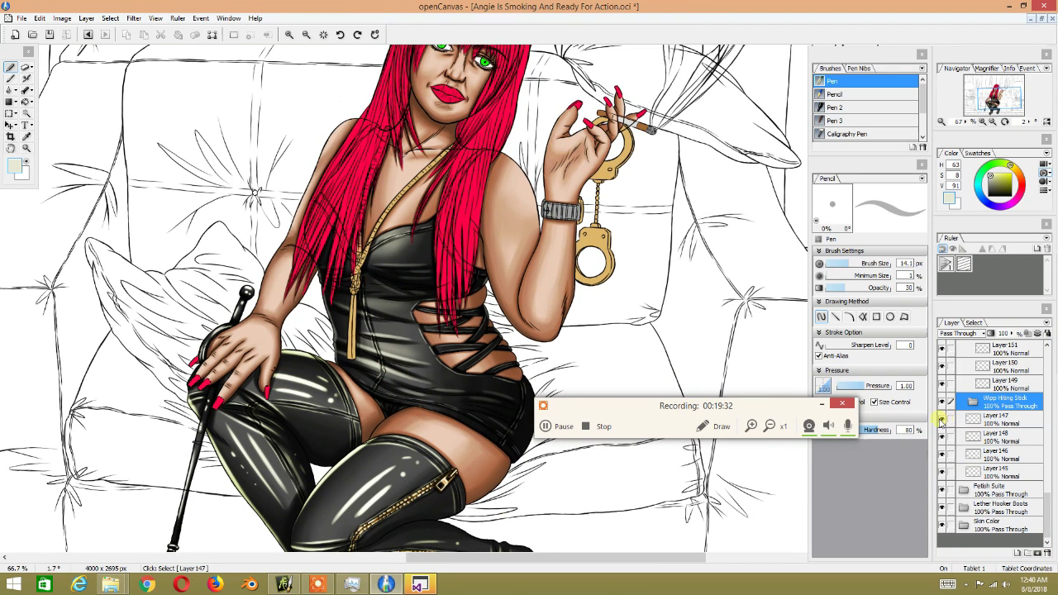
pyautogui.click(940, 420)
pyautogui.click(941, 420)
pyautogui.click(941, 421)
pyautogui.click(941, 422)
pyautogui.click(941, 438)
pyautogui.click(941, 437)
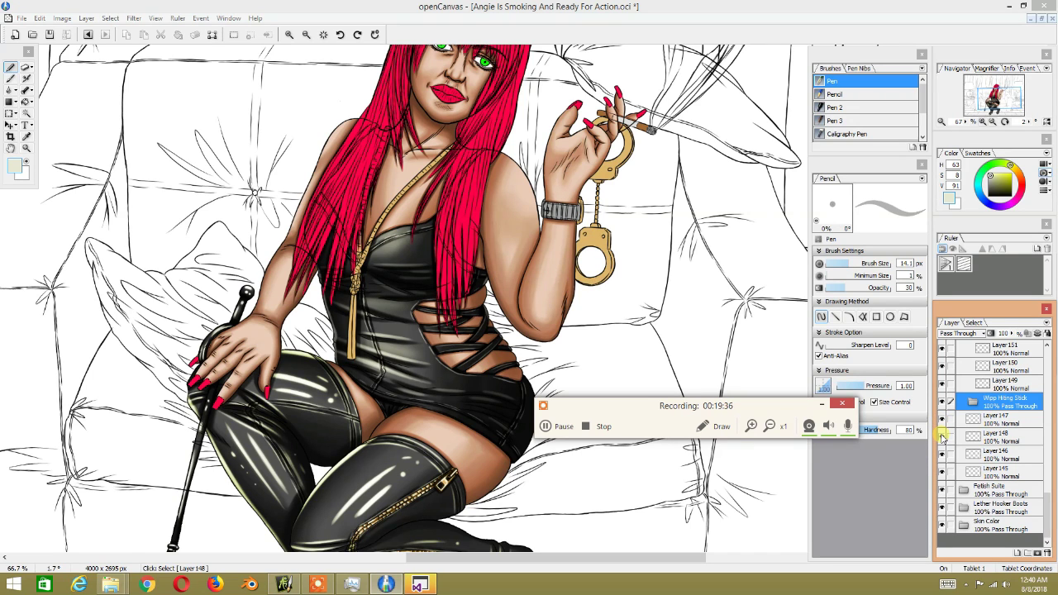
pyautogui.click(942, 455)
pyautogui.click(942, 456)
pyautogui.click(968, 472)
pyautogui.click(956, 436)
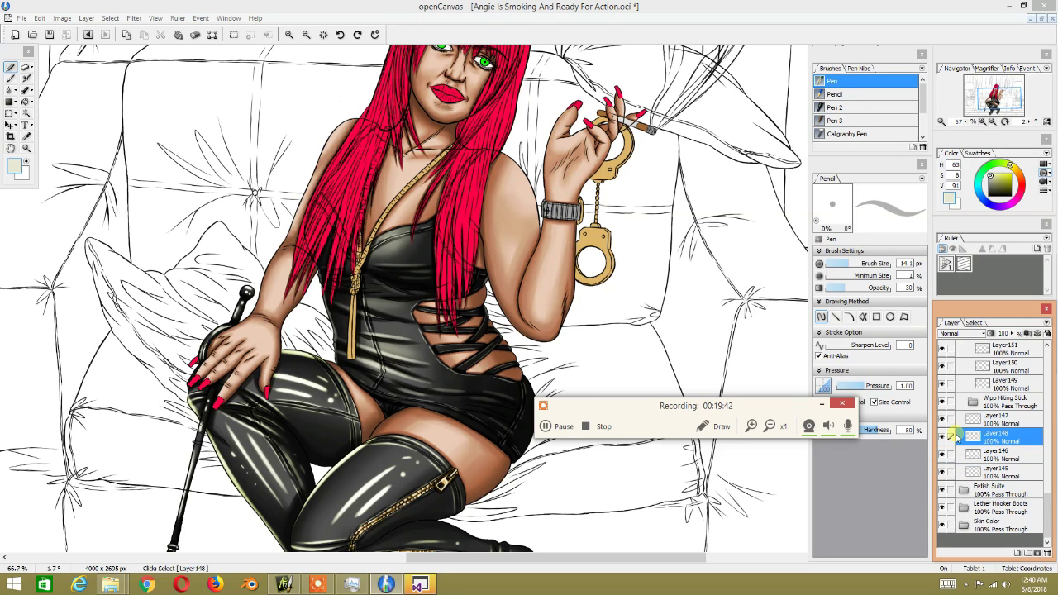
pyautogui.click(945, 437)
pyautogui.click(945, 437)
pyautogui.click(945, 437)
pyautogui.click(945, 437)
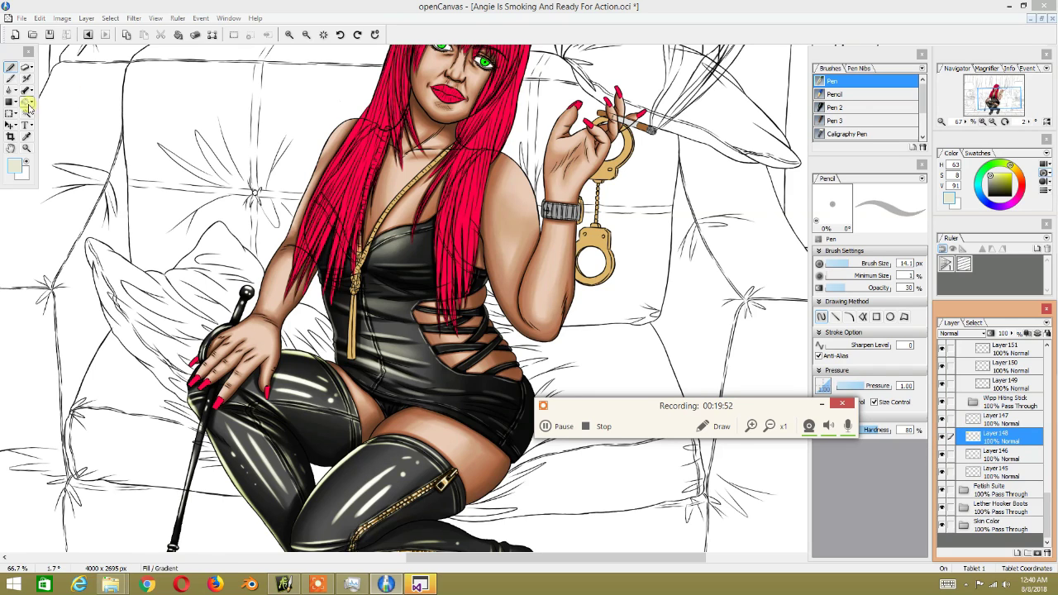
# Step: Test the Magic Wand on the handcuffs and check what Layer 146 holds
pyautogui.click(26, 116)
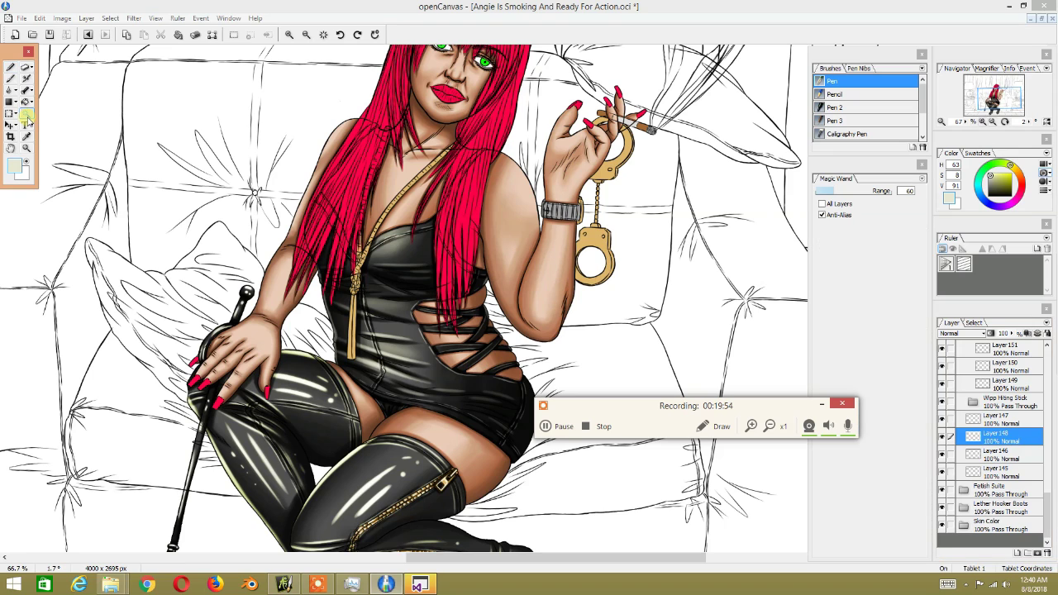
pyautogui.click(615, 172)
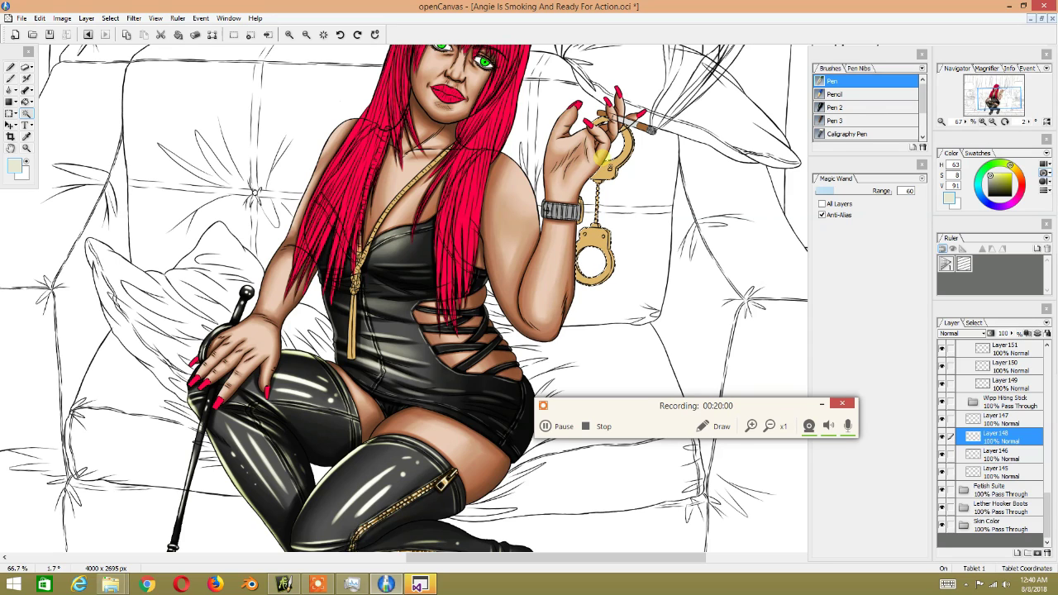
pyautogui.click(984, 456)
pyautogui.click(981, 457)
pyautogui.click(942, 457)
# Step: Make Layer 147 current and magic-wand select the gold necklace chain
pyautogui.click(947, 420)
pyautogui.click(942, 422)
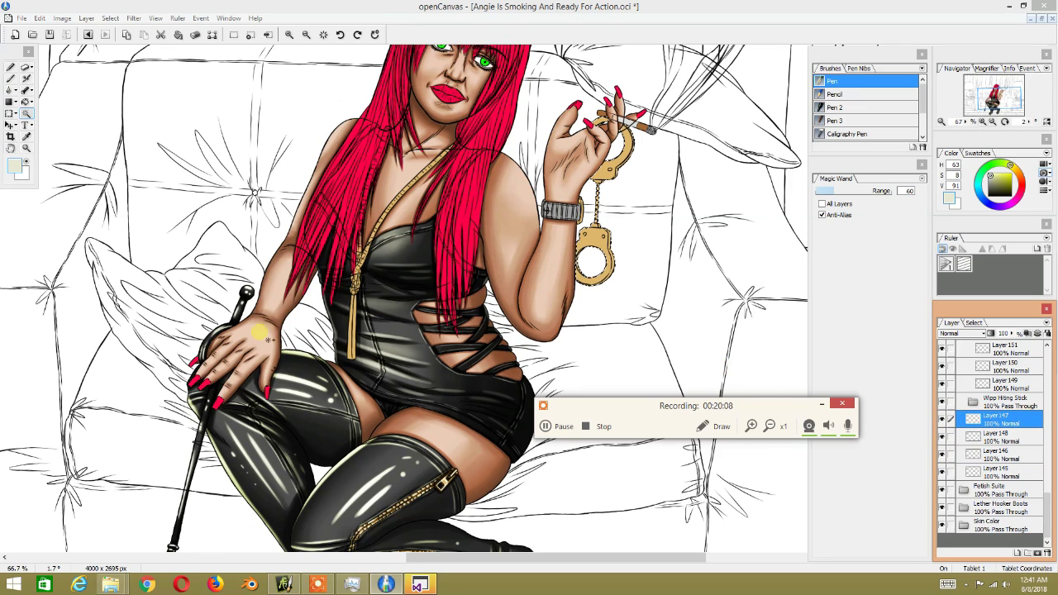
pyautogui.click(394, 202)
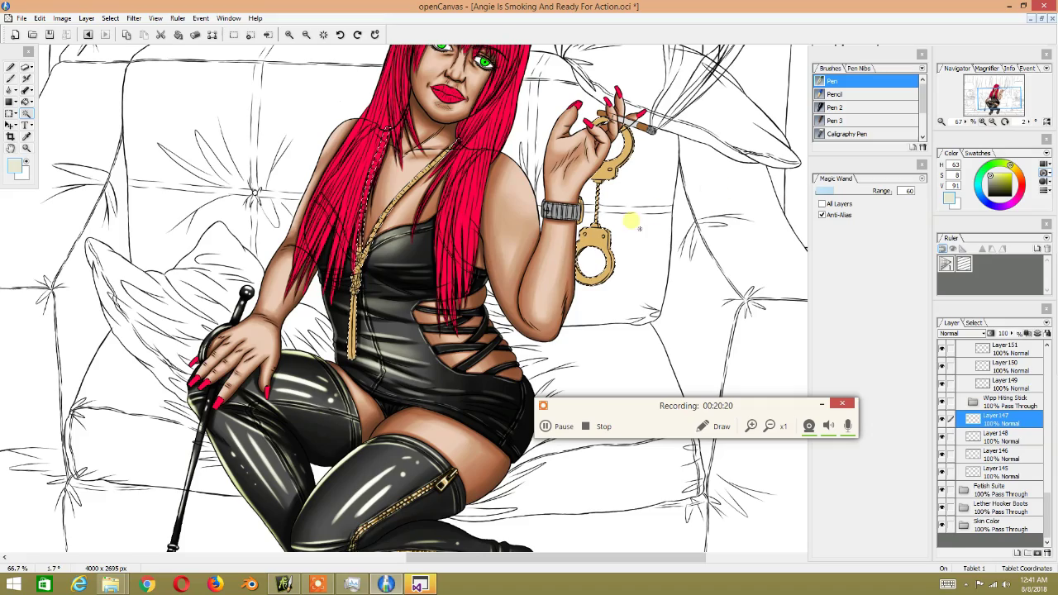
pyautogui.hotkey('ctrl', 't')
# Step: Pan to the cigarette area and zoom in and out to inspect it
pyautogui.moveTo(706, 94); pyautogui.dragTo(584, 300)
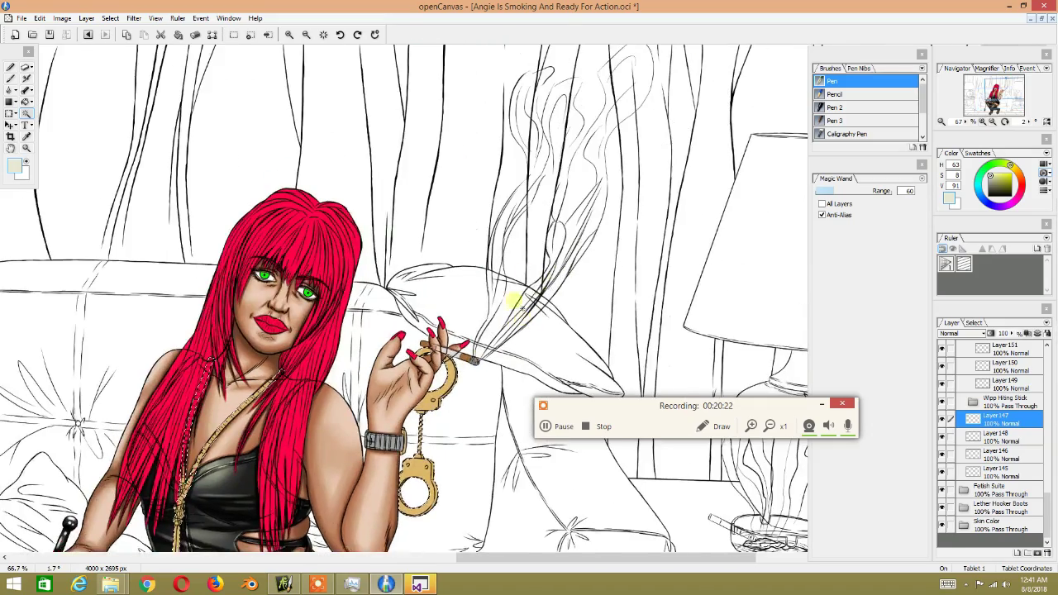
pyautogui.scroll(-3, 470, 281)
pyautogui.scroll(3, 470, 281)
pyautogui.scroll(1, 469, 281)
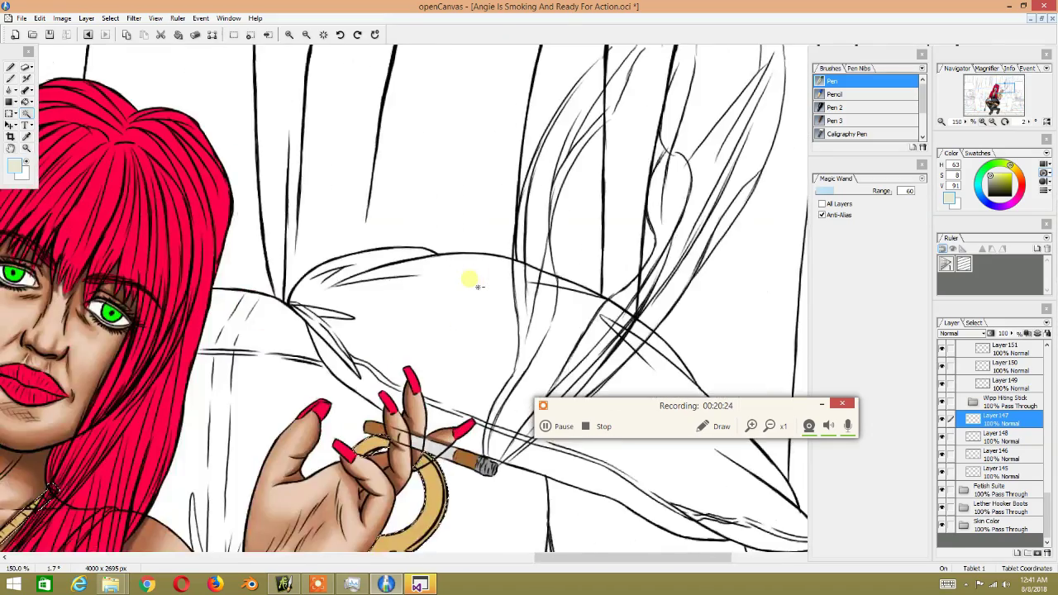
pyautogui.scroll(-2, 470, 280)
pyautogui.scroll(1, 610, 212)
pyautogui.scroll(1, 610, 213)
pyautogui.scroll(1, 610, 212)
pyautogui.scroll(-2, 611, 225)
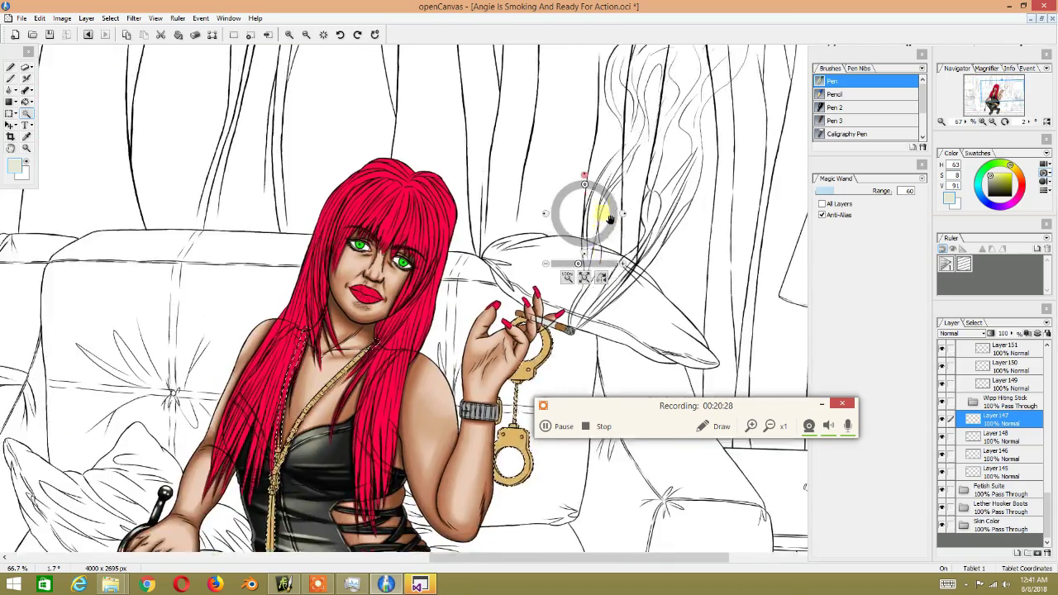
pyautogui.scroll(-2, 579, 212)
pyautogui.scroll(3, 504, 275)
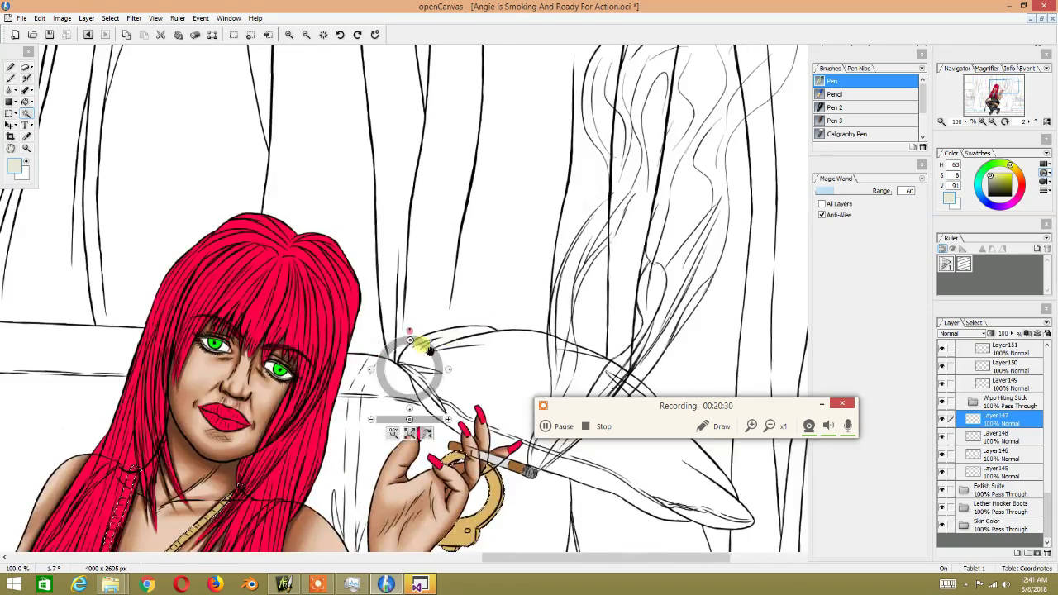
pyautogui.scroll(-1, 429, 349)
pyautogui.scroll(-1, 447, 297)
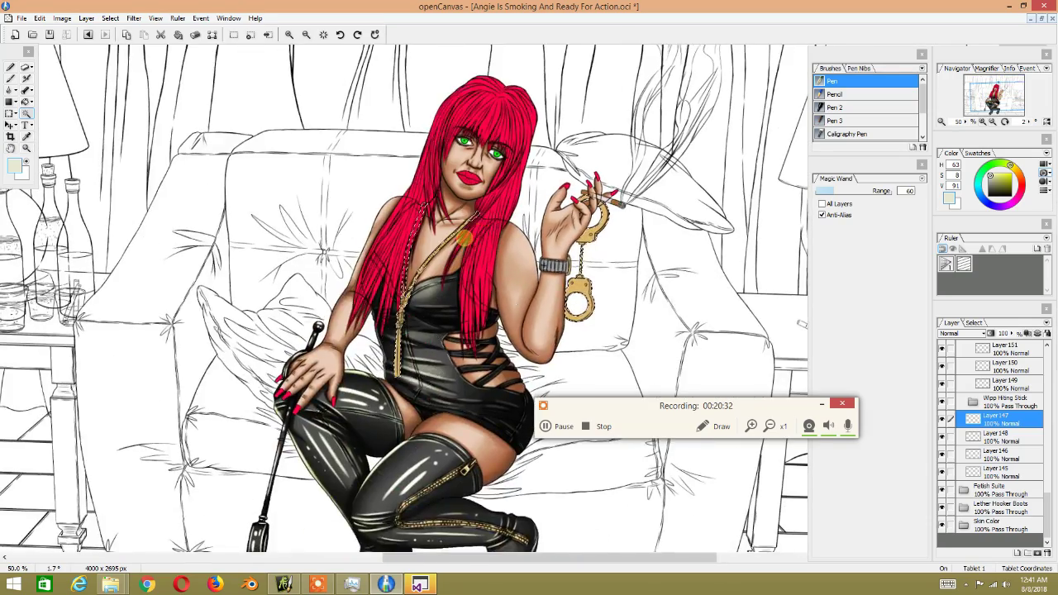
pyautogui.scroll(2, 476, 175)
pyautogui.scroll(1, 477, 175)
pyautogui.scroll(-3, 554, 141)
pyautogui.scroll(-1, 435, 291)
pyautogui.scroll(1, 435, 291)
pyautogui.scroll(2, 555, 200)
pyautogui.scroll(-1, 495, 291)
pyautogui.scroll(1, 456, 307)
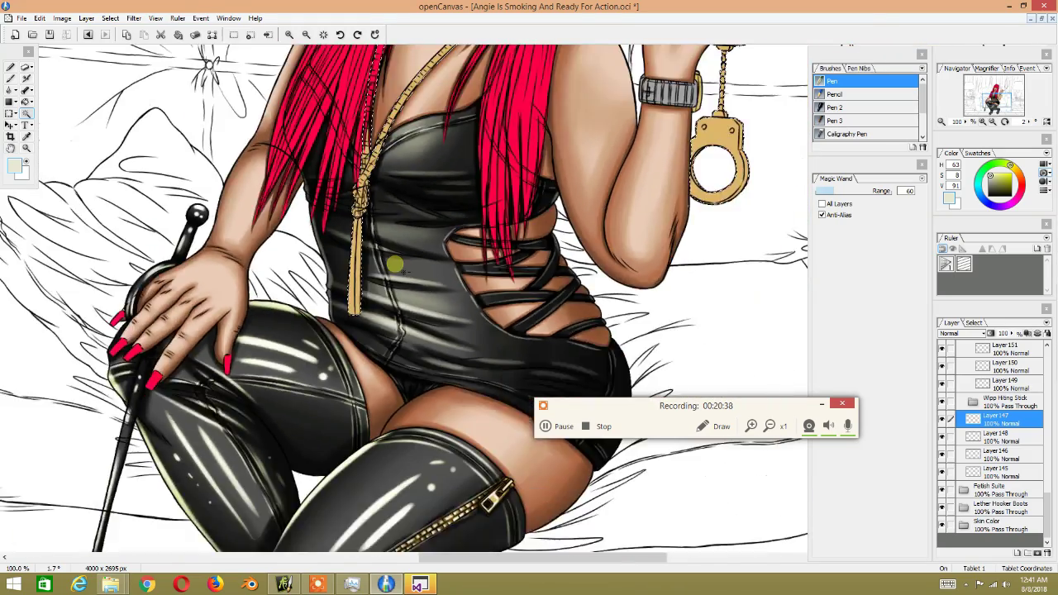
pyautogui.scroll(-3, 395, 264)
# Step: Recentre on the chest and handcuffs, then fit the whole illustration at 33.3%
pyautogui.moveTo(443, 237); pyautogui.dragTo(463, 317)
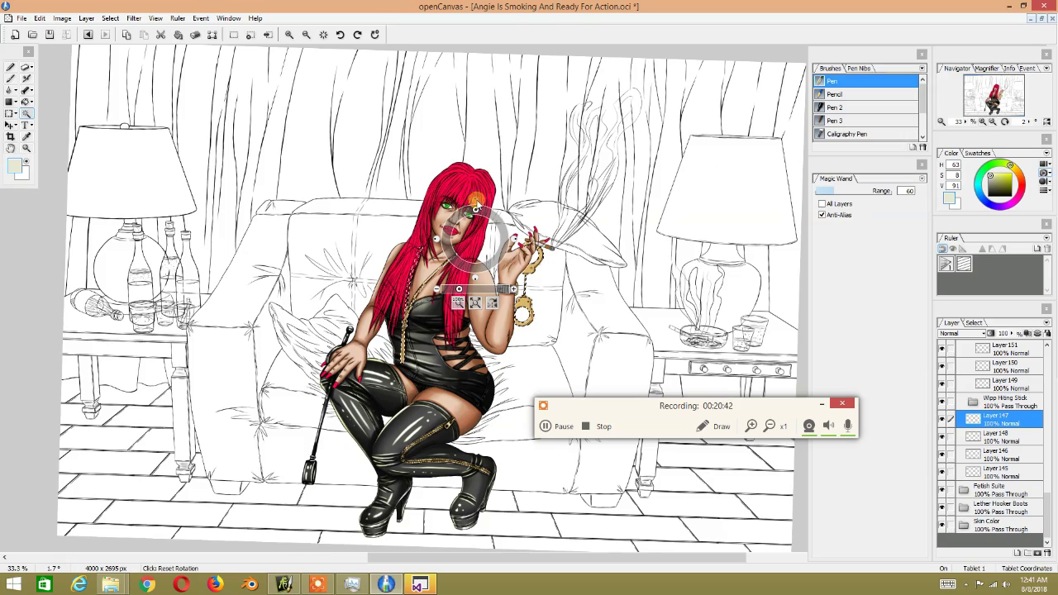
pyautogui.scroll(-3, 473, 192)
pyautogui.scroll(4, 407, 256)
pyautogui.scroll(2, 408, 257)
pyautogui.scroll(-1, 406, 251)
pyautogui.scroll(-2, 405, 250)
pyautogui.scroll(3, 429, 248)
pyautogui.scroll(2, 428, 248)
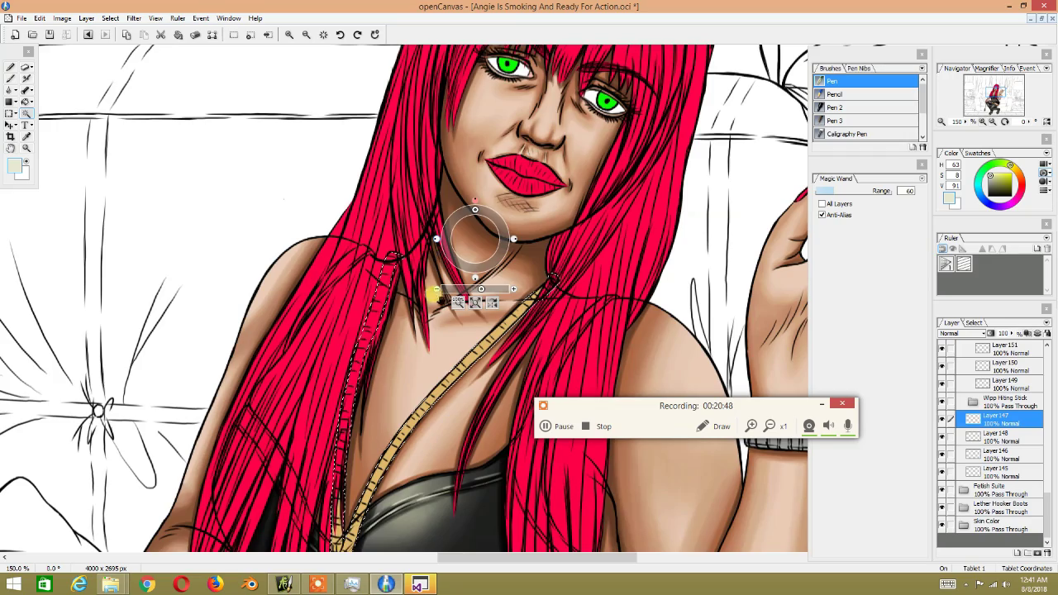
pyautogui.moveTo(428, 248); pyautogui.dragTo(338, 219)
pyautogui.scroll(2, 347, 232)
pyautogui.scroll(-1, 356, 238)
pyautogui.scroll(-2, 354, 237)
pyautogui.scroll(-2, 352, 235)
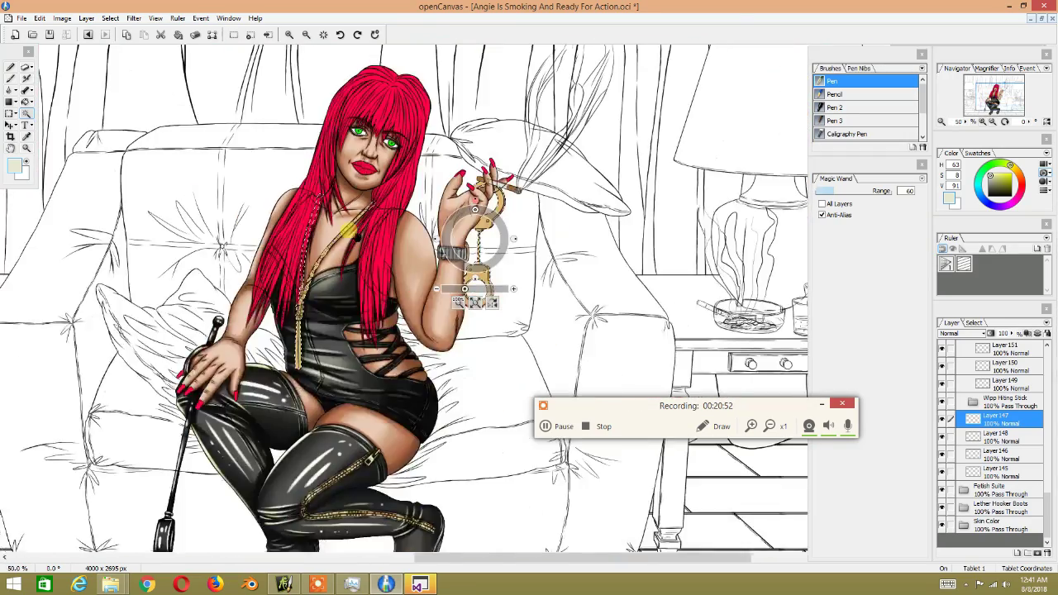
pyautogui.scroll(-1, 351, 235)
pyautogui.scroll(-1, 348, 233)
pyautogui.moveTo(349, 234); pyautogui.dragTo(419, 302)
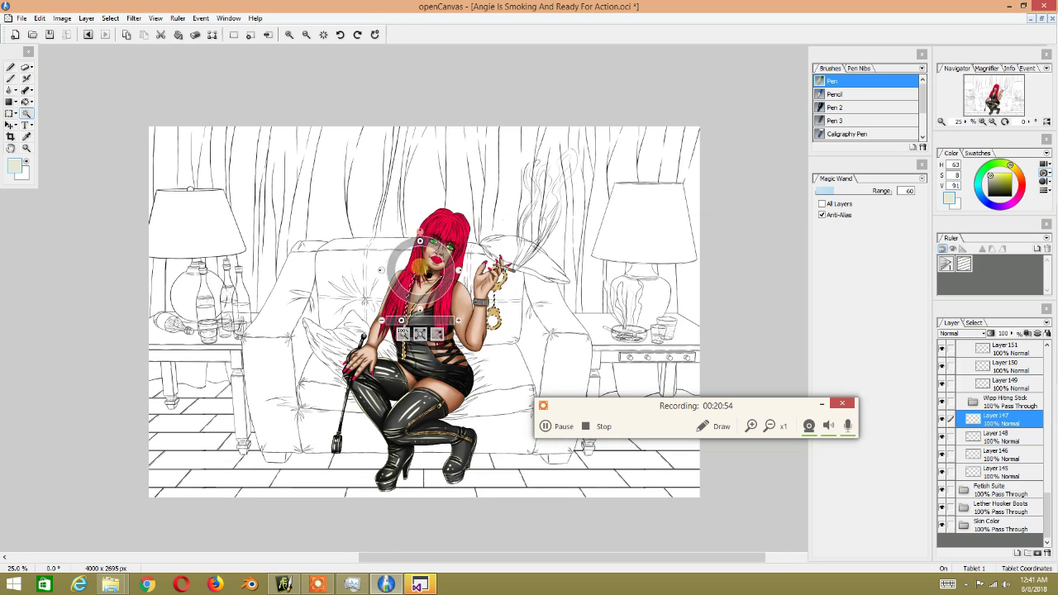
pyautogui.scroll(1, 418, 304)
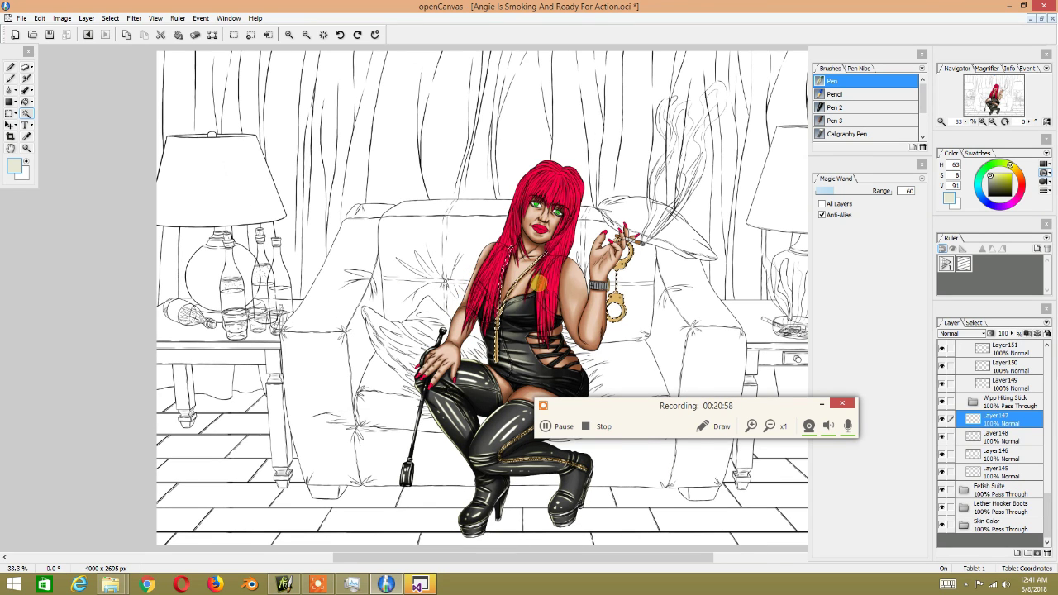
# Step: Save the painting, then magic-wand select the gold rope necklace
pyautogui.moveTo(25, 51)
pyautogui.click(22, 18)
pyautogui.click(26, 108)
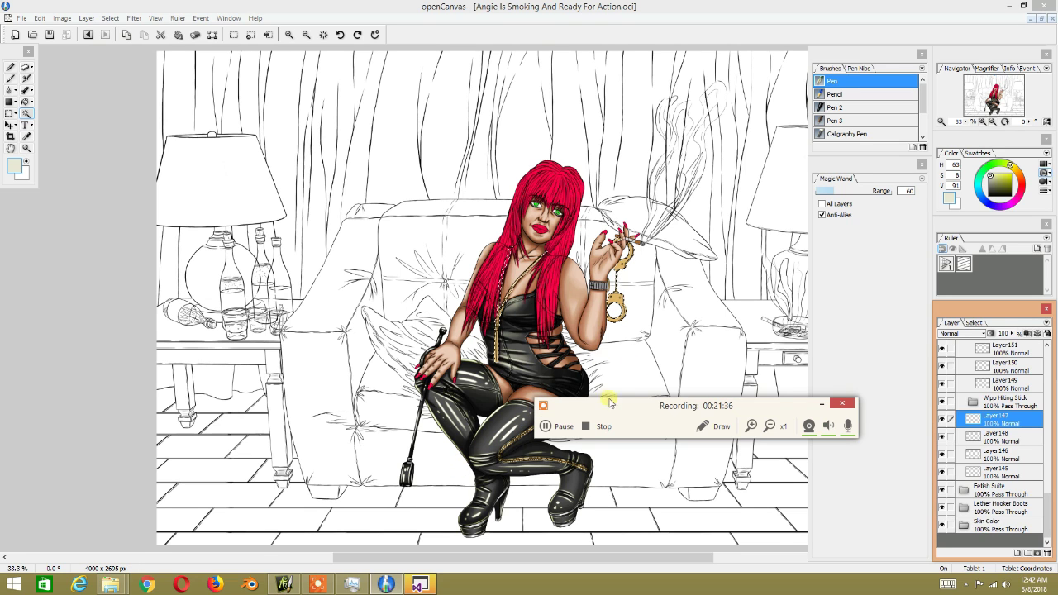
pyautogui.moveTo(659, 399); pyautogui.dragTo(755, 333)
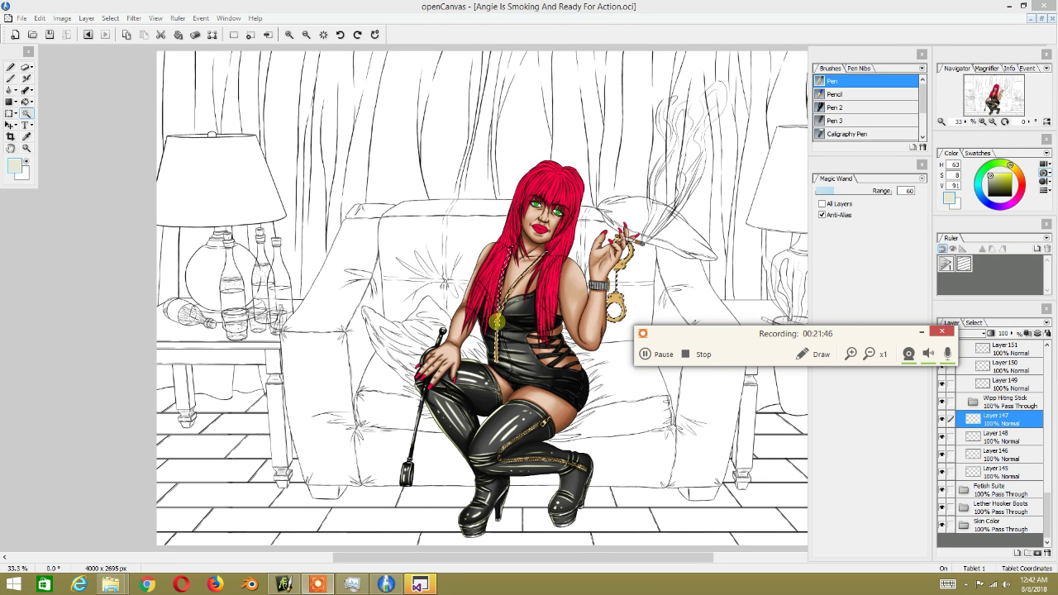
pyautogui.click(560, 255)
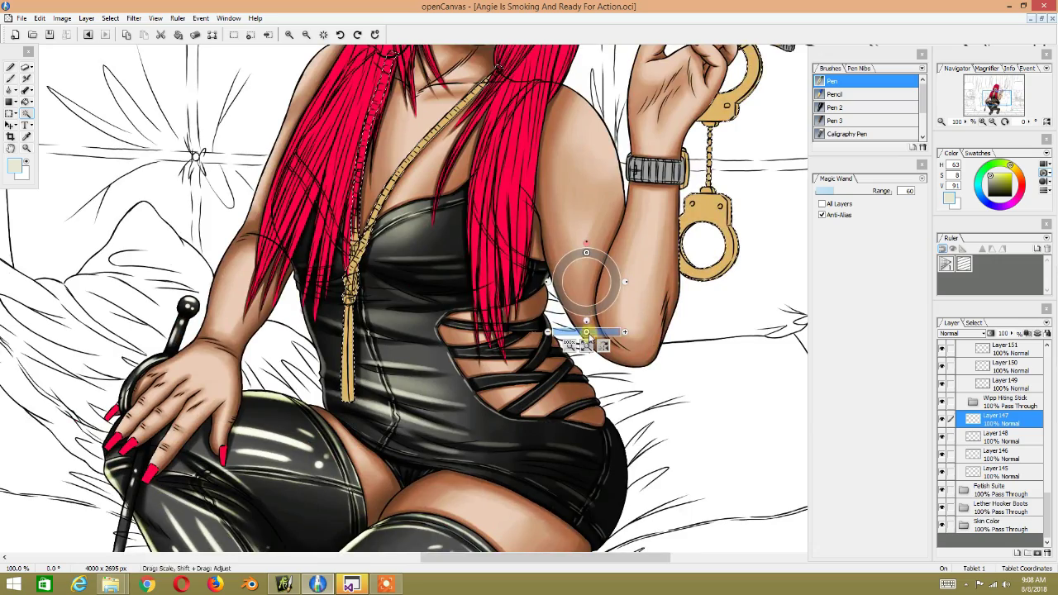
# Step: Zoom to about 204% on the necklace, choose the Airbrush and eyedrop the rope's tan
pyautogui.moveTo(586, 332)
pyautogui.mouseDown()
pyautogui.moveTo(597, 332)
pyautogui.moveTo(608, 291)
pyautogui.moveTo(512, 302)
pyautogui.mouseUp()
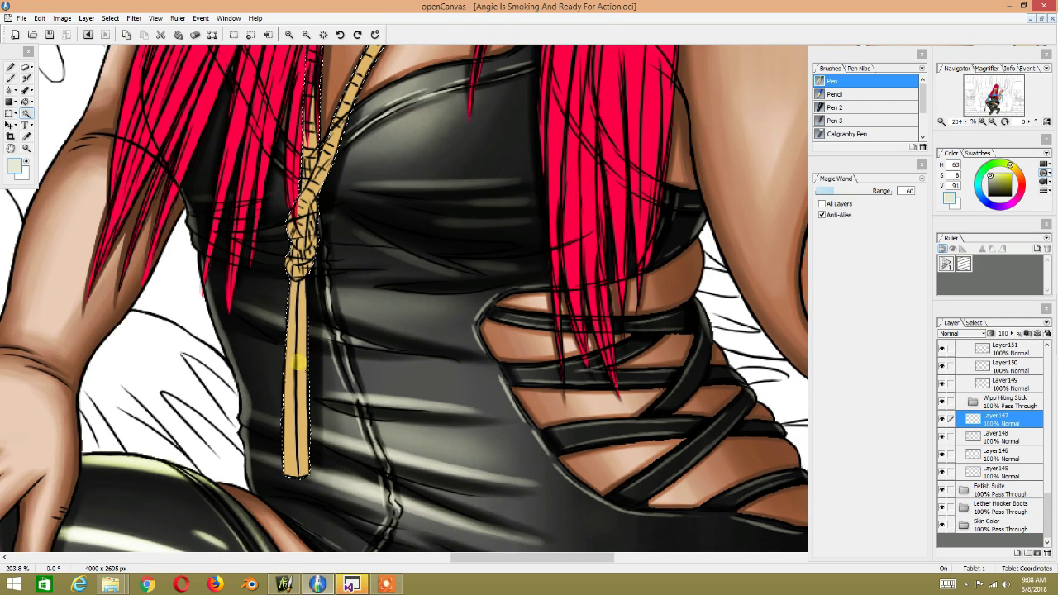
pyautogui.click(27, 80)
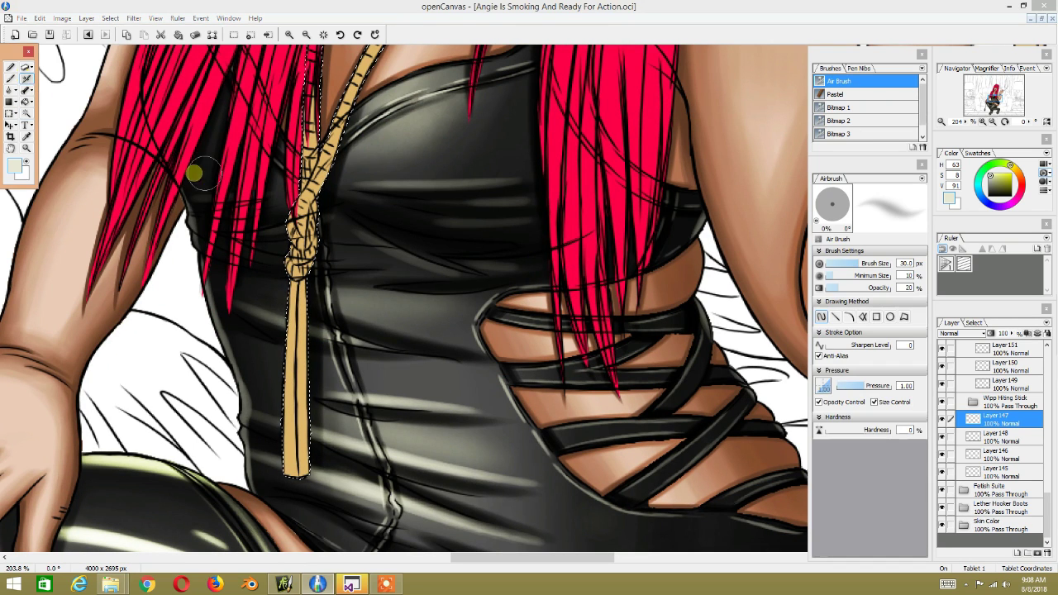
pyautogui.keyDown('alt'); pyautogui.click(300, 330); pyautogui.keyUp('alt')
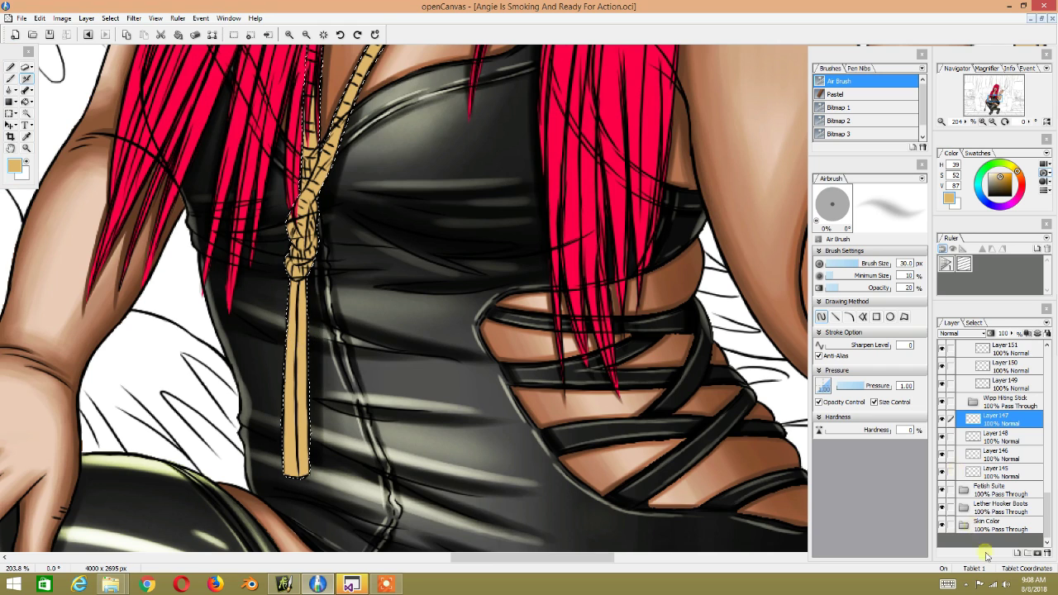
pyautogui.click(973, 323)
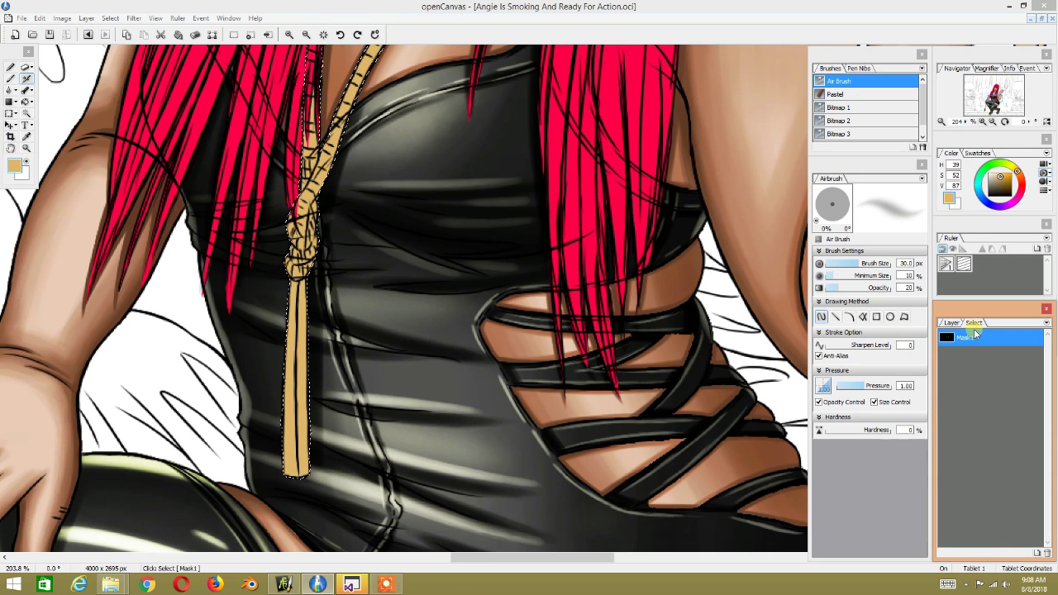
pyautogui.click(978, 153)
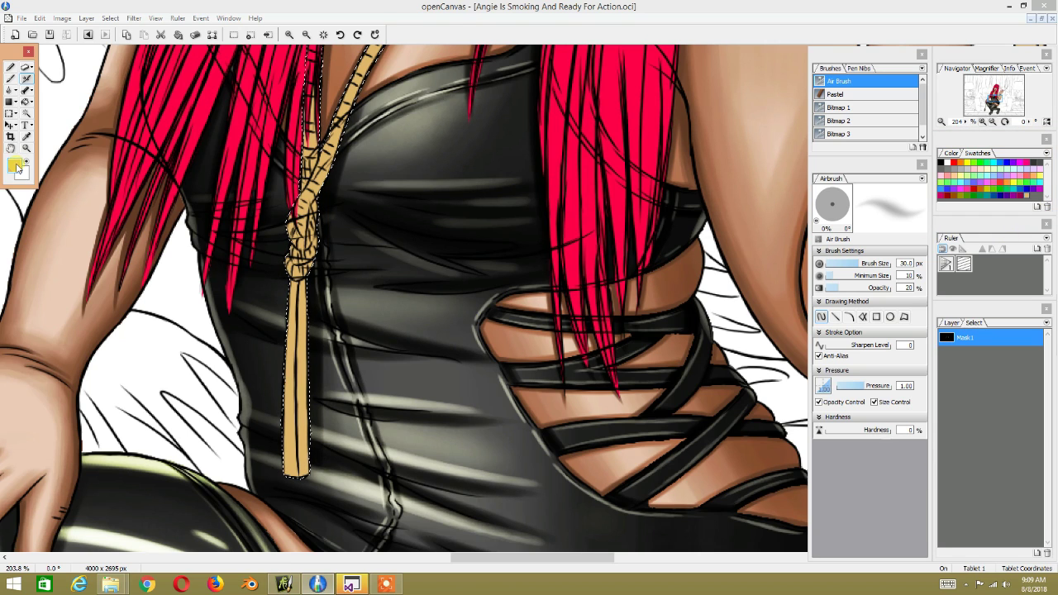
# Step: Set the foreground colour to a dark brown in the Color Picker
pyautogui.click(16, 167)
pyautogui.moveTo(491, 261); pyautogui.dragTo(502, 275)
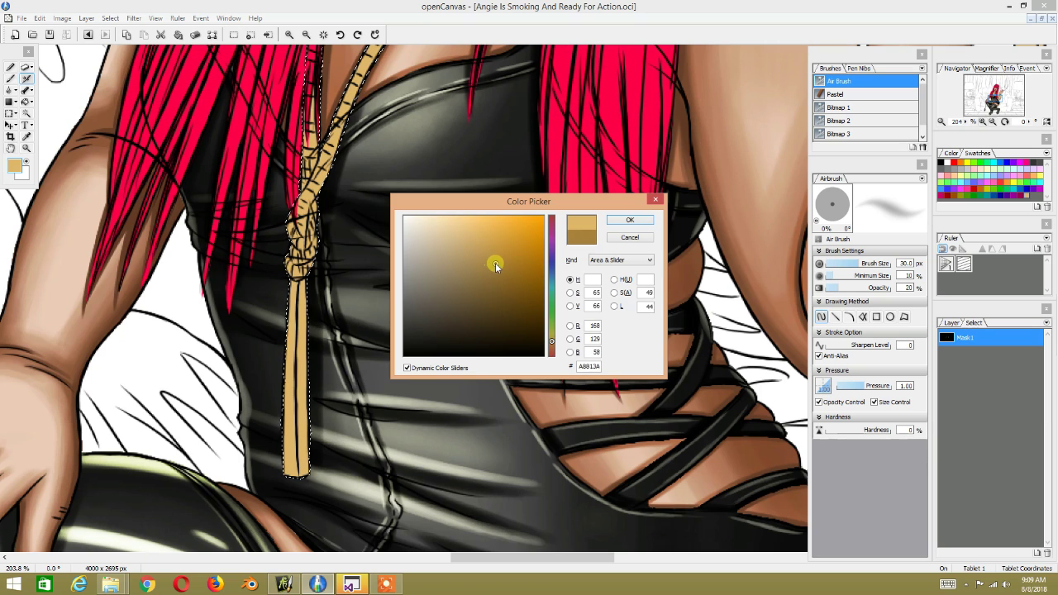
pyautogui.click(629, 221)
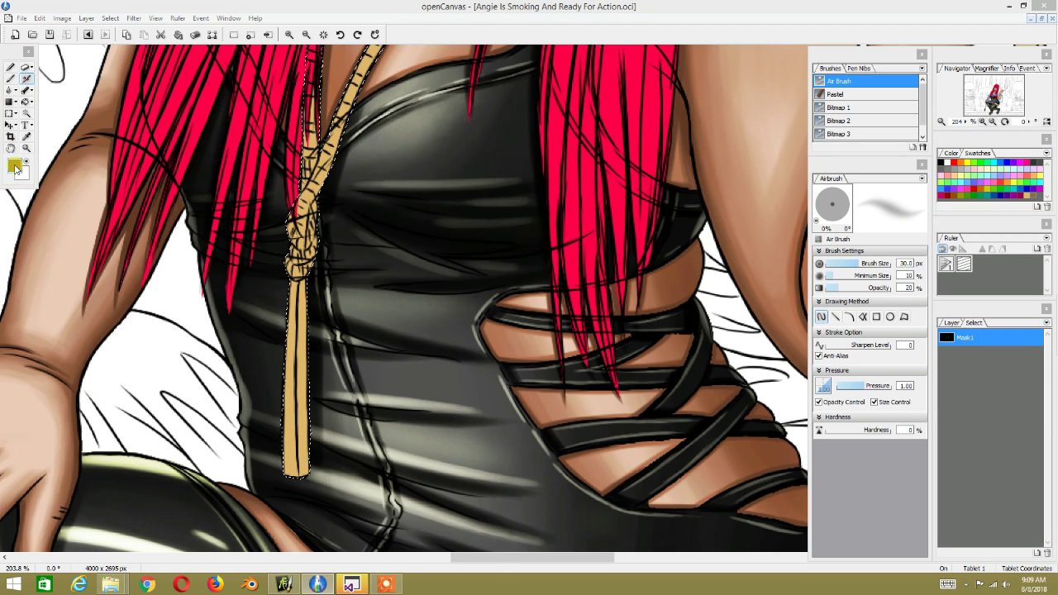
pyautogui.click(14, 169)
pyautogui.moveTo(496, 286); pyautogui.dragTo(521, 304)
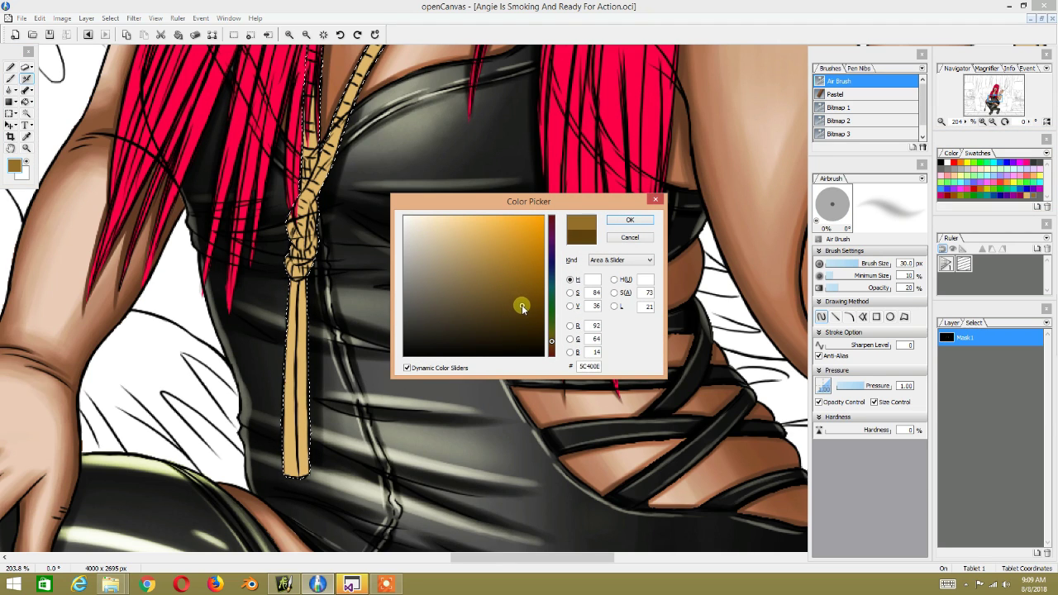
pyautogui.click(630, 221)
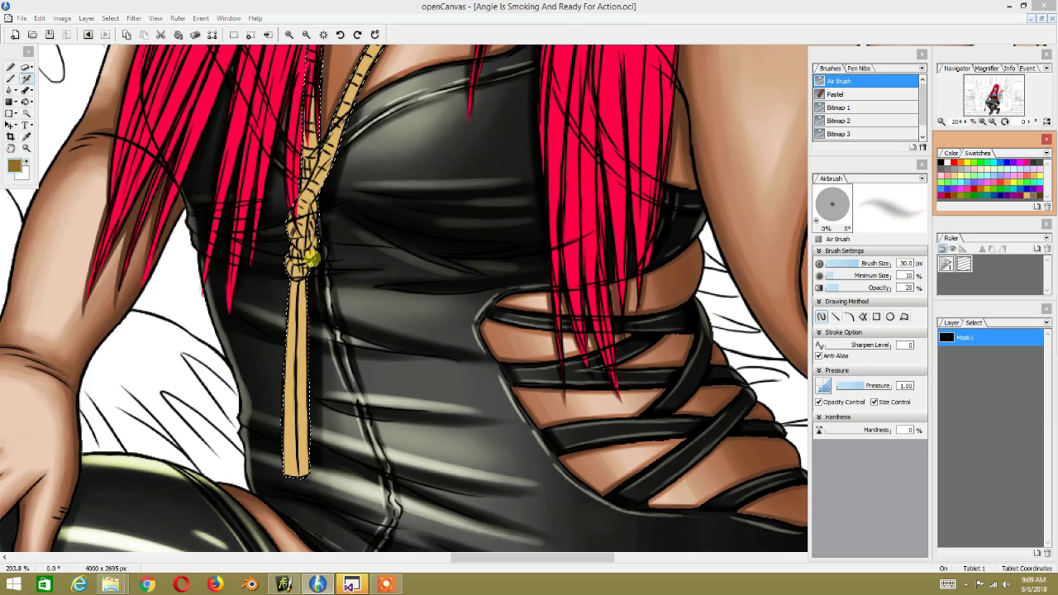
# Step: Rotate the canvas about 89° and save brown 715219 as a new swatch
pyautogui.moveTo(312, 261); pyautogui.dragTo(256, 337)
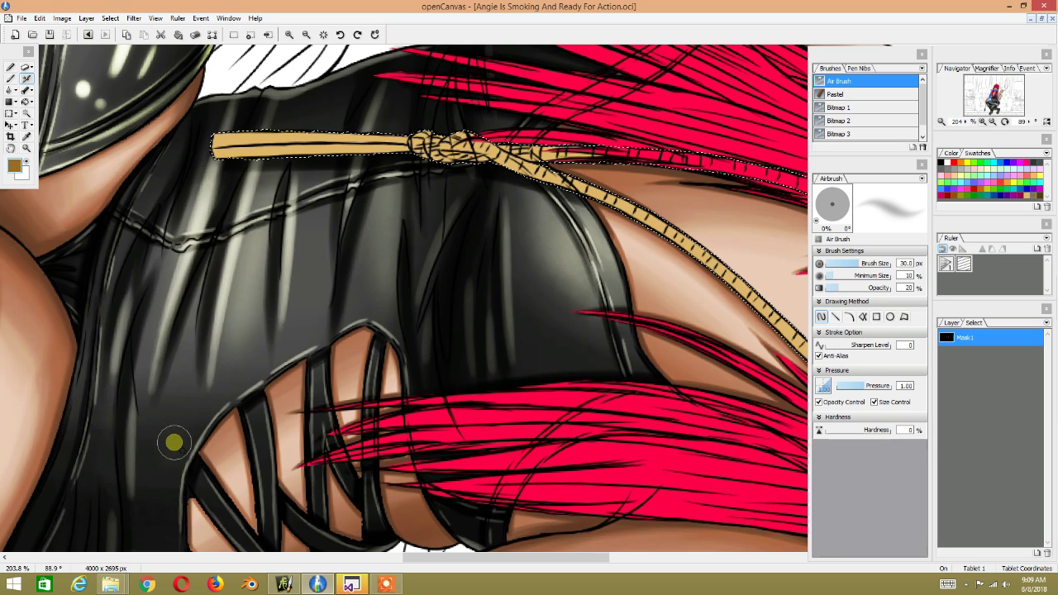
pyautogui.click(14, 166)
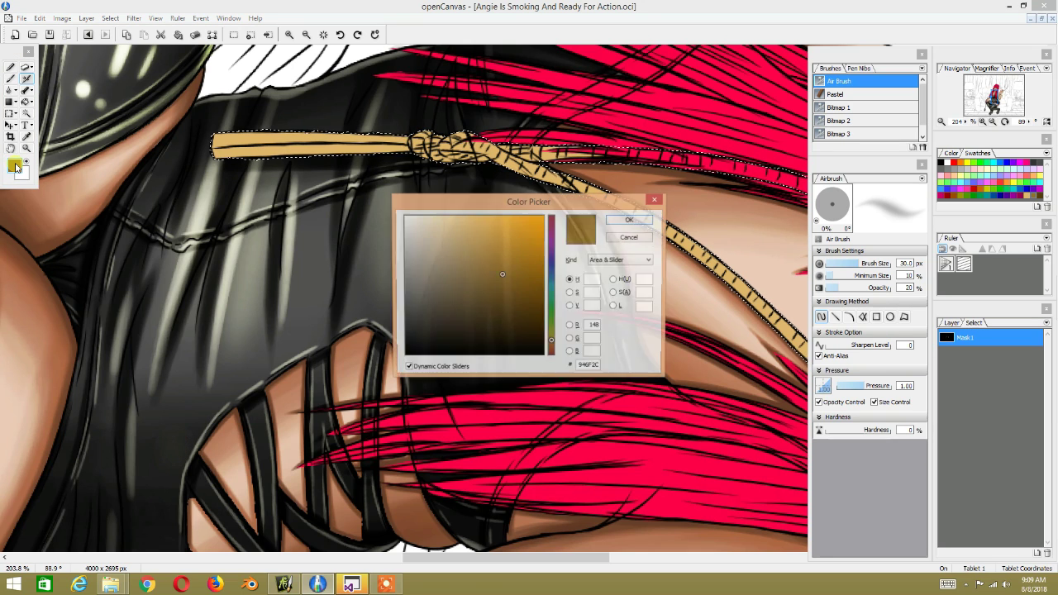
pyautogui.click(511, 291)
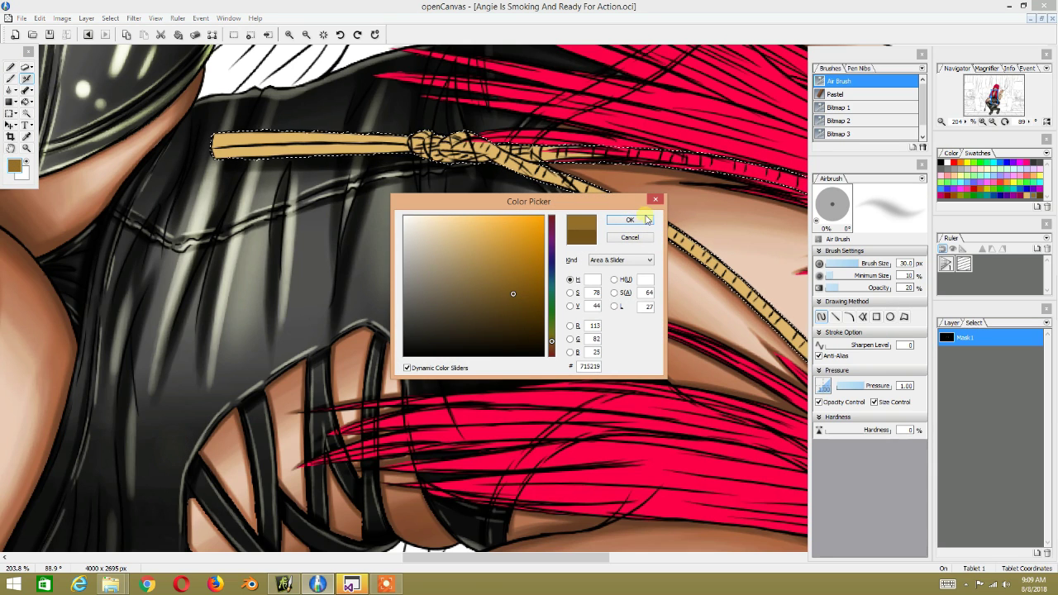
pyautogui.click(635, 219)
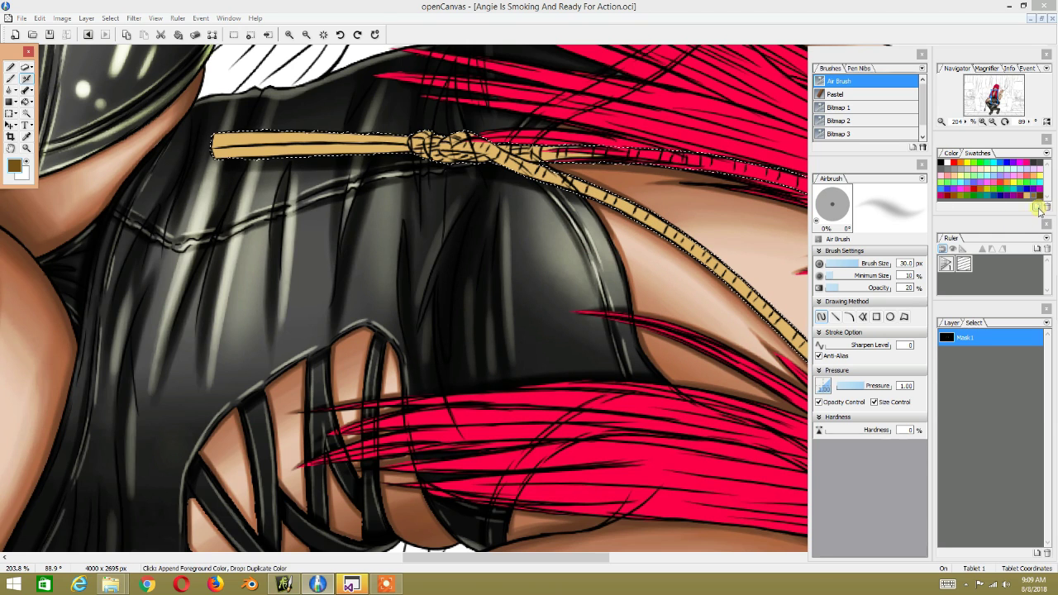
pyautogui.click(1039, 209)
pyautogui.doubleClick(941, 195)
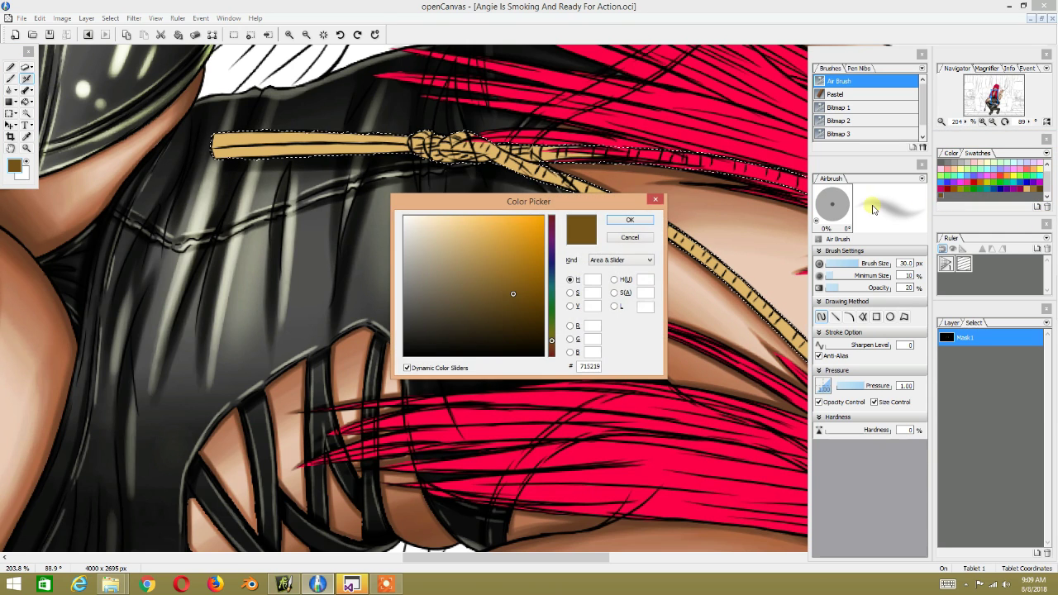
pyautogui.click(634, 222)
pyautogui.moveTo(703, 237)
pyautogui.mouseDown()
pyautogui.moveTo(653, 284)
pyautogui.moveTo(671, 347)
pyautogui.moveTo(638, 295)
pyautogui.moveTo(472, 177)
pyautogui.moveTo(375, 191)
pyautogui.moveTo(515, 198)
pyautogui.moveTo(220, 147)
pyautogui.moveTo(206, 178)
pyautogui.mouseUp()
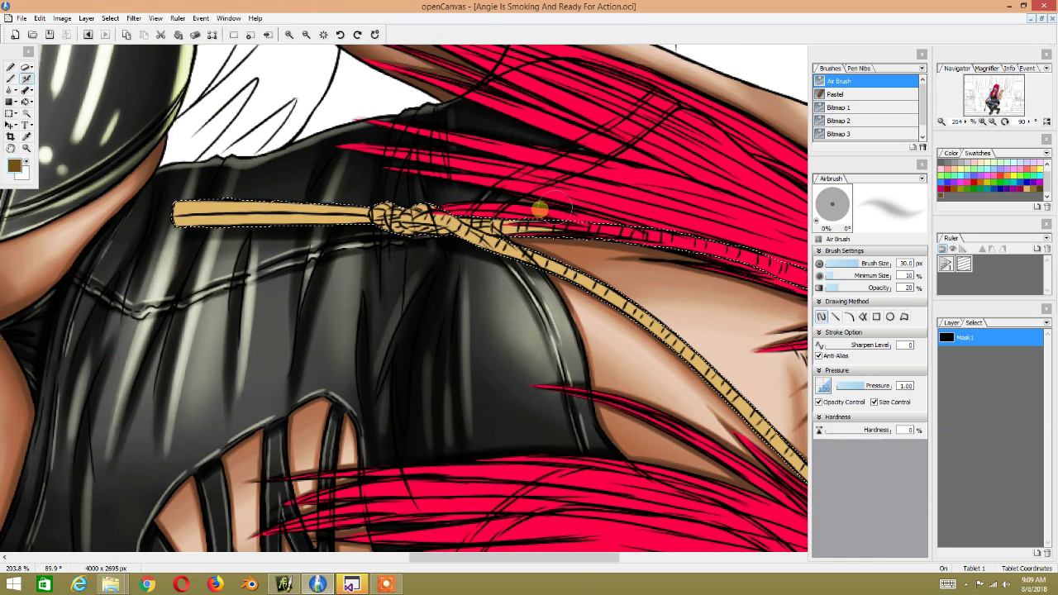
pyautogui.click(952, 323)
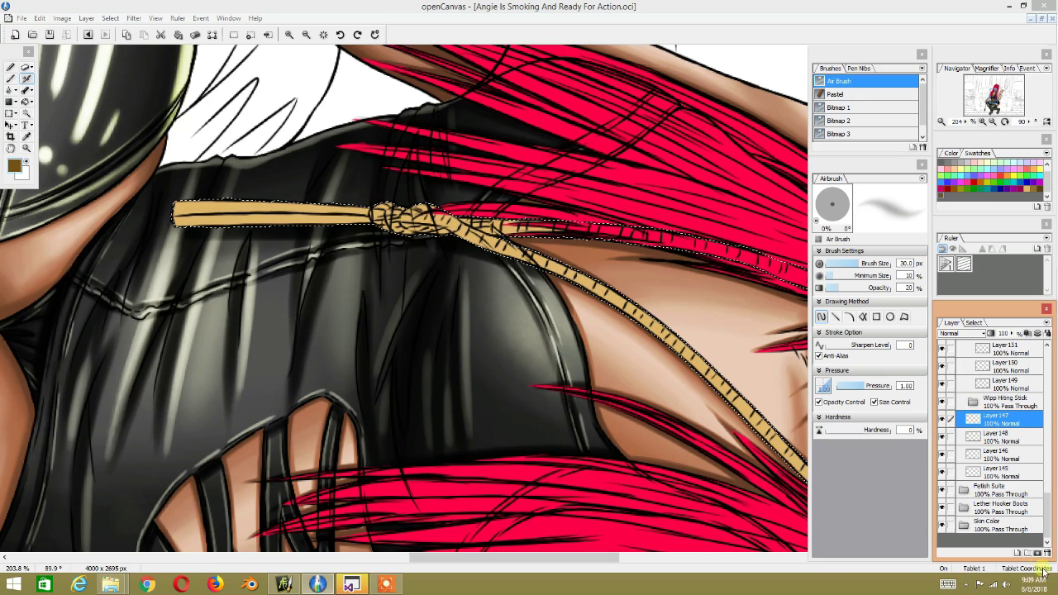
# Step: Add Layer Set 1 with new layers and make Layer 220 the active layer
pyautogui.click(1030, 555)
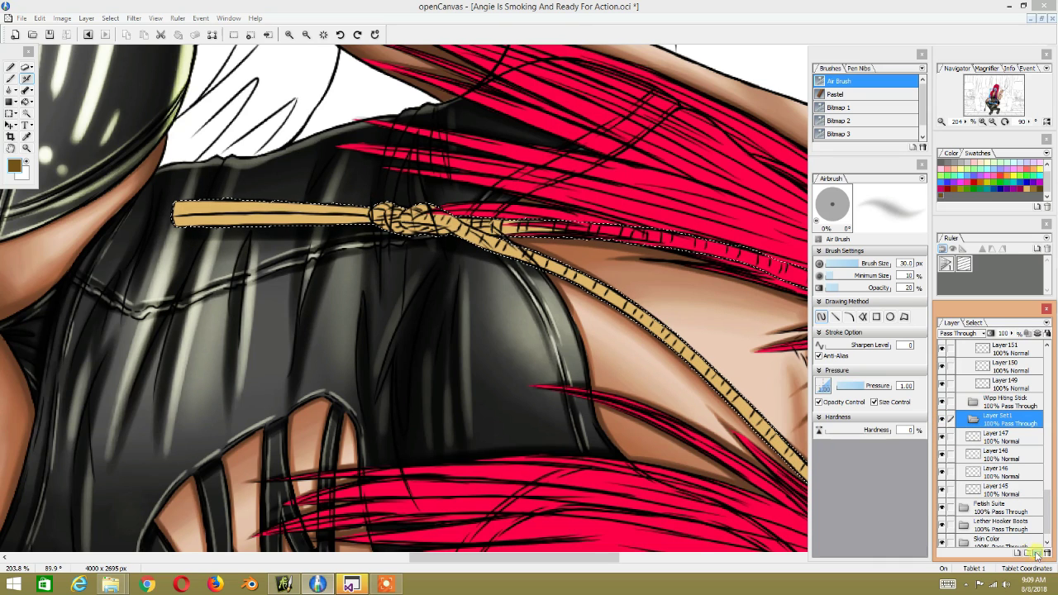
pyautogui.click(1018, 554)
pyautogui.click(1018, 554)
pyautogui.click(1018, 554)
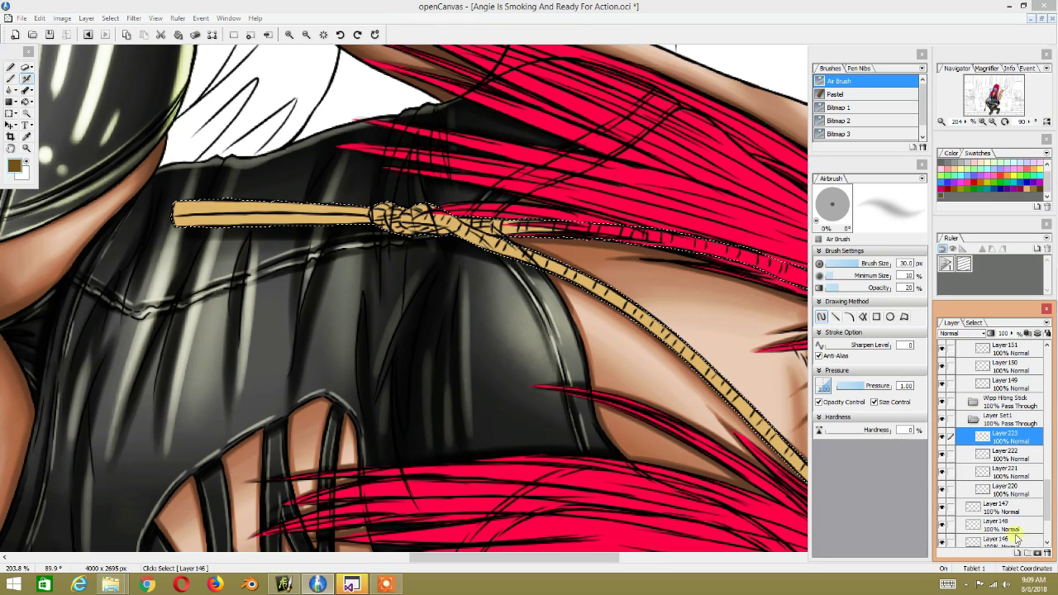
pyautogui.click(998, 489)
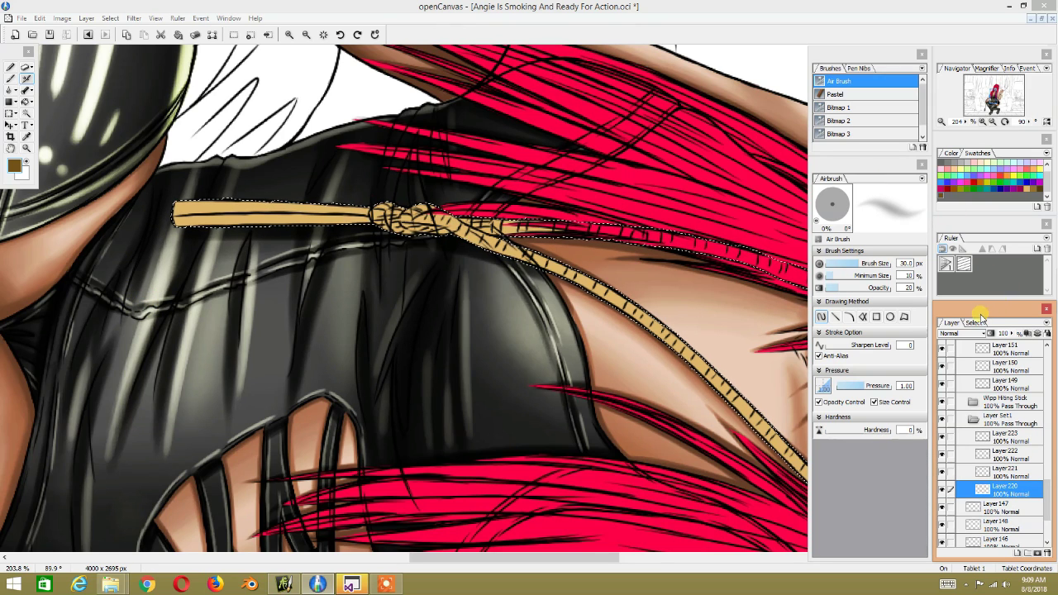
# Step: Set airbrush hardness to 80 and resize the brush to about 89 px
pyautogui.moveTo(912, 433); pyautogui.dragTo(922, 433)
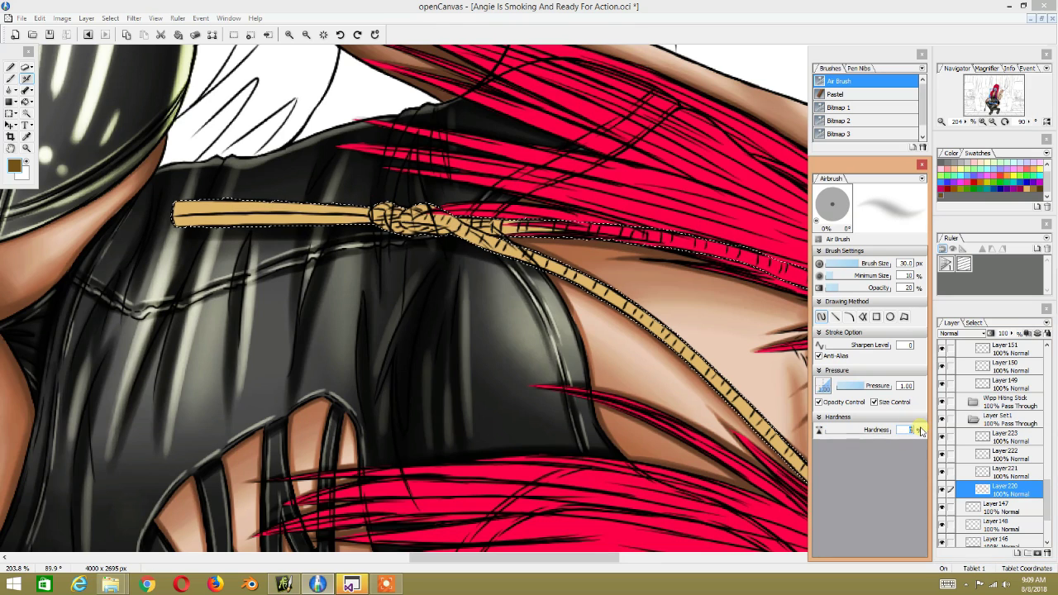
pyautogui.write('80')
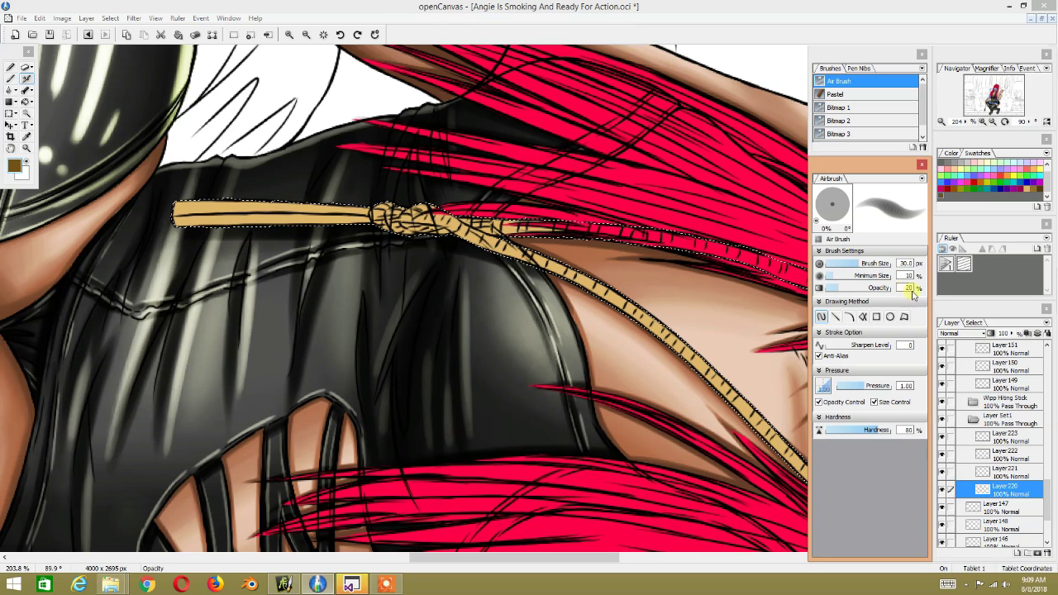
pyautogui.write('50')
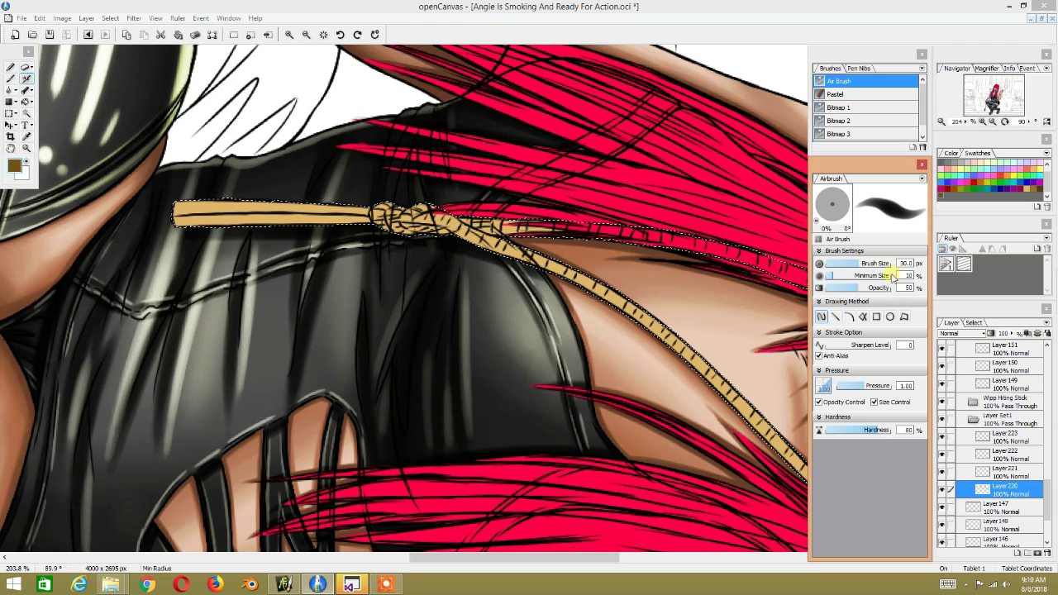
pyautogui.write('0')
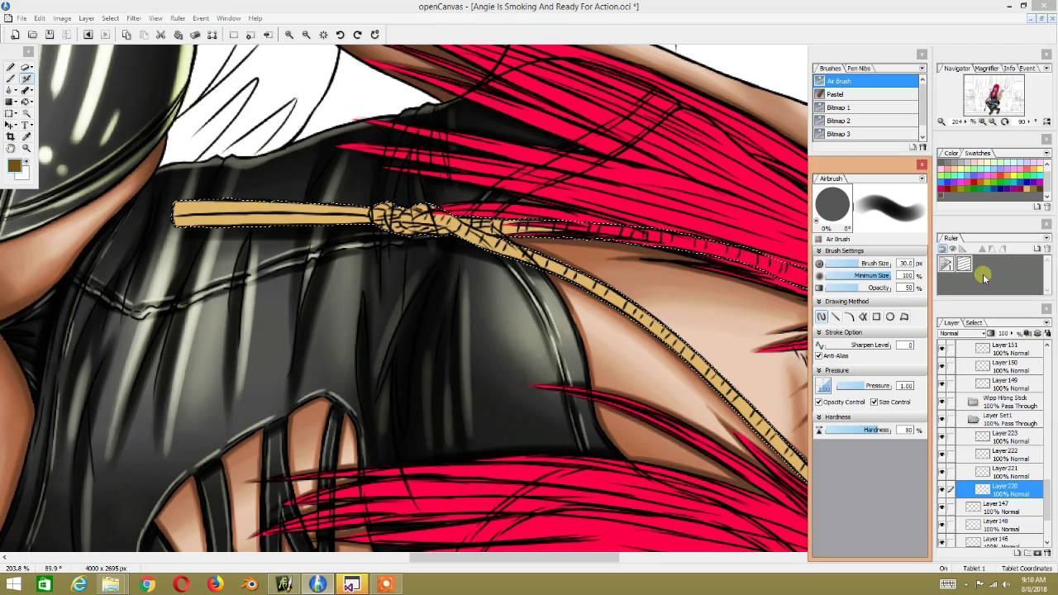
pyautogui.moveTo(179, 210); pyautogui.dragTo(189, 185)
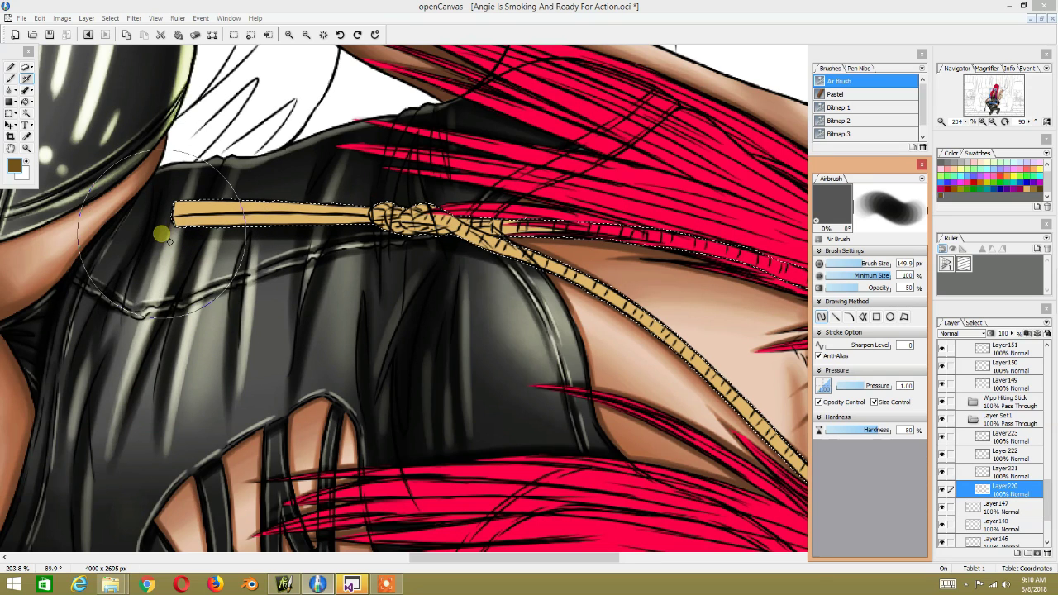
pyautogui.moveTo(189, 185); pyautogui.dragTo(165, 224)
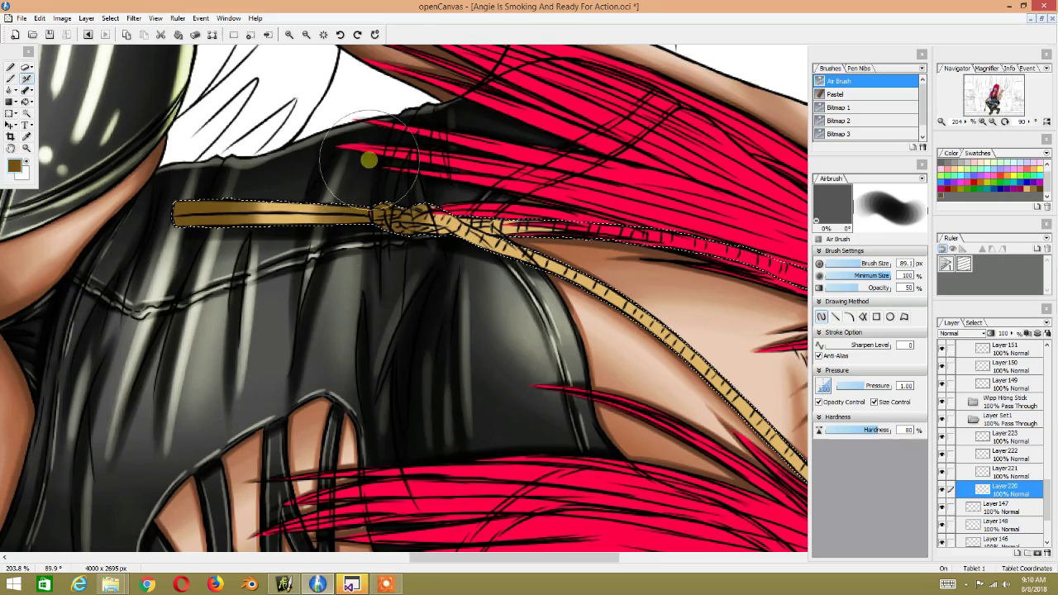
# Step: Sample the hair colour, shrink the airbrush to 30 px, and pan along the rope necklace
pyautogui.moveTo(543, 295); pyautogui.dragTo(395, 245)
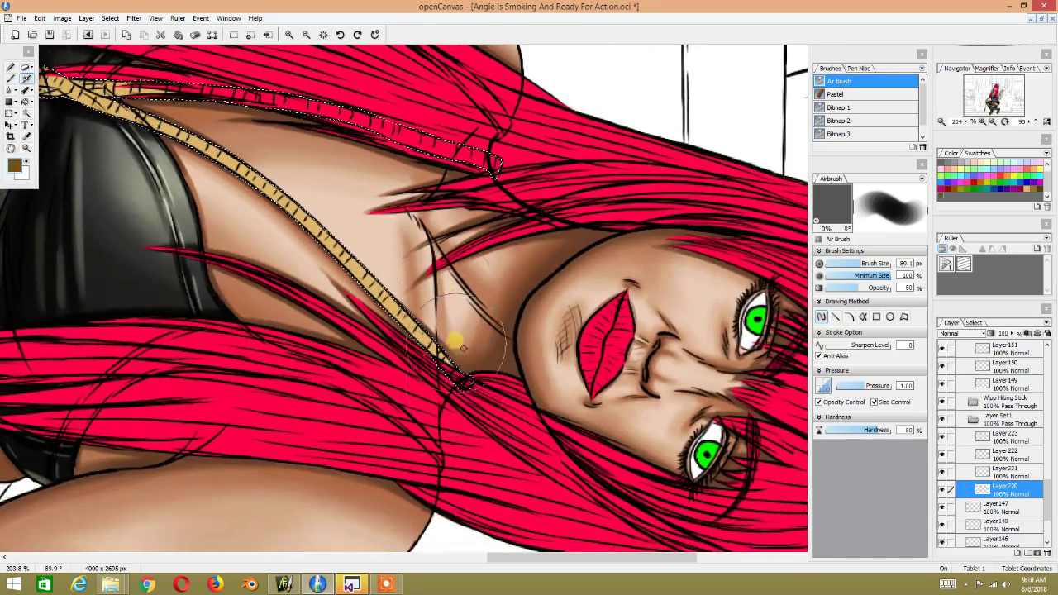
pyautogui.moveTo(401, 335)
pyautogui.mouseDown()
pyautogui.moveTo(576, 316)
pyautogui.moveTo(603, 345)
pyautogui.mouseUp()
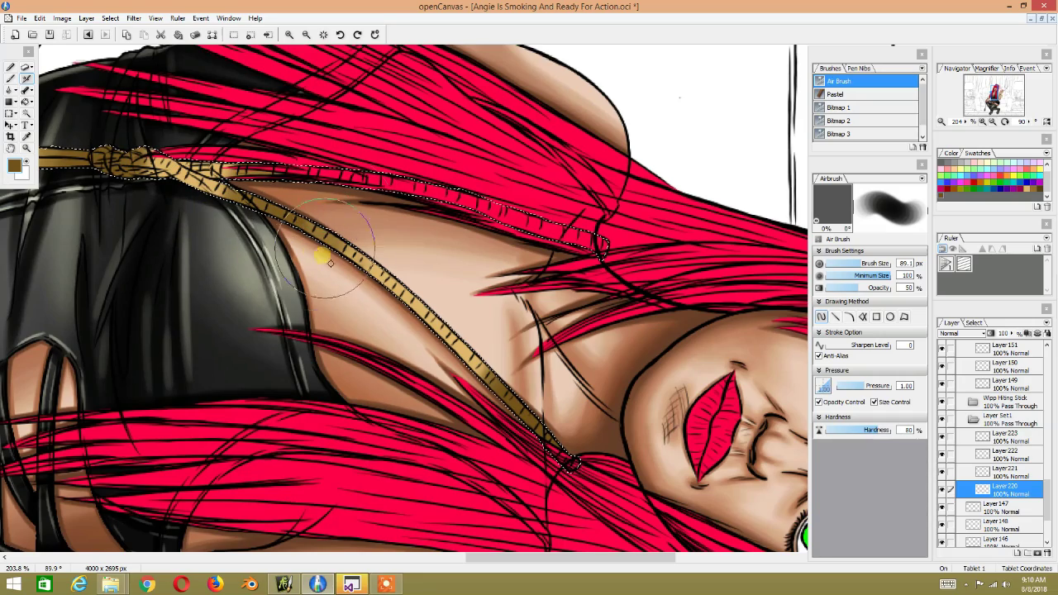
pyautogui.moveTo(567, 218)
pyautogui.mouseDown()
pyautogui.moveTo(610, 217)
pyautogui.moveTo(709, 255)
pyautogui.mouseUp()
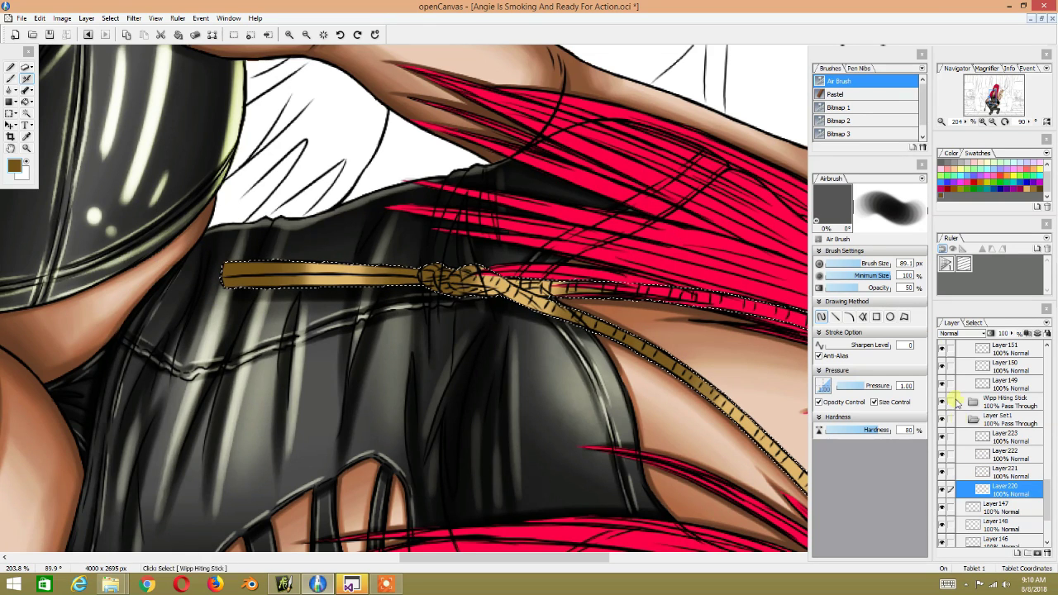
pyautogui.click(1039, 194)
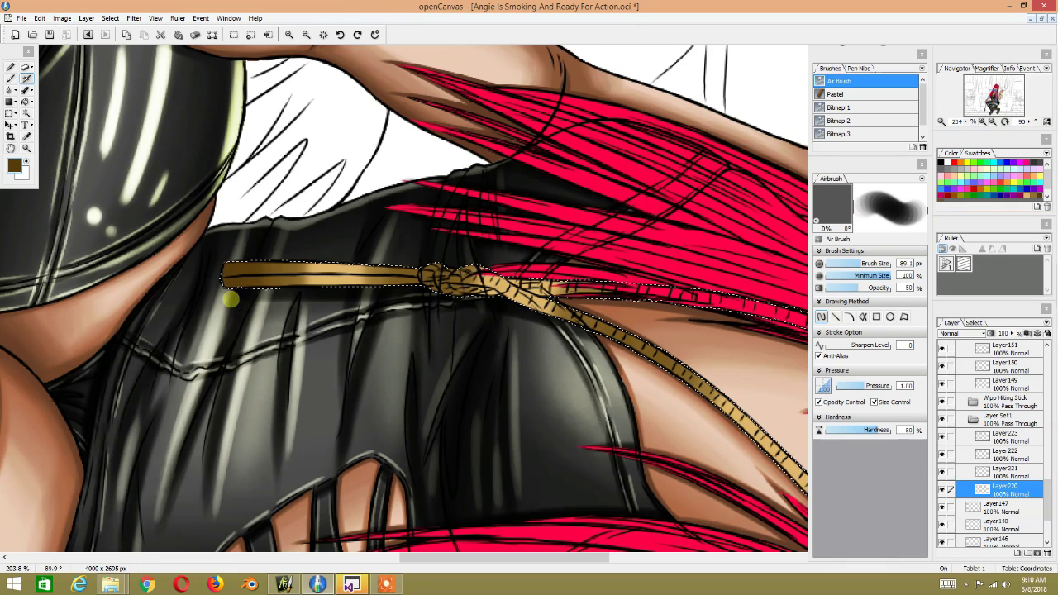
pyautogui.press('[')
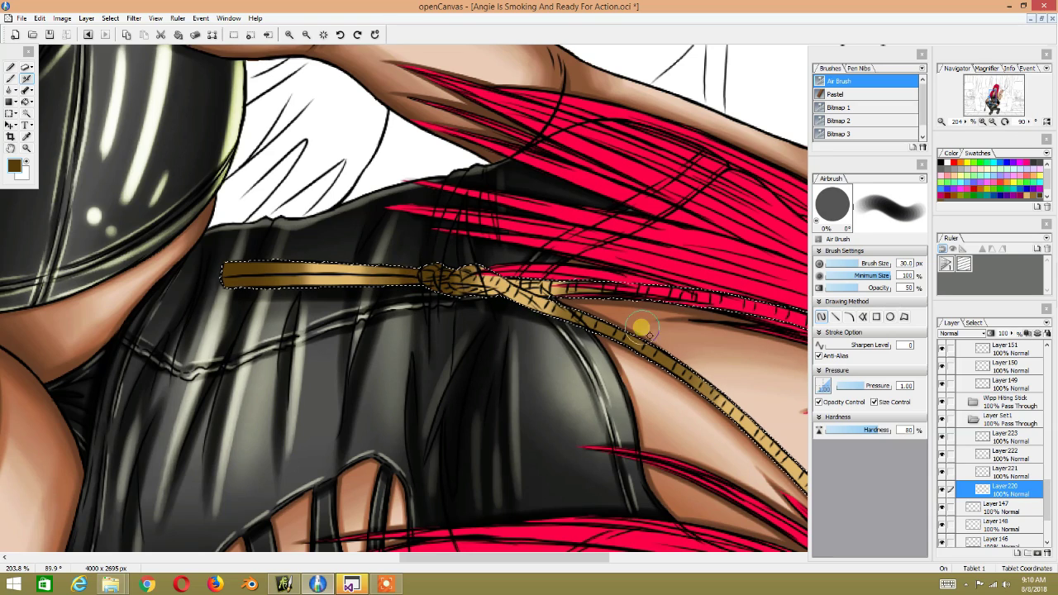
pyautogui.moveTo(643, 326); pyautogui.dragTo(420, 242)
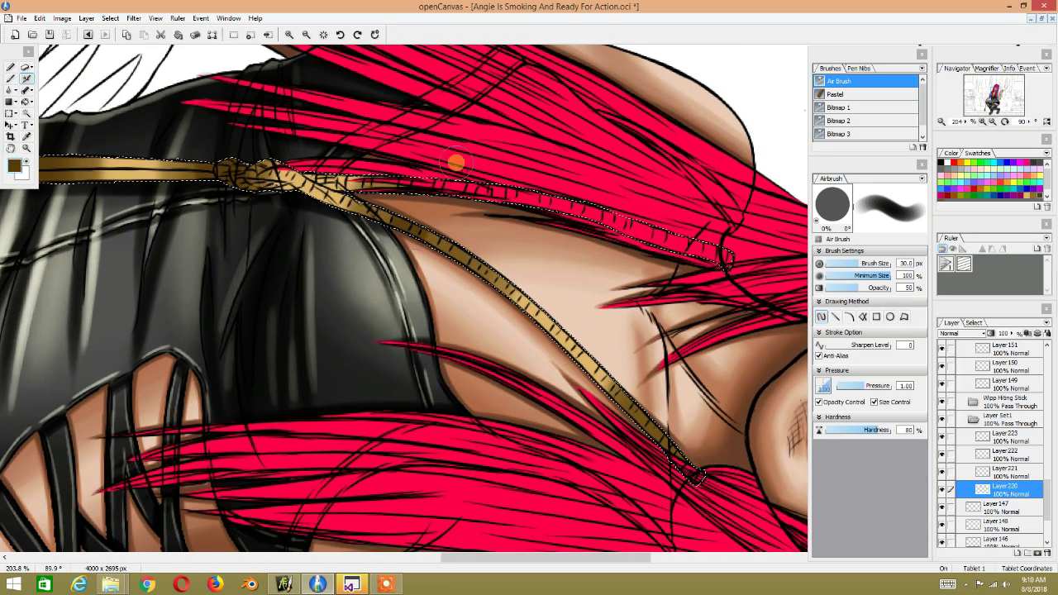
pyautogui.moveTo(681, 265); pyautogui.dragTo(520, 154)
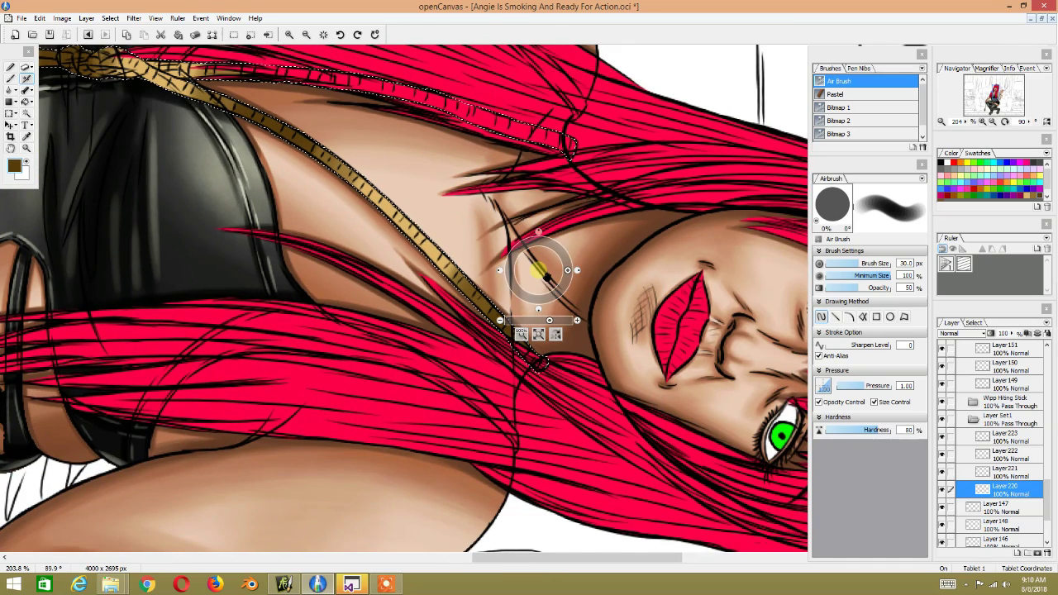
pyautogui.moveTo(538, 367); pyautogui.dragTo(702, 461)
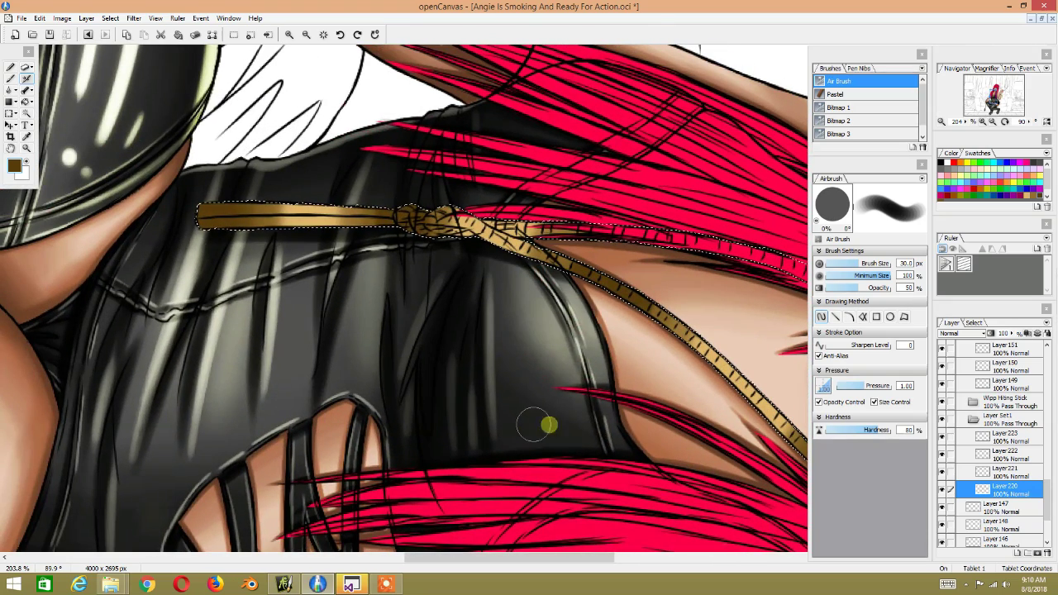
# Step: On Layer 221, airbrush faint rope-tan shading onto the cord at 15% opacity
pyautogui.click(997, 473)
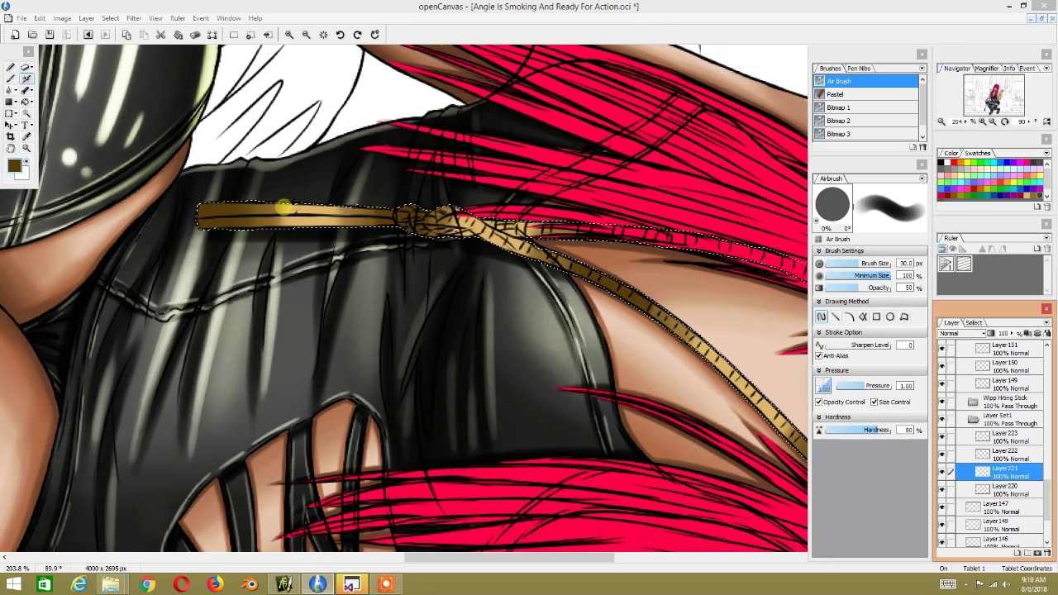
pyautogui.keyDown('alt'); pyautogui.click(278, 209); pyautogui.keyUp('alt')
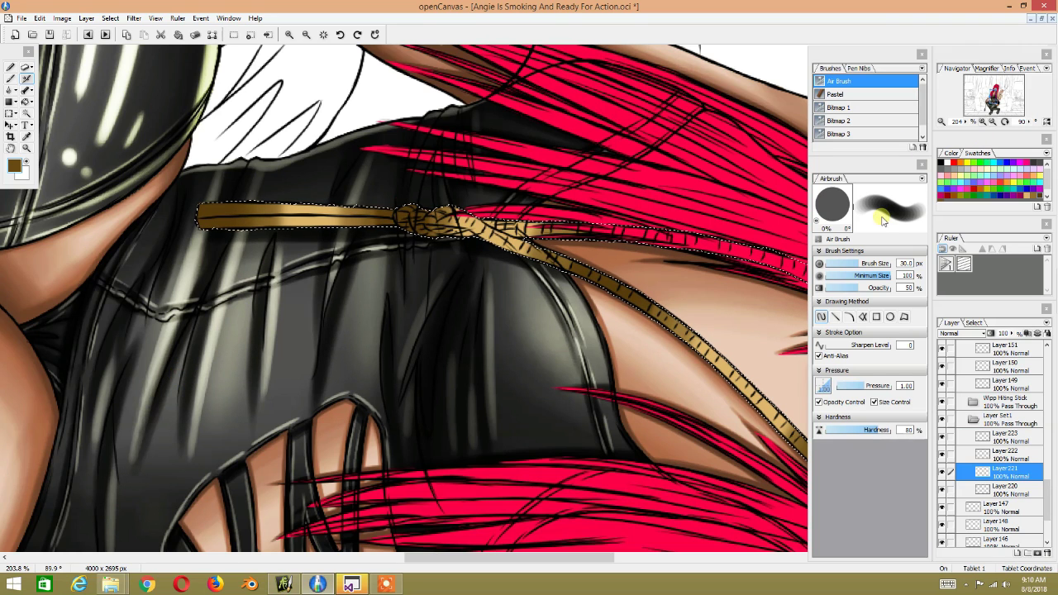
pyautogui.click(887, 279)
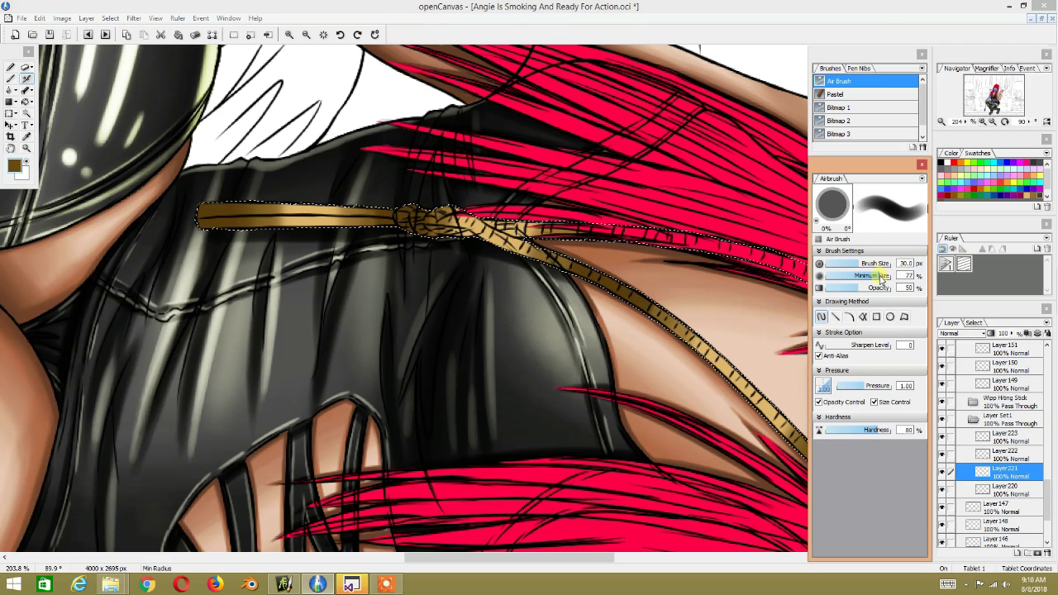
pyautogui.write('15')
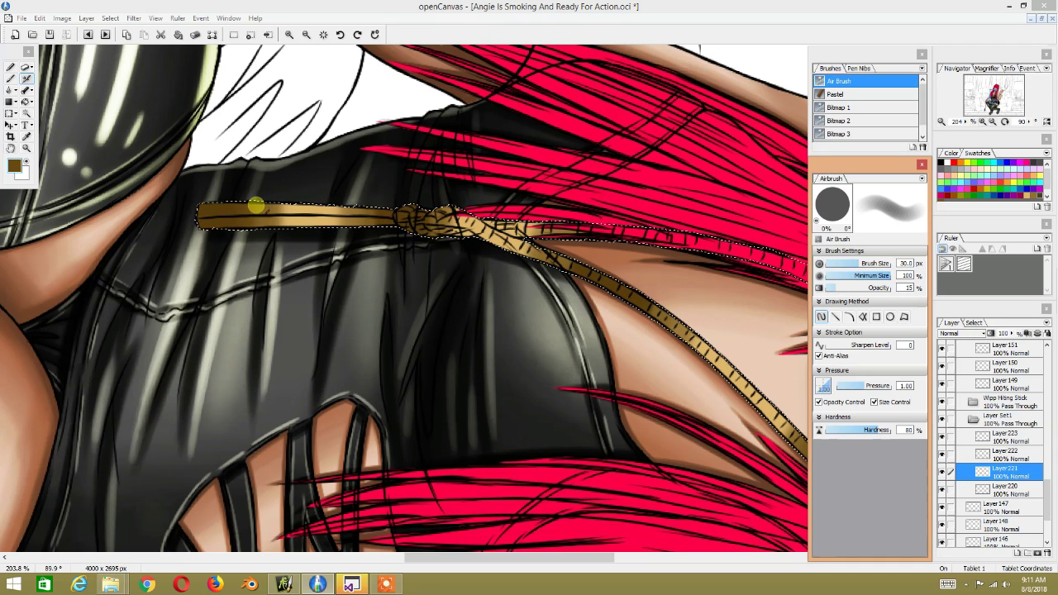
pyautogui.moveTo(256, 206); pyautogui.dragTo(253, 213)
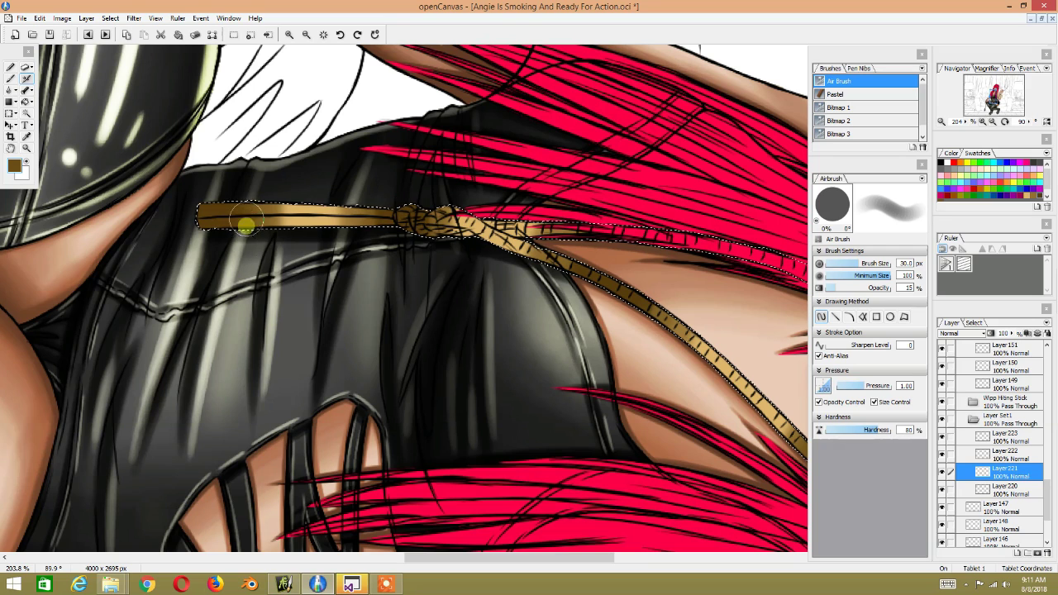
pyautogui.moveTo(280, 208); pyautogui.dragTo(277, 235)
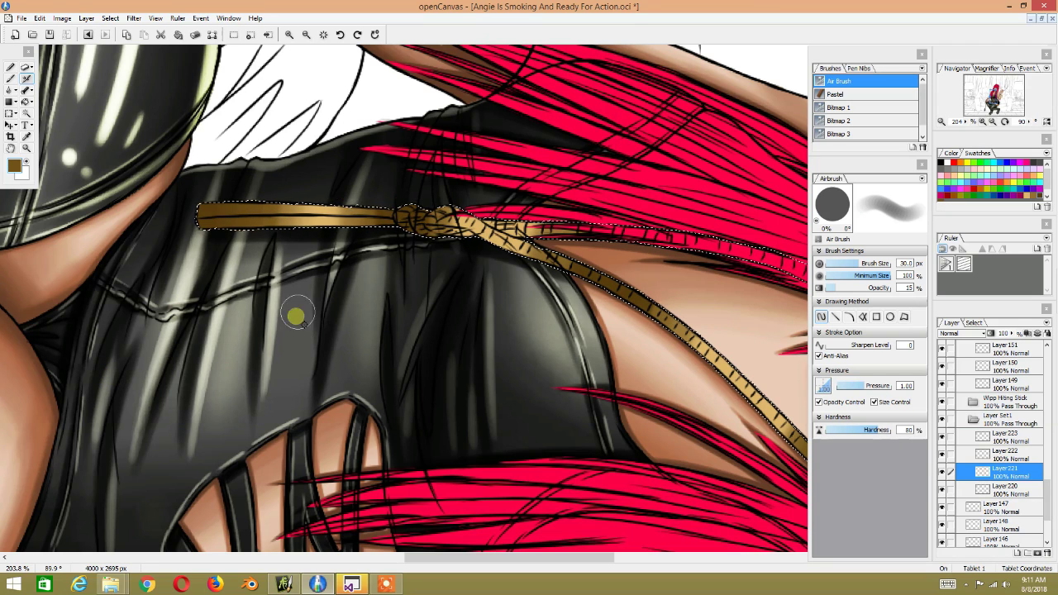
# Step: Sample tan and brown tones from the cord and shade the strand toward the shoulder
pyautogui.keyDown('alt'); pyautogui.click(343, 209); pyautogui.keyUp('alt')
pyautogui.keyDown('alt'); pyautogui.click(375, 214); pyautogui.keyUp('alt')
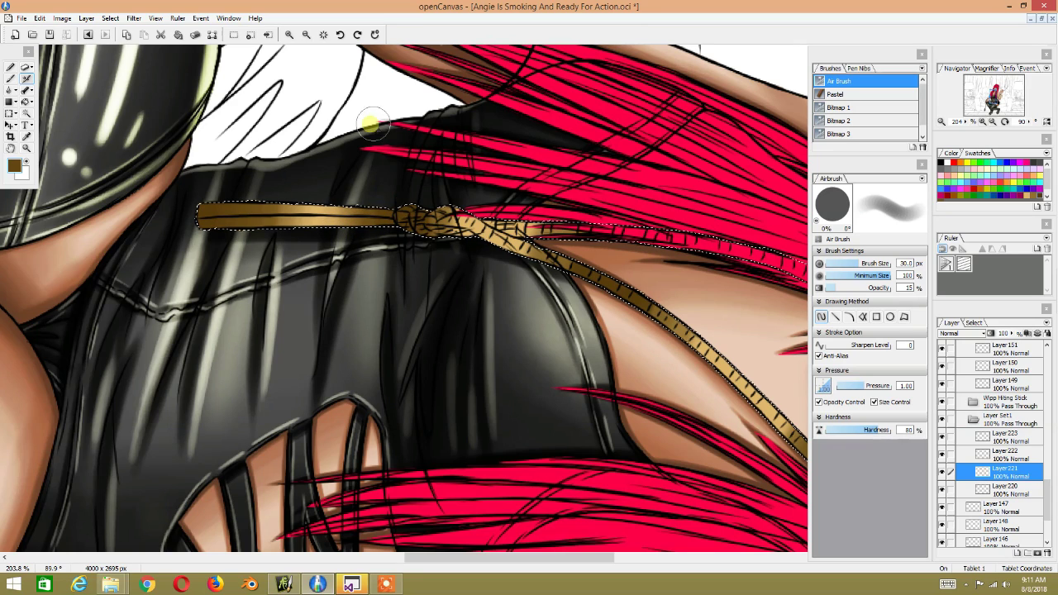
pyautogui.moveTo(438, 207); pyautogui.dragTo(318, 212)
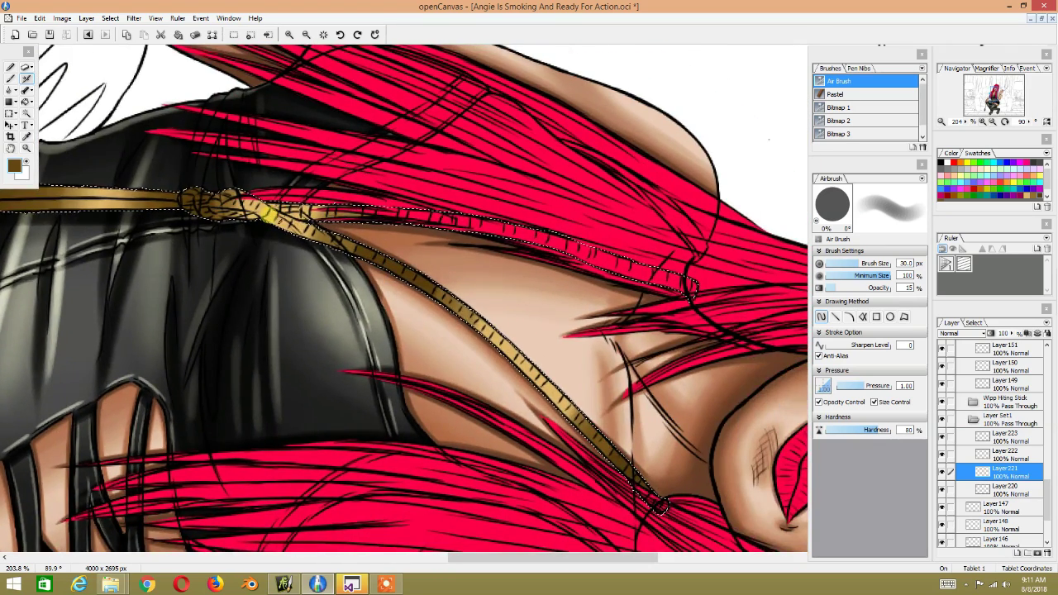
pyautogui.keyDown('alt'); pyautogui.click(215, 202); pyautogui.keyUp('alt')
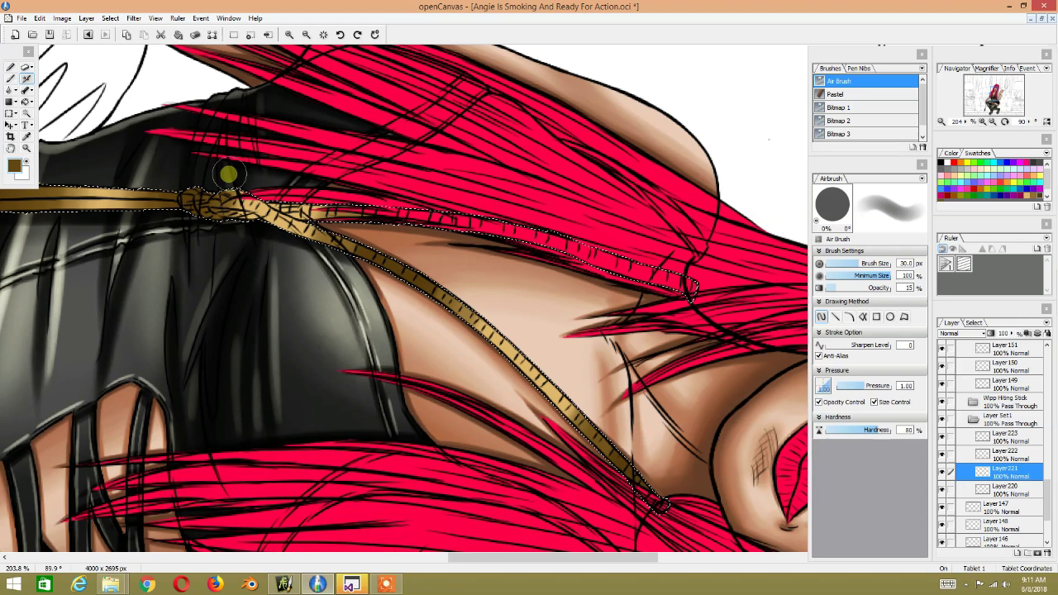
pyautogui.moveTo(316, 147); pyautogui.dragTo(205, 131)
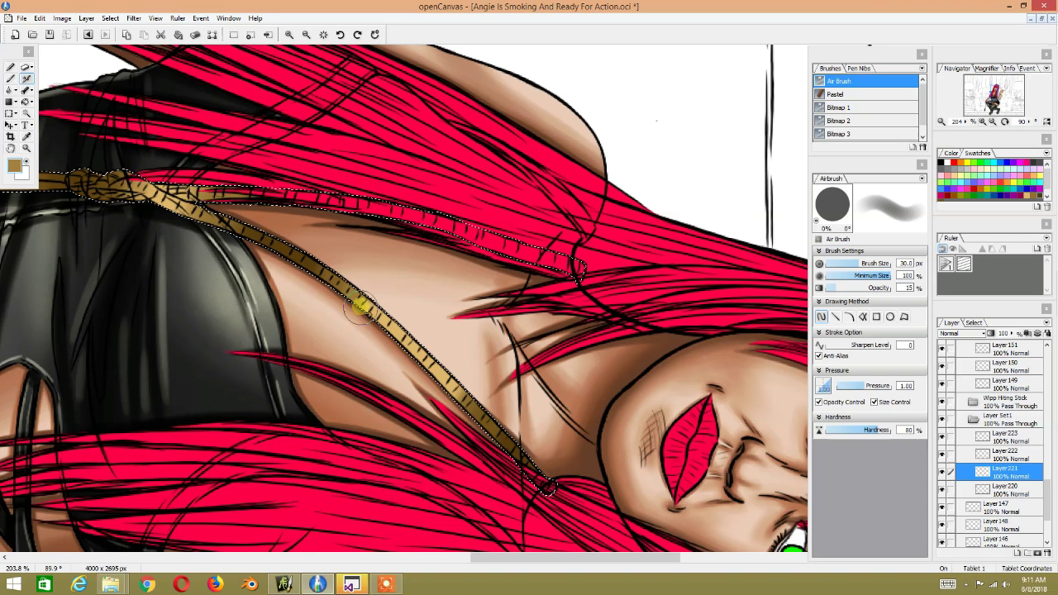
# Step: Reset the view rotation upright and zoom to 300% on the hanging rope end
pyautogui.moveTo(485, 302); pyautogui.dragTo(335, 195)
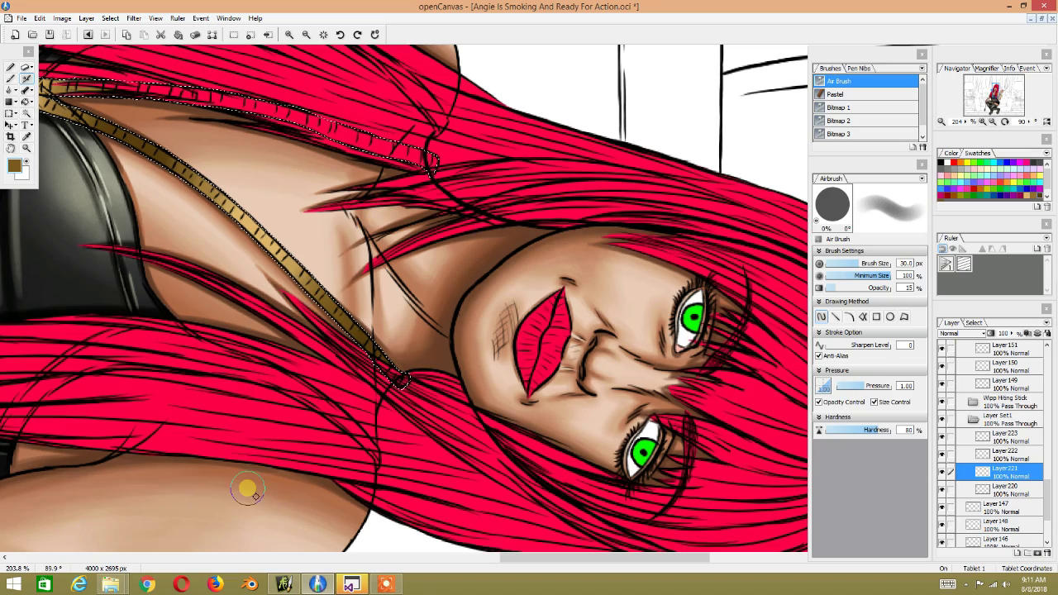
pyautogui.scroll(1, 265, 423)
pyautogui.scroll(-2, 295, 295)
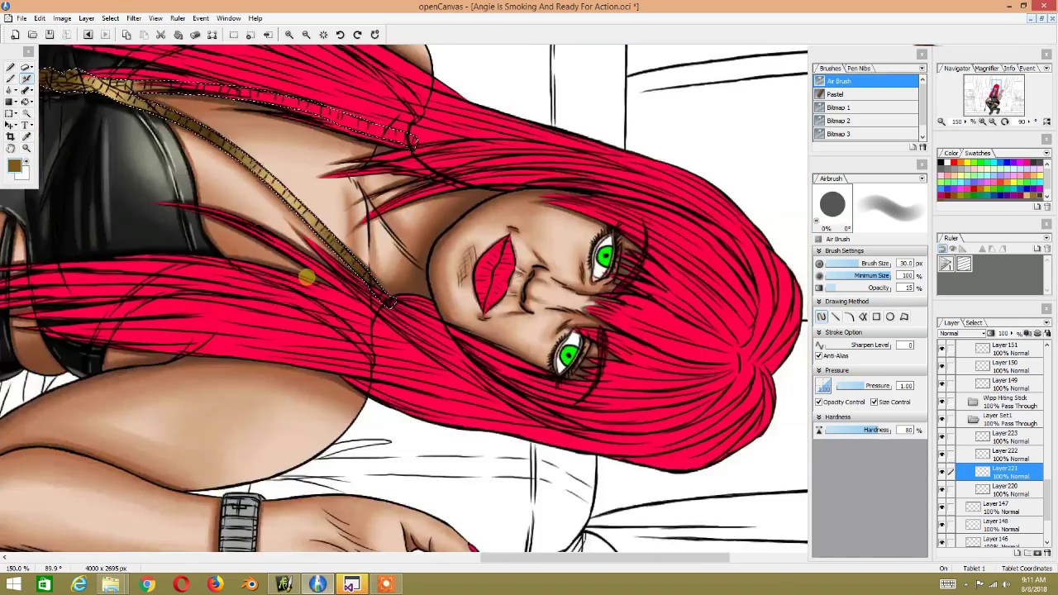
pyautogui.scroll(1, 309, 274)
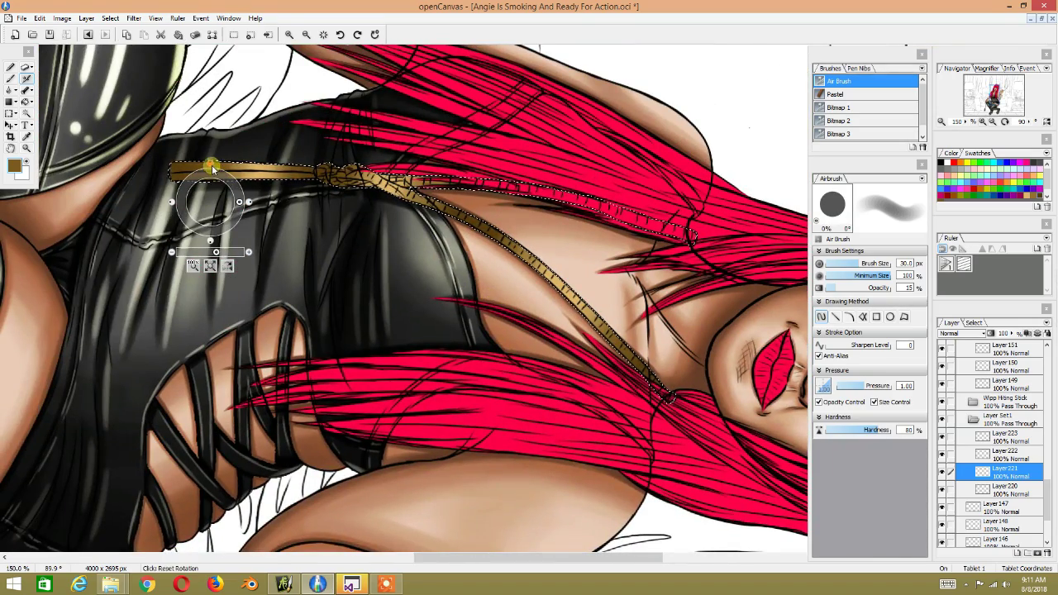
pyautogui.click(210, 164)
pyautogui.scroll(-3, 334, 180)
pyautogui.scroll(-2, 267, 220)
pyautogui.scroll(1, 250, 283)
pyautogui.scroll(1, 142, 171)
pyautogui.moveTo(172, 201); pyautogui.dragTo(287, 346)
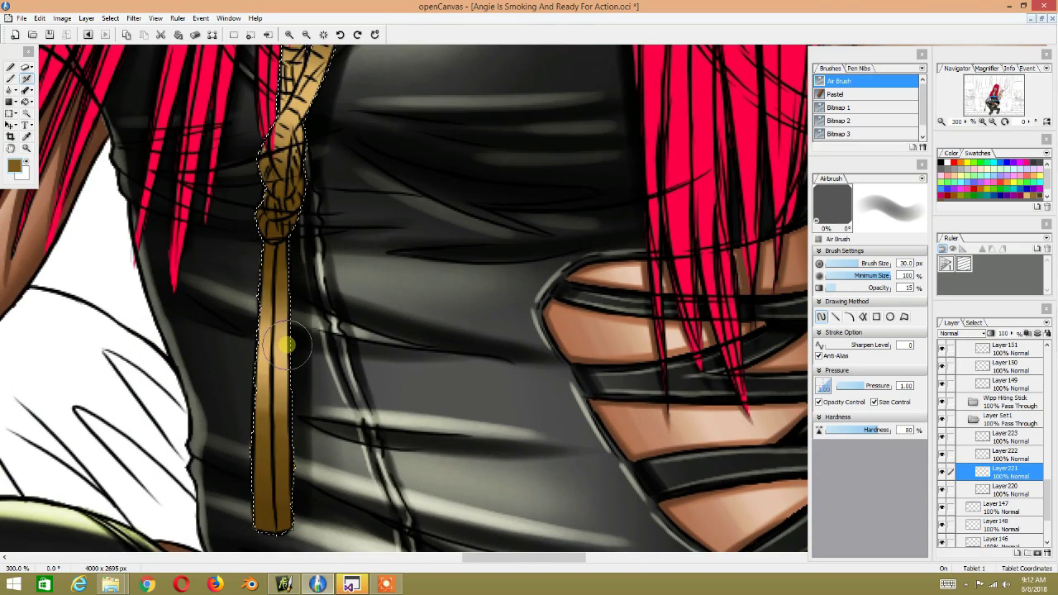
# Step: Set Layer 222's blend mode to Multiply
pyautogui.click(998, 454)
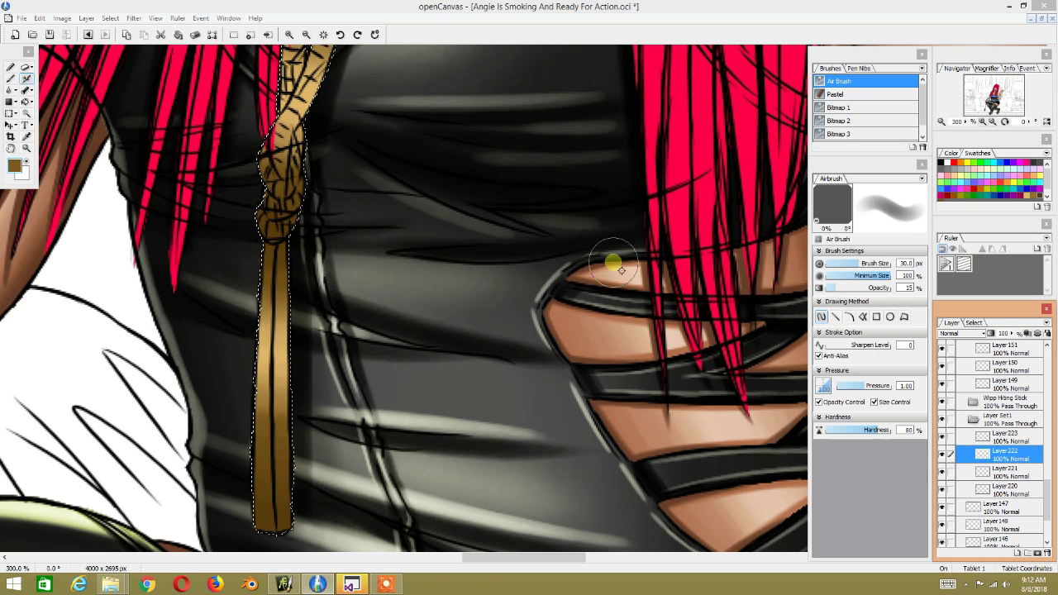
pyautogui.moveTo(408, 367); pyautogui.dragTo(411, 284)
pyautogui.click(973, 323)
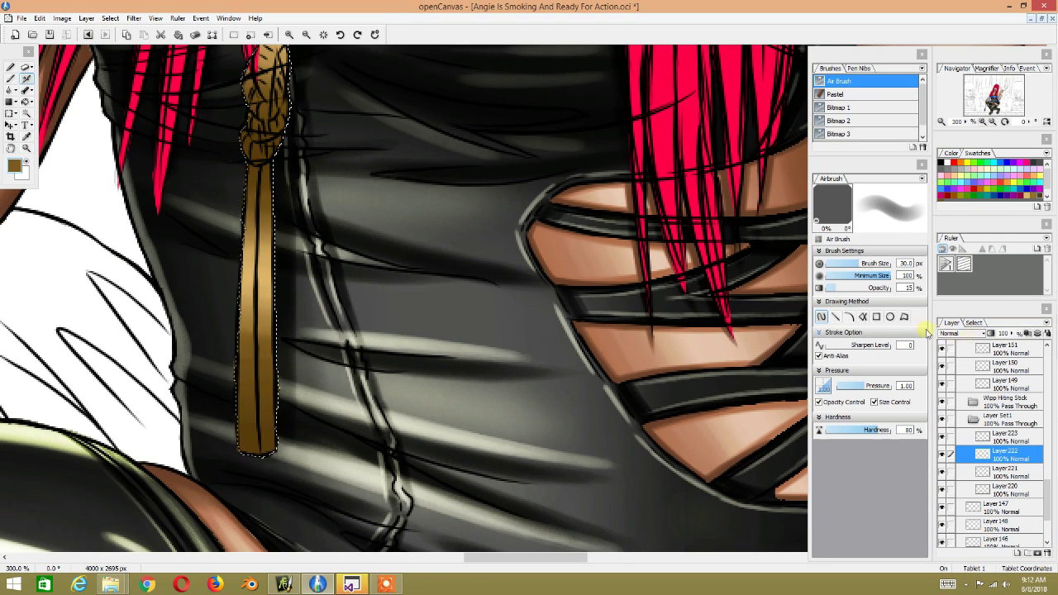
pyautogui.click(984, 336)
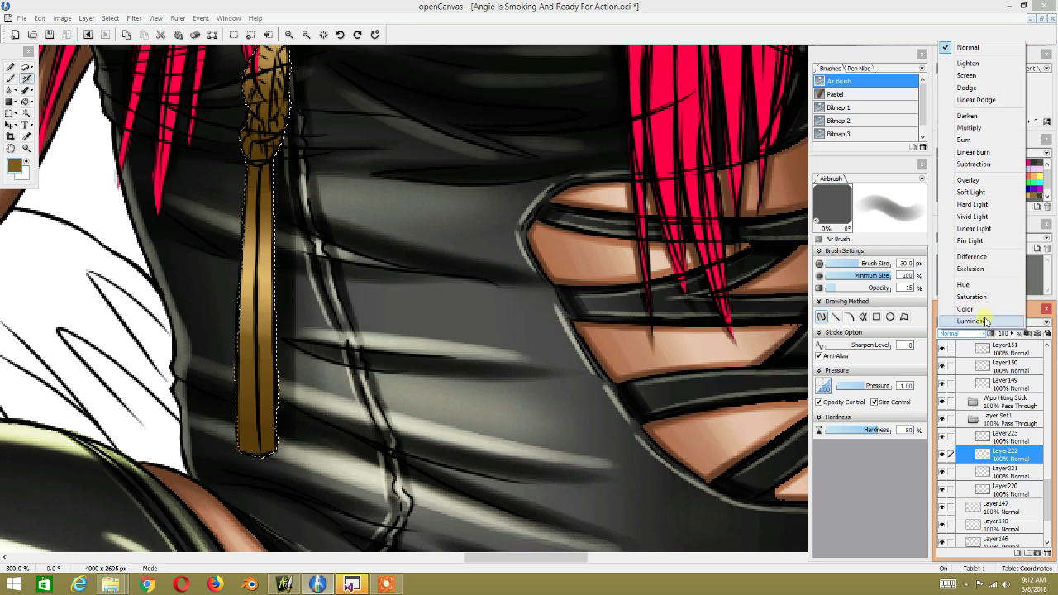
pyautogui.click(971, 129)
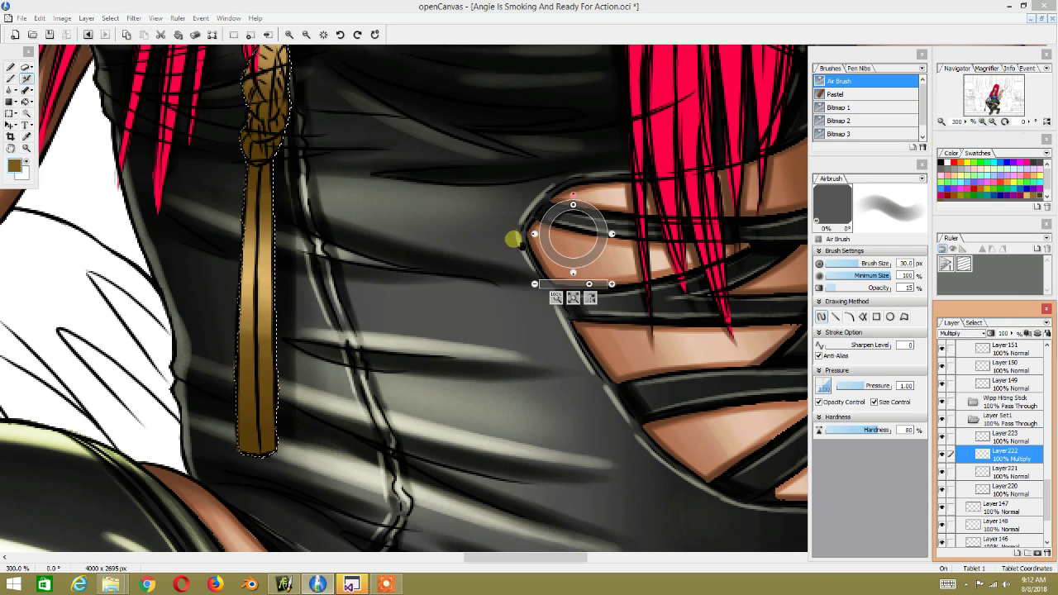
pyautogui.hscroll(3, 515, 237)
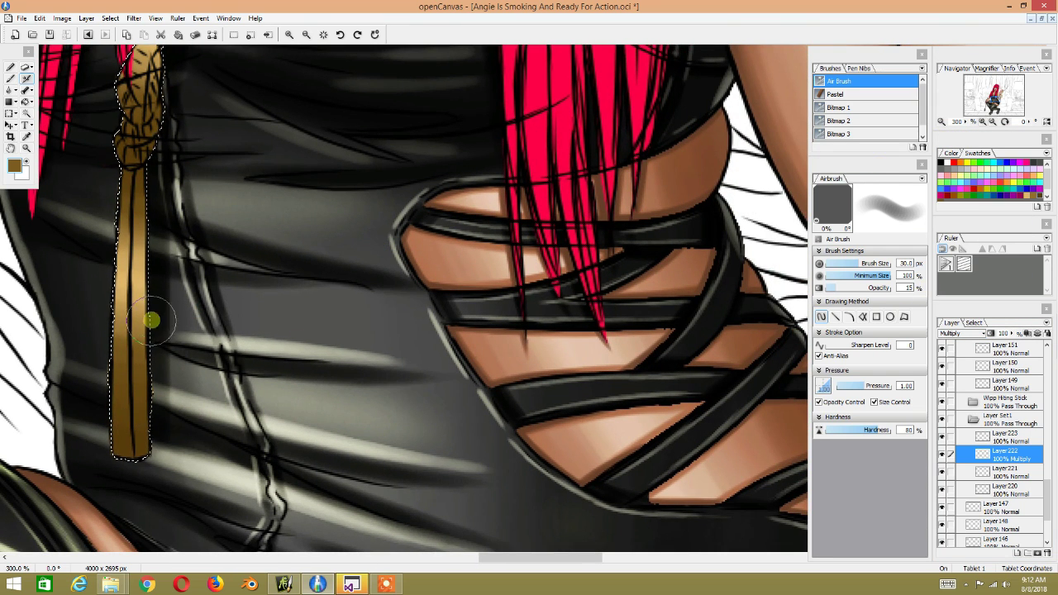
# Step: Airbrush darker shading on the hanging rope end and chest strand at 16.8 then 9.8 px
pyautogui.press('[')
pyautogui.press('[')
pyautogui.press('[')
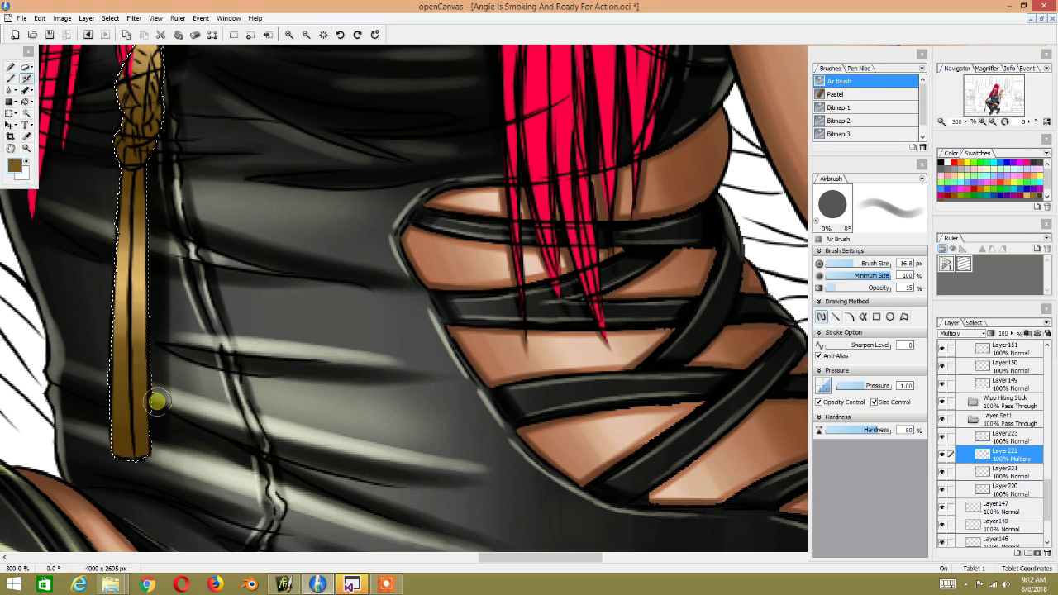
pyautogui.moveTo(141, 477)
pyautogui.mouseDown()
pyautogui.moveTo(141, 309)
pyautogui.moveTo(264, 304)
pyautogui.mouseUp()
pyautogui.rightClick(188, 303)
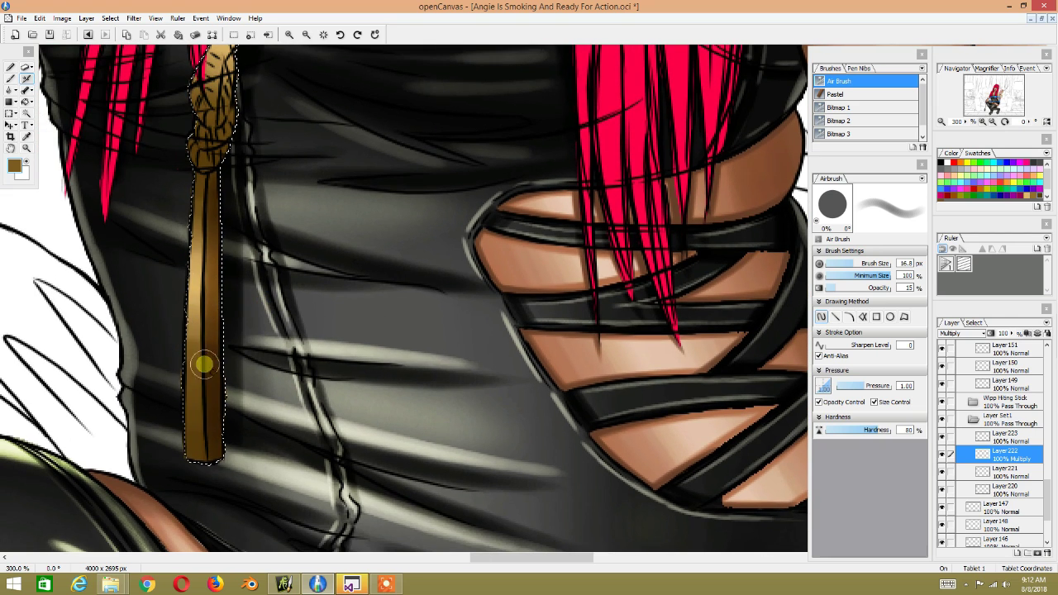
pyautogui.press('[')
pyautogui.press('[')
pyautogui.press('[')
pyautogui.press('[')
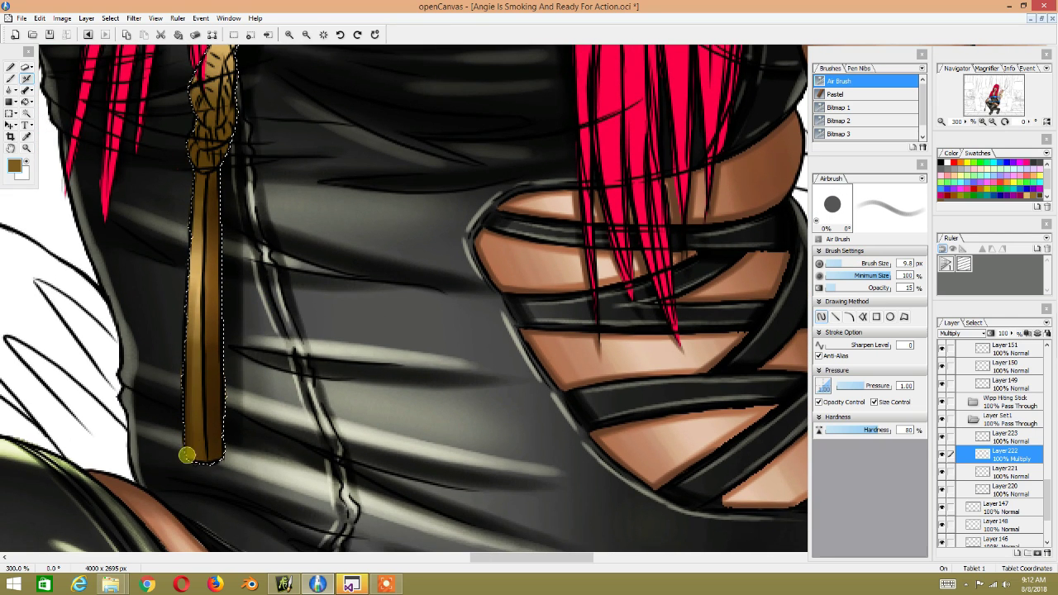
pyautogui.moveTo(288, 134); pyautogui.dragTo(228, 334)
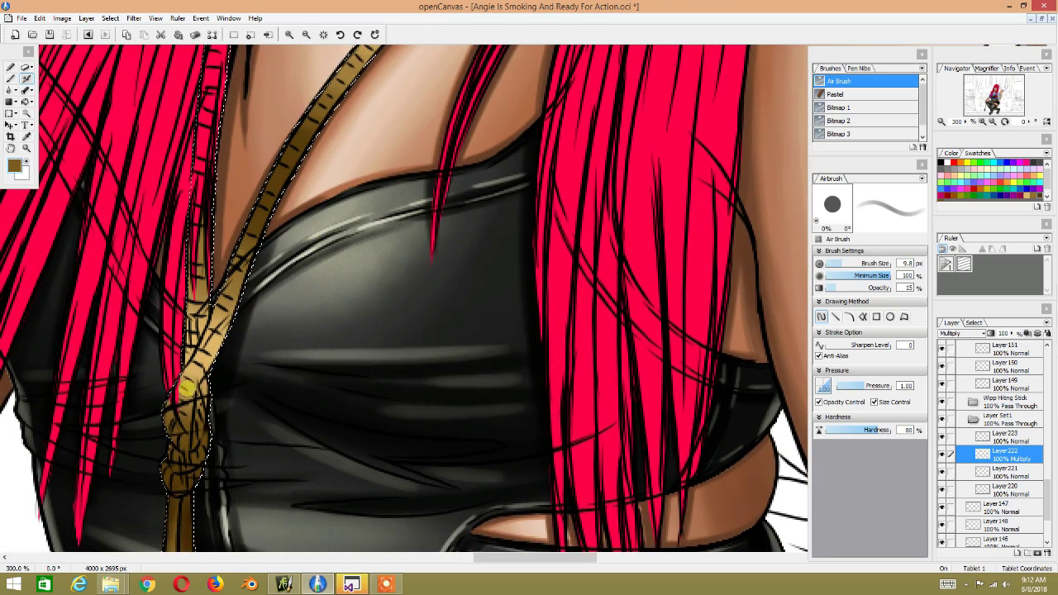
pyautogui.moveTo(190, 430)
pyautogui.mouseDown()
pyautogui.moveTo(199, 375)
pyautogui.moveTo(321, 124)
pyautogui.moveTo(253, 319)
pyautogui.moveTo(177, 401)
pyautogui.moveTo(307, 208)
pyautogui.moveTo(413, 142)
pyautogui.mouseUp()
pyautogui.moveTo(160, 394); pyautogui.dragTo(202, 354)
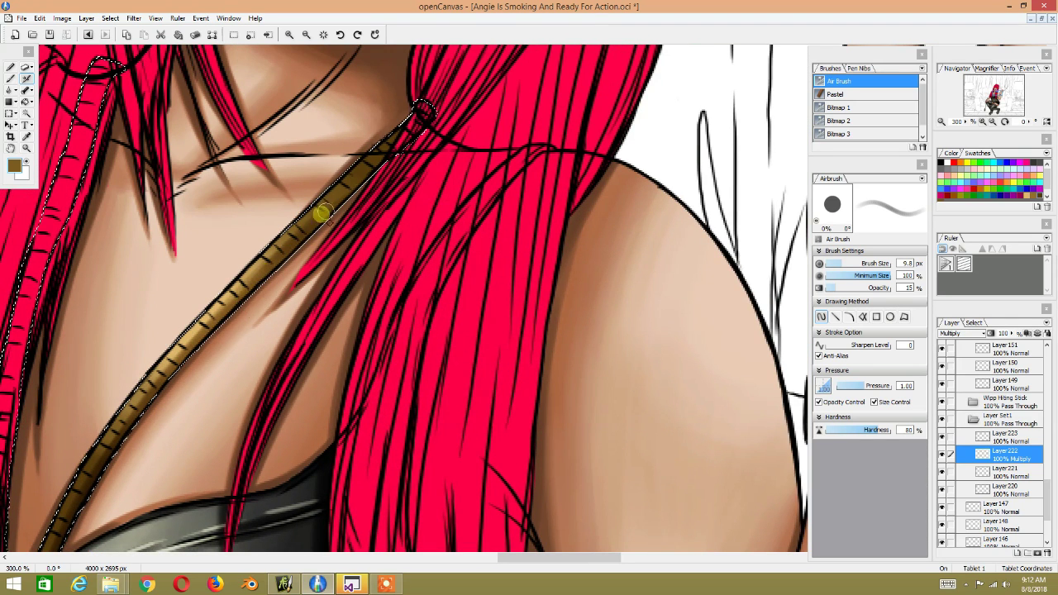
pyautogui.rightClick(459, 149)
pyautogui.moveTo(459, 149)
pyautogui.mouseDown()
pyautogui.moveTo(252, 314)
pyautogui.moveTo(224, 294)
pyautogui.mouseUp()
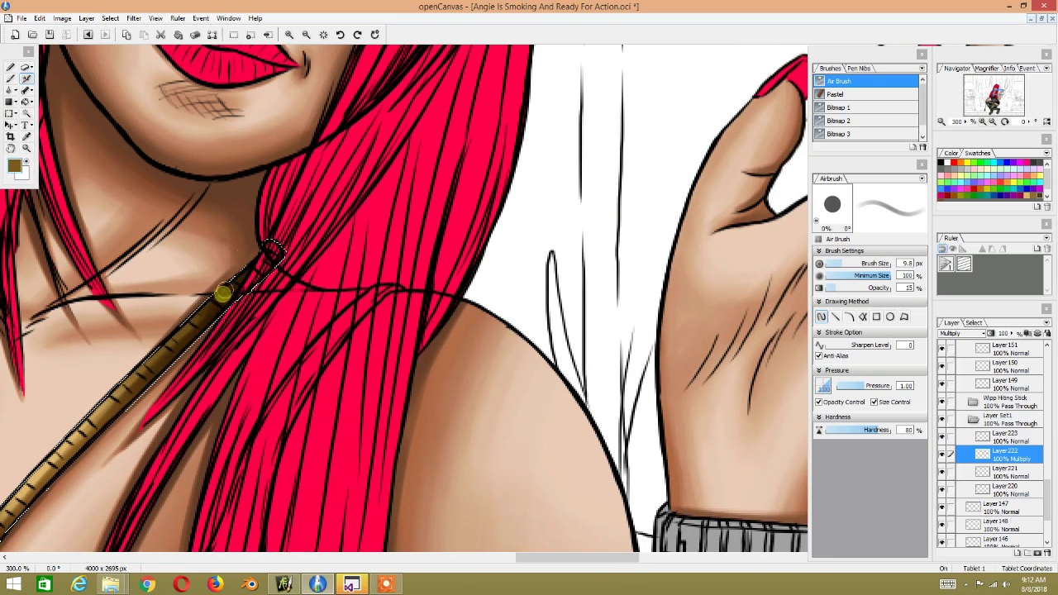
pyautogui.hotkey('ctrl', '0')
# Step: Zoom onto the chest and airbrush darker Multiply shading over the rope knot
pyautogui.moveTo(477, 225); pyautogui.dragTo(347, 225)
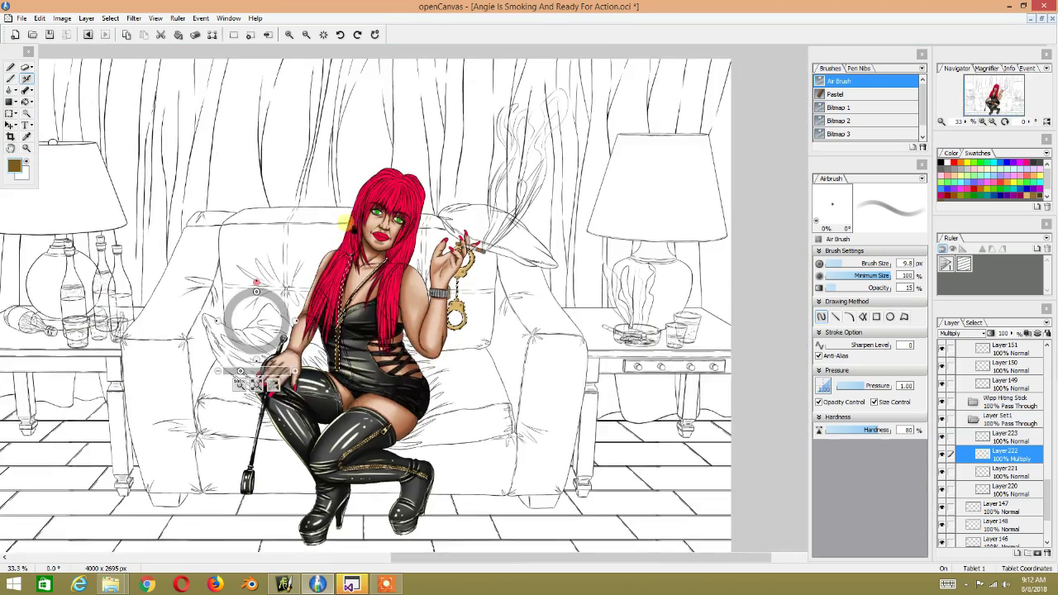
pyautogui.scroll(5, 248, 372)
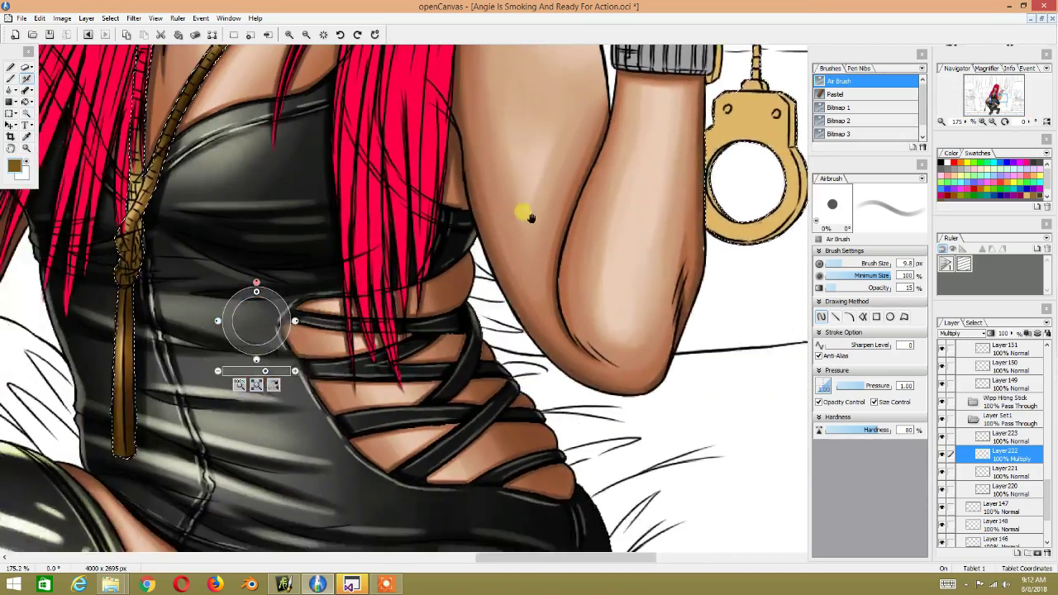
pyautogui.moveTo(530, 218)
pyautogui.mouseDown()
pyautogui.moveTo(492, 307)
pyautogui.moveTo(255, 278)
pyautogui.mouseUp()
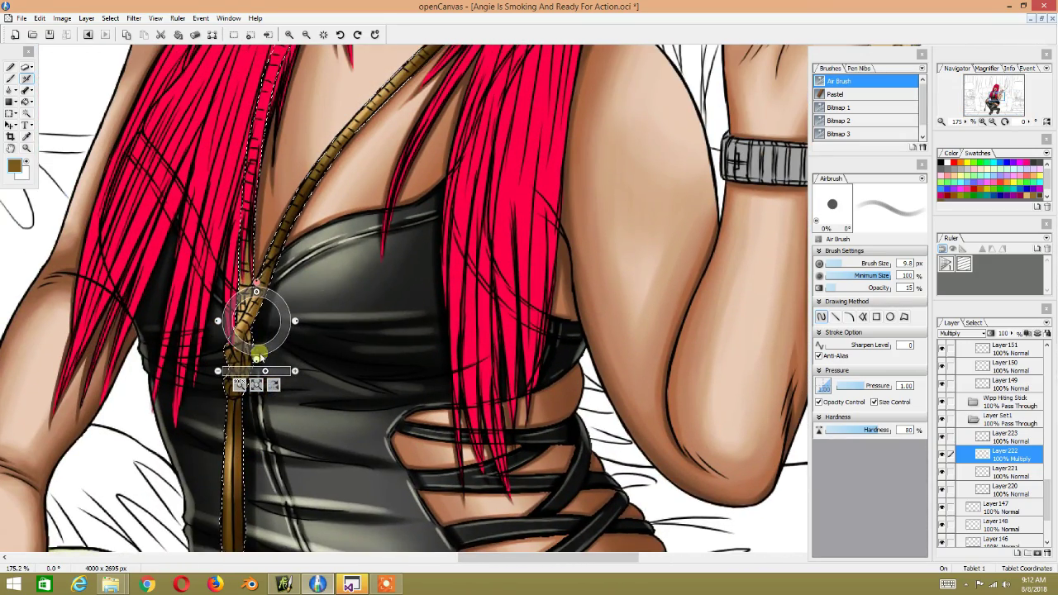
pyautogui.scroll(1, 259, 356)
pyautogui.scroll(1, 259, 356)
pyautogui.scroll(1, 265, 352)
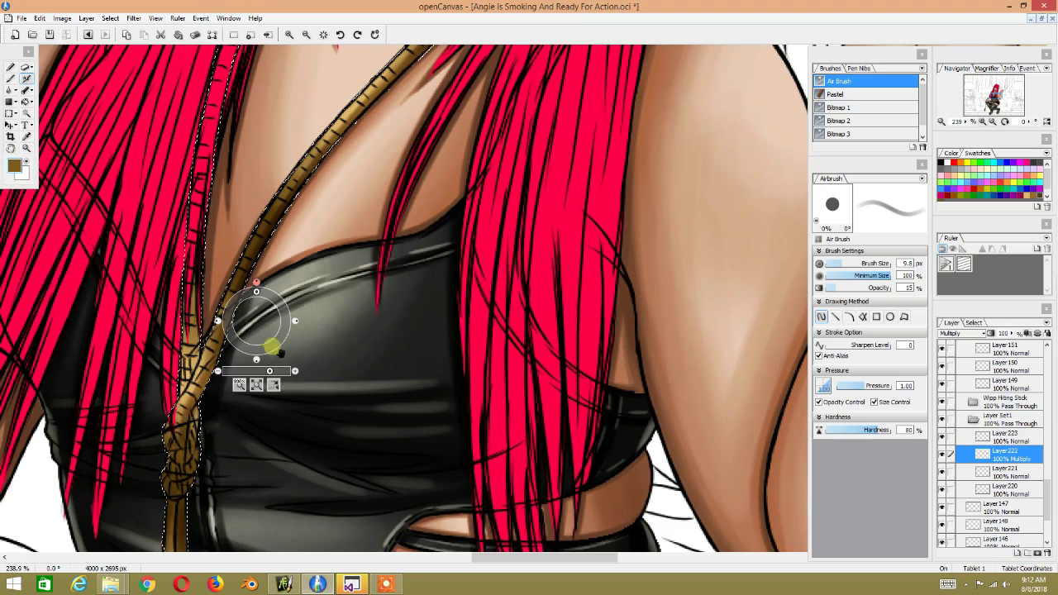
pyautogui.scroll(-1, 278, 354)
pyautogui.scroll(1, 265, 364)
pyautogui.scroll(1, 272, 348)
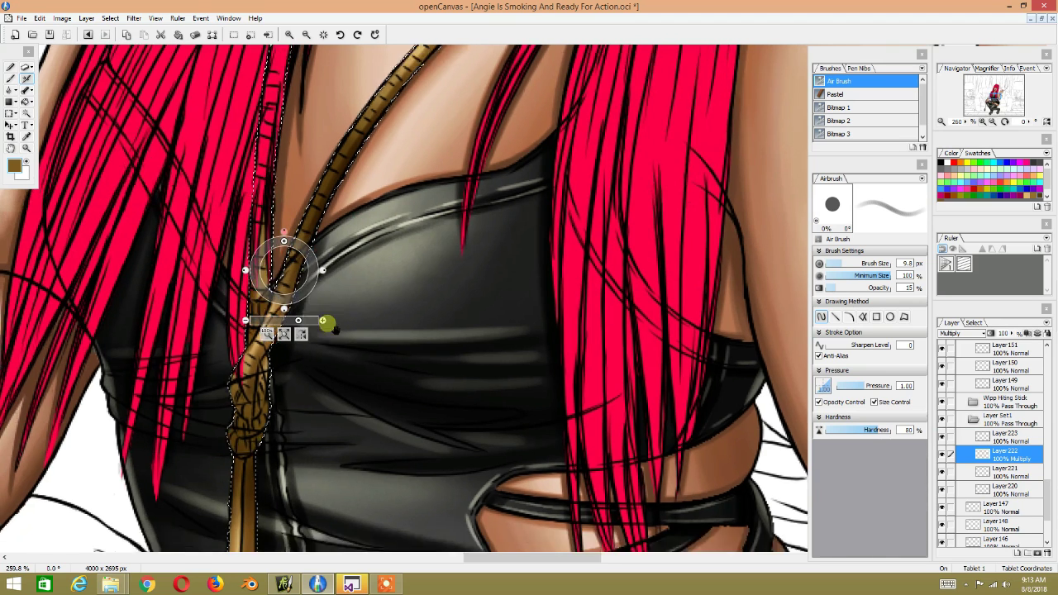
pyautogui.moveTo(284, 295); pyautogui.dragTo(284, 272)
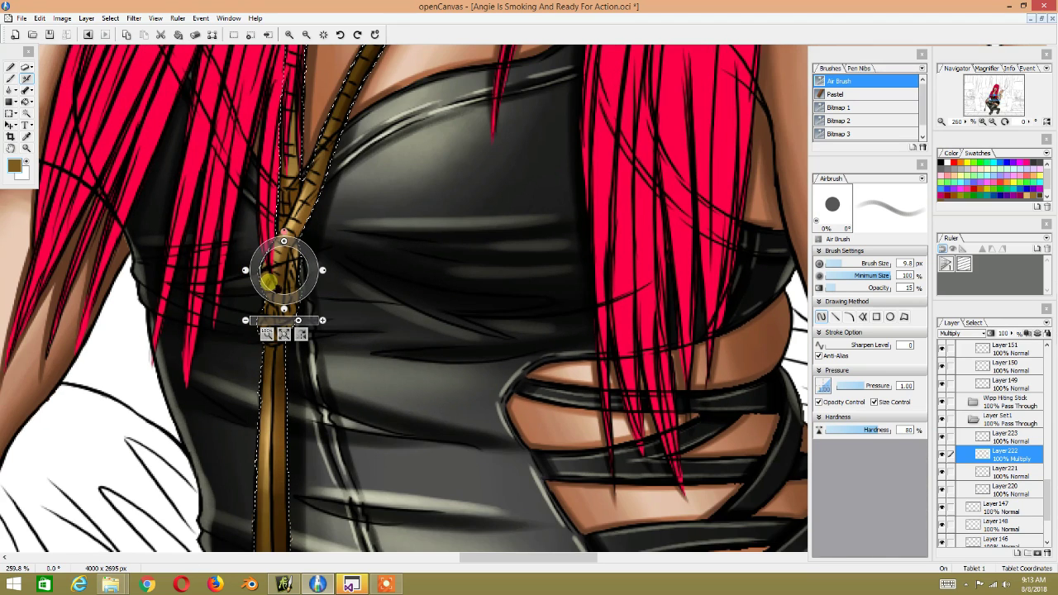
pyautogui.moveTo(302, 321); pyautogui.dragTo(300, 321)
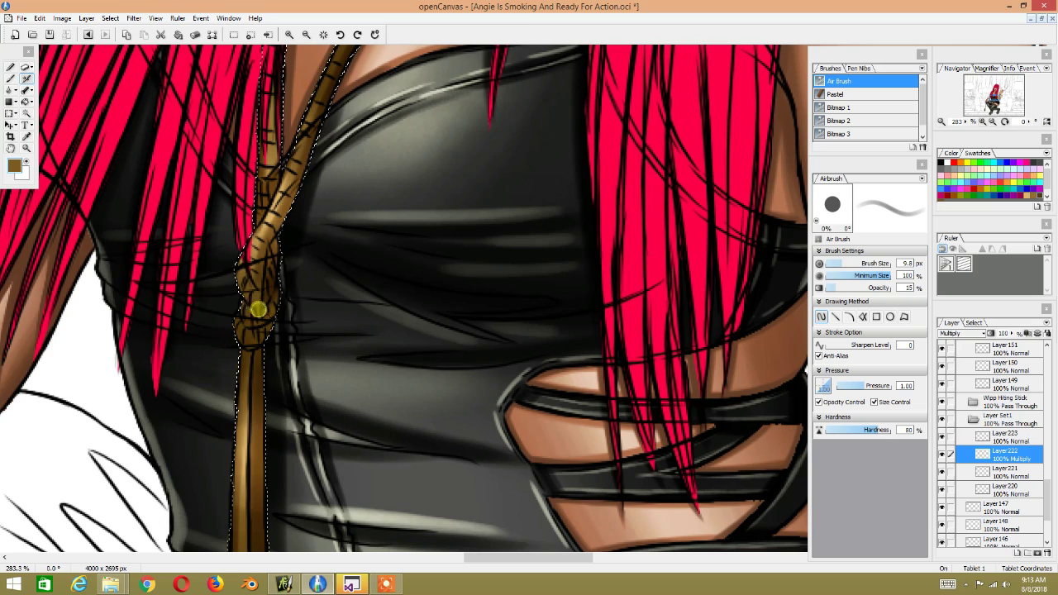
pyautogui.moveTo(235, 293)
pyautogui.mouseDown()
pyautogui.moveTo(279, 331)
pyautogui.moveTo(249, 325)
pyautogui.mouseUp()
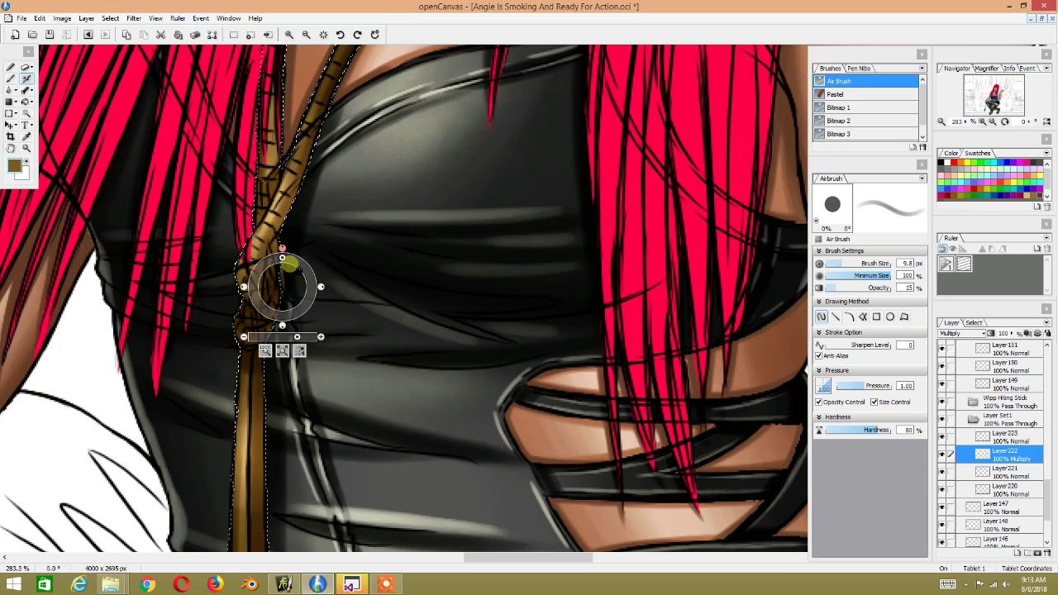
# Step: Pan up to the neck and shoulder and rotate the view so the rope runs horizontally
pyautogui.moveTo(279, 283); pyautogui.dragTo(178, 403)
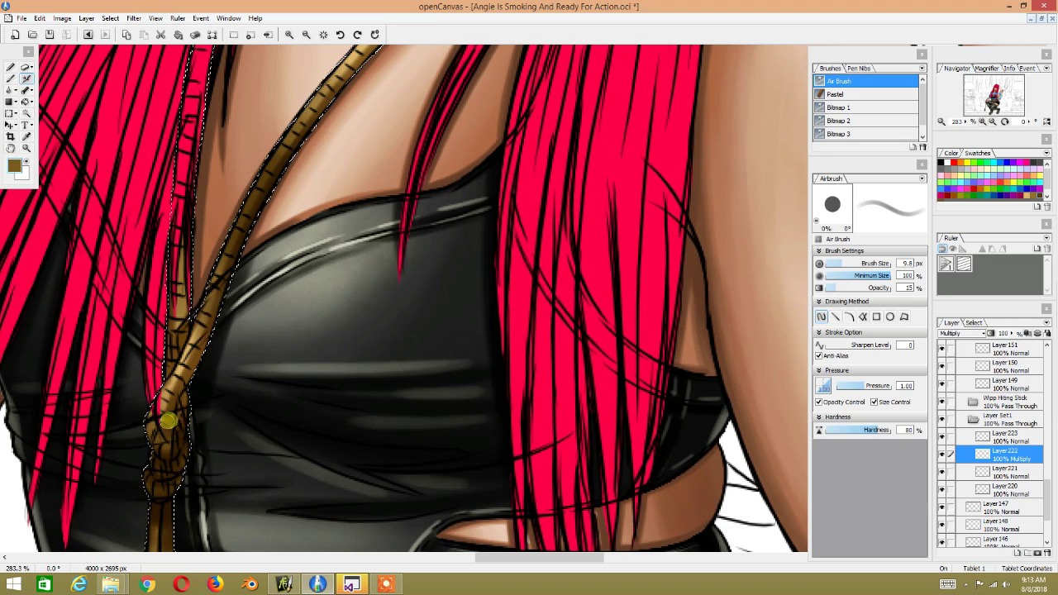
pyautogui.moveTo(157, 422)
pyautogui.mouseDown()
pyautogui.moveTo(206, 322)
pyautogui.moveTo(283, 283)
pyautogui.mouseUp()
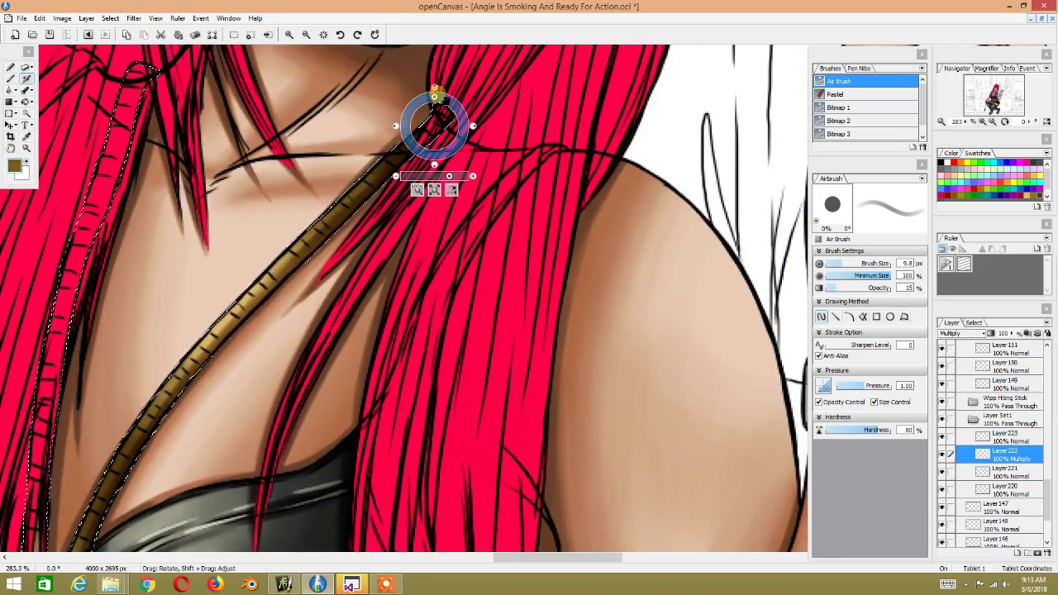
pyautogui.moveTo(433, 112)
pyautogui.mouseDown()
pyautogui.moveTo(467, 103)
pyautogui.moveTo(355, 230)
pyautogui.moveTo(739, 267)
pyautogui.mouseUp()
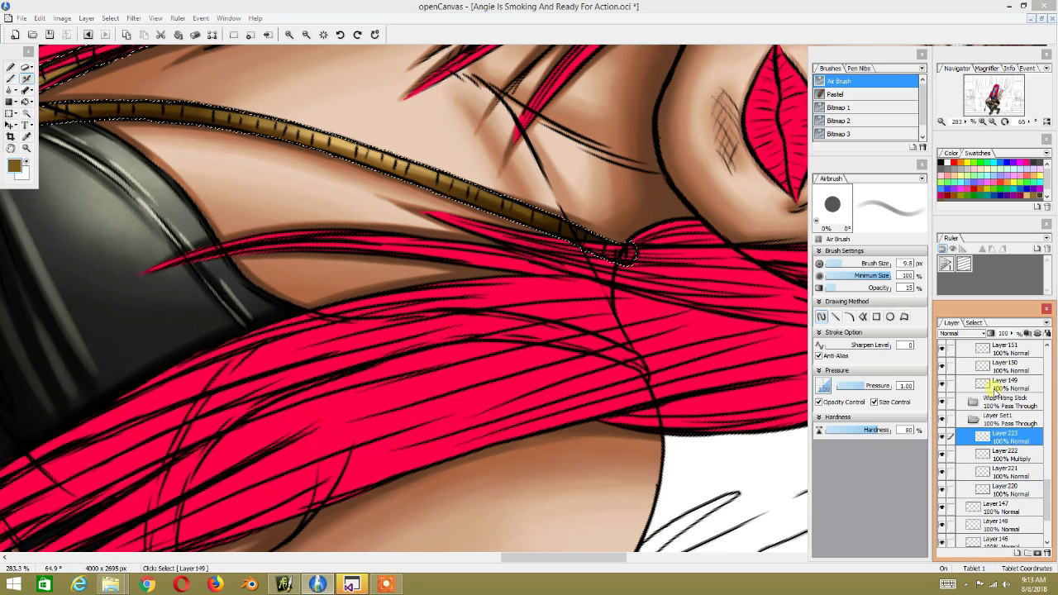
# Step: Set Layer 223's blend mode to Multiply
pyautogui.click(1005, 436)
pyautogui.click(959, 334)
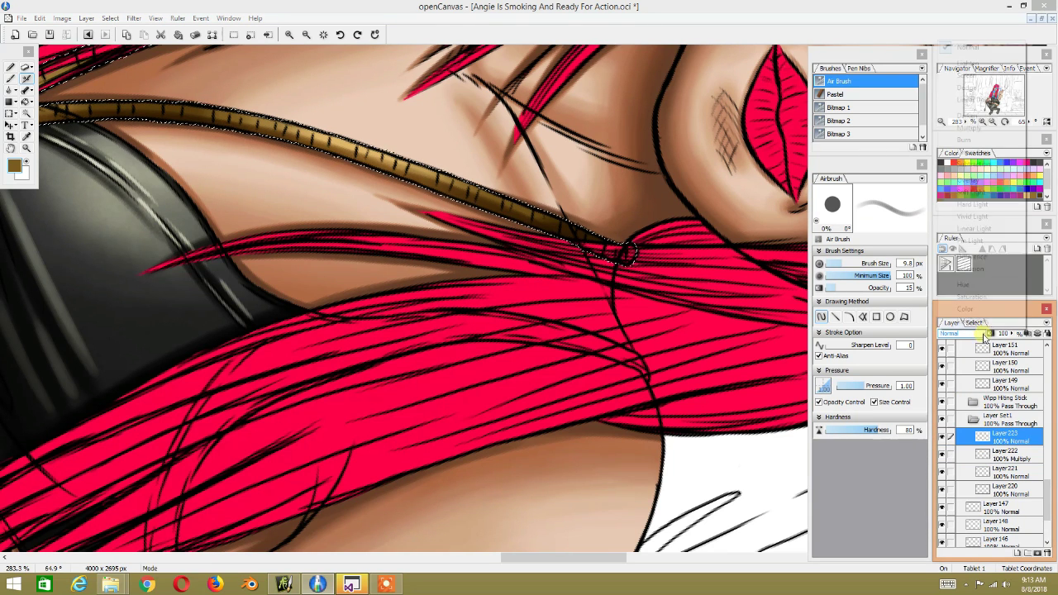
pyautogui.click(970, 128)
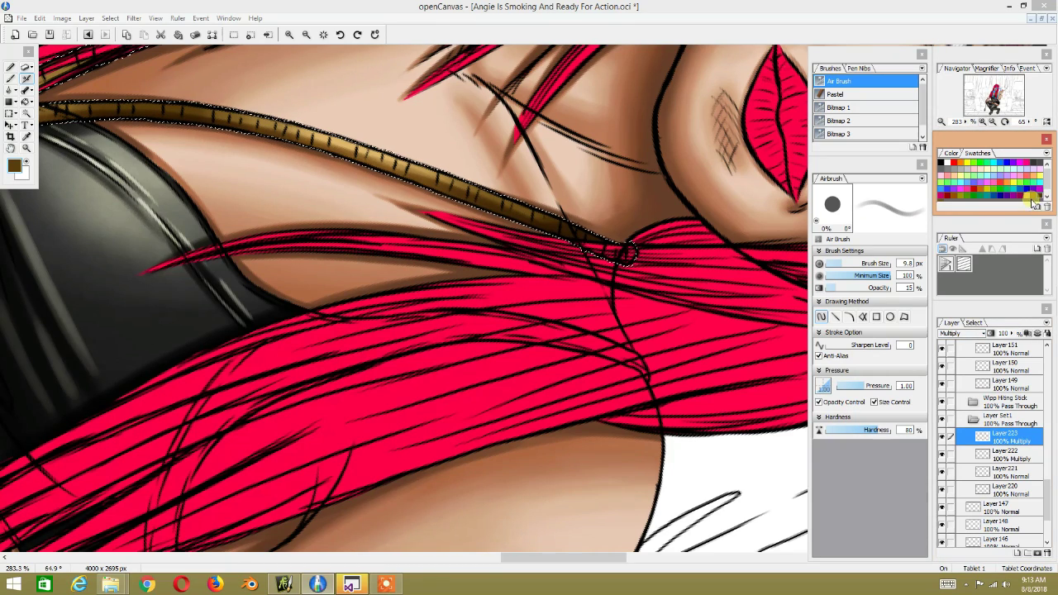
# Step: Airbrush dark shading along the rope necklace across the collarbone with a slightly smaller brush
pyautogui.moveTo(669, 218)
pyautogui.mouseDown()
pyautogui.moveTo(379, 255)
pyautogui.moveTo(336, 243)
pyautogui.mouseUp()
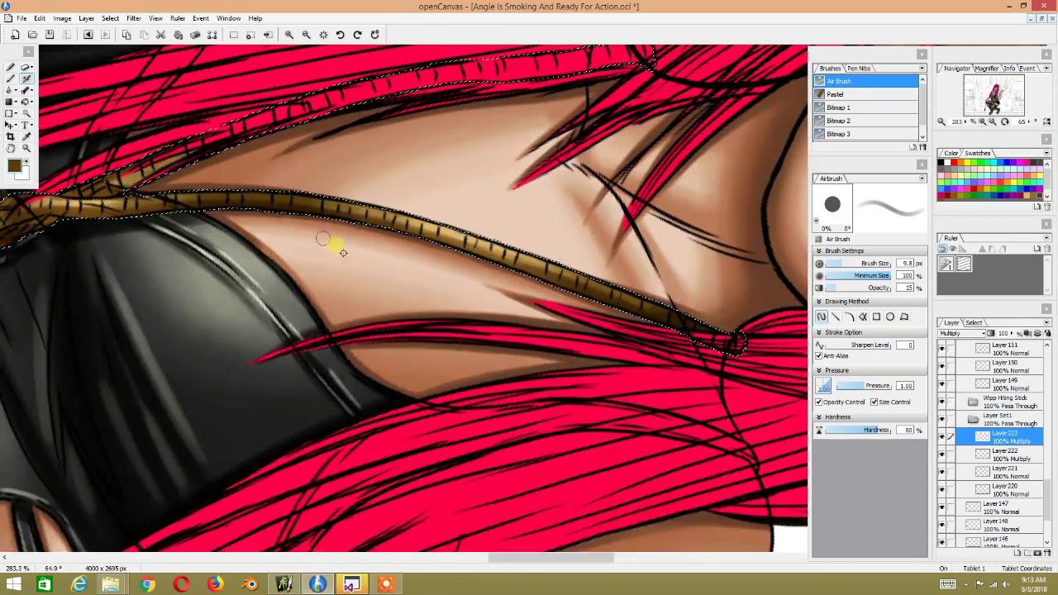
pyautogui.moveTo(229, 211); pyautogui.dragTo(211, 199)
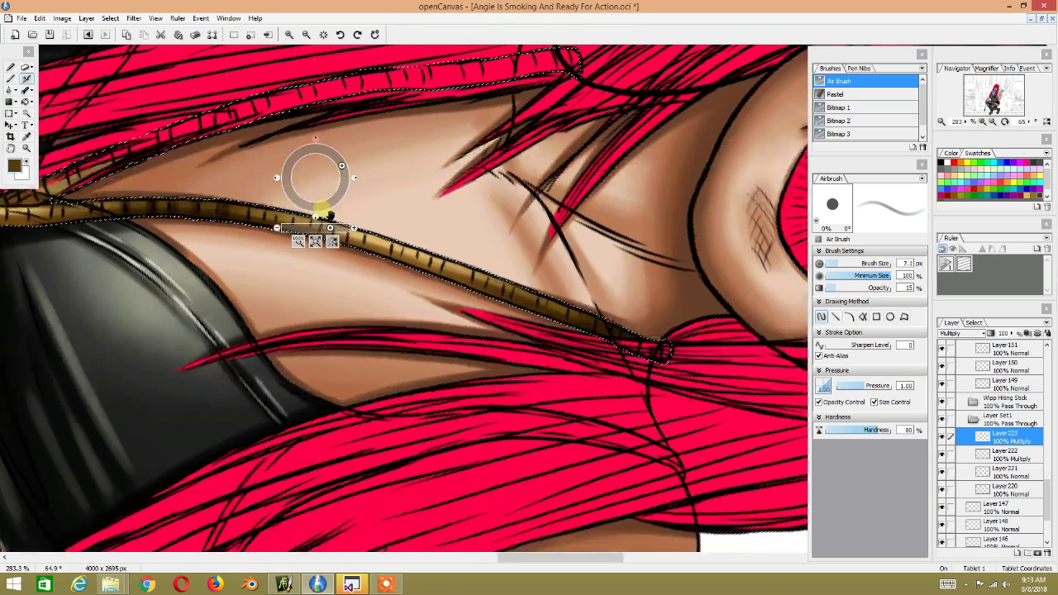
pyautogui.moveTo(314, 172); pyautogui.dragTo(193, 217)
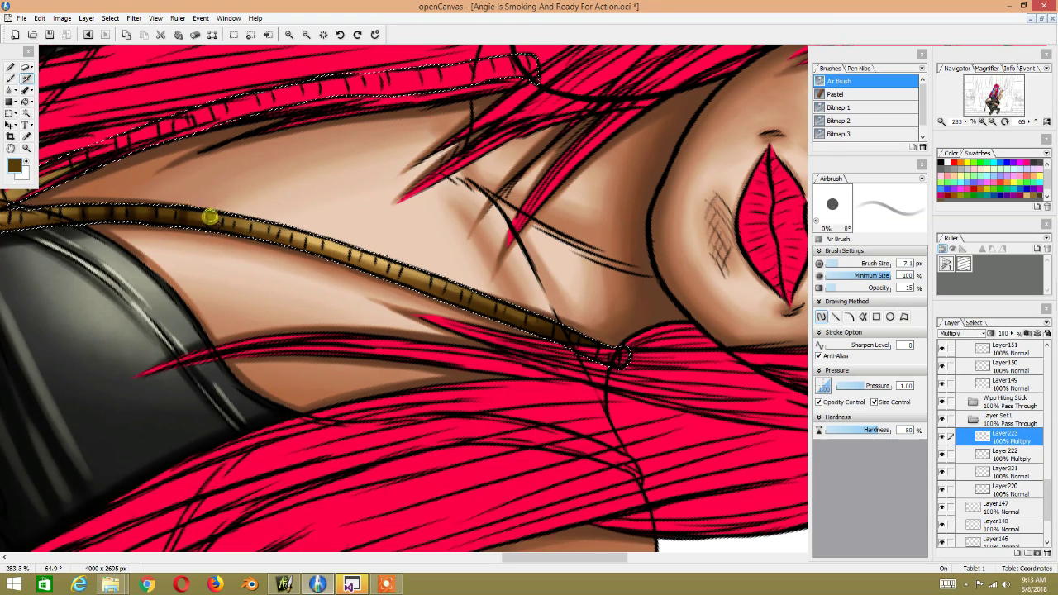
pyautogui.press('[')
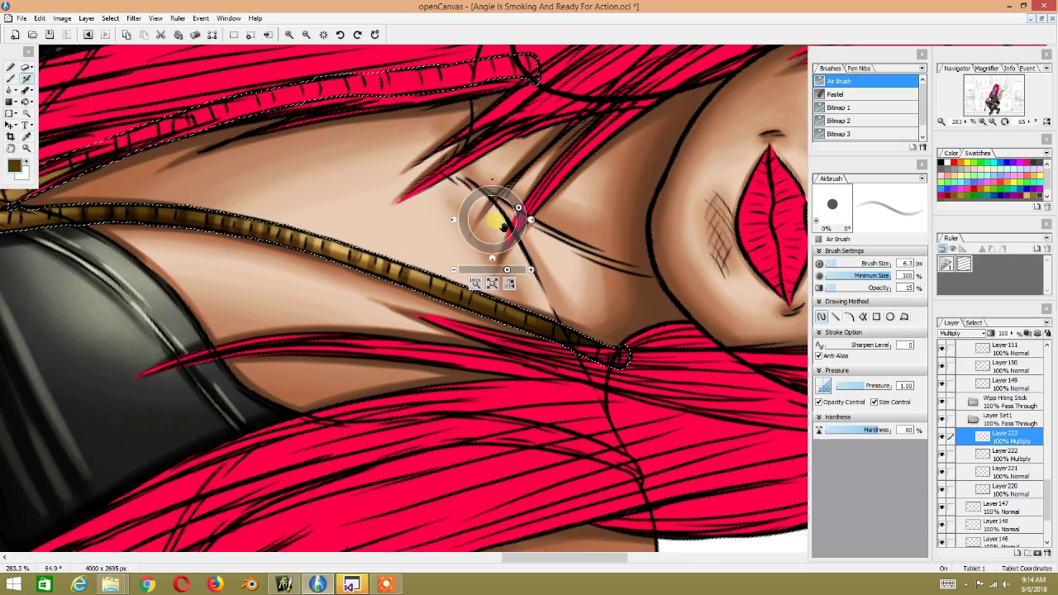
pyautogui.moveTo(484, 217); pyautogui.dragTo(399, 160)
pyautogui.moveTo(508, 189)
pyautogui.mouseDown()
pyautogui.moveTo(519, 207)
pyautogui.moveTo(485, 193)
pyautogui.mouseUp()
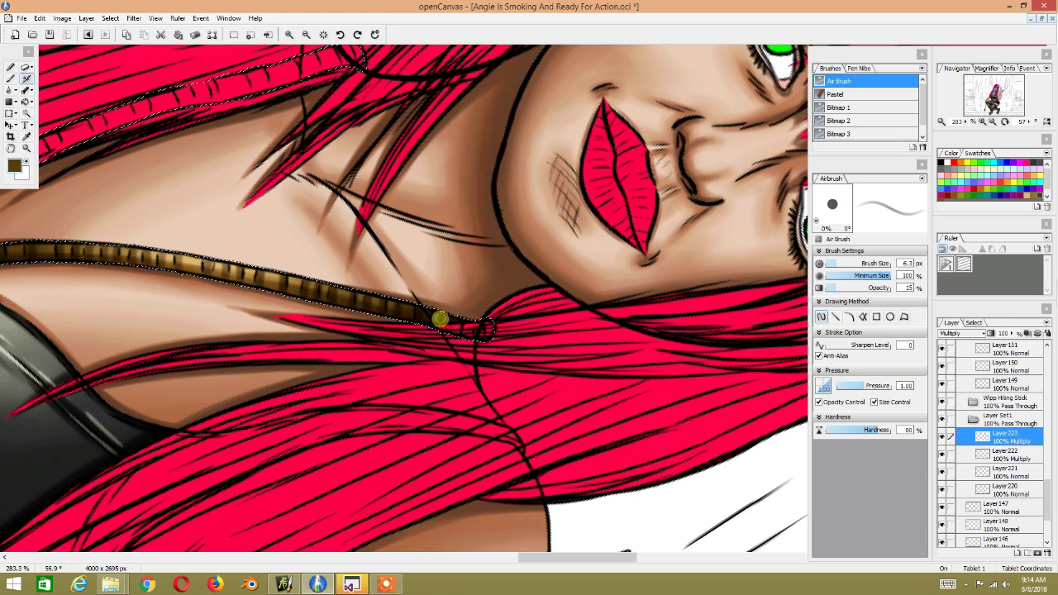
pyautogui.moveTo(425, 279)
pyautogui.mouseDown()
pyautogui.moveTo(519, 241)
pyautogui.moveTo(536, 201)
pyautogui.moveTo(411, 170)
pyautogui.mouseUp()
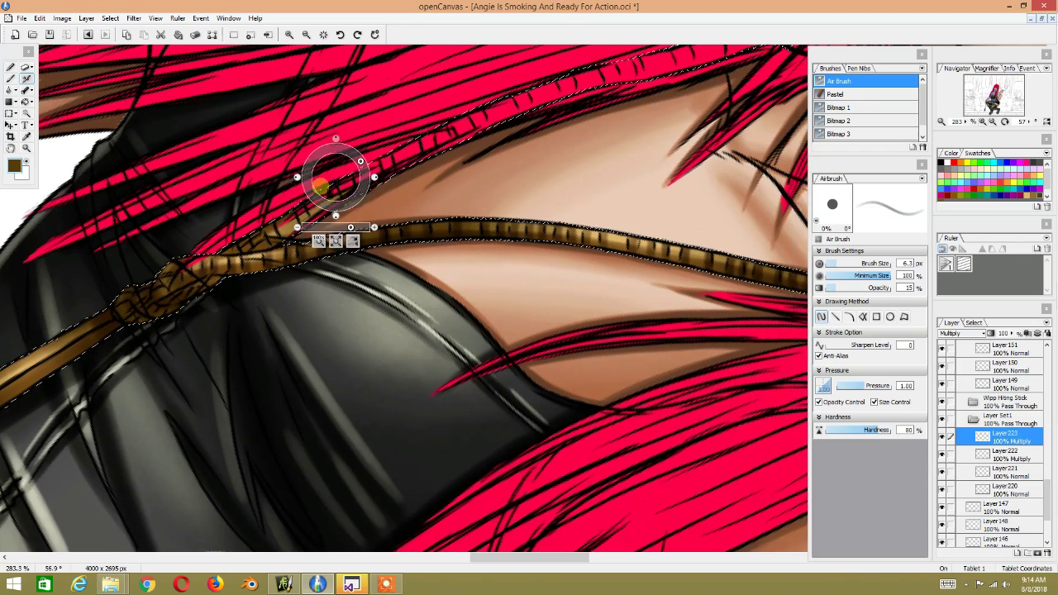
pyautogui.moveTo(217, 252); pyautogui.dragTo(226, 303)
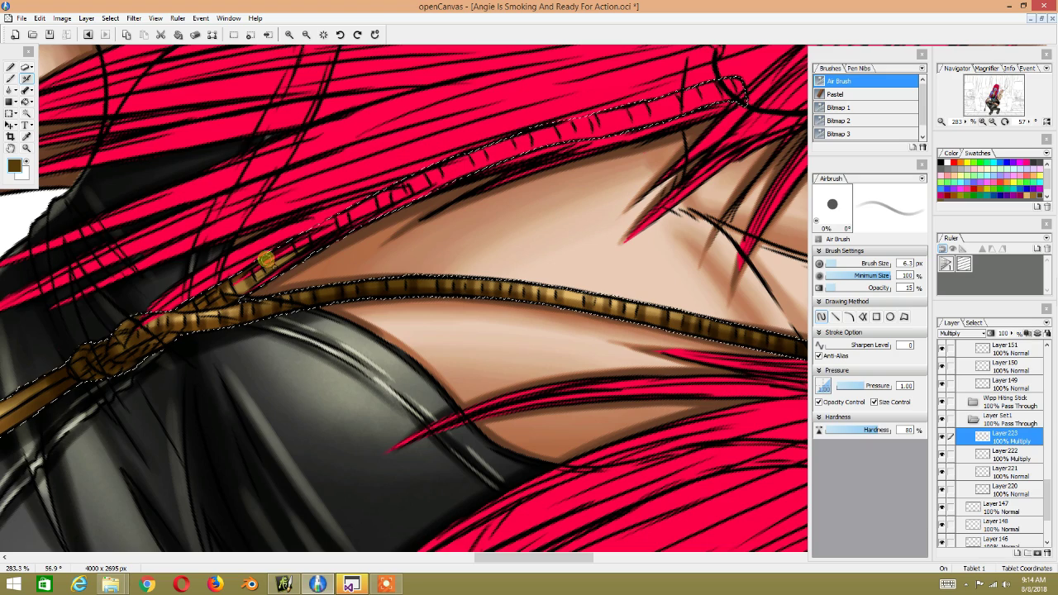
pyautogui.moveTo(293, 257)
pyautogui.mouseDown()
pyautogui.moveTo(519, 116)
pyautogui.moveTo(340, 252)
pyautogui.mouseUp()
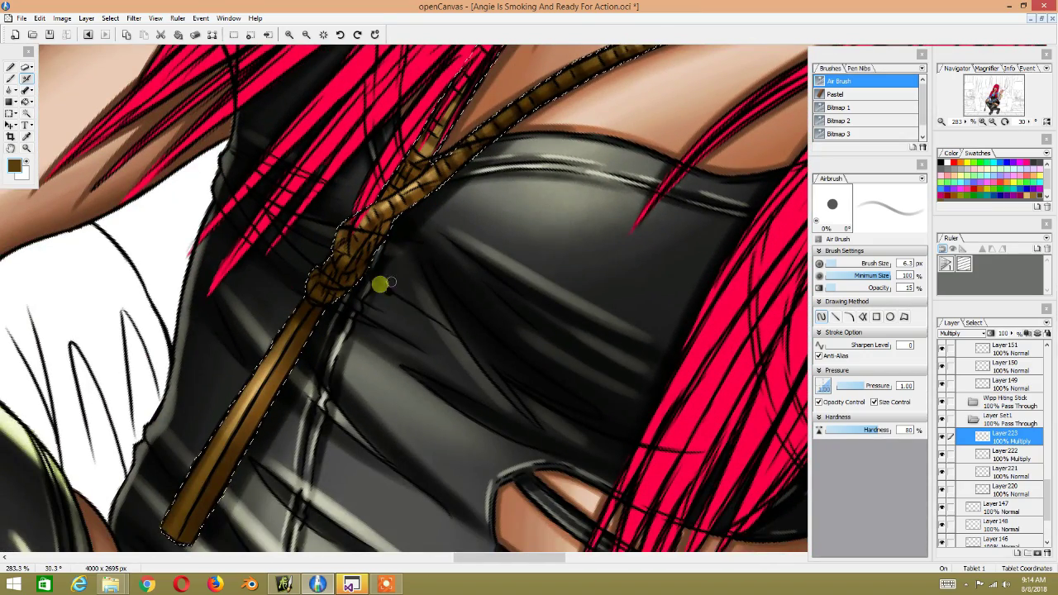
pyautogui.moveTo(378, 287)
pyautogui.mouseDown()
pyautogui.moveTo(439, 265)
pyautogui.moveTo(336, 279)
pyautogui.moveTo(299, 215)
pyautogui.mouseUp()
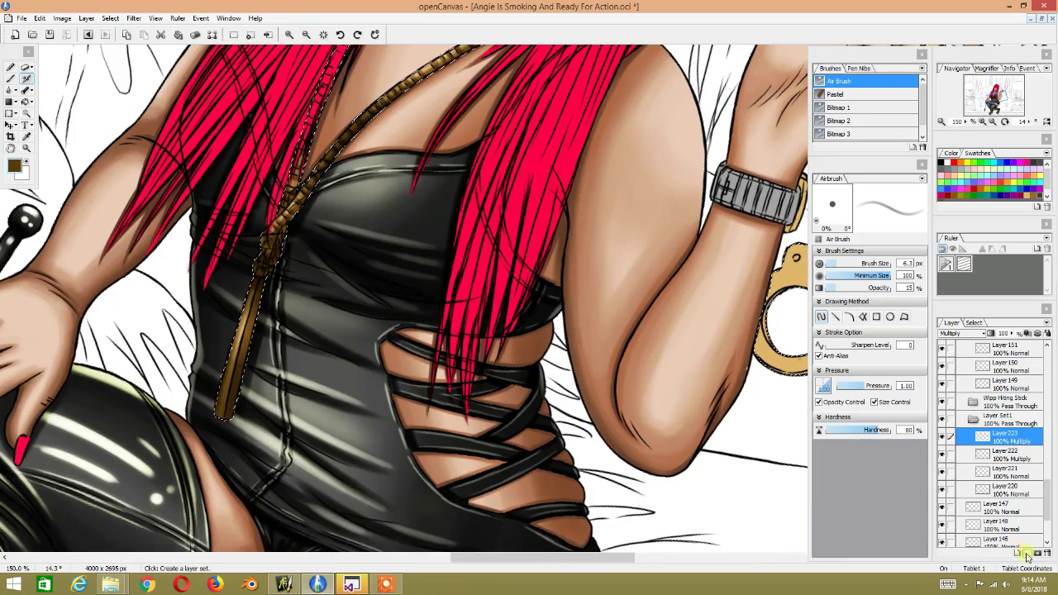
# Step: Create a new layer group above Layer 223 named High Lights
pyautogui.click(1030, 555)
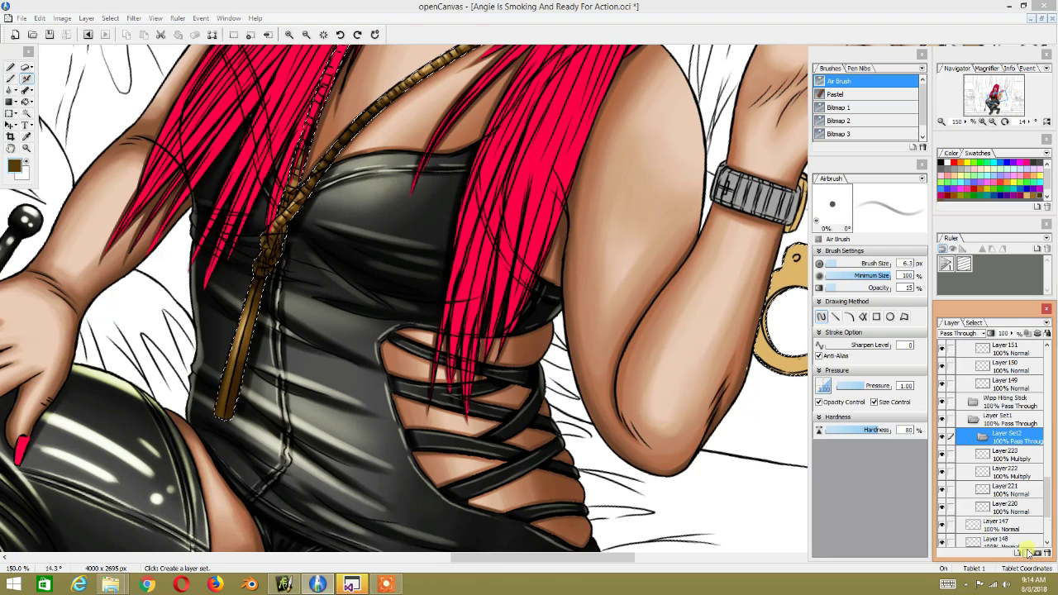
pyautogui.doubleClick(1009, 443)
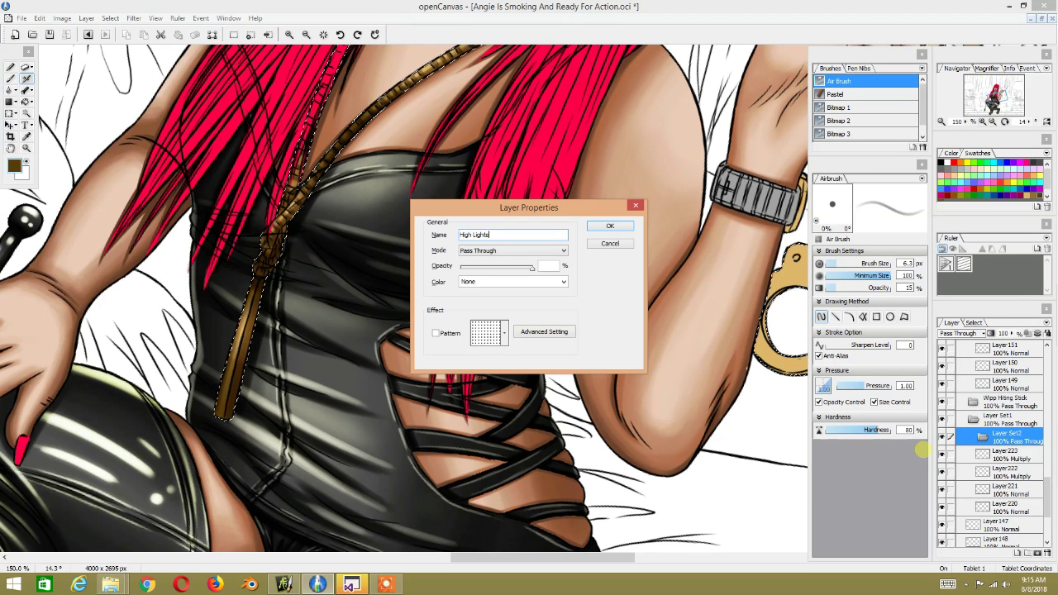
pyautogui.press('Return')
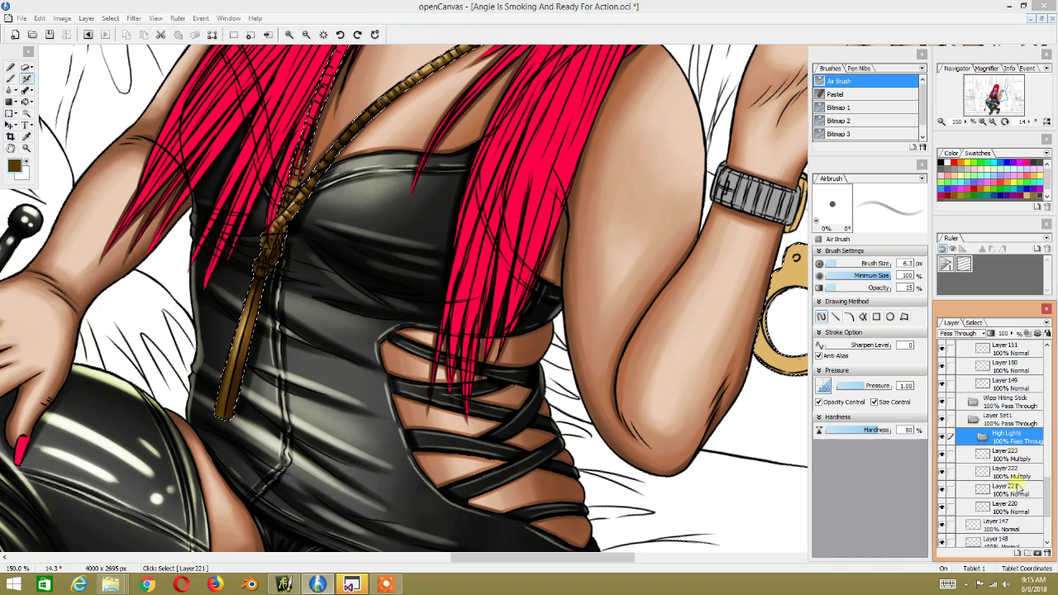
# Step: Add new layers inside High Lights and make Layer224 active, keeping Normal blending
pyautogui.click(1016, 552)
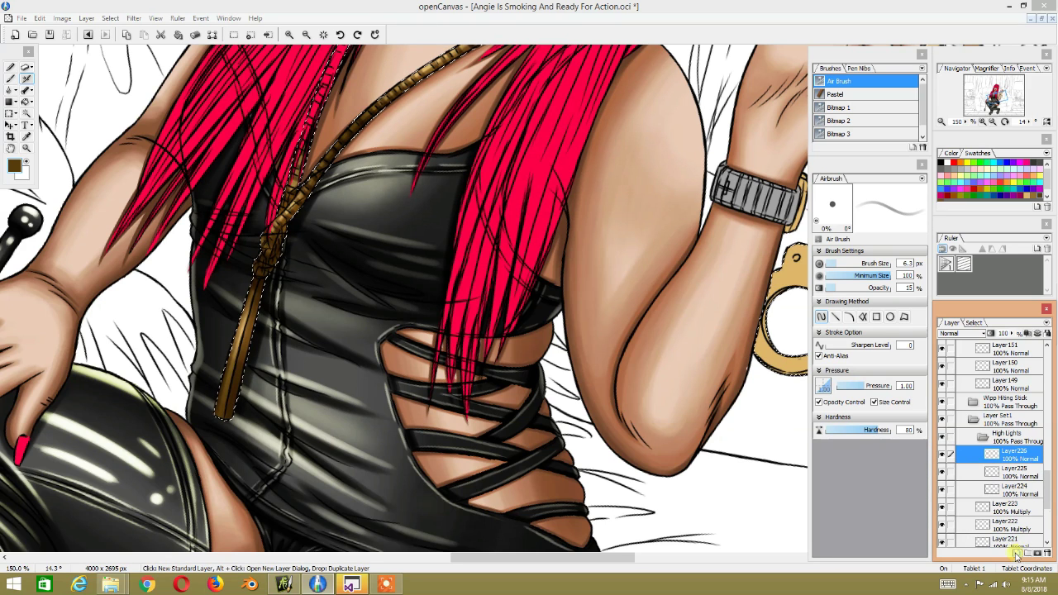
pyautogui.click(1011, 506)
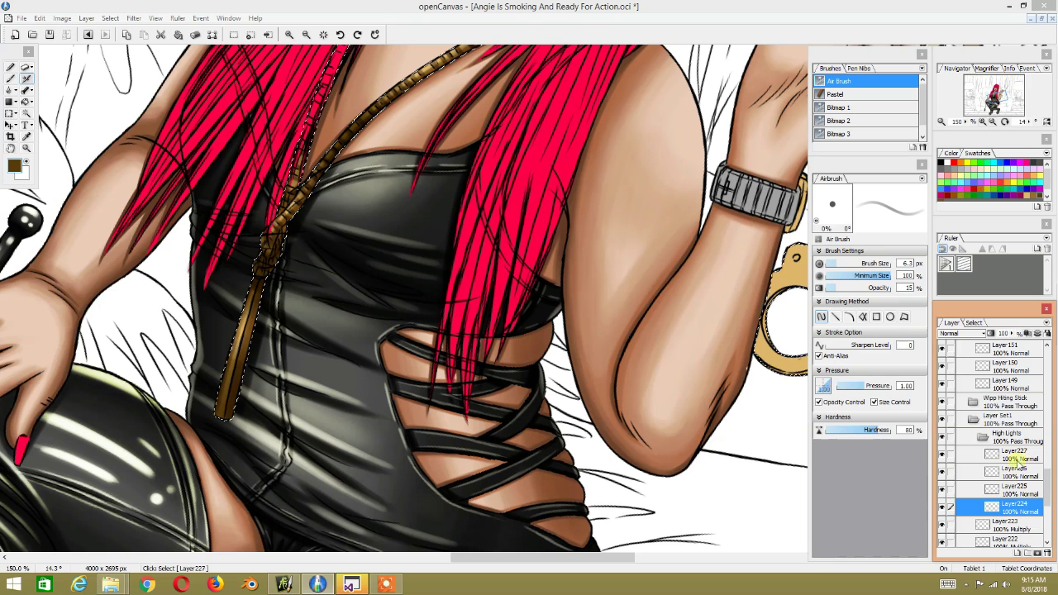
pyautogui.click(955, 334)
pyautogui.click(956, 334)
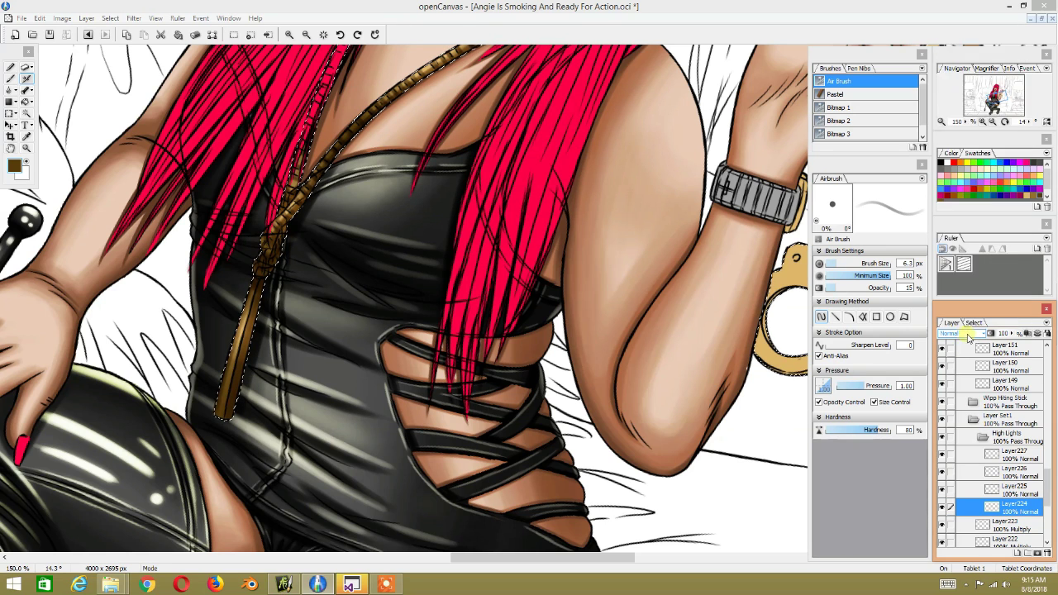
pyautogui.click(362, 223)
pyautogui.moveTo(362, 223)
pyautogui.mouseDown()
pyautogui.moveTo(406, 279)
pyautogui.moveTo(291, 245)
pyautogui.mouseUp()
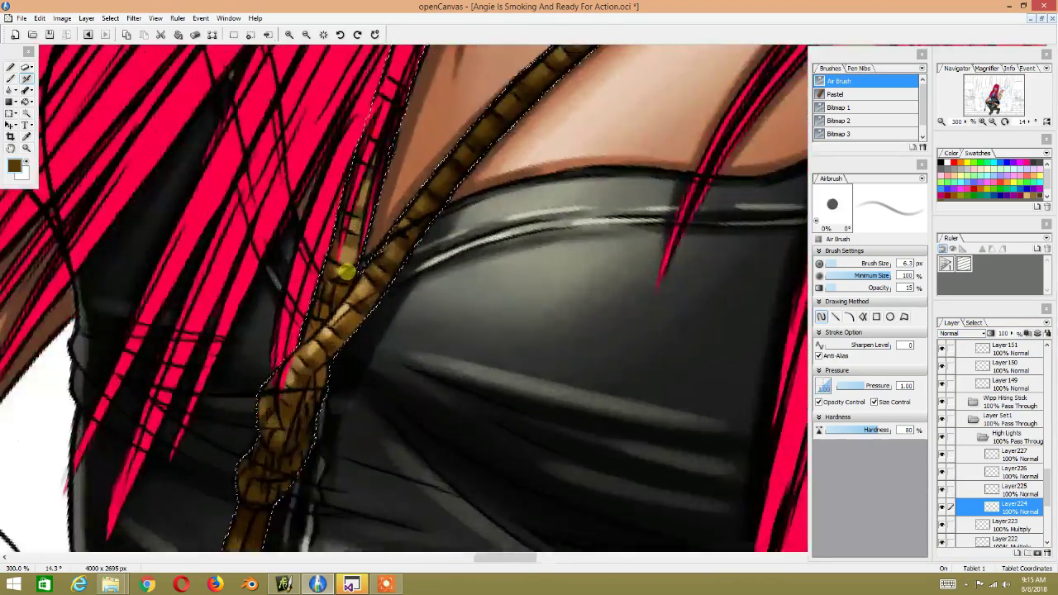
pyautogui.scroll(1, 291, 245)
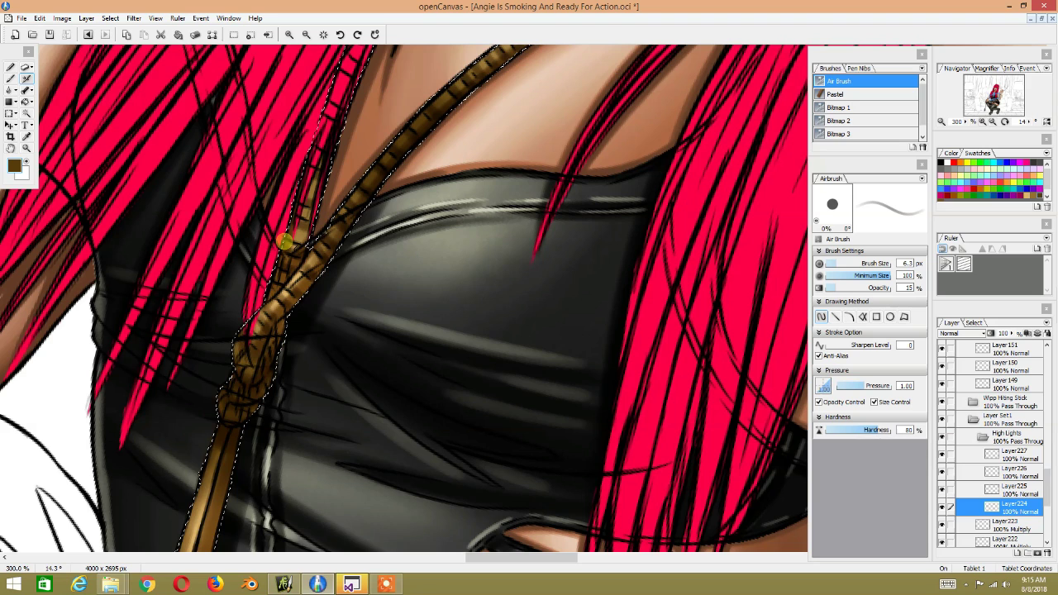
# Step: Set the painting colour to pale pink FFDCE6
pyautogui.keyDown('alt'); pyautogui.click(754, 238); pyautogui.keyUp('alt')
pyautogui.click(17, 169)
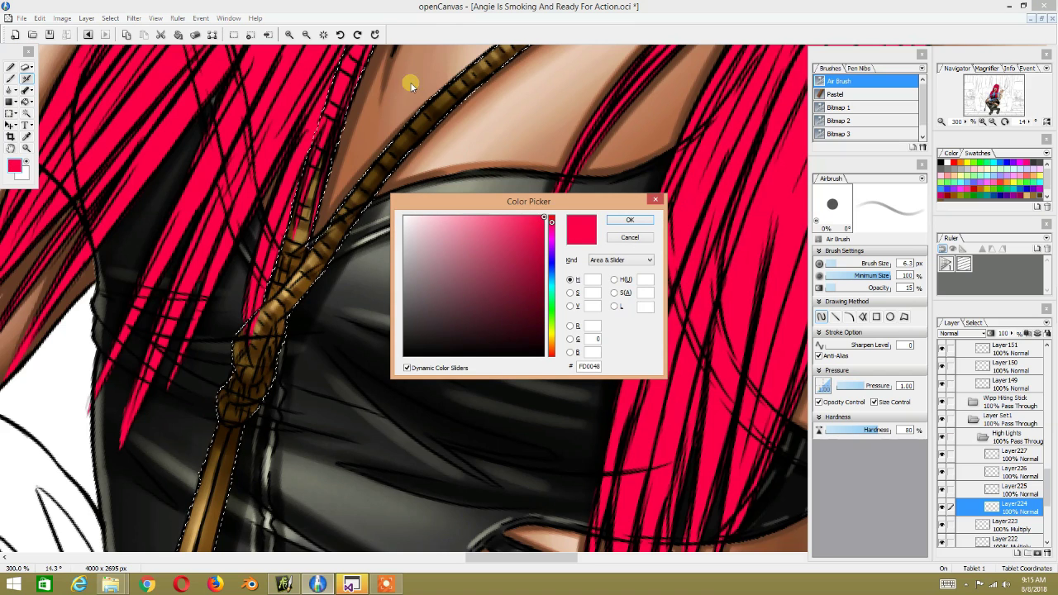
pyautogui.moveTo(500, 227); pyautogui.dragTo(421, 196)
pyautogui.click(632, 219)
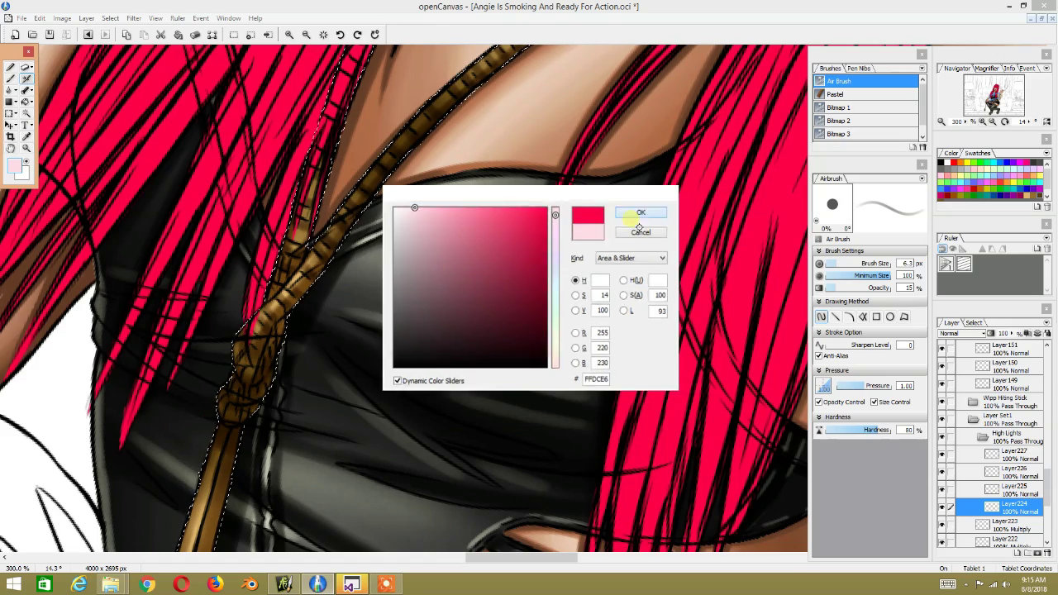
pyautogui.moveTo(411, 161); pyautogui.dragTo(562, 102)
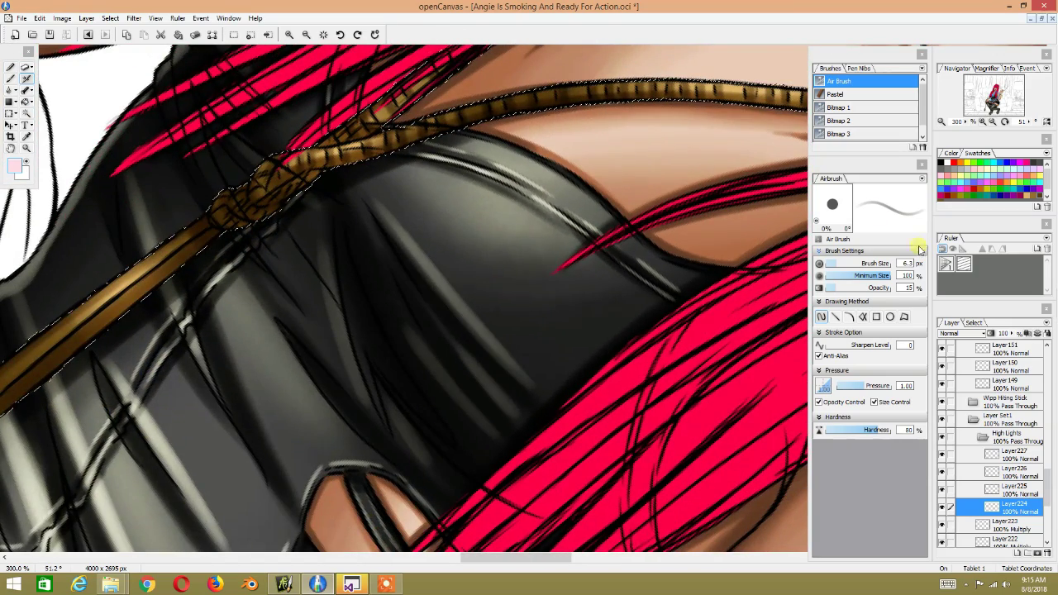
# Step: Try Overlay blending on Layer224, then revert it to Normal
pyautogui.click(961, 333)
pyautogui.click(976, 185)
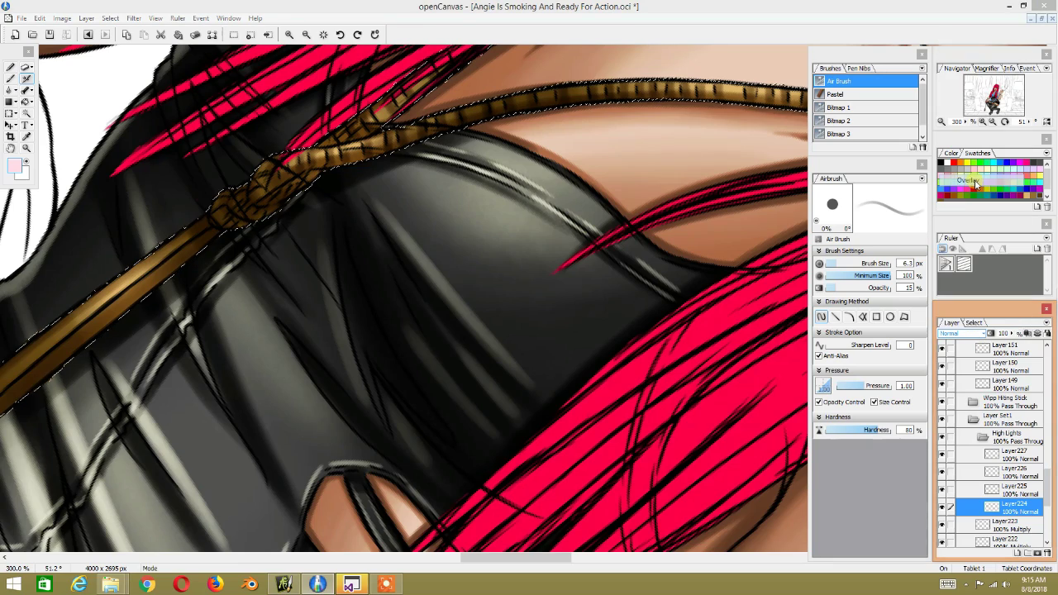
pyautogui.moveTo(472, 208); pyautogui.dragTo(331, 307)
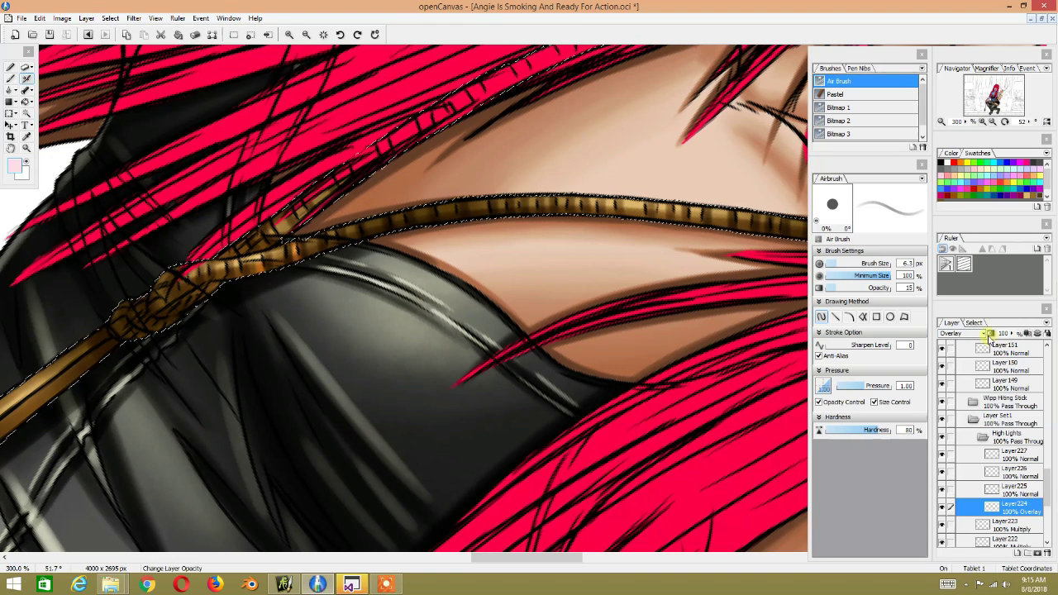
pyautogui.click(984, 334)
pyautogui.click(968, 48)
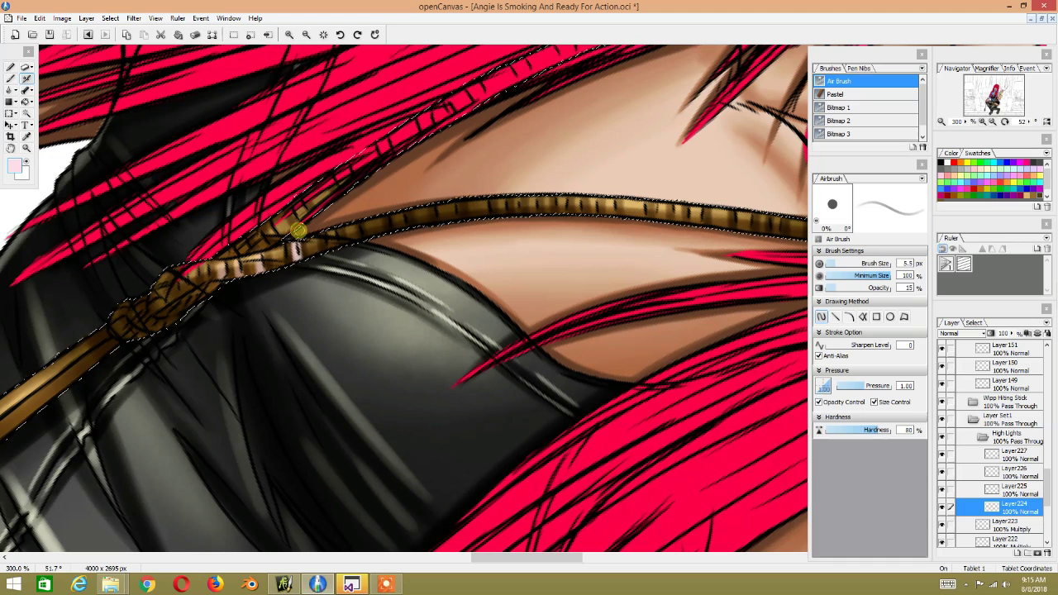
# Step: Airbrush faint pale highlights along the rope's twists toward its right end
pyautogui.moveTo(306, 235); pyautogui.dragTo(335, 234)
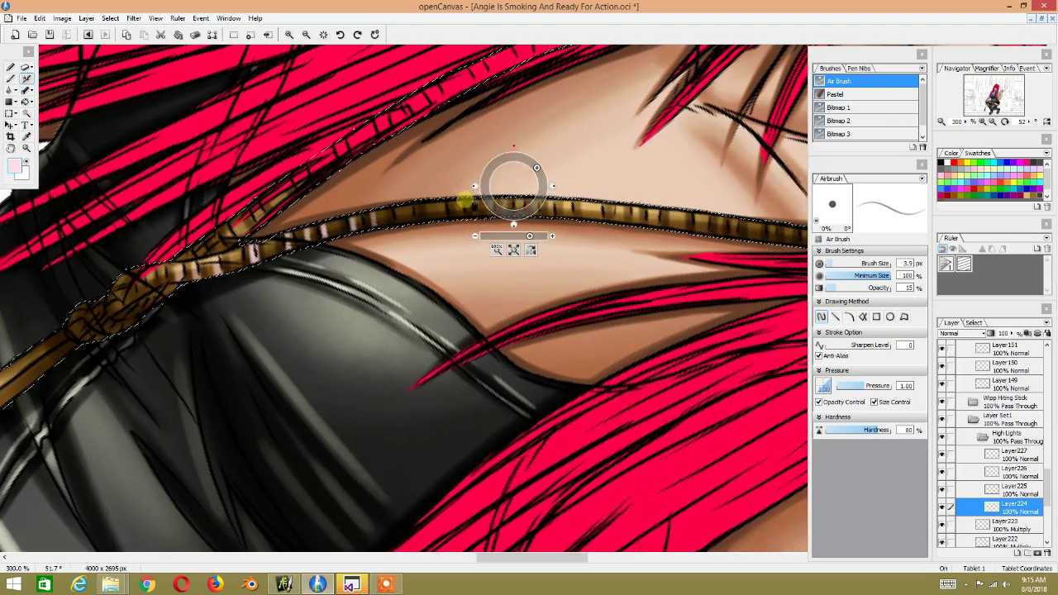
pyautogui.moveTo(411, 204); pyautogui.dragTo(250, 253)
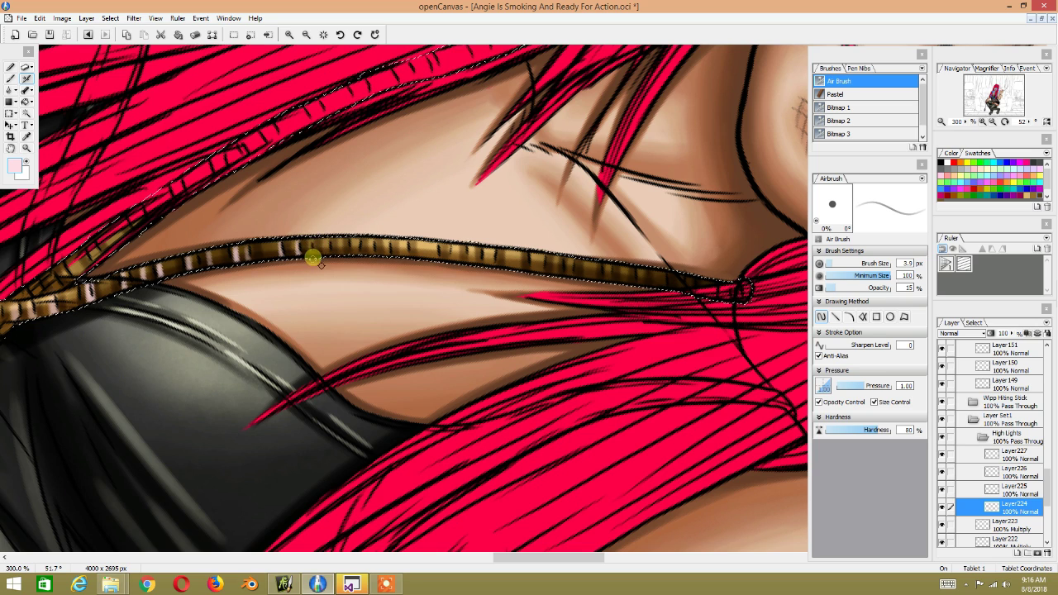
pyautogui.moveTo(329, 251); pyautogui.dragTo(222, 271)
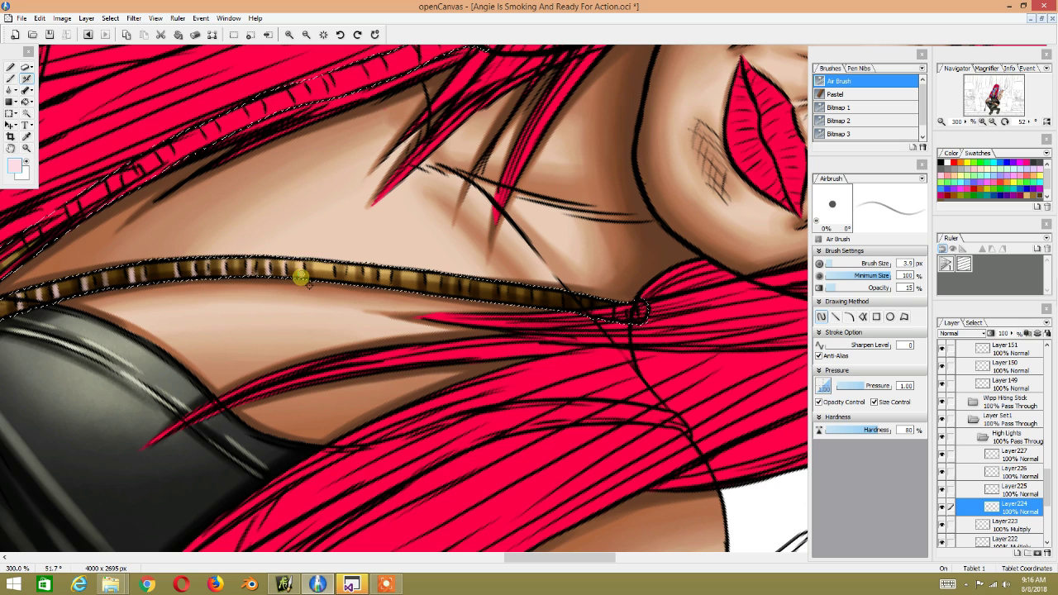
pyautogui.moveTo(318, 281)
pyautogui.mouseDown()
pyautogui.moveTo(242, 283)
pyautogui.moveTo(261, 274)
pyautogui.mouseUp()
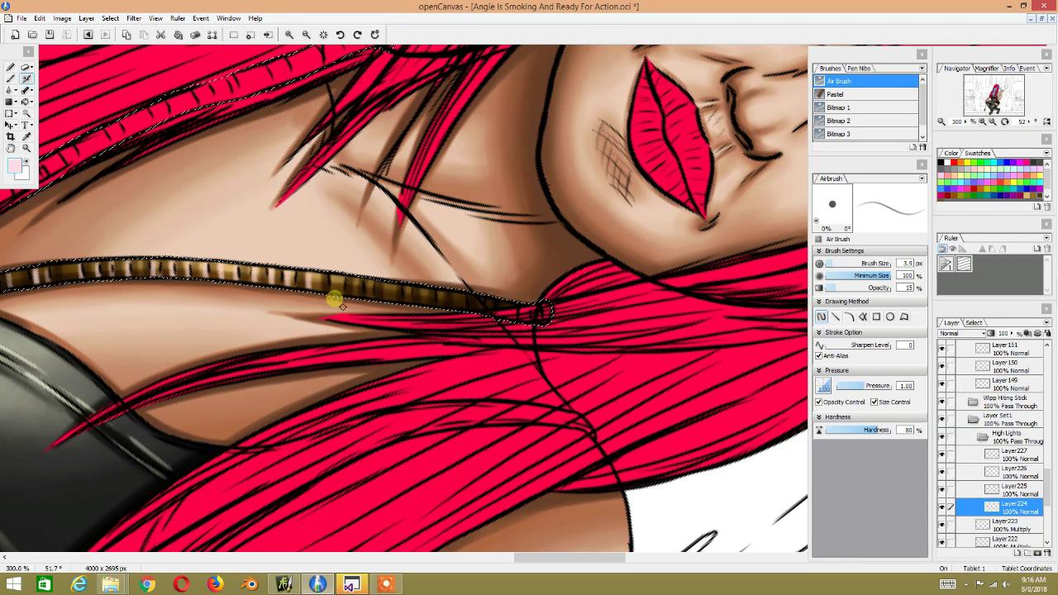
pyautogui.moveTo(374, 292)
pyautogui.mouseDown()
pyautogui.moveTo(359, 300)
pyautogui.moveTo(371, 300)
pyautogui.mouseUp()
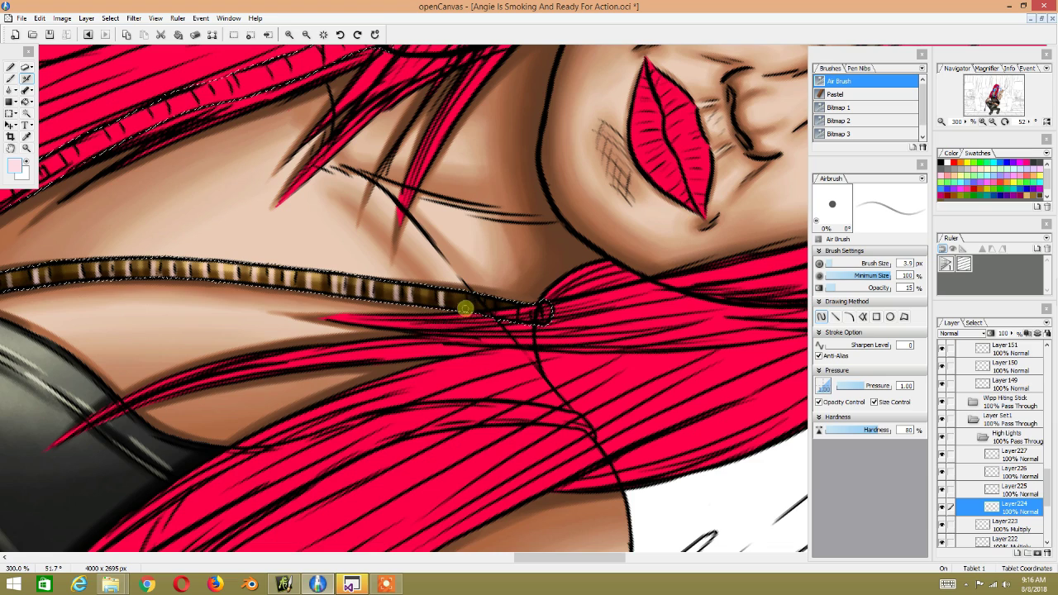
pyautogui.moveTo(538, 302)
pyautogui.mouseDown()
pyautogui.moveTo(488, 147)
pyautogui.moveTo(259, 184)
pyautogui.mouseUp()
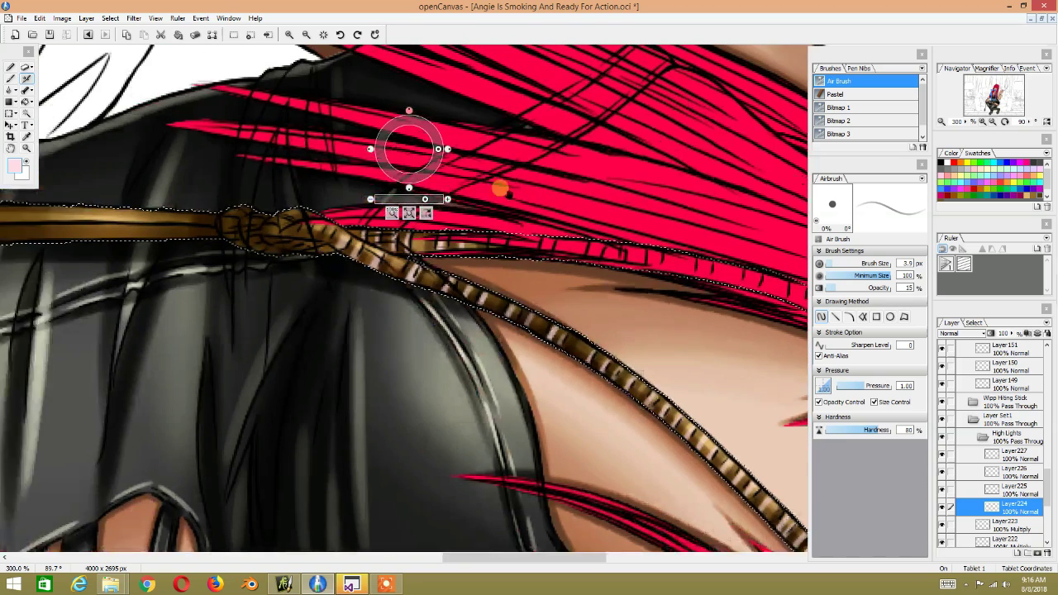
# Step: Shade the bottom of the rope knot and highlight the pendant stick's lower part
pyautogui.moveTo(415, 165); pyautogui.dragTo(374, 282)
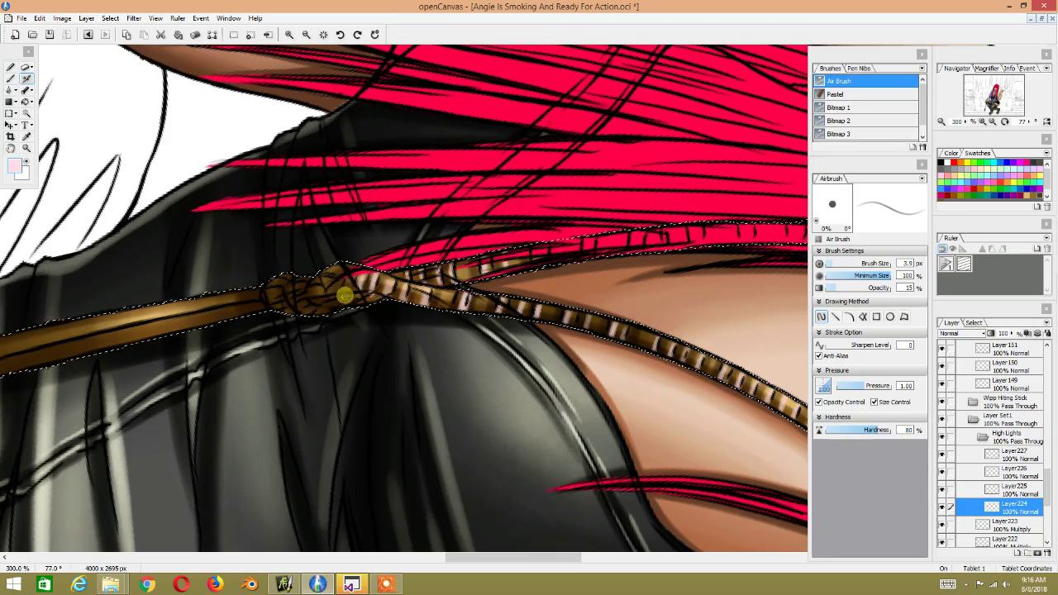
pyautogui.moveTo(402, 158)
pyautogui.mouseDown()
pyautogui.moveTo(352, 220)
pyautogui.moveTo(444, 257)
pyautogui.mouseUp()
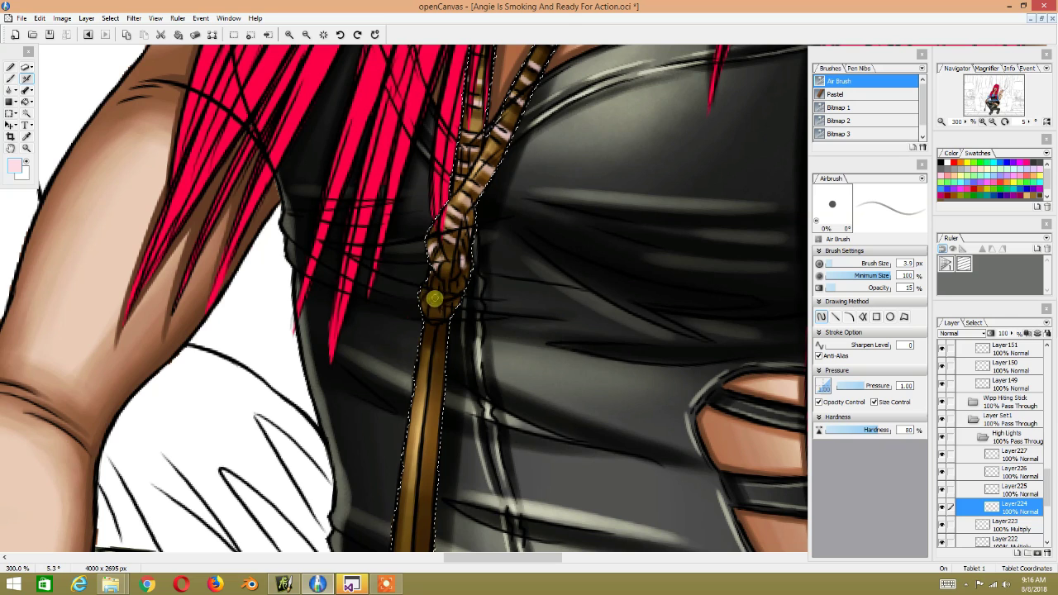
pyautogui.moveTo(434, 298)
pyautogui.mouseDown()
pyautogui.moveTo(425, 305)
pyautogui.moveTo(441, 314)
pyautogui.moveTo(437, 137)
pyautogui.mouseUp()
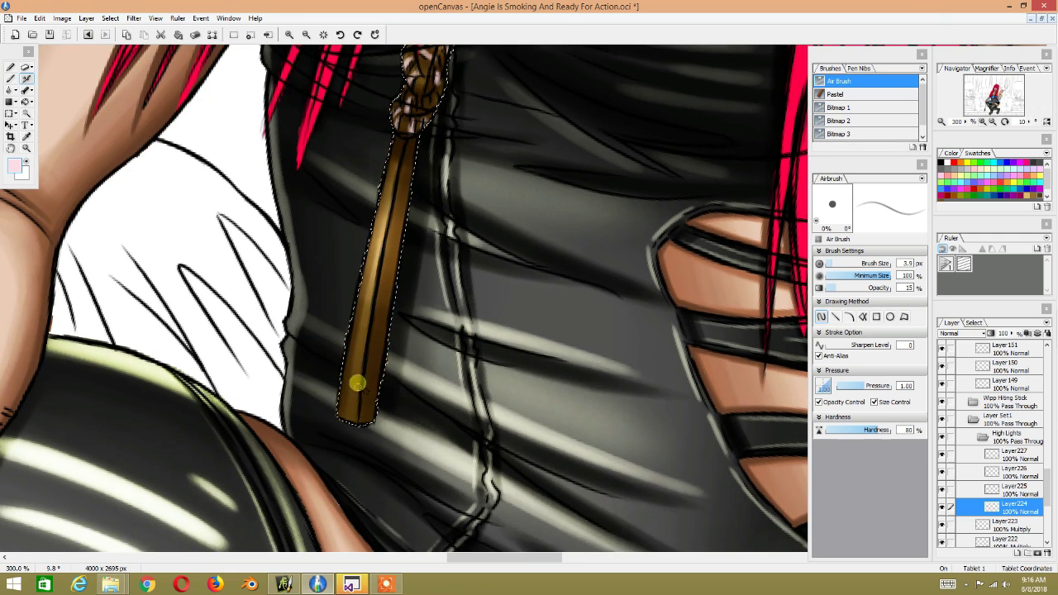
pyautogui.moveTo(354, 415); pyautogui.dragTo(365, 342)
pyautogui.moveTo(355, 404); pyautogui.dragTo(373, 286)
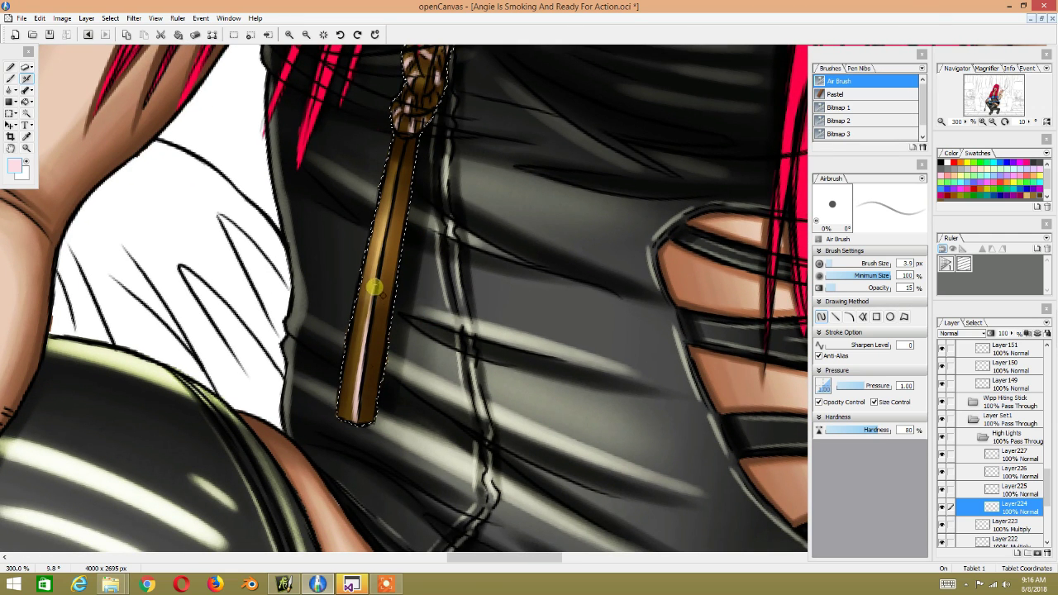
# Step: With a 5.5 px airbrush, add highlight streaks down the stick's left edge to its tip
pyautogui.press(']')
pyautogui.moveTo(358, 386)
pyautogui.mouseDown()
pyautogui.moveTo(382, 248)
pyautogui.moveTo(389, 293)
pyautogui.mouseUp()
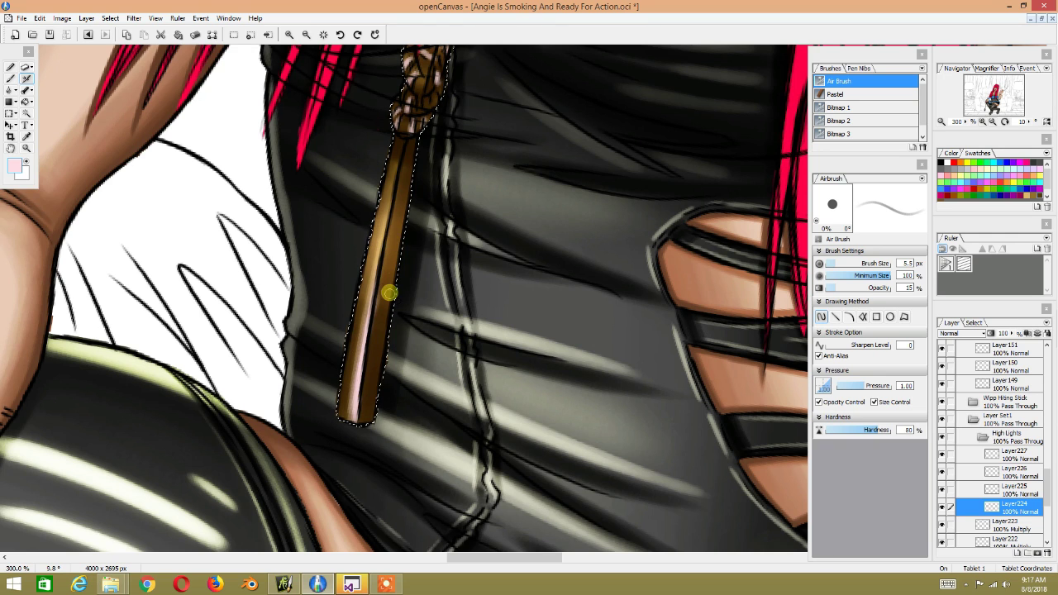
pyautogui.moveTo(416, 245); pyautogui.dragTo(350, 350)
pyautogui.moveTo(314, 444)
pyautogui.mouseDown()
pyautogui.moveTo(362, 218)
pyautogui.moveTo(352, 268)
pyautogui.moveTo(358, 248)
pyautogui.moveTo(317, 246)
pyautogui.mouseUp()
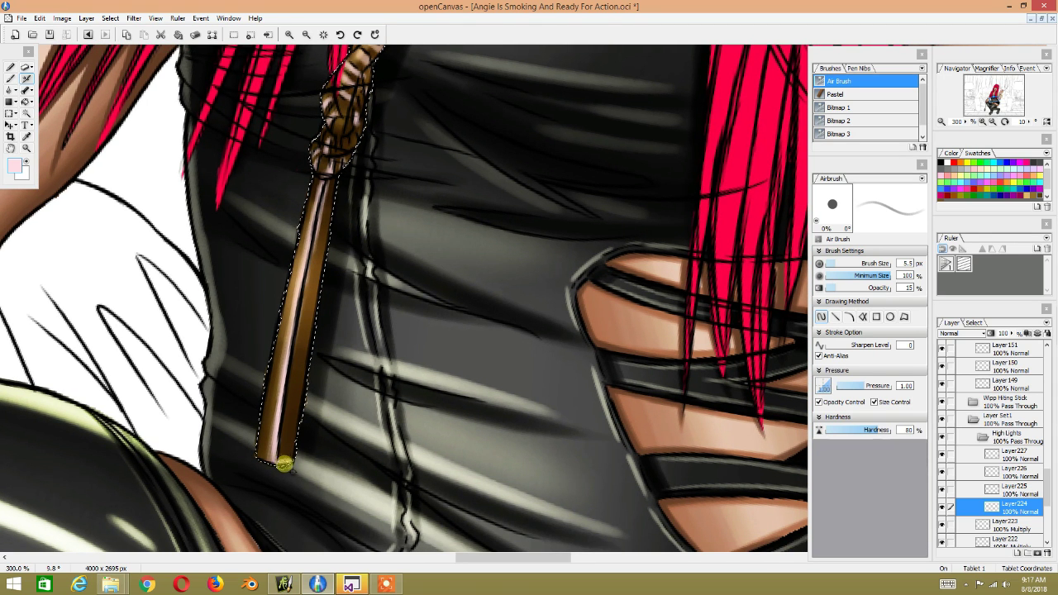
pyautogui.moveTo(307, 348); pyautogui.dragTo(280, 388)
pyautogui.moveTo(275, 440)
pyautogui.mouseDown()
pyautogui.moveTo(264, 466)
pyautogui.moveTo(295, 300)
pyautogui.moveTo(272, 449)
pyautogui.moveTo(248, 382)
pyautogui.moveTo(236, 469)
pyautogui.mouseUp()
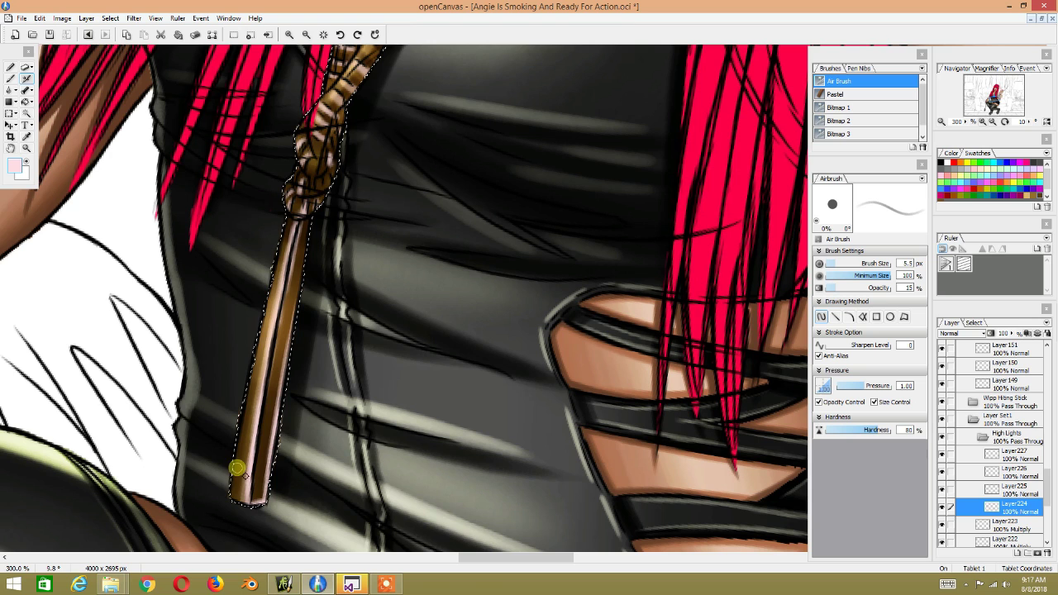
pyautogui.press('space')
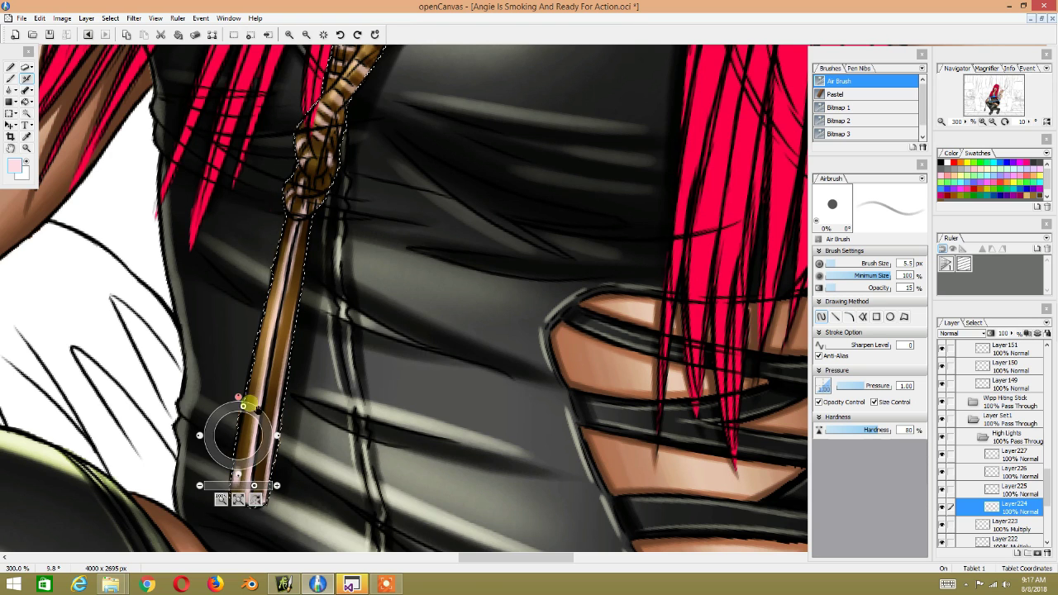
pyautogui.moveTo(244, 406); pyautogui.dragTo(224, 454)
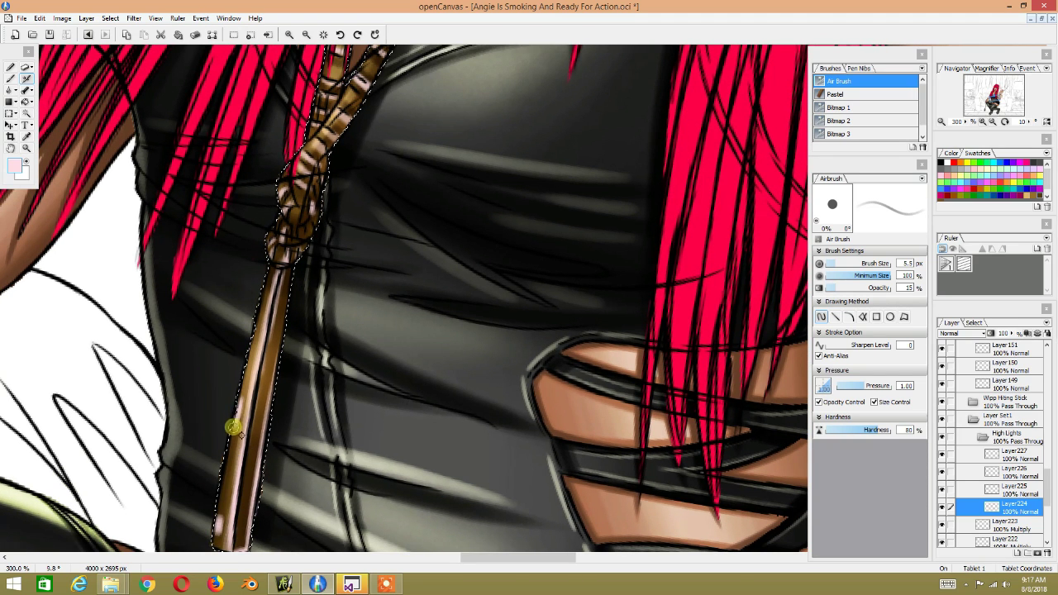
pyautogui.press('space')
pyautogui.moveTo(280, 339); pyautogui.dragTo(270, 353)
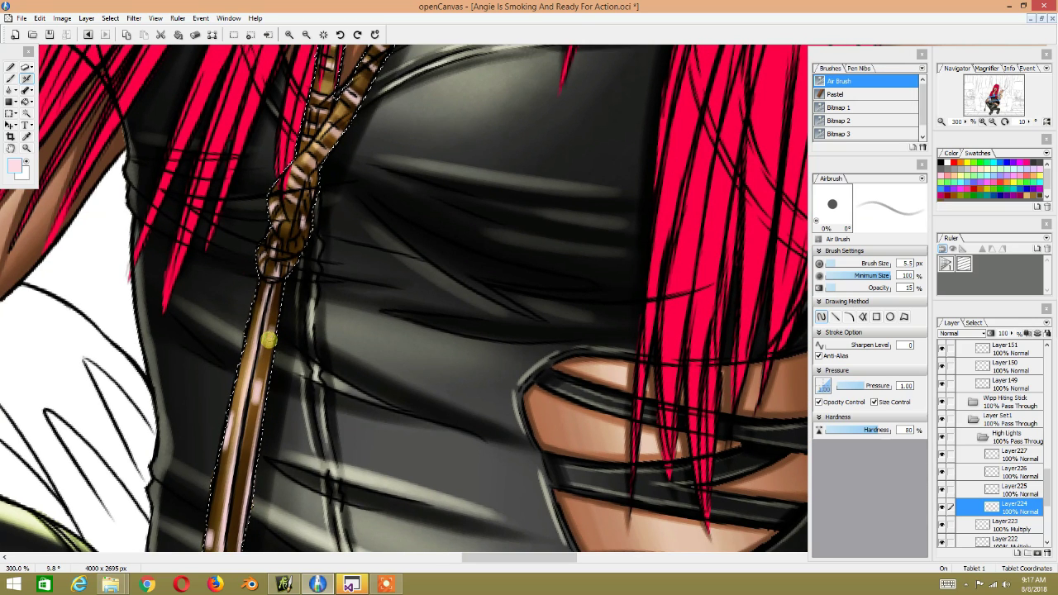
pyautogui.press('space')
pyautogui.moveTo(236, 237)
pyautogui.mouseDown()
pyautogui.moveTo(310, 307)
pyautogui.moveTo(304, 325)
pyautogui.mouseUp()
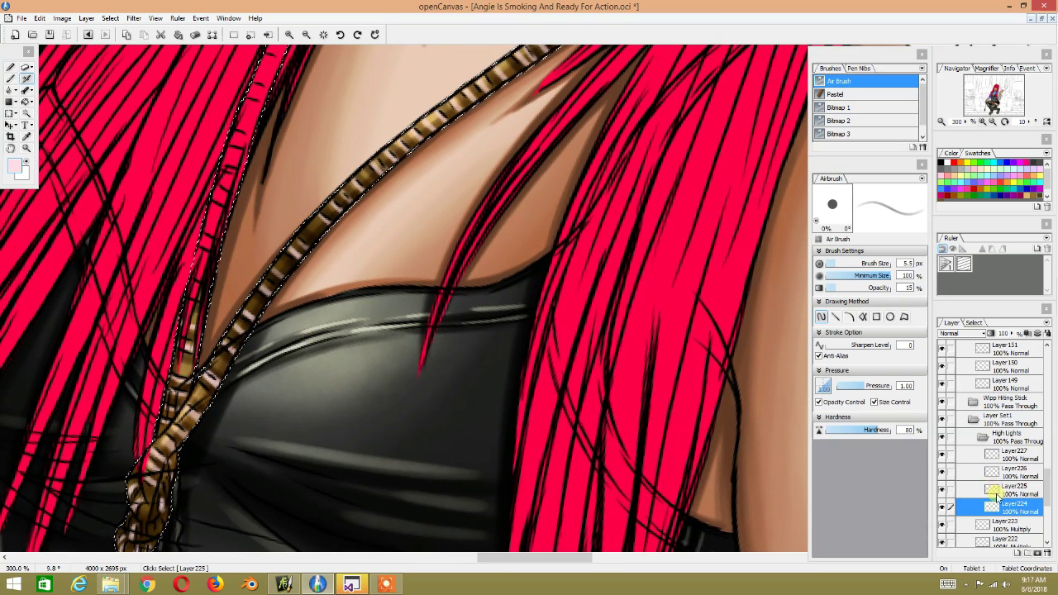
# Step: Make Layer225 the active layer in Normal blending, framing the neck and rope
pyautogui.click(996, 491)
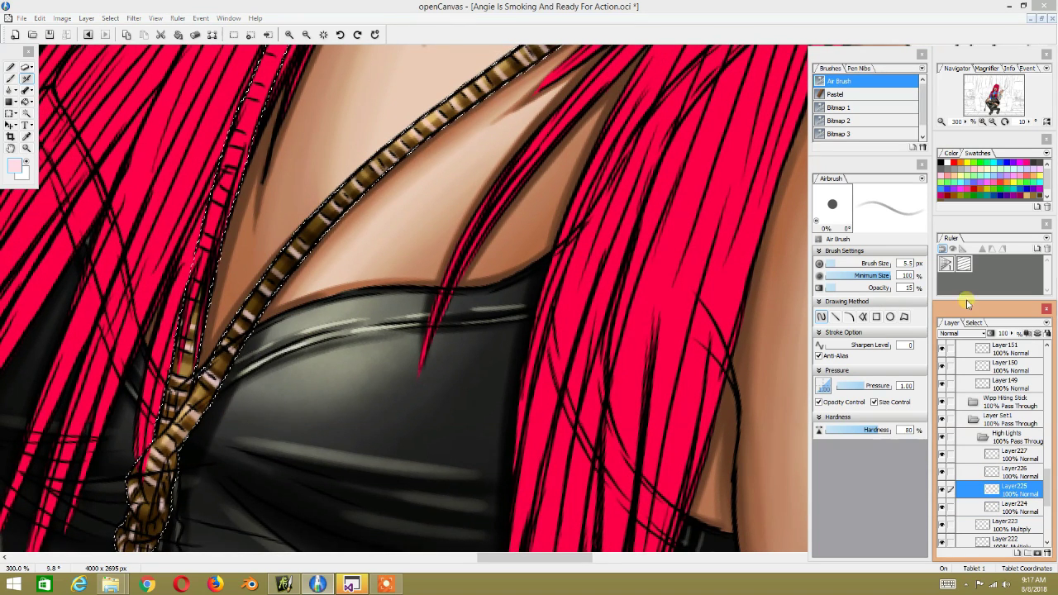
pyautogui.click(980, 334)
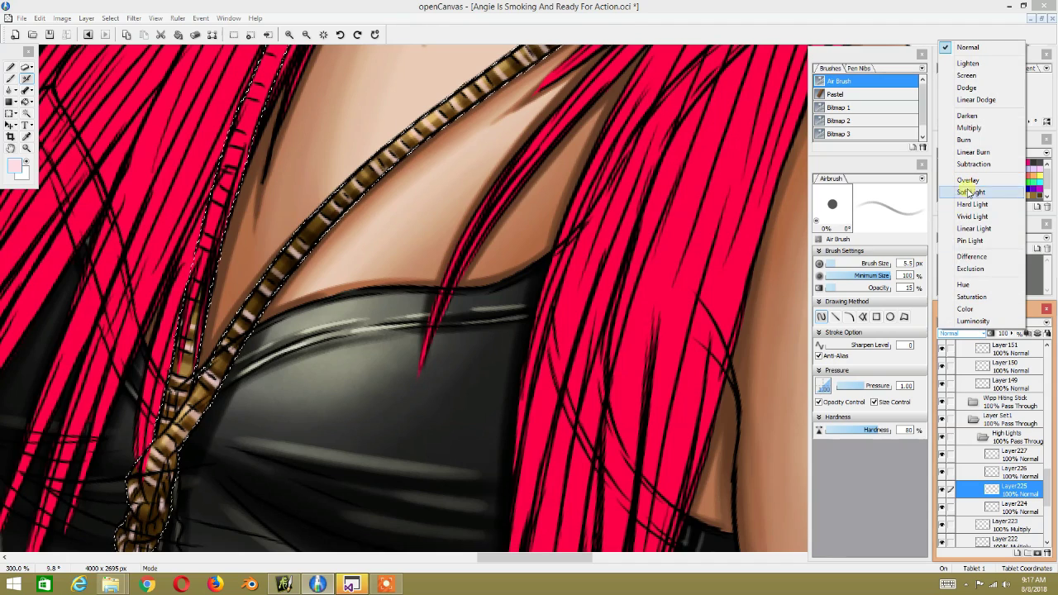
pyautogui.click(356, 313)
pyautogui.moveTo(357, 313)
pyautogui.mouseDown()
pyautogui.moveTo(370, 303)
pyautogui.moveTo(248, 368)
pyautogui.mouseUp()
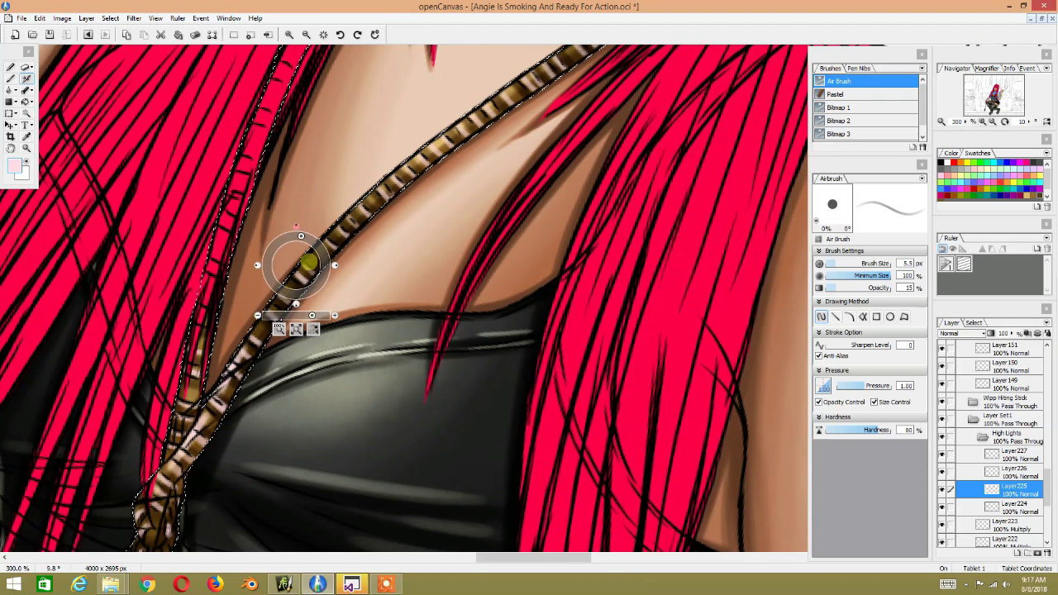
pyautogui.moveTo(276, 316); pyautogui.dragTo(272, 306)
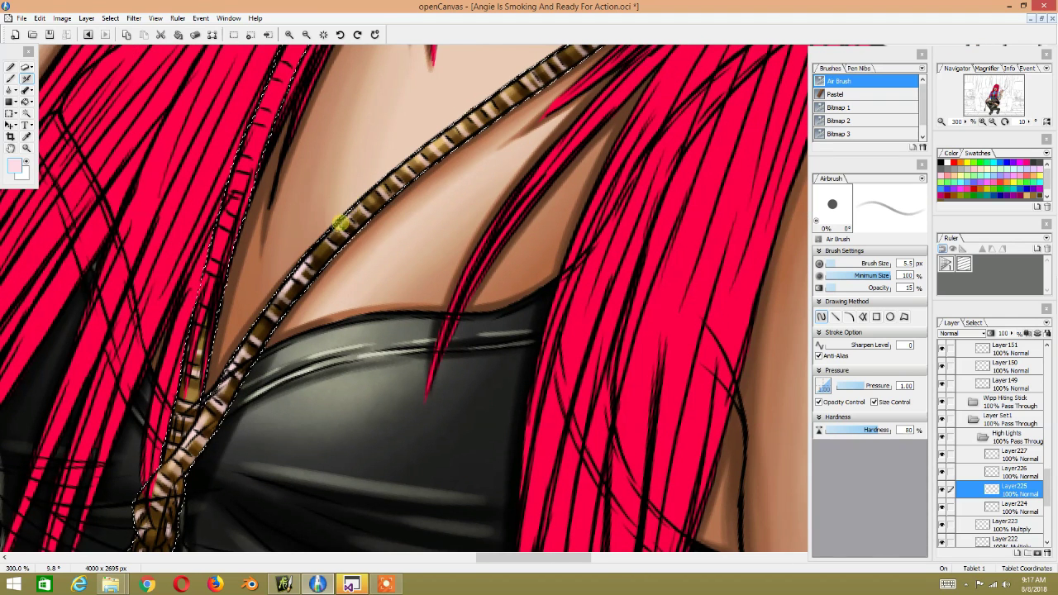
pyautogui.moveTo(356, 201); pyautogui.dragTo(295, 263)
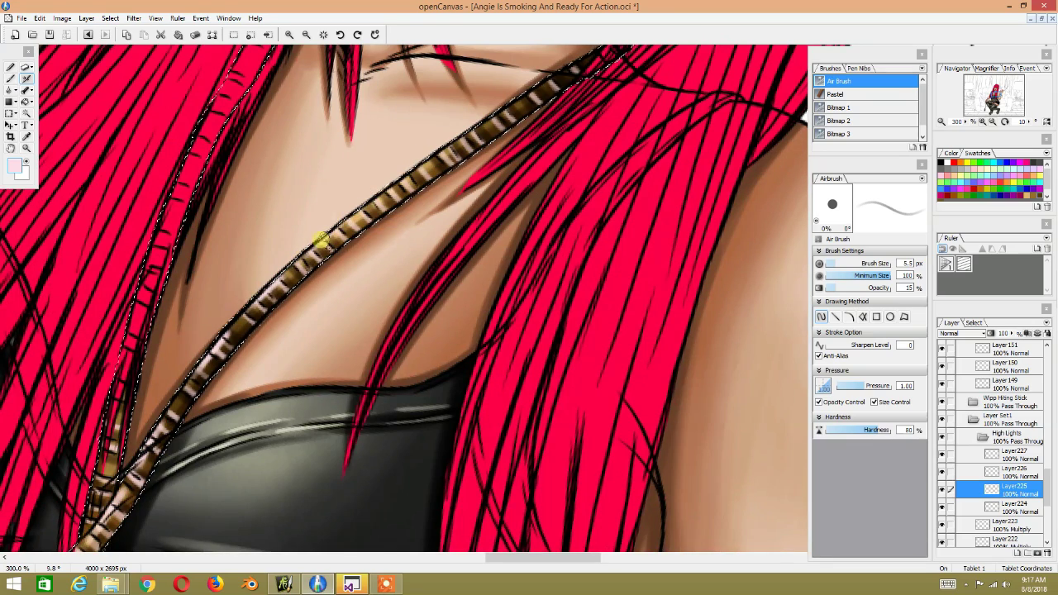
pyautogui.moveTo(347, 212); pyautogui.dragTo(320, 232)
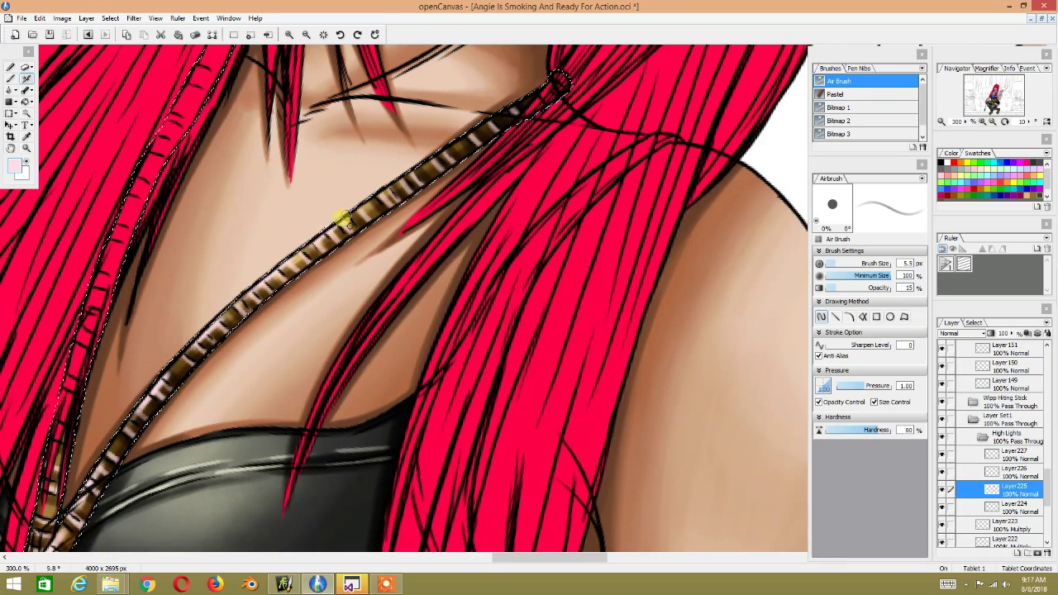
pyautogui.moveTo(333, 273)
pyautogui.mouseDown()
pyautogui.moveTo(473, 189)
pyautogui.moveTo(363, 240)
pyautogui.mouseUp()
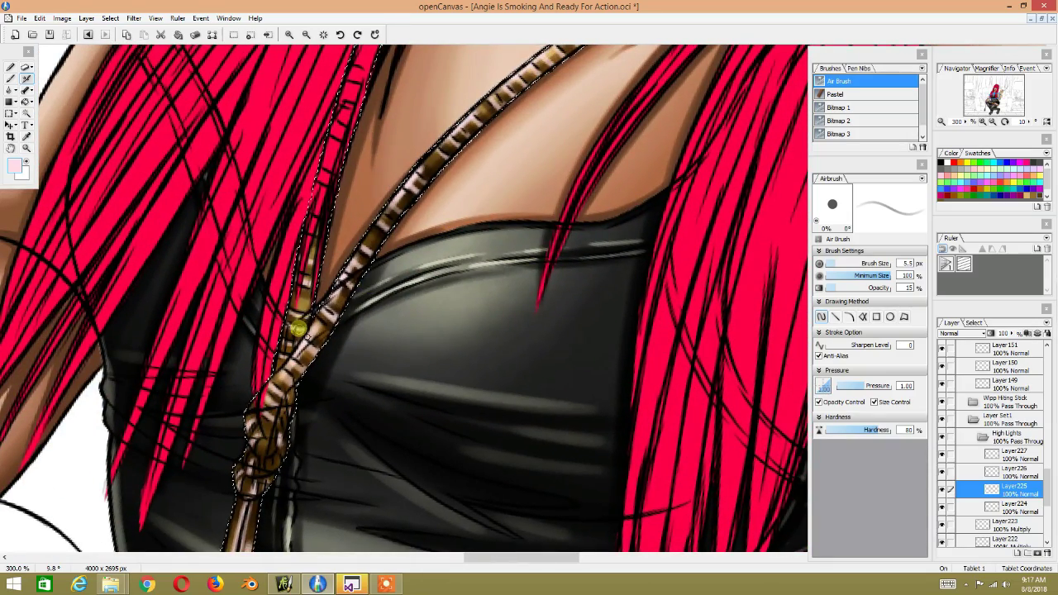
pyautogui.moveTo(306, 277); pyautogui.dragTo(327, 288)
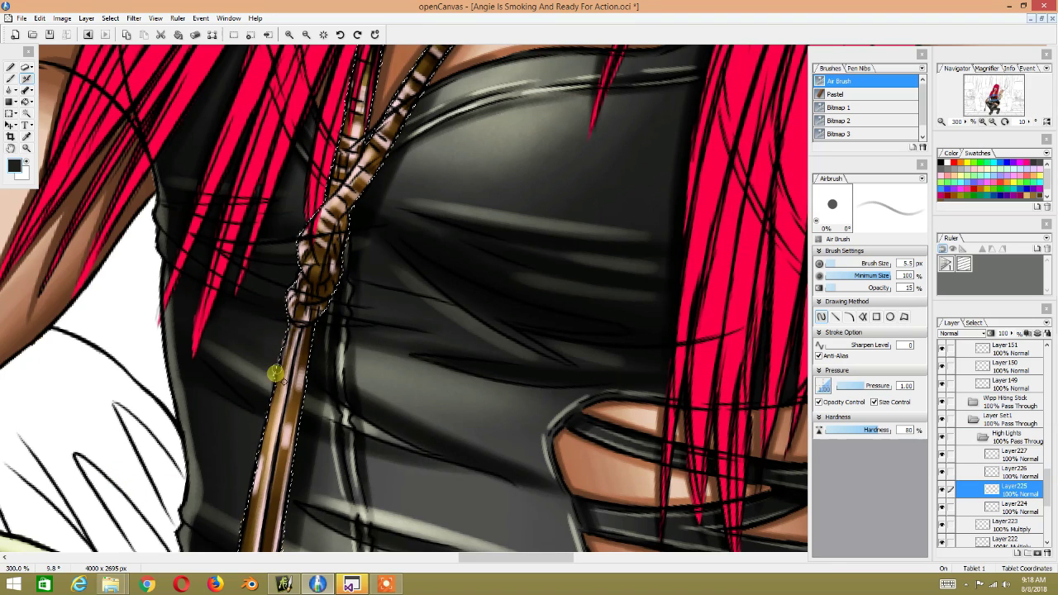
# Step: Airbrush light pink highlights down the pendant stick from the knot, then zoom out
pyautogui.moveTo(264, 424)
pyautogui.mouseDown()
pyautogui.moveTo(277, 376)
pyautogui.moveTo(288, 431)
pyautogui.moveTo(279, 451)
pyautogui.mouseUp()
pyautogui.keyDown('alt'); pyautogui.click(294, 269); pyautogui.keyUp('alt')
pyautogui.moveTo(293, 270); pyautogui.dragTo(268, 405)
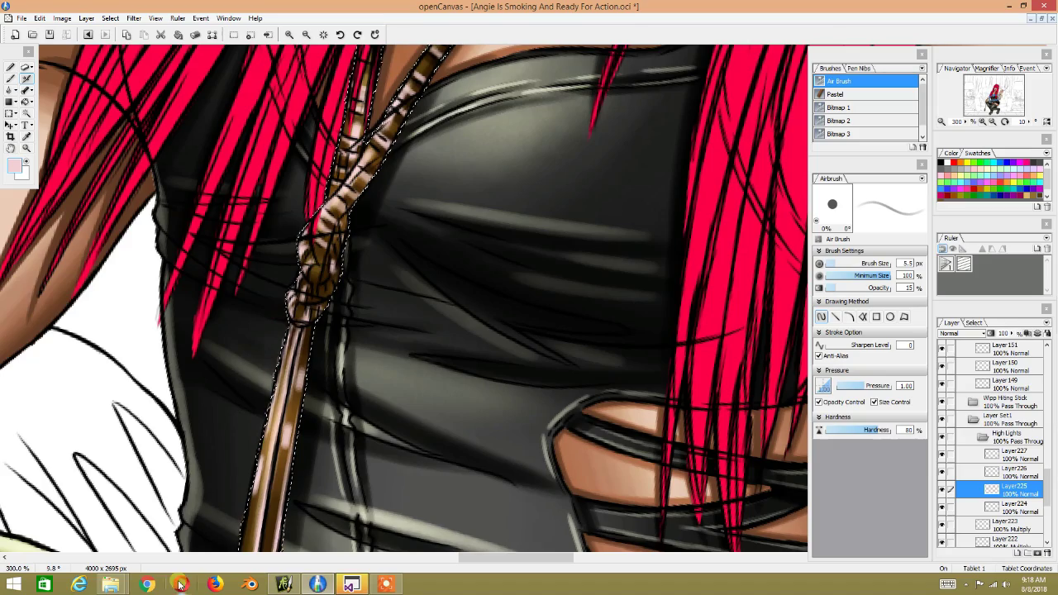
pyautogui.scroll(3, 289, 544)
pyautogui.scroll(-7, 289, 544)
pyautogui.scroll(1, 297, 205)
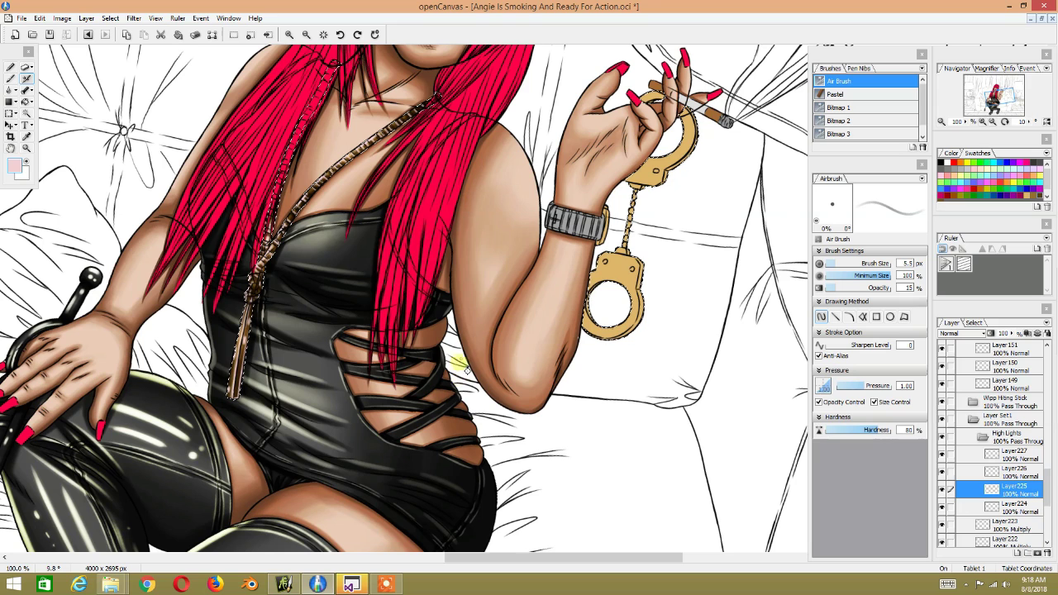
# Step: Set both Layer225 and Layer224 to Overlay blending
pyautogui.click(964, 335)
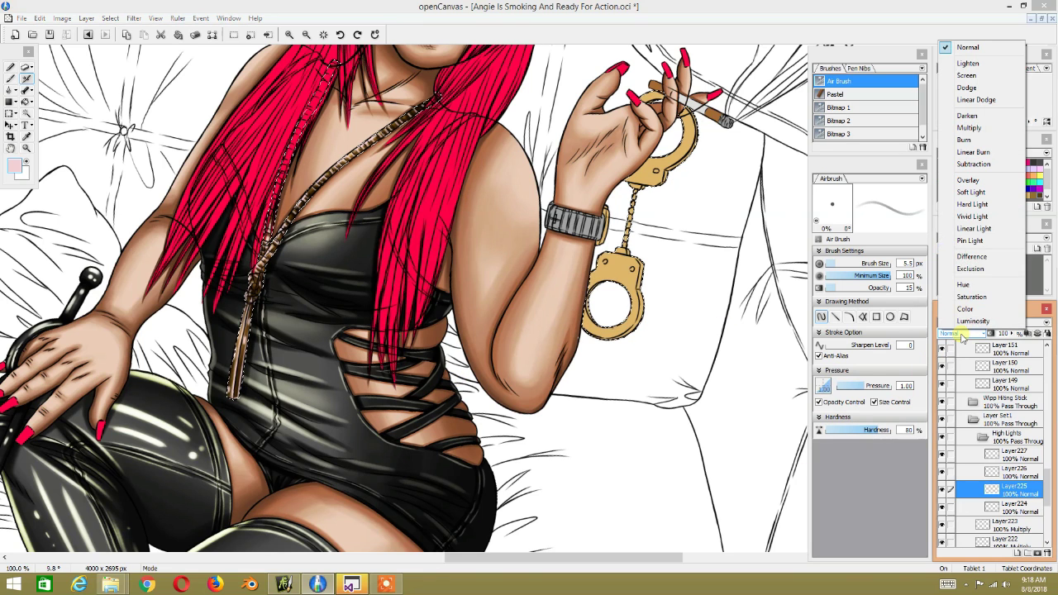
pyautogui.click(972, 180)
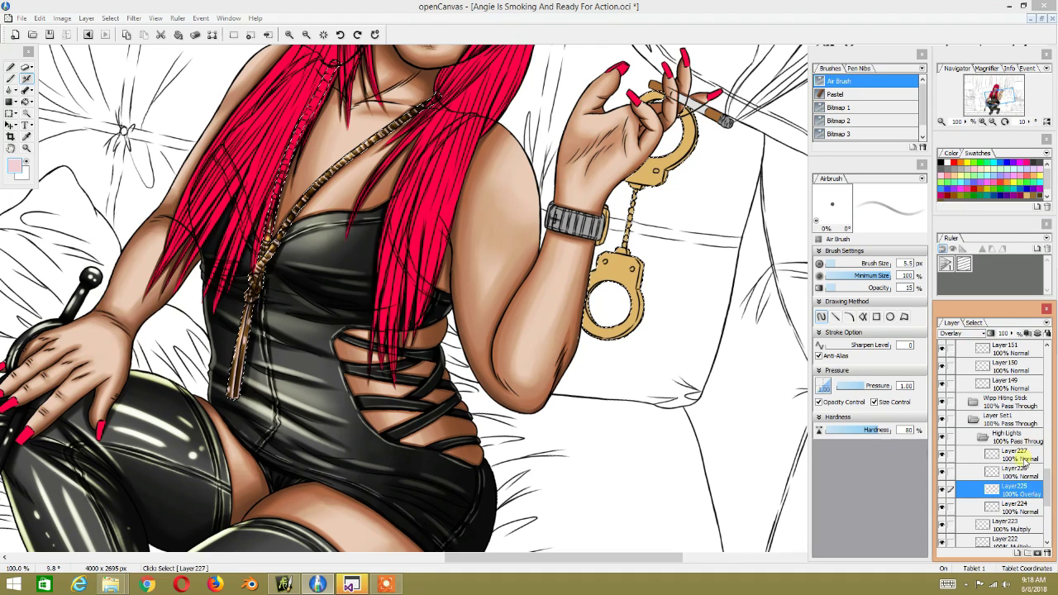
pyautogui.click(1015, 506)
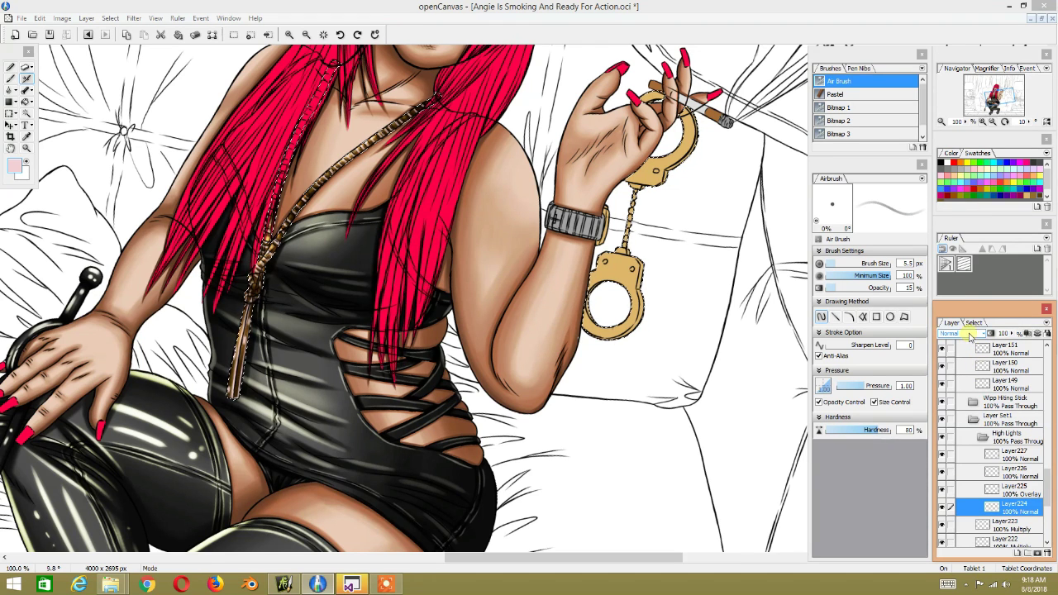
pyautogui.click(963, 333)
pyautogui.click(971, 181)
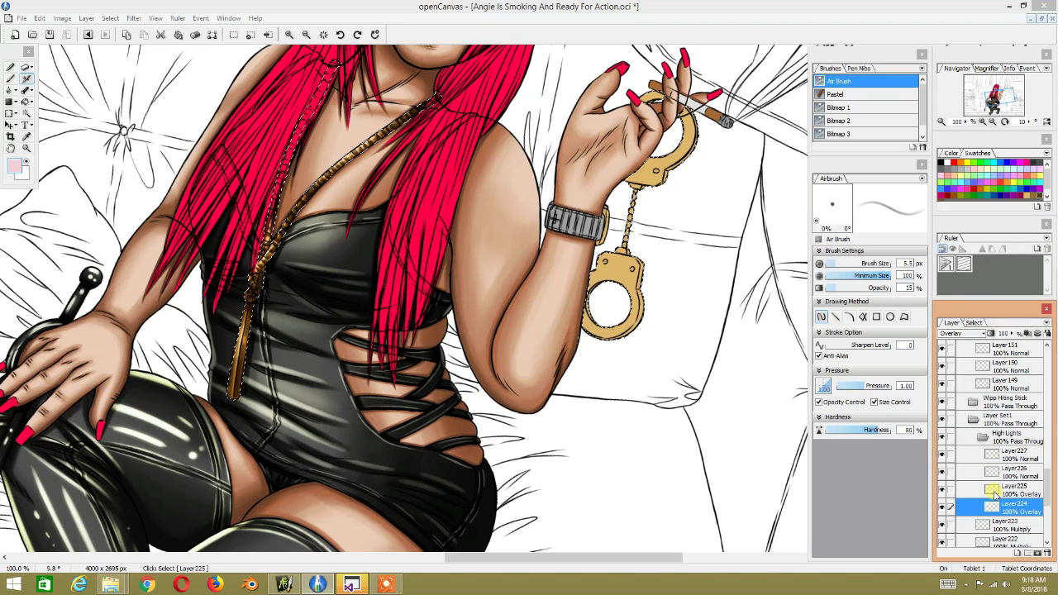
# Step: Duplicate Layer224 and Layer225 together
pyautogui.keyDown('ctrl'); pyautogui.click(996, 490); pyautogui.keyUp('ctrl')
pyautogui.rightClick(995, 494)
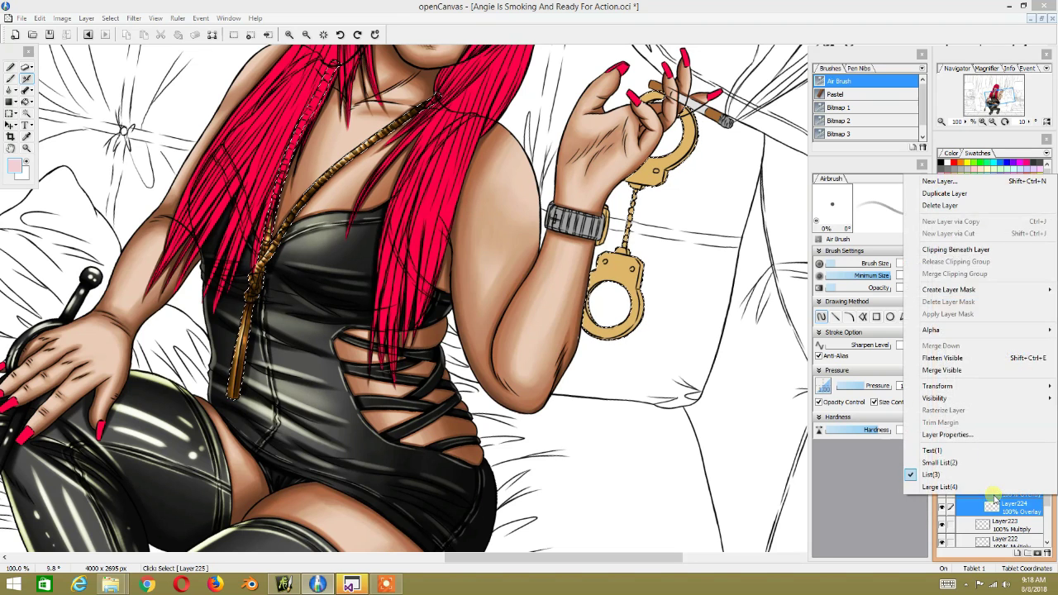
pyautogui.click(961, 192)
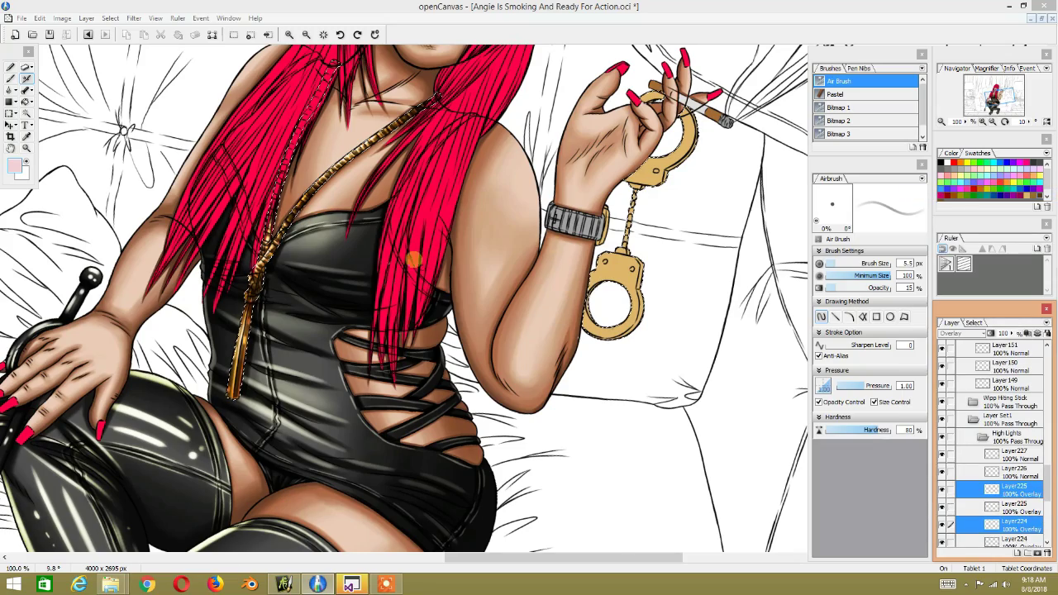
# Step: Make another duplicate of the Overlay highlight layer Layer225
pyautogui.scroll(-1, 302, 248)
pyautogui.scroll(2, 316, 259)
pyautogui.scroll(1, 315, 259)
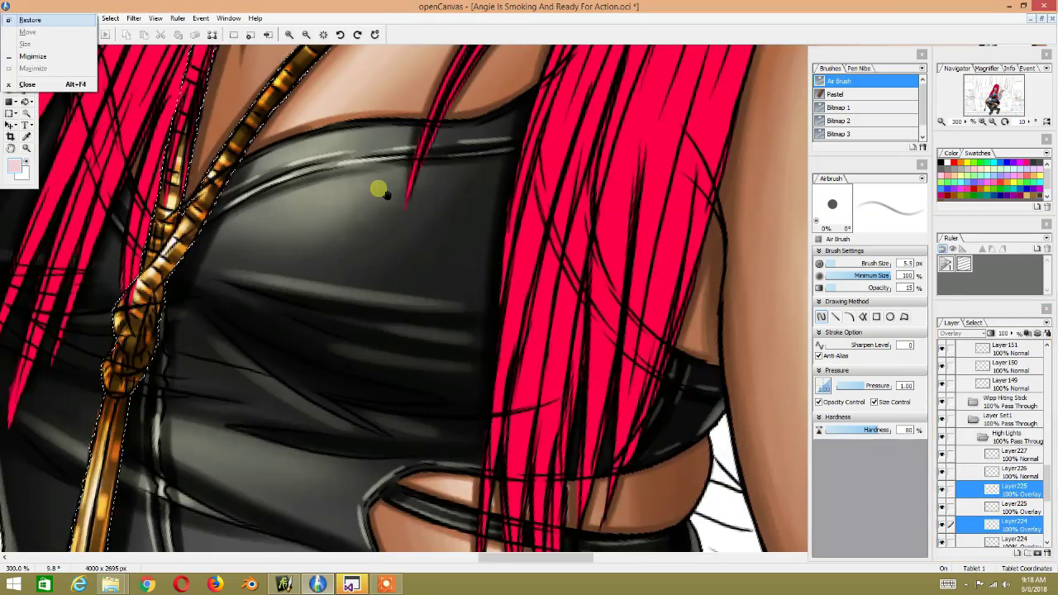
pyautogui.scroll(1, 378, 191)
pyautogui.scroll(1, 331, 350)
pyautogui.scroll(1, 338, 319)
pyautogui.scroll(-2, 335, 322)
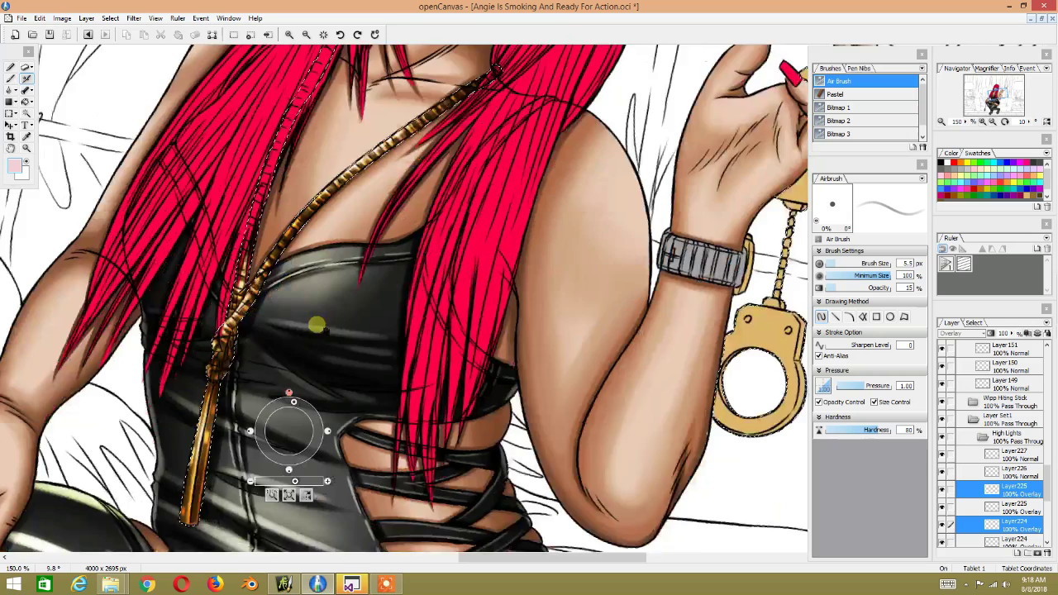
pyautogui.scroll(-1, 314, 324)
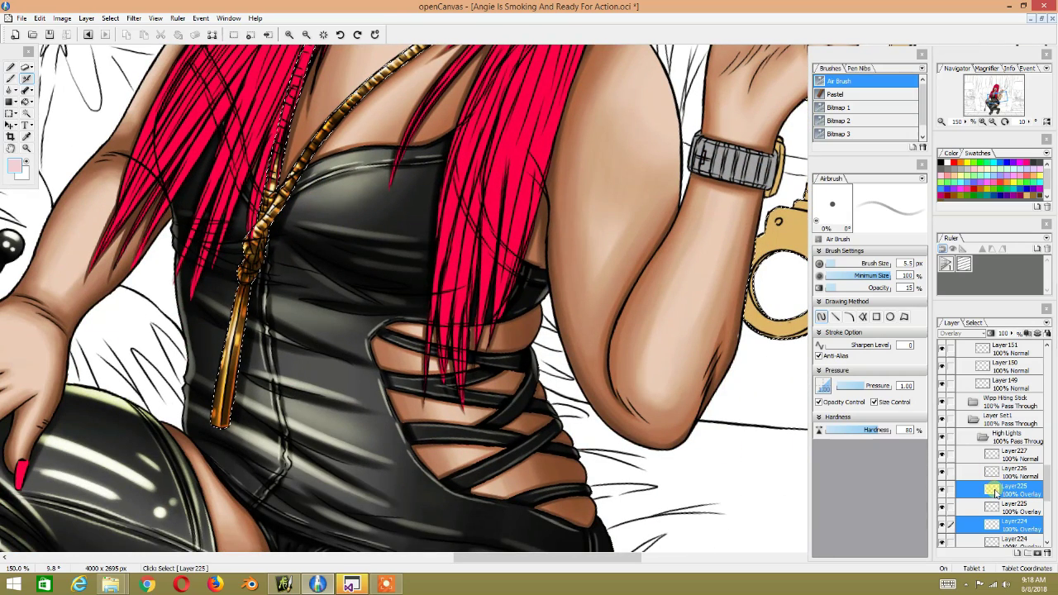
pyautogui.rightClick(997, 494)
pyautogui.click(955, 188)
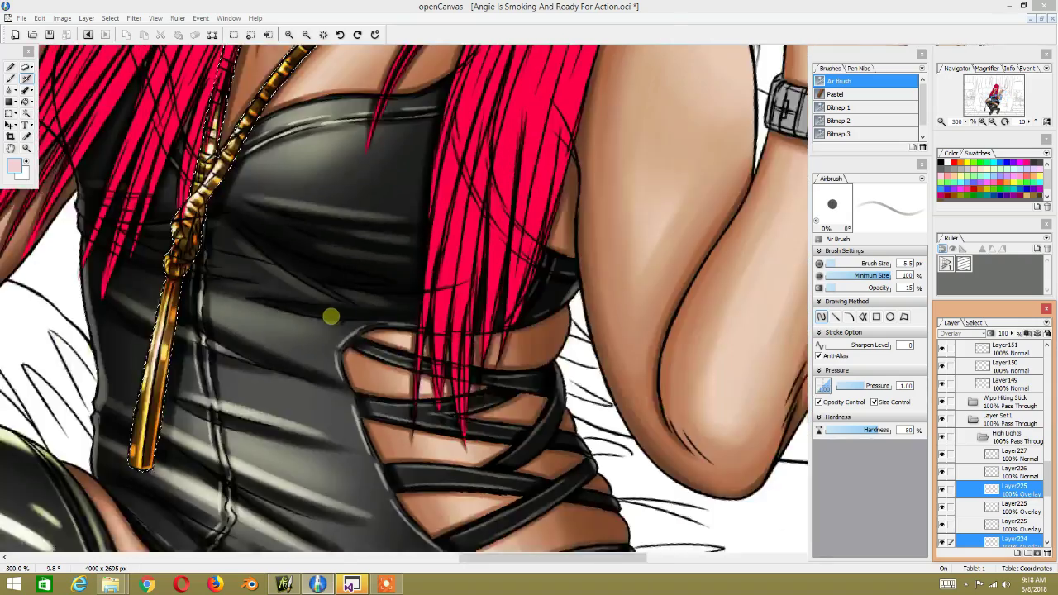
# Step: Zoom around the chest to check the necklace glow, reconfirming the painting colour
pyautogui.moveTo(392, 312); pyautogui.dragTo(319, 256)
pyautogui.scroll(2, 328, 300)
pyautogui.scroll(2, 329, 299)
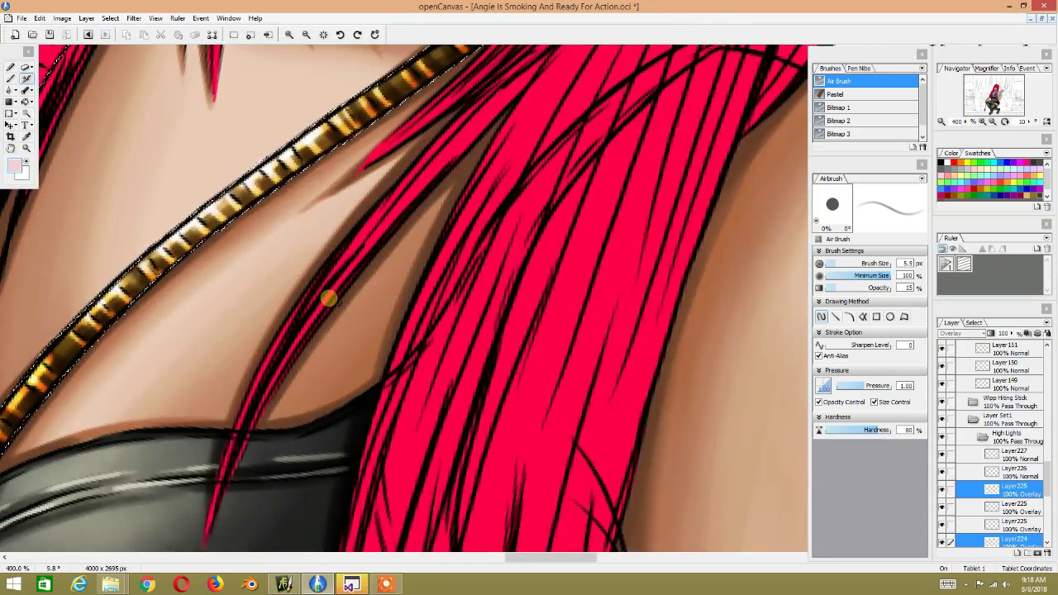
pyautogui.scroll(-4, 329, 299)
pyautogui.scroll(2, 328, 262)
pyautogui.scroll(-2, 327, 262)
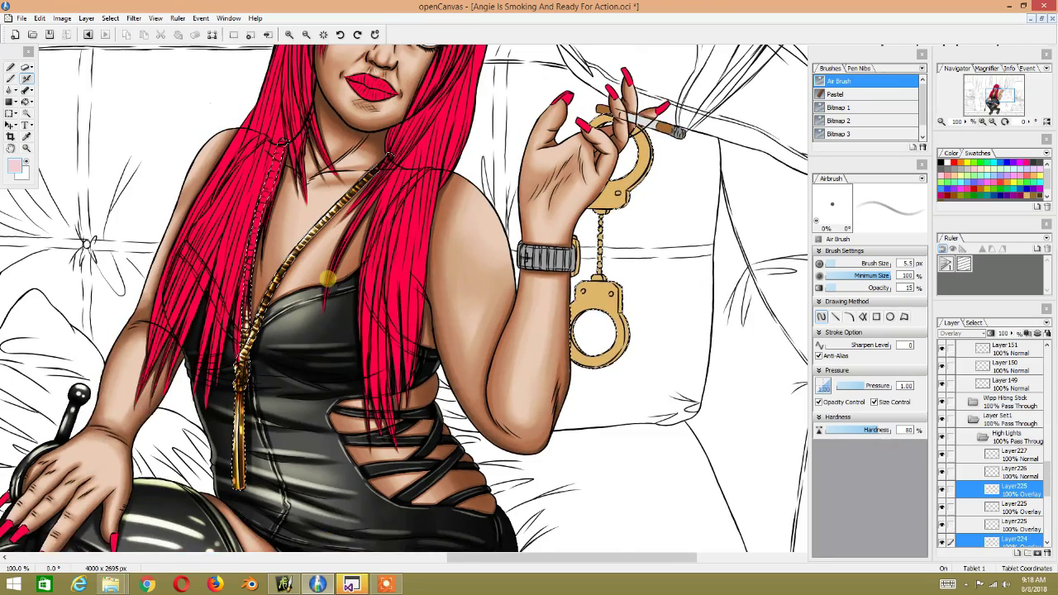
pyautogui.scroll(2, 319, 286)
pyautogui.click(18, 169)
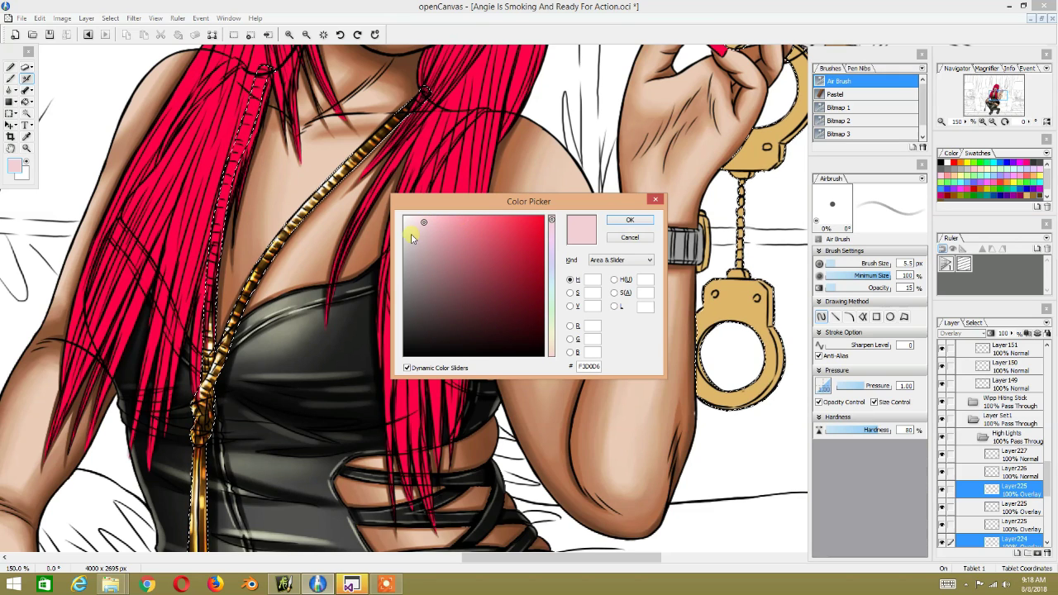
pyautogui.click(630, 220)
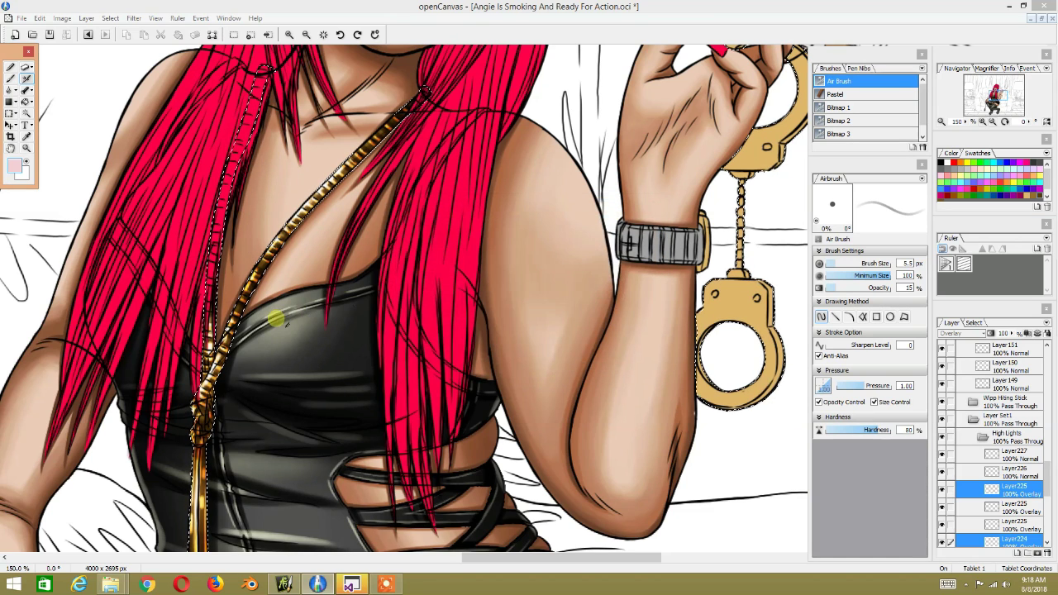
pyautogui.scroll(-1, 318, 367)
pyautogui.scroll(1, 319, 366)
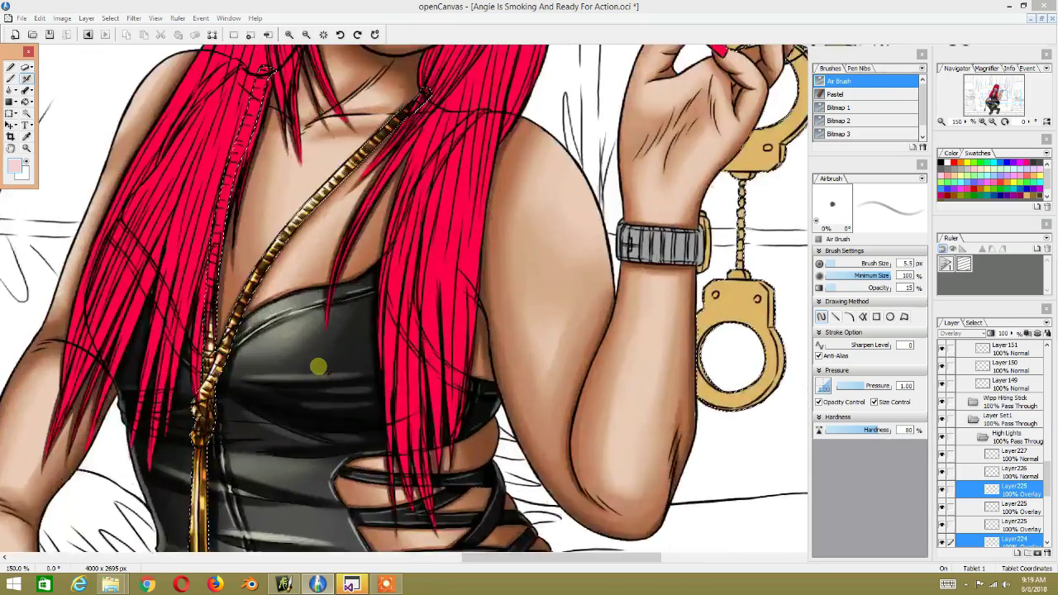
pyautogui.scroll(3, 319, 367)
pyautogui.scroll(-2, 319, 366)
pyautogui.scroll(-3, 318, 366)
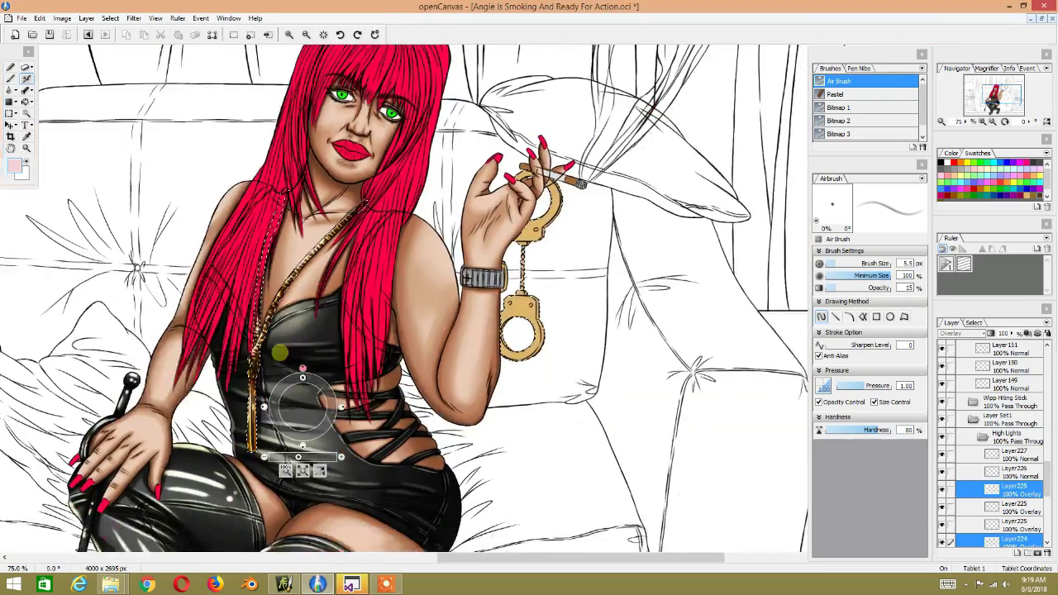
pyautogui.scroll(1, 276, 338)
pyautogui.scroll(2, 274, 339)
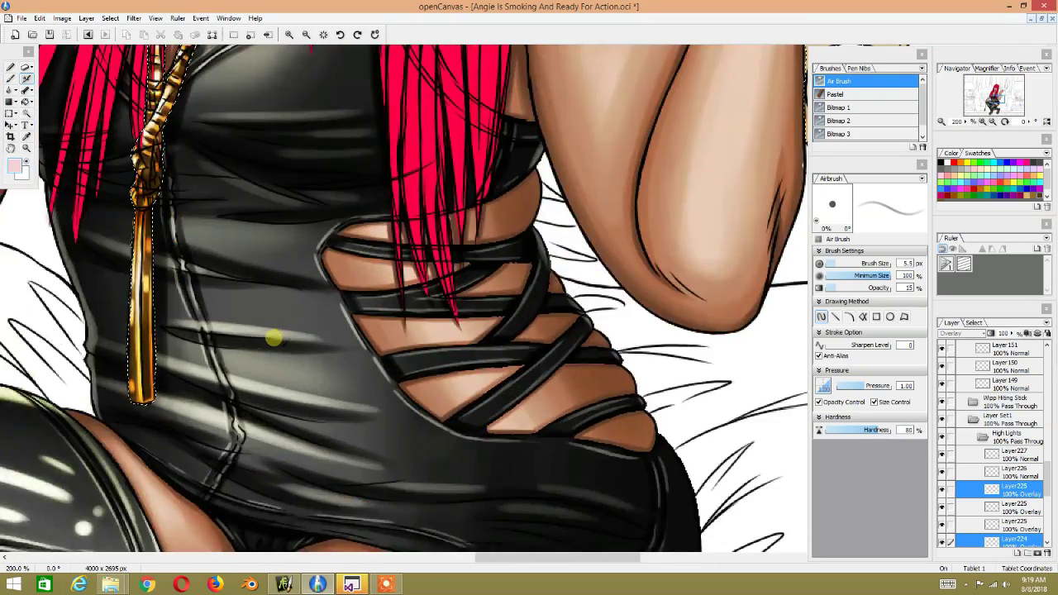
pyautogui.scroll(-4, 276, 338)
pyautogui.scroll(1, 325, 330)
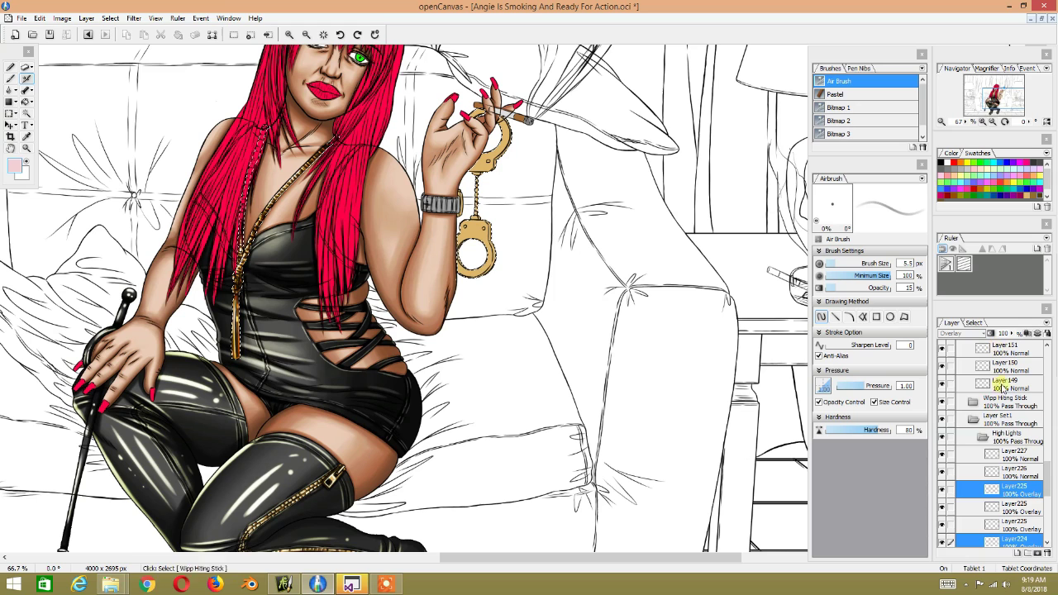
# Step: Collapse the High Lights folder in the Layer panel, then zoom around the finished figure
pyautogui.scroll(-2, 996, 413)
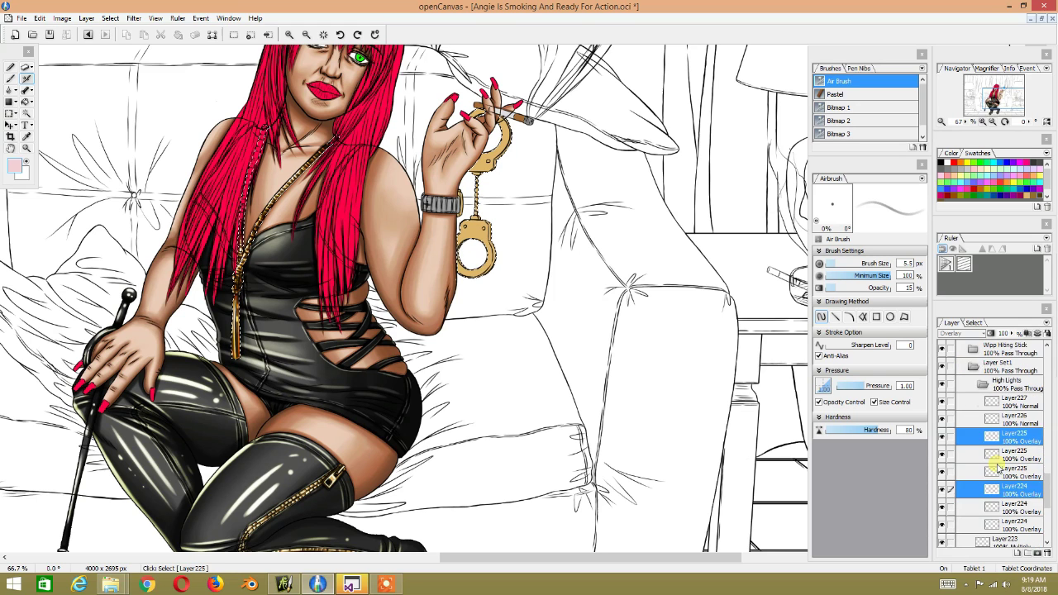
pyautogui.click(984, 400)
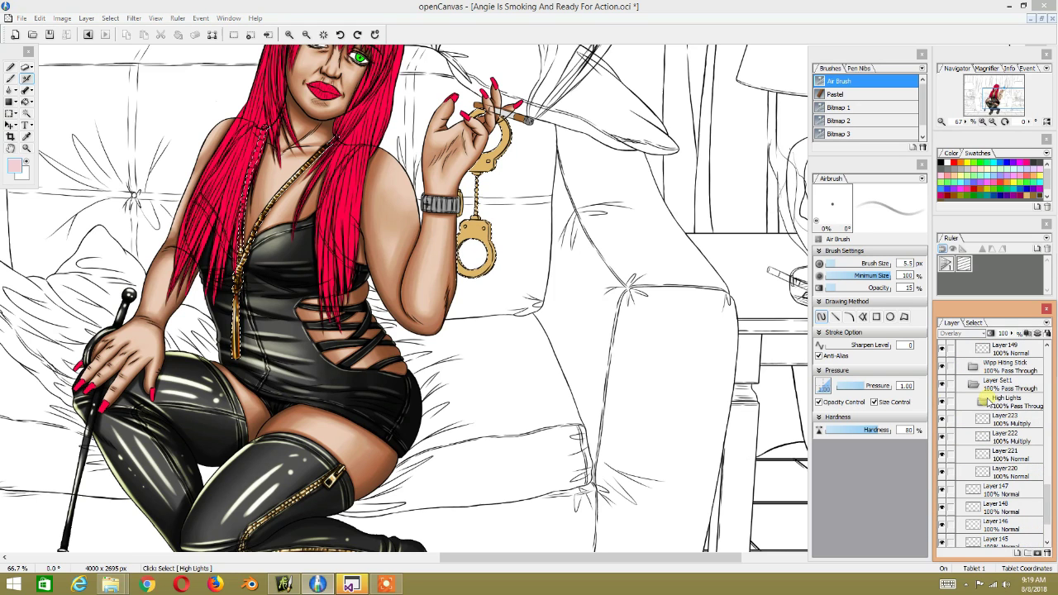
pyautogui.scroll(1, 249, 335)
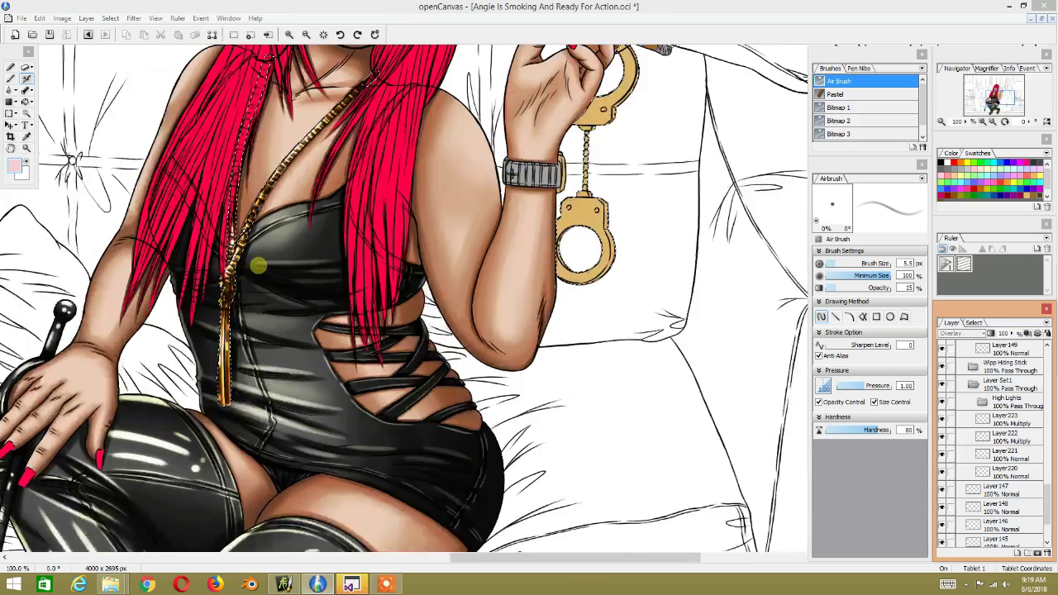
pyautogui.scroll(1, 256, 265)
pyautogui.scroll(1, 297, 308)
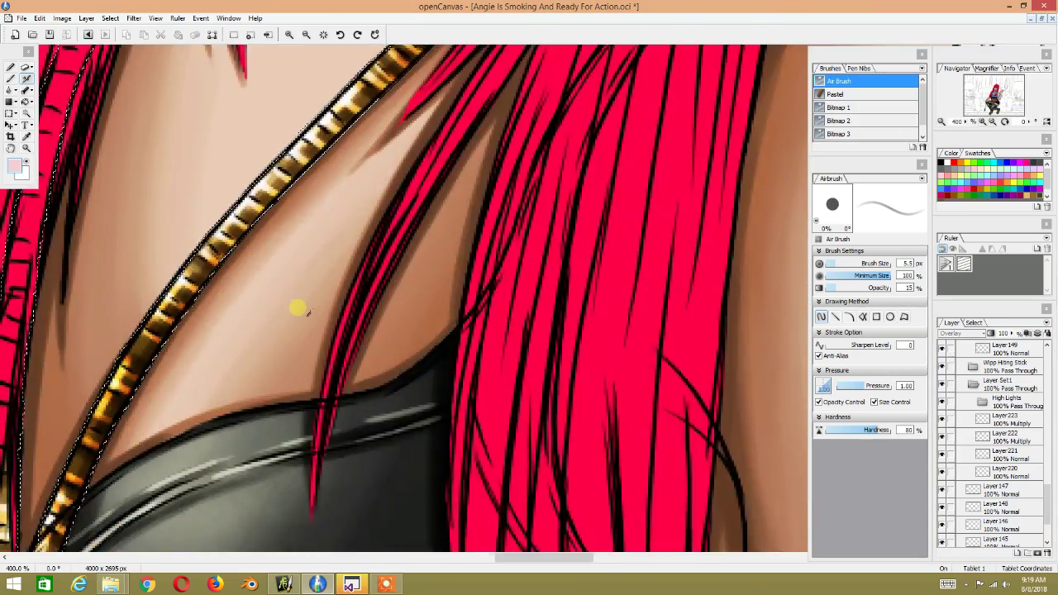
pyautogui.scroll(-2, 295, 307)
pyautogui.scroll(-1, 273, 322)
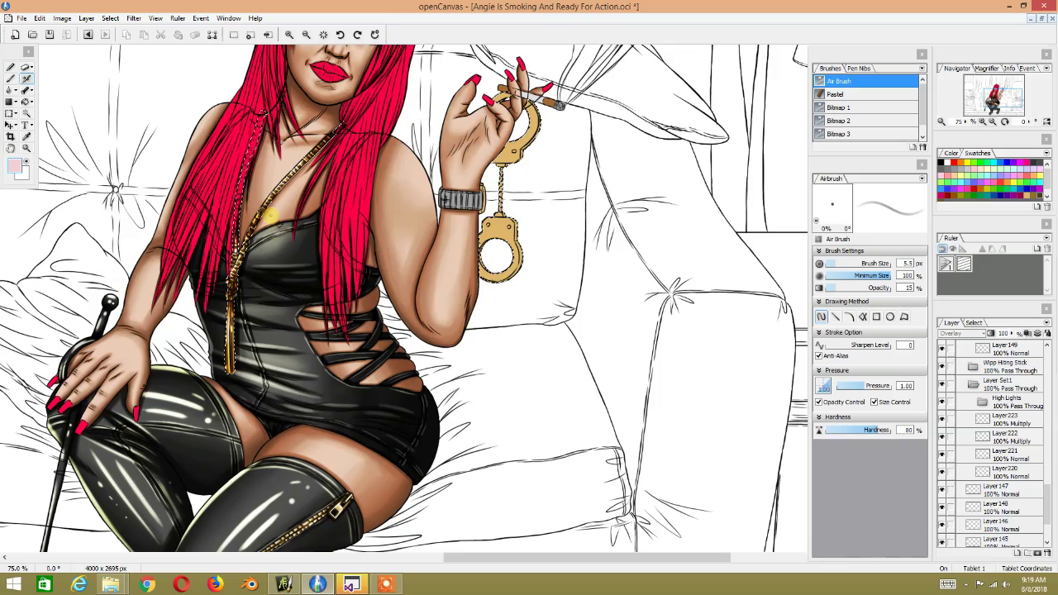
pyautogui.scroll(-3, 248, 248)
pyautogui.scroll(4, 248, 248)
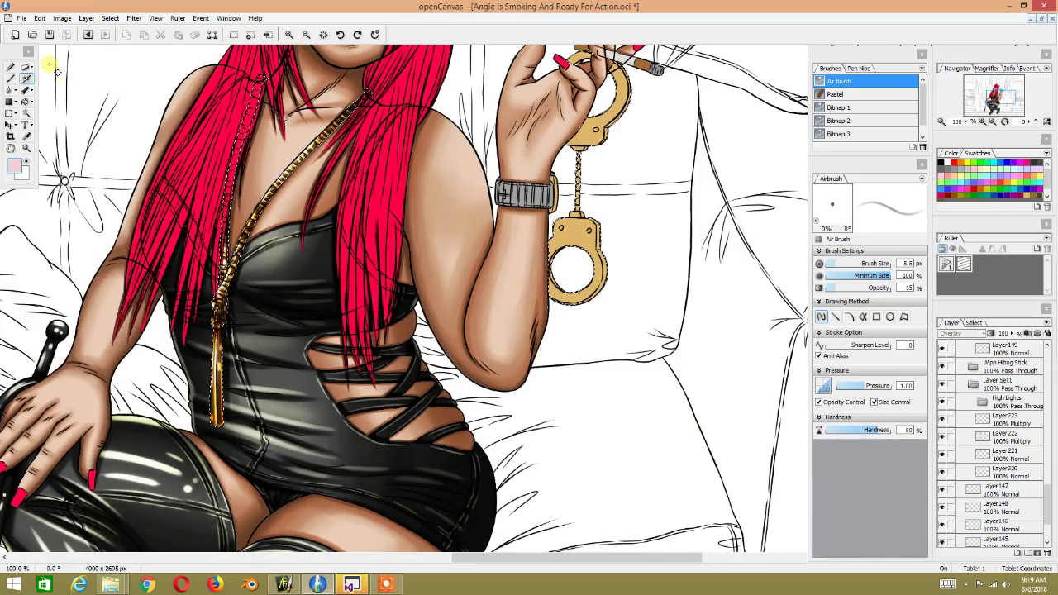
pyautogui.hscroll(3, 351, 190)
pyautogui.scroll(2, 351, 190)
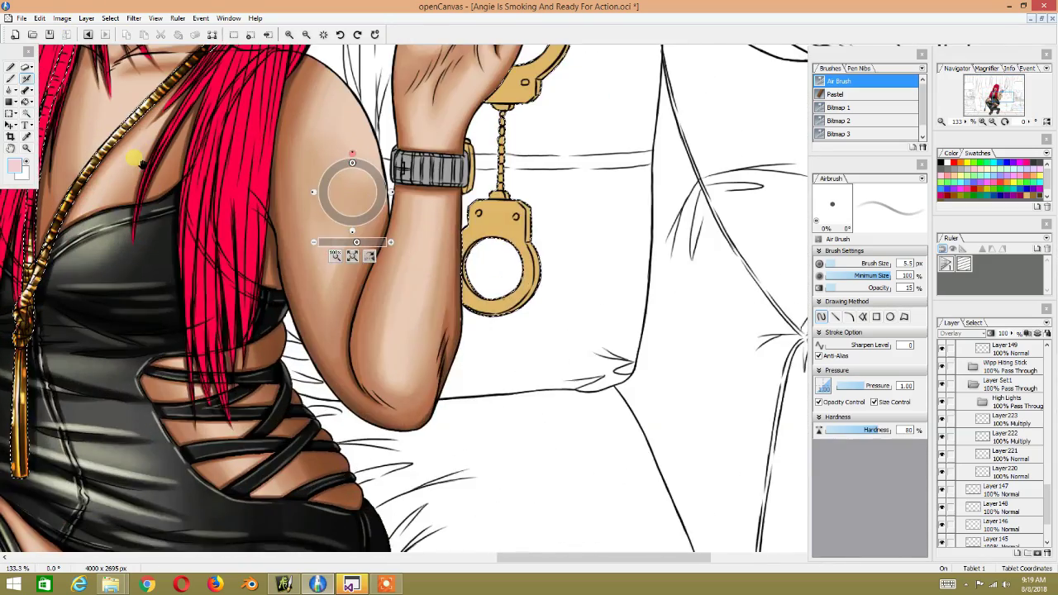
pyautogui.scroll(-1, 352, 192)
pyautogui.scroll(2, 352, 192)
pyautogui.scroll(1, 352, 192)
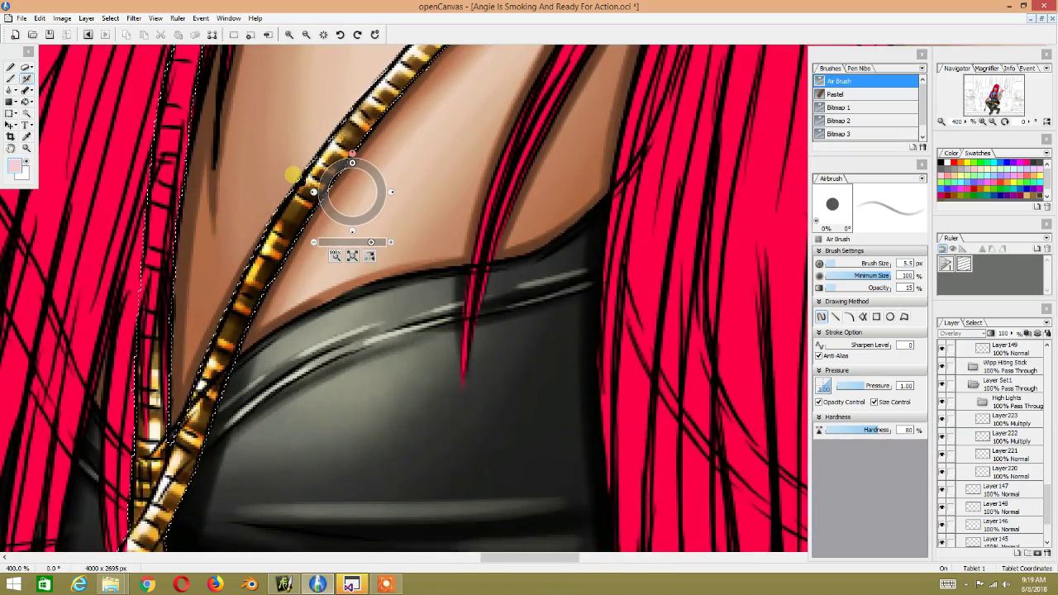
pyautogui.scroll(-1, 352, 192)
pyautogui.scroll(-3, 313, 191)
pyautogui.hscroll(2, 313, 191)
pyautogui.scroll(1, 313, 191)
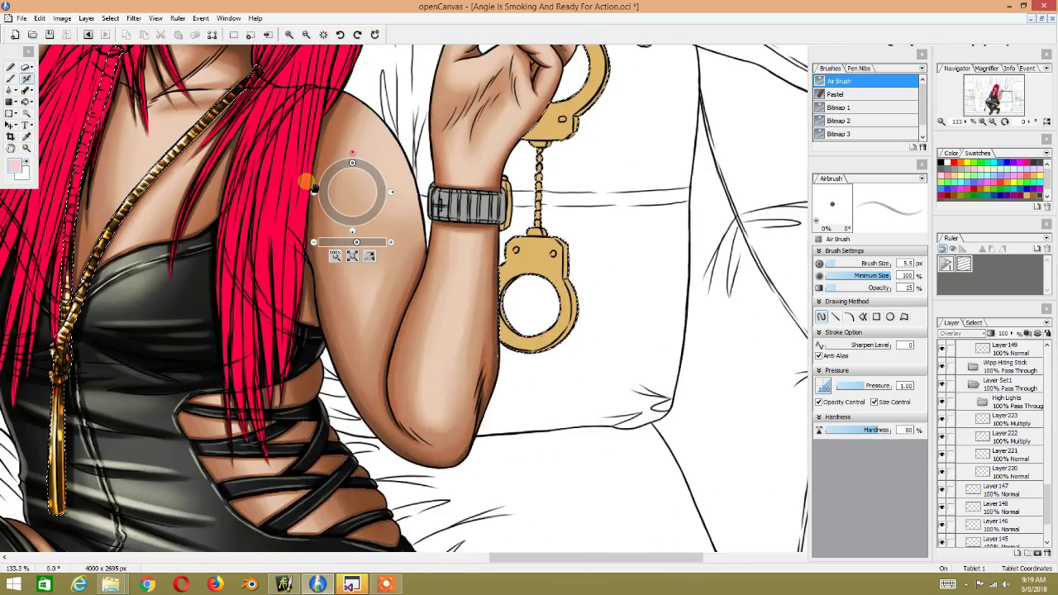
pyautogui.scroll(-3, 314, 188)
pyautogui.hscroll(1, 314, 189)
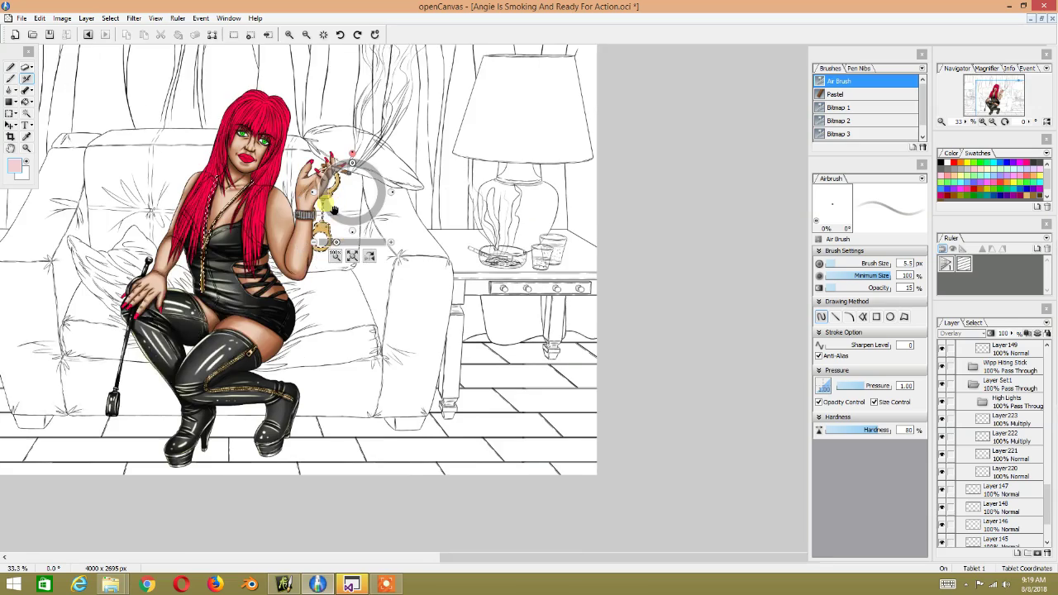
pyautogui.scroll(2, 334, 211)
pyautogui.scroll(2, 334, 211)
pyautogui.scroll(2, 224, 213)
pyautogui.scroll(-1, 253, 201)
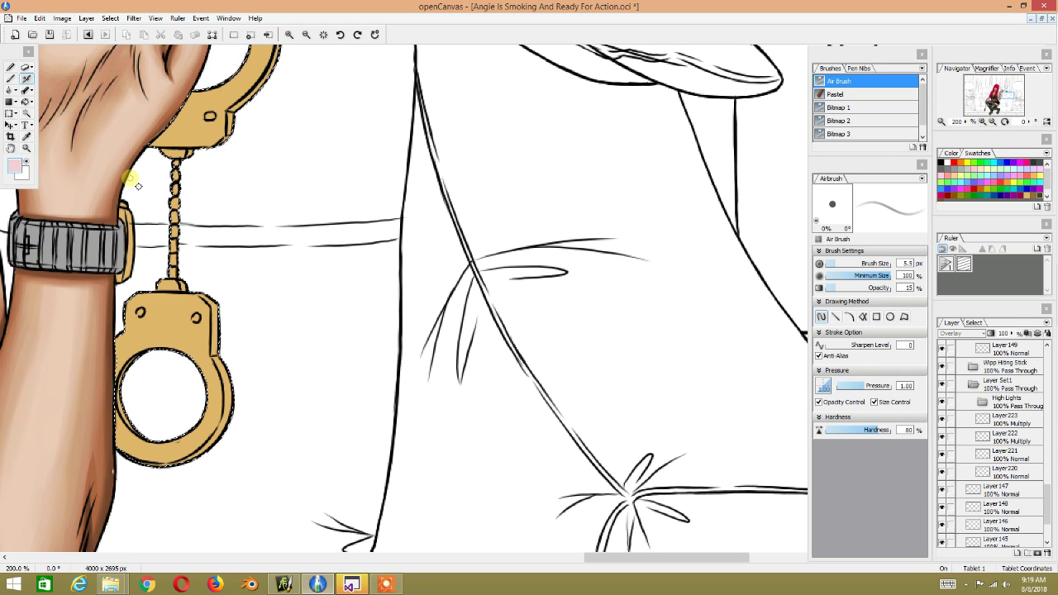
# Step: Collapse Layer Set1, select Layer 148, and toggle its visibility to check the handcuff colour
pyautogui.click(973, 385)
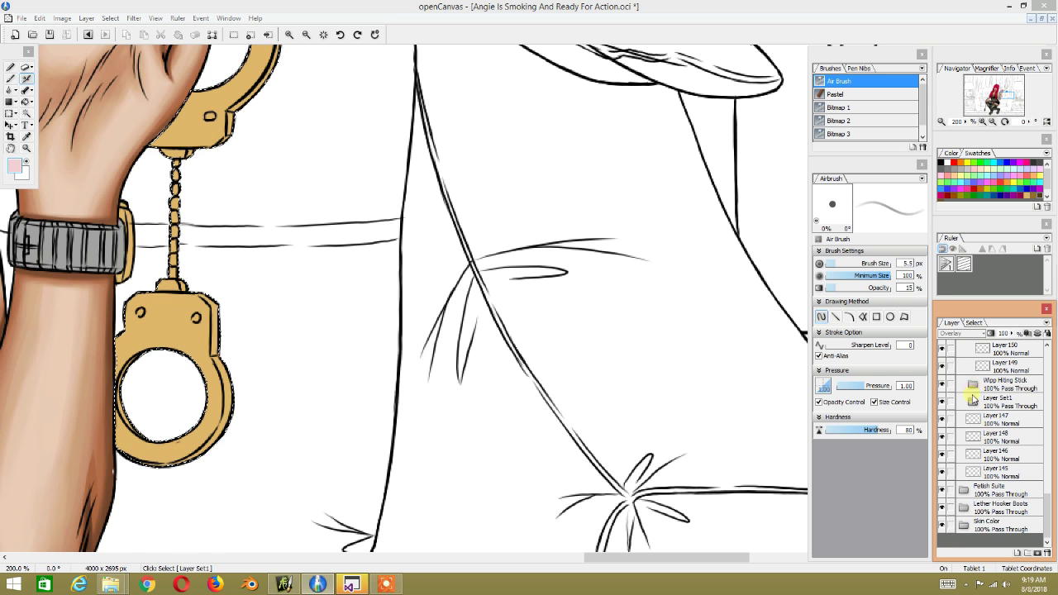
pyautogui.click(970, 437)
pyautogui.click(943, 438)
pyautogui.click(944, 437)
pyautogui.click(944, 438)
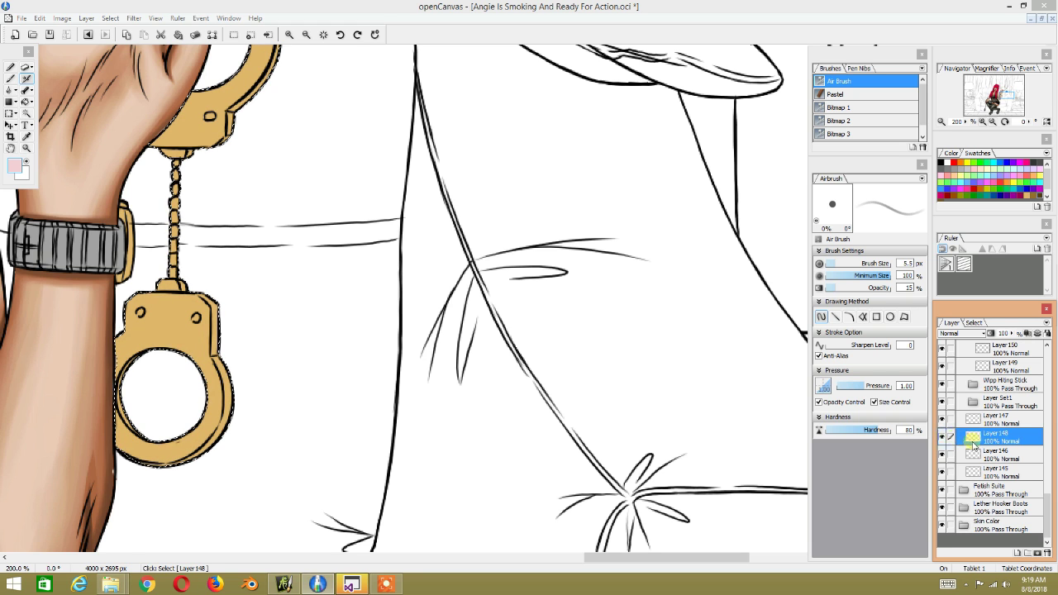
# Step: Create a new layer set holding Layers 228–231, with Layer 228 active and the cigarette in view
pyautogui.click(1028, 552)
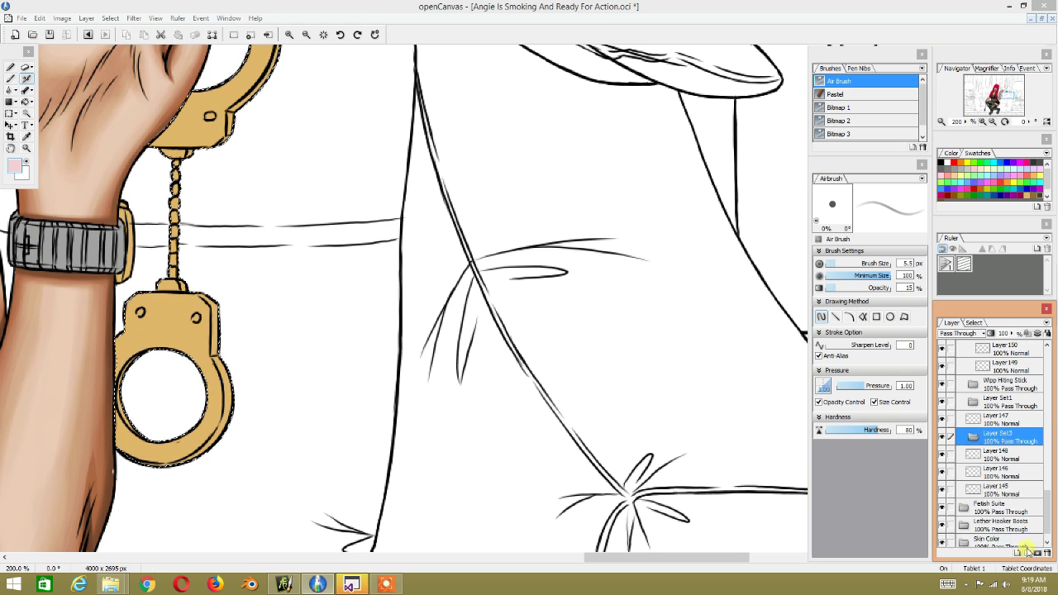
pyautogui.click(1017, 552)
pyautogui.click(1017, 553)
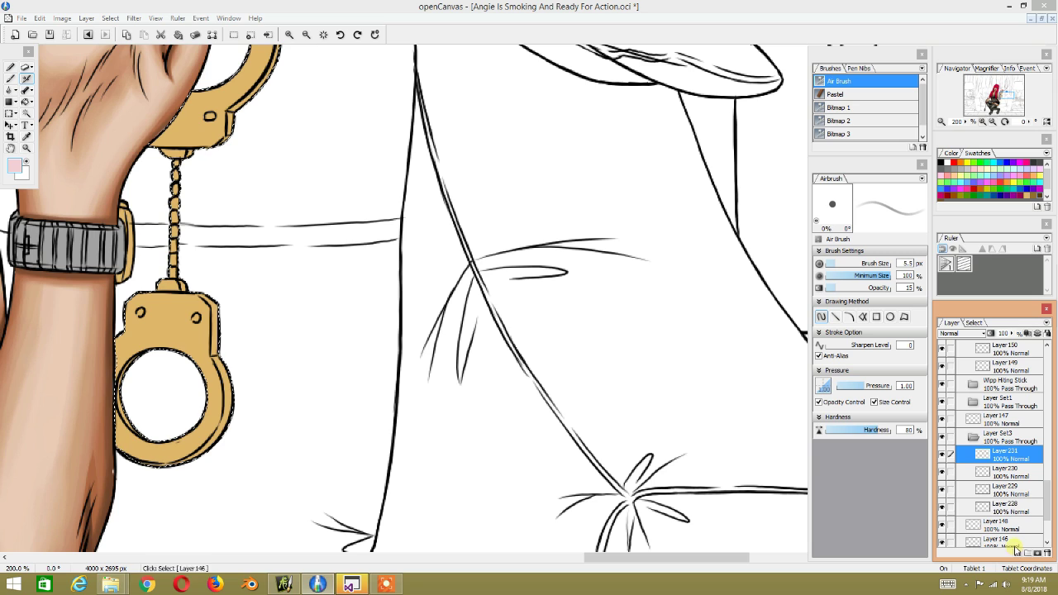
pyautogui.click(1004, 508)
pyautogui.moveTo(243, 141)
pyautogui.mouseDown()
pyautogui.moveTo(511, 151)
pyautogui.moveTo(283, 337)
pyautogui.mouseUp()
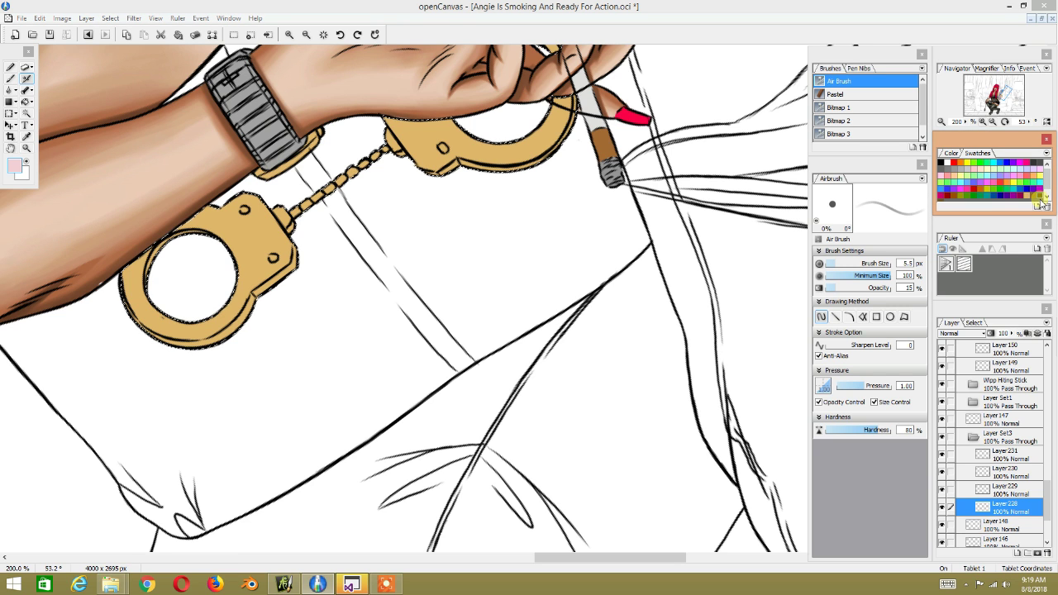
# Step: Pick a pale pink painting colour and save it as a new swatch
pyautogui.click(21, 165)
pyautogui.click(423, 221)
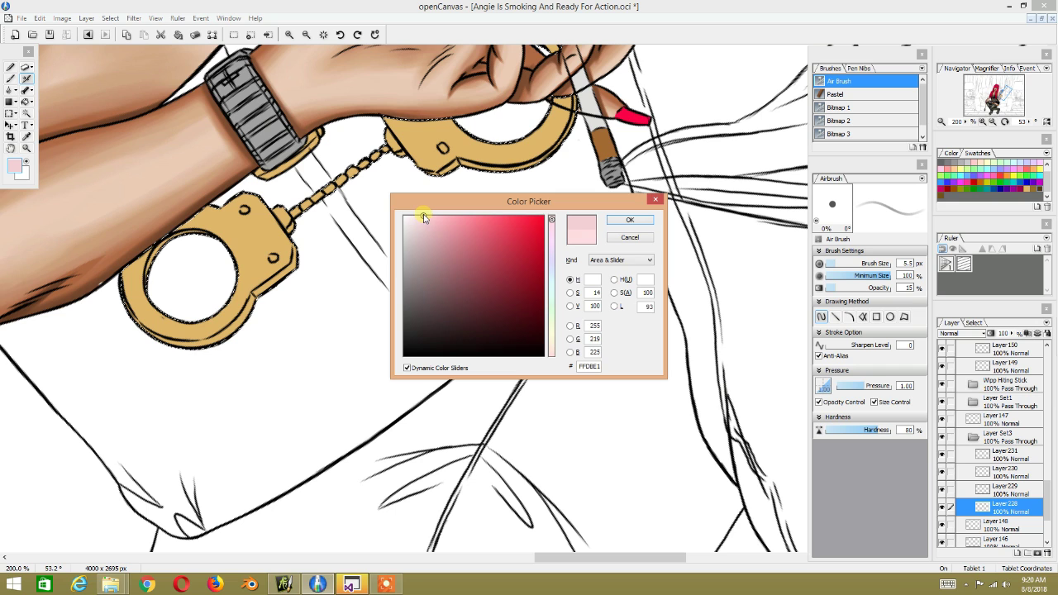
pyautogui.click(630, 220)
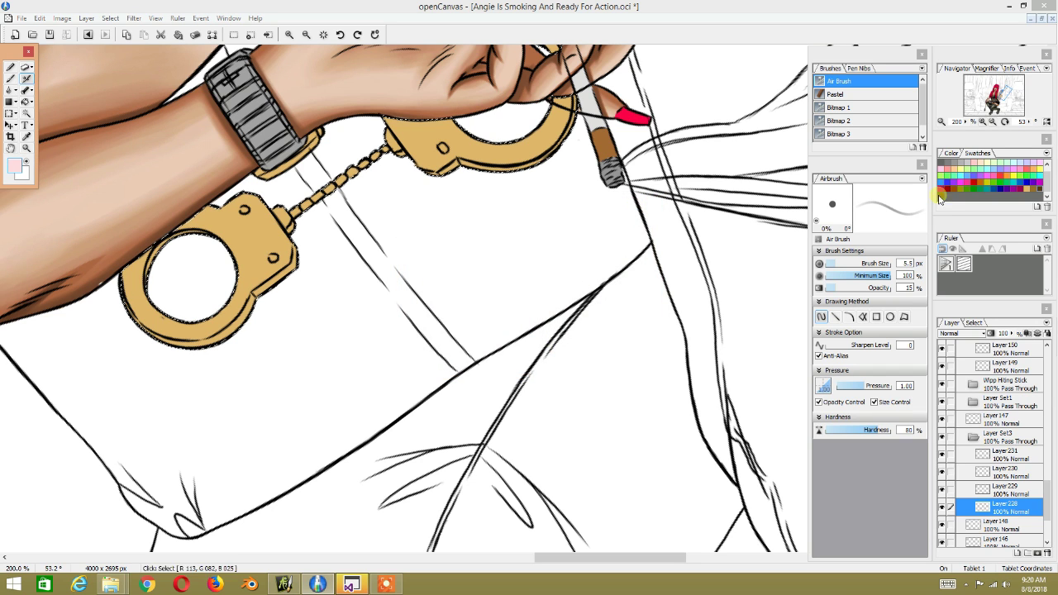
pyautogui.click(1037, 206)
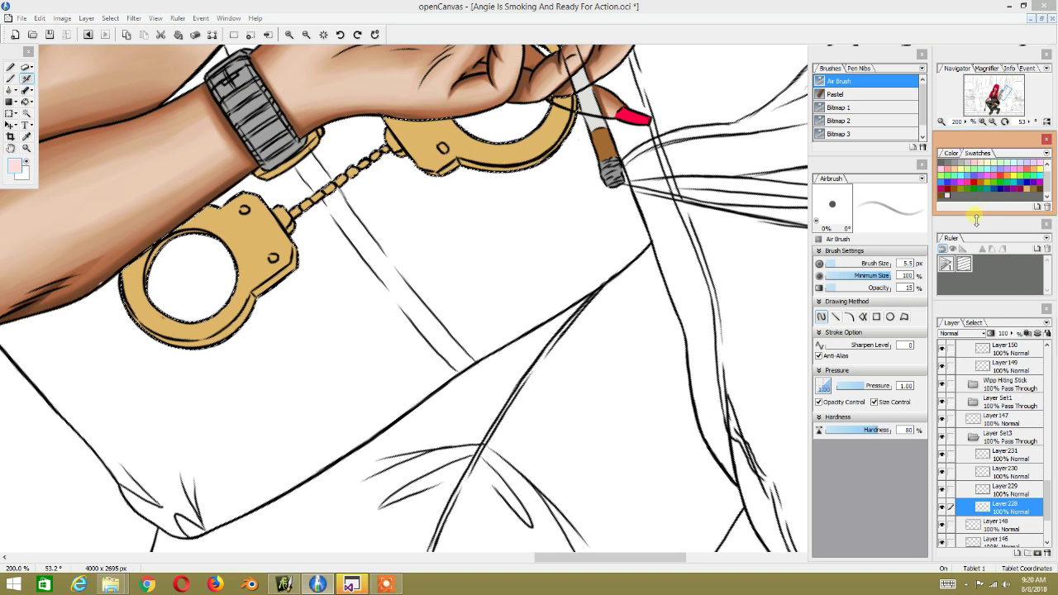
# Step: Set the painting colour to dark brown #715219 and enlarge the airbrush to 89.1 px
pyautogui.click(1039, 190)
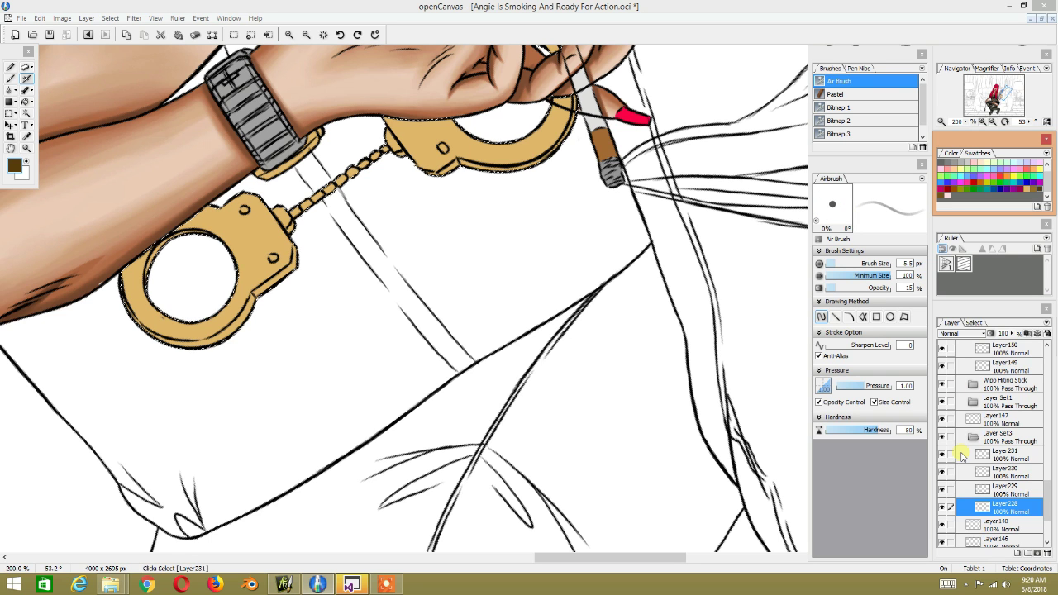
pyautogui.moveTo(331, 118)
pyautogui.mouseDown()
pyautogui.moveTo(354, 141)
pyautogui.moveTo(272, 261)
pyautogui.mouseUp()
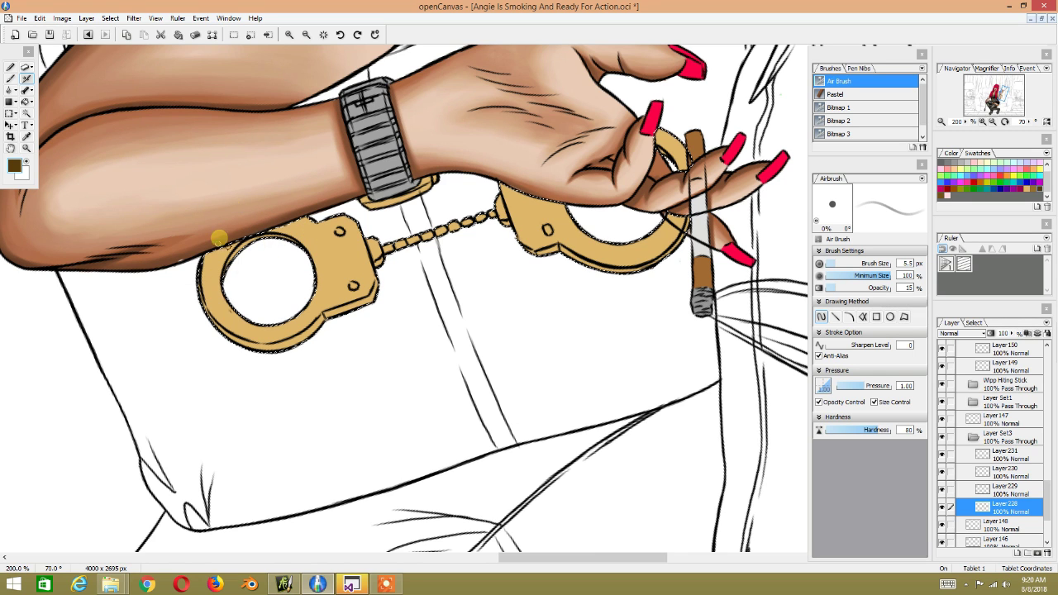
pyautogui.press(']')
pyautogui.press(']')
pyautogui.press(']')
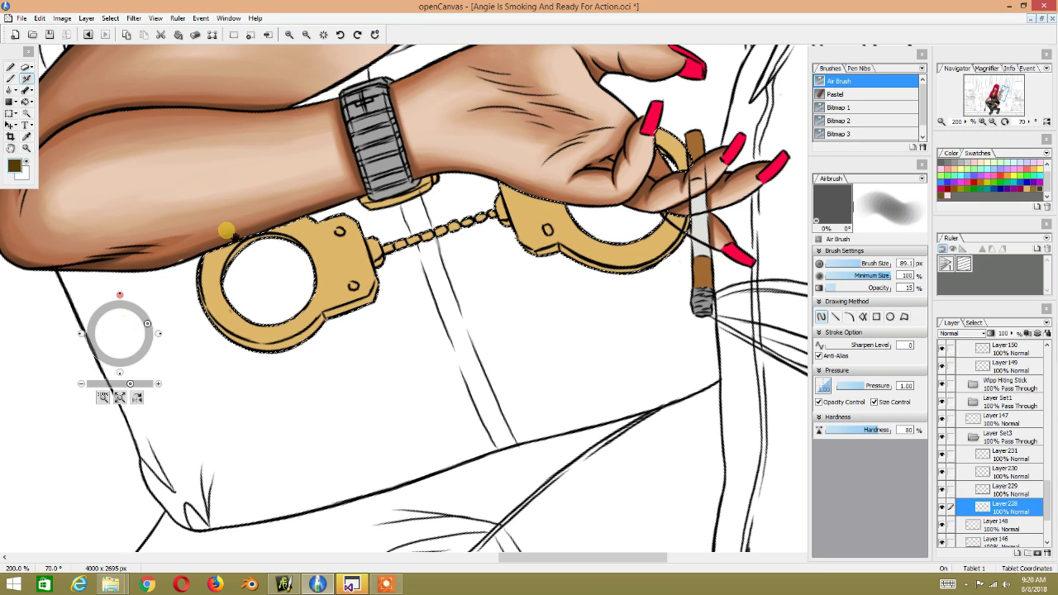
pyautogui.moveTo(118, 331); pyautogui.dragTo(289, 172)
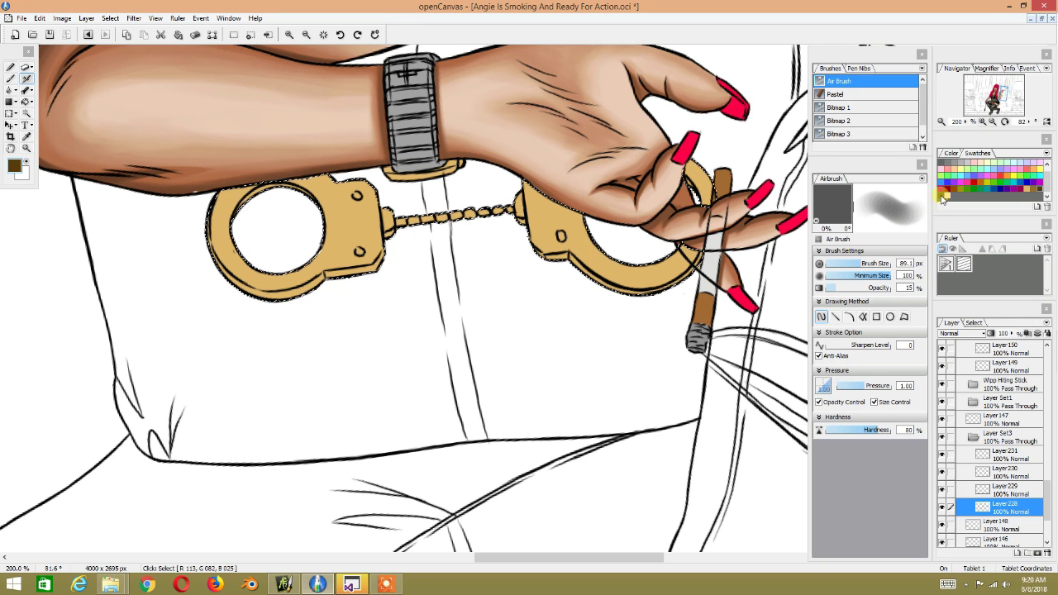
pyautogui.doubleClick(942, 197)
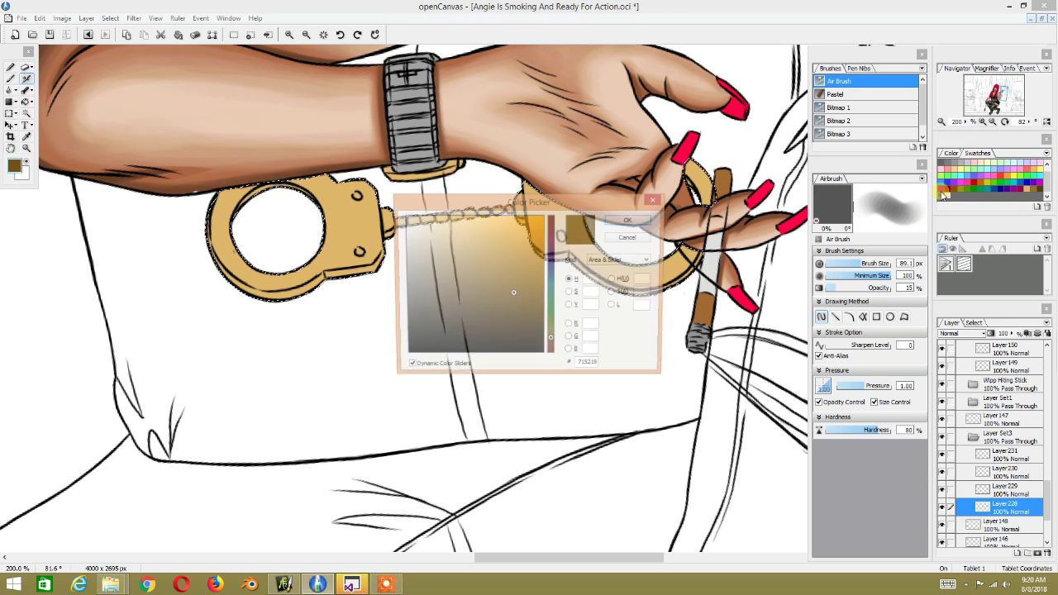
pyautogui.click(613, 220)
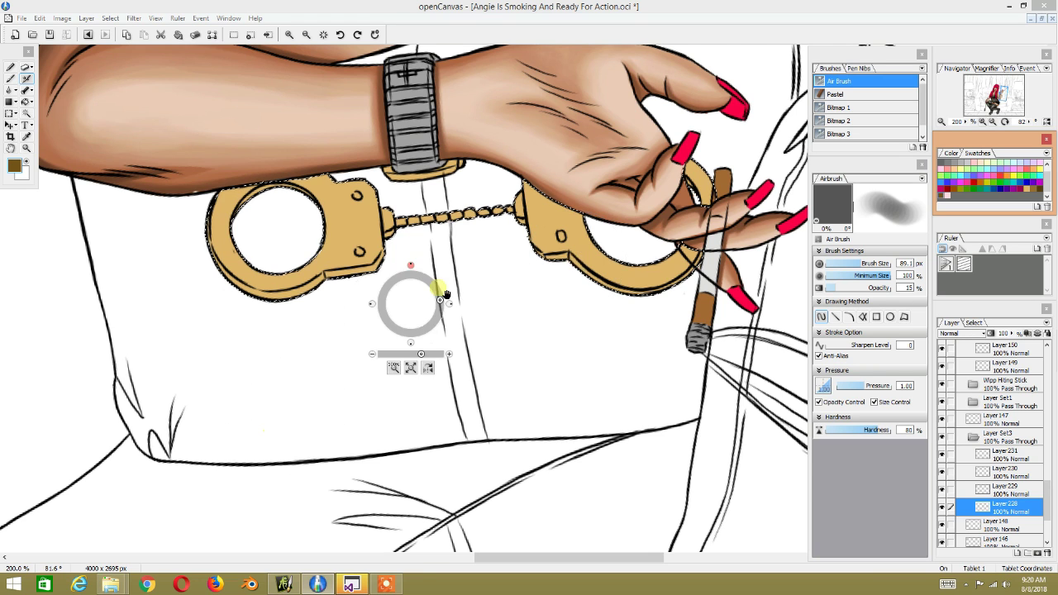
# Step: At 50% airbrush opacity, shade the left handcuff ring and the area near the fingers in darker brown
pyautogui.moveTo(439, 289); pyautogui.dragTo(377, 340)
pyautogui.click(913, 287)
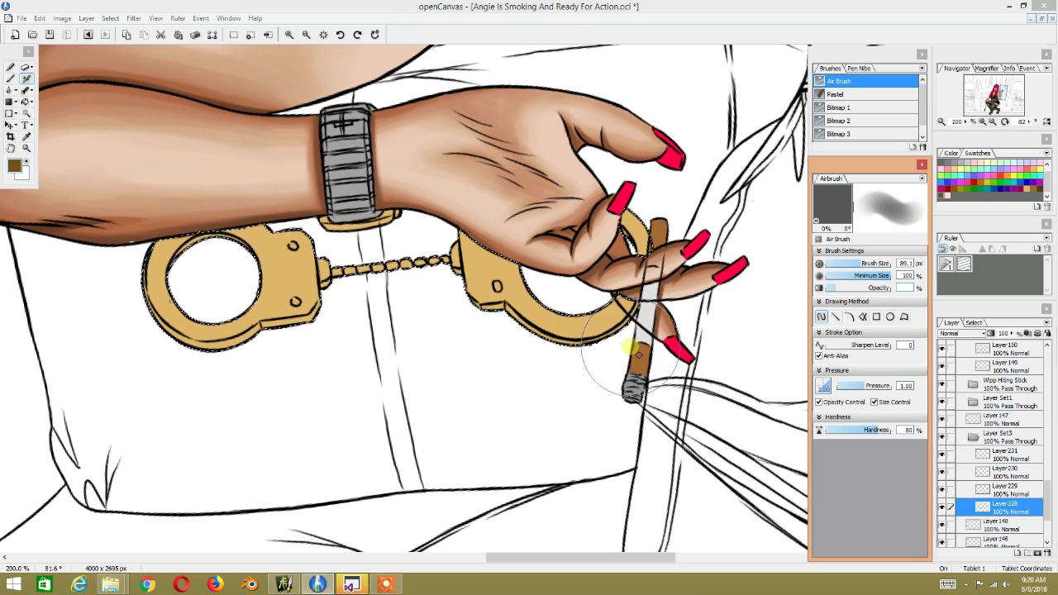
pyautogui.write('50')
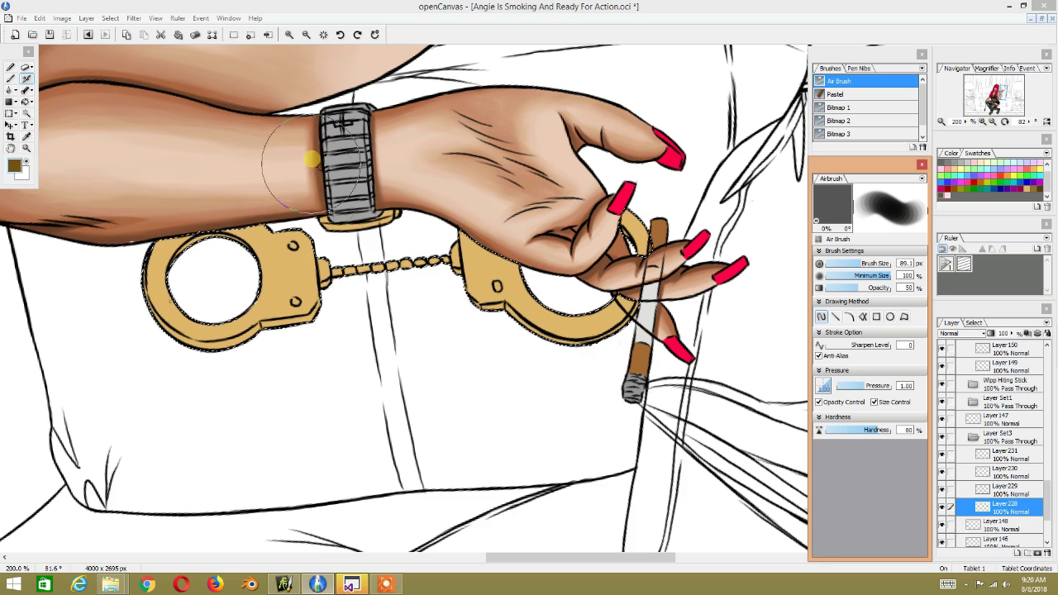
pyautogui.moveTo(291, 176); pyautogui.dragTo(319, 190)
pyautogui.moveTo(192, 347)
pyautogui.mouseDown()
pyautogui.moveTo(170, 236)
pyautogui.moveTo(200, 330)
pyautogui.moveTo(213, 296)
pyautogui.moveTo(198, 235)
pyautogui.mouseUp()
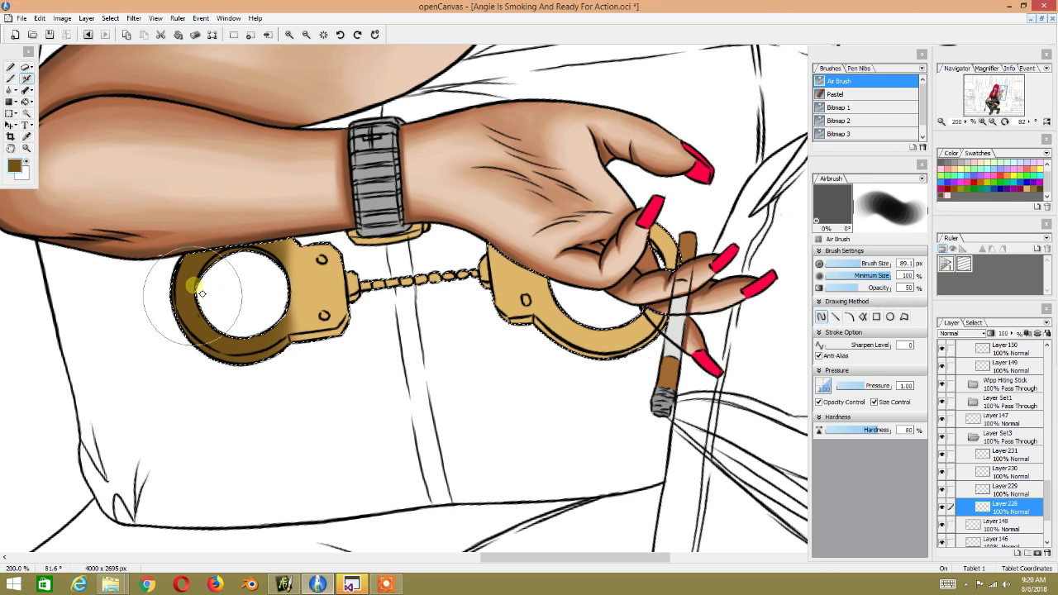
pyautogui.moveTo(430, 209); pyautogui.dragTo(305, 192)
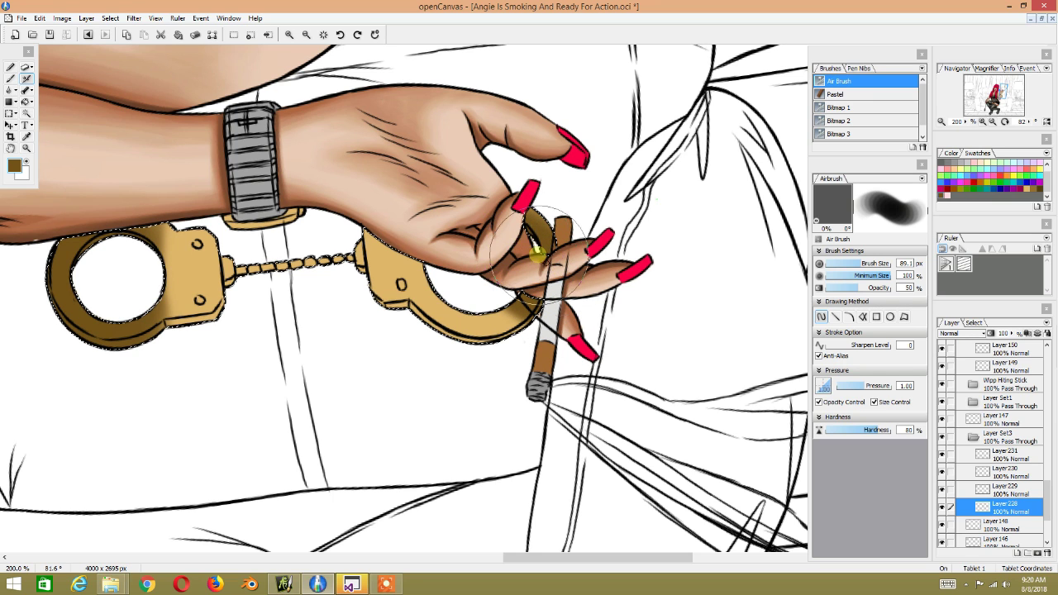
pyautogui.moveTo(502, 234); pyautogui.dragTo(508, 244)
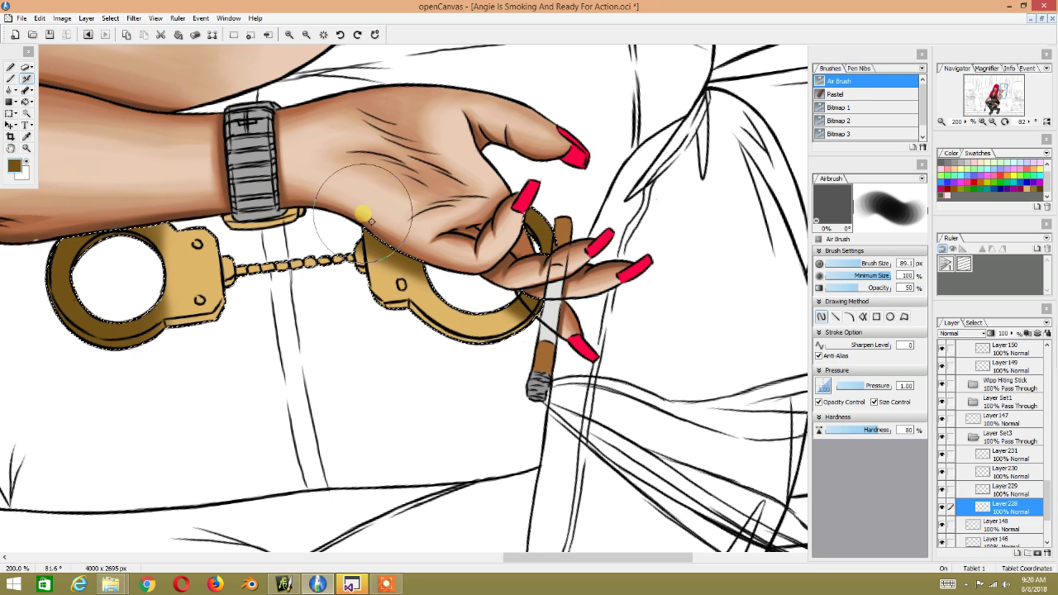
pyautogui.moveTo(465, 177)
pyautogui.mouseDown()
pyautogui.moveTo(414, 133)
pyautogui.moveTo(369, 251)
pyautogui.mouseUp()
pyautogui.moveTo(357, 295)
pyautogui.mouseDown()
pyautogui.moveTo(397, 177)
pyautogui.moveTo(373, 154)
pyautogui.moveTo(436, 150)
pyautogui.moveTo(405, 207)
pyautogui.moveTo(375, 219)
pyautogui.mouseUp()
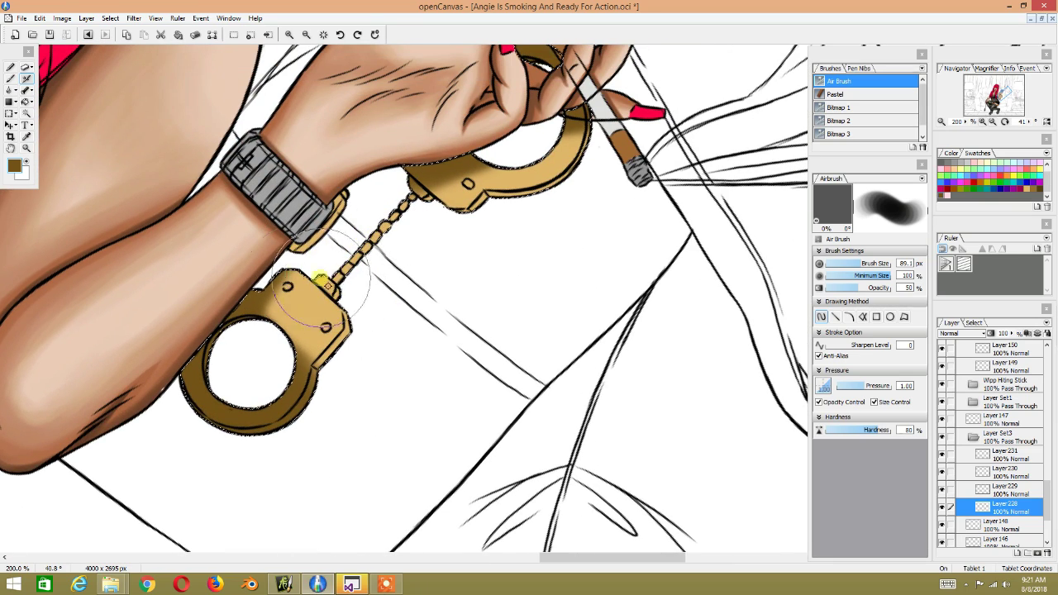
# Step: Resize the airbrush, finally entering 40 px as the Brush Size
pyautogui.press('[')
pyautogui.press('[')
pyautogui.press('[')
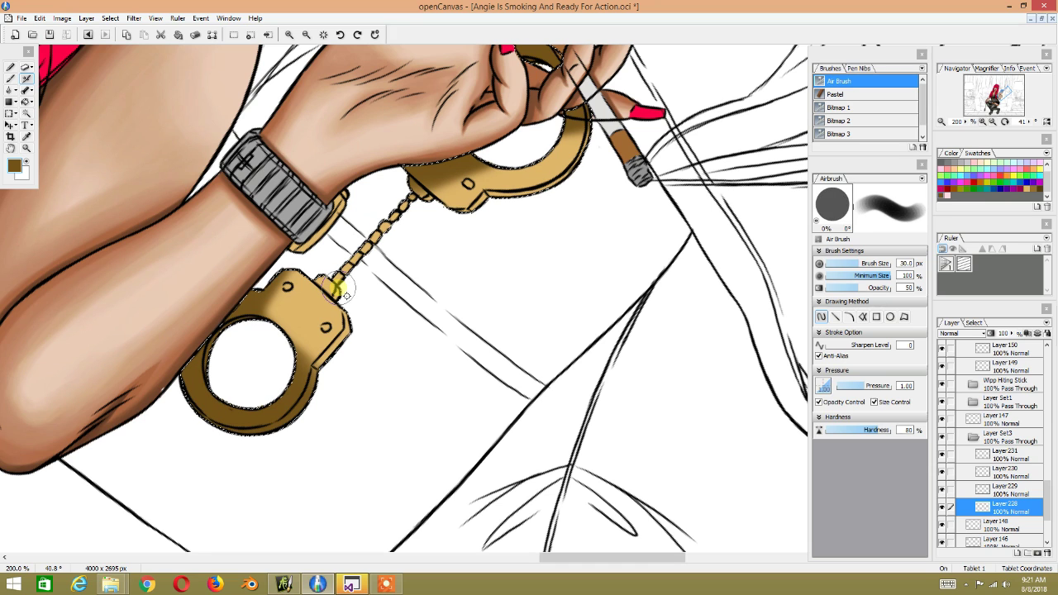
pyautogui.press('g')
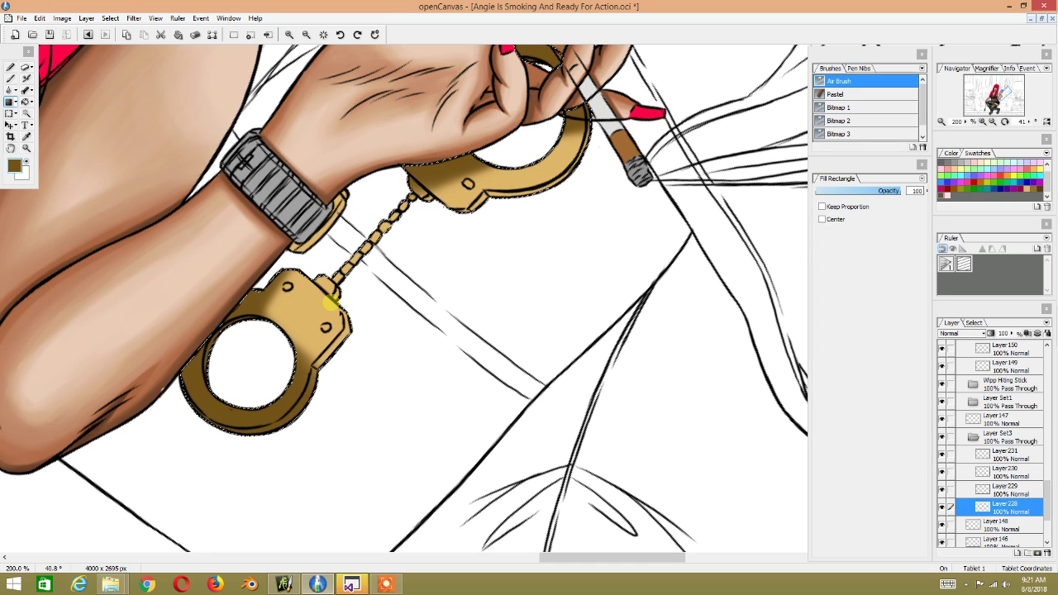
pyautogui.click(27, 80)
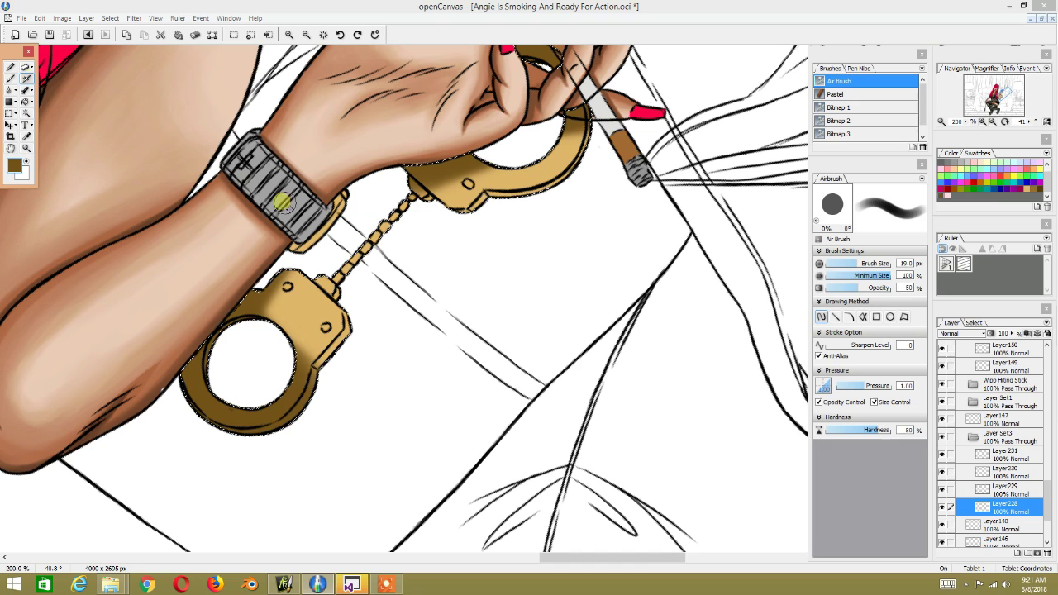
pyautogui.press(']')
pyautogui.press(']')
pyautogui.press(']')
pyautogui.press('[')
pyautogui.press('[')
pyautogui.press('[')
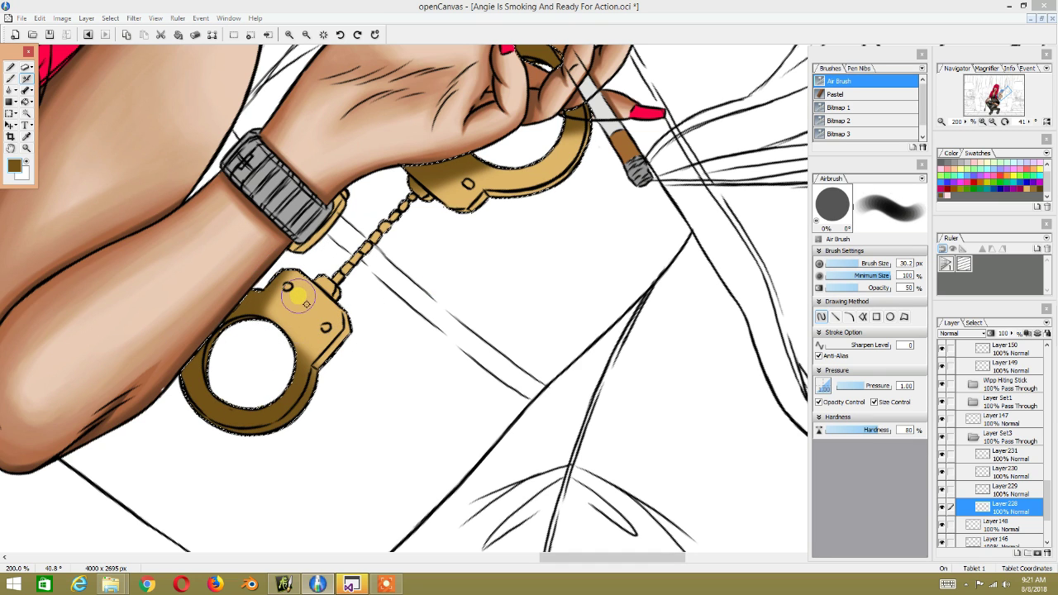
pyautogui.click(909, 263)
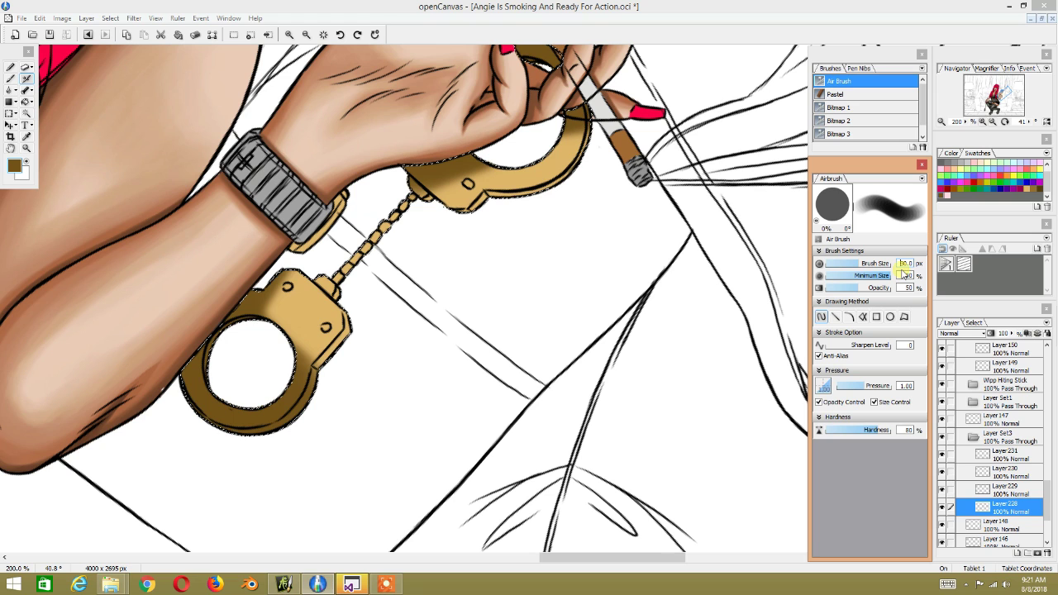
pyautogui.press('BackSpace')
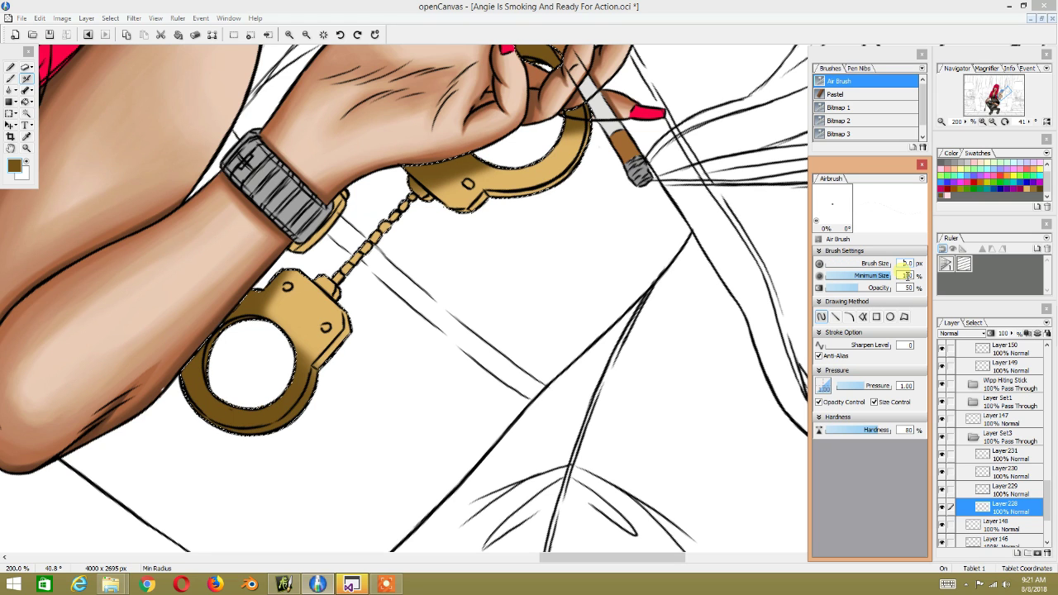
pyautogui.write('40')
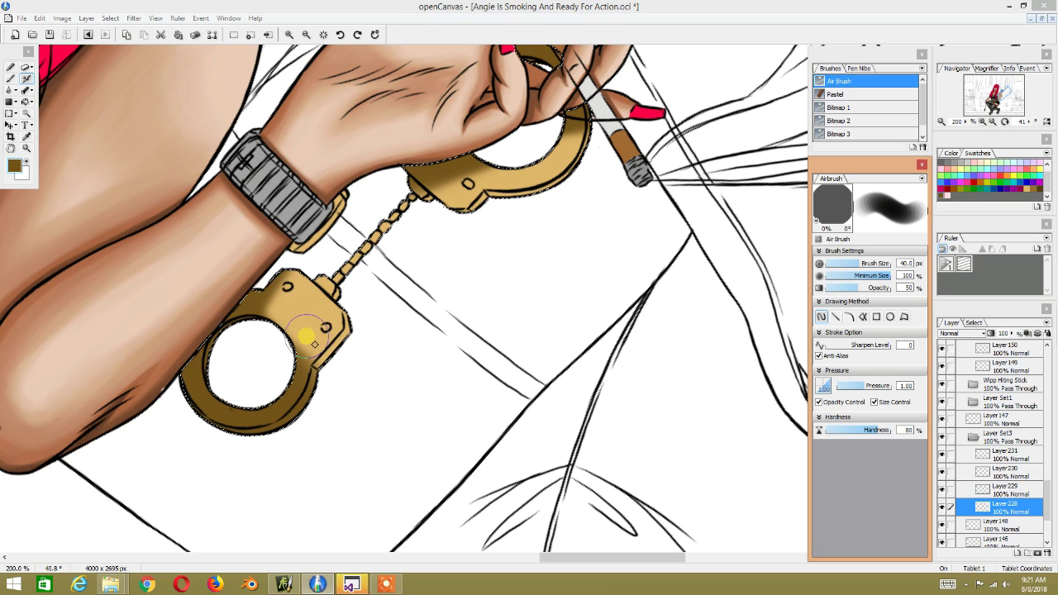
# Step: On Layer 229, set airbrush opacity to 15% and start shading the handcuff
pyautogui.click(1005, 492)
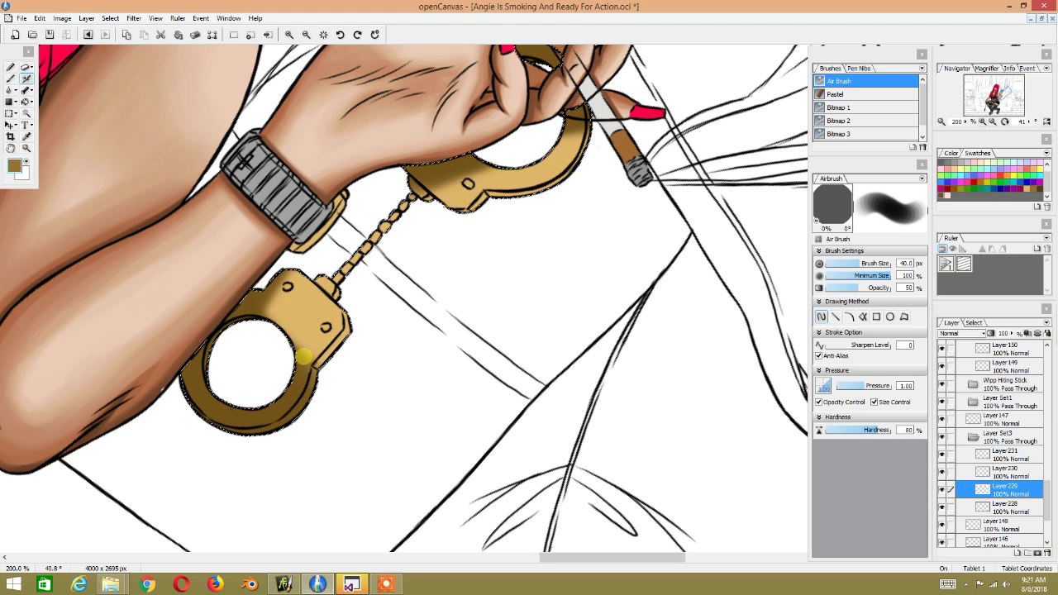
pyautogui.moveTo(331, 367); pyautogui.dragTo(337, 379)
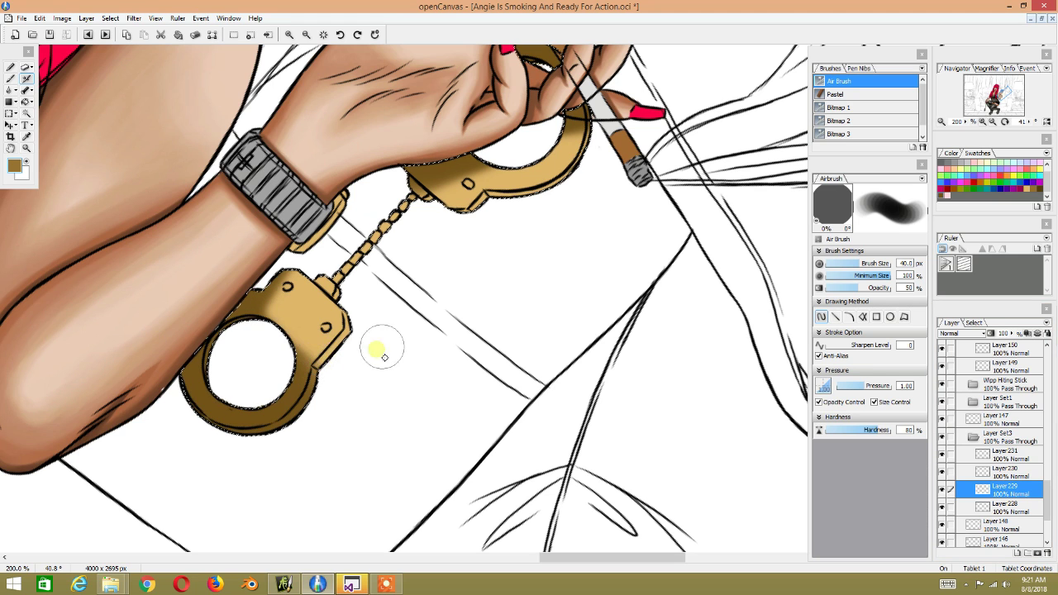
pyautogui.click(914, 289)
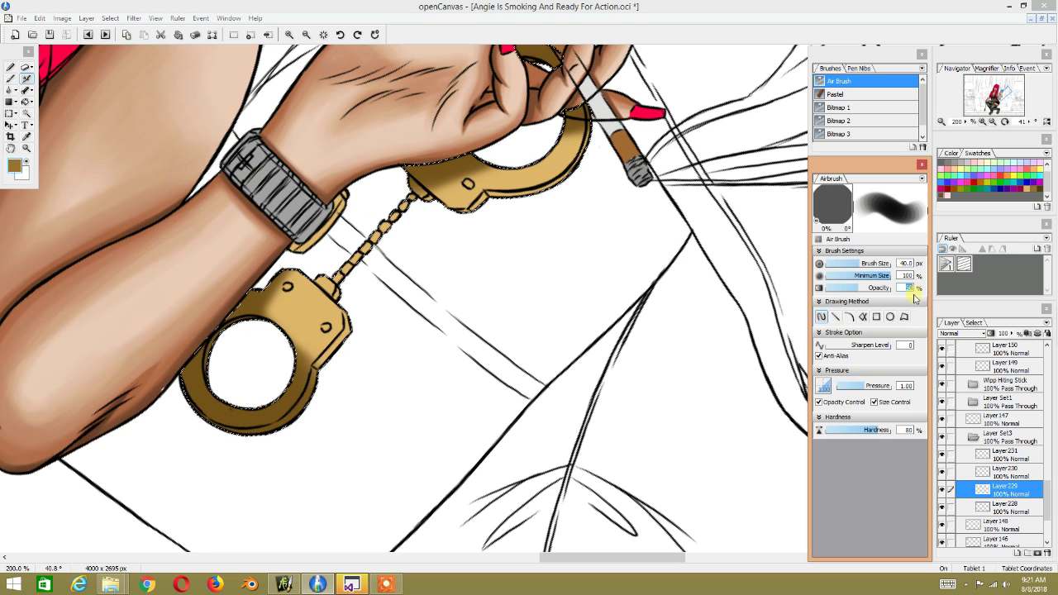
pyautogui.write('15')
pyautogui.moveTo(318, 334)
pyautogui.mouseDown()
pyautogui.moveTo(310, 343)
pyautogui.moveTo(277, 302)
pyautogui.moveTo(315, 322)
pyautogui.moveTo(293, 314)
pyautogui.mouseUp()
# Step: On Layer 228, airbrush dark brown and light tan shading around the lower handcuff ring
pyautogui.hotkey('ctrl', 'Down')
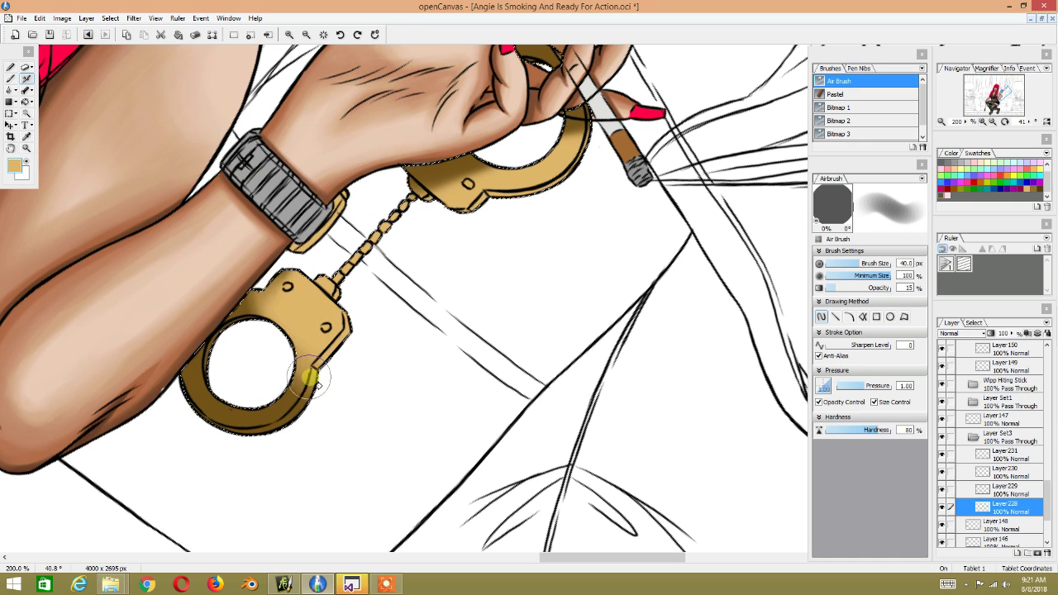
pyautogui.keyDown('alt'); pyautogui.click(293, 393); pyautogui.keyUp('alt')
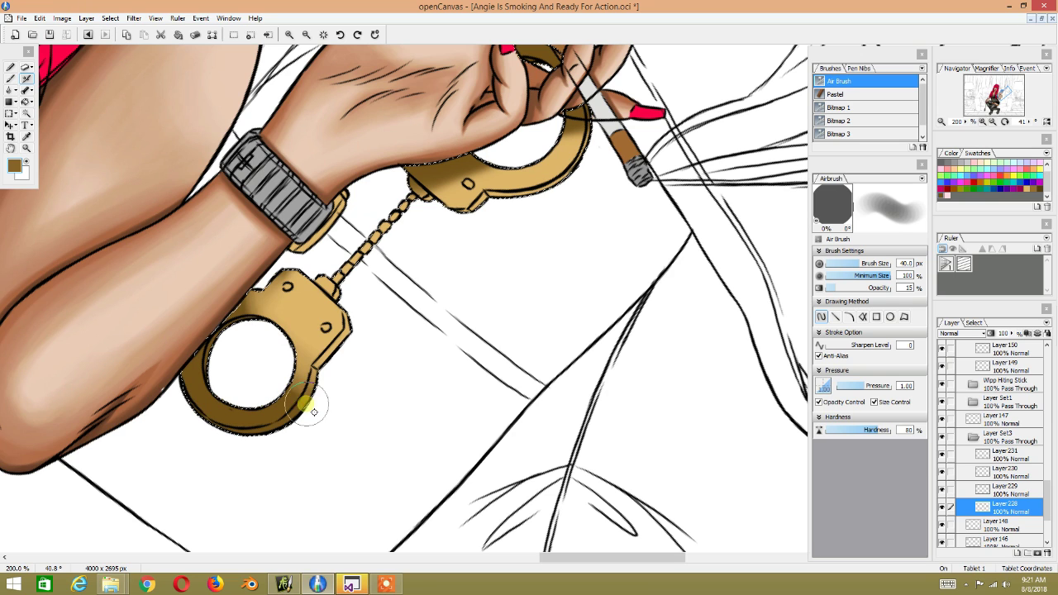
pyautogui.moveTo(266, 337); pyautogui.dragTo(281, 341)
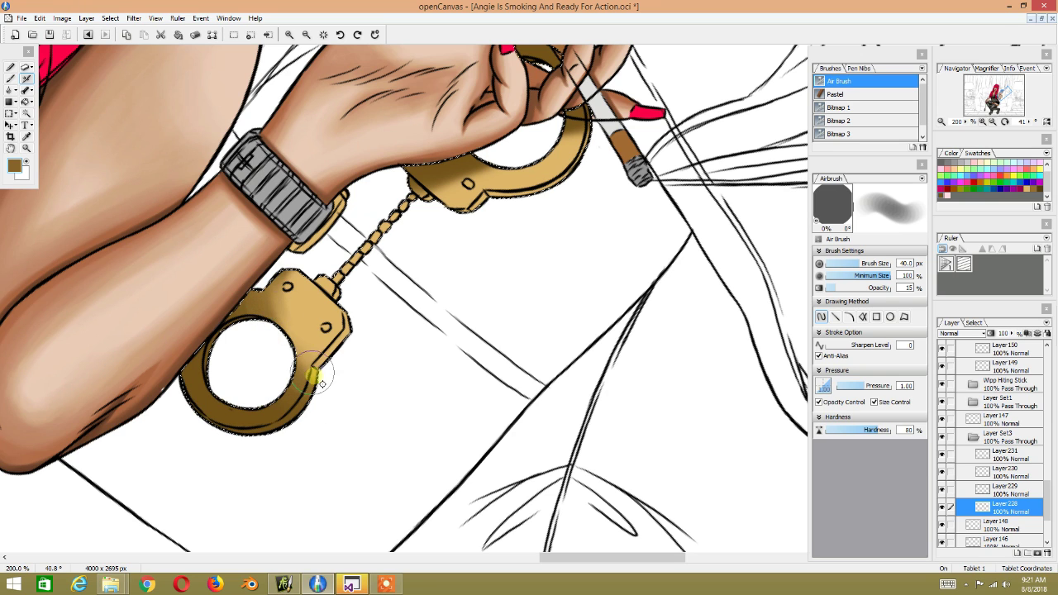
pyautogui.moveTo(245, 306)
pyautogui.mouseDown()
pyautogui.moveTo(256, 359)
pyautogui.moveTo(276, 322)
pyautogui.mouseUp()
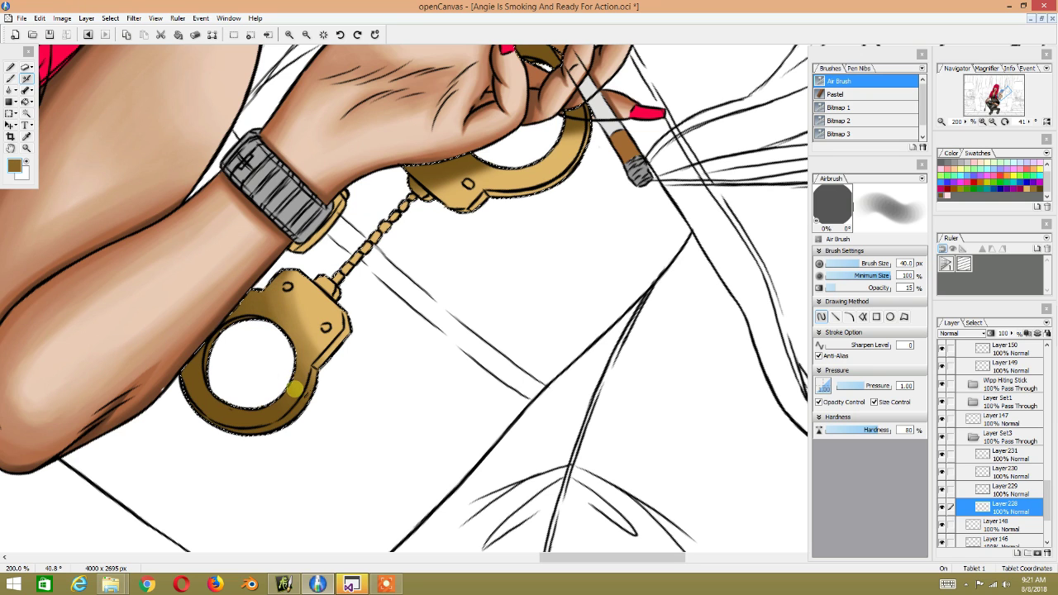
pyautogui.keyDown('alt'); pyautogui.click(320, 345); pyautogui.keyUp('alt')
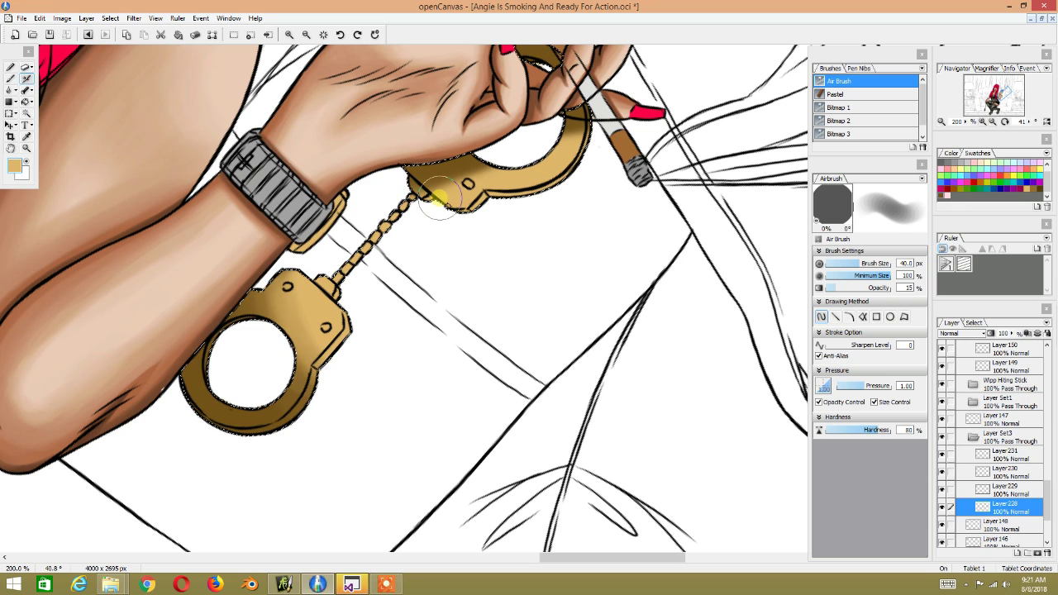
pyautogui.moveTo(334, 240); pyautogui.dragTo(300, 358)
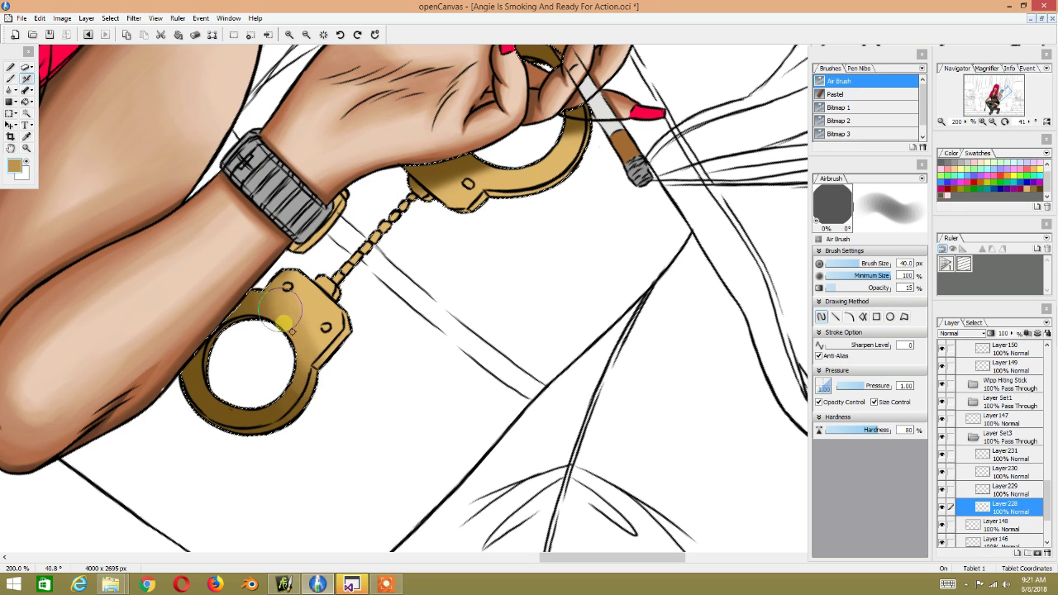
pyautogui.moveTo(279, 433); pyautogui.dragTo(276, 322)
pyautogui.moveTo(292, 452); pyautogui.dragTo(275, 419)
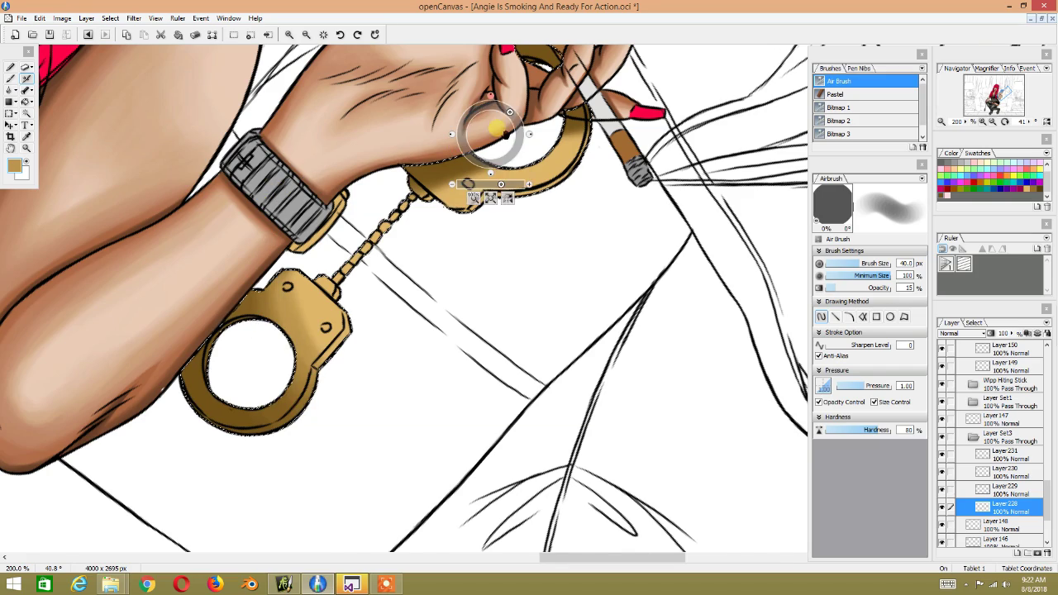
# Step: Turn the hand upright and pick a deeper brown from the artwork
pyautogui.moveTo(488, 169); pyautogui.dragTo(385, 211)
pyautogui.moveTo(431, 114); pyautogui.dragTo(402, 154)
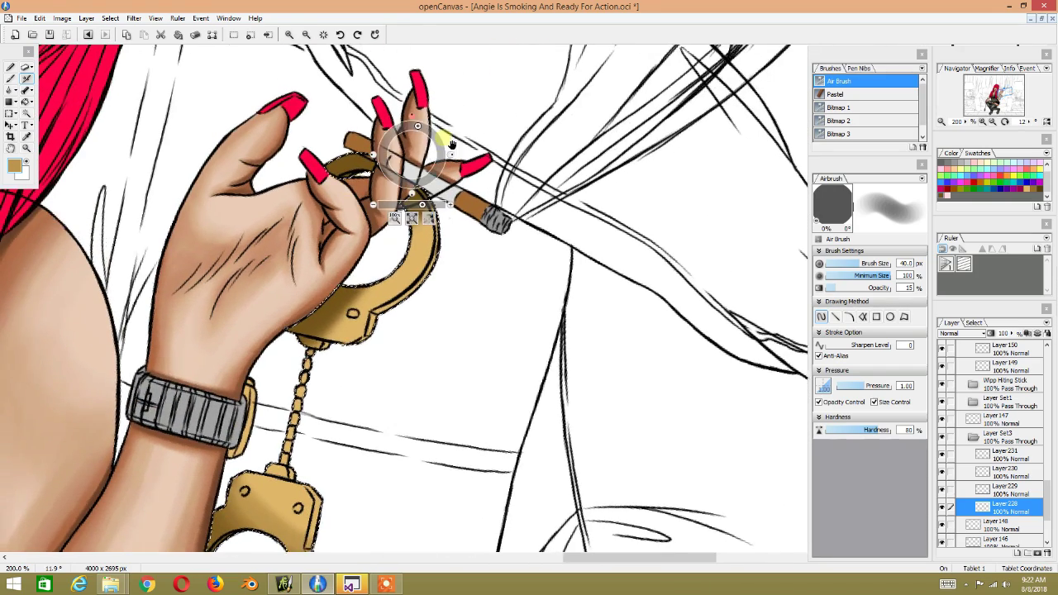
pyautogui.keyDown('alt'); pyautogui.click(331, 329); pyautogui.keyUp('alt')
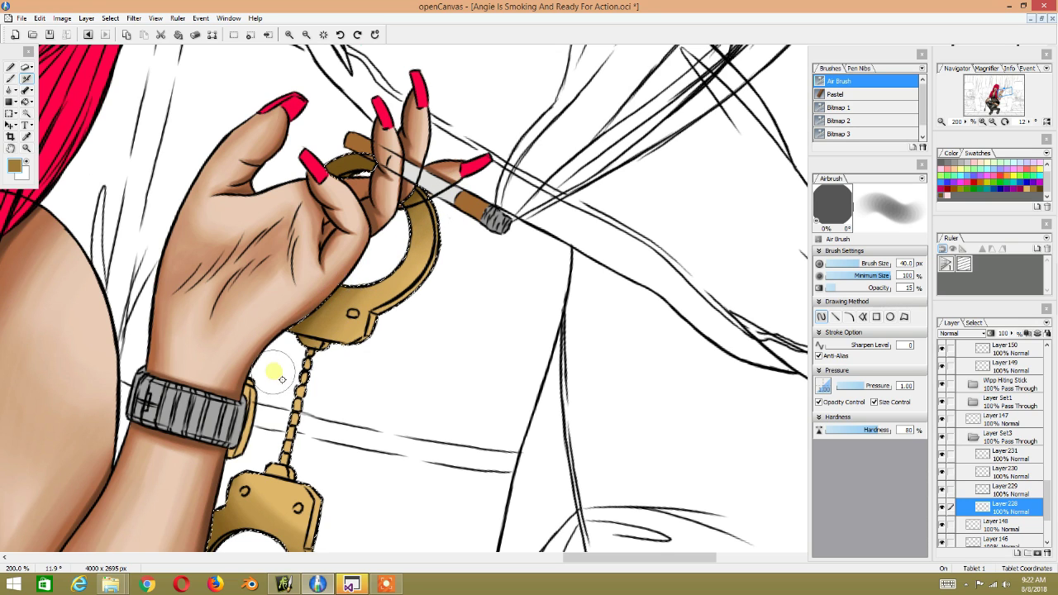
pyautogui.keyDown('alt'); pyautogui.click(377, 190); pyautogui.keyUp('alt')
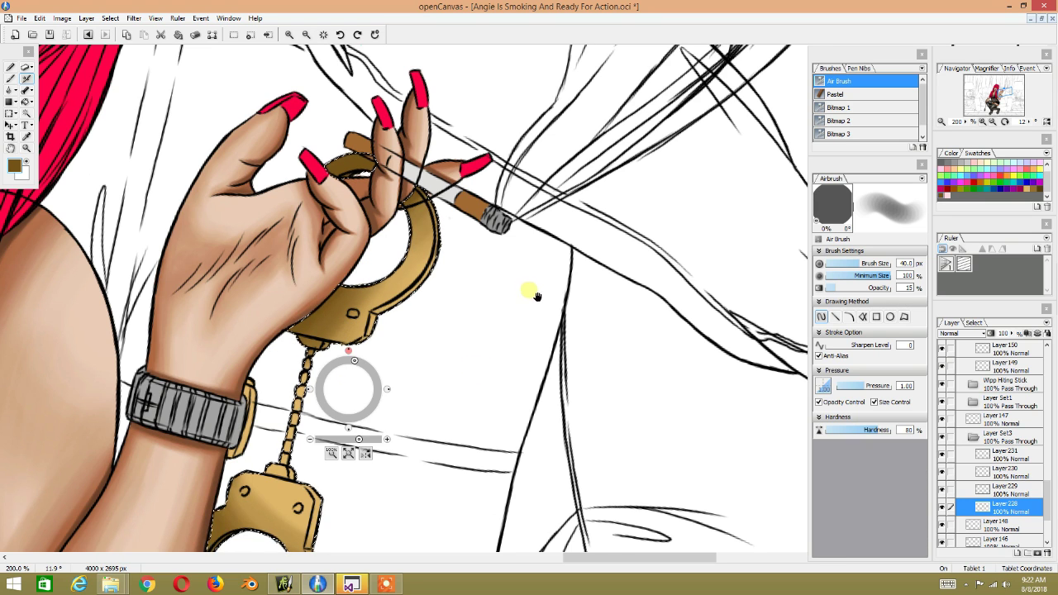
# Step: Switch to Layer 229 and zoom in close on the hanging lower handcuff
pyautogui.moveTo(356, 397); pyautogui.dragTo(561, 339)
pyautogui.scroll(-2, 560, 339)
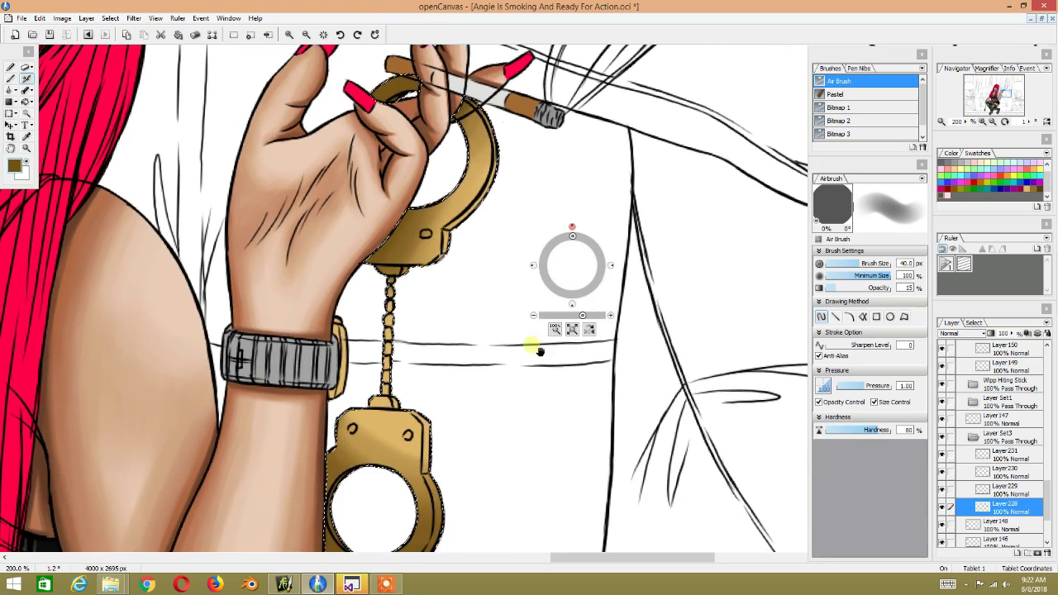
pyautogui.scroll(-2, 538, 349)
pyautogui.scroll(-1, 515, 371)
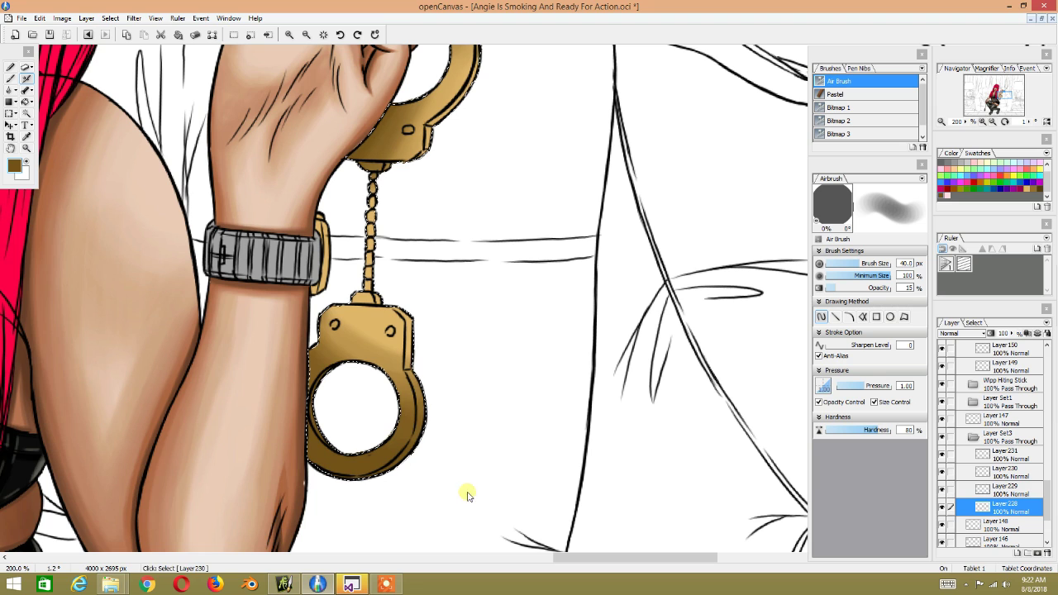
pyautogui.click(995, 492)
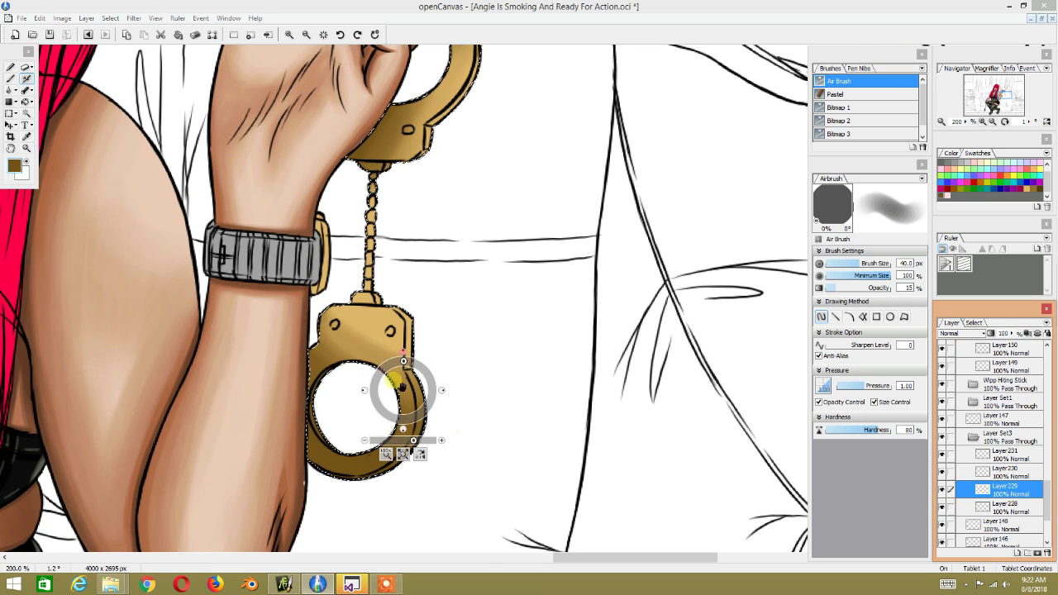
pyautogui.moveTo(402, 385); pyautogui.dragTo(397, 351)
pyautogui.scroll(1, 389, 342)
pyautogui.scroll(1, 389, 347)
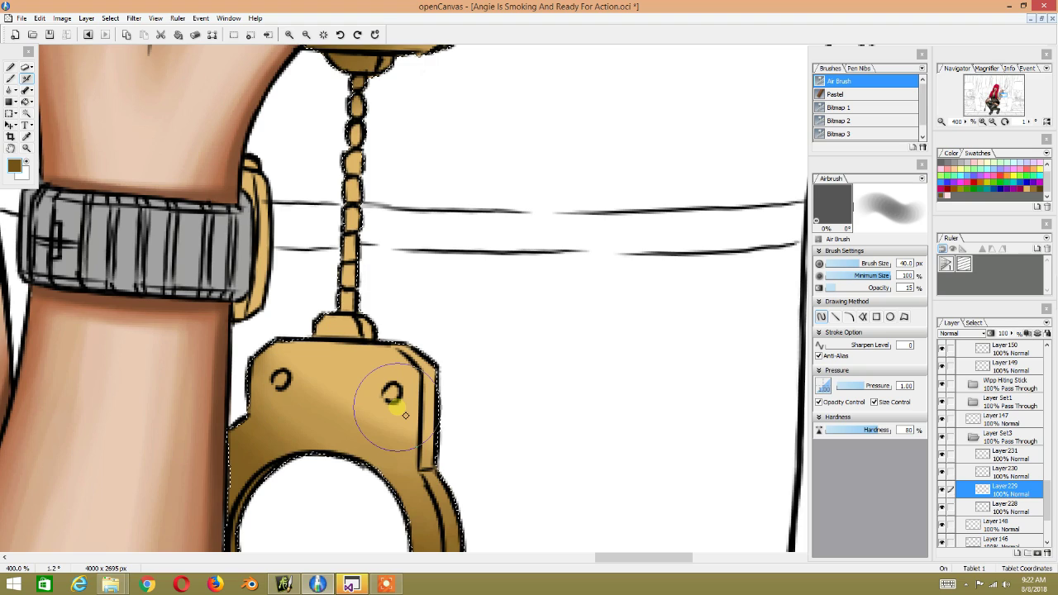
pyautogui.moveTo(437, 212)
pyautogui.mouseDown()
pyautogui.moveTo(303, 207)
pyautogui.moveTo(524, 137)
pyautogui.moveTo(404, 296)
pyautogui.mouseUp()
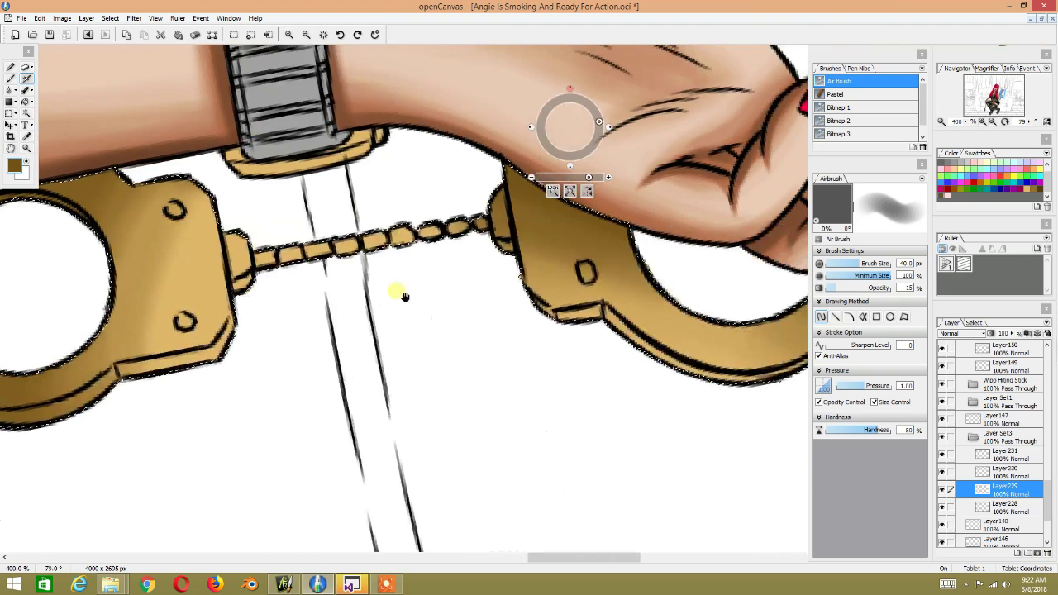
# Step: With a deeper brown and an airbrush of about 9 px, shade the chain-to-cuff connector
pyautogui.doubleClick(1033, 193)
pyautogui.click(637, 219)
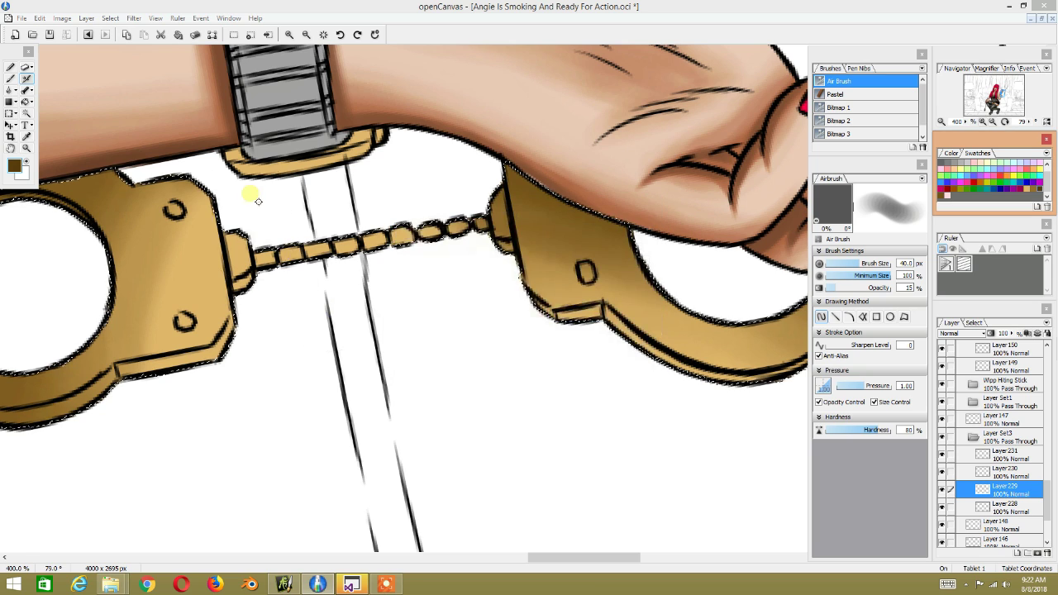
pyautogui.moveTo(186, 341)
pyautogui.mouseDown()
pyautogui.moveTo(303, 284)
pyautogui.moveTo(289, 344)
pyautogui.moveTo(325, 283)
pyautogui.moveTo(264, 300)
pyautogui.mouseUp()
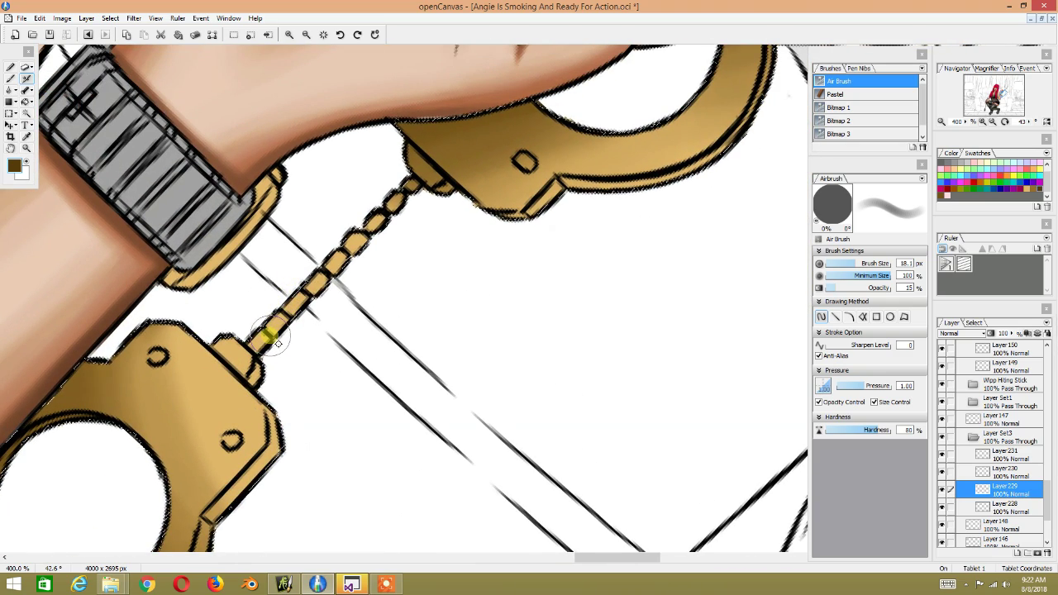
pyautogui.press('[')
pyautogui.press('[')
pyautogui.press('[')
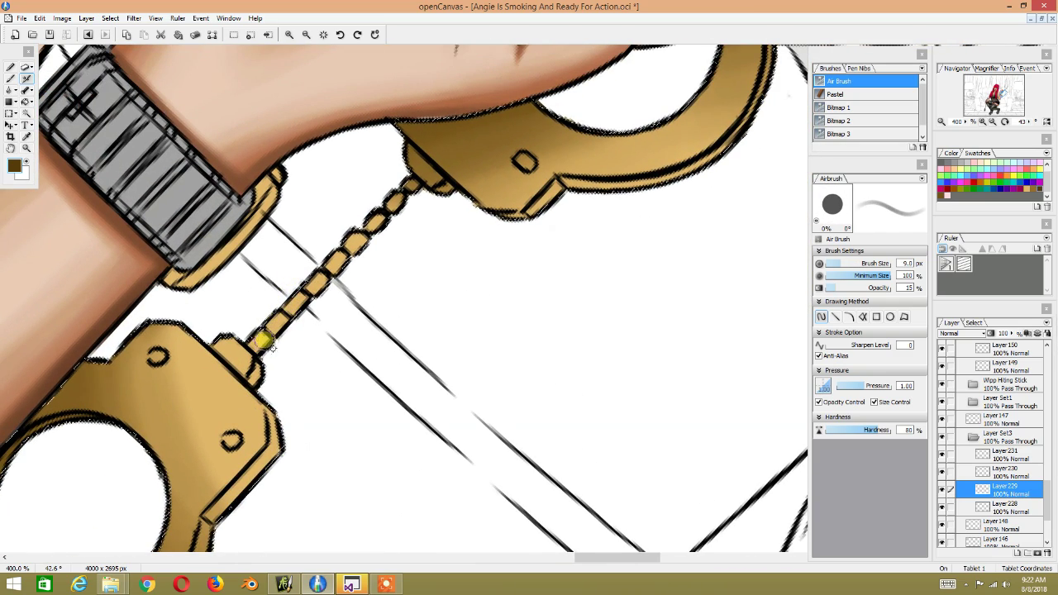
pyautogui.moveTo(235, 349); pyautogui.dragTo(214, 347)
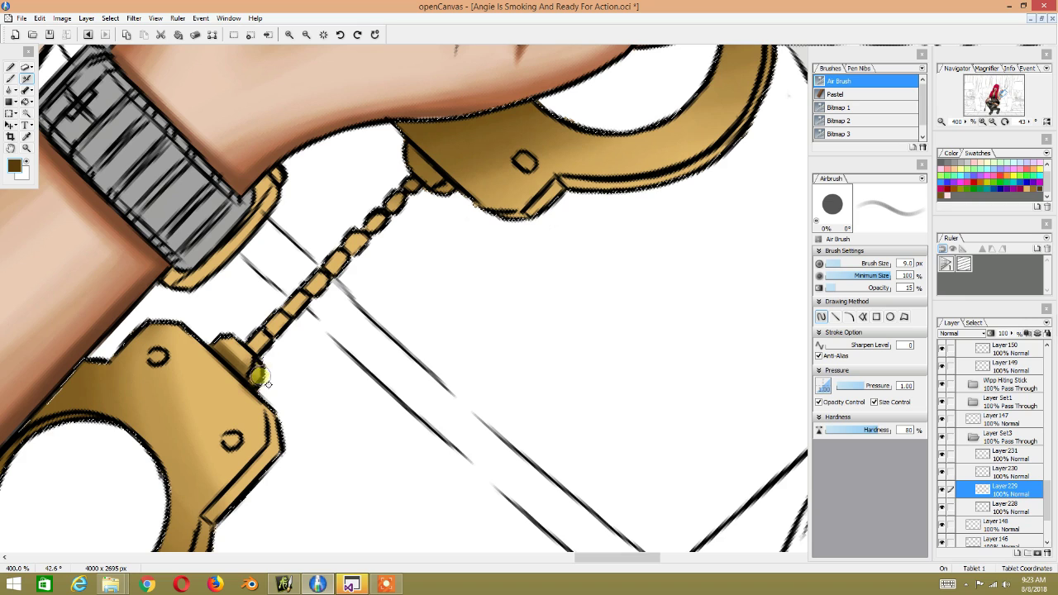
pyautogui.press('super')
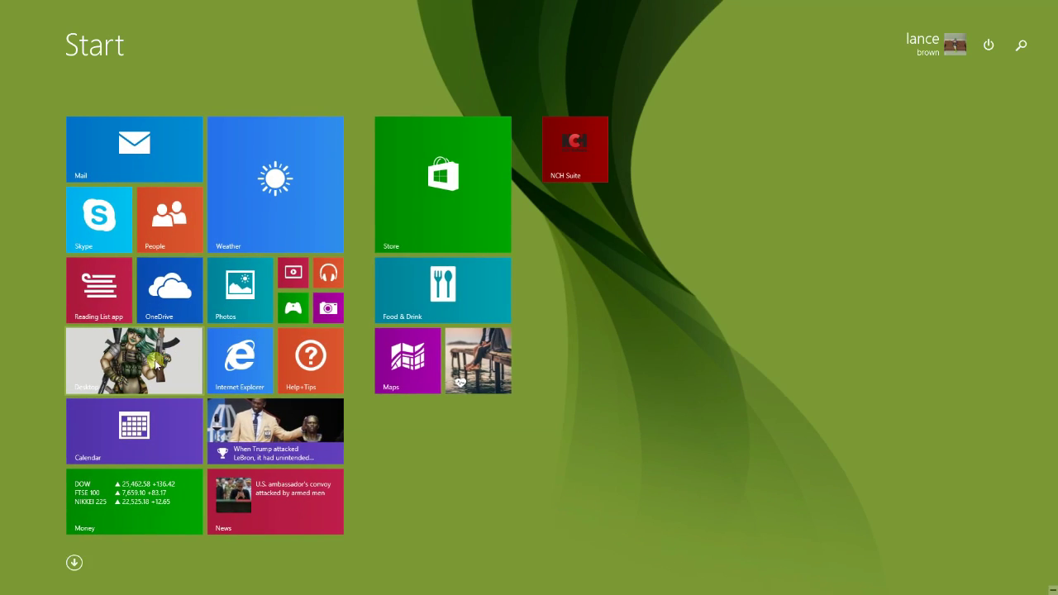
# Step: Return from the Start screen to openCanvas and reduce the airbrush to 8.2 px
pyautogui.click(155, 364)
pyautogui.press('[')
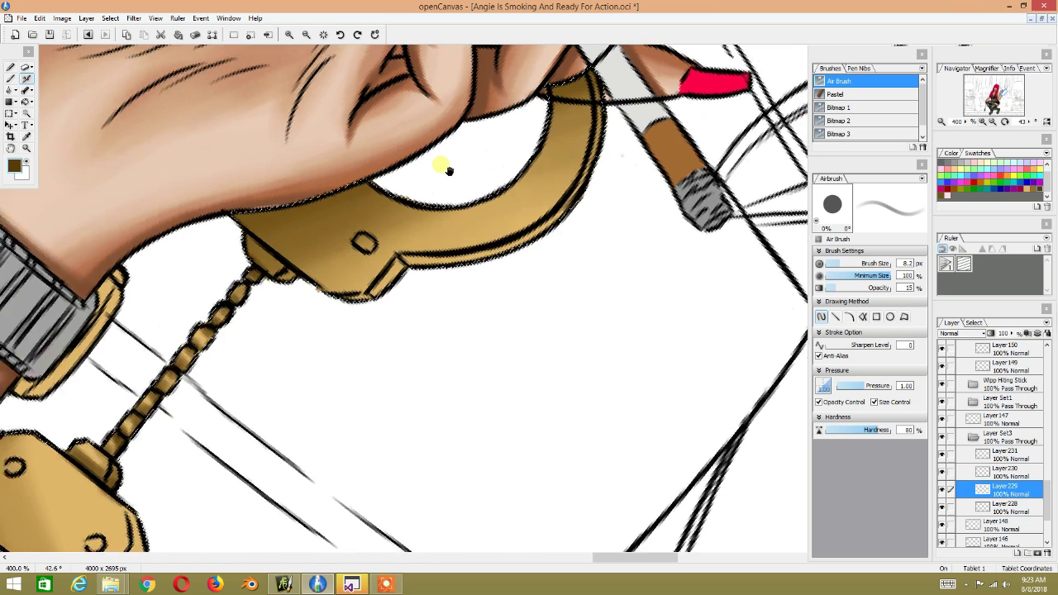
# Step: Airbrush brown shading along the lower, left and inner edges of the cuff beside the watch
pyautogui.moveTo(405, 190); pyautogui.dragTo(413, 218)
pyautogui.moveTo(322, 362)
pyautogui.mouseDown()
pyautogui.moveTo(302, 366)
pyautogui.moveTo(319, 359)
pyautogui.moveTo(355, 279)
pyautogui.moveTo(345, 289)
pyautogui.moveTo(475, 184)
pyautogui.moveTo(488, 141)
pyautogui.moveTo(616, 506)
pyautogui.moveTo(343, 248)
pyautogui.mouseUp()
pyautogui.moveTo(909, 276); pyautogui.dragTo(755, 282)
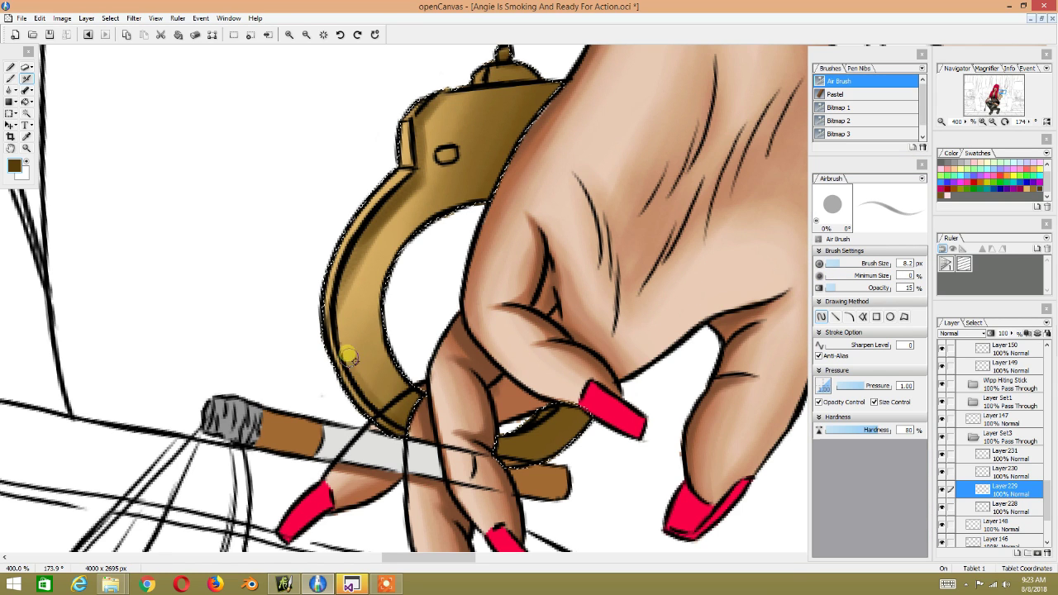
pyautogui.moveTo(376, 395); pyautogui.dragTo(343, 354)
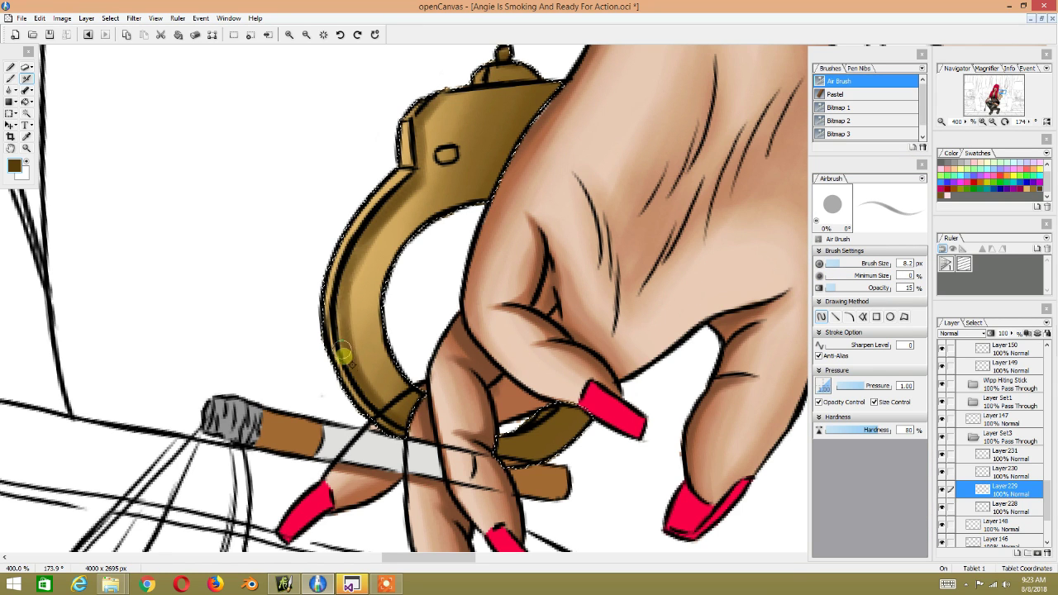
pyautogui.moveTo(321, 259); pyautogui.dragTo(425, 330)
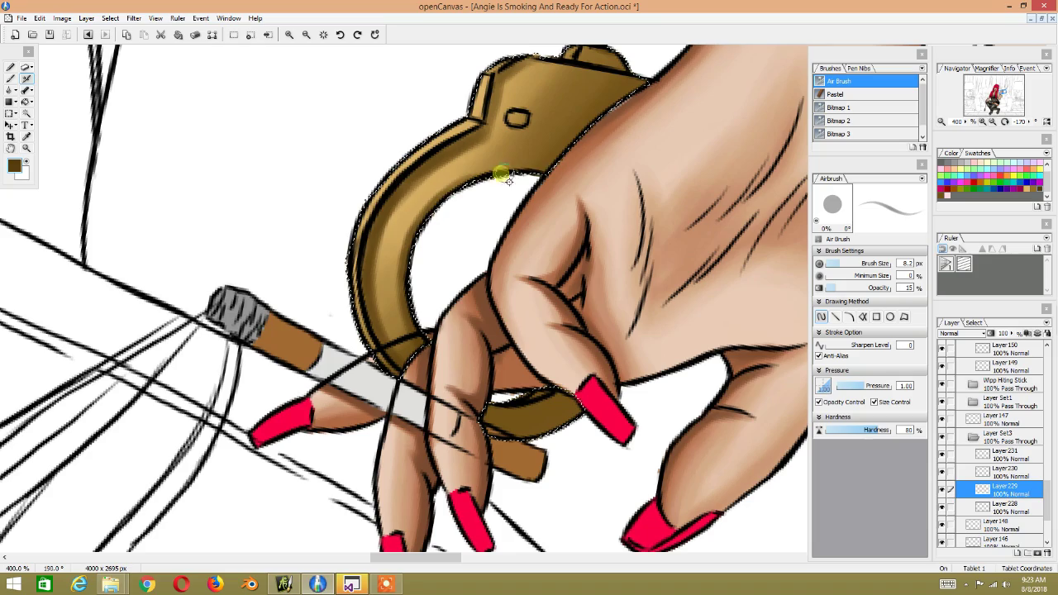
pyautogui.moveTo(465, 184); pyautogui.dragTo(473, 172)
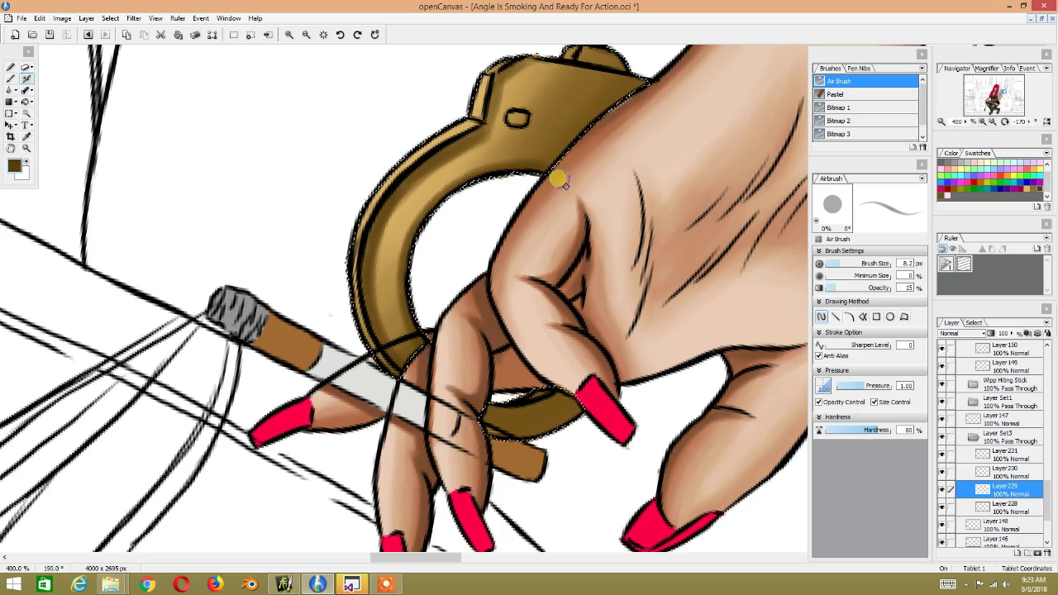
pyautogui.moveTo(570, 183)
pyautogui.mouseDown()
pyautogui.moveTo(648, 186)
pyautogui.moveTo(370, 171)
pyautogui.moveTo(351, 333)
pyautogui.mouseUp()
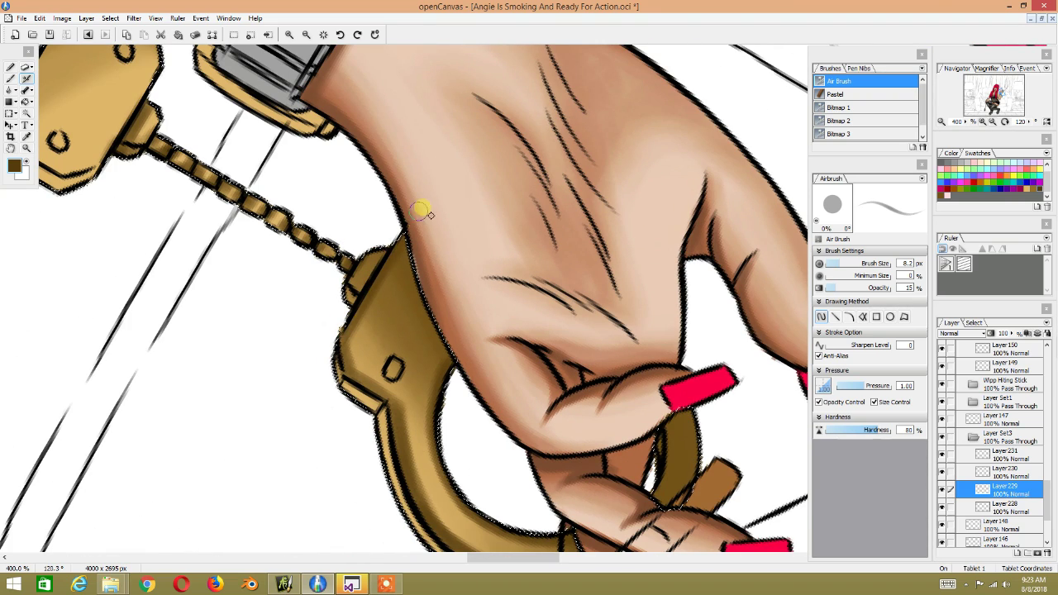
pyautogui.moveTo(427, 212)
pyautogui.mouseDown()
pyautogui.moveTo(507, 331)
pyautogui.moveTo(314, 170)
pyautogui.moveTo(320, 449)
pyautogui.moveTo(417, 43)
pyautogui.moveTo(293, 212)
pyautogui.moveTo(601, 441)
pyautogui.moveTo(416, 231)
pyautogui.mouseUp()
pyautogui.moveTo(384, 389)
pyautogui.mouseDown()
pyautogui.moveTo(368, 376)
pyautogui.moveTo(365, 347)
pyautogui.moveTo(373, 303)
pyautogui.moveTo(376, 324)
pyautogui.moveTo(371, 231)
pyautogui.moveTo(388, 296)
pyautogui.mouseUp()
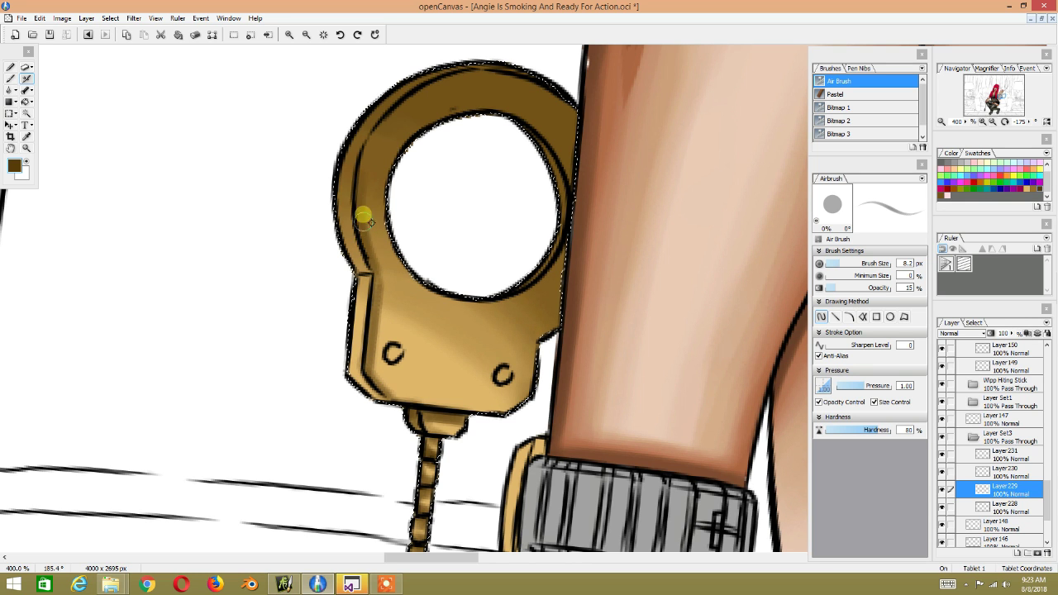
pyautogui.moveTo(414, 78); pyautogui.dragTo(296, 295)
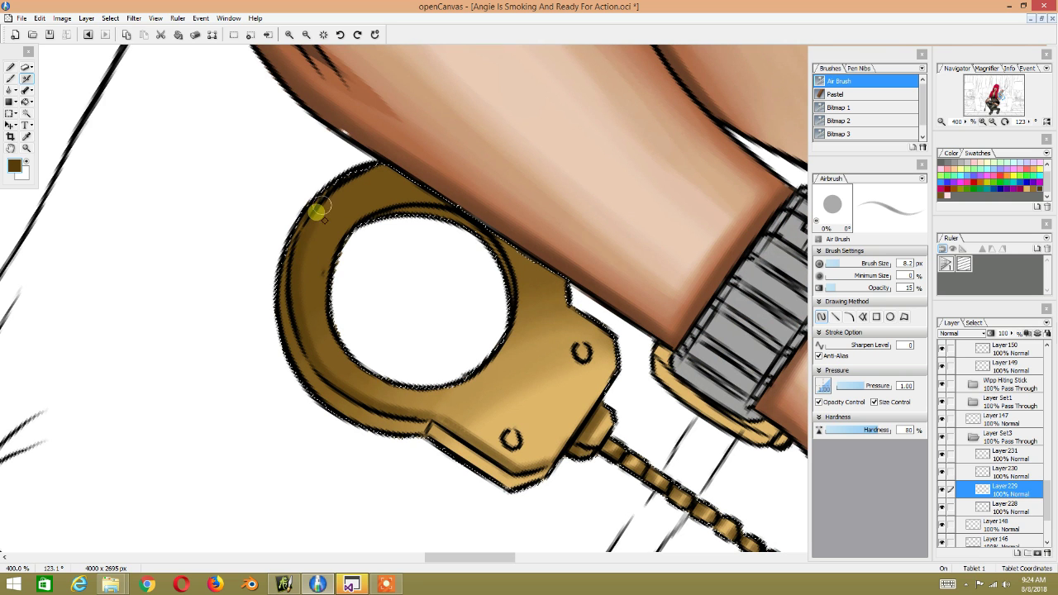
pyautogui.moveTo(500, 122)
pyautogui.mouseDown()
pyautogui.moveTo(397, 153)
pyautogui.moveTo(455, 538)
pyautogui.moveTo(480, 301)
pyautogui.mouseUp()
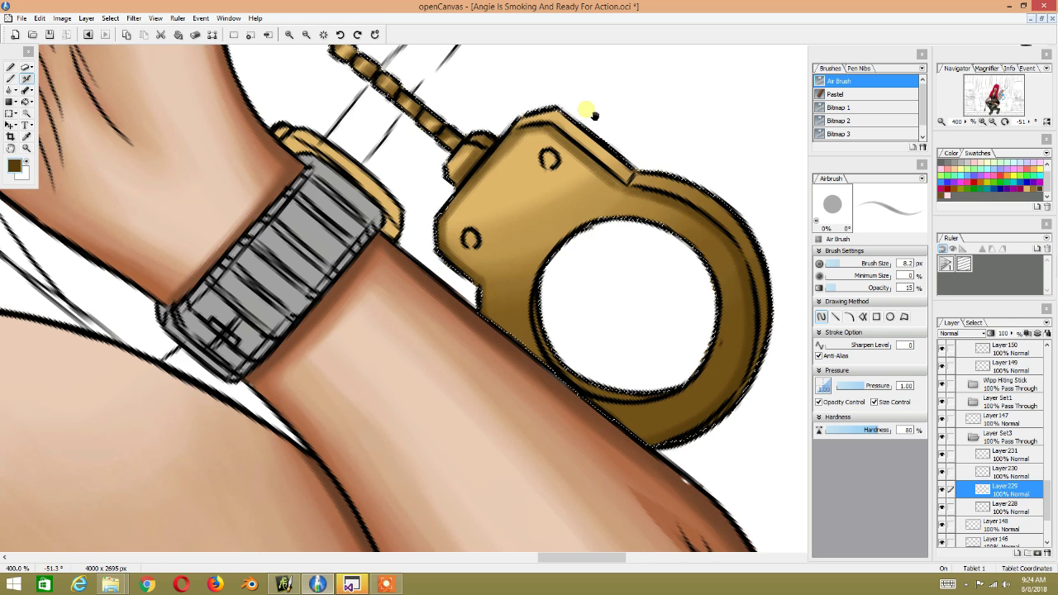
pyautogui.moveTo(557, 66)
pyautogui.mouseDown()
pyautogui.moveTo(468, 83)
pyautogui.moveTo(388, 212)
pyautogui.mouseUp()
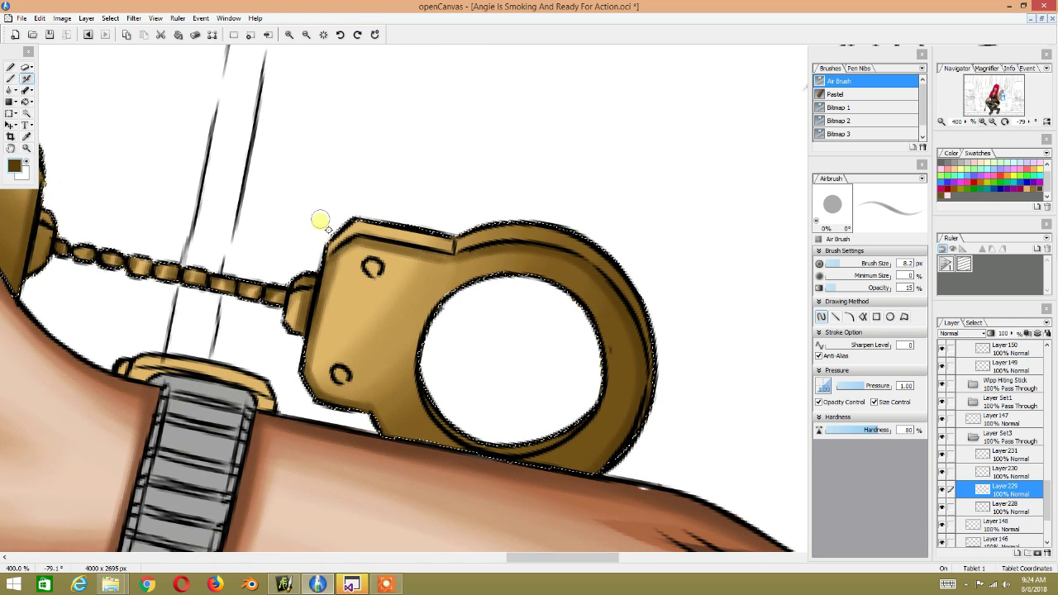
# Step: Shrink the airbrush to 5.6 px and work around the finger-held handcuff ring's edge
pyautogui.press('[')
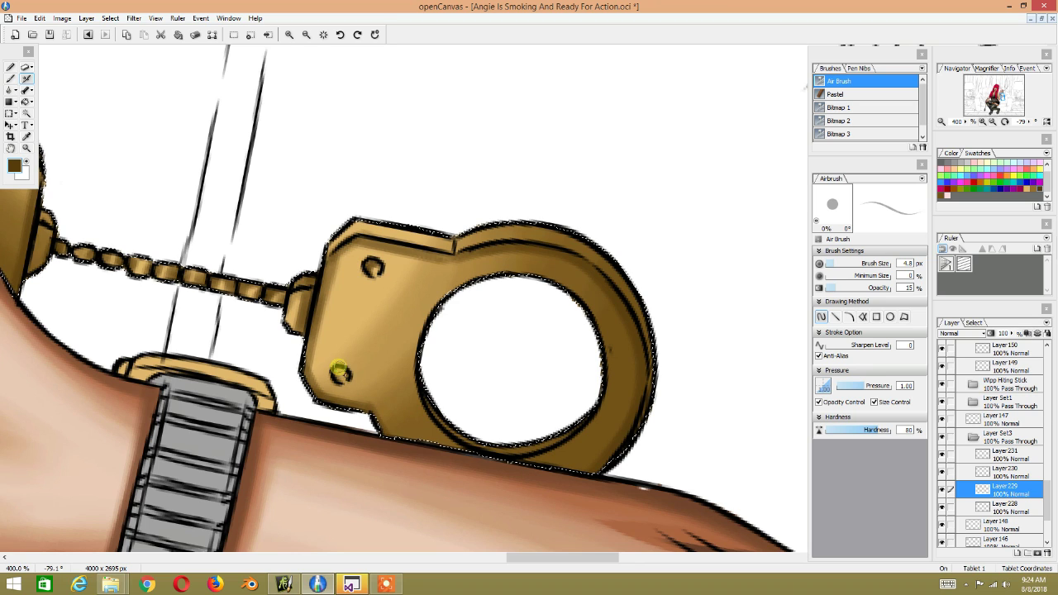
pyautogui.moveTo(337, 364)
pyautogui.mouseDown()
pyautogui.moveTo(444, 204)
pyautogui.moveTo(633, 165)
pyautogui.moveTo(496, 219)
pyautogui.moveTo(394, 182)
pyautogui.mouseUp()
pyautogui.moveTo(421, 111)
pyautogui.mouseDown()
pyautogui.moveTo(351, 178)
pyautogui.moveTo(331, 237)
pyautogui.moveTo(385, 135)
pyautogui.moveTo(307, 276)
pyautogui.moveTo(381, 321)
pyautogui.moveTo(315, 71)
pyautogui.mouseUp()
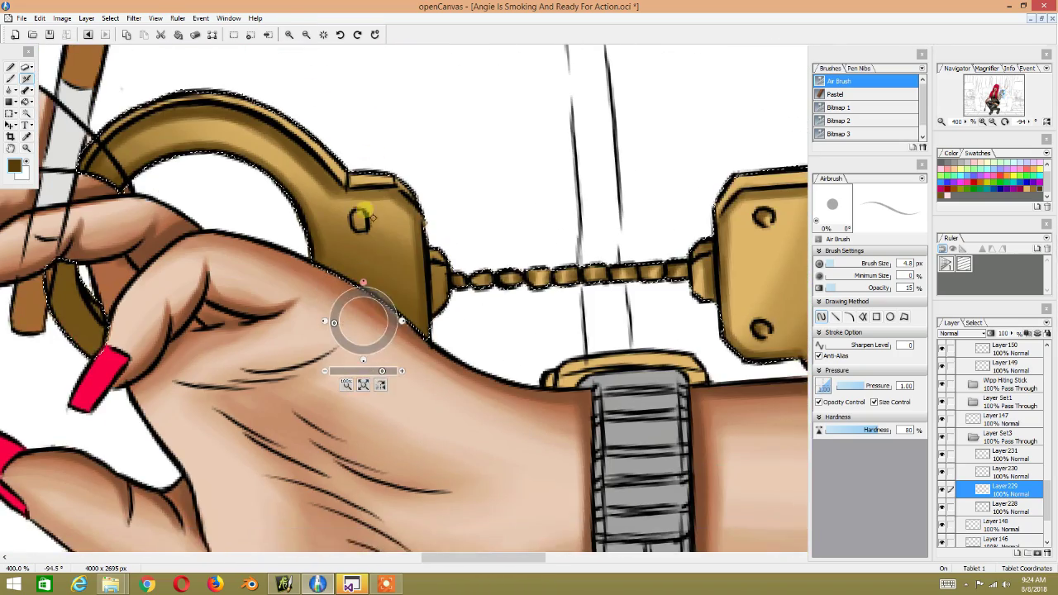
pyautogui.moveTo(390, 201)
pyautogui.mouseDown()
pyautogui.moveTo(441, 161)
pyautogui.moveTo(420, 254)
pyautogui.mouseUp()
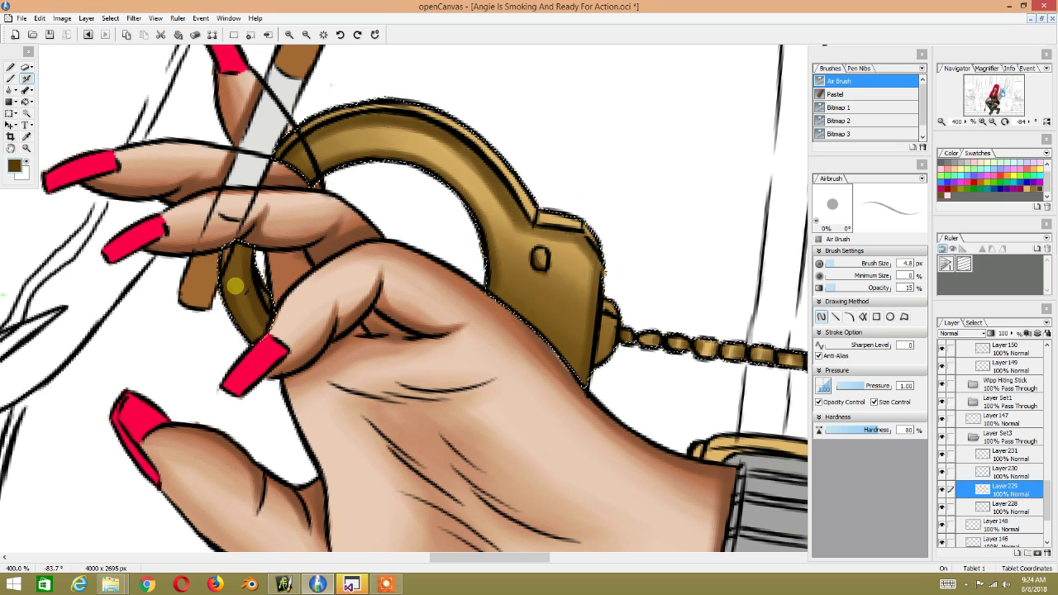
pyautogui.moveTo(303, 315)
pyautogui.mouseDown()
pyautogui.moveTo(377, 109)
pyautogui.moveTo(358, 146)
pyautogui.moveTo(393, 196)
pyautogui.mouseUp()
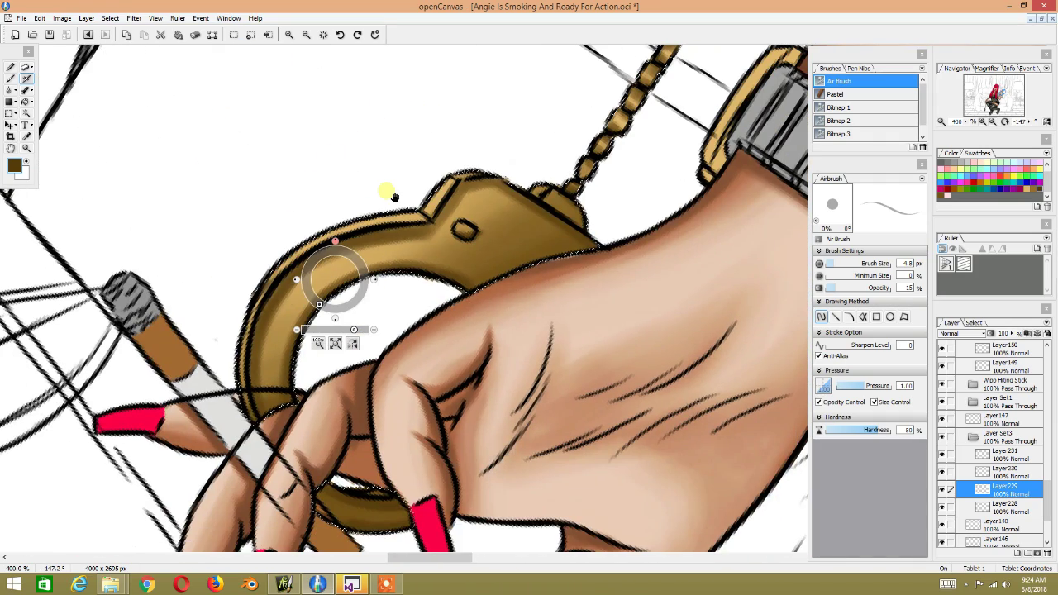
pyautogui.moveTo(277, 208)
pyautogui.mouseDown()
pyautogui.moveTo(425, 104)
pyautogui.moveTo(394, 134)
pyautogui.mouseUp()
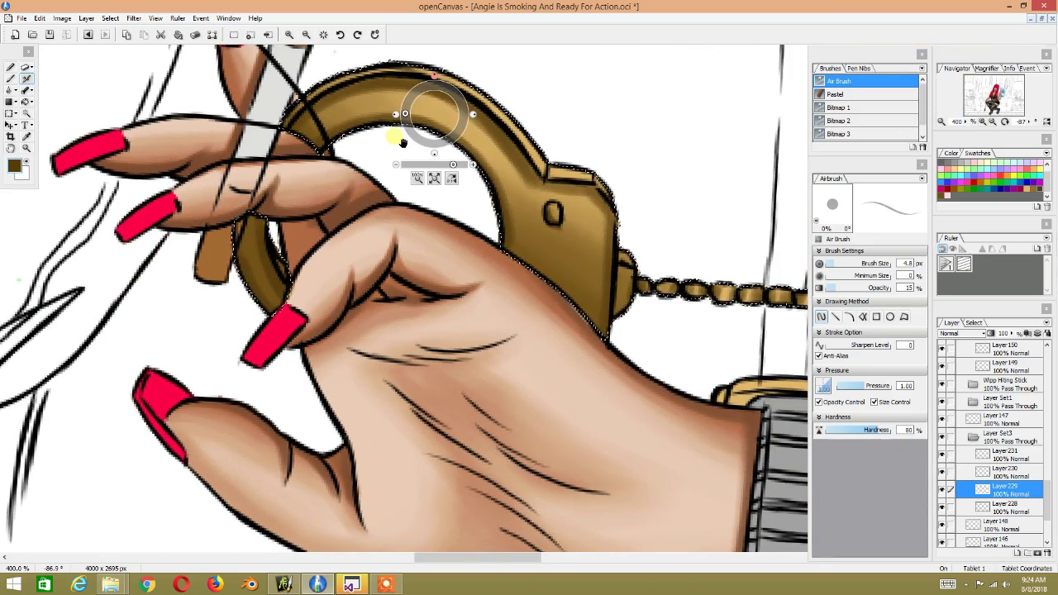
pyautogui.moveTo(372, 157)
pyautogui.mouseDown()
pyautogui.moveTo(260, 259)
pyautogui.moveTo(471, 125)
pyautogui.moveTo(325, 202)
pyautogui.moveTo(314, 193)
pyautogui.moveTo(413, 118)
pyautogui.moveTo(354, 184)
pyautogui.moveTo(371, 146)
pyautogui.mouseUp()
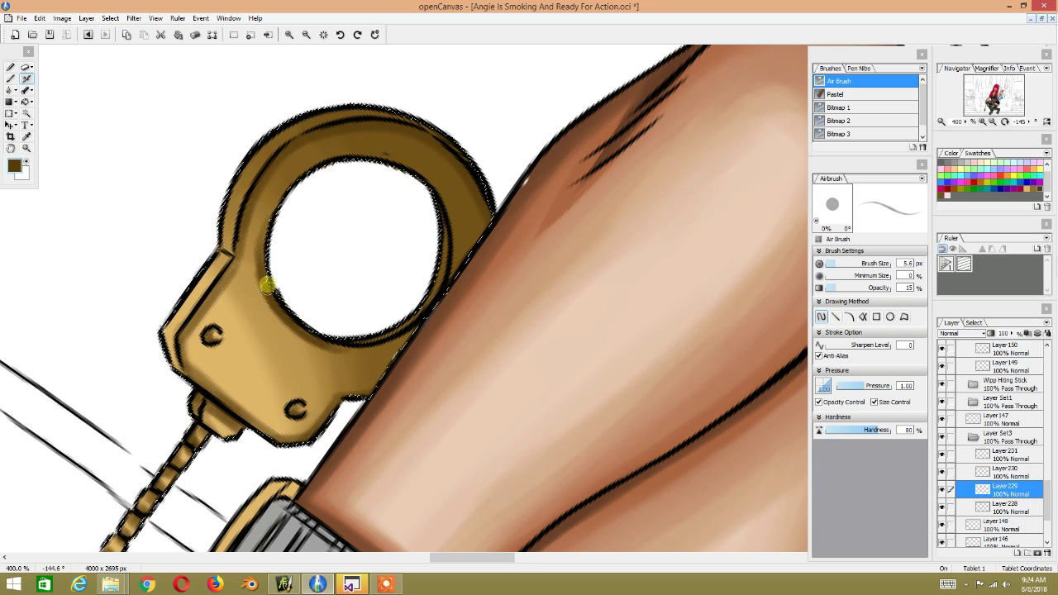
# Step: Rotate around the hand-held cuff to shade along its remaining edges
pyautogui.moveTo(261, 257)
pyautogui.mouseDown()
pyautogui.moveTo(286, 152)
pyautogui.moveTo(314, 480)
pyautogui.moveTo(328, 364)
pyautogui.mouseUp()
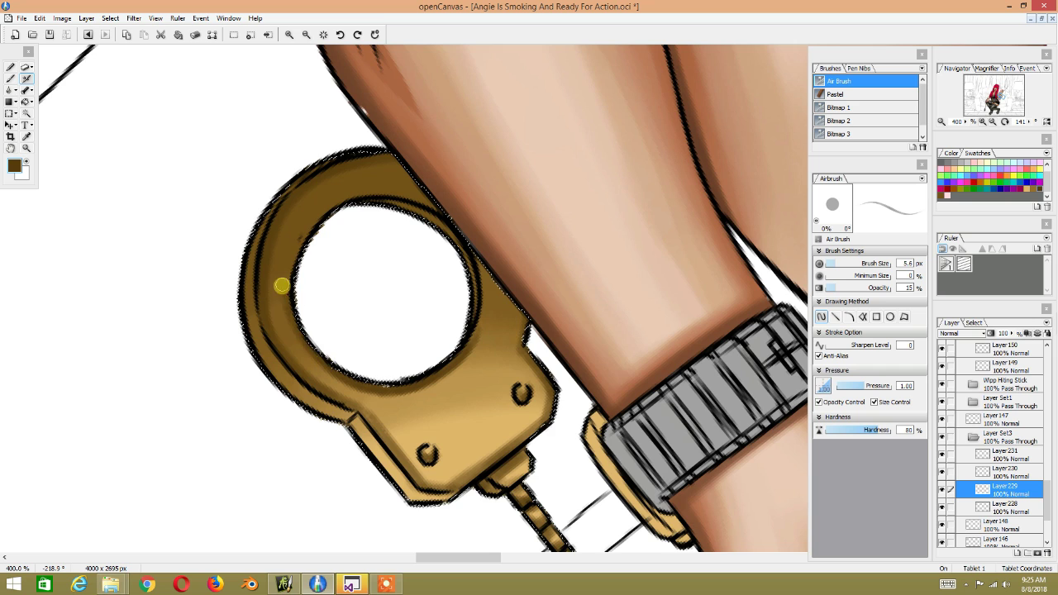
pyautogui.moveTo(316, 196); pyautogui.dragTo(307, 386)
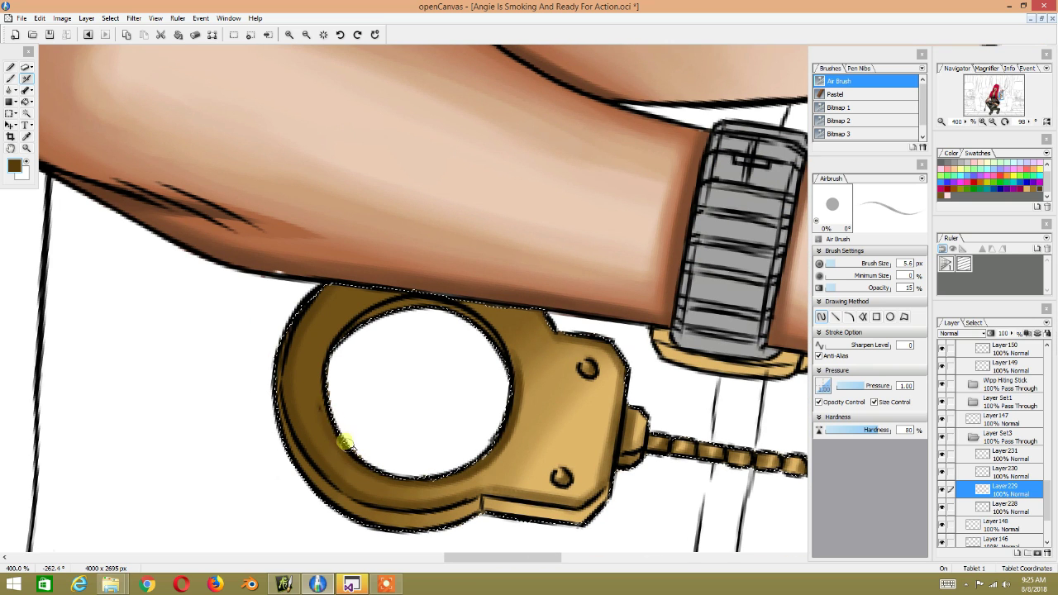
pyautogui.moveTo(324, 301); pyautogui.dragTo(377, 465)
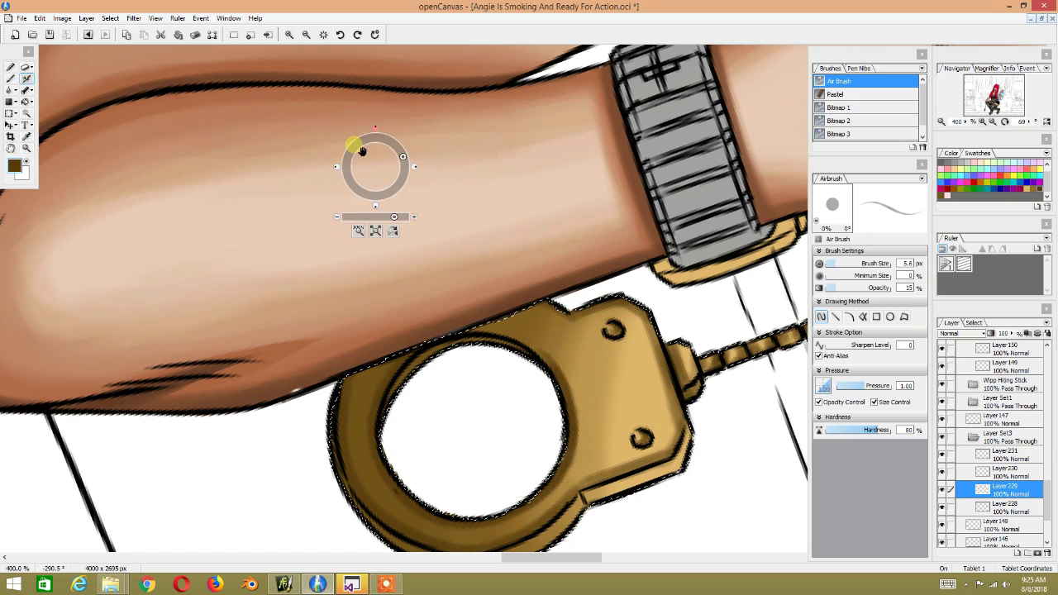
pyautogui.moveTo(355, 147); pyautogui.dragTo(363, 271)
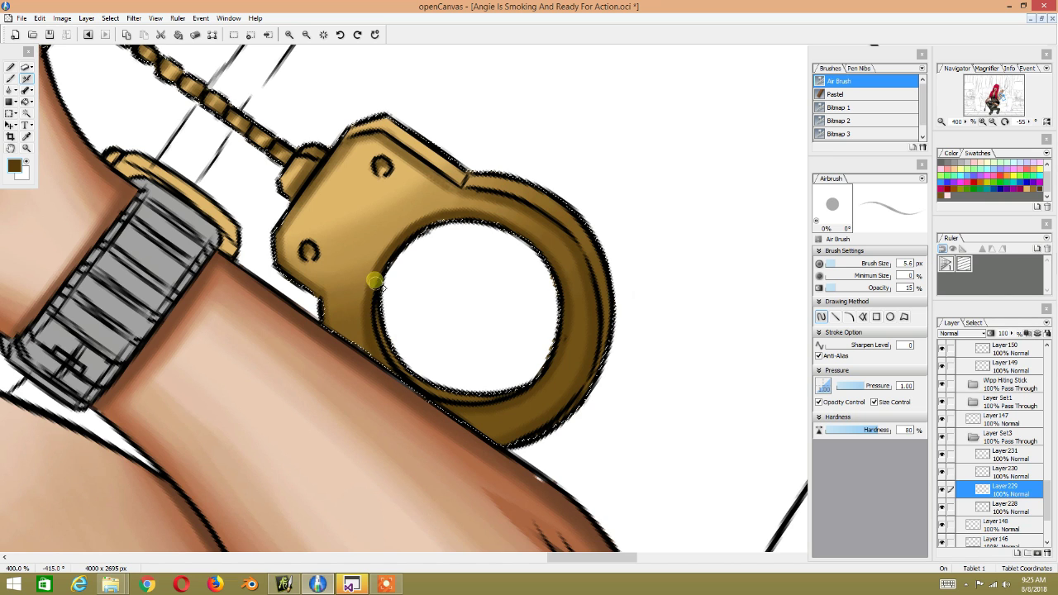
pyautogui.press('r')
pyautogui.press('r')
pyautogui.moveTo(367, 307)
pyautogui.mouseDown()
pyautogui.moveTo(433, 173)
pyautogui.moveTo(590, 182)
pyautogui.moveTo(488, 143)
pyautogui.moveTo(427, 156)
pyautogui.moveTo(410, 310)
pyautogui.mouseUp()
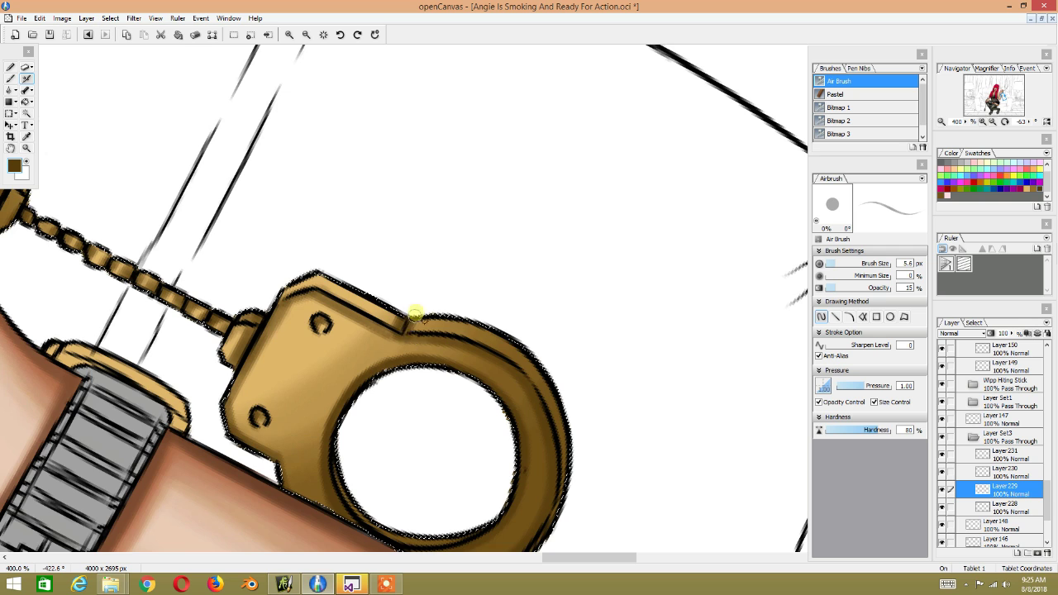
# Step: Reframe onto the other handcuff and chain, zooming to finish their shading
pyautogui.press('r')
pyautogui.moveTo(415, 314); pyautogui.dragTo(505, 362)
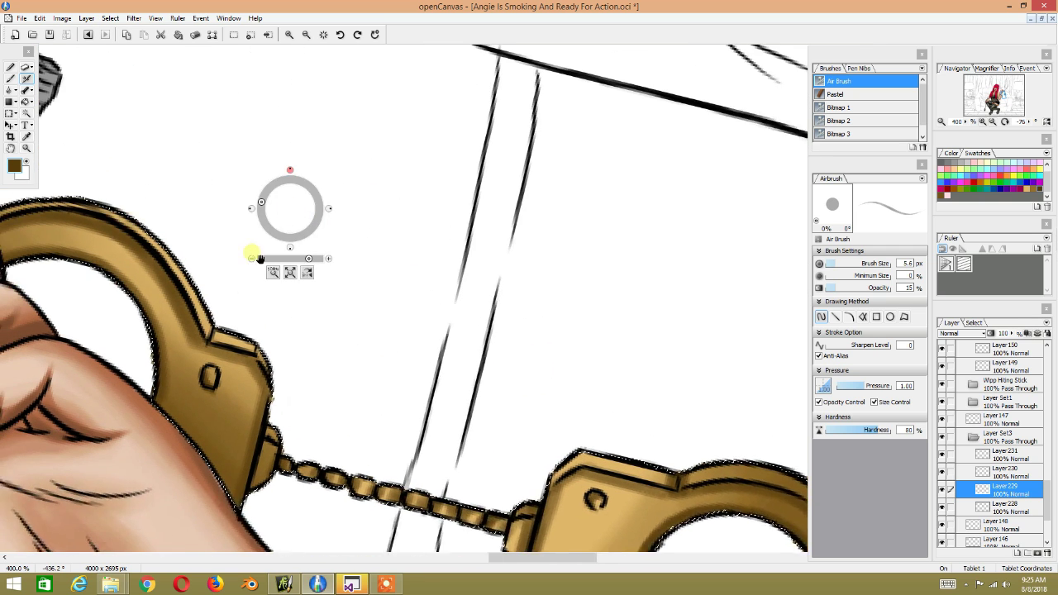
pyautogui.moveTo(395, 191); pyautogui.dragTo(257, 363)
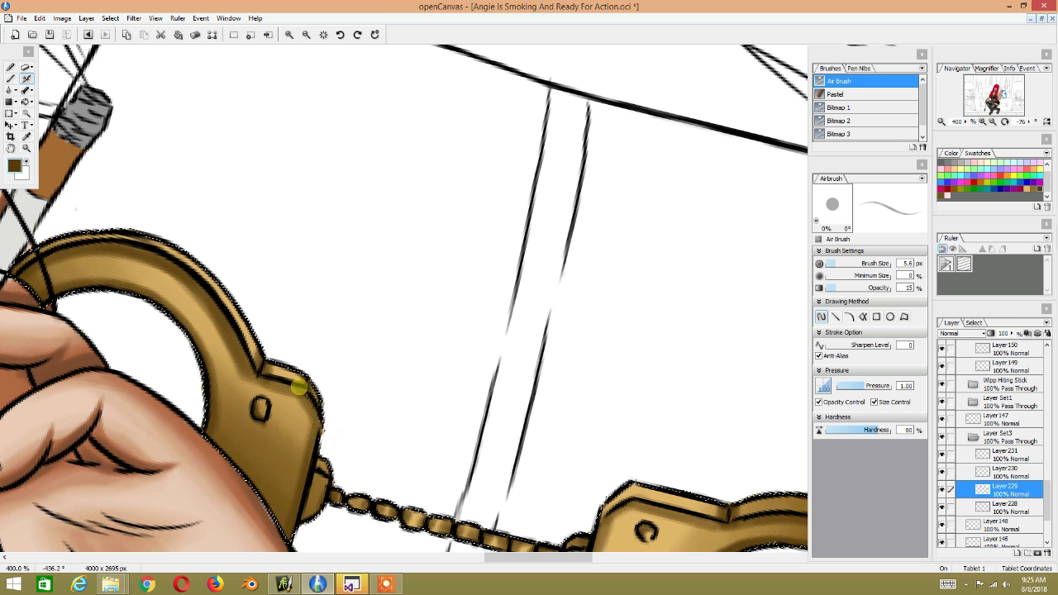
pyautogui.scroll(-3, 337, 324)
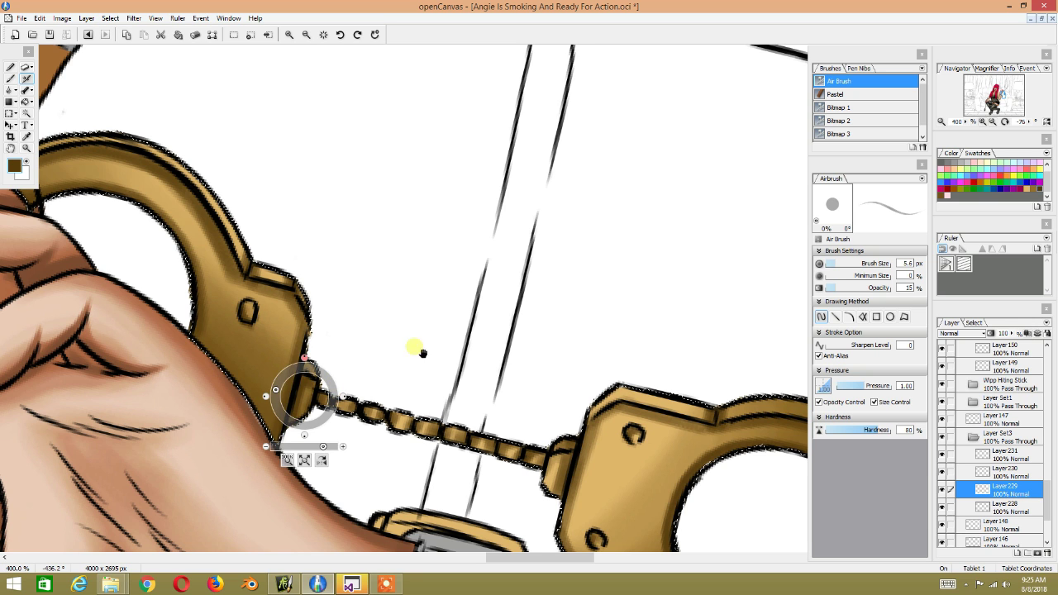
pyautogui.scroll(-3, 388, 298)
pyautogui.scroll(-1, 468, 222)
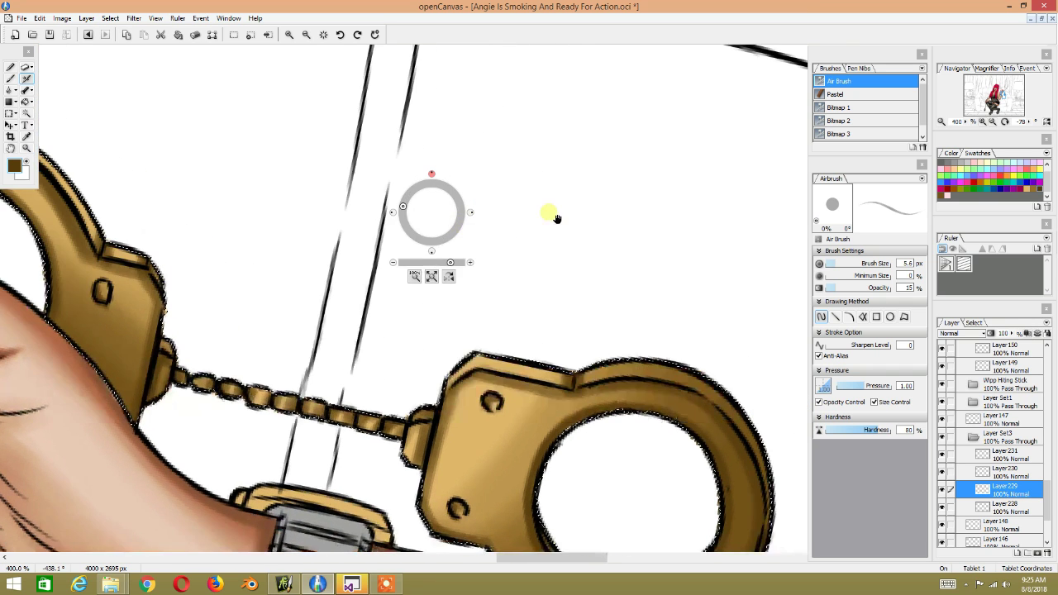
pyautogui.scroll(1, 430, 199)
pyautogui.scroll(-2, 441, 181)
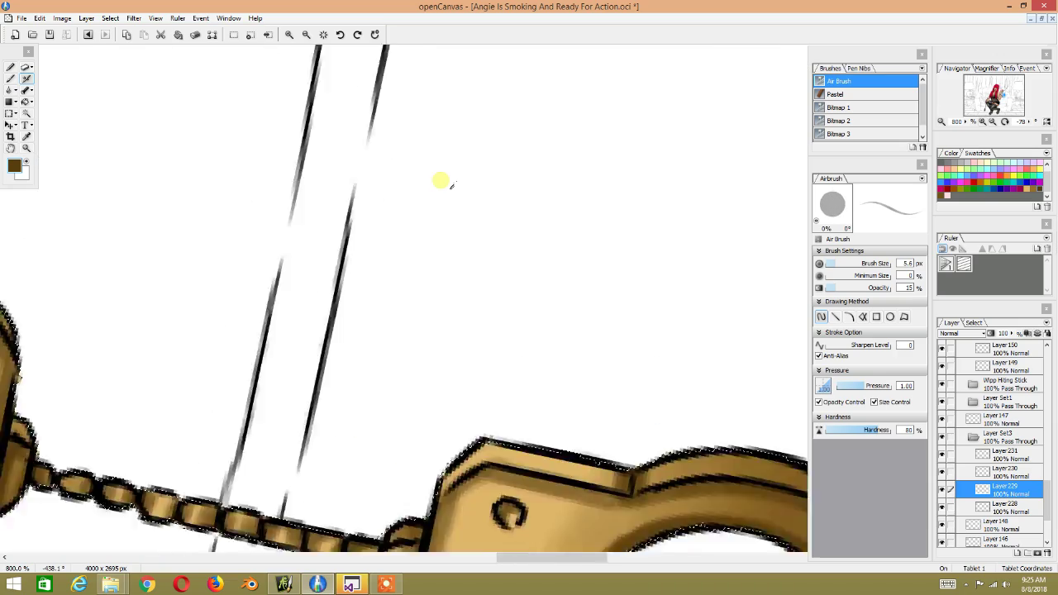
pyautogui.scroll(-3, 439, 179)
pyautogui.scroll(1, 345, 196)
pyautogui.scroll(1, 107, 130)
pyautogui.scroll(1, 138, 128)
pyautogui.moveTo(146, 131); pyautogui.dragTo(145, 146)
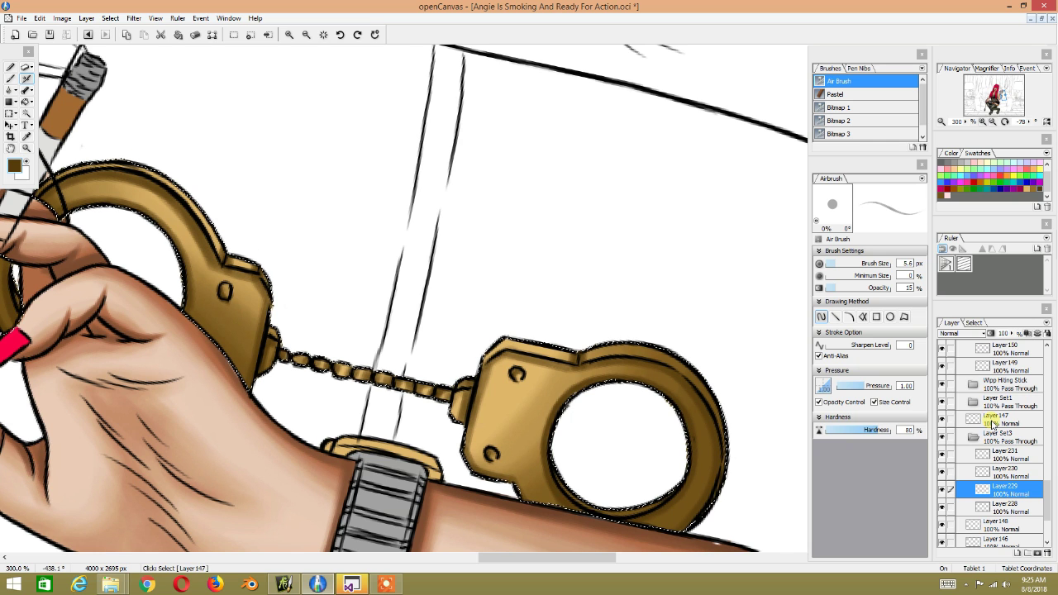
# Step: Set Layer 230's blend mode to Multiply
pyautogui.click(1001, 470)
pyautogui.click(981, 333)
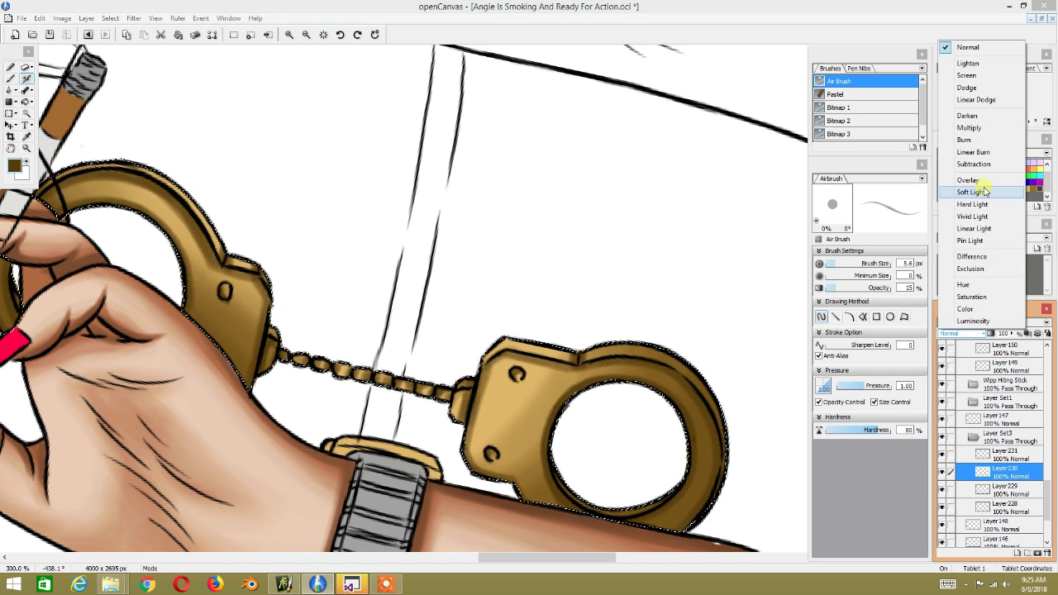
pyautogui.click(969, 128)
# Step: Zoom and rotate onto the handcuff and airbrush soft brown shading along its left edge
pyautogui.moveTo(473, 268)
pyautogui.mouseDown()
pyautogui.moveTo(444, 229)
pyautogui.moveTo(353, 212)
pyautogui.mouseUp()
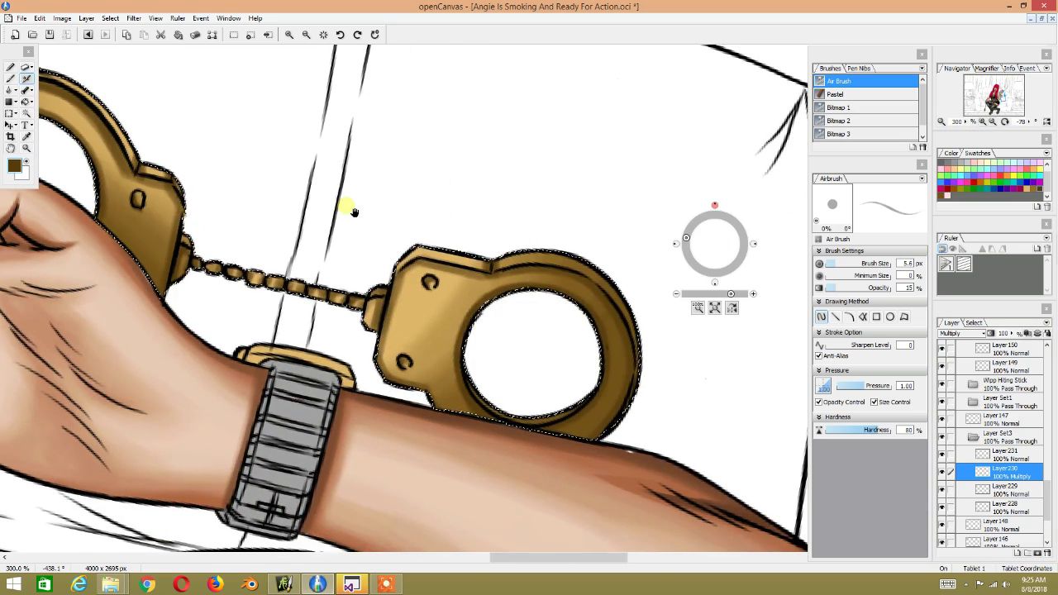
pyautogui.moveTo(419, 53)
pyautogui.mouseDown()
pyautogui.moveTo(373, 307)
pyautogui.moveTo(524, 135)
pyautogui.moveTo(397, 205)
pyautogui.moveTo(423, 196)
pyautogui.mouseUp()
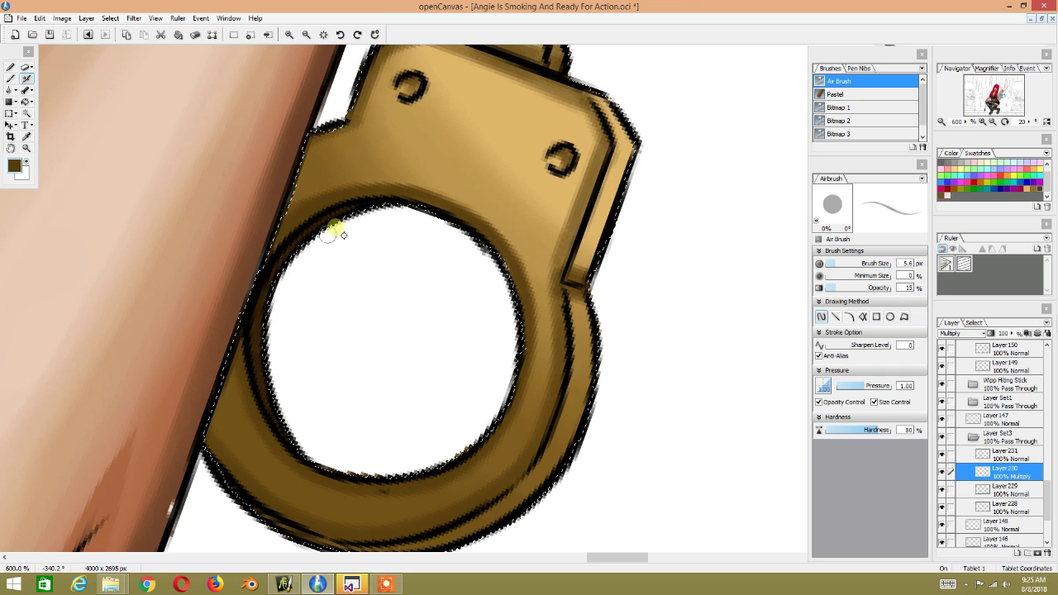
pyautogui.moveTo(437, 185)
pyautogui.mouseDown()
pyautogui.moveTo(397, 184)
pyautogui.moveTo(314, 240)
pyautogui.mouseUp()
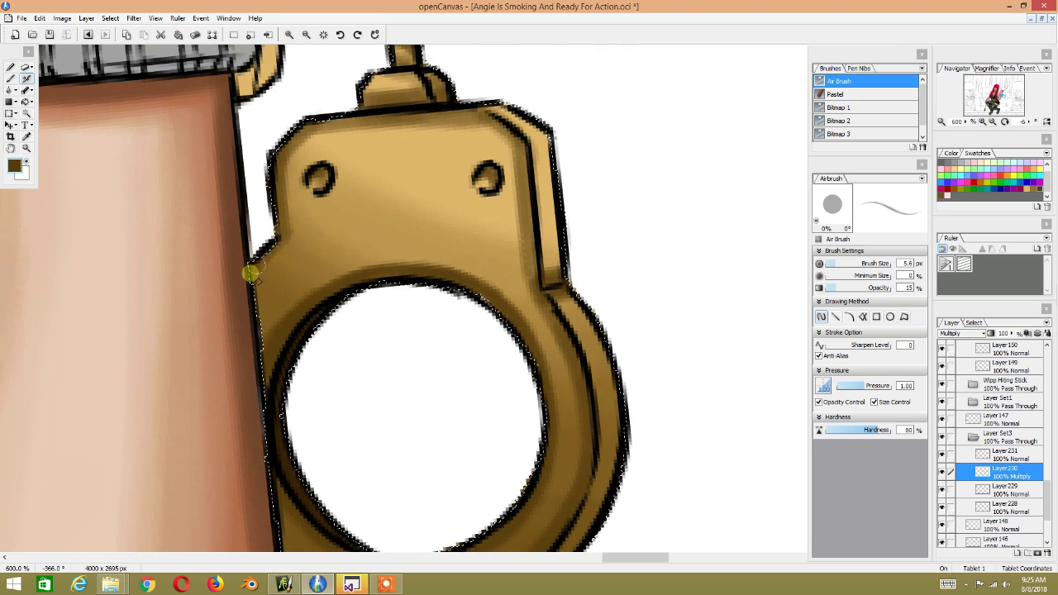
pyautogui.moveTo(281, 165)
pyautogui.mouseDown()
pyautogui.moveTo(229, 240)
pyautogui.moveTo(302, 444)
pyautogui.mouseUp()
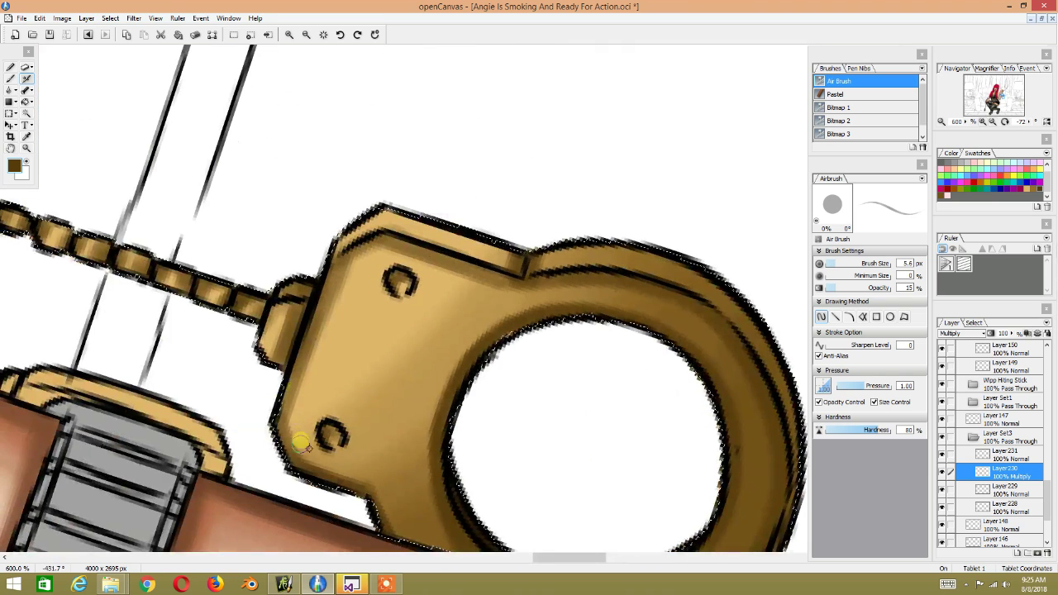
pyautogui.moveTo(349, 237)
pyautogui.mouseDown()
pyautogui.moveTo(283, 248)
pyautogui.moveTo(428, 333)
pyautogui.moveTo(324, 322)
pyautogui.mouseUp()
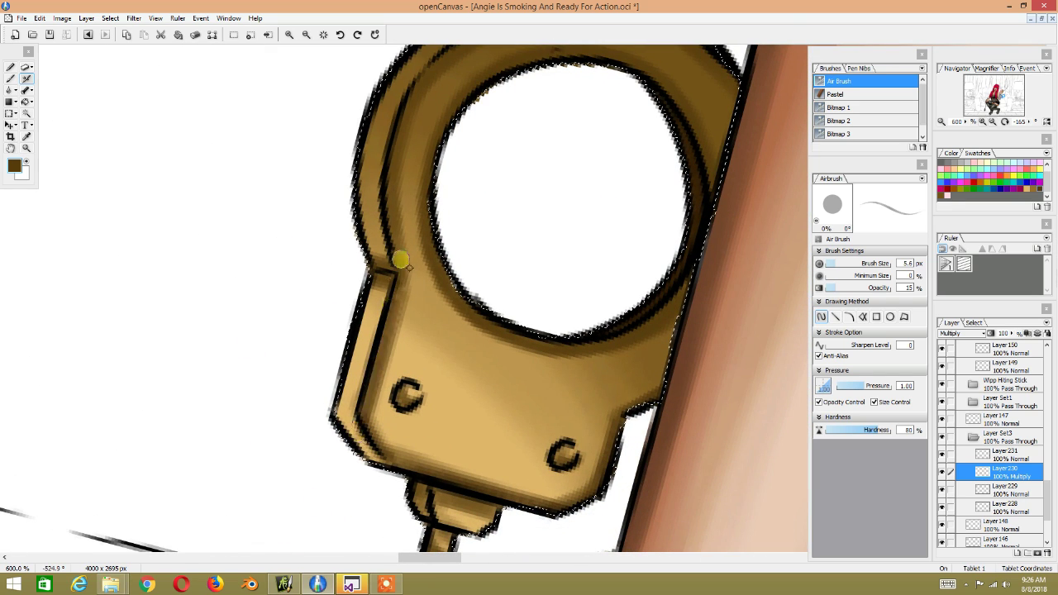
pyautogui.moveTo(402, 259); pyautogui.dragTo(389, 234)
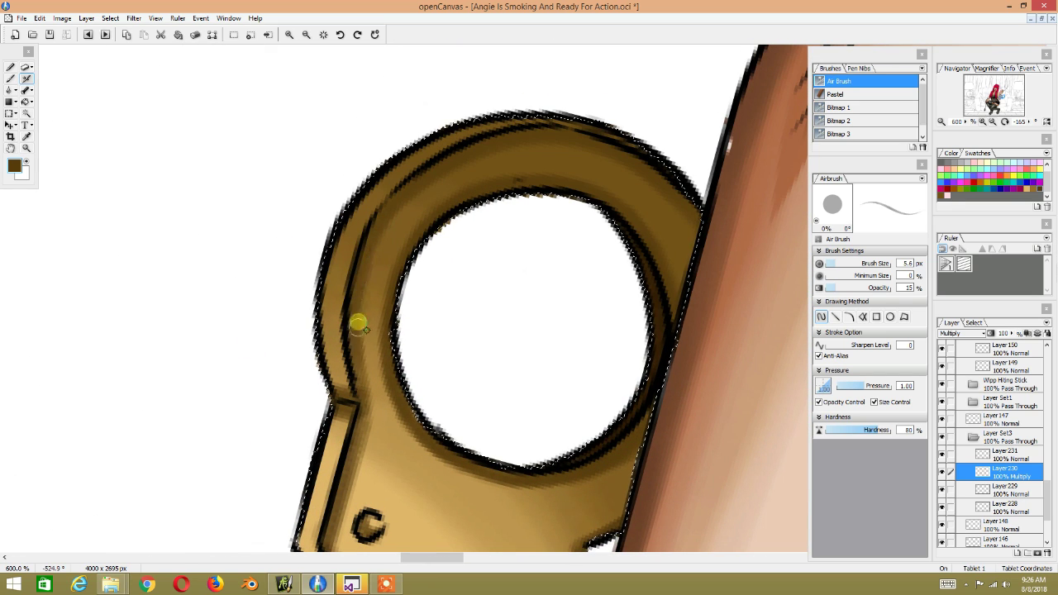
pyautogui.moveTo(499, 107)
pyautogui.mouseDown()
pyautogui.moveTo(293, 425)
pyautogui.moveTo(394, 390)
pyautogui.mouseUp()
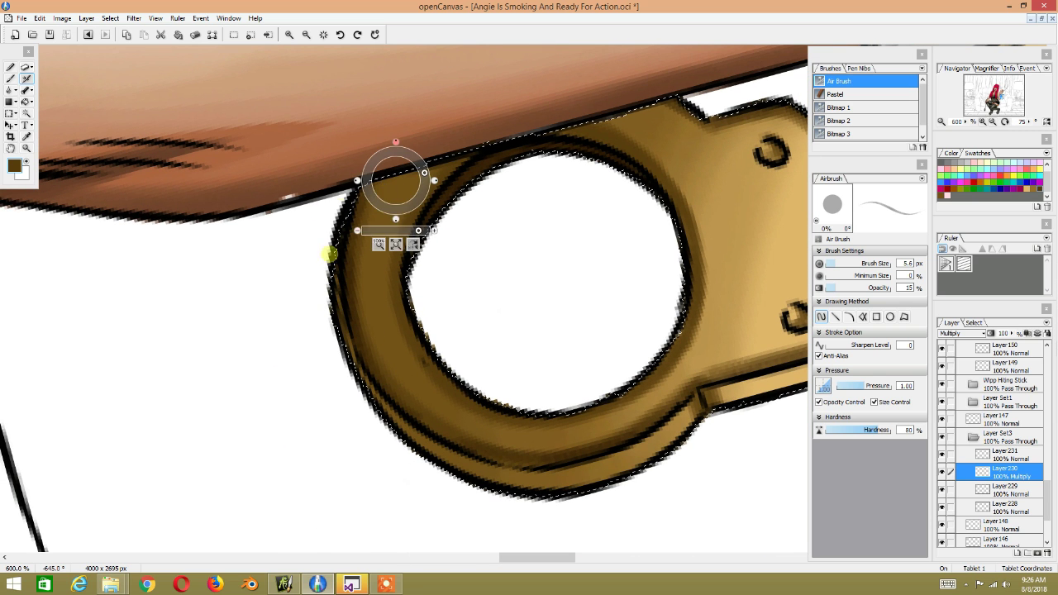
pyautogui.moveTo(342, 207)
pyautogui.mouseDown()
pyautogui.moveTo(300, 371)
pyautogui.moveTo(350, 300)
pyautogui.mouseUp()
pyautogui.moveTo(496, 149)
pyautogui.mouseDown()
pyautogui.moveTo(489, 262)
pyautogui.moveTo(413, 210)
pyautogui.moveTo(469, 311)
pyautogui.moveTo(397, 232)
pyautogui.moveTo(432, 208)
pyautogui.moveTo(506, 364)
pyautogui.mouseUp()
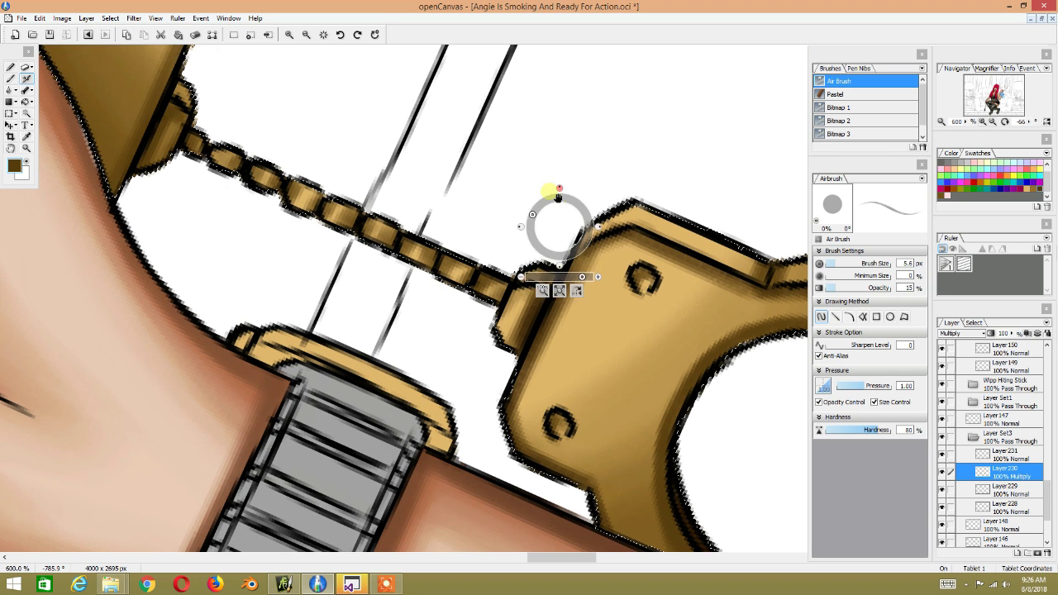
pyautogui.moveTo(549, 236)
pyautogui.mouseDown()
pyautogui.moveTo(598, 129)
pyautogui.moveTo(489, 255)
pyautogui.mouseUp()
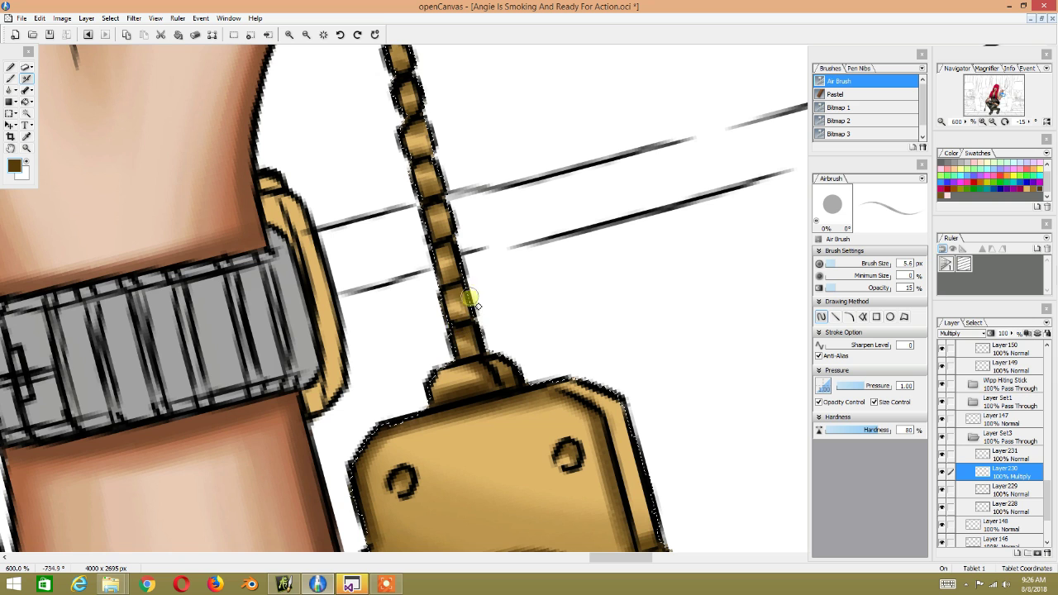
pyautogui.moveTo(453, 271); pyautogui.dragTo(424, 329)
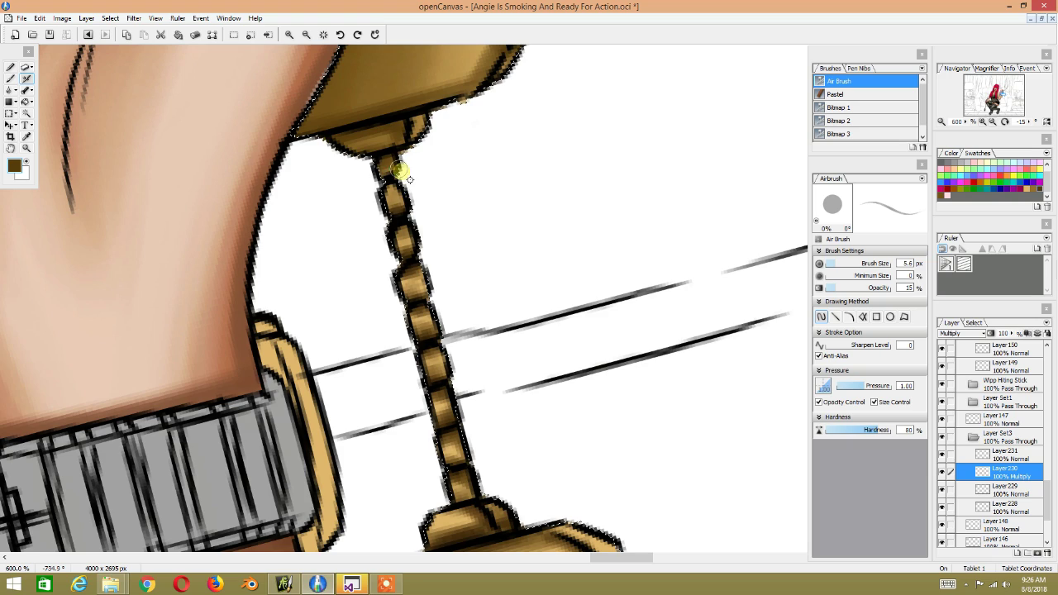
pyautogui.moveTo(397, 169)
pyautogui.mouseDown()
pyautogui.moveTo(422, 387)
pyautogui.moveTo(636, 515)
pyautogui.moveTo(673, 237)
pyautogui.moveTo(300, 444)
pyautogui.moveTo(293, 264)
pyautogui.moveTo(278, 198)
pyautogui.moveTo(386, 146)
pyautogui.mouseUp()
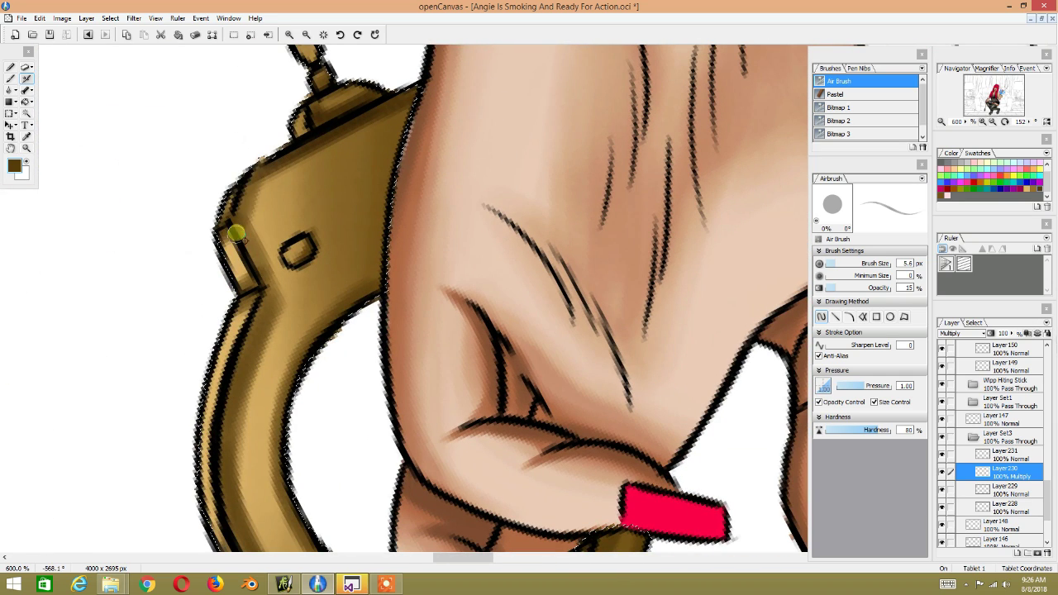
pyautogui.scroll(-4, 270, 291)
pyautogui.scroll(-1, 282, 347)
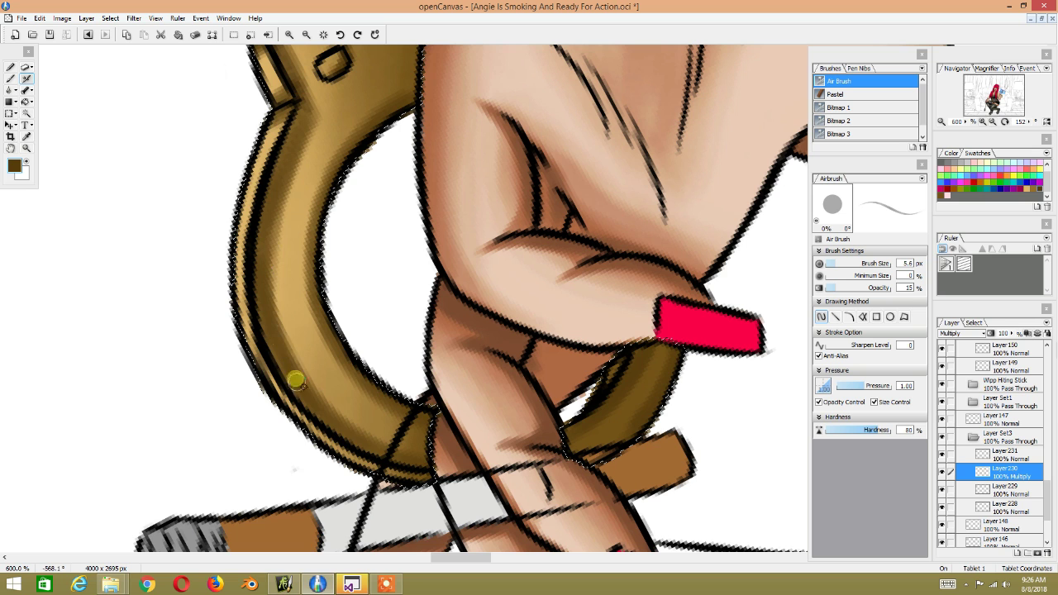
pyautogui.moveTo(429, 464)
pyautogui.mouseDown()
pyautogui.moveTo(307, 402)
pyautogui.moveTo(265, 236)
pyautogui.moveTo(296, 117)
pyautogui.moveTo(229, 363)
pyautogui.mouseUp()
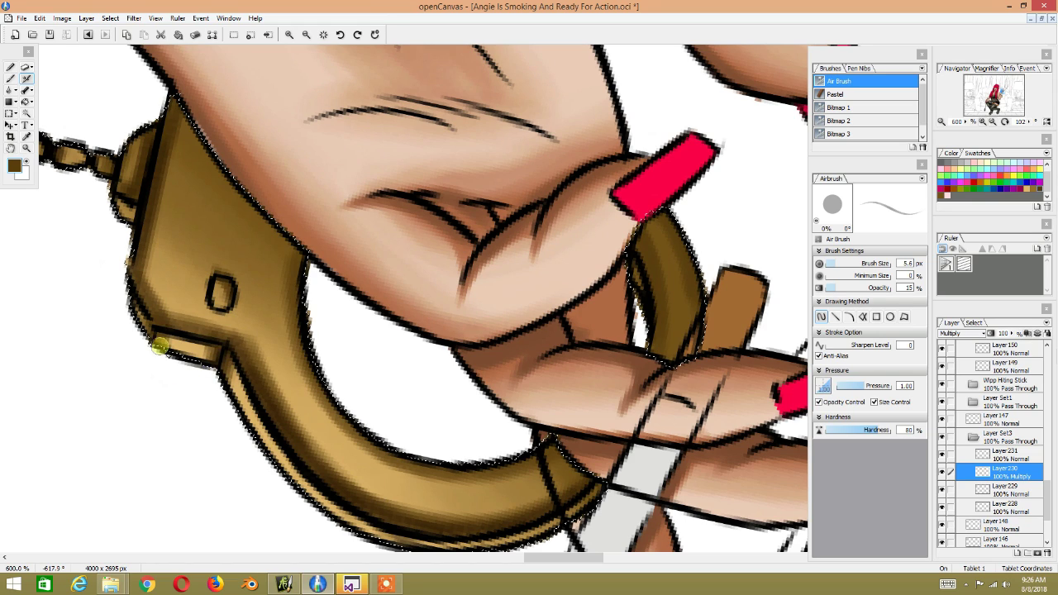
# Step: Rotate around the cuff and darken its outer edge and inner ring with brown airbrush
pyautogui.scroll(2, 161, 344)
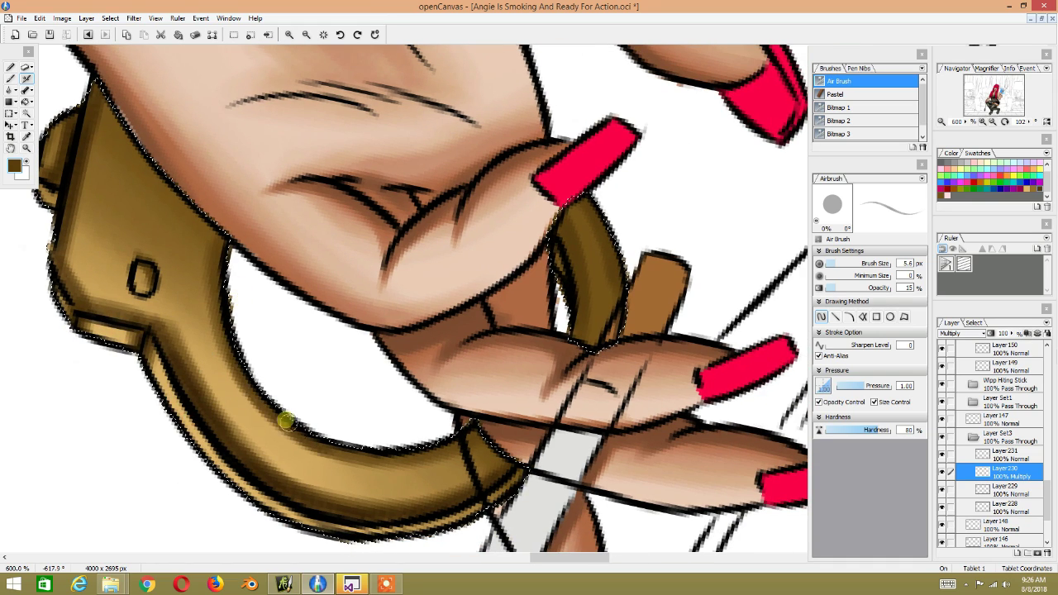
pyautogui.moveTo(236, 189)
pyautogui.mouseDown()
pyautogui.moveTo(201, 385)
pyautogui.moveTo(650, 366)
pyautogui.moveTo(383, 327)
pyautogui.mouseUp()
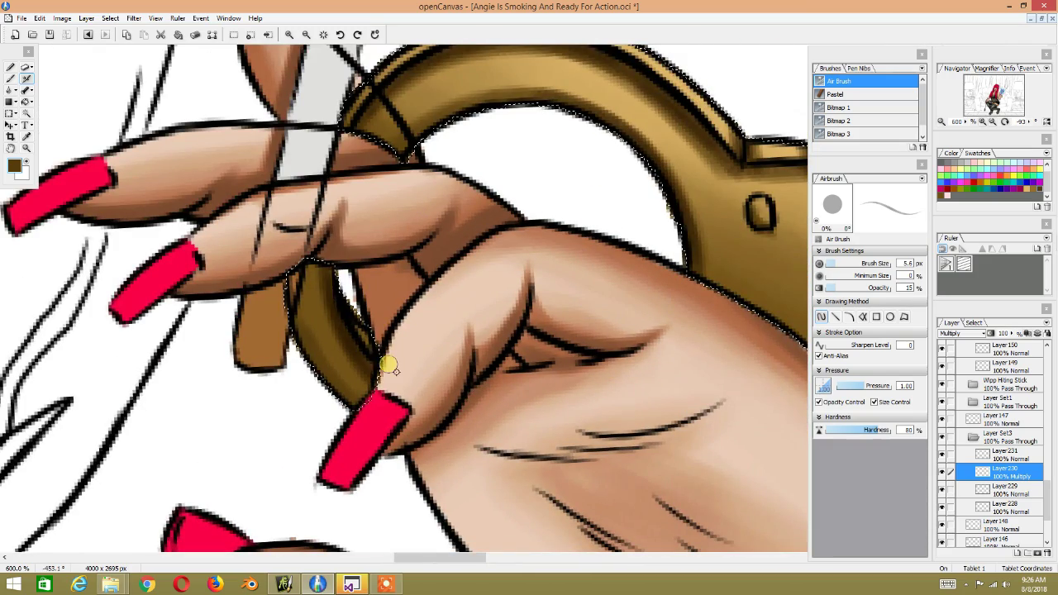
pyautogui.moveTo(333, 252)
pyautogui.mouseDown()
pyautogui.moveTo(307, 201)
pyautogui.moveTo(348, 350)
pyautogui.mouseUp()
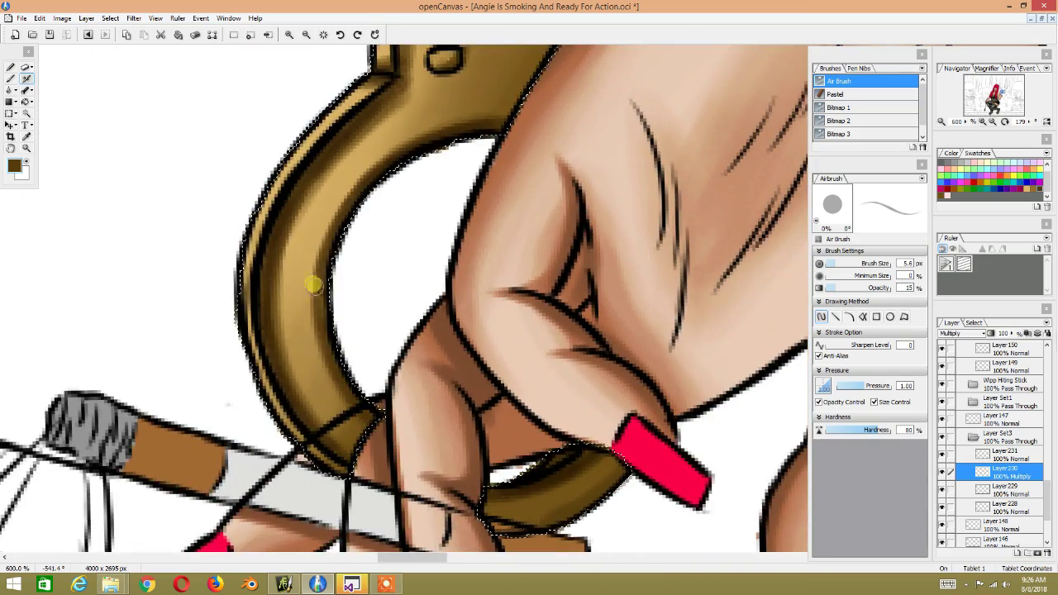
pyautogui.moveTo(373, 236)
pyautogui.mouseDown()
pyautogui.moveTo(484, 166)
pyautogui.moveTo(444, 206)
pyautogui.mouseUp()
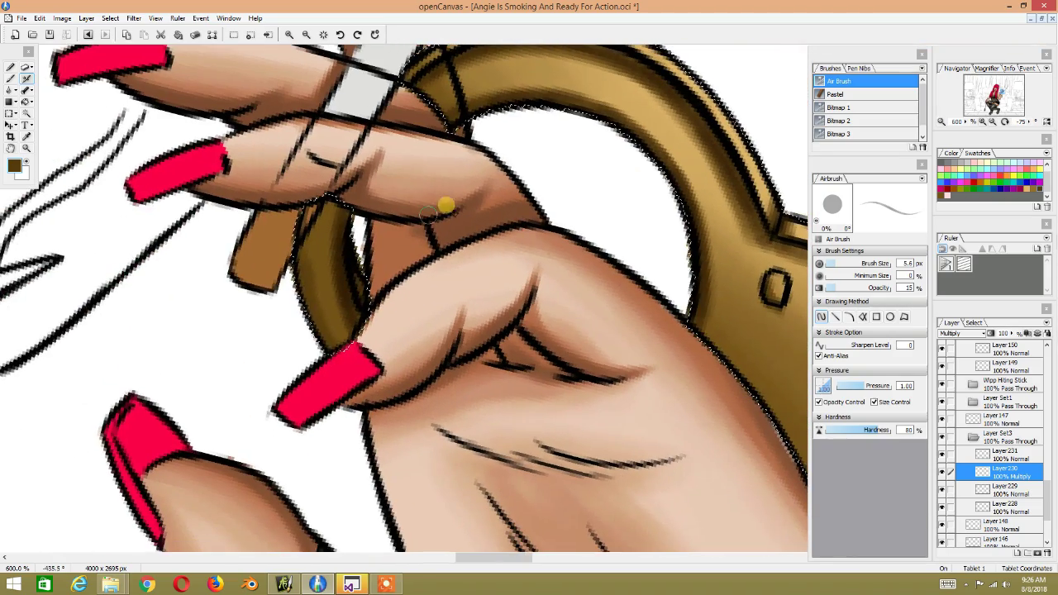
pyautogui.click(296, 202)
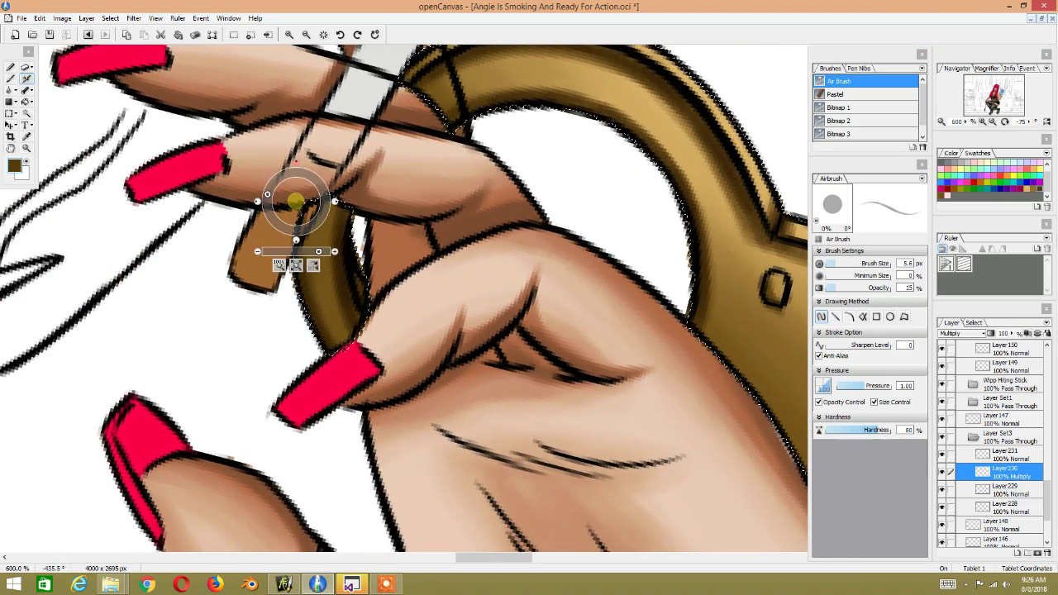
pyautogui.click(296, 202)
pyautogui.moveTo(466, 171)
pyautogui.mouseDown()
pyautogui.moveTo(380, 281)
pyautogui.moveTo(299, 211)
pyautogui.mouseUp()
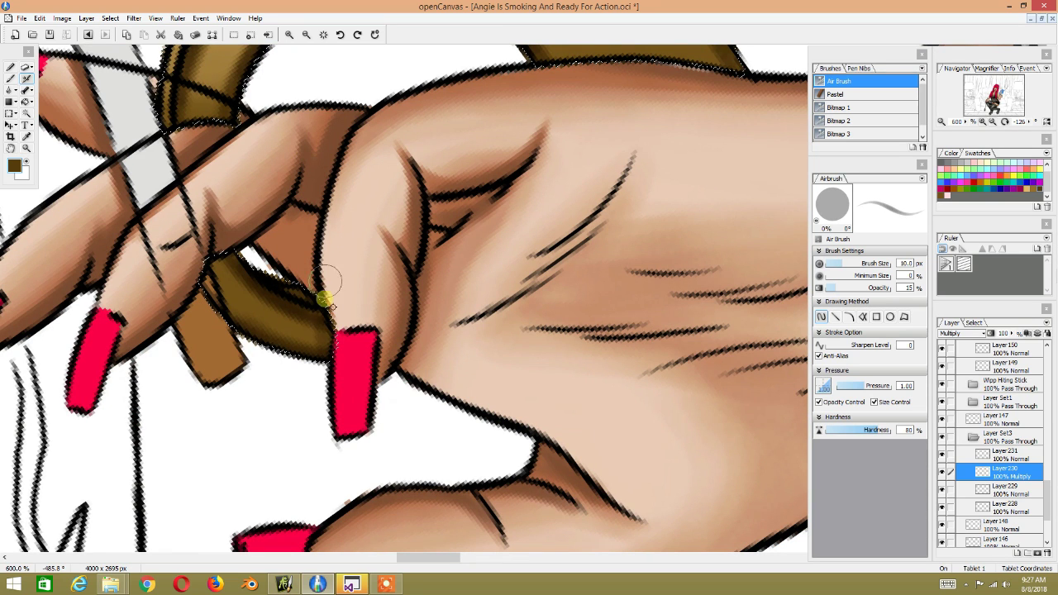
pyautogui.moveTo(336, 345)
pyautogui.mouseDown()
pyautogui.moveTo(338, 208)
pyautogui.moveTo(224, 378)
pyautogui.moveTo(367, 141)
pyautogui.moveTo(378, 281)
pyautogui.mouseUp()
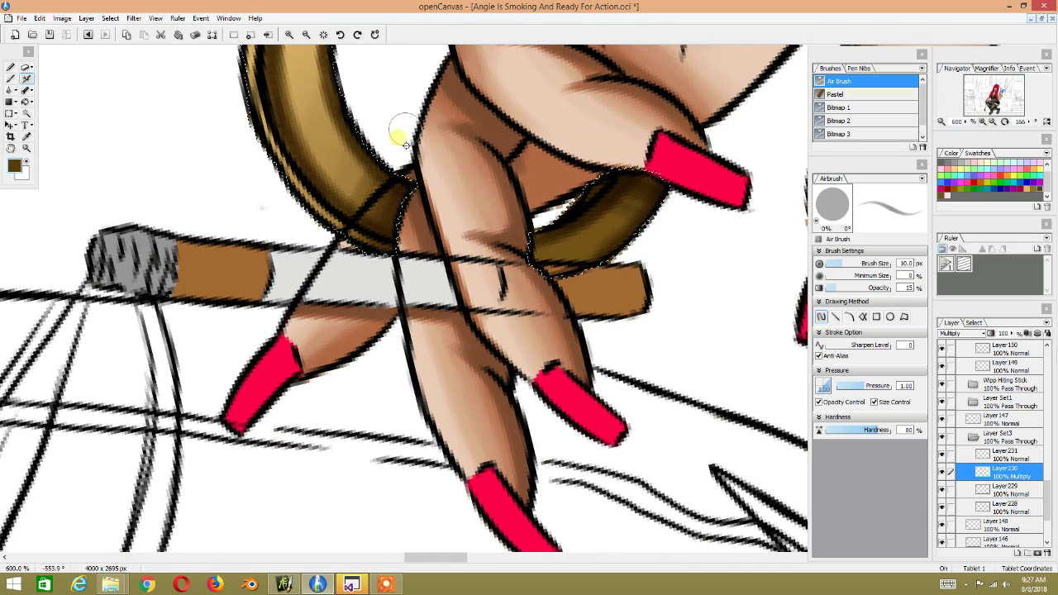
pyautogui.moveTo(472, 103)
pyautogui.mouseDown()
pyautogui.moveTo(354, 279)
pyautogui.moveTo(347, 265)
pyautogui.mouseUp()
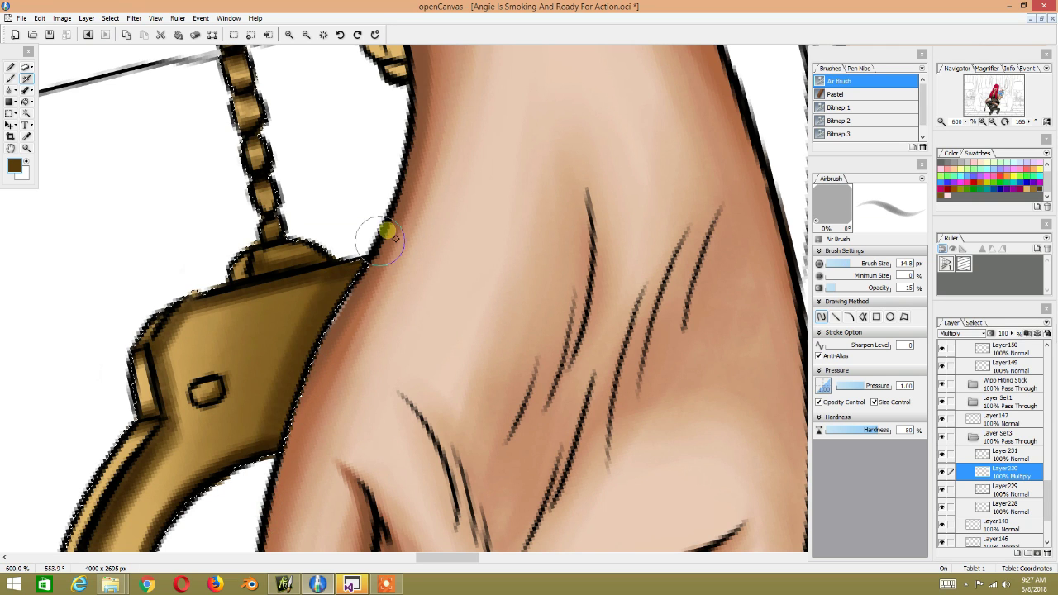
pyautogui.moveTo(339, 331)
pyautogui.mouseDown()
pyautogui.moveTo(456, 111)
pyautogui.moveTo(416, 198)
pyautogui.moveTo(508, 107)
pyautogui.moveTo(340, 277)
pyautogui.mouseUp()
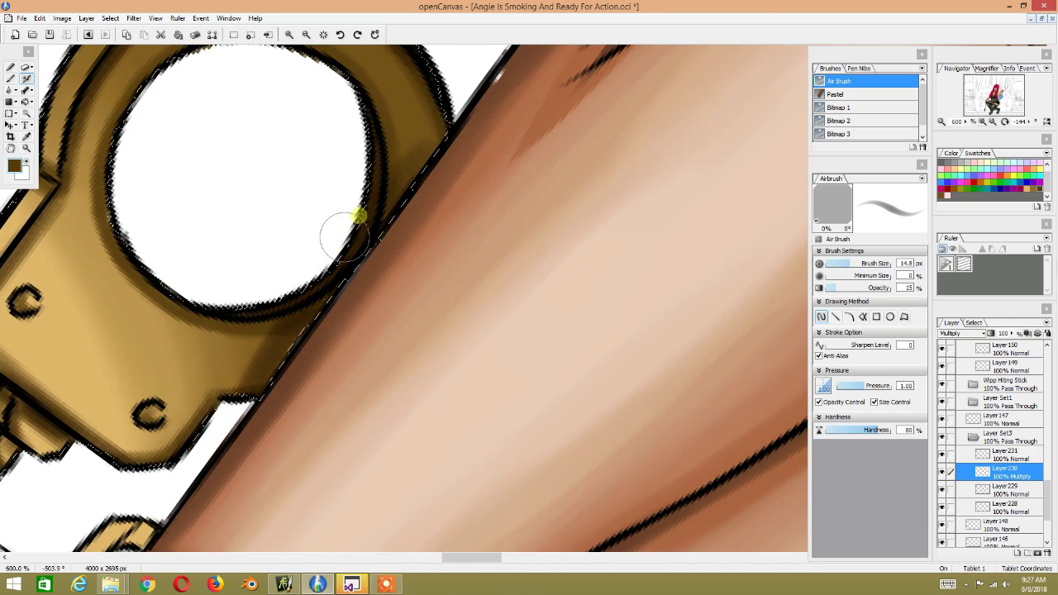
pyautogui.moveTo(358, 217)
pyautogui.mouseDown()
pyautogui.moveTo(354, 177)
pyautogui.moveTo(315, 284)
pyautogui.mouseUp()
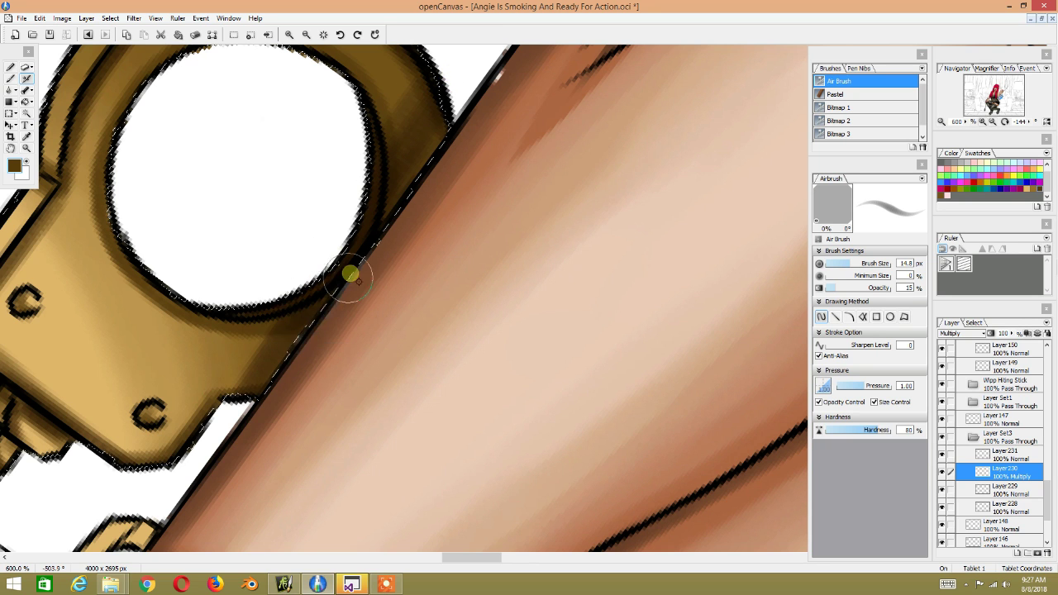
pyautogui.moveTo(355, 229)
pyautogui.mouseDown()
pyautogui.moveTo(633, 144)
pyautogui.moveTo(631, 289)
pyautogui.moveTo(311, 250)
pyautogui.mouseUp()
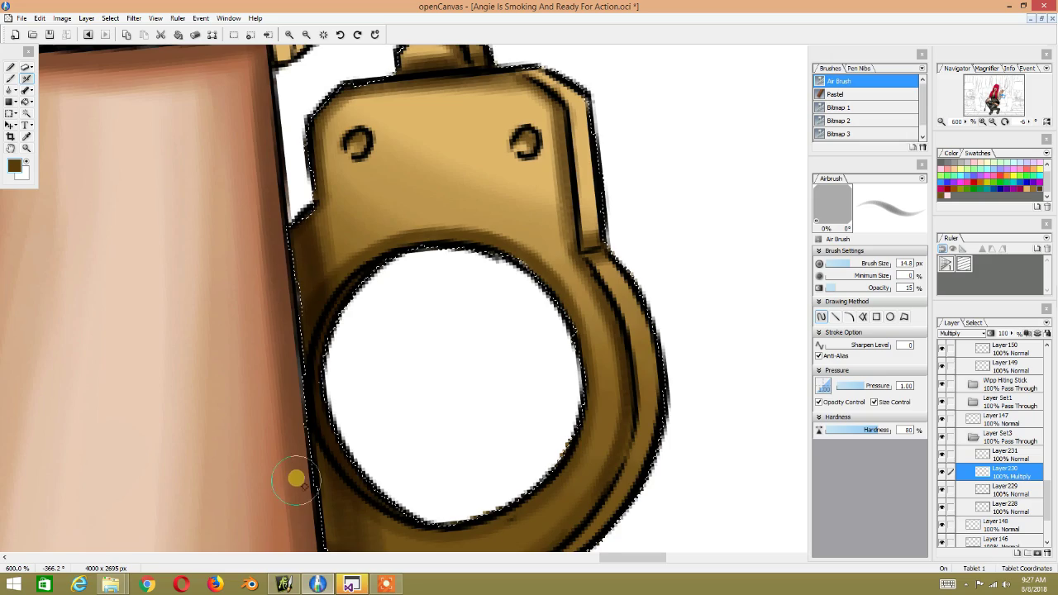
# Step: Adjust the view around the fingers and cuff, and shrink the airbrush to 11.8 px
pyautogui.scroll(2, 418, 362)
pyautogui.scroll(-5, 418, 361)
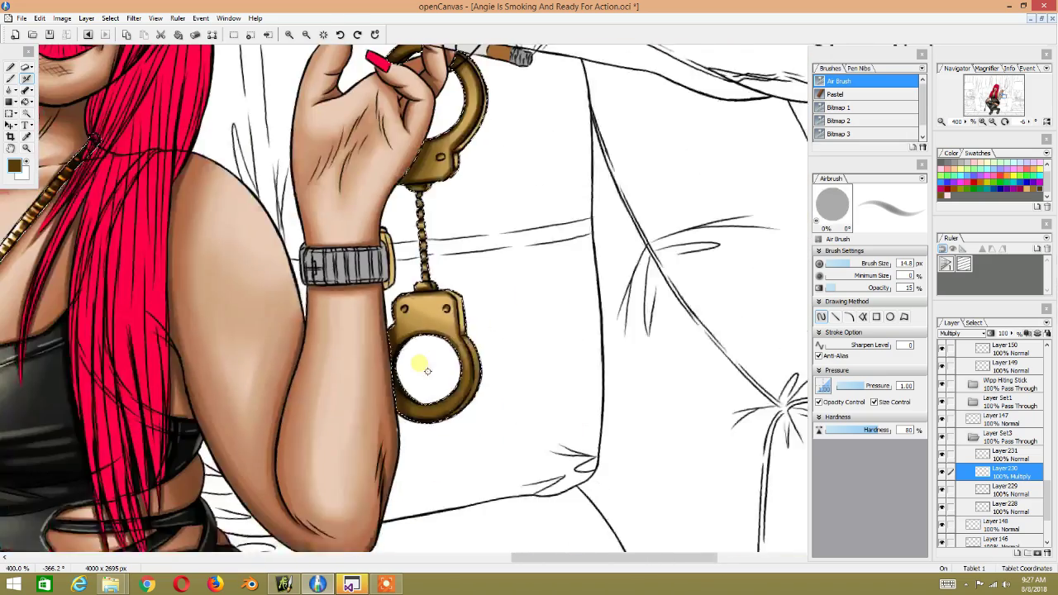
pyautogui.moveTo(388, 327)
pyautogui.mouseDown()
pyautogui.moveTo(354, 303)
pyautogui.moveTo(376, 287)
pyautogui.mouseUp()
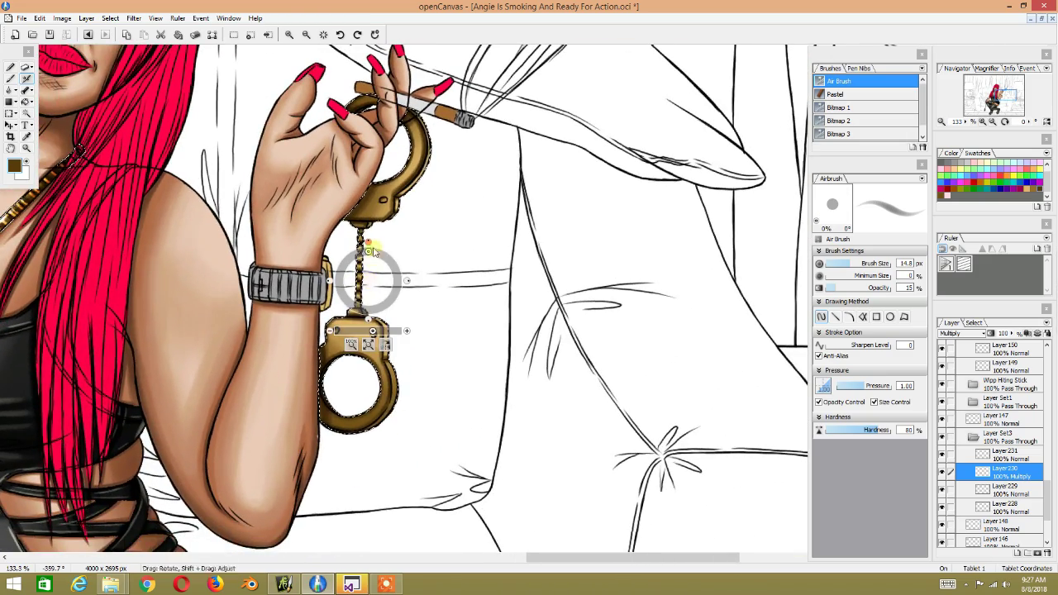
pyautogui.scroll(1, 372, 252)
pyautogui.scroll(1, 372, 252)
pyautogui.scroll(1, 372, 252)
pyautogui.moveTo(339, 277)
pyautogui.mouseDown()
pyautogui.moveTo(343, 207)
pyautogui.moveTo(306, 259)
pyautogui.mouseUp()
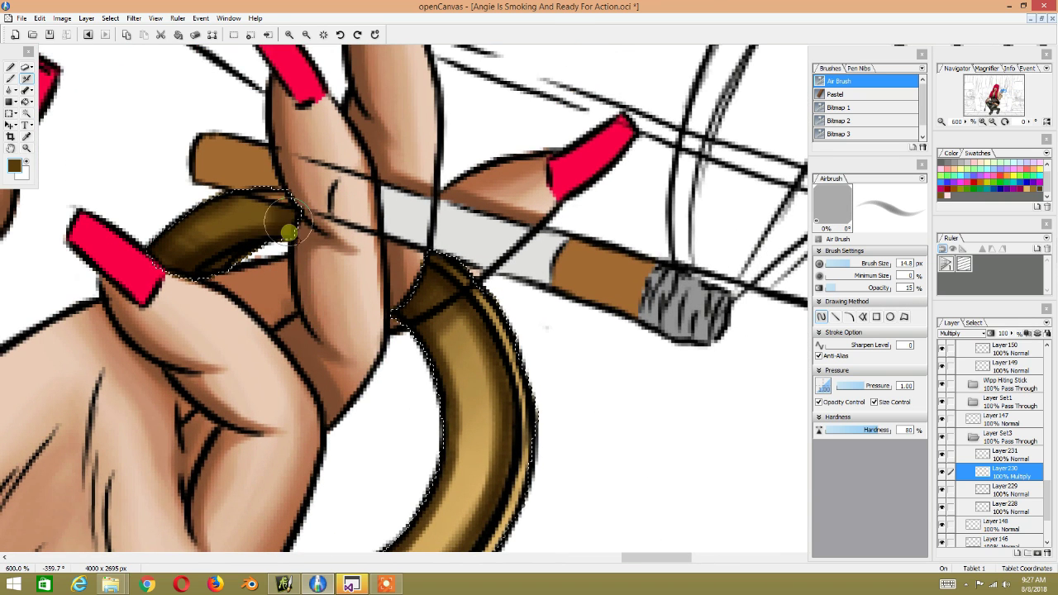
pyautogui.press('[')
pyautogui.press('[')
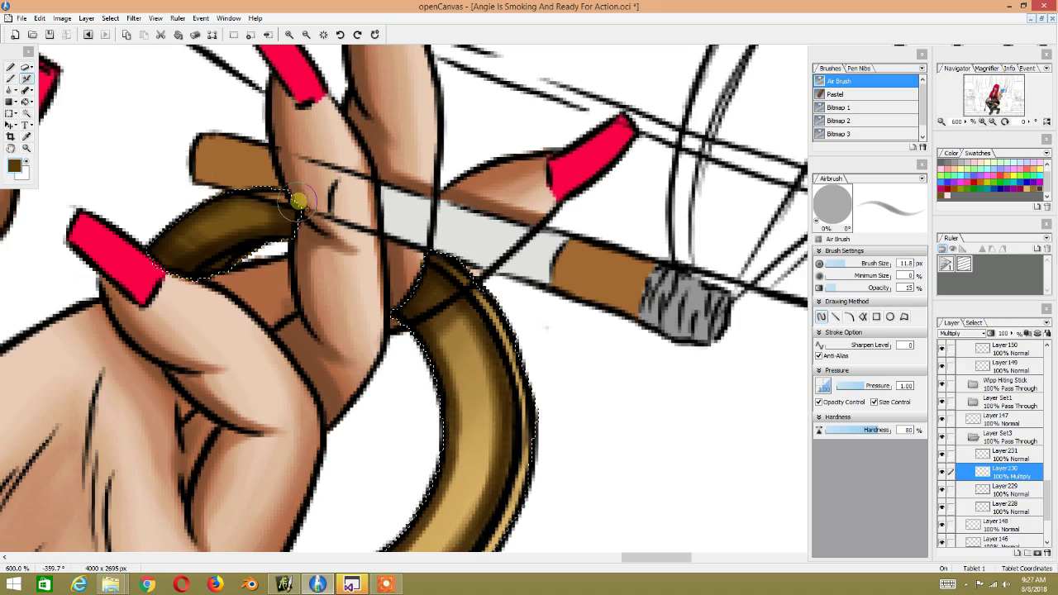
# Step: Reset the canvas rotation to upright and reposition the view around the handcuffs
pyautogui.scroll(1, 202, 172)
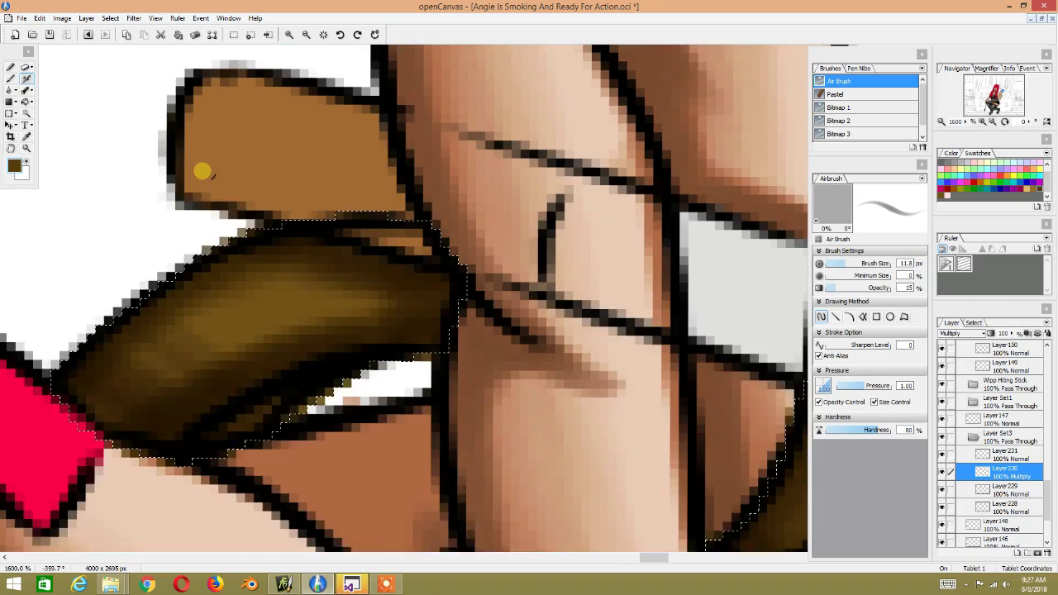
pyautogui.scroll(-2, 206, 170)
pyautogui.scroll(-2, 223, 215)
pyautogui.scroll(-1, 246, 260)
pyautogui.moveTo(247, 261); pyautogui.dragTo(313, 162)
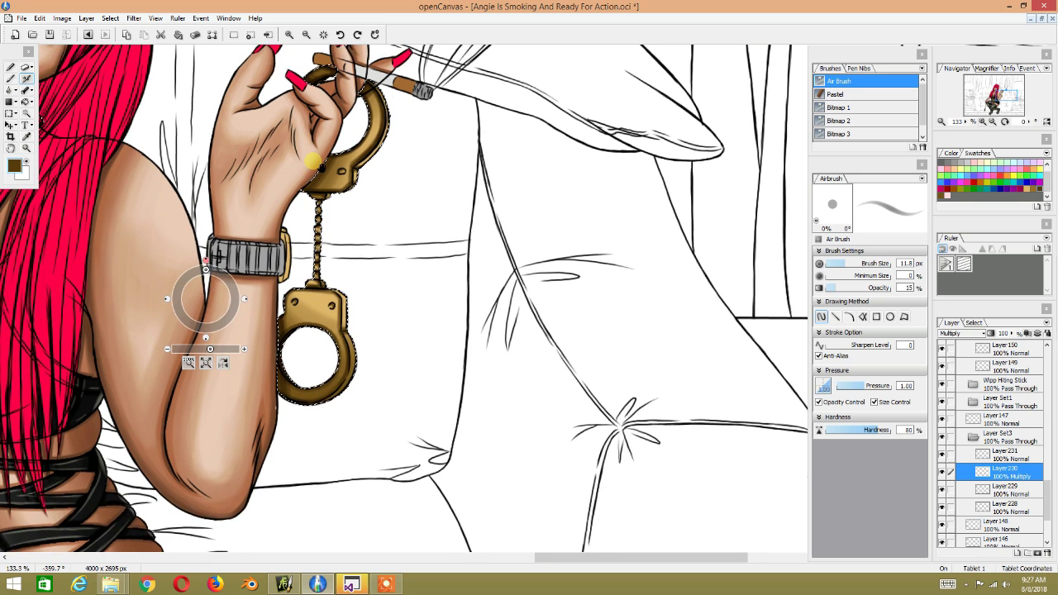
pyautogui.scroll(1, 206, 299)
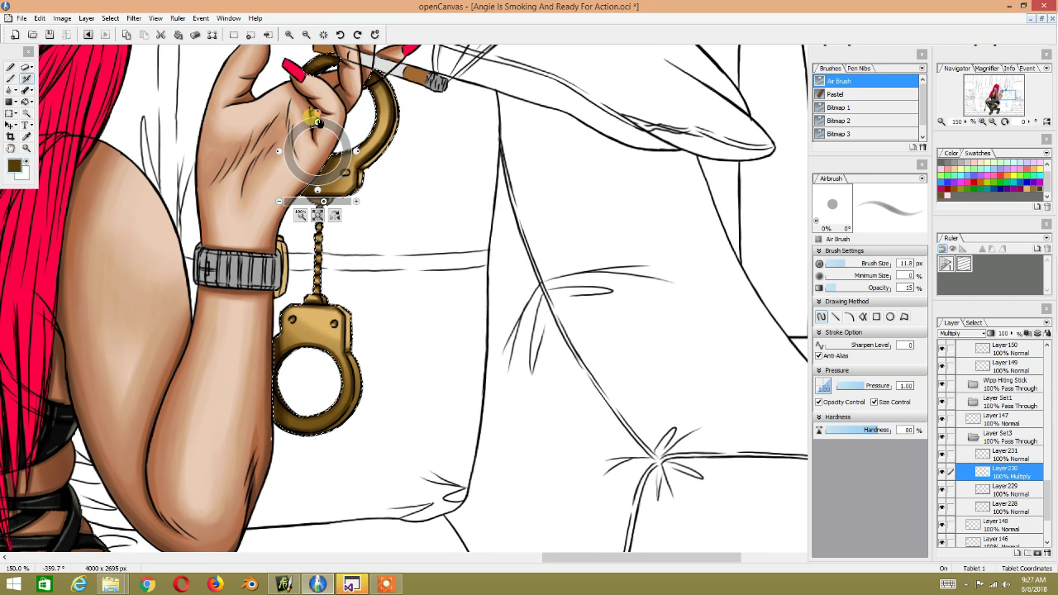
pyautogui.click(317, 122)
pyautogui.scroll(-1, 334, 295)
pyautogui.scroll(2, 330, 207)
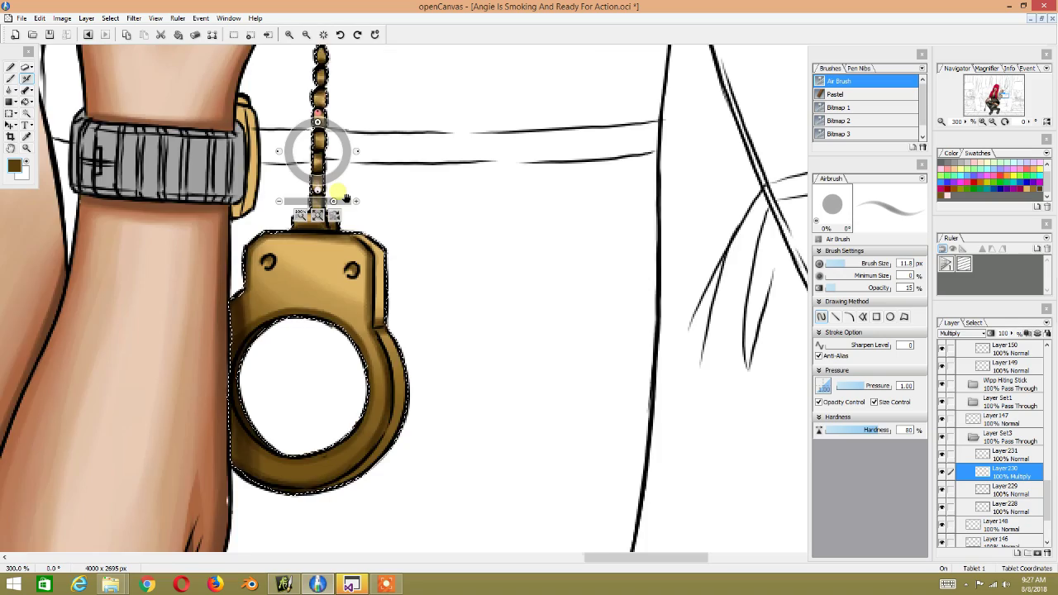
pyautogui.scroll(-3, 346, 198)
pyautogui.scroll(-1, 346, 198)
pyautogui.scroll(2, 346, 199)
pyautogui.scroll(1, 346, 199)
pyautogui.scroll(1, 330, 215)
pyautogui.scroll(1, 259, 331)
pyautogui.moveTo(258, 331)
pyautogui.mouseDown()
pyautogui.moveTo(354, 130)
pyautogui.moveTo(263, 329)
pyautogui.mouseUp()
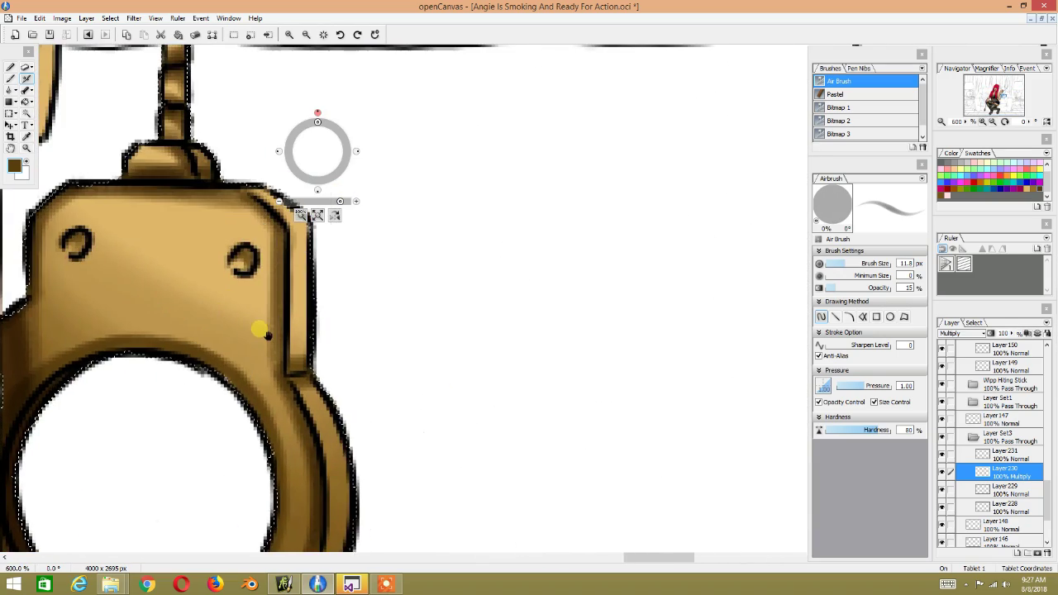
pyautogui.moveTo(408, 130)
pyautogui.mouseDown()
pyautogui.moveTo(256, 286)
pyautogui.moveTo(389, 149)
pyautogui.mouseUp()
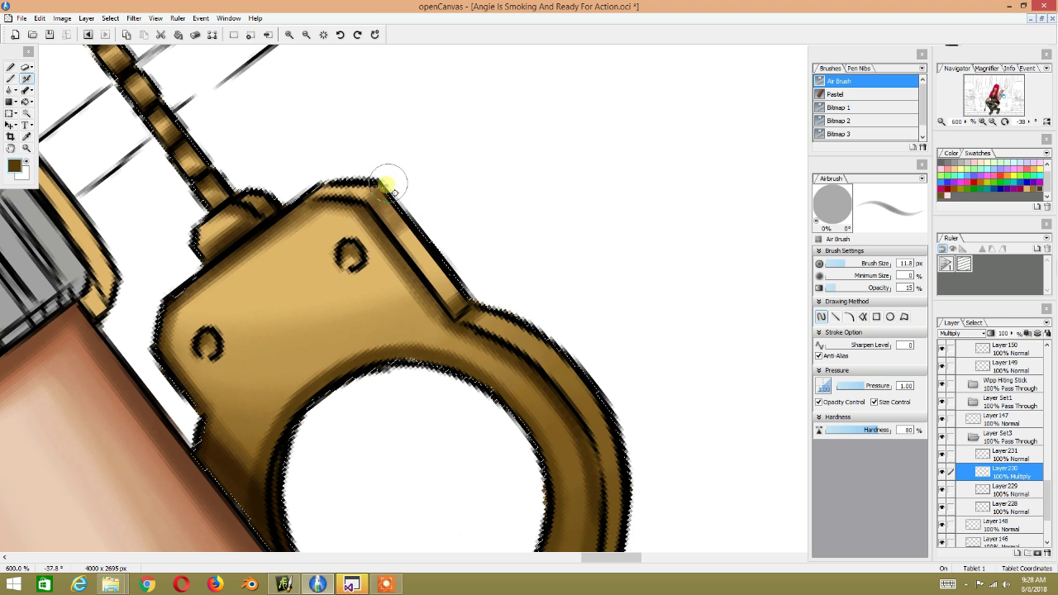
# Step: Zoom to 800% on the cuff and darken its edge around the notch and top
pyautogui.click(518, 205)
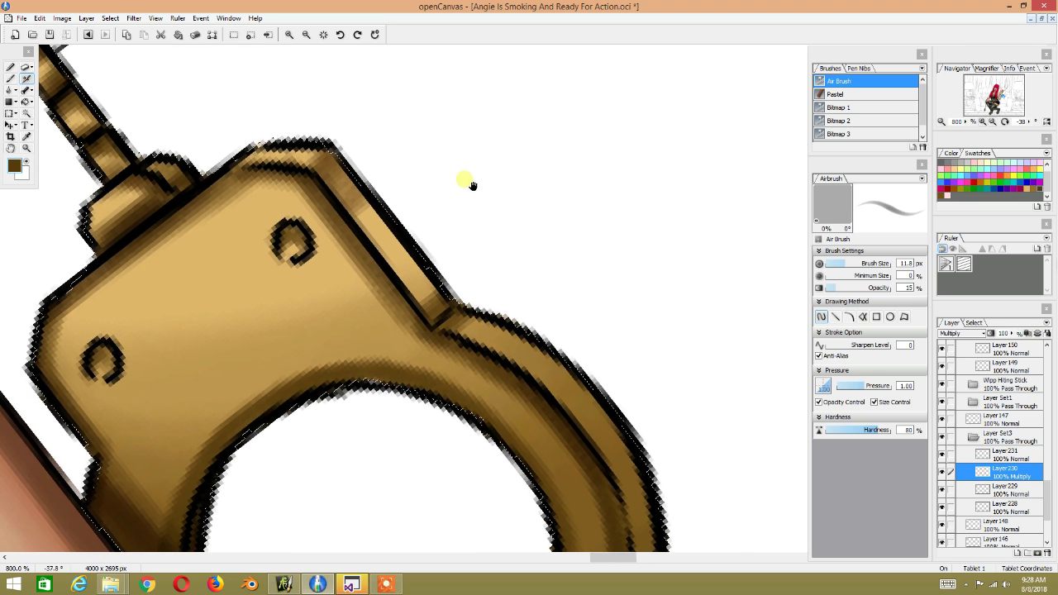
pyautogui.moveTo(468, 182); pyautogui.dragTo(535, 181)
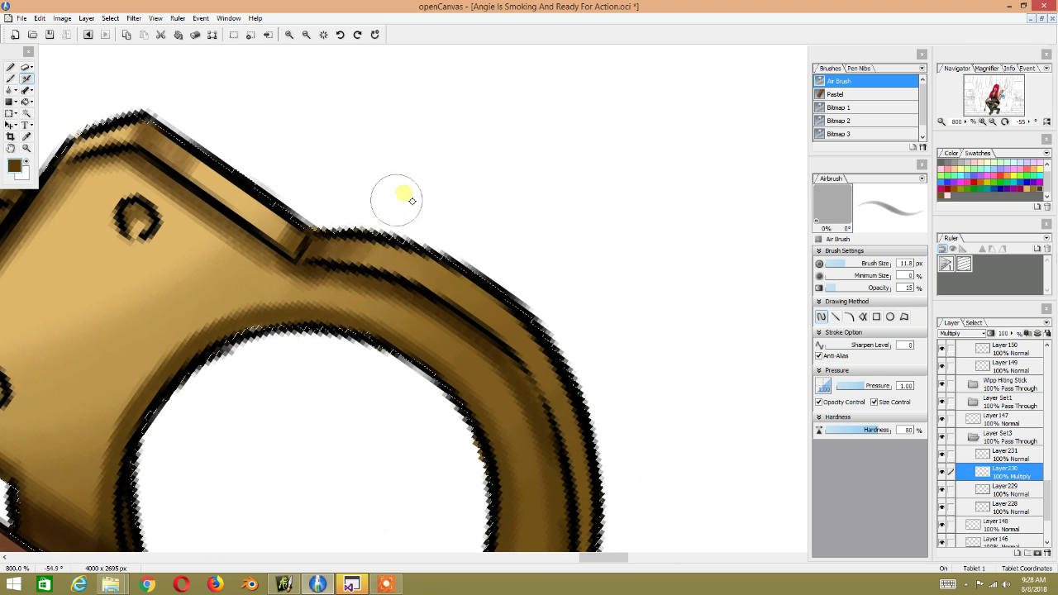
pyautogui.moveTo(371, 224); pyautogui.dragTo(315, 241)
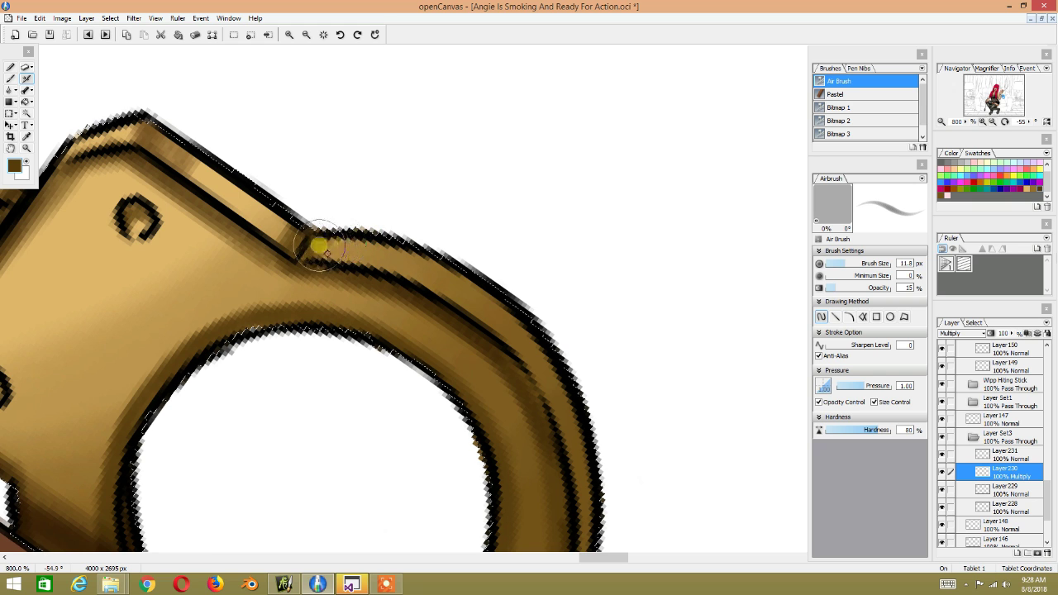
pyautogui.moveTo(384, 208); pyautogui.dragTo(383, 225)
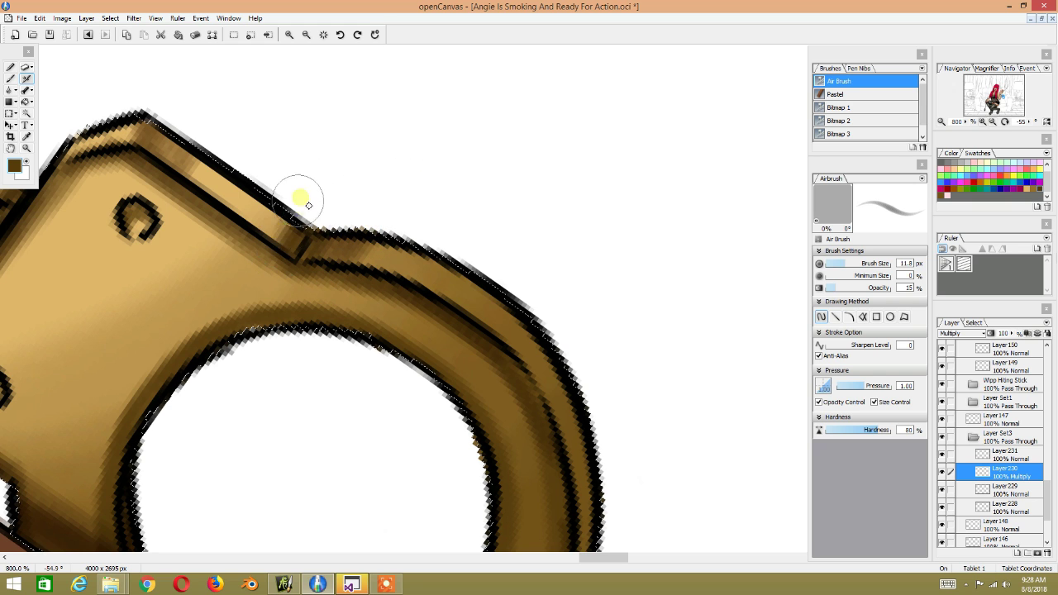
# Step: Zoom out to 150% to see the whole arm, then back to about 300% on the cuff
pyautogui.moveTo(307, 157); pyautogui.dragTo(452, 331)
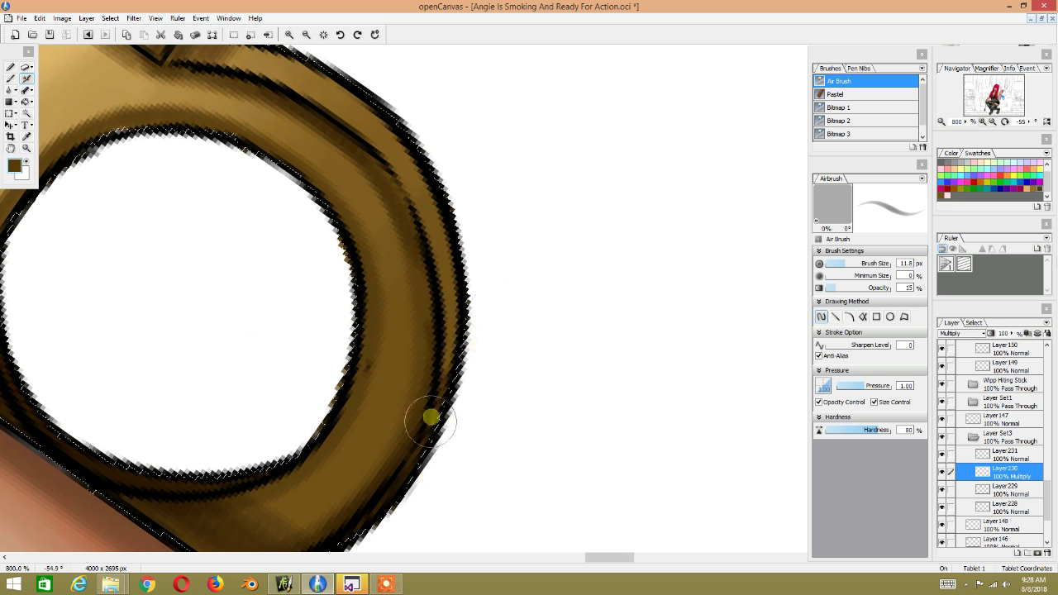
pyautogui.moveTo(463, 70)
pyautogui.mouseDown()
pyautogui.moveTo(488, 99)
pyautogui.moveTo(523, 368)
pyautogui.mouseUp()
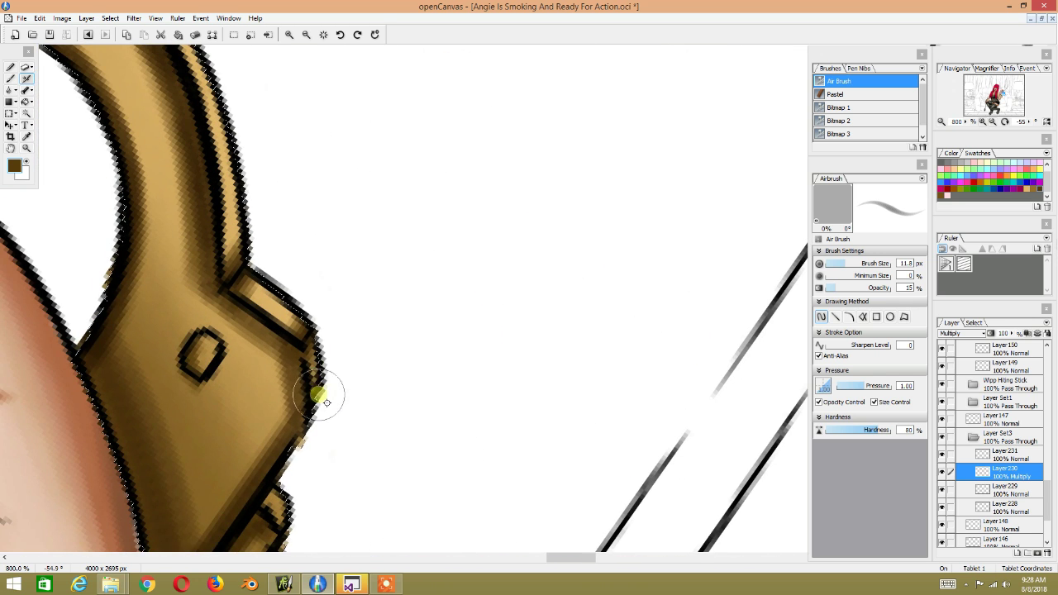
pyautogui.moveTo(309, 378); pyautogui.dragTo(311, 428)
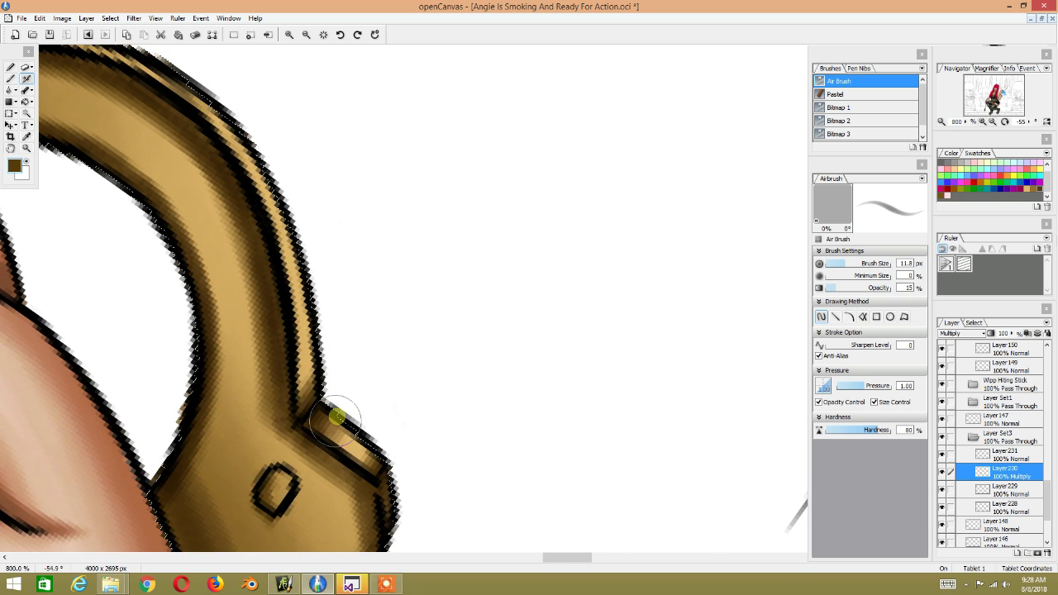
pyautogui.press('space')
pyautogui.moveTo(382, 161); pyautogui.dragTo(241, 184)
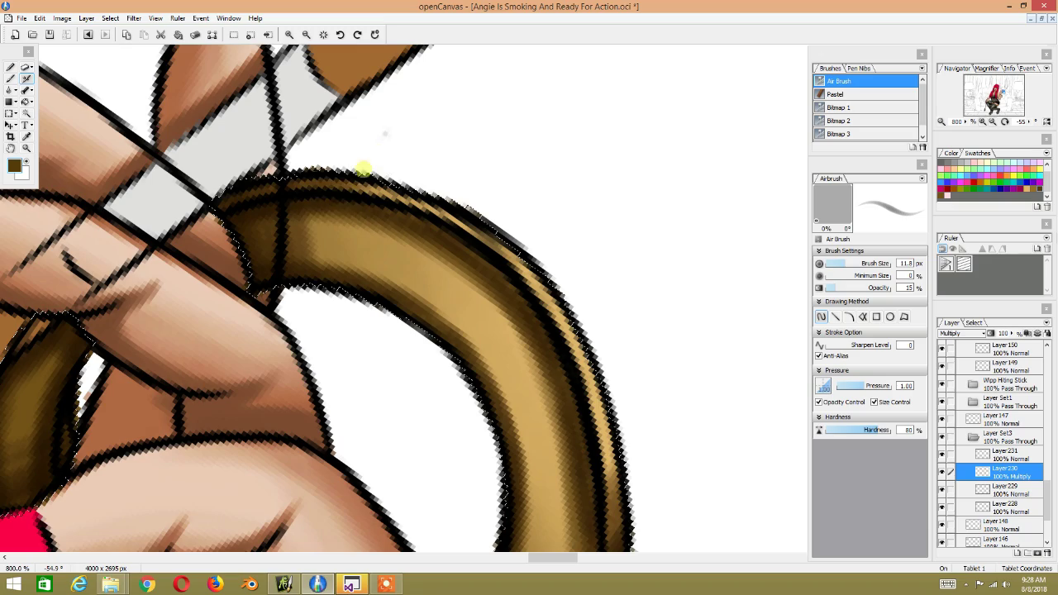
pyautogui.press('space')
pyautogui.moveTo(500, 97)
pyautogui.mouseDown()
pyautogui.moveTo(461, 141)
pyautogui.moveTo(445, 186)
pyautogui.moveTo(260, 116)
pyautogui.mouseUp()
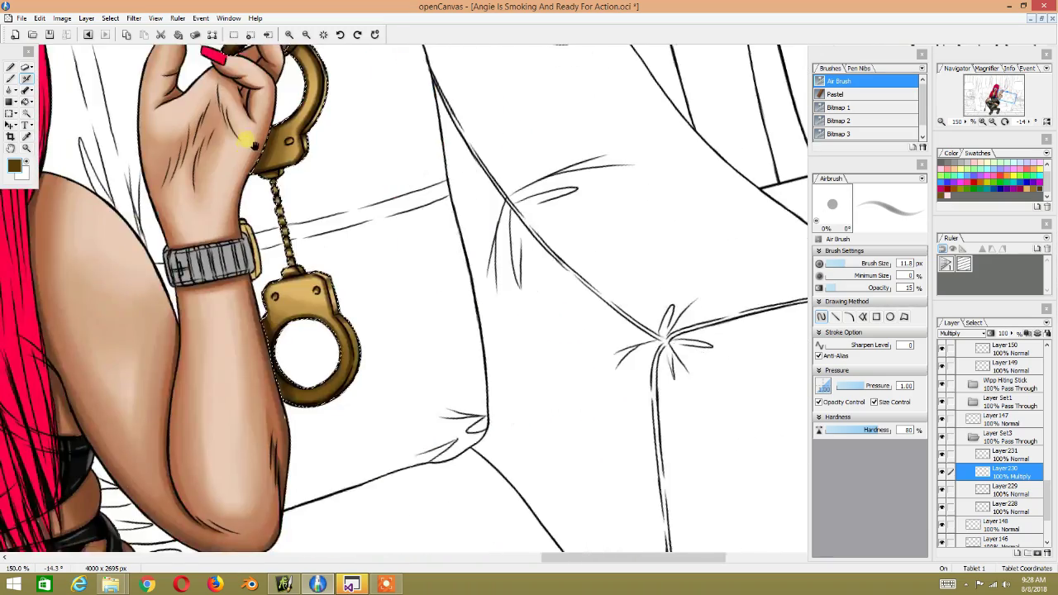
pyautogui.moveTo(259, 76)
pyautogui.mouseDown()
pyautogui.moveTo(366, 158)
pyautogui.moveTo(303, 169)
pyautogui.moveTo(323, 189)
pyautogui.moveTo(272, 177)
pyautogui.moveTo(406, 170)
pyautogui.moveTo(413, 180)
pyautogui.mouseUp()
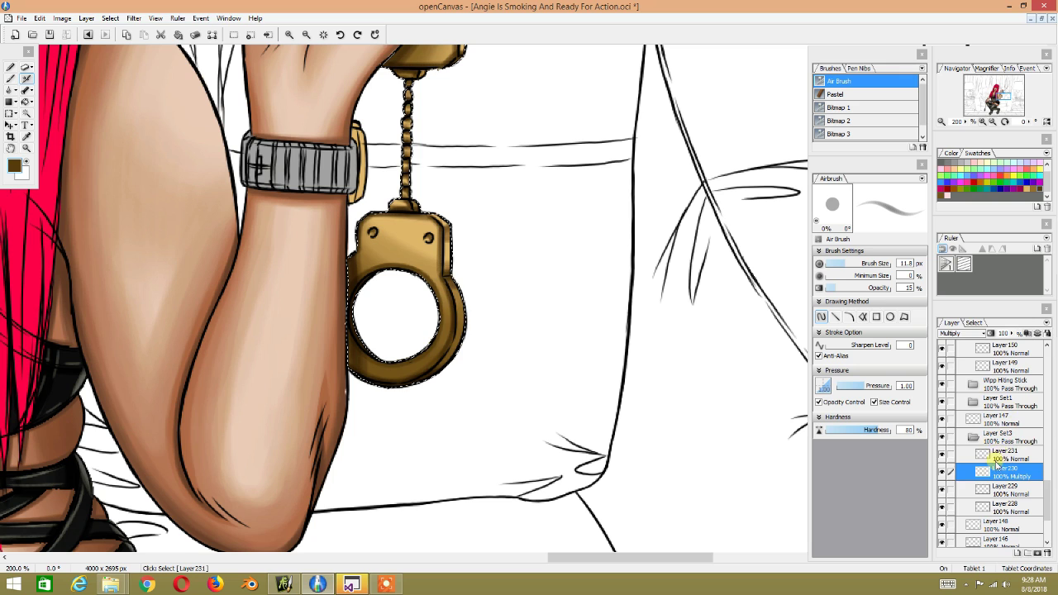
# Step: Add a new layer set with fresh layers above Layer 231
pyautogui.click(998, 457)
pyautogui.click(1020, 552)
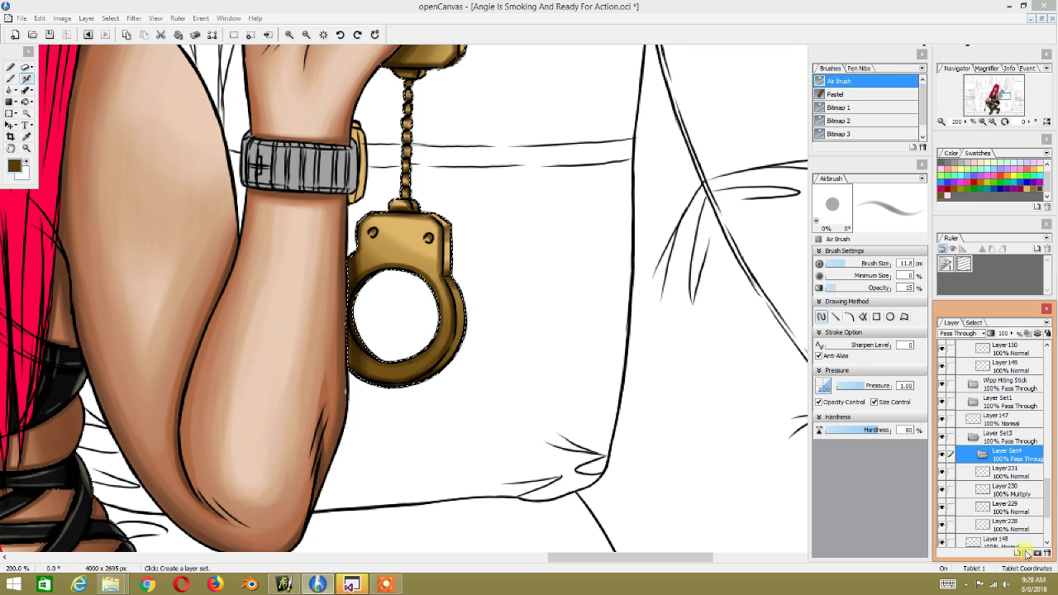
pyautogui.click(1017, 555)
pyautogui.click(1020, 554)
# Step: Set Layer232 to Overlay and load light pink from the Swatches as the paint colour
pyautogui.click(1015, 524)
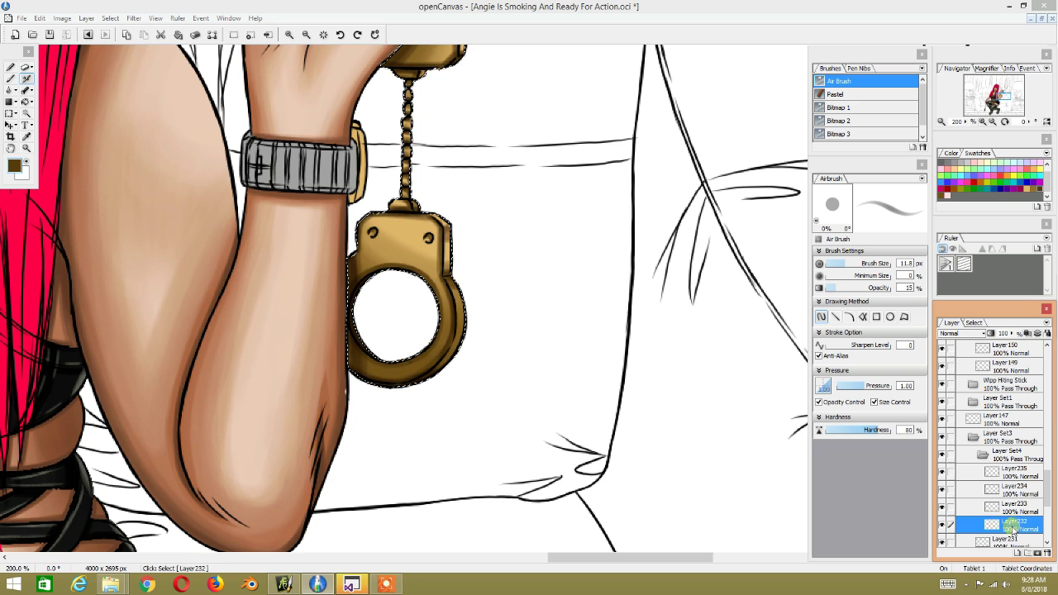
pyautogui.click(986, 333)
pyautogui.click(969, 176)
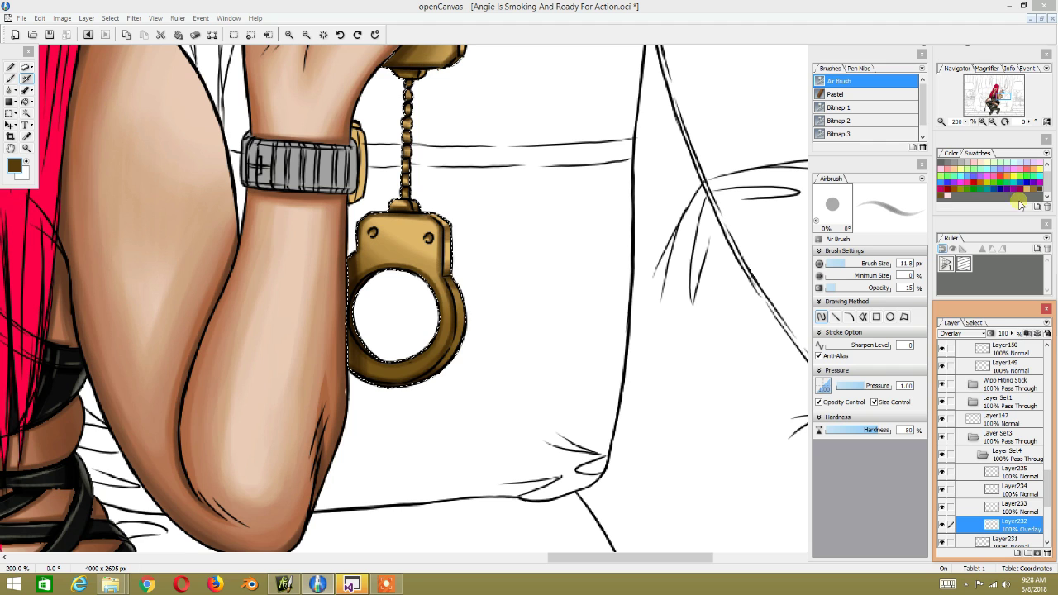
pyautogui.click(948, 196)
pyautogui.click(16, 167)
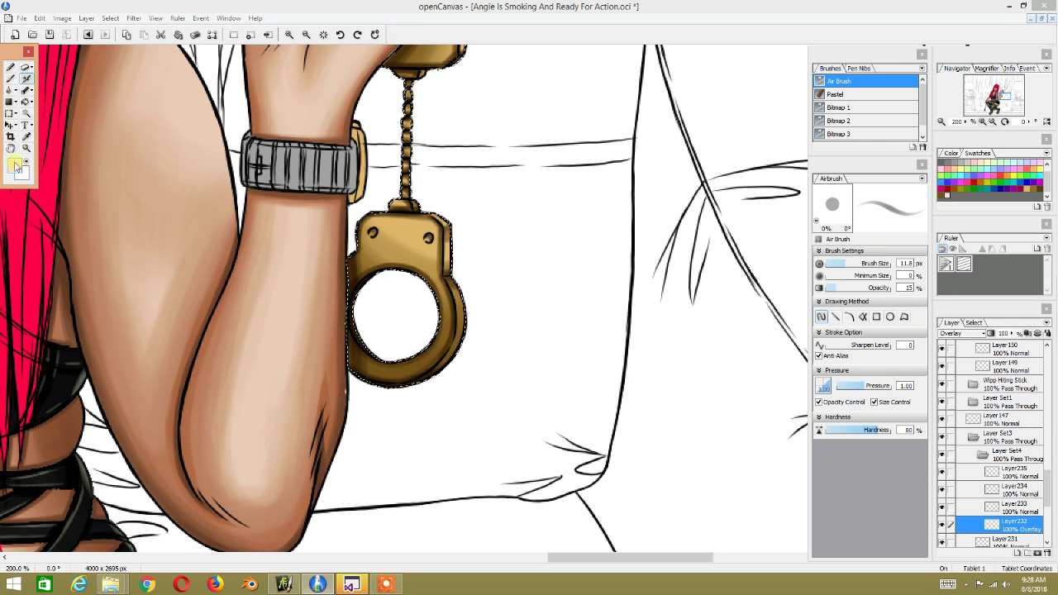
pyautogui.doubleClick(17, 168)
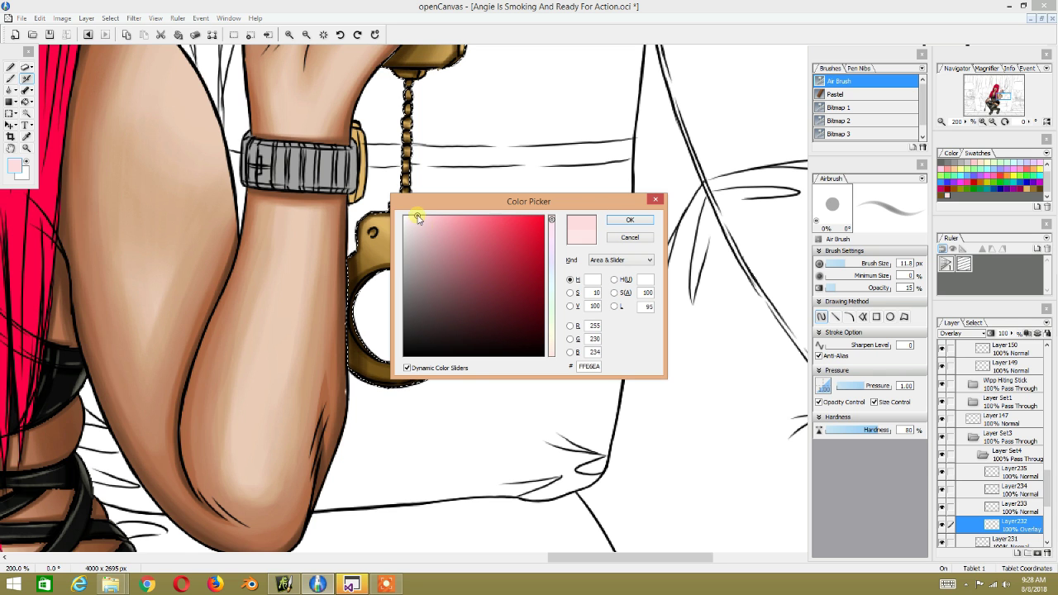
pyautogui.click(630, 219)
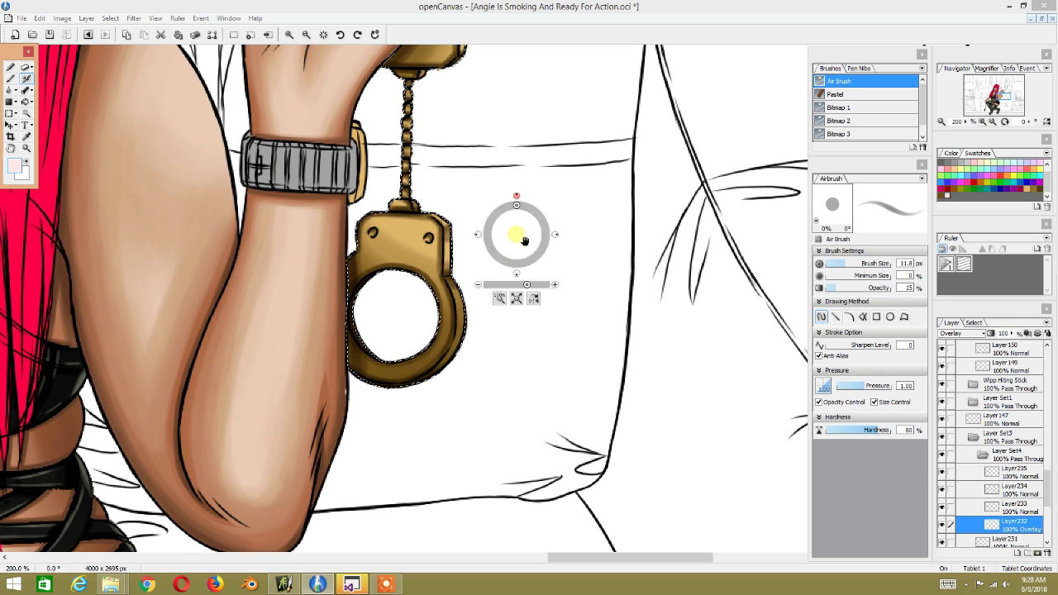
# Step: Zoom in on the cuff and switch Layer232 back to Normal blending
pyautogui.scroll(2, 414, 328)
pyautogui.scroll(1, 414, 326)
pyautogui.moveTo(413, 314)
pyautogui.mouseDown()
pyautogui.moveTo(628, 468)
pyautogui.moveTo(625, 436)
pyautogui.mouseUp()
pyautogui.scroll(2, 625, 437)
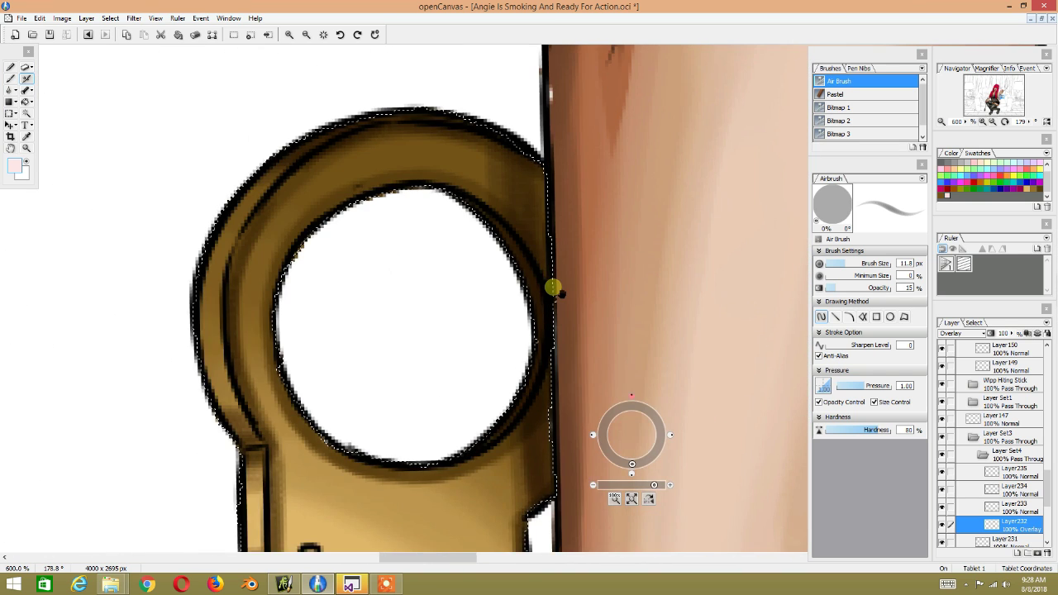
pyautogui.scroll(-2, 439, 302)
pyautogui.scroll(1, 421, 302)
pyautogui.scroll(1, 364, 332)
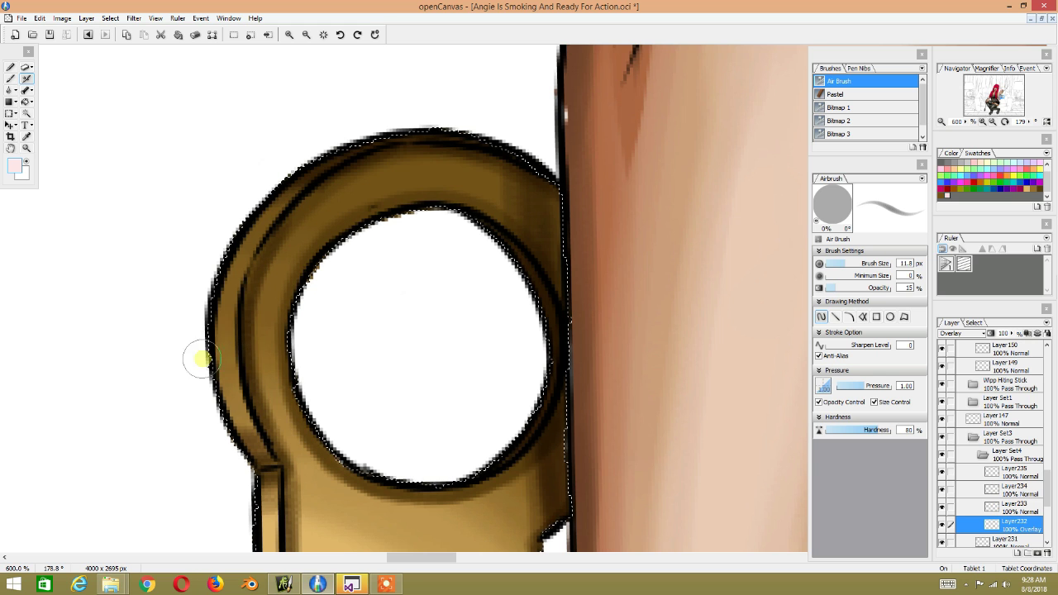
pyautogui.click(983, 334)
pyautogui.click(968, 44)
# Step: Airbrush a pale highlight on the ring's left side and undo the accidental crop
pyautogui.moveTo(223, 380)
pyautogui.mouseDown()
pyautogui.moveTo(217, 312)
pyautogui.moveTo(255, 208)
pyautogui.mouseUp()
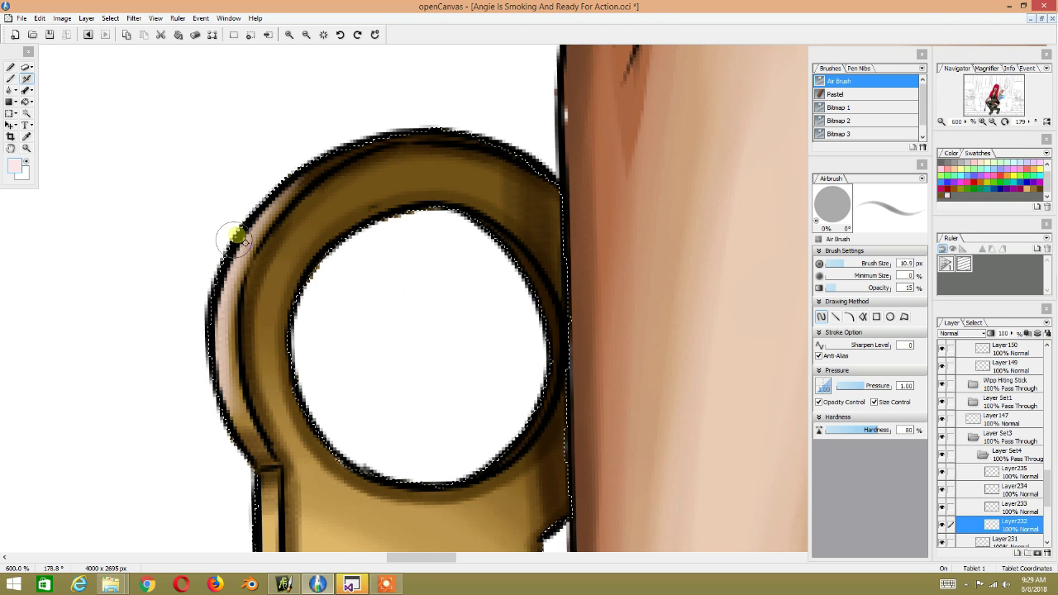
pyautogui.scroll(-2, 267, 452)
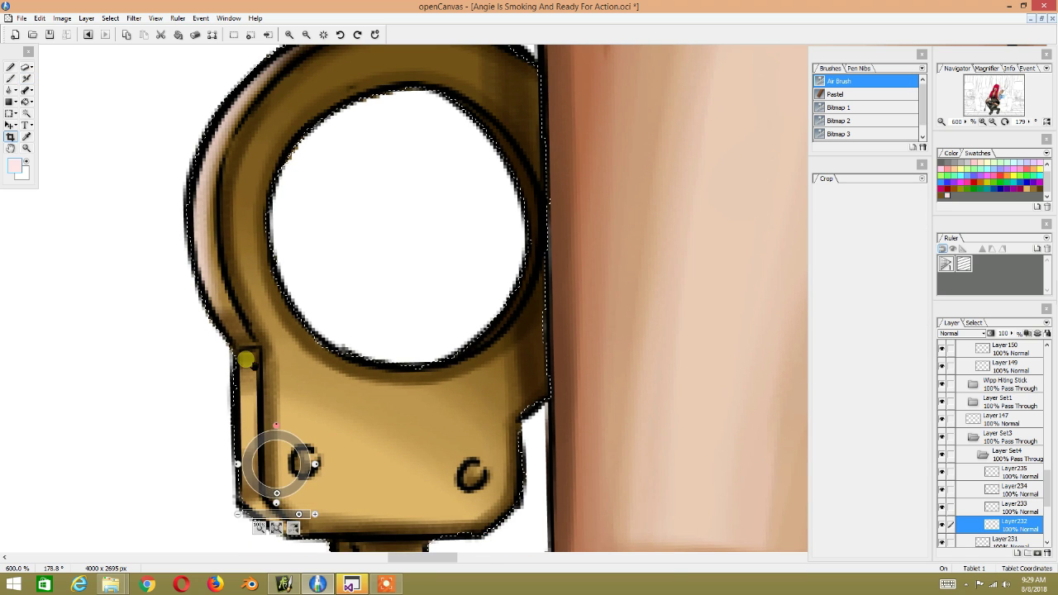
pyautogui.press('c')
pyautogui.hotkey('ctrl', 'z')
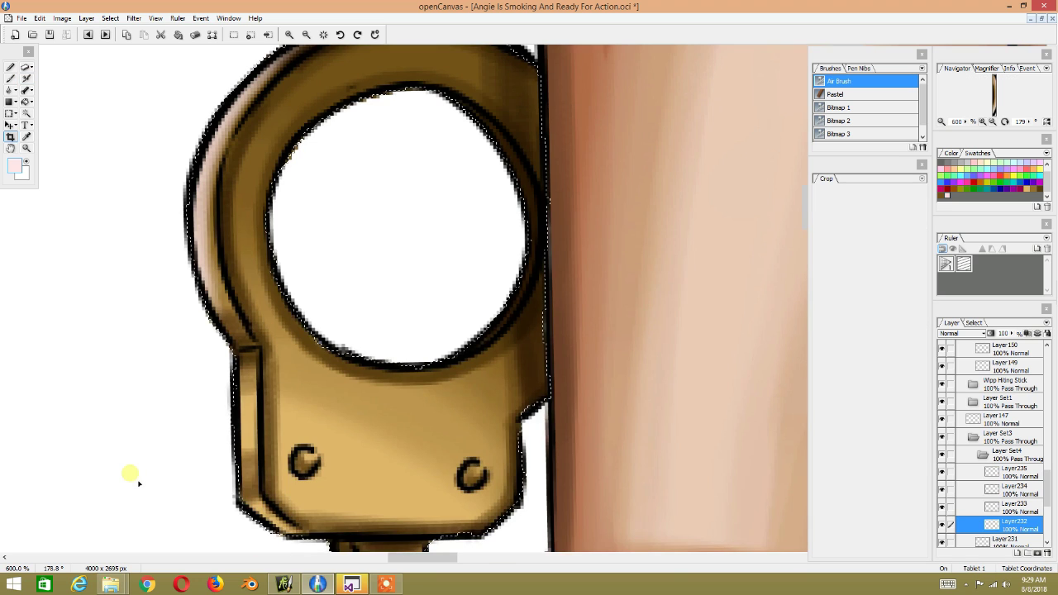
# Step: Airbrush a highlight down the cuff's left edge and reduce the brush size to 6.4 px
pyautogui.click(25, 79)
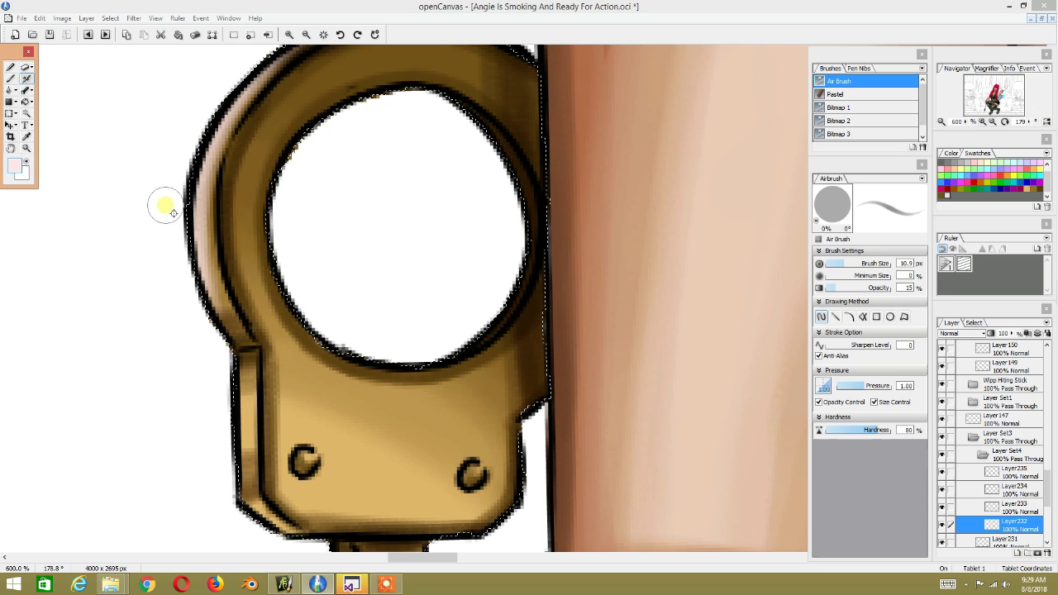
pyautogui.moveTo(202, 197)
pyautogui.mouseDown()
pyautogui.moveTo(224, 484)
pyautogui.moveTo(234, 405)
pyautogui.moveTo(237, 463)
pyautogui.moveTo(224, 345)
pyautogui.moveTo(238, 261)
pyautogui.mouseUp()
pyautogui.moveTo(343, 130)
pyautogui.mouseDown()
pyautogui.moveTo(252, 238)
pyautogui.moveTo(355, 130)
pyautogui.moveTo(224, 194)
pyautogui.mouseUp()
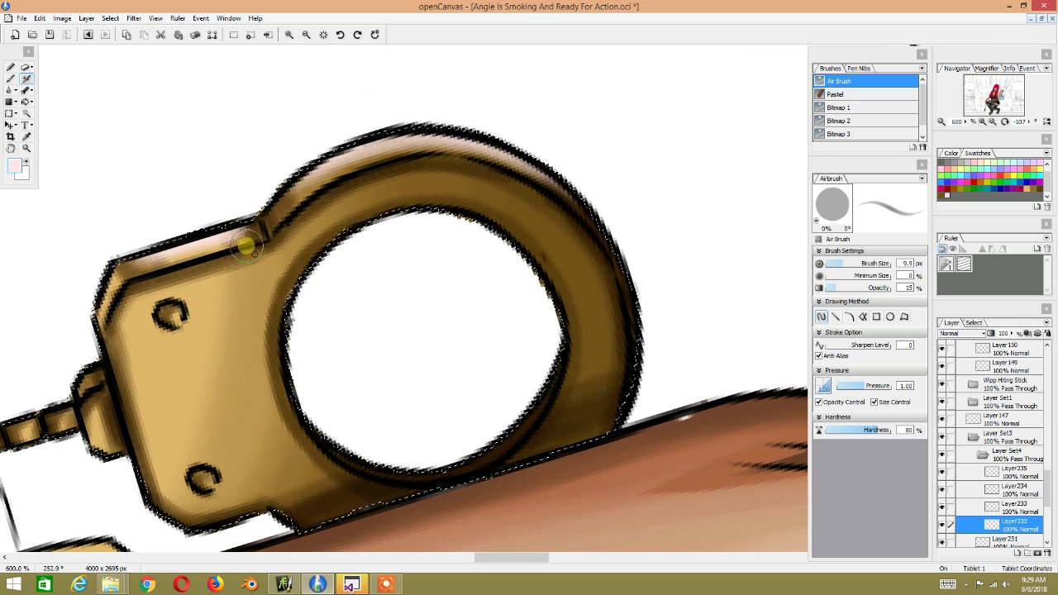
pyautogui.moveTo(834, 203); pyautogui.dragTo(829, 206)
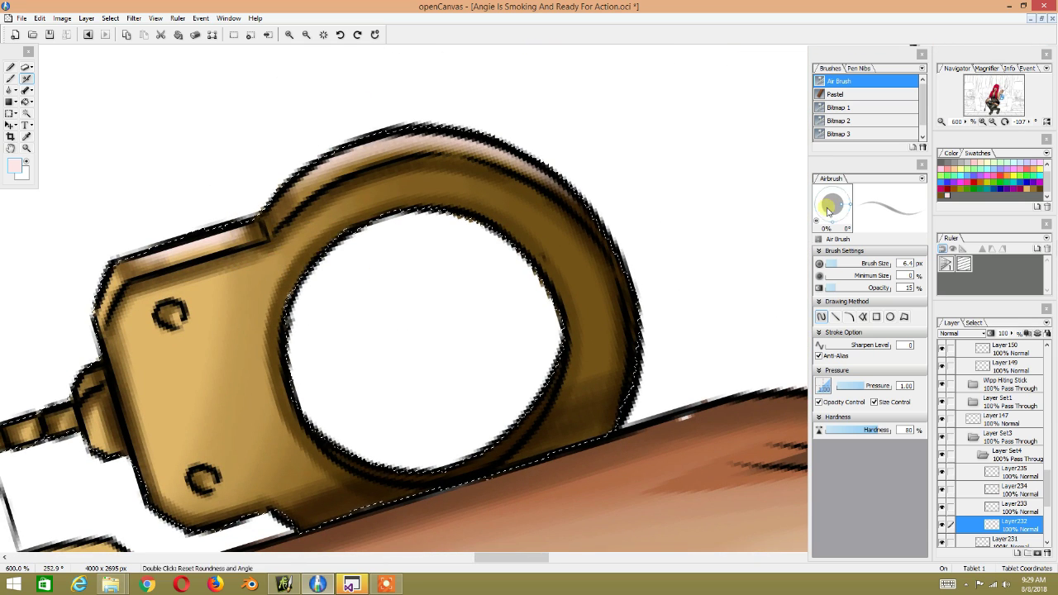
# Step: Set airbrush opacity to 40% and paint a highlight along the cuff's left edge
pyautogui.click(906, 287)
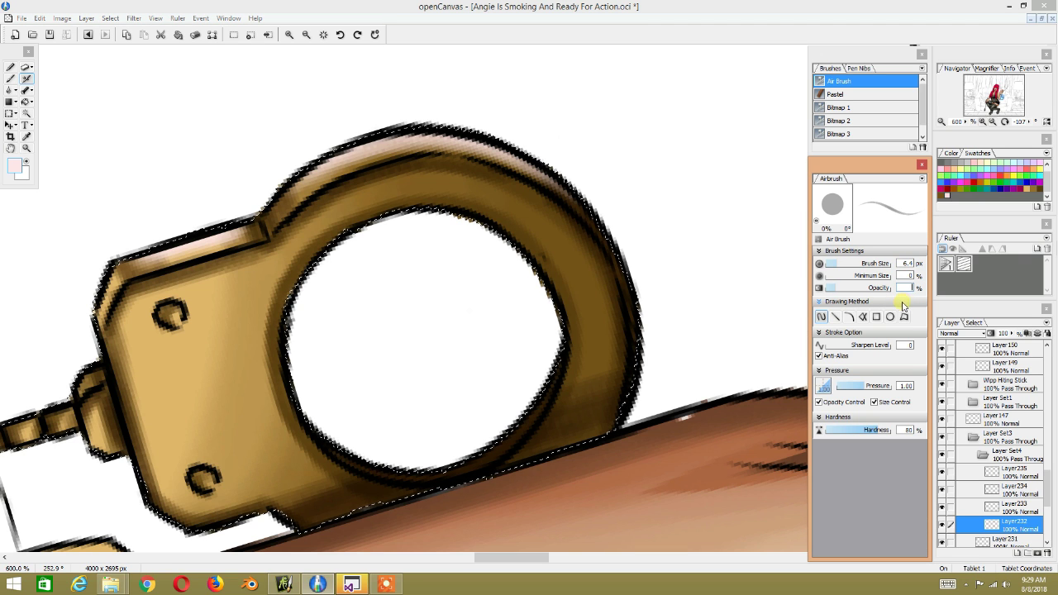
pyautogui.write('40')
pyautogui.press('Return')
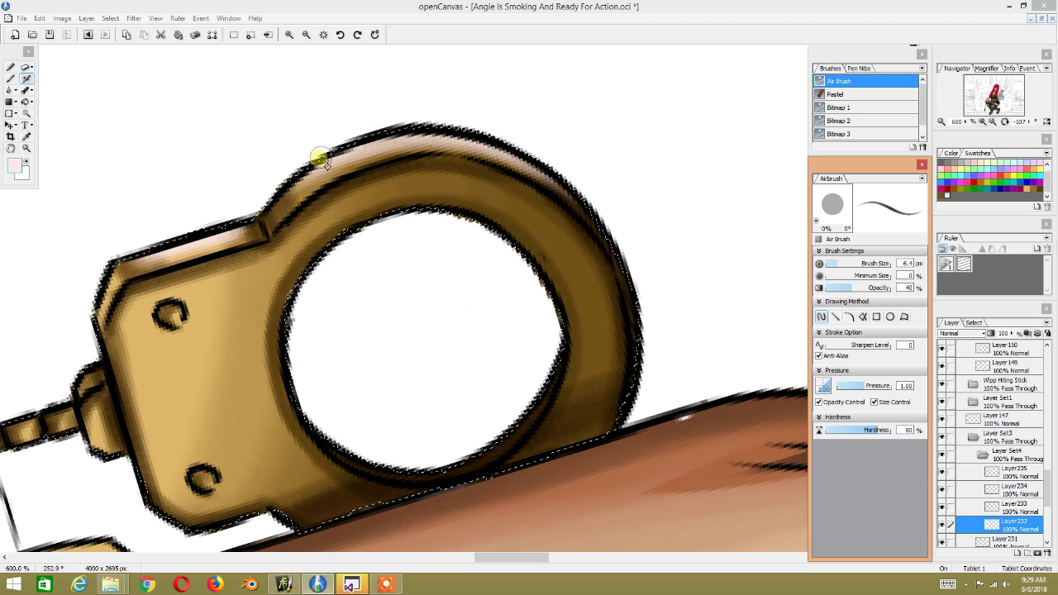
pyautogui.moveTo(256, 207); pyautogui.dragTo(276, 237)
pyautogui.hotkey('ctrl', 'z')
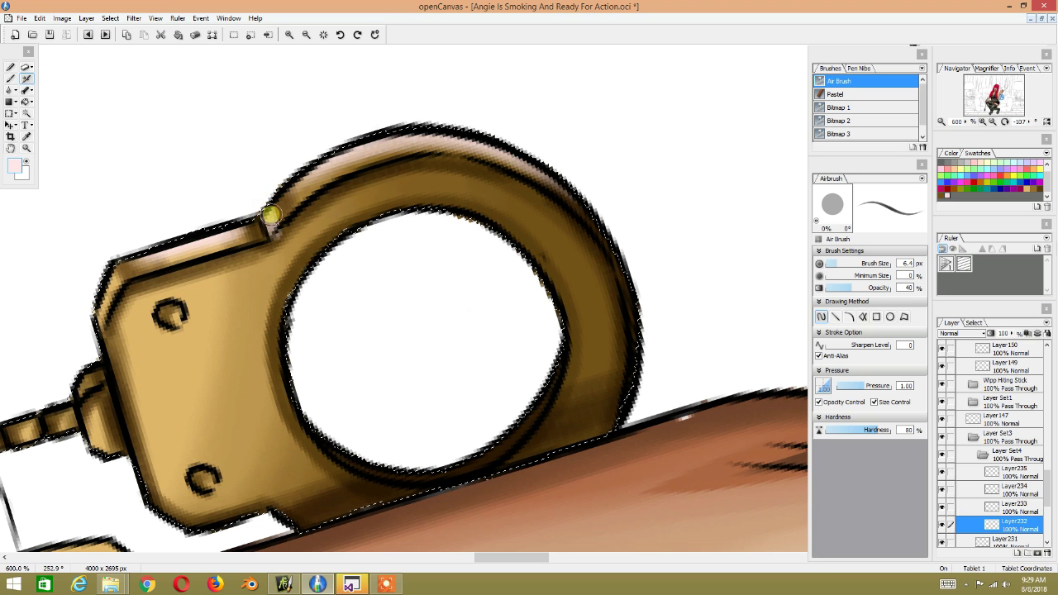
pyautogui.moveTo(124, 273); pyautogui.dragTo(104, 306)
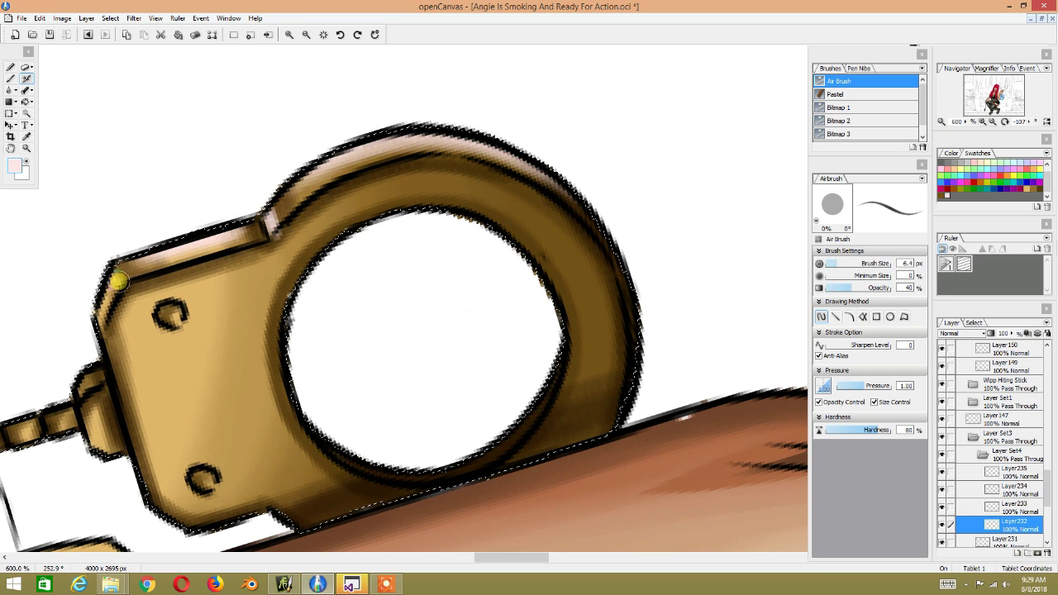
# Step: Rotate around the ring and paint pale pink glints along its inner rim
pyautogui.moveTo(115, 216); pyautogui.dragTo(212, 165)
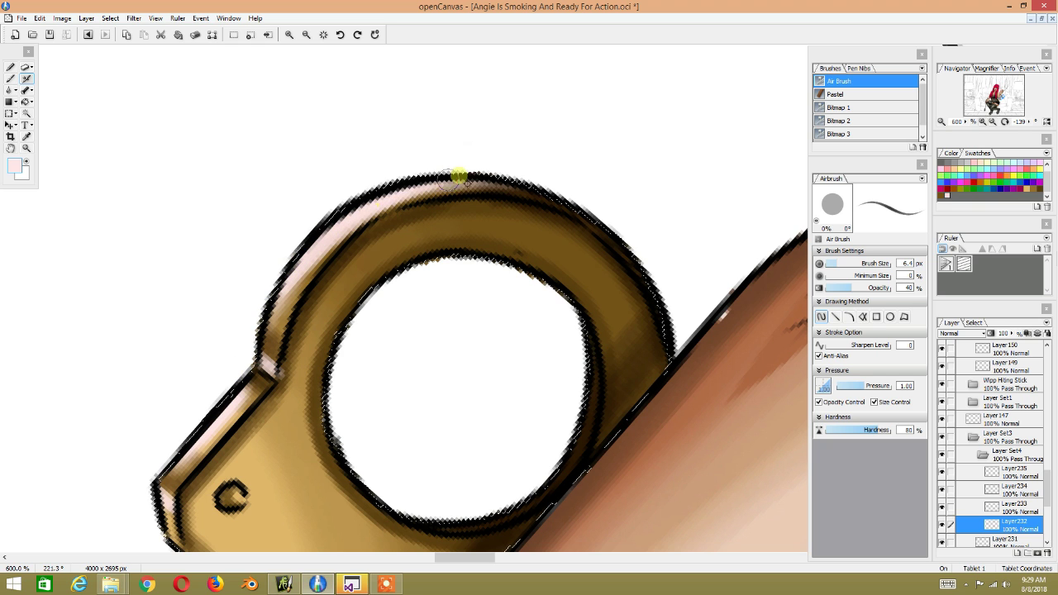
pyautogui.moveTo(541, 190)
pyautogui.mouseDown()
pyautogui.moveTo(424, 196)
pyautogui.moveTo(308, 47)
pyautogui.mouseUp()
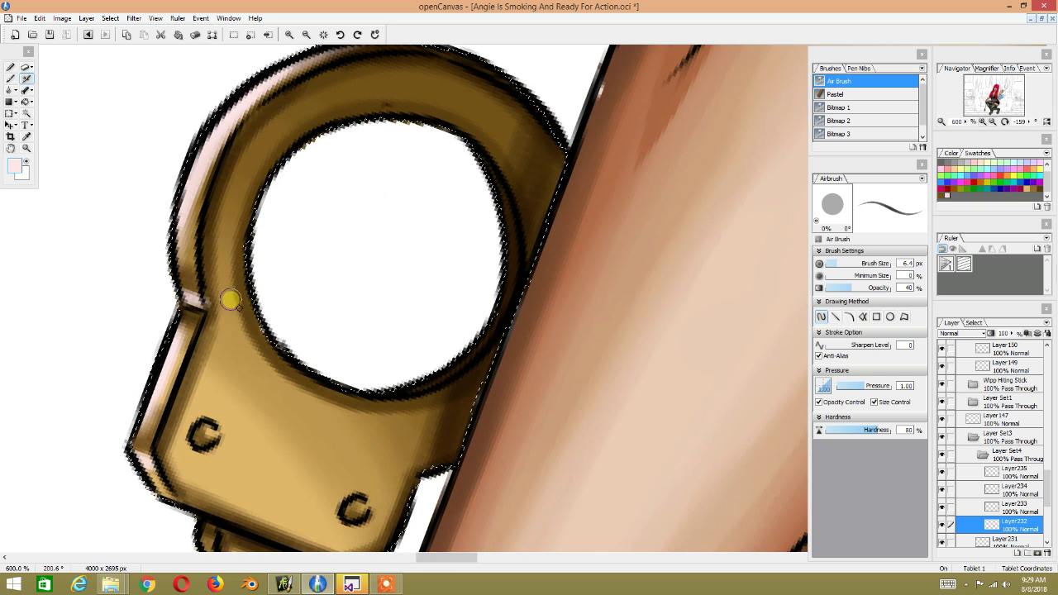
pyautogui.moveTo(263, 362); pyautogui.dragTo(231, 243)
pyautogui.moveTo(247, 177)
pyautogui.mouseDown()
pyautogui.moveTo(235, 246)
pyautogui.moveTo(287, 132)
pyautogui.mouseUp()
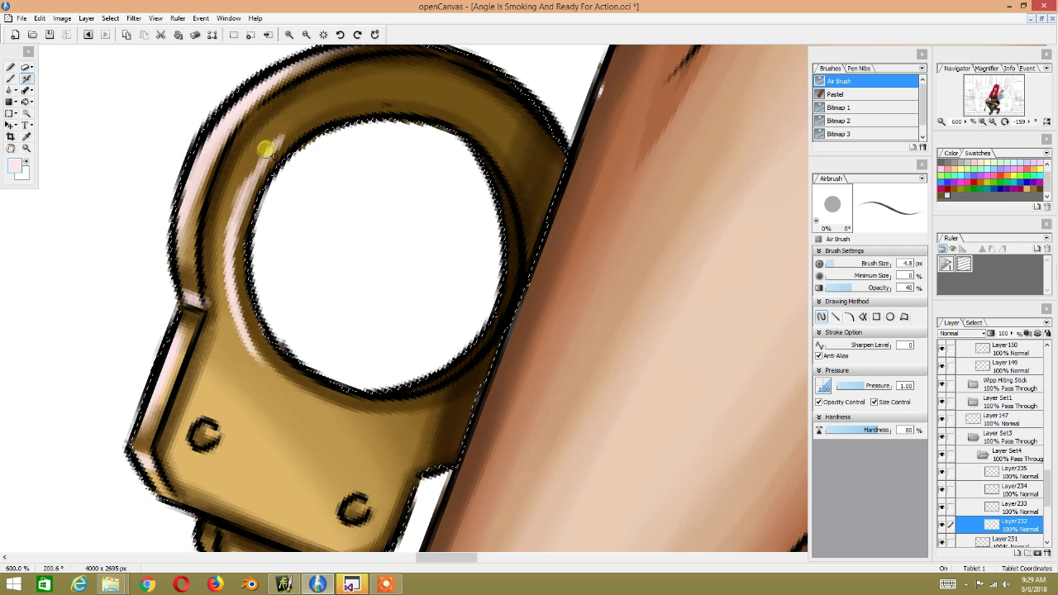
pyautogui.moveTo(413, 91)
pyautogui.mouseDown()
pyautogui.moveTo(205, 179)
pyautogui.moveTo(521, 438)
pyautogui.moveTo(372, 232)
pyautogui.mouseUp()
pyautogui.moveTo(407, 374); pyautogui.dragTo(362, 246)
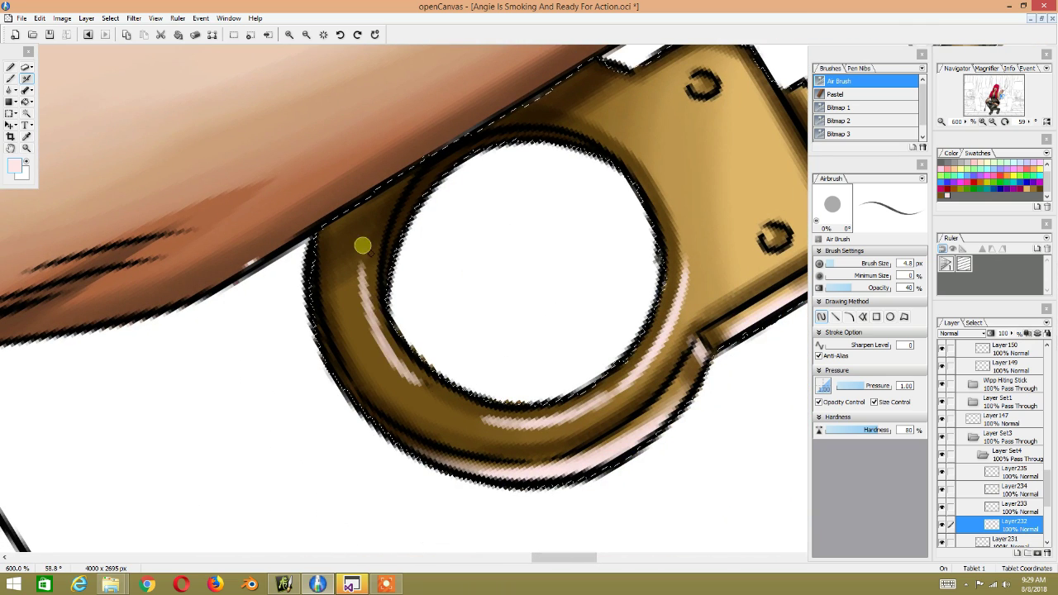
pyautogui.moveTo(437, 147); pyautogui.dragTo(314, 212)
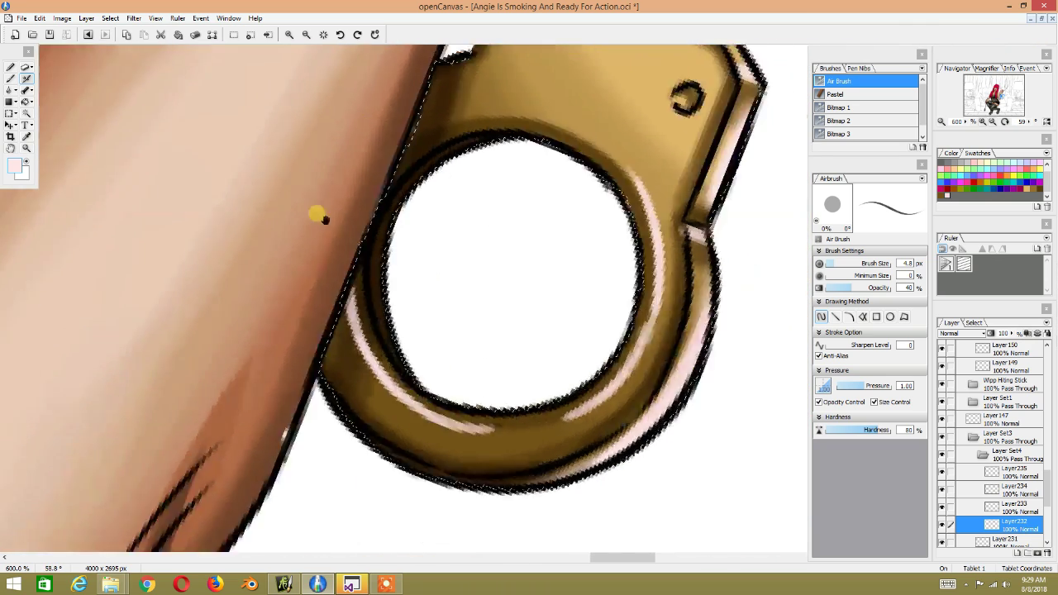
pyautogui.moveTo(442, 400); pyautogui.dragTo(383, 328)
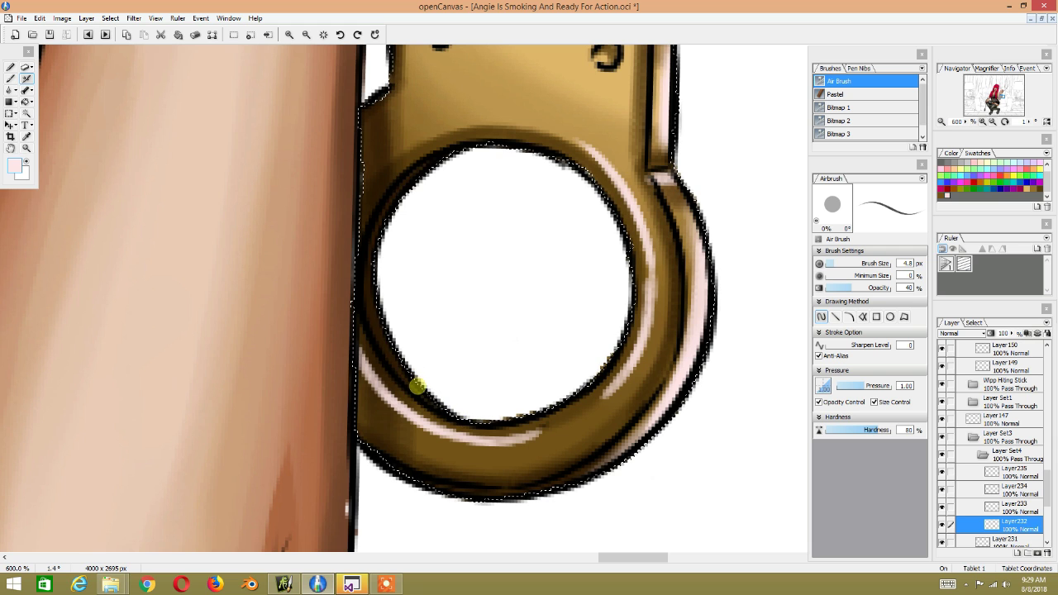
# Step: Redo the pale highlight along the lower-left inner rim until it looks right
pyautogui.hotkey('ctrl', 'z')
pyautogui.hotkey('ctrl', 'z')
pyautogui.moveTo(424, 428); pyautogui.dragTo(382, 373)
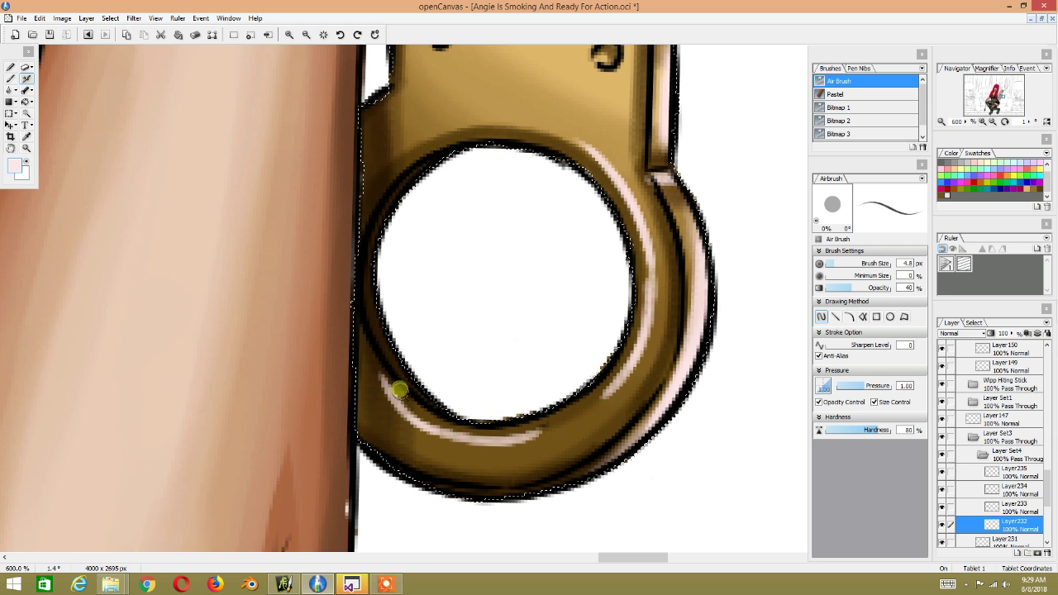
pyautogui.hotkey('ctrl', 'z')
pyautogui.moveTo(420, 428); pyautogui.dragTo(396, 361)
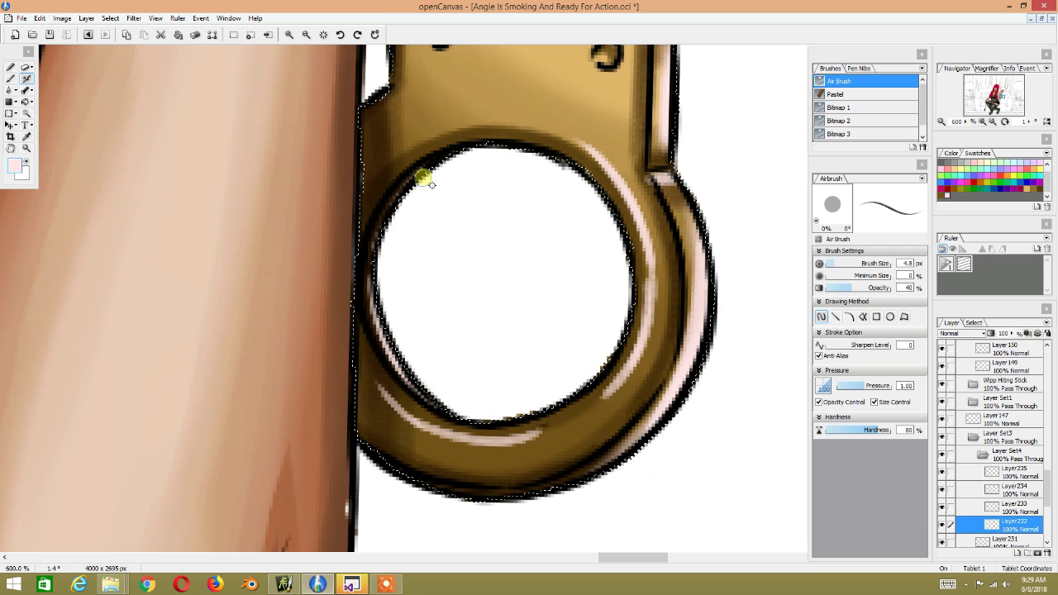
pyautogui.moveTo(494, 161); pyautogui.dragTo(408, 345)
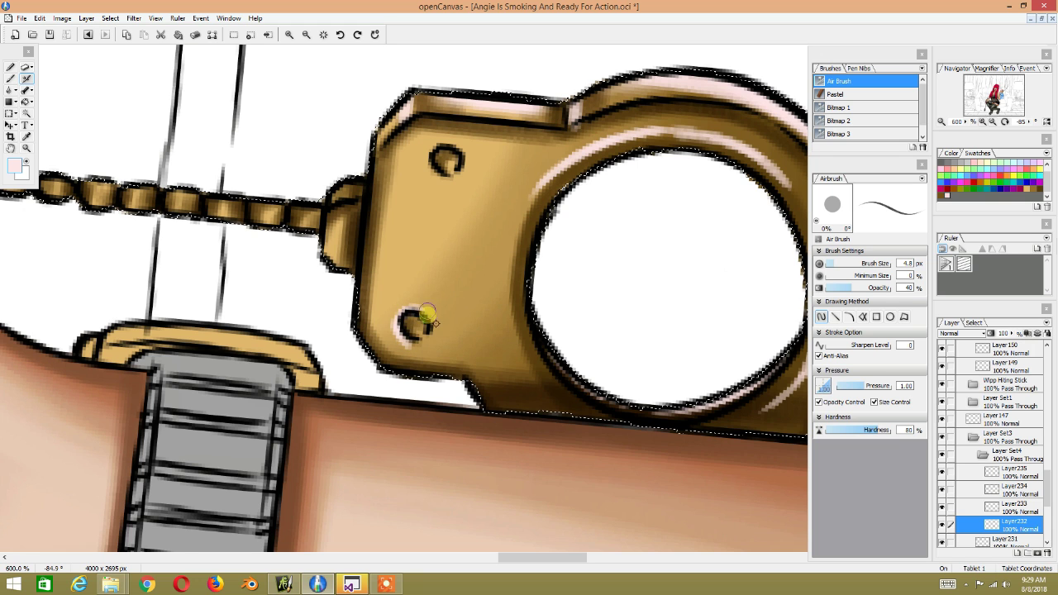
# Step: Paint a light highlight down the cuff's left edge and undo the stroke on the ring's inner edge
pyautogui.scroll(2, 433, 272)
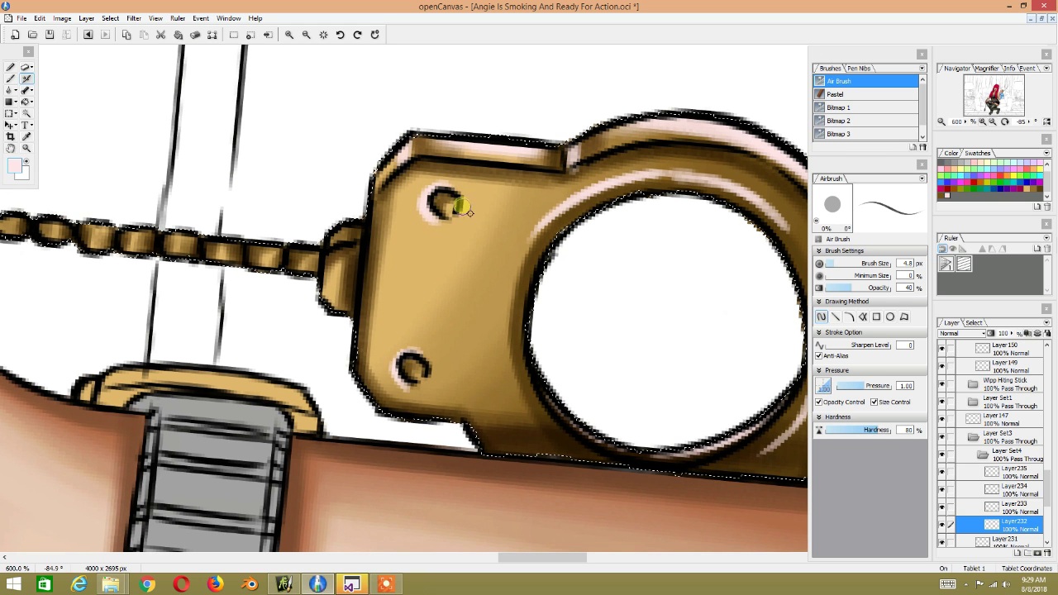
pyautogui.hscroll(4, 515, 208)
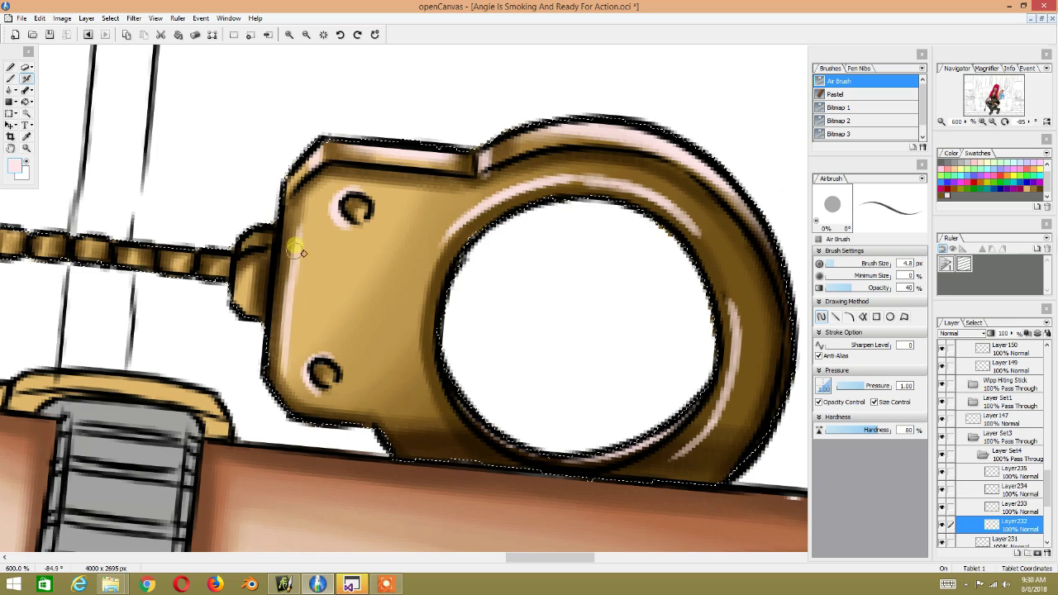
pyautogui.moveTo(297, 252); pyautogui.dragTo(383, 266)
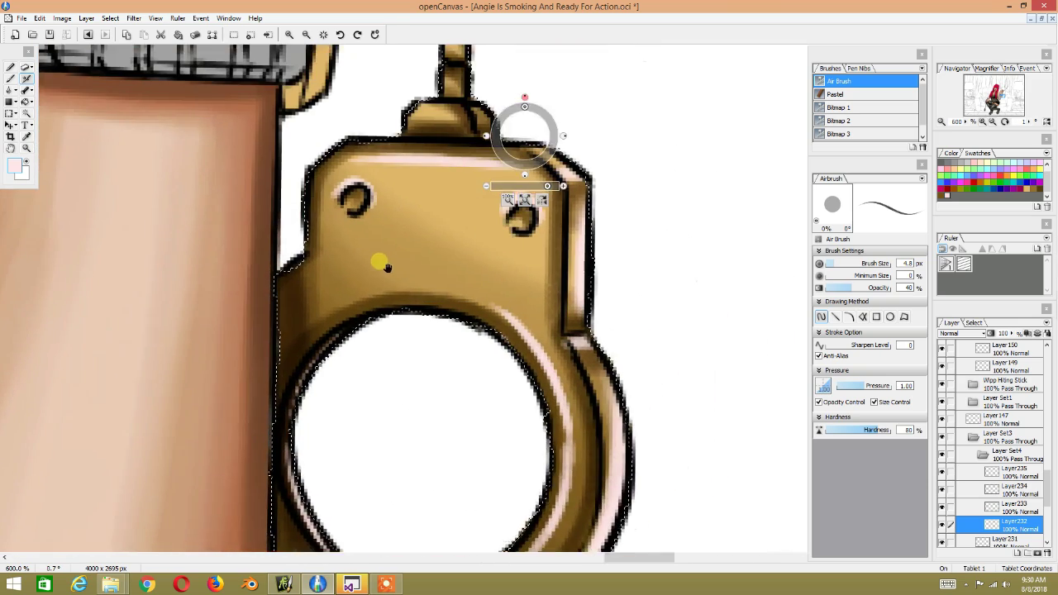
pyautogui.moveTo(319, 177); pyautogui.dragTo(319, 252)
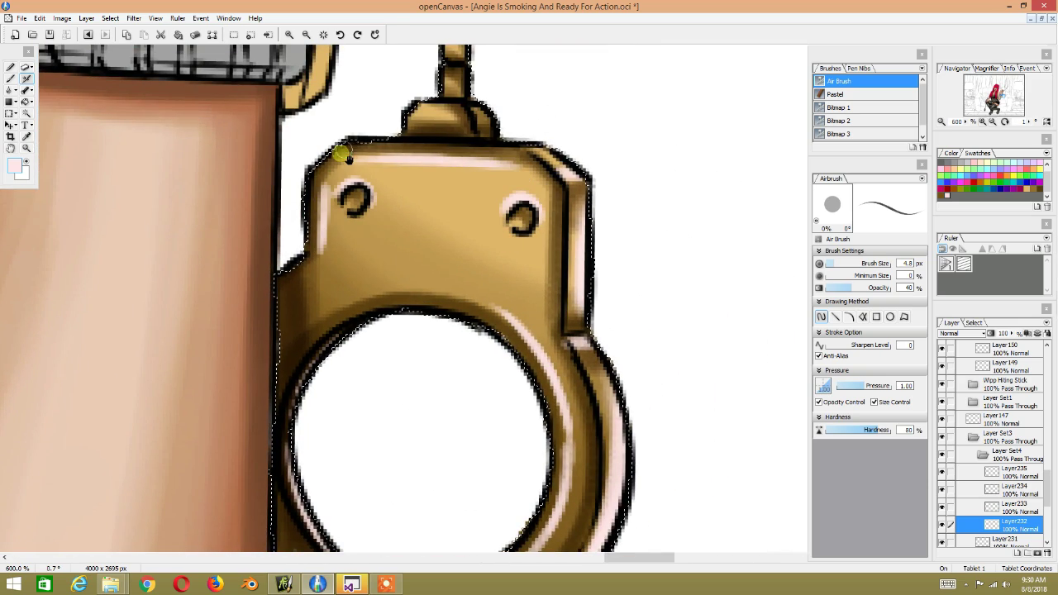
pyautogui.moveTo(347, 157); pyautogui.dragTo(392, 340)
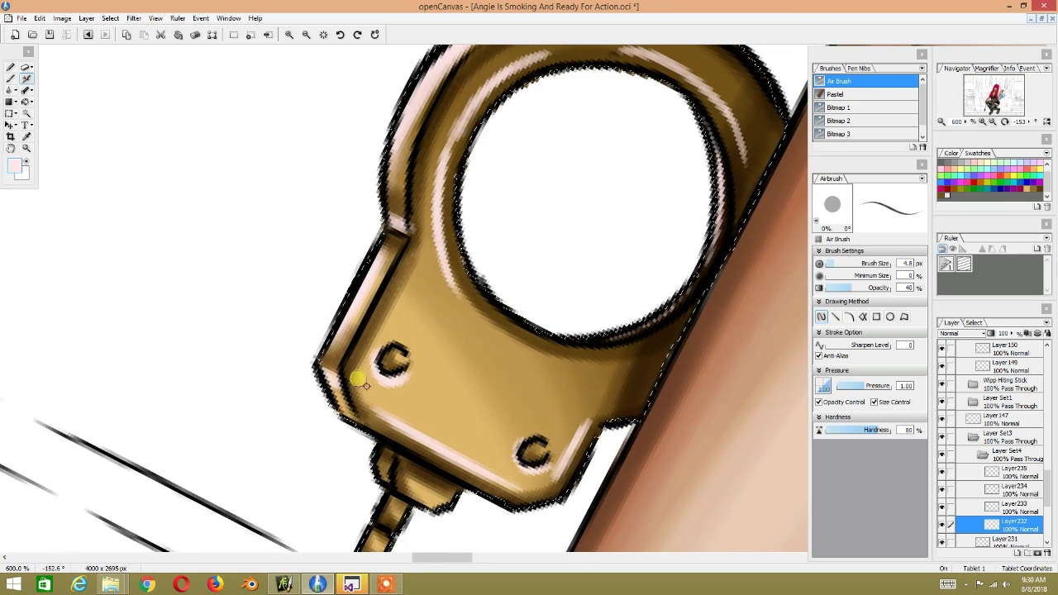
pyautogui.moveTo(449, 184)
pyautogui.mouseDown()
pyautogui.moveTo(378, 259)
pyautogui.moveTo(392, 224)
pyautogui.moveTo(463, 186)
pyautogui.moveTo(319, 323)
pyautogui.moveTo(338, 218)
pyautogui.moveTo(363, 203)
pyautogui.mouseUp()
pyautogui.hotkey('ctrl', 'z')
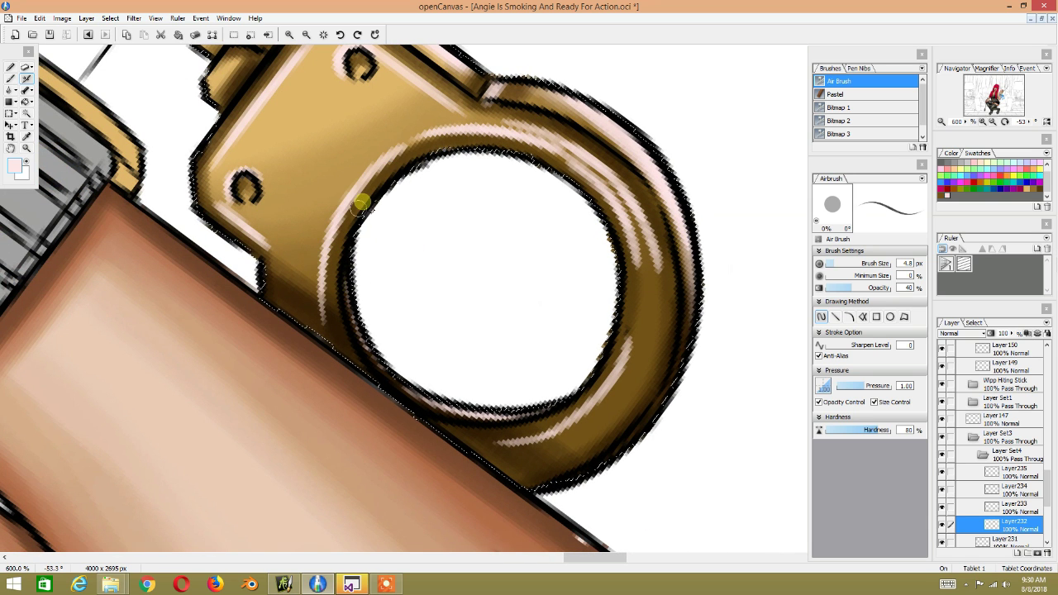
pyautogui.moveTo(578, 89)
pyautogui.mouseDown()
pyautogui.moveTo(437, 283)
pyautogui.moveTo(418, 194)
pyautogui.moveTo(468, 160)
pyautogui.moveTo(377, 324)
pyautogui.mouseUp()
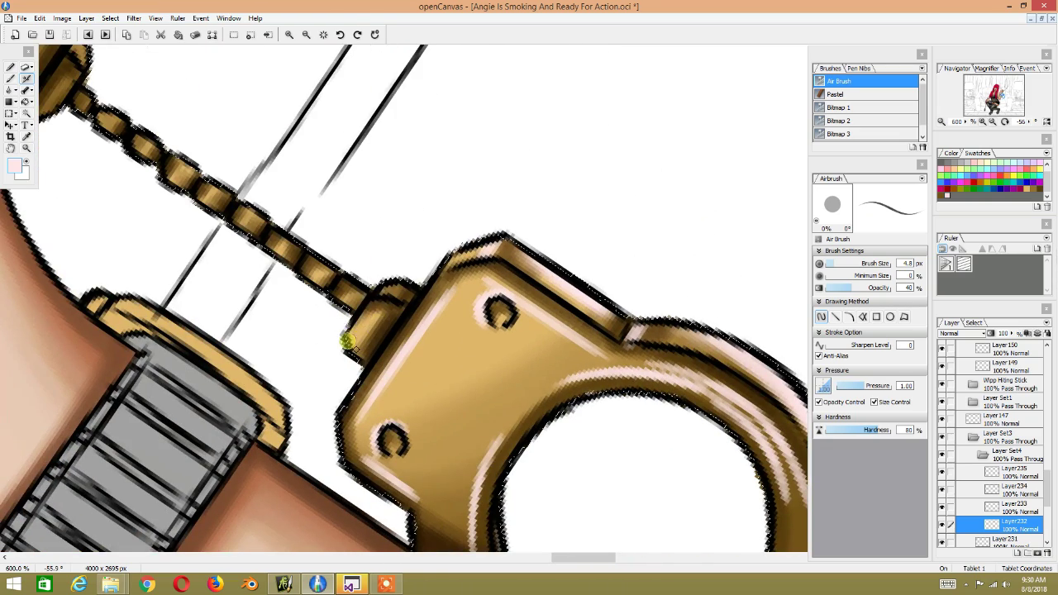
pyautogui.moveTo(406, 273)
pyautogui.mouseDown()
pyautogui.moveTo(491, 198)
pyautogui.moveTo(484, 232)
pyautogui.moveTo(301, 334)
pyautogui.moveTo(314, 272)
pyautogui.moveTo(359, 248)
pyautogui.moveTo(371, 220)
pyautogui.moveTo(413, 208)
pyautogui.moveTo(307, 329)
pyautogui.moveTo(274, 394)
pyautogui.mouseUp()
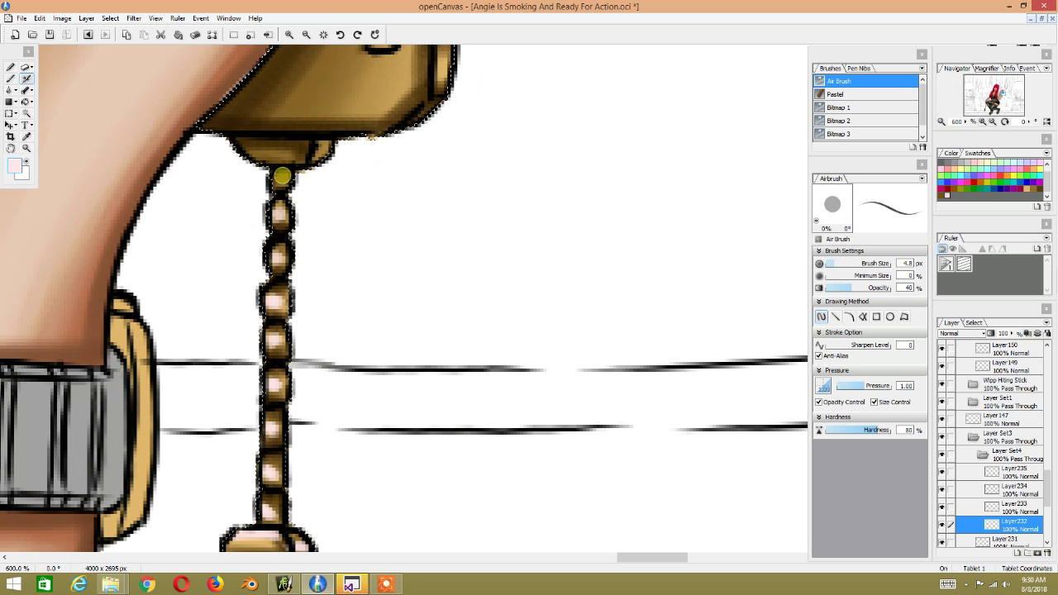
pyautogui.moveTo(295, 94)
pyautogui.mouseDown()
pyautogui.moveTo(620, 107)
pyautogui.moveTo(259, 288)
pyautogui.mouseUp()
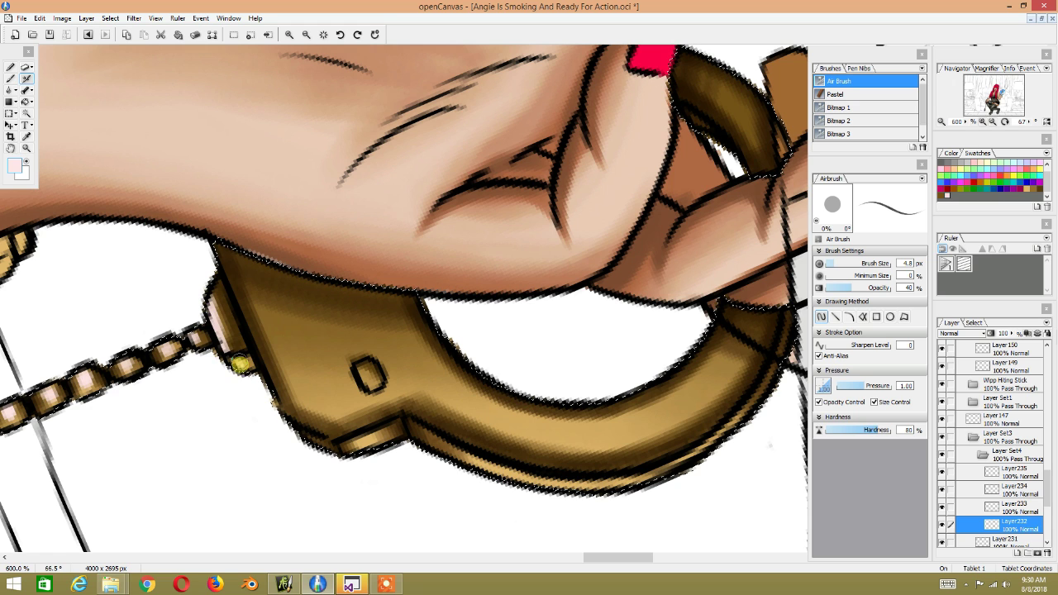
# Step: Highlight the brown cuff's left edge, then mirror the view horizontally and restore it
pyautogui.moveTo(295, 354); pyautogui.dragTo(241, 352)
pyautogui.moveTo(247, 441)
pyautogui.mouseDown()
pyautogui.moveTo(212, 397)
pyautogui.moveTo(203, 261)
pyautogui.mouseUp()
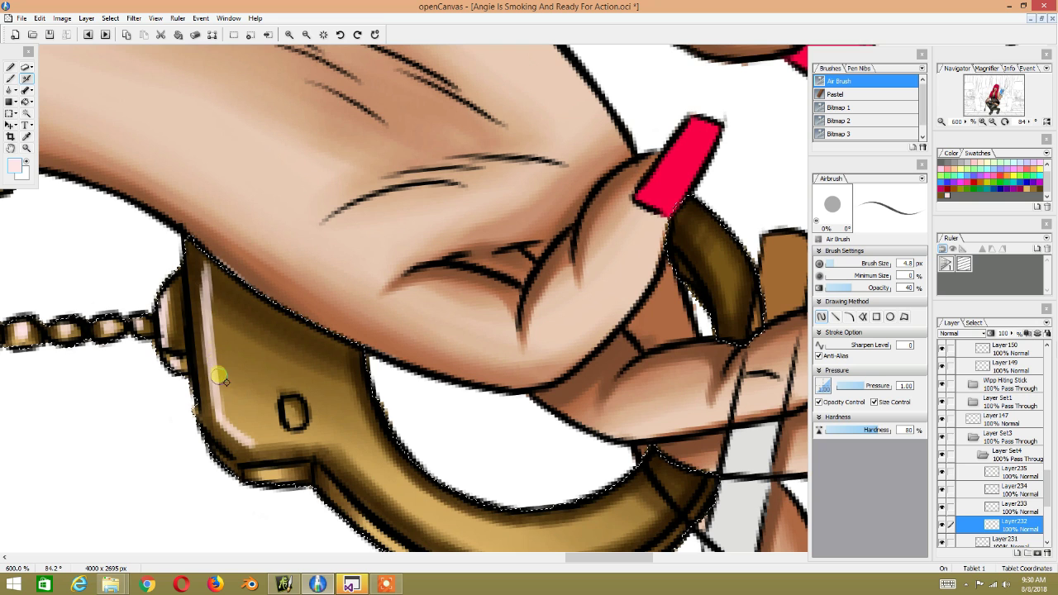
pyautogui.press('space')
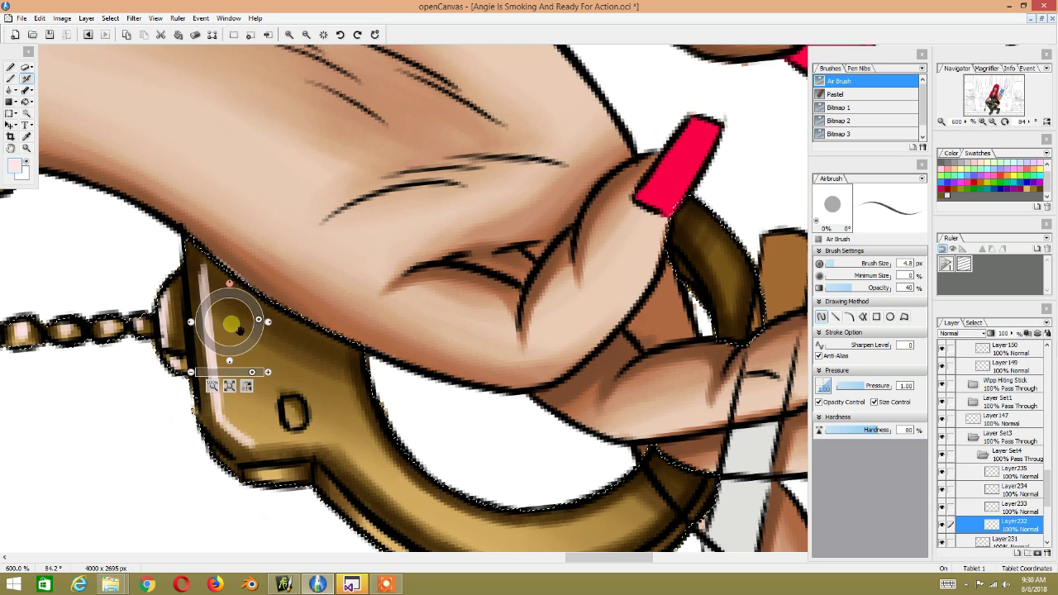
pyautogui.moveTo(238, 330); pyautogui.dragTo(303, 135)
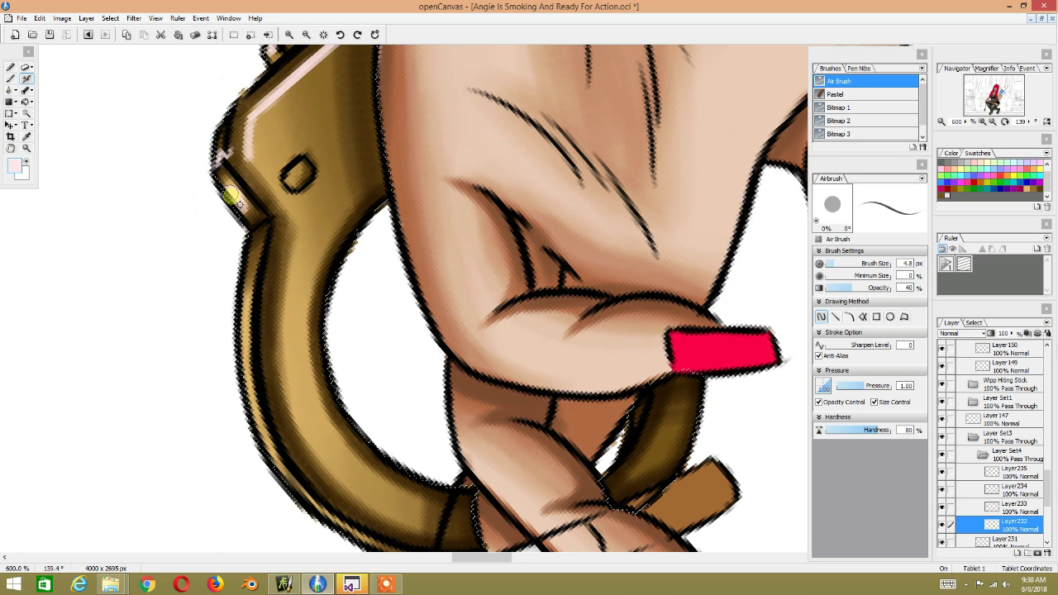
pyautogui.click(283, 315)
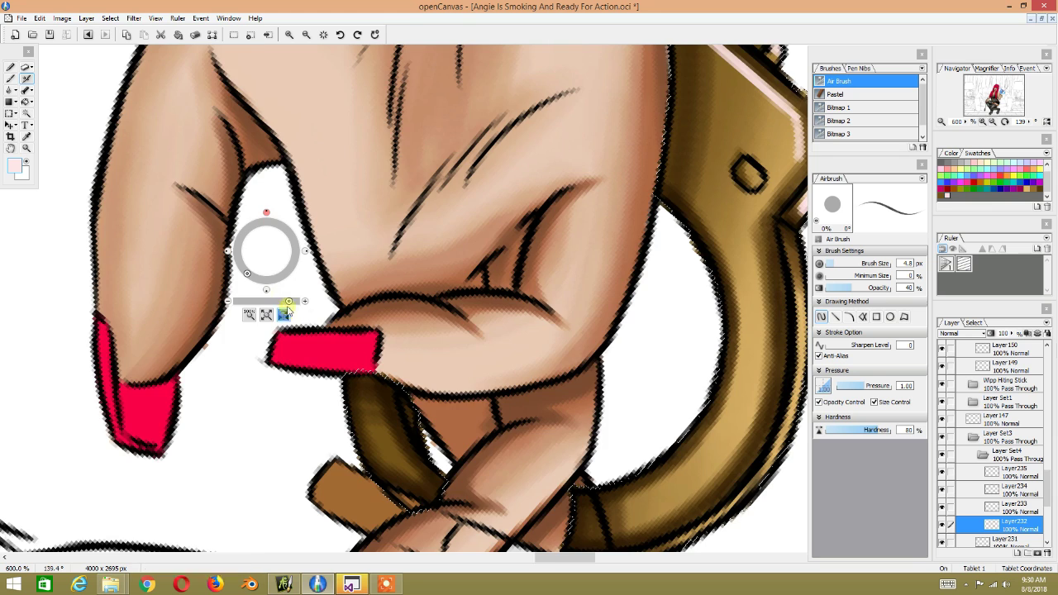
pyautogui.click(285, 312)
# Step: Airbrush pale pink highlights along the outer edge of the cuff by the hand
pyautogui.moveTo(315, 487); pyautogui.dragTo(190, 302)
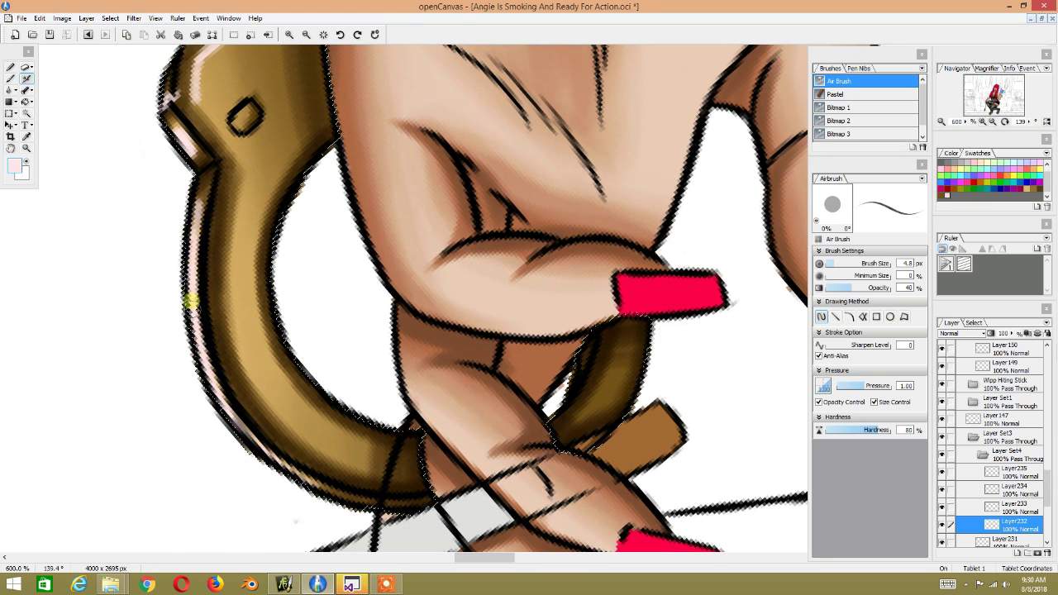
pyautogui.moveTo(212, 213); pyautogui.dragTo(247, 304)
pyautogui.moveTo(236, 354)
pyautogui.mouseDown()
pyautogui.moveTo(535, 460)
pyautogui.moveTo(430, 331)
pyautogui.mouseUp()
pyautogui.moveTo(236, 345); pyautogui.dragTo(272, 260)
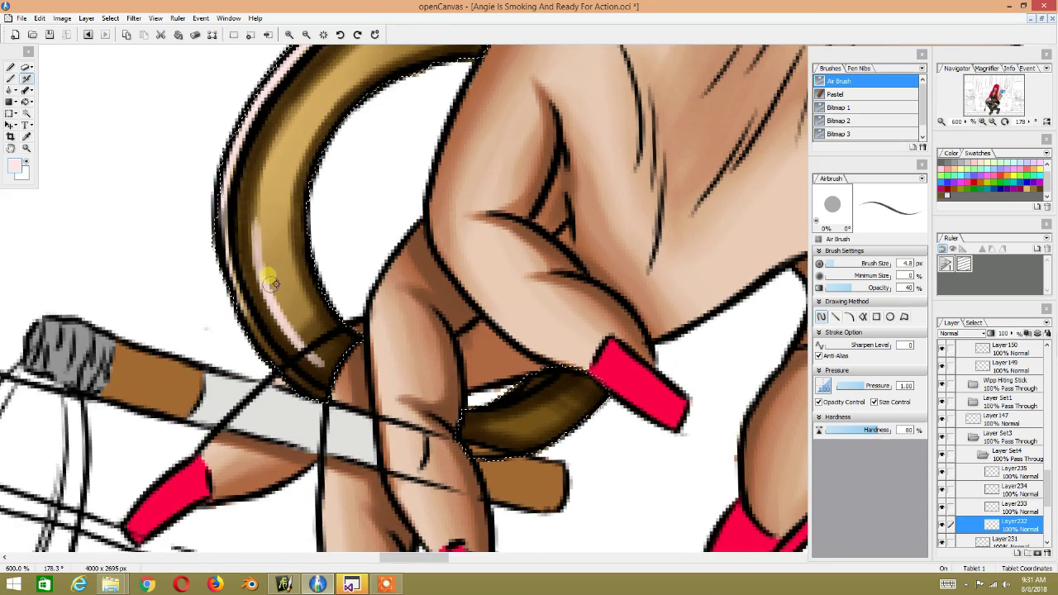
pyautogui.moveTo(307, 106)
pyautogui.mouseDown()
pyautogui.moveTo(242, 315)
pyautogui.moveTo(279, 207)
pyautogui.moveTo(229, 291)
pyautogui.mouseUp()
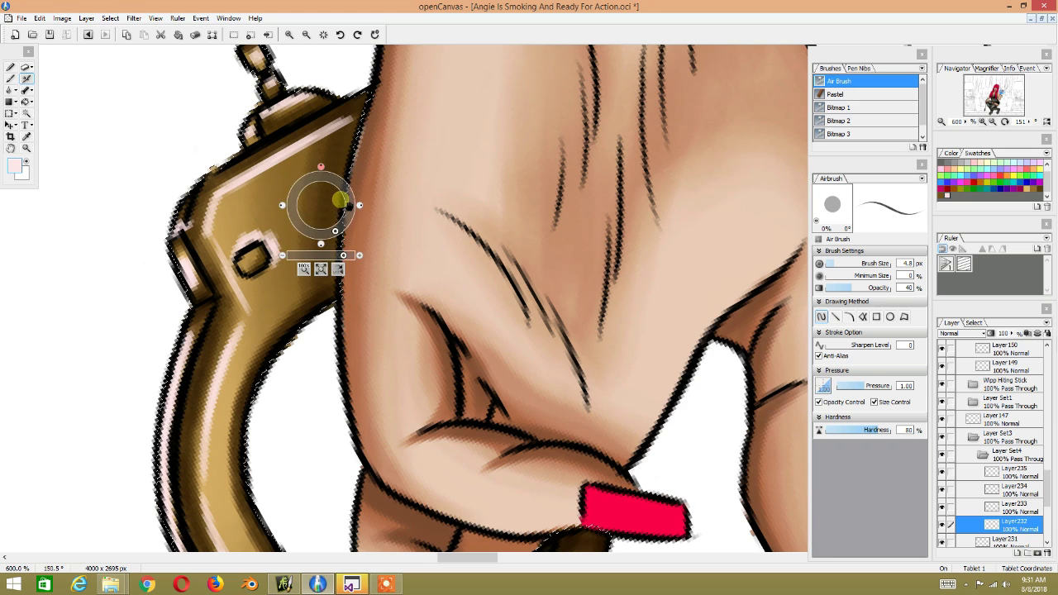
# Step: Zoom in on the handcuff ring and airbrush pink highlights along its lower curve
pyautogui.moveTo(272, 244); pyautogui.dragTo(254, 155)
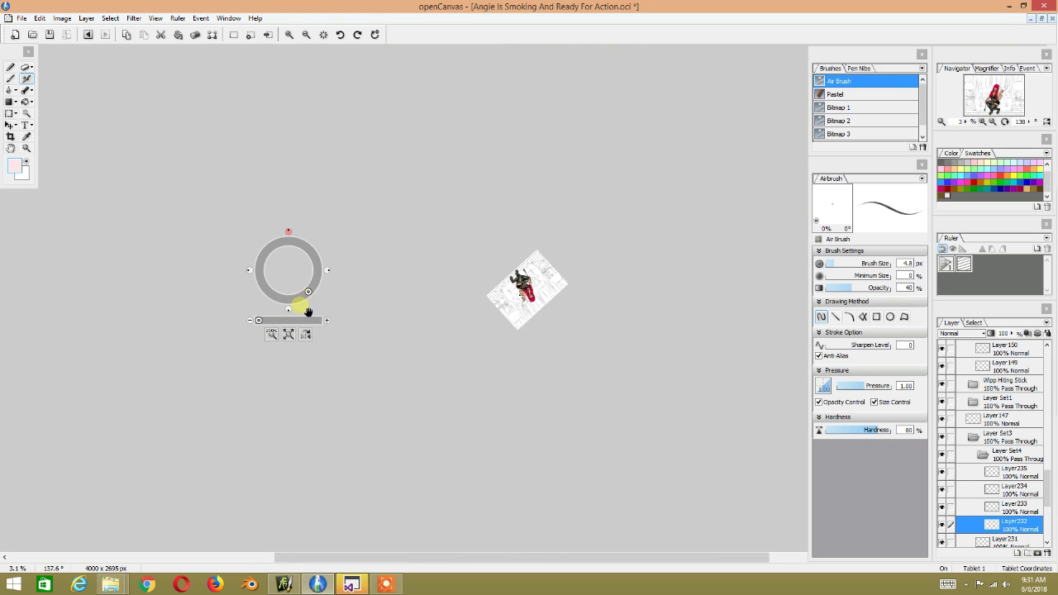
pyautogui.moveTo(306, 311); pyautogui.dragTo(325, 267)
pyautogui.moveTo(258, 320); pyautogui.dragTo(271, 321)
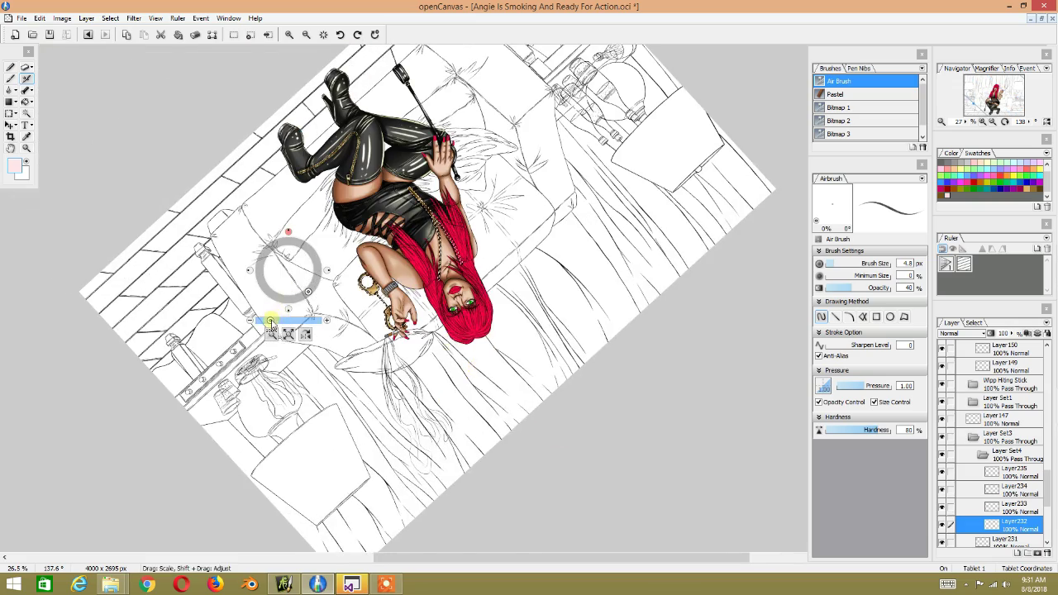
pyautogui.moveTo(270, 321); pyautogui.dragTo(289, 321)
pyautogui.moveTo(397, 314); pyautogui.dragTo(491, 329)
pyautogui.moveTo(257, 329); pyautogui.dragTo(442, 291)
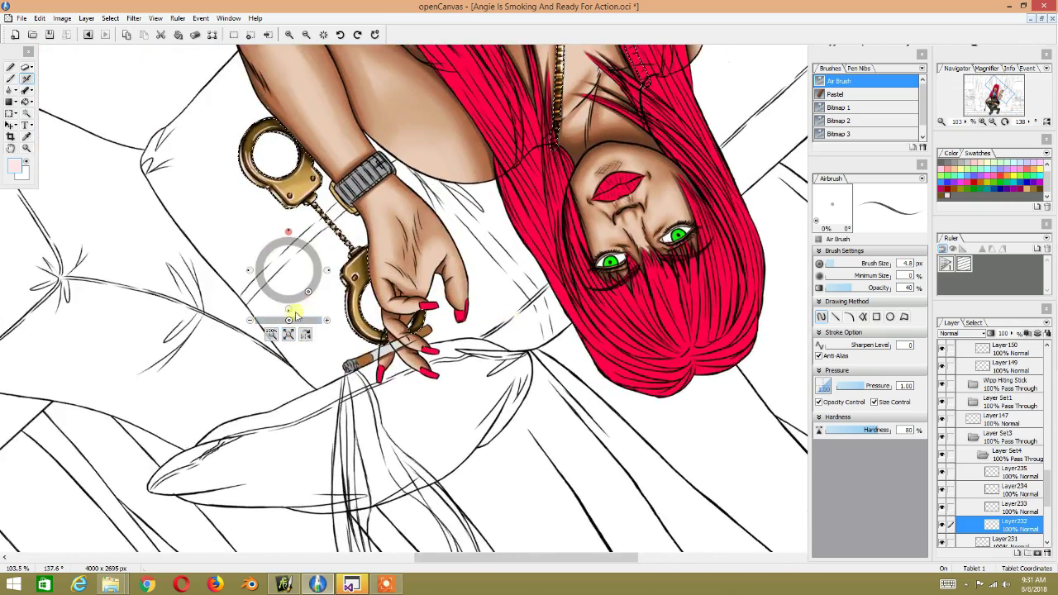
pyautogui.moveTo(291, 319); pyautogui.dragTo(311, 319)
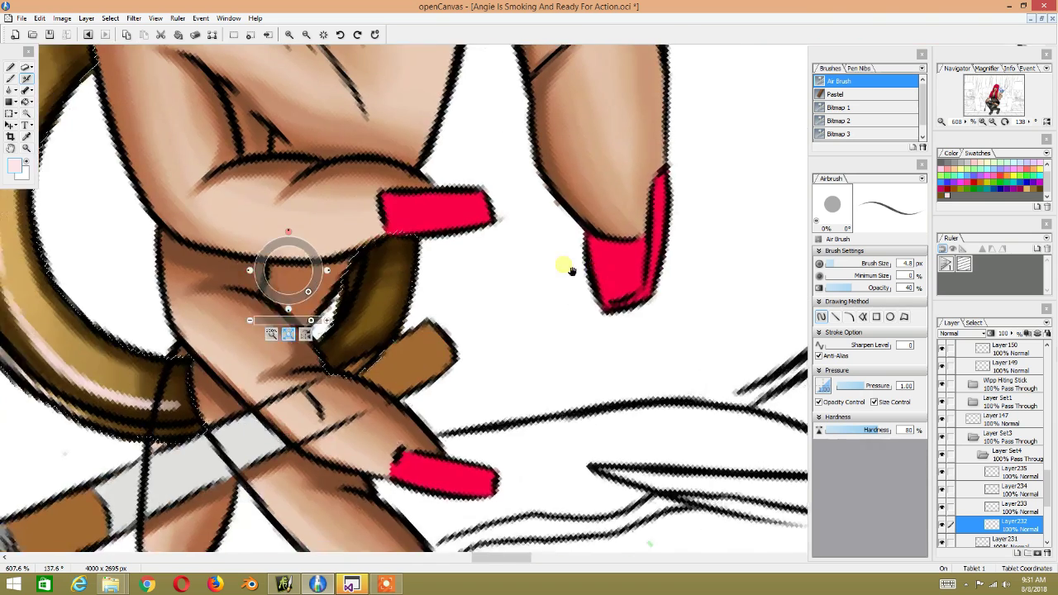
pyautogui.moveTo(571, 271)
pyautogui.mouseDown()
pyautogui.moveTo(567, 377)
pyautogui.moveTo(350, 355)
pyautogui.moveTo(293, 388)
pyautogui.mouseUp()
pyautogui.moveTo(337, 419)
pyautogui.mouseDown()
pyautogui.moveTo(290, 402)
pyautogui.moveTo(315, 411)
pyautogui.moveTo(243, 358)
pyautogui.moveTo(223, 314)
pyautogui.mouseUp()
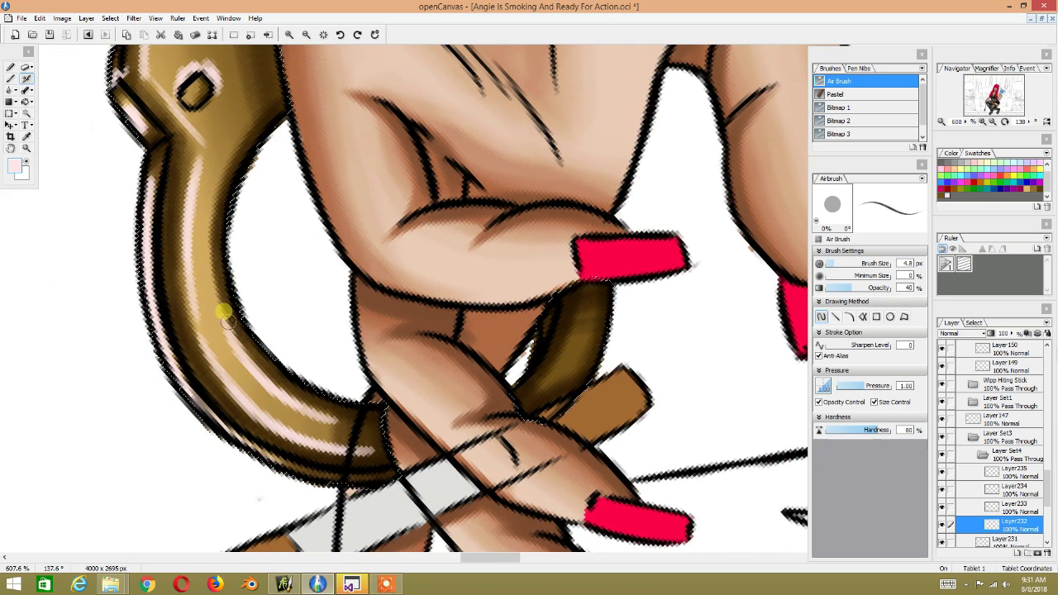
# Step: Rotate around the cuff, undo a stray highlight stroke, then reset rotation and zoom out
pyautogui.moveTo(237, 161); pyautogui.dragTo(201, 271)
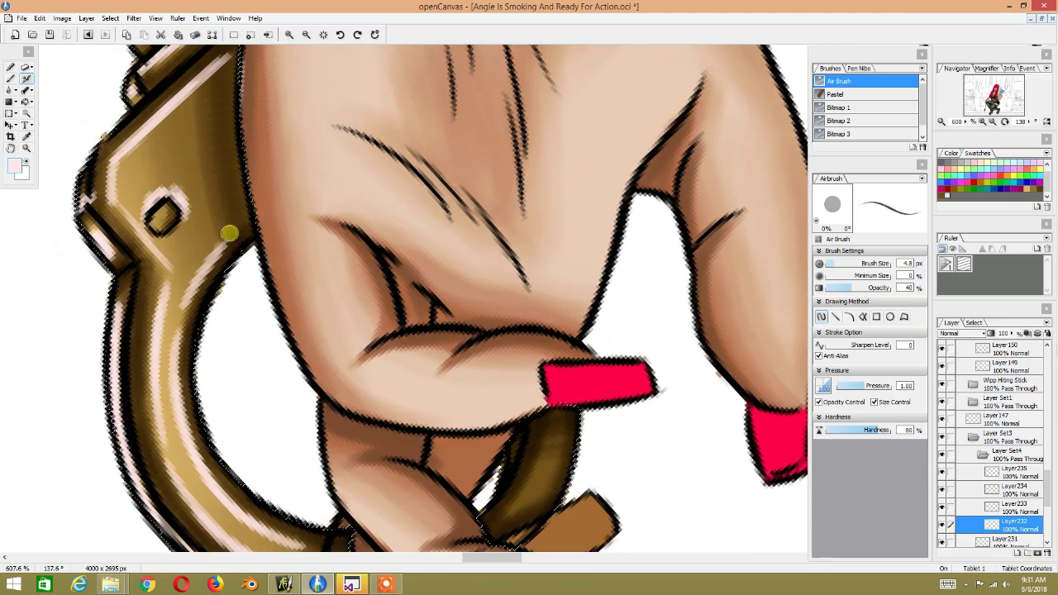
pyautogui.moveTo(284, 271)
pyautogui.mouseDown()
pyautogui.moveTo(256, 309)
pyautogui.moveTo(562, 508)
pyautogui.moveTo(606, 130)
pyautogui.moveTo(408, 245)
pyautogui.mouseUp()
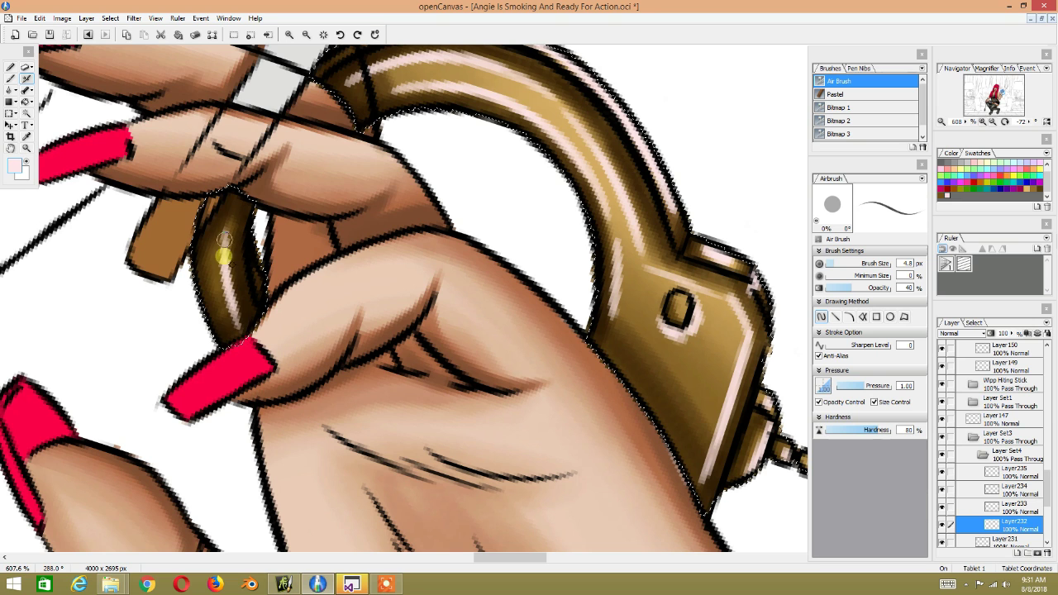
pyautogui.moveTo(208, 211)
pyautogui.mouseDown()
pyautogui.moveTo(260, 161)
pyautogui.moveTo(236, 331)
pyautogui.moveTo(254, 332)
pyautogui.mouseUp()
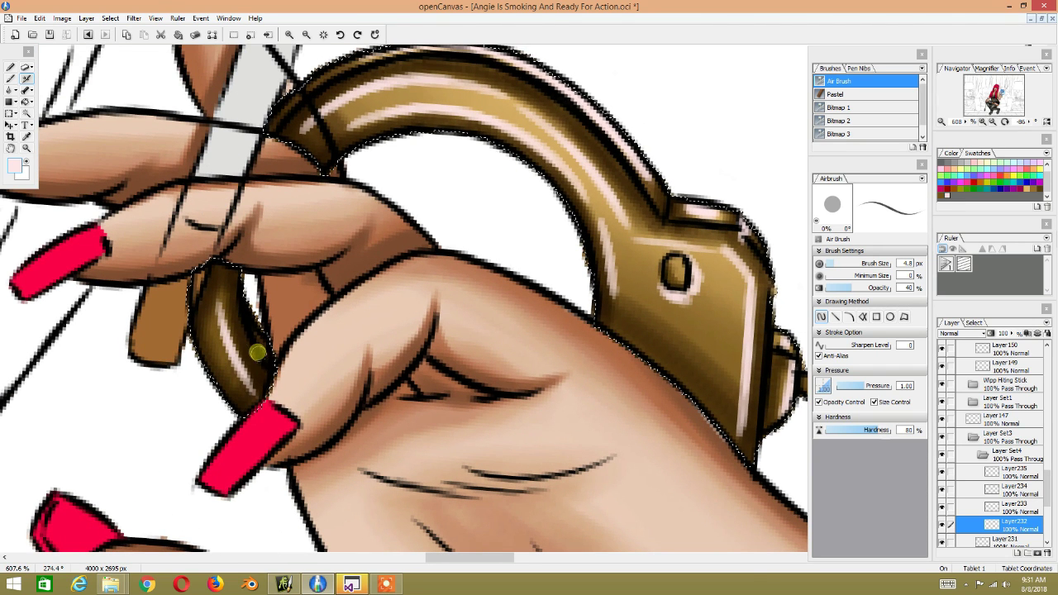
pyautogui.hotkey('ctrl', 'z')
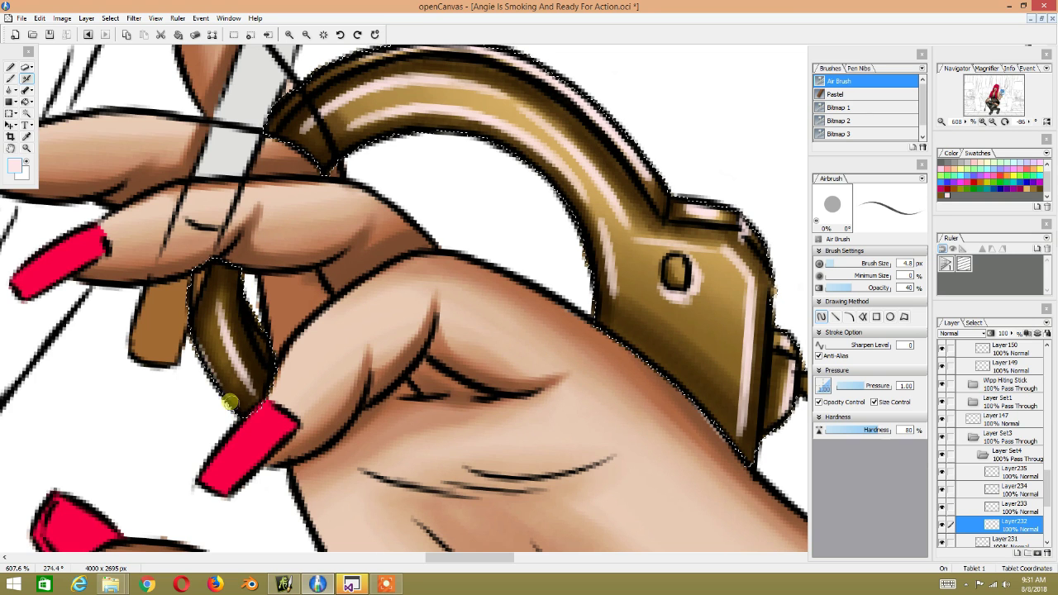
pyautogui.moveTo(236, 177); pyautogui.dragTo(257, 412)
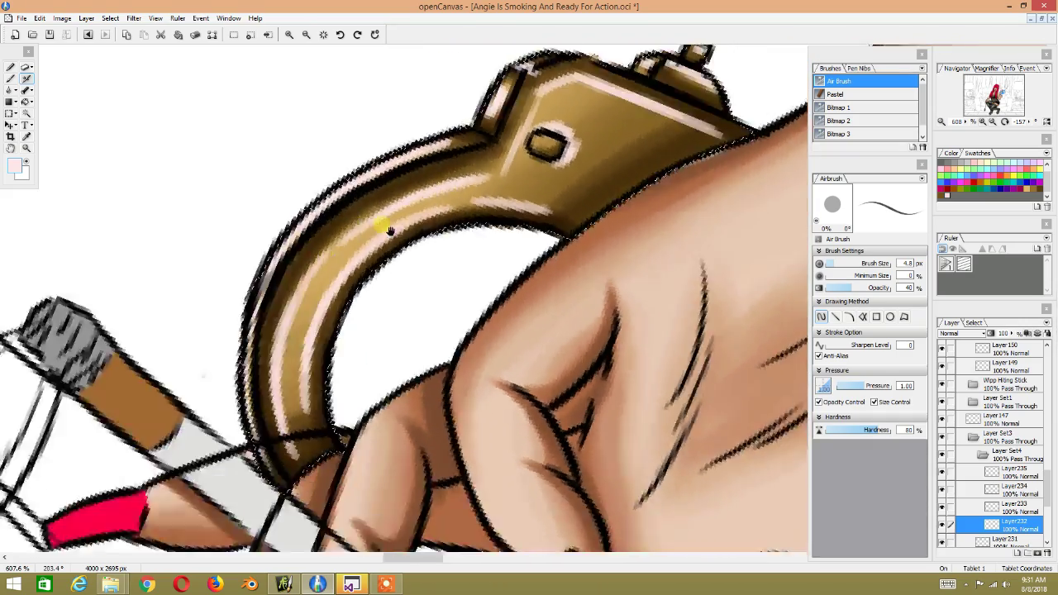
pyautogui.moveTo(389, 231); pyautogui.dragTo(339, 259)
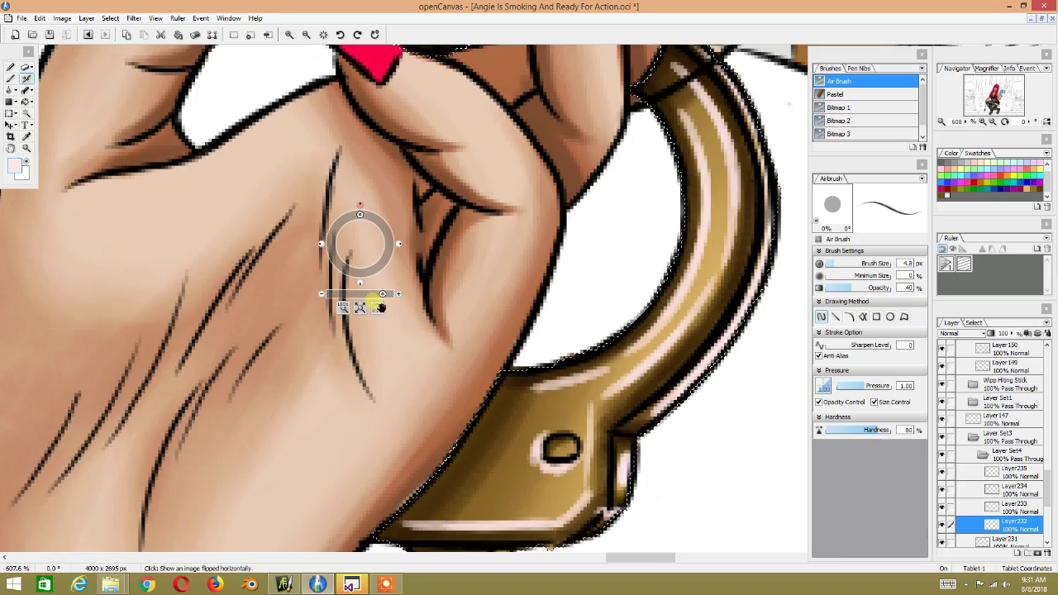
pyautogui.click(367, 307)
pyautogui.moveTo(366, 308)
pyautogui.mouseDown()
pyautogui.moveTo(334, 327)
pyautogui.moveTo(421, 219)
pyautogui.moveTo(217, 204)
pyautogui.mouseUp()
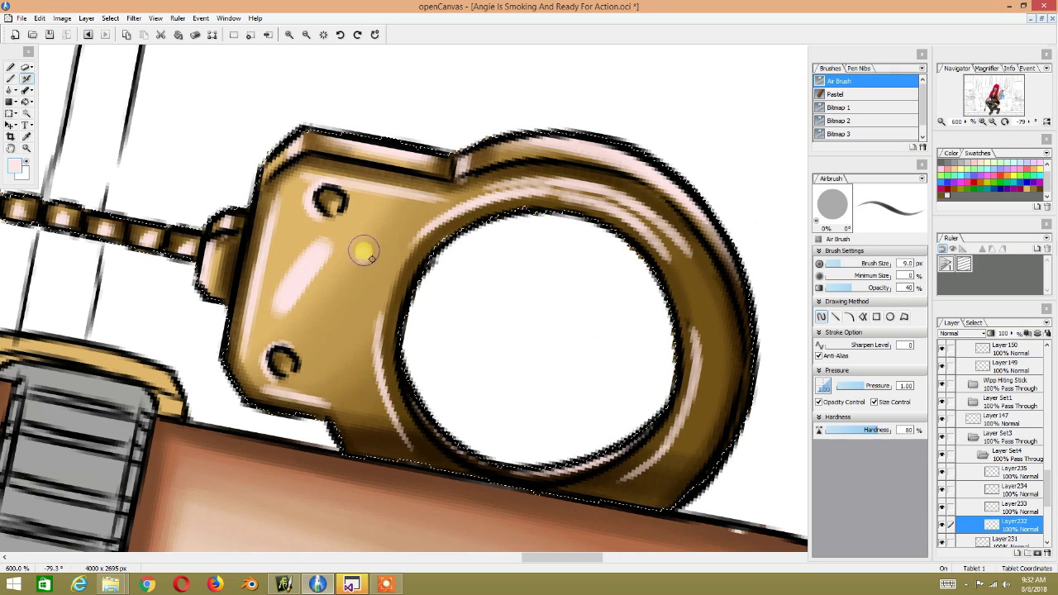
# Step: Dab pink highlights and faint light streaks on the other gold cuff
pyautogui.moveTo(346, 302); pyautogui.dragTo(323, 352)
pyautogui.press('space')
pyautogui.moveTo(415, 207); pyautogui.dragTo(662, 234)
pyautogui.moveTo(206, 248)
pyautogui.mouseDown()
pyautogui.moveTo(295, 283)
pyautogui.moveTo(273, 307)
pyautogui.mouseUp()
pyautogui.moveTo(248, 262)
pyautogui.mouseDown()
pyautogui.moveTo(278, 313)
pyautogui.moveTo(246, 263)
pyautogui.mouseUp()
pyautogui.click(297, 343)
pyautogui.moveTo(307, 278)
pyautogui.mouseDown()
pyautogui.moveTo(314, 258)
pyautogui.moveTo(307, 303)
pyautogui.moveTo(312, 263)
pyautogui.mouseUp()
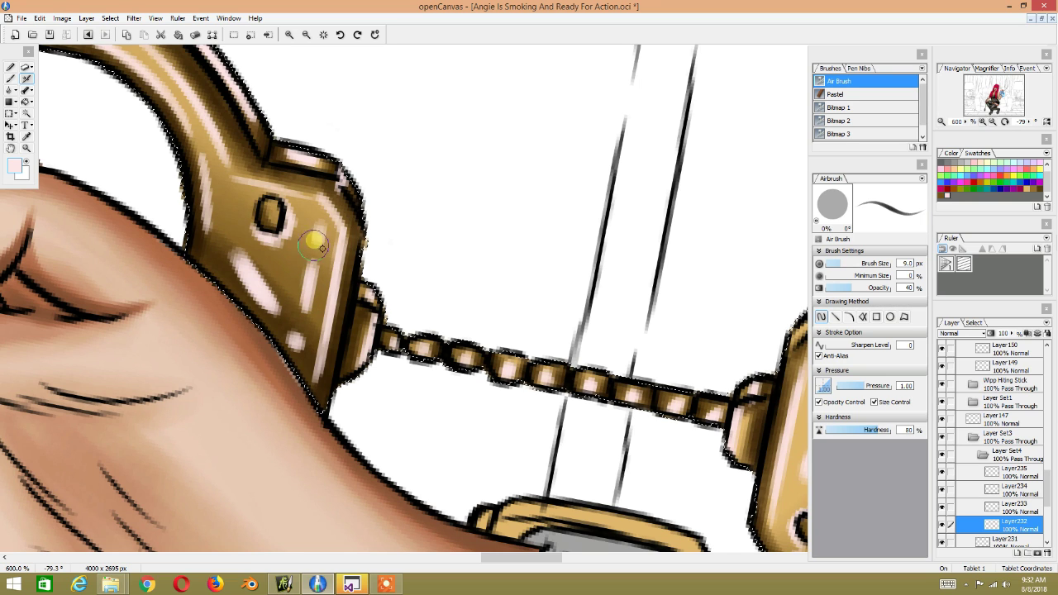
pyautogui.scroll(1, 277, 521)
pyautogui.scroll(-2, 281, 529)
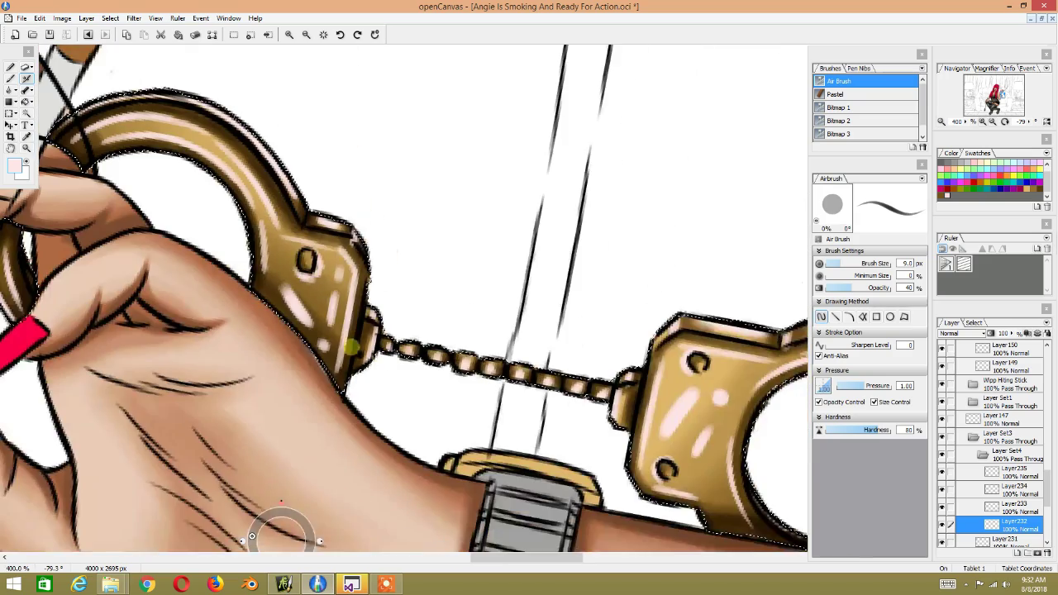
pyautogui.scroll(-2, 348, 229)
# Step: Straighten the canvas rotation and set Layer232's blend mode to Overlay
pyautogui.scroll(-1, 349, 228)
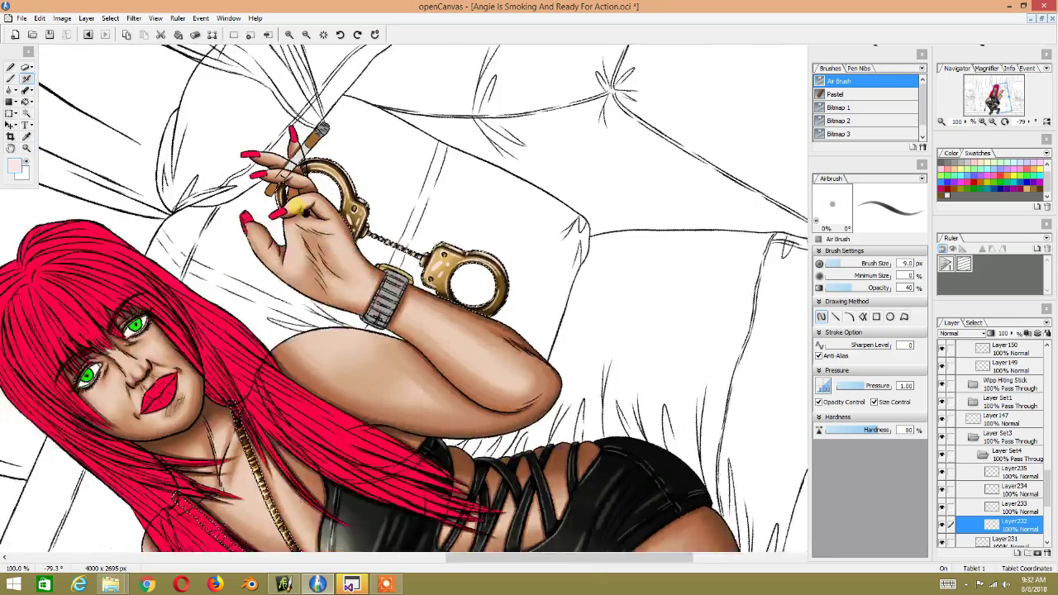
pyautogui.moveTo(294, 207); pyautogui.dragTo(525, 73)
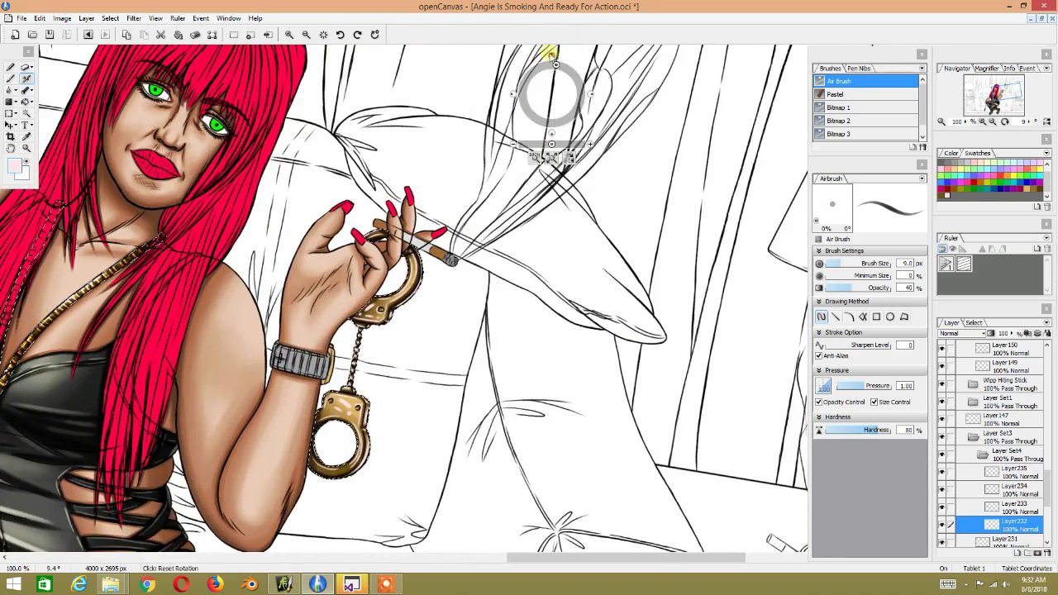
pyautogui.click(553, 60)
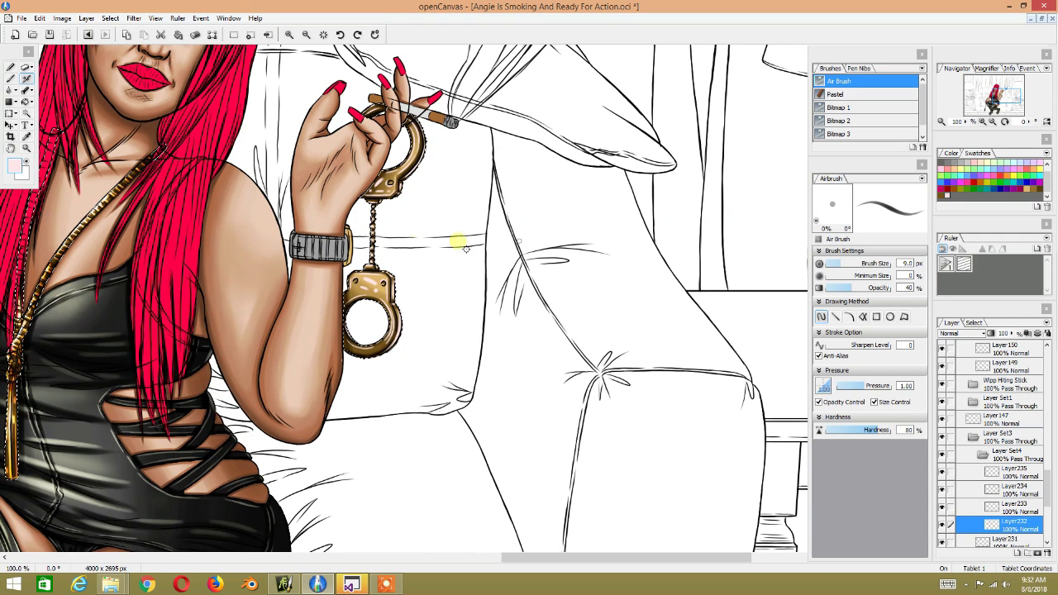
pyautogui.rightClick(999, 524)
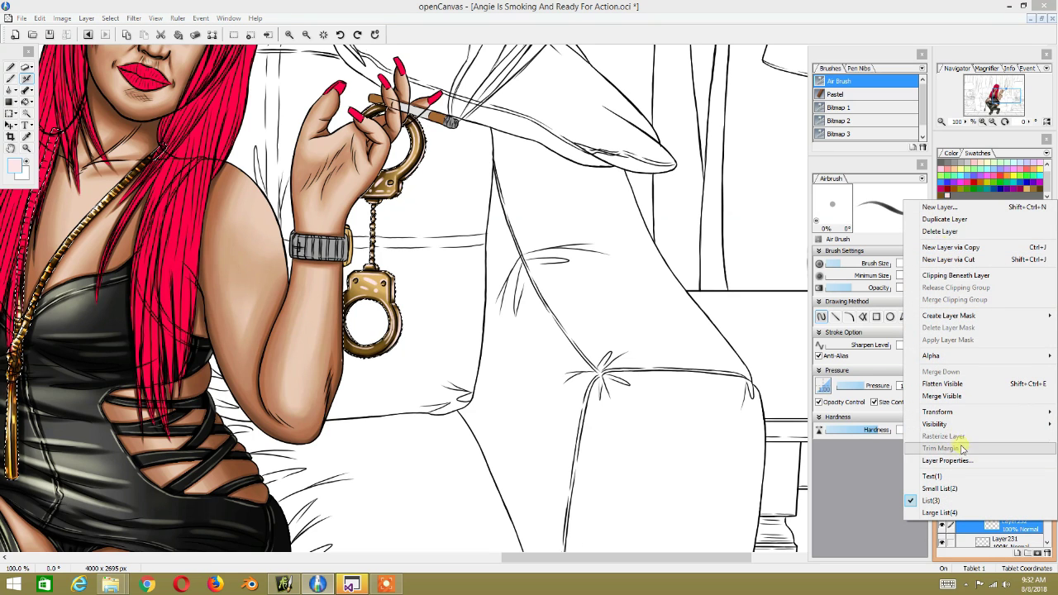
pyautogui.click(997, 526)
pyautogui.click(959, 333)
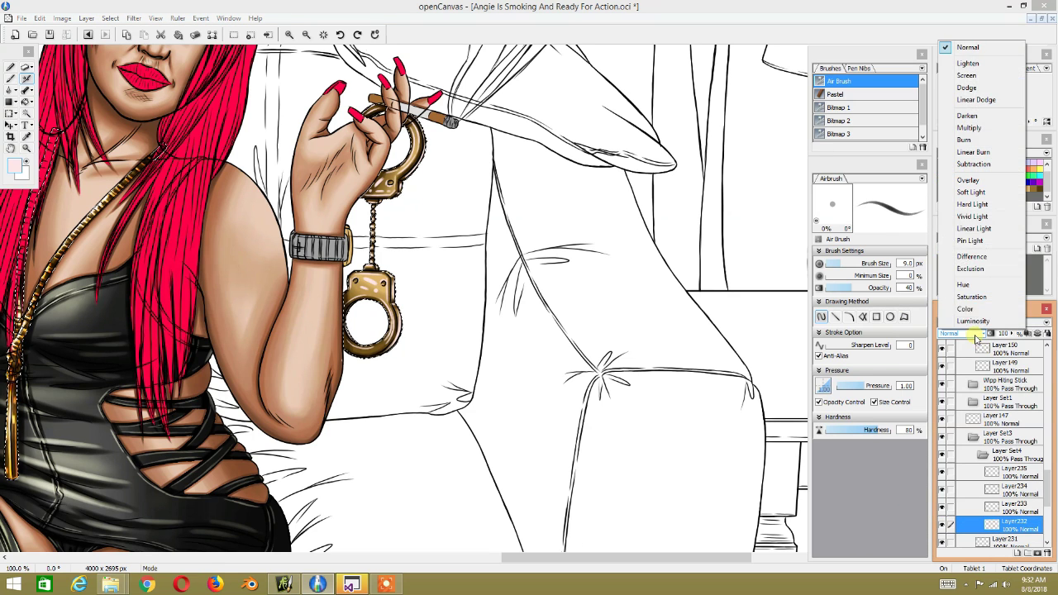
pyautogui.click(975, 186)
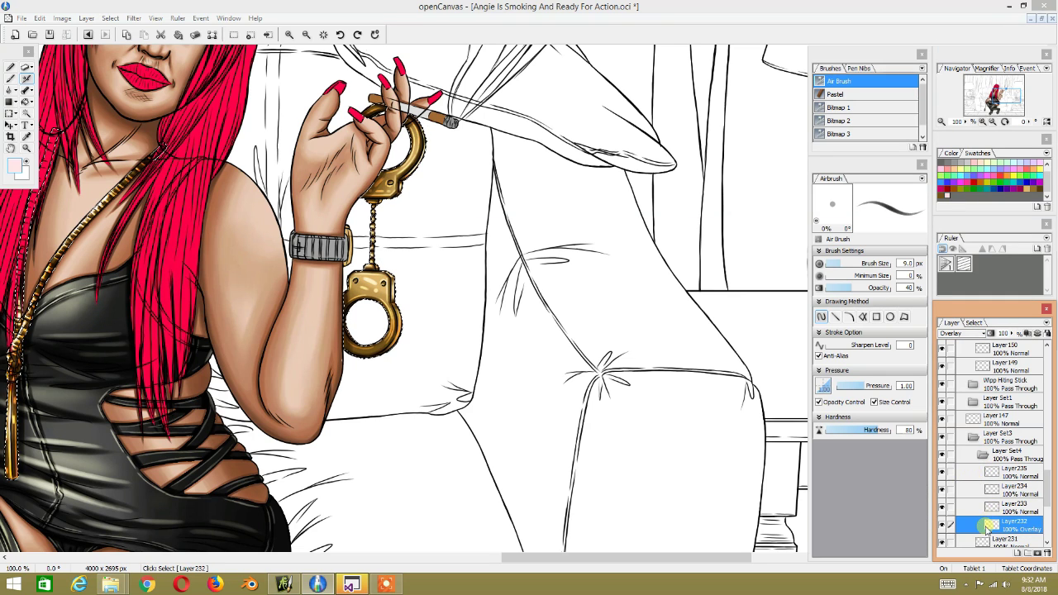
# Step: Duplicate the Overlay layer232 twice to strengthen the cuff highlights
pyautogui.rightClick(988, 528)
pyautogui.click(936, 226)
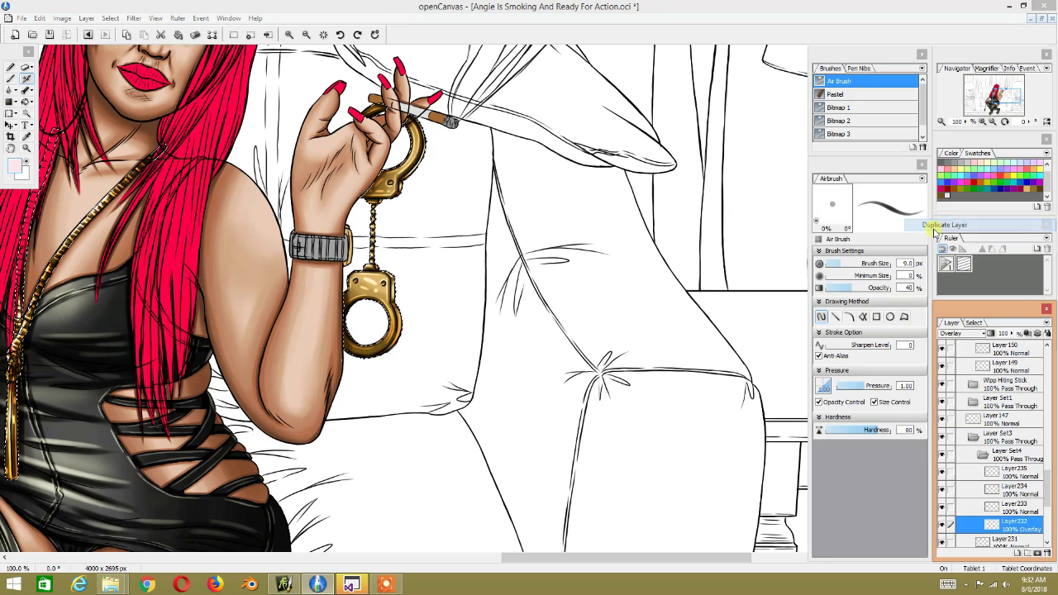
pyautogui.scroll(-1, 365, 234)
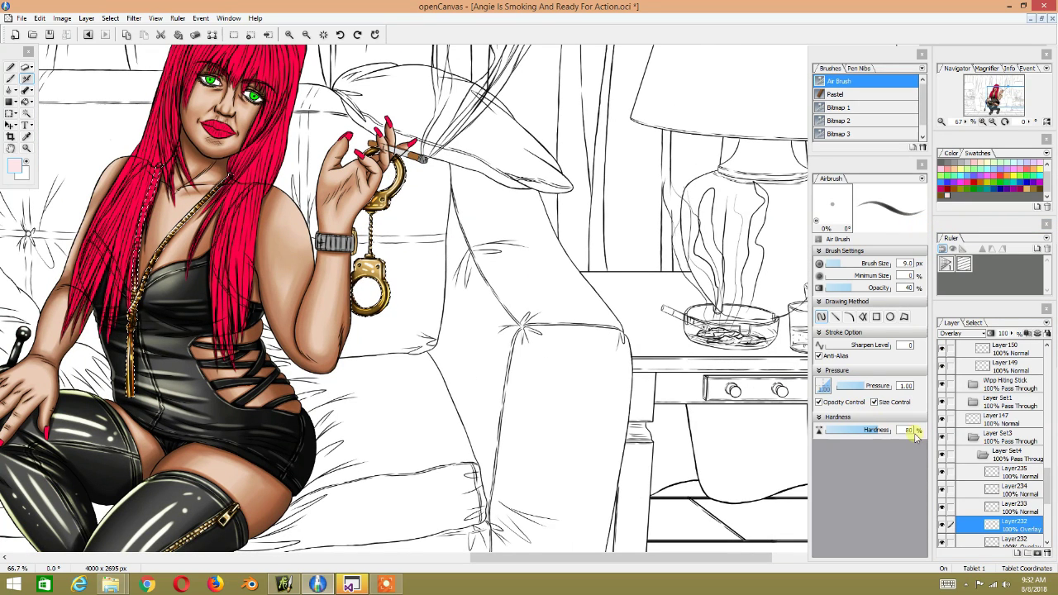
pyautogui.rightClick(990, 524)
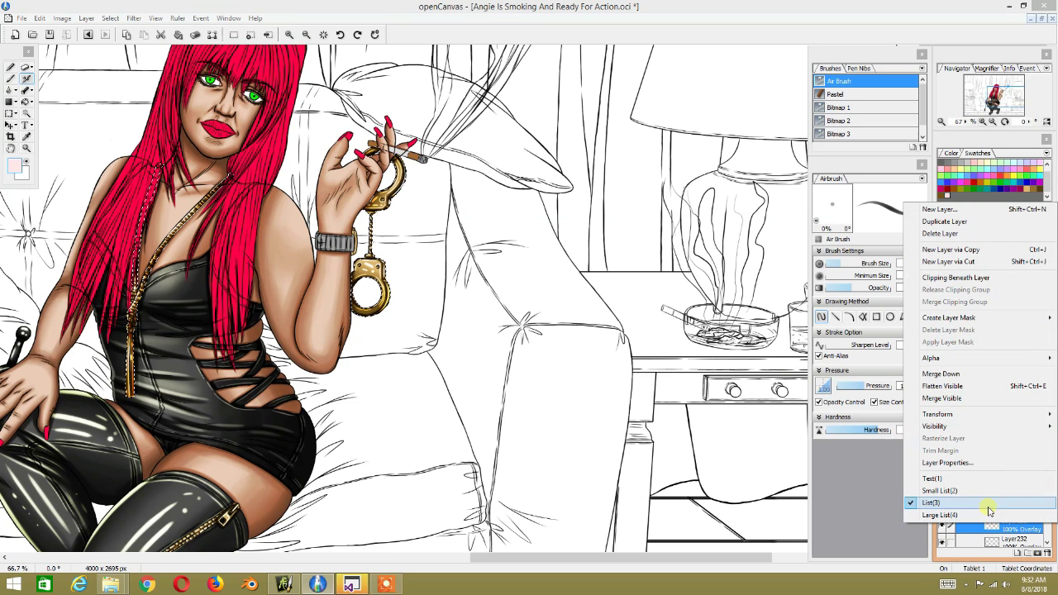
pyautogui.click(944, 222)
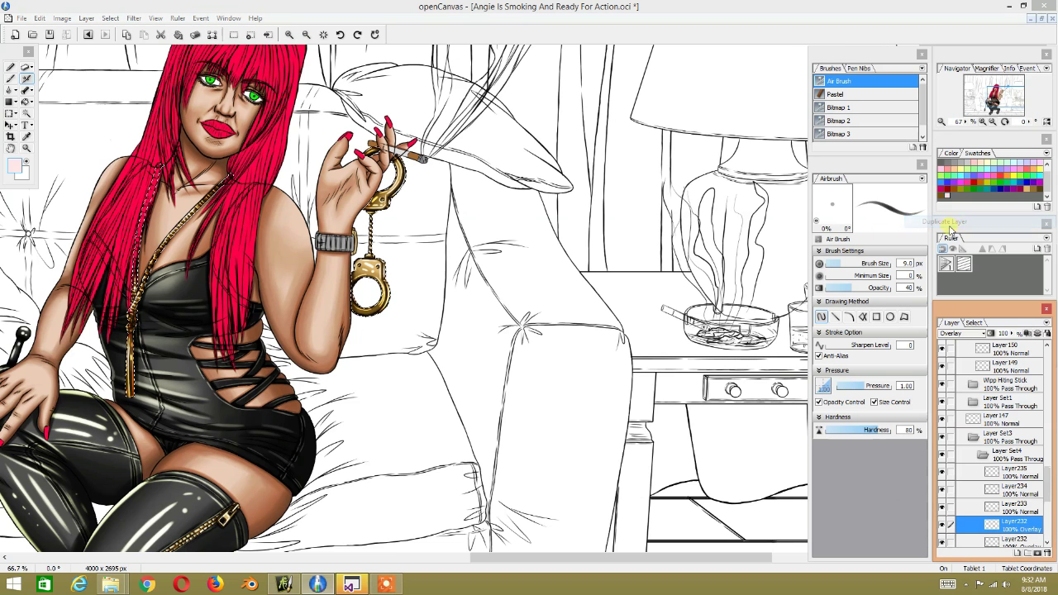
pyautogui.scroll(2, 402, 265)
pyautogui.scroll(1, 402, 263)
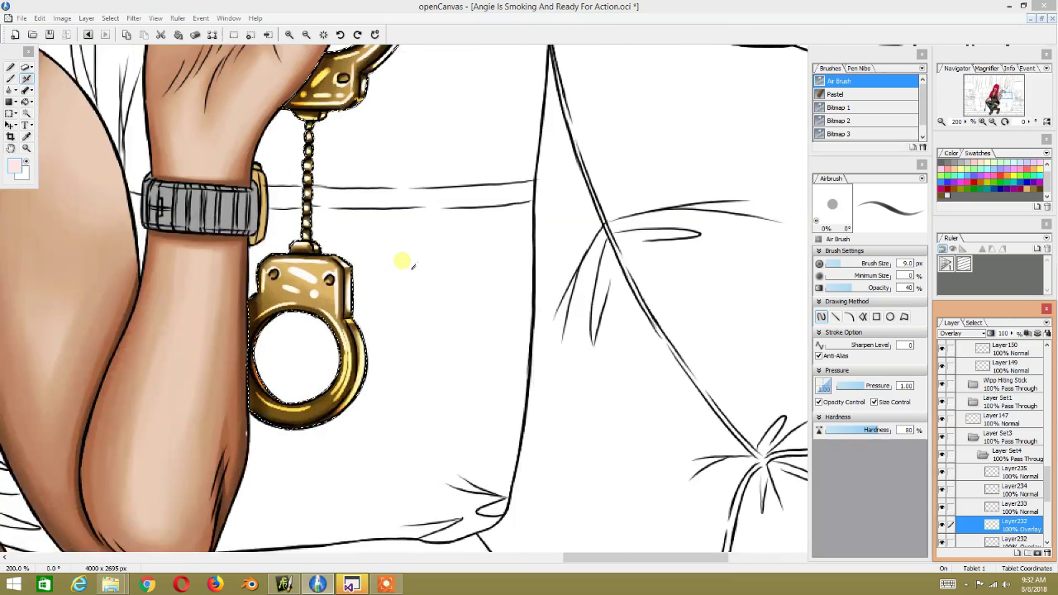
pyautogui.scroll(-3, 403, 263)
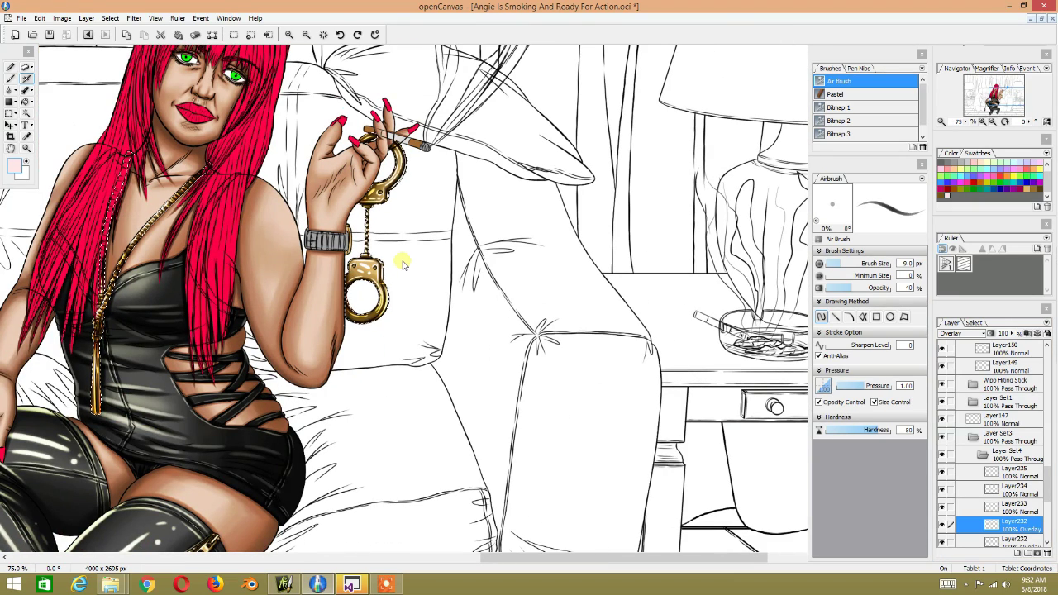
# Step: Deselect the active selection with Select > Deselect
pyautogui.click(402, 263)
pyautogui.scroll(1, 406, 263)
pyautogui.scroll(1, 403, 261)
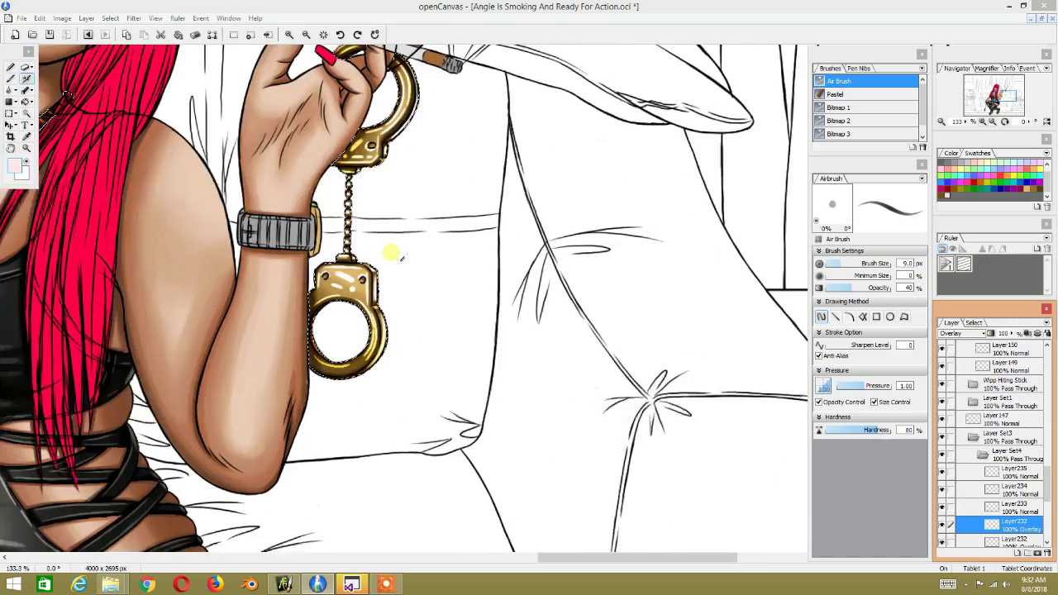
pyautogui.scroll(-2, 401, 258)
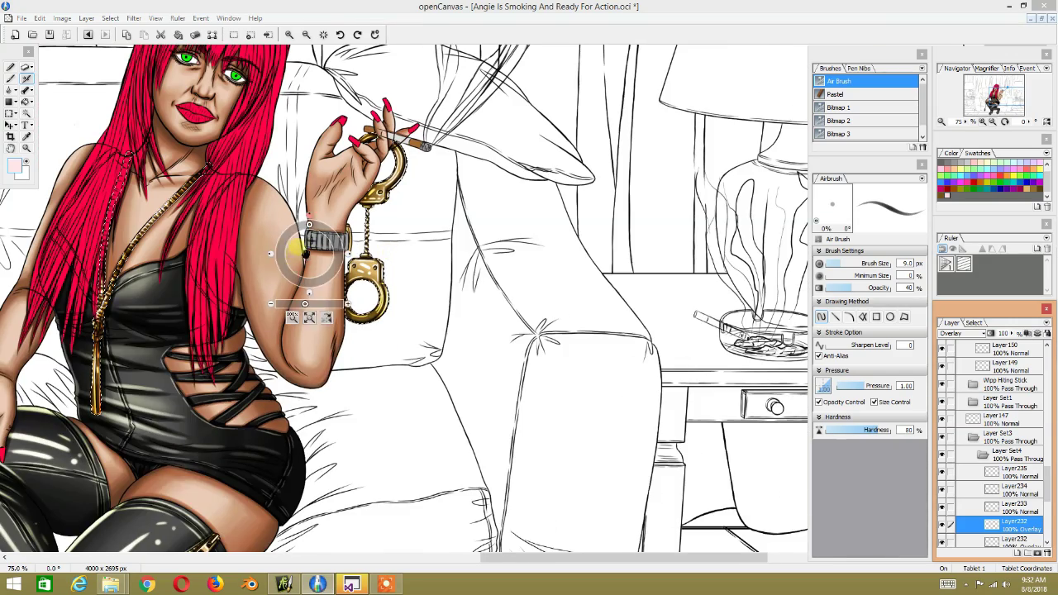
pyautogui.click(110, 18)
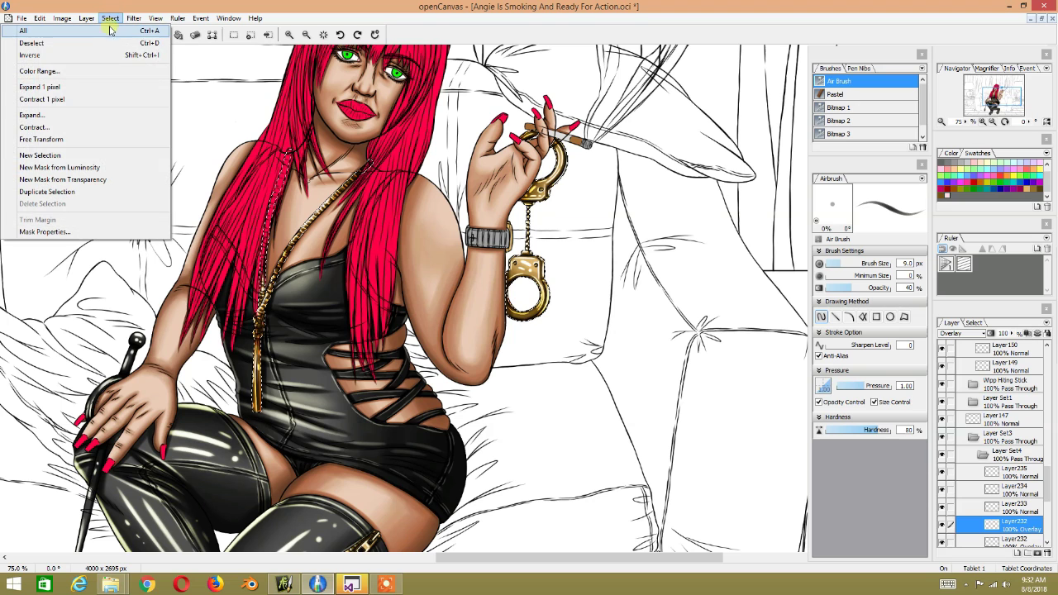
pyautogui.click(107, 42)
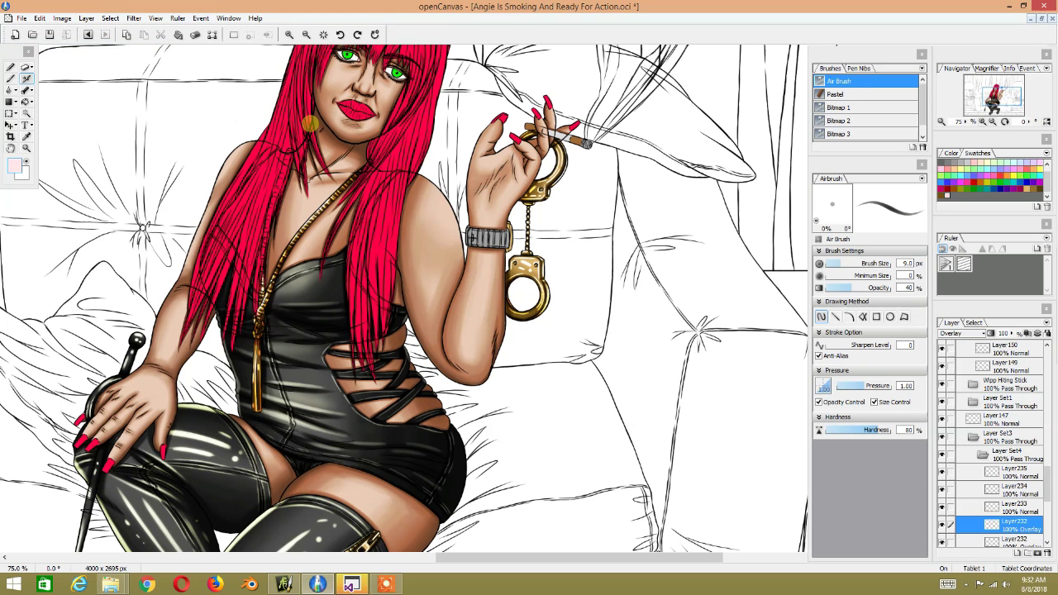
# Step: Zoom and pan to bring the face and cigarette hand into view
pyautogui.scroll(-1, 308, 124)
pyautogui.scroll(-1, 310, 124)
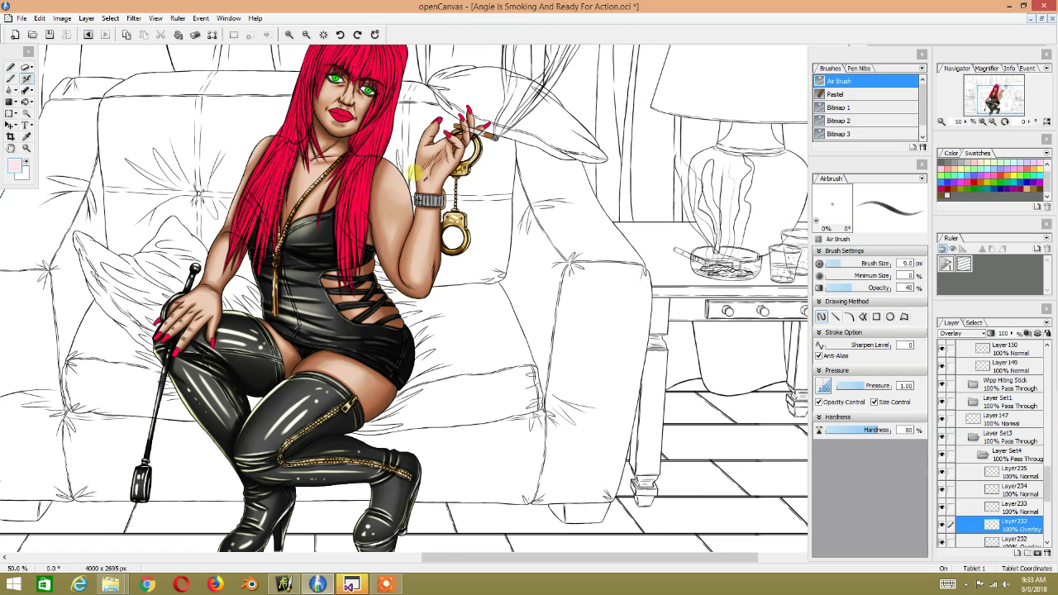
pyautogui.scroll(1, 414, 172)
pyautogui.scroll(1, 409, 248)
pyautogui.scroll(1, 406, 288)
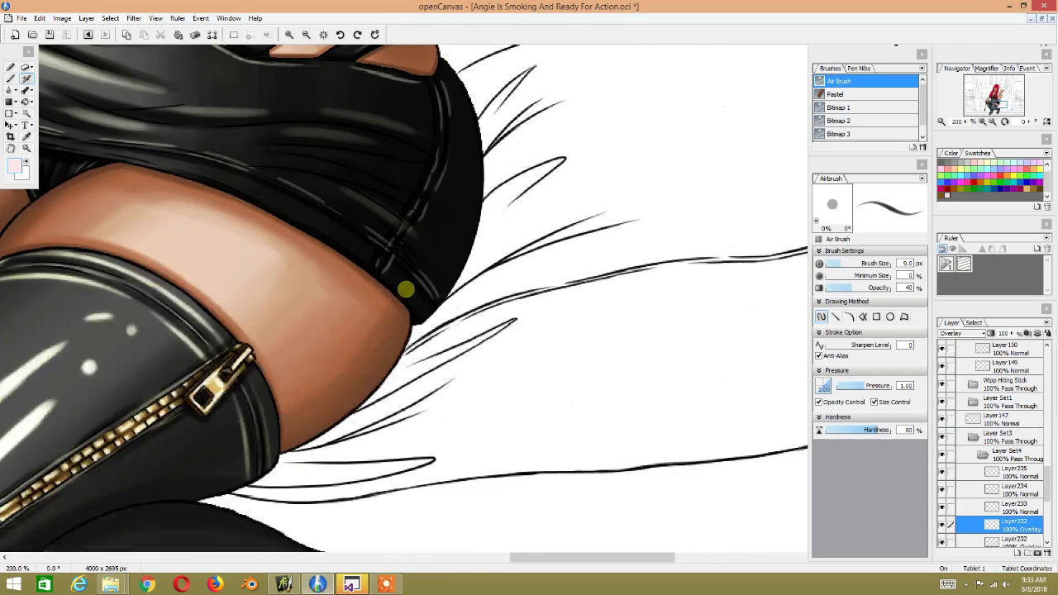
pyautogui.scroll(-2, 406, 289)
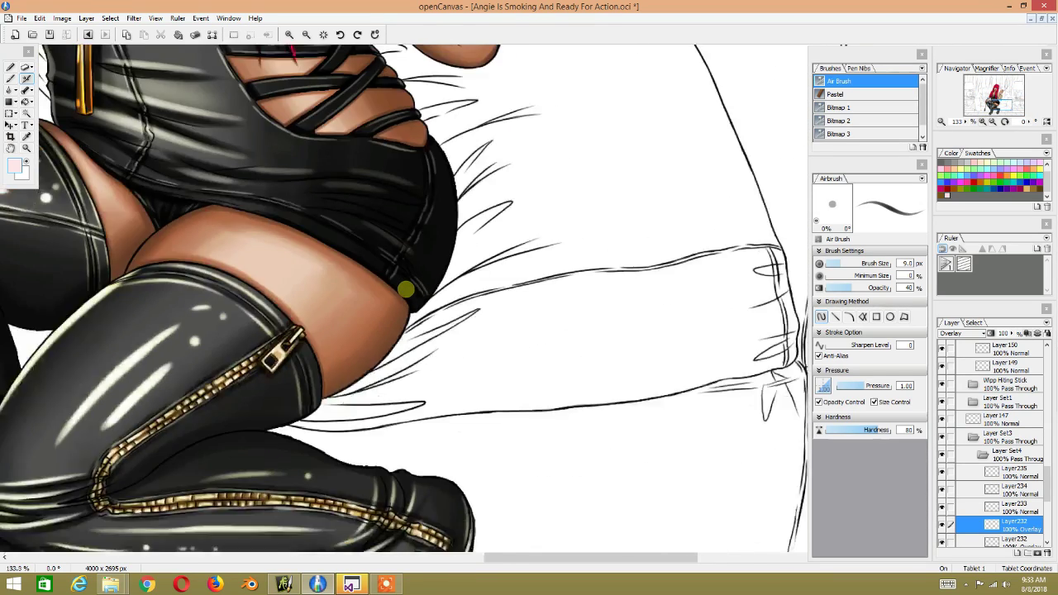
pyautogui.moveTo(462, 163)
pyautogui.mouseDown()
pyautogui.moveTo(451, 190)
pyautogui.moveTo(438, 165)
pyautogui.moveTo(382, 333)
pyautogui.mouseUp()
pyautogui.scroll(2, 382, 333)
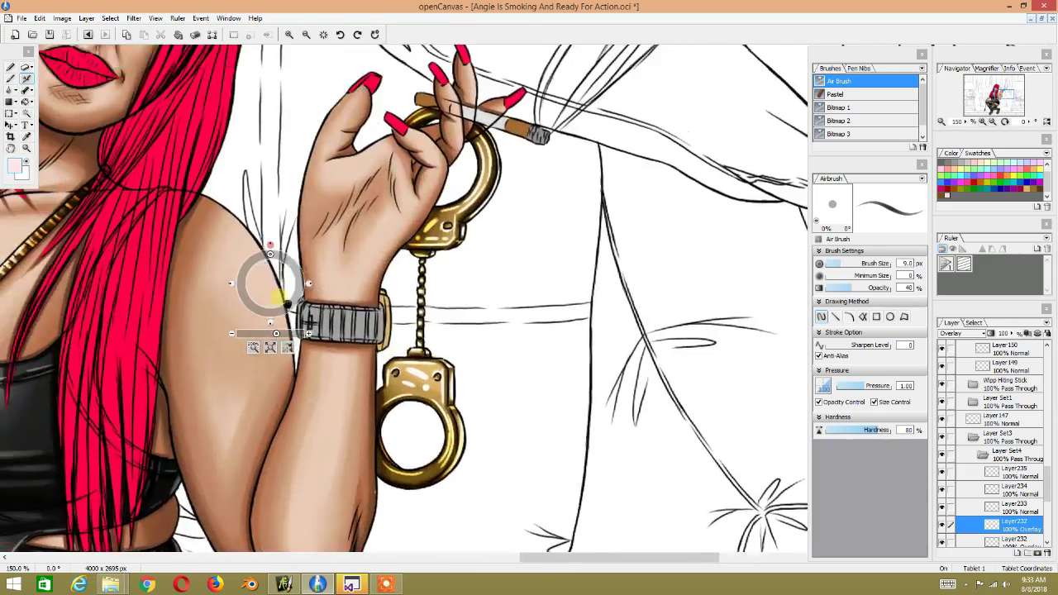
pyautogui.scroll(-1, 364, 298)
pyautogui.scroll(1, 364, 298)
pyautogui.scroll(-2, 432, 301)
pyautogui.scroll(1, 406, 300)
pyautogui.scroll(-2, 389, 267)
pyautogui.scroll(1, 387, 266)
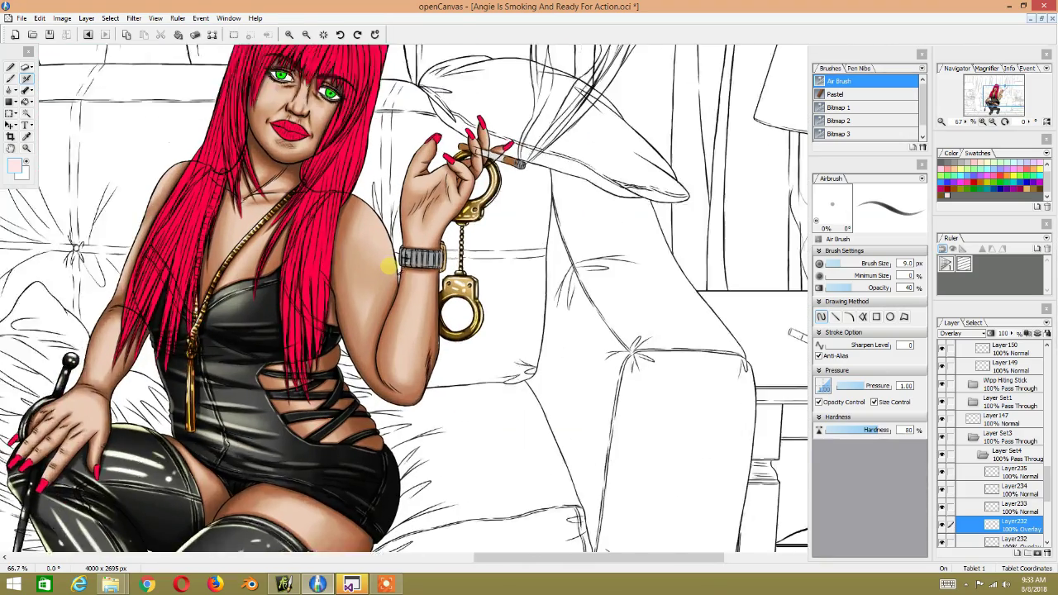
pyautogui.scroll(1, 390, 267)
pyautogui.scroll(-1, 372, 224)
pyautogui.scroll(1, 373, 224)
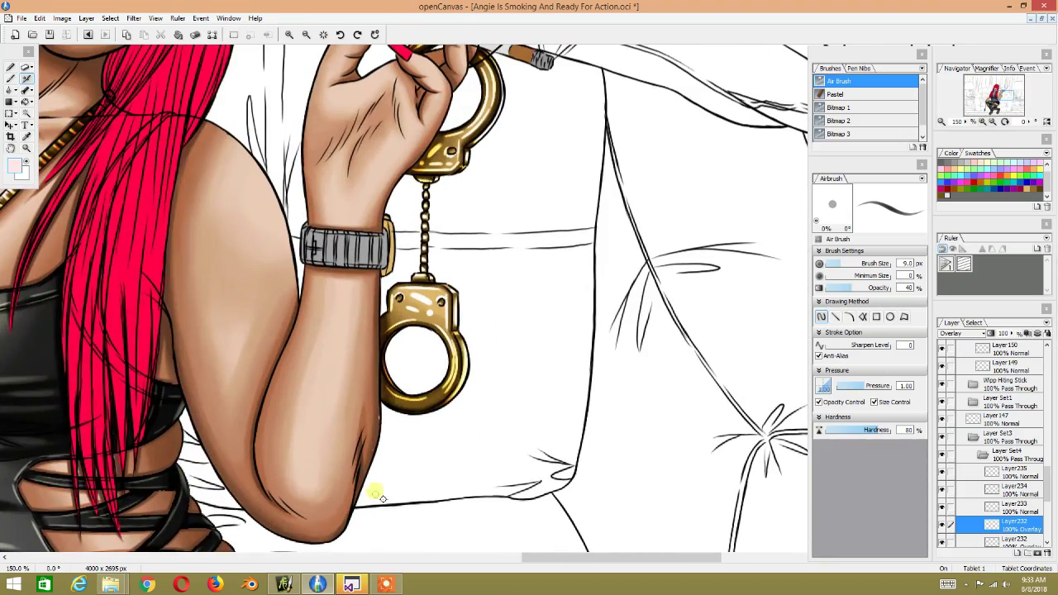
pyautogui.click(395, 587)
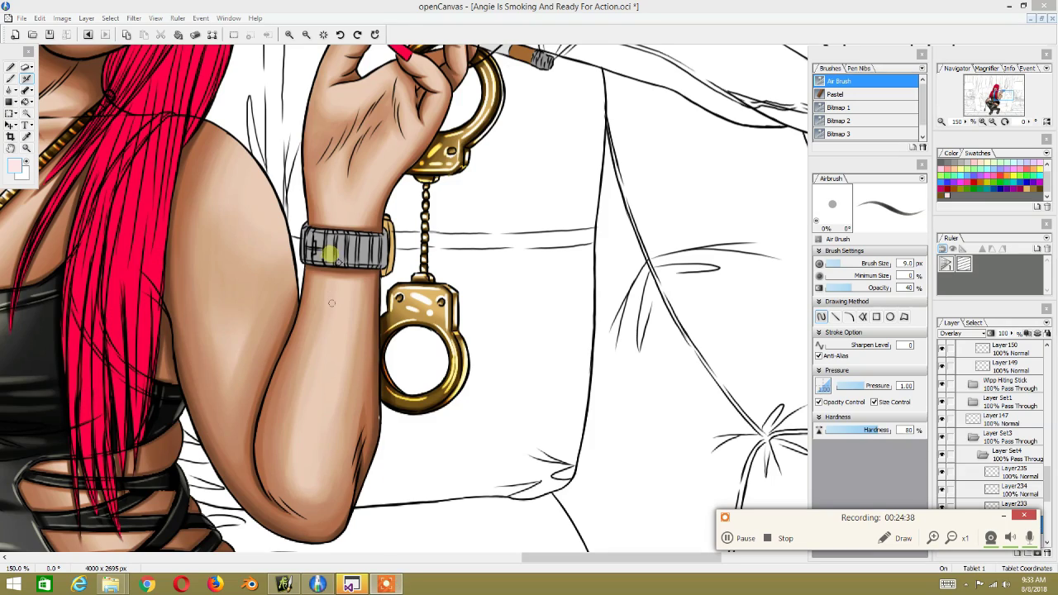
# Step: Zoom in closely on the cigarette between the fingers and wrist
pyautogui.scroll(-1, 331, 302)
pyautogui.scroll(-3, 323, 351)
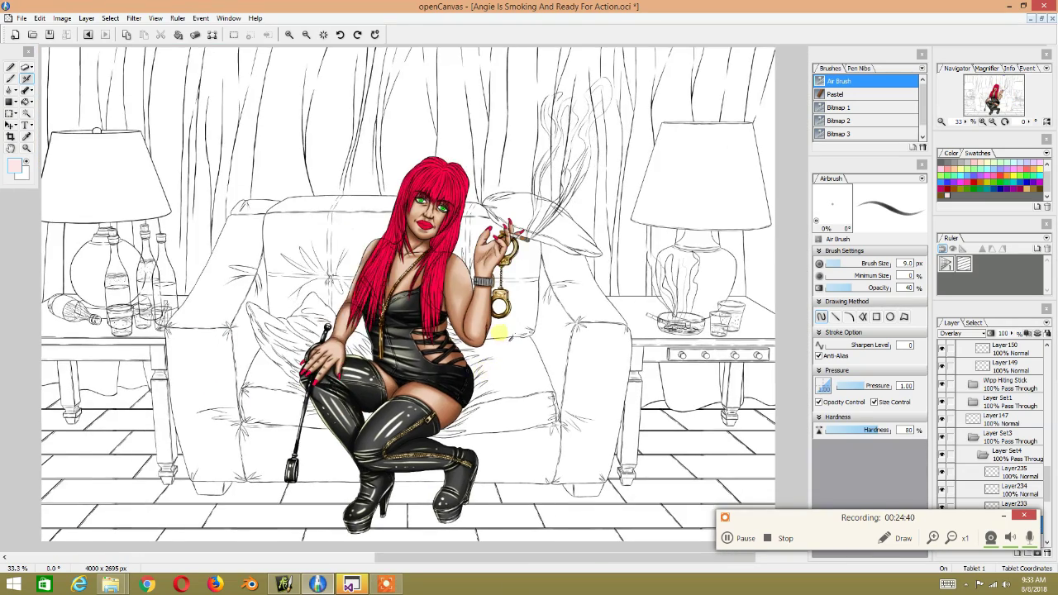
pyautogui.scroll(-1, 496, 333)
pyautogui.scroll(1, 523, 333)
pyautogui.scroll(3, 510, 329)
pyautogui.scroll(1, 378, 279)
pyautogui.scroll(1, 378, 350)
pyautogui.scroll(1, 350, 349)
pyautogui.moveTo(352, 349); pyautogui.dragTo(347, 387)
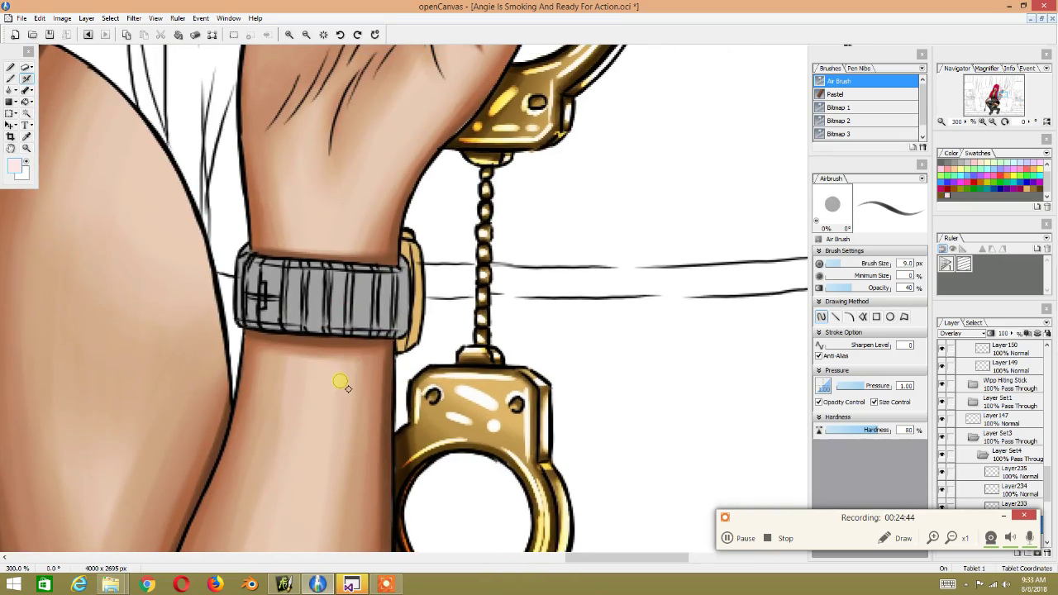
pyautogui.scroll(-2, 342, 382)
pyautogui.scroll(1, 378, 306)
pyautogui.scroll(-1, 389, 306)
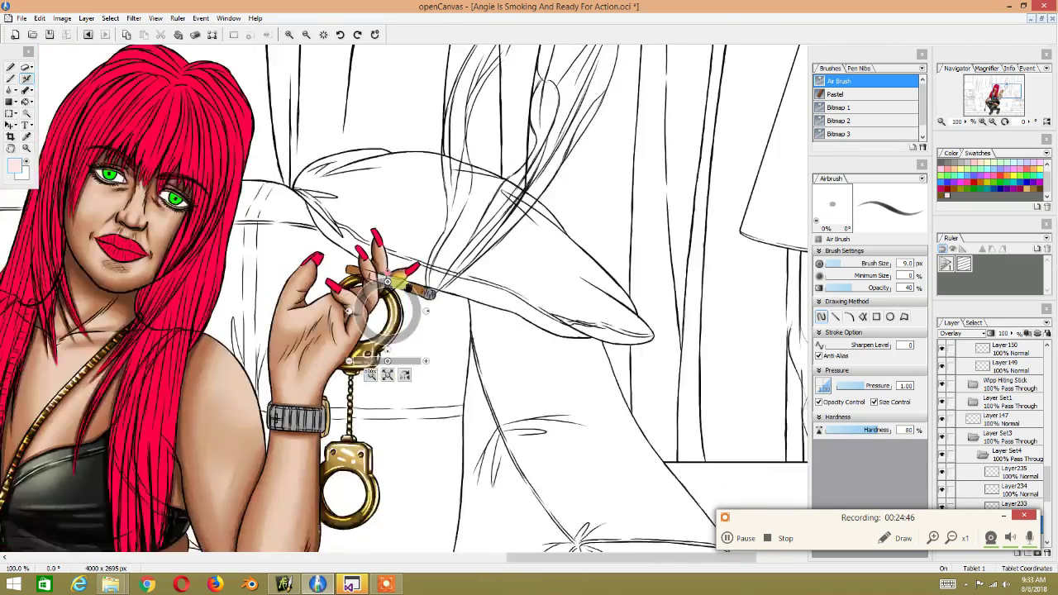
pyautogui.scroll(2, 387, 281)
pyautogui.scroll(3, 387, 281)
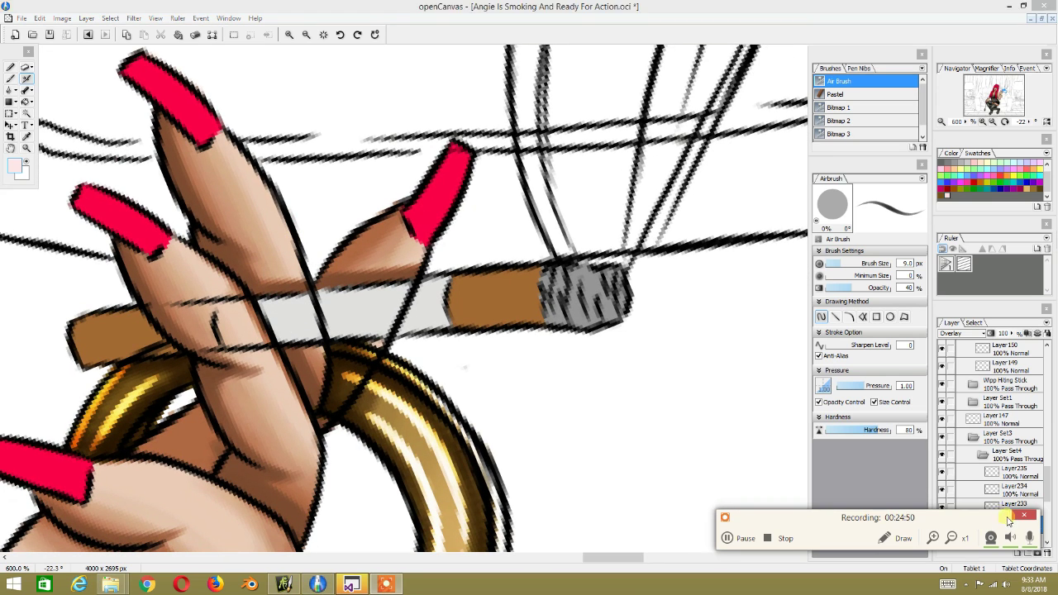
# Step: Collapse Layer Set3 and toggle Layers 151, 150 and 149 to inspect the cigarette parts
pyautogui.click(974, 438)
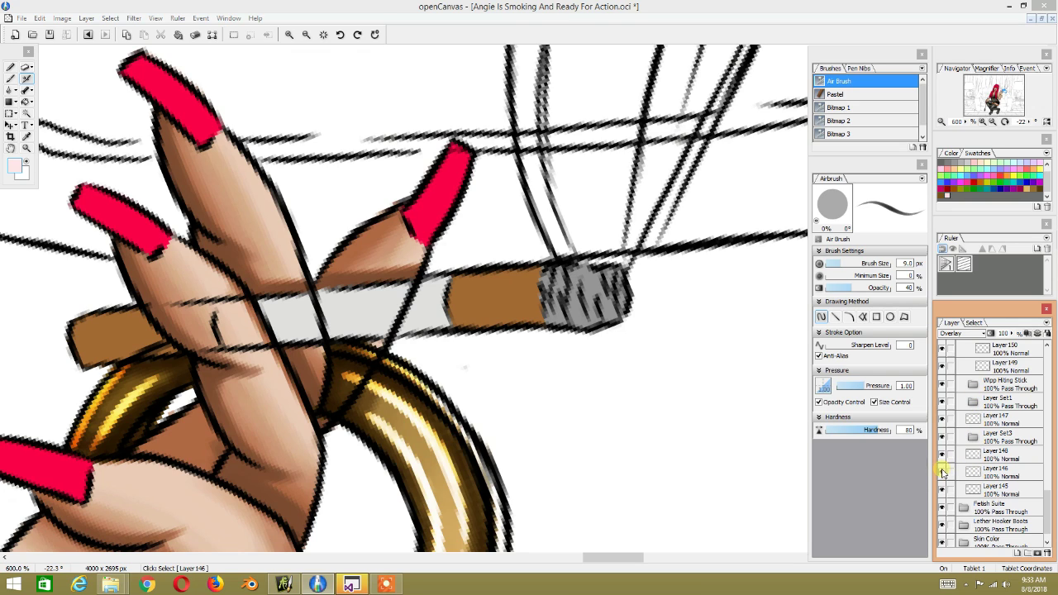
pyautogui.click(995, 389)
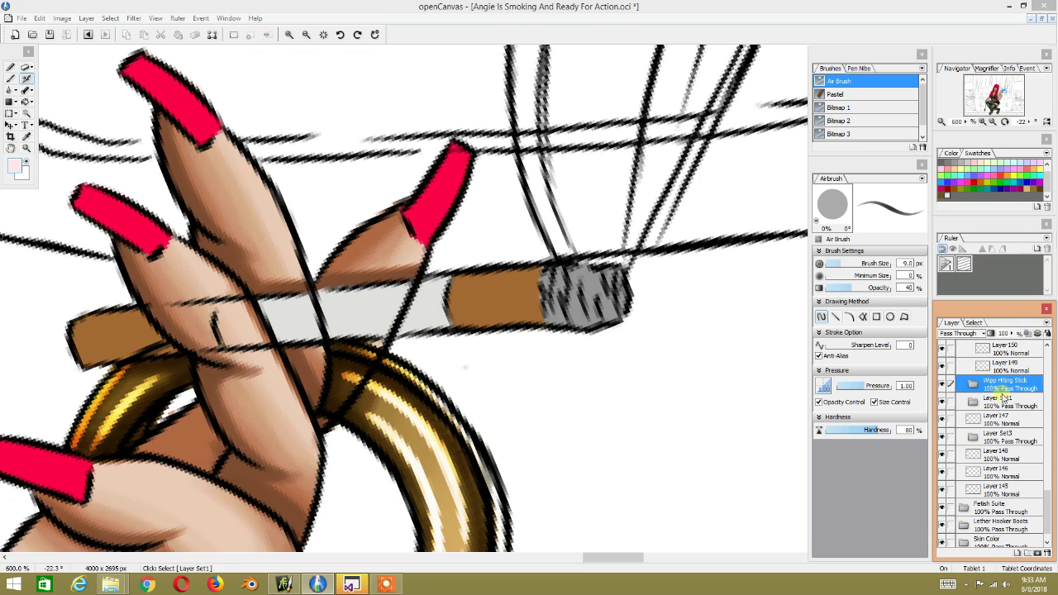
pyautogui.moveTo(1047, 505); pyautogui.dragTo(1046, 471)
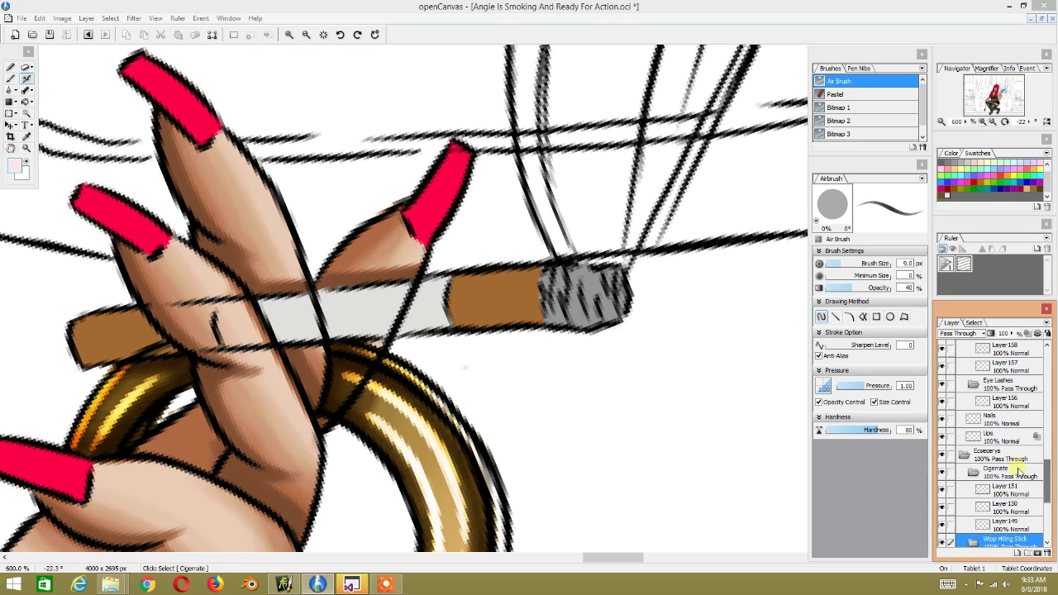
pyautogui.click(995, 493)
pyautogui.click(942, 489)
pyautogui.click(942, 489)
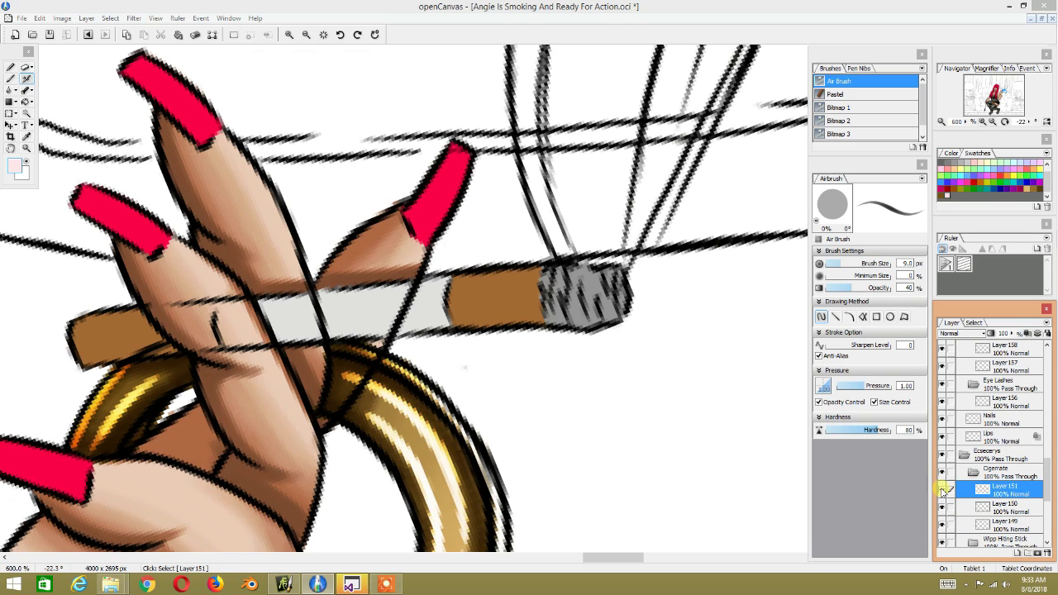
pyautogui.click(941, 507)
pyautogui.click(941, 524)
pyautogui.click(1001, 504)
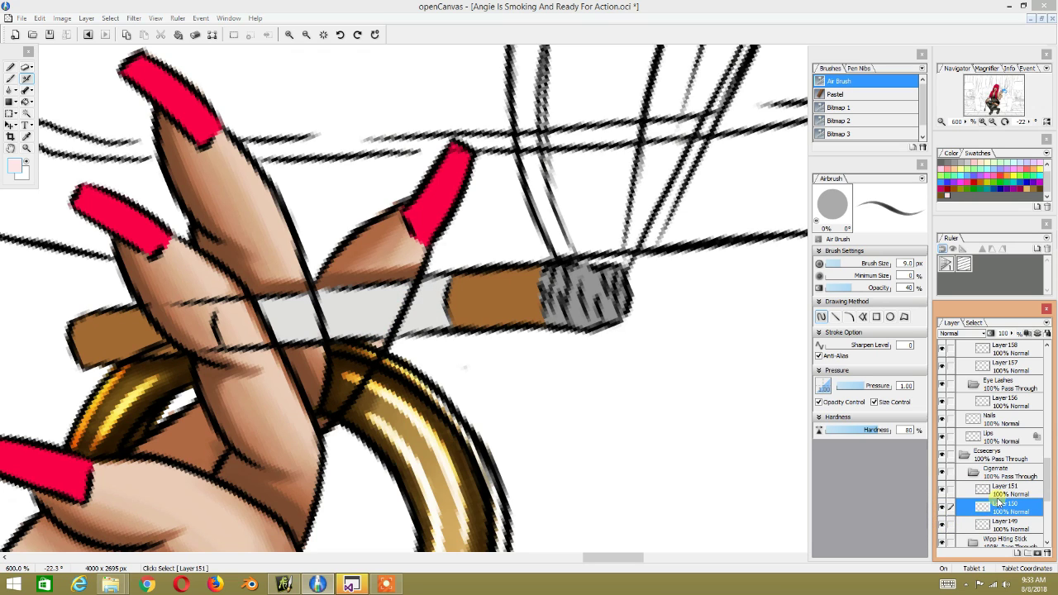
# Step: Add Layer Set5 and Layer Set6 above Layer 150, each with new layers
pyautogui.click(1025, 554)
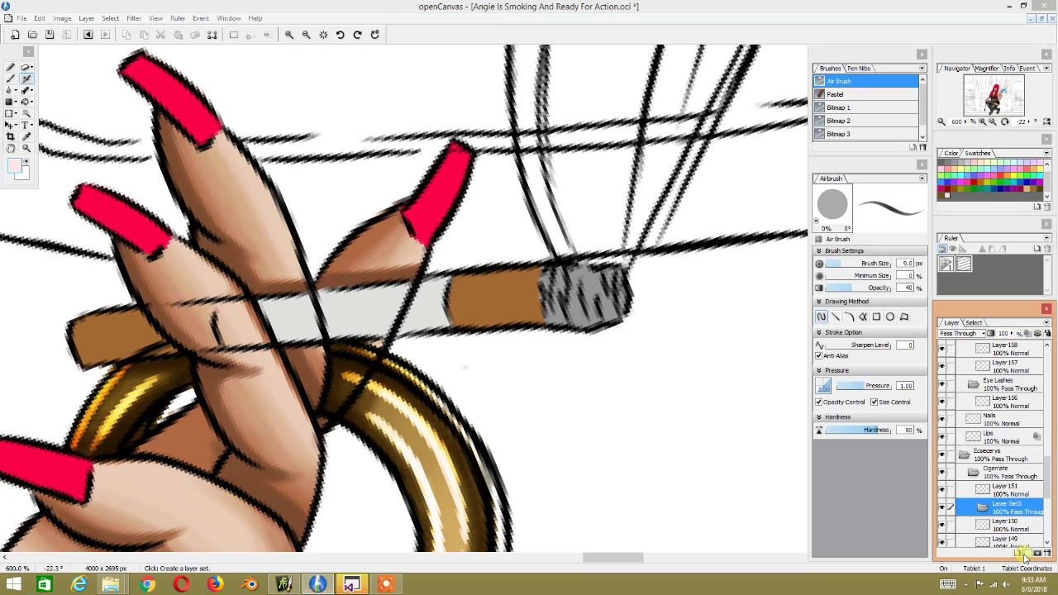
pyautogui.click(1017, 554)
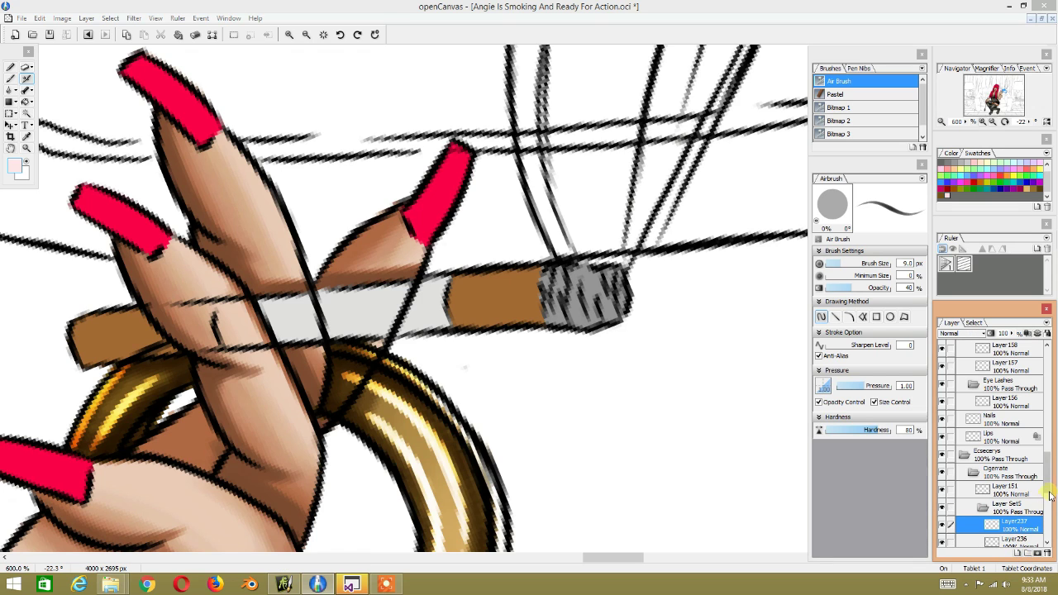
pyautogui.scroll(-3, 1021, 512)
pyautogui.click(1012, 491)
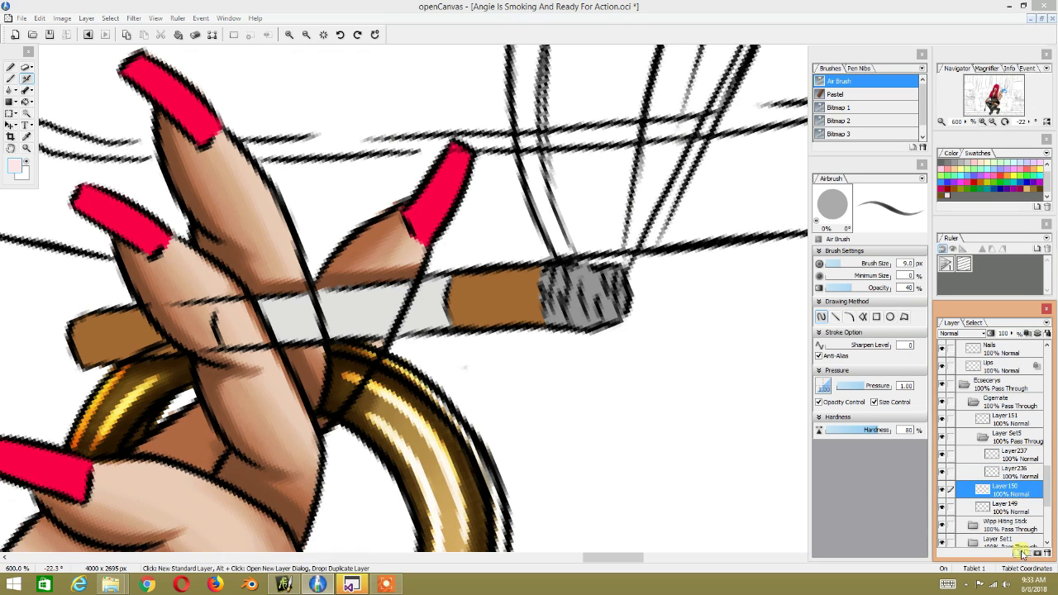
pyautogui.click(1027, 555)
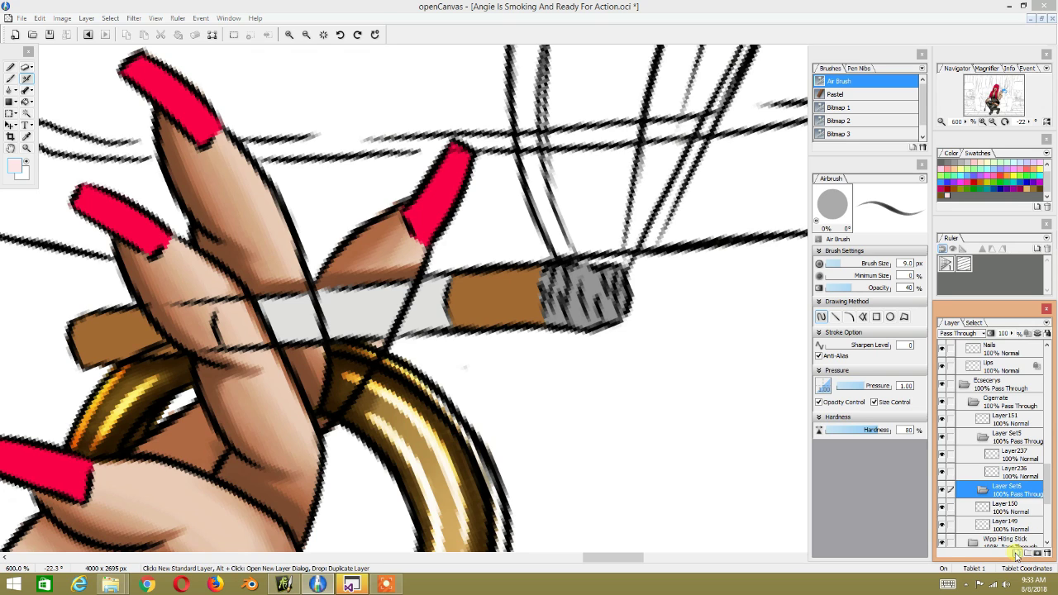
pyautogui.click(1017, 553)
pyautogui.scroll(-3, 1046, 494)
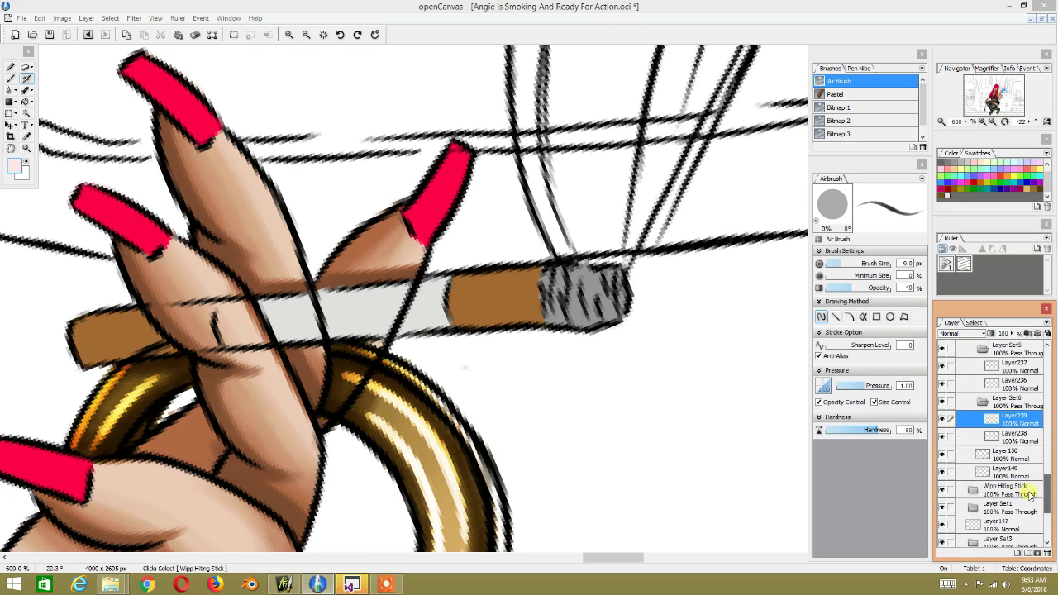
# Step: Add Layer Set7 above Layer 150 and Layer Set8 above Layer149 with new layers
pyautogui.click(999, 462)
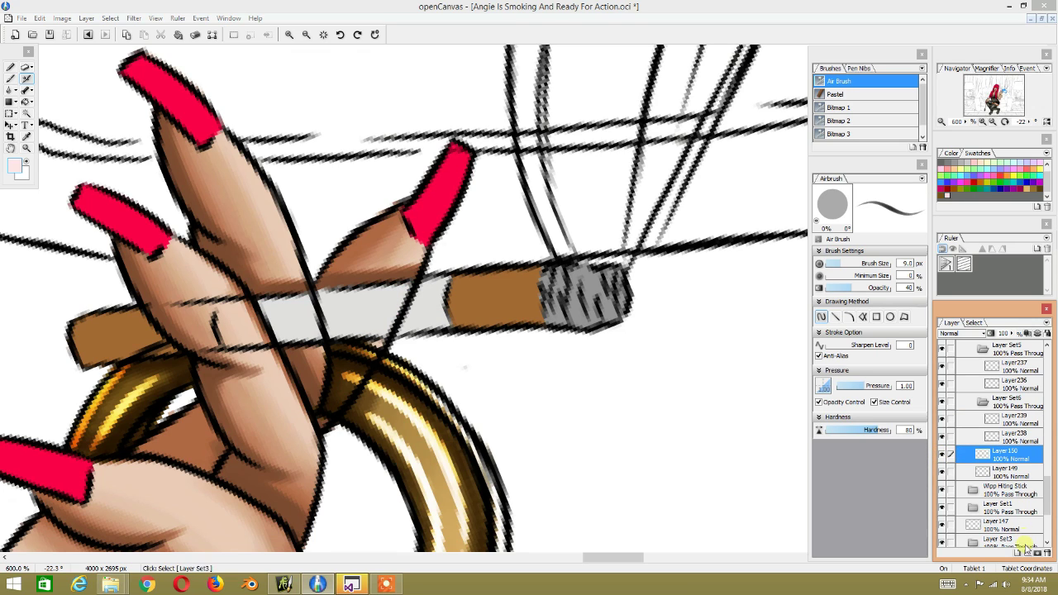
pyautogui.click(1024, 554)
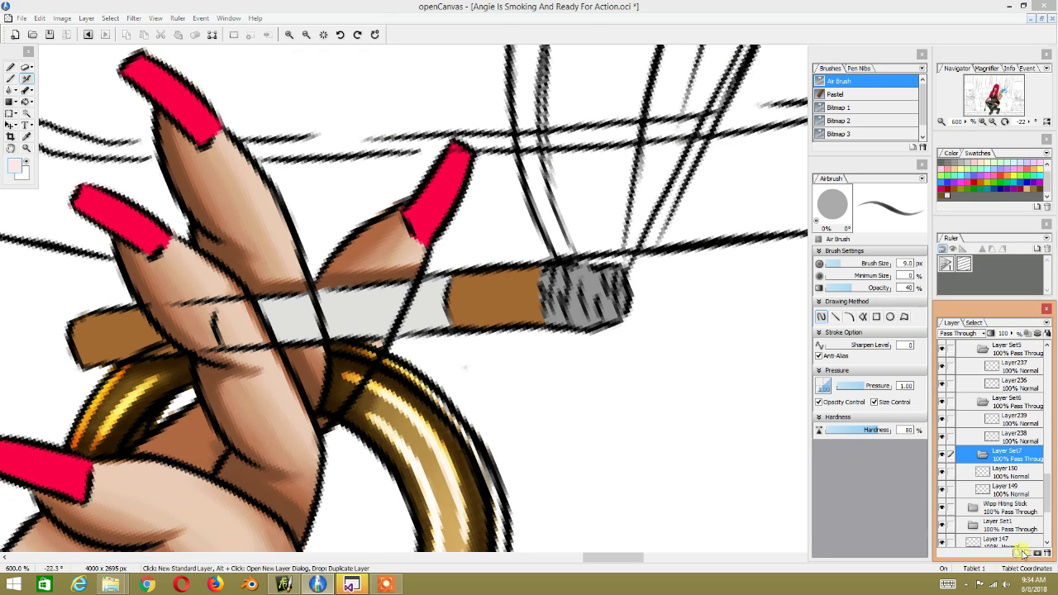
pyautogui.click(1017, 554)
pyautogui.click(986, 526)
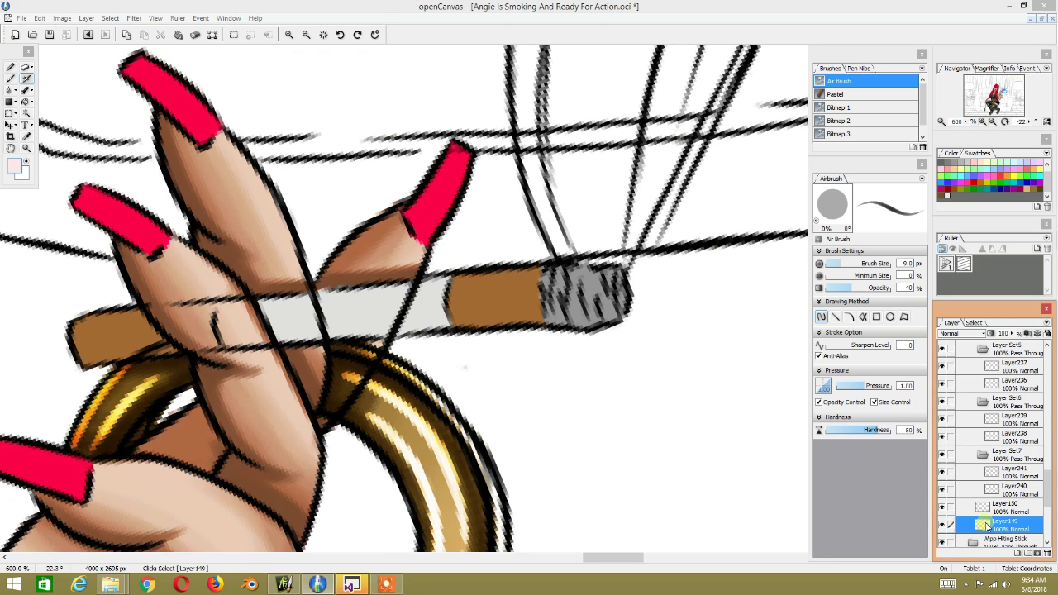
pyautogui.click(942, 526)
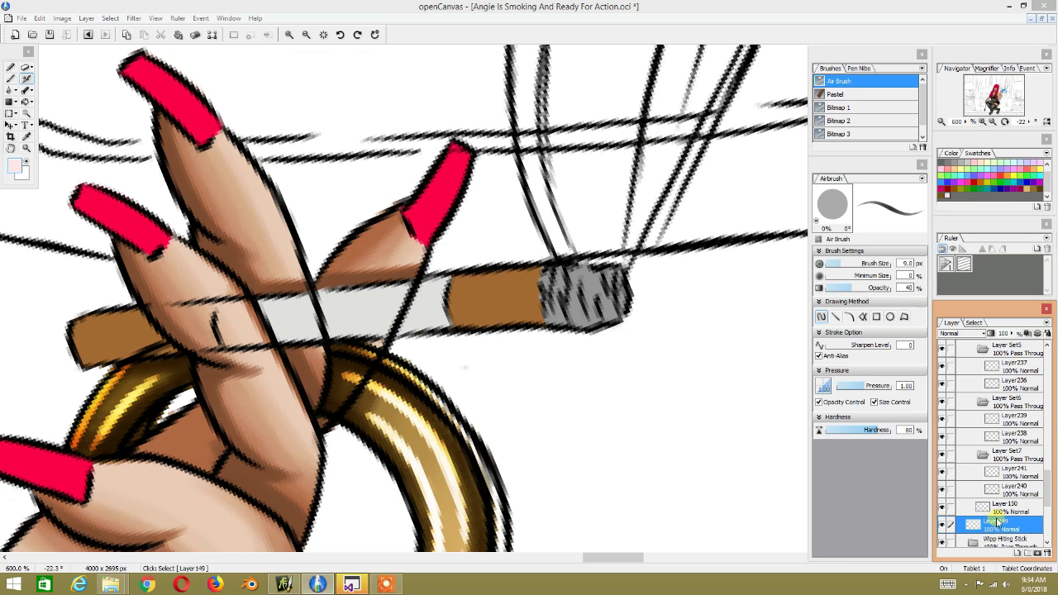
pyautogui.moveTo(1001, 517); pyautogui.dragTo(1001, 520)
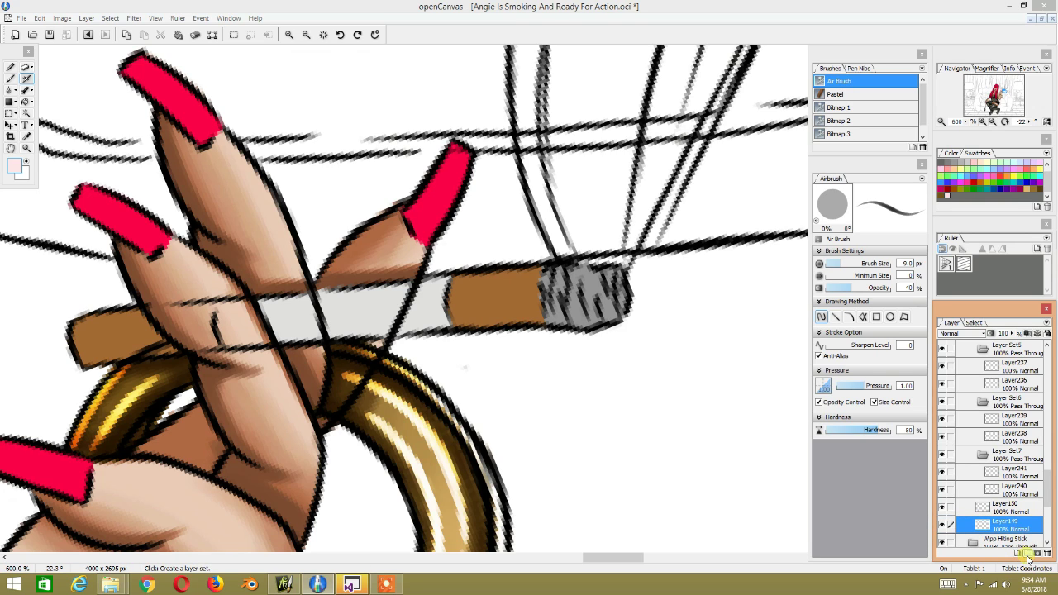
pyautogui.click(1029, 555)
pyautogui.click(1019, 559)
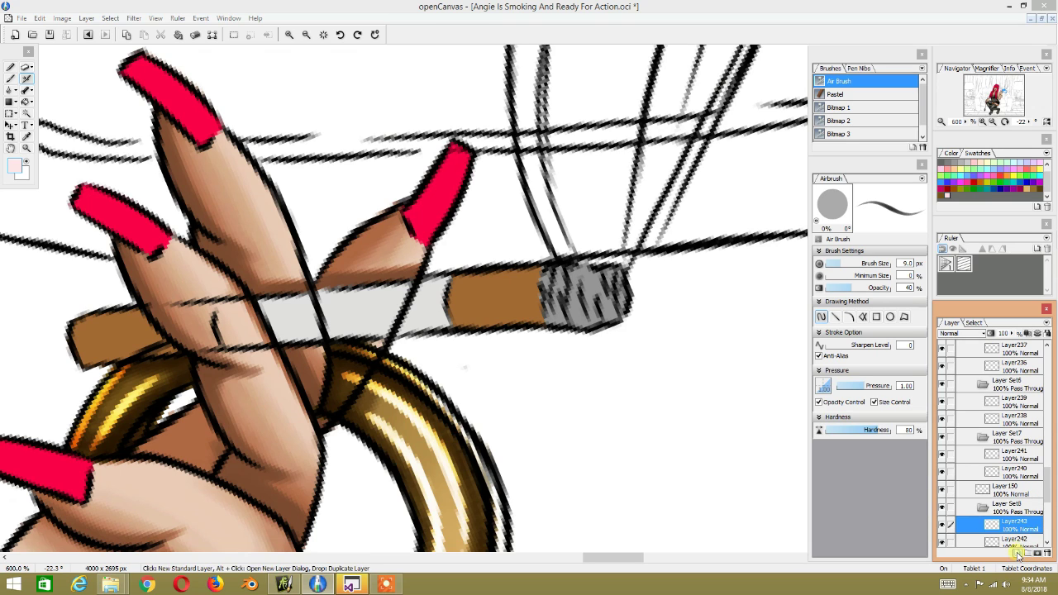
# Step: Select Layer149 and eyedrop the cigarette filter's brown as paint colour
pyautogui.scroll(-3, 1001, 504)
pyautogui.click(1004, 471)
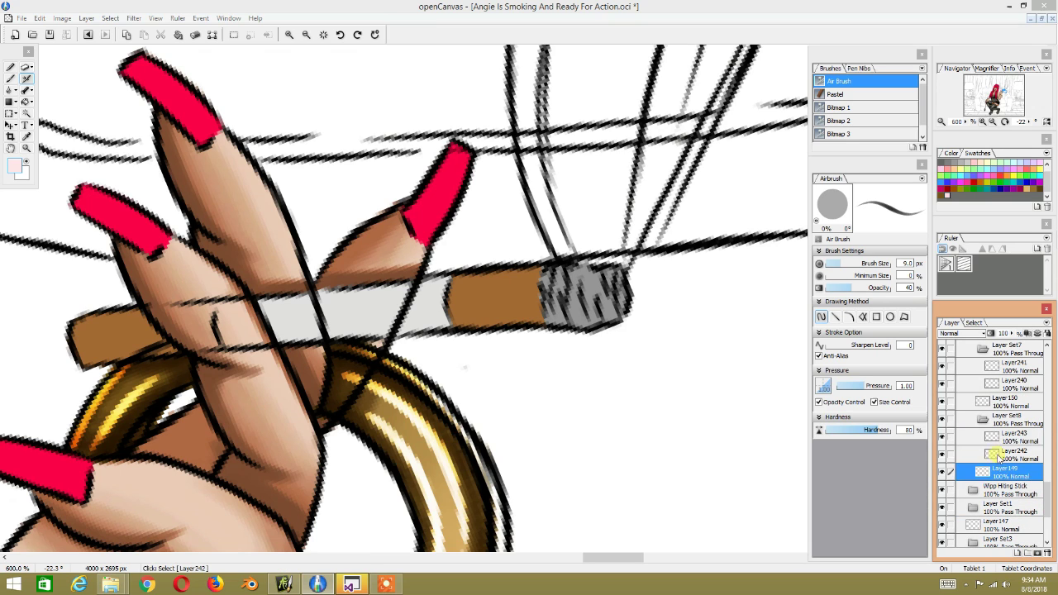
pyautogui.keyDown('alt'); pyautogui.click(486, 309); pyautogui.keyUp('alt')
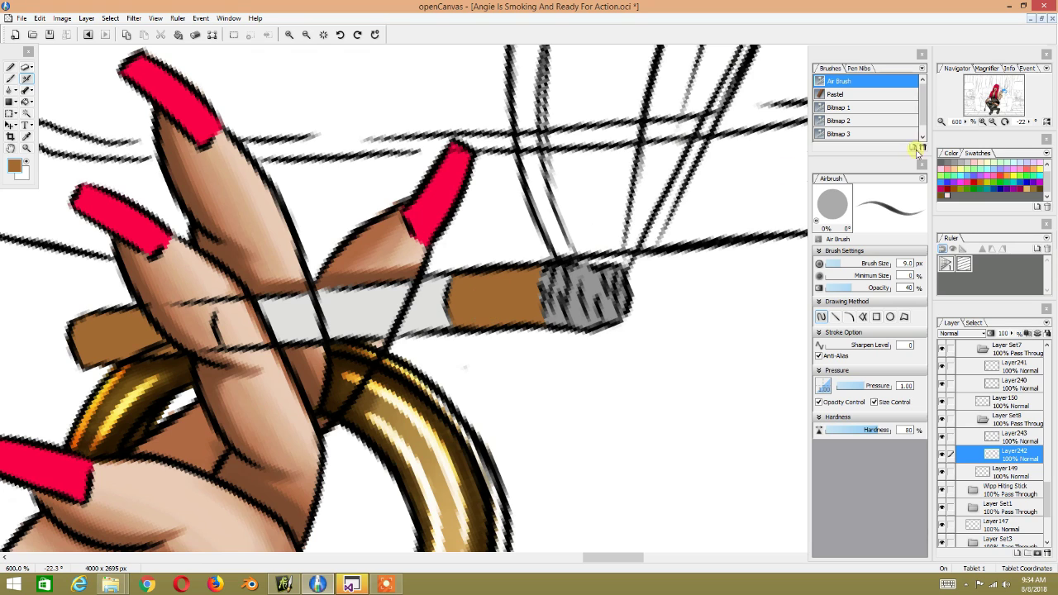
# Step: Set the paint colour to dark brown 573C0D and return to the Air Brush
pyautogui.hotkey('ctrl', 'shift', 'c')
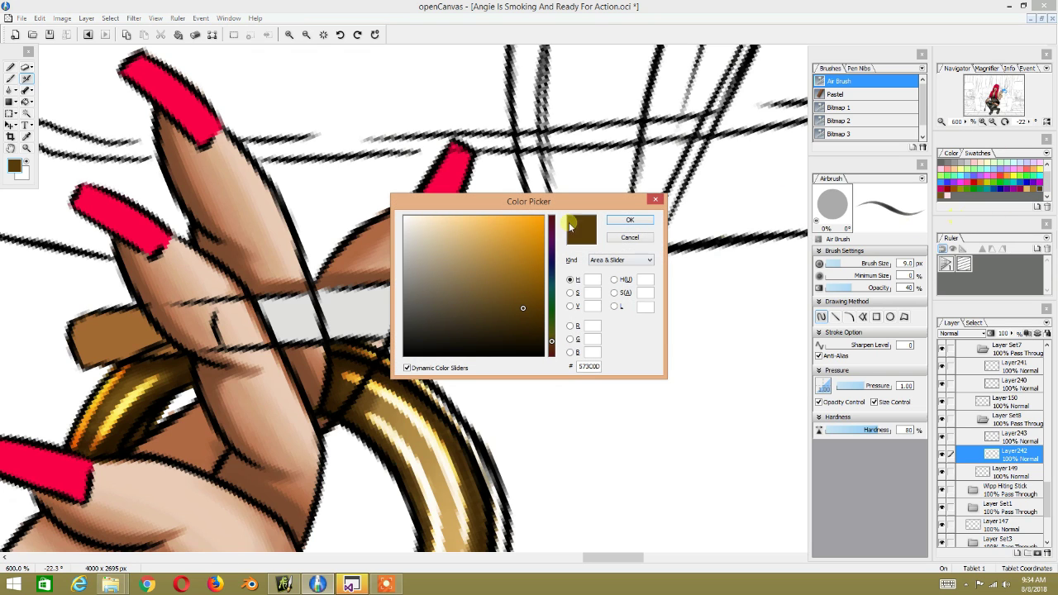
pyautogui.click(630, 221)
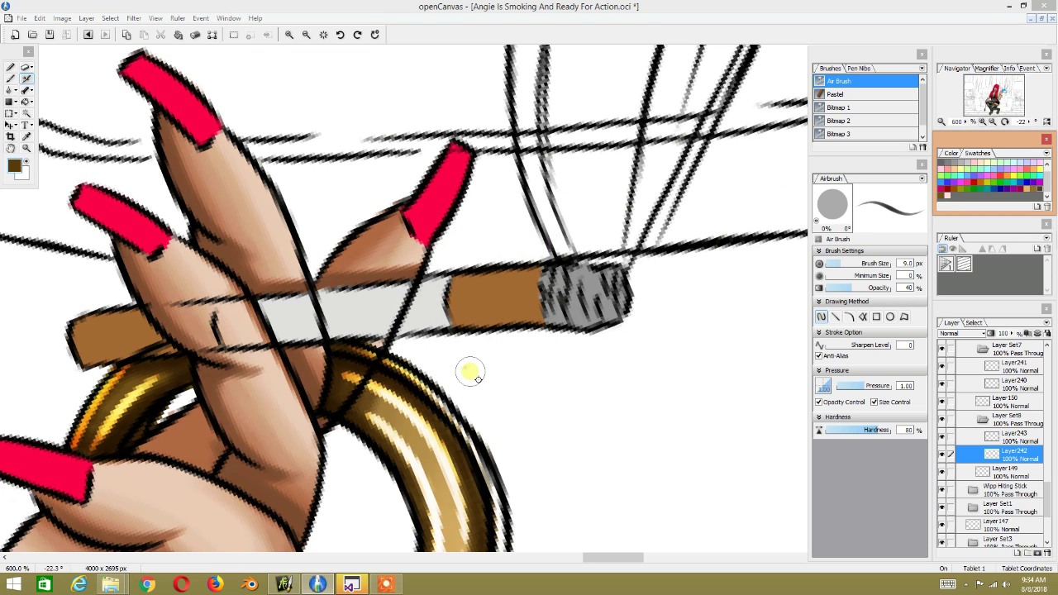
pyautogui.moveTo(469, 373); pyautogui.dragTo(370, 372)
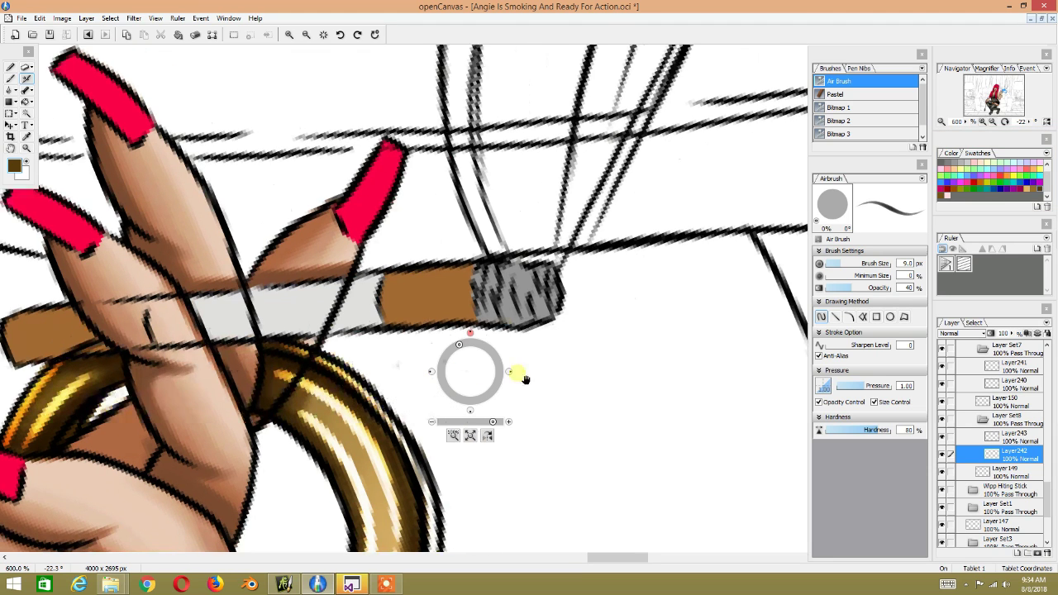
pyautogui.click(983, 473)
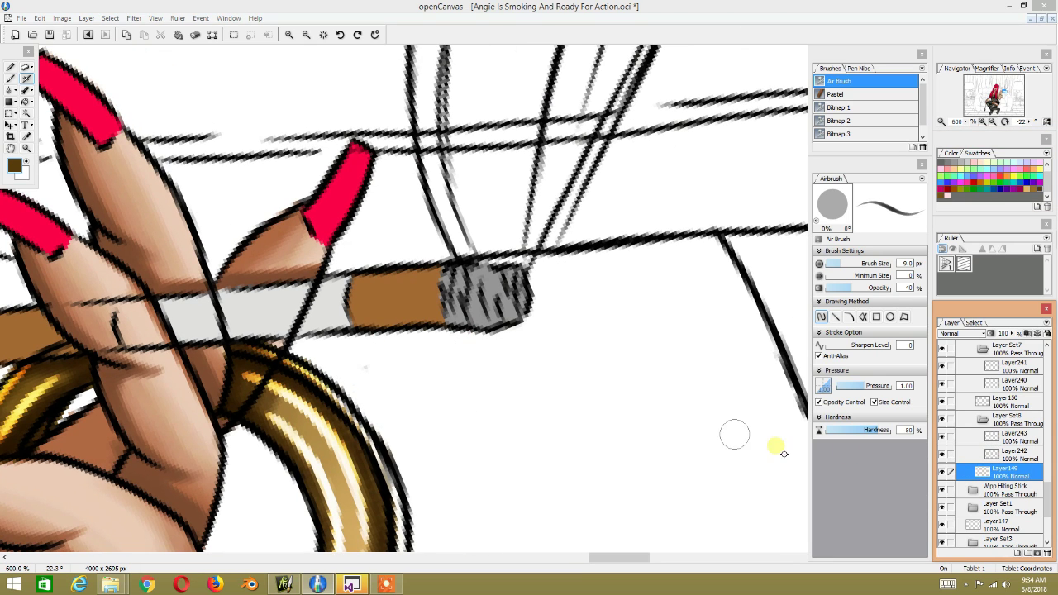
pyautogui.click(26, 114)
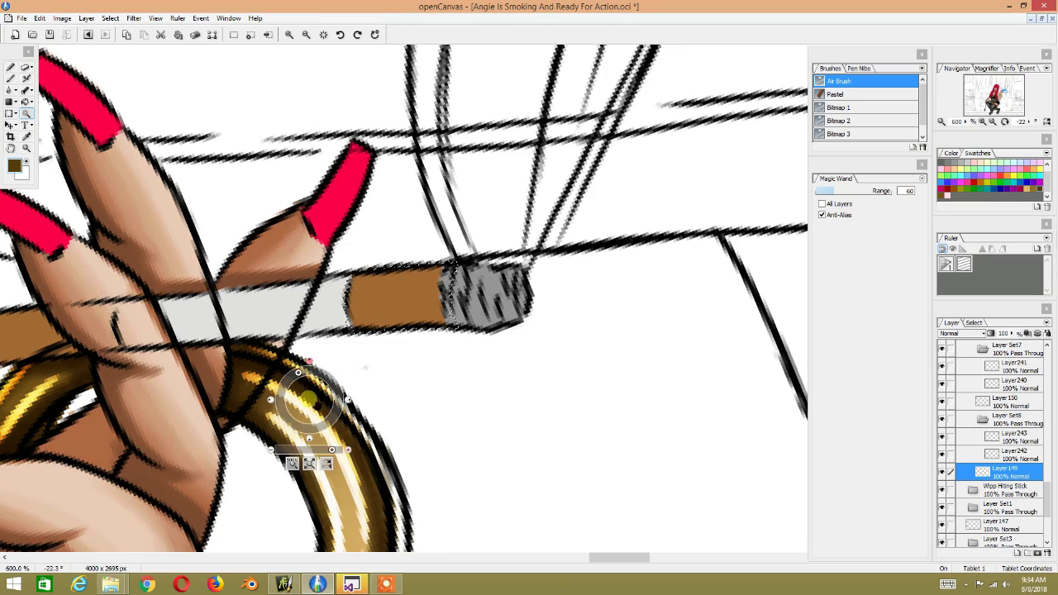
pyautogui.moveTo(285, 389); pyautogui.dragTo(467, 339)
pyautogui.moveTo(397, 258); pyautogui.dragTo(258, 275)
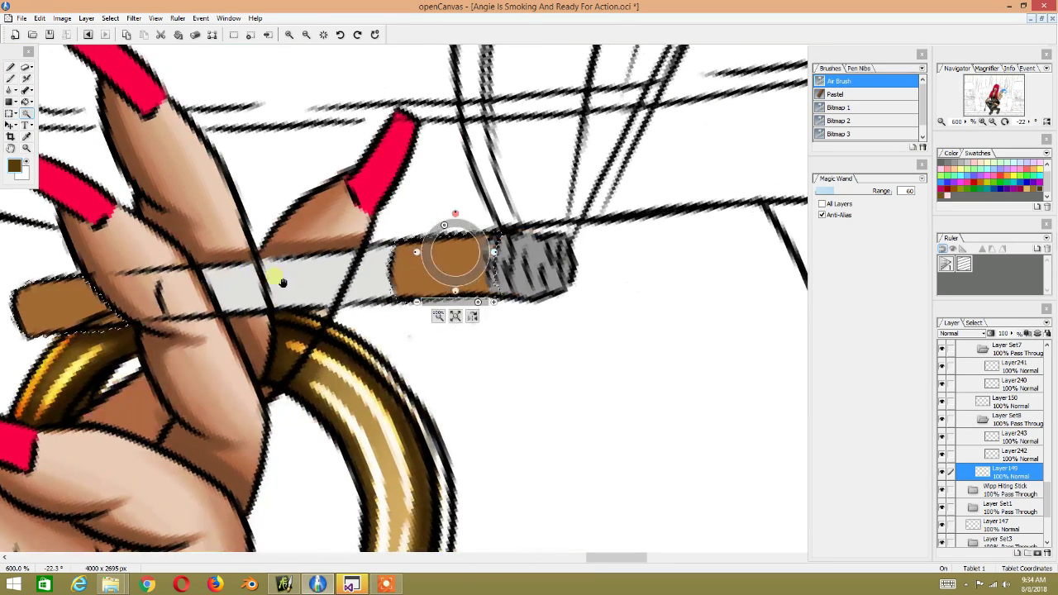
pyautogui.click(26, 78)
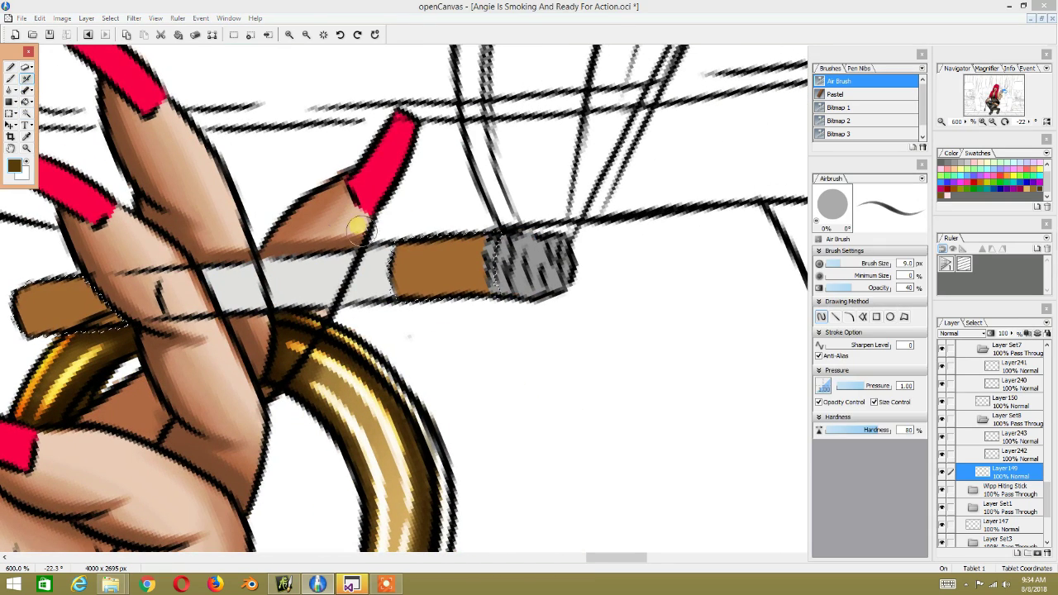
pyautogui.moveTo(468, 201)
pyautogui.mouseDown()
pyautogui.moveTo(277, 302)
pyautogui.moveTo(359, 203)
pyautogui.mouseUp()
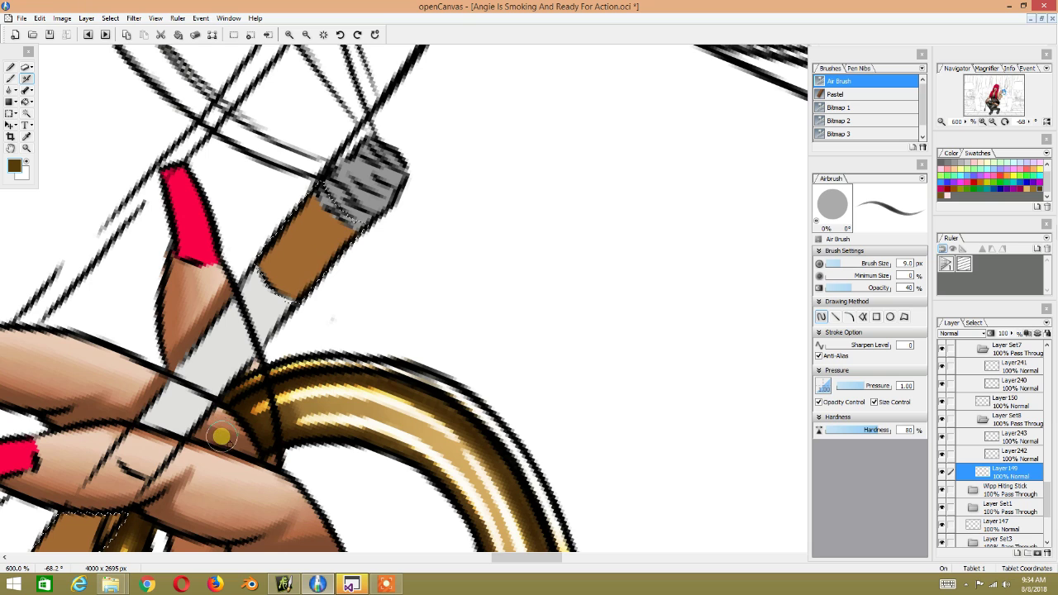
# Step: Set Air Brush opacity to 15 and lay first dark shading on the cigarette
pyautogui.click(916, 290)
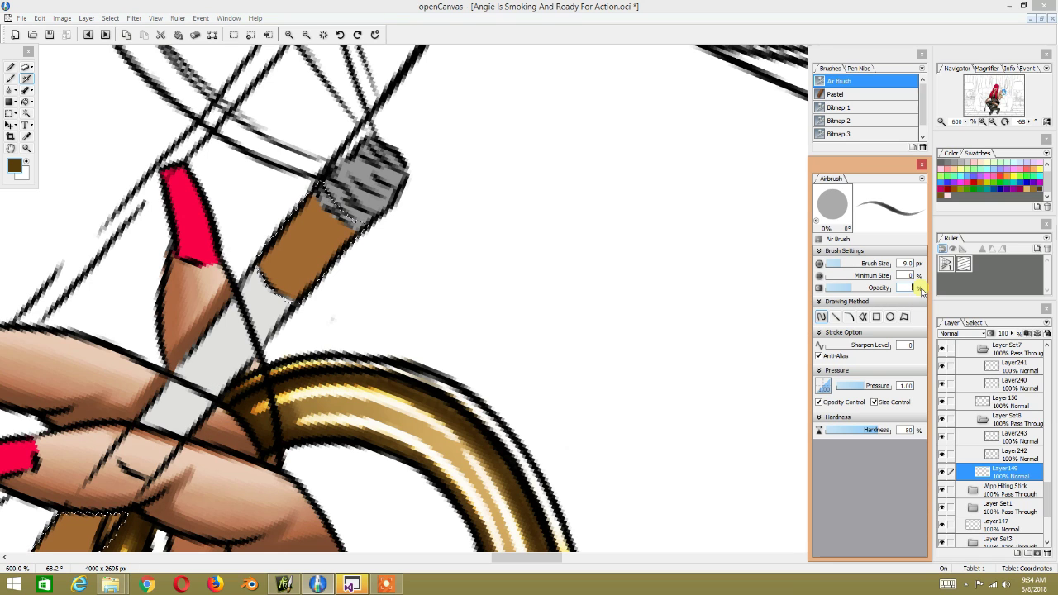
pyautogui.write('15')
pyautogui.click(340, 212)
pyautogui.moveTo(307, 264)
pyautogui.mouseDown()
pyautogui.moveTo(354, 201)
pyautogui.moveTo(260, 302)
pyautogui.moveTo(307, 264)
pyautogui.mouseUp()
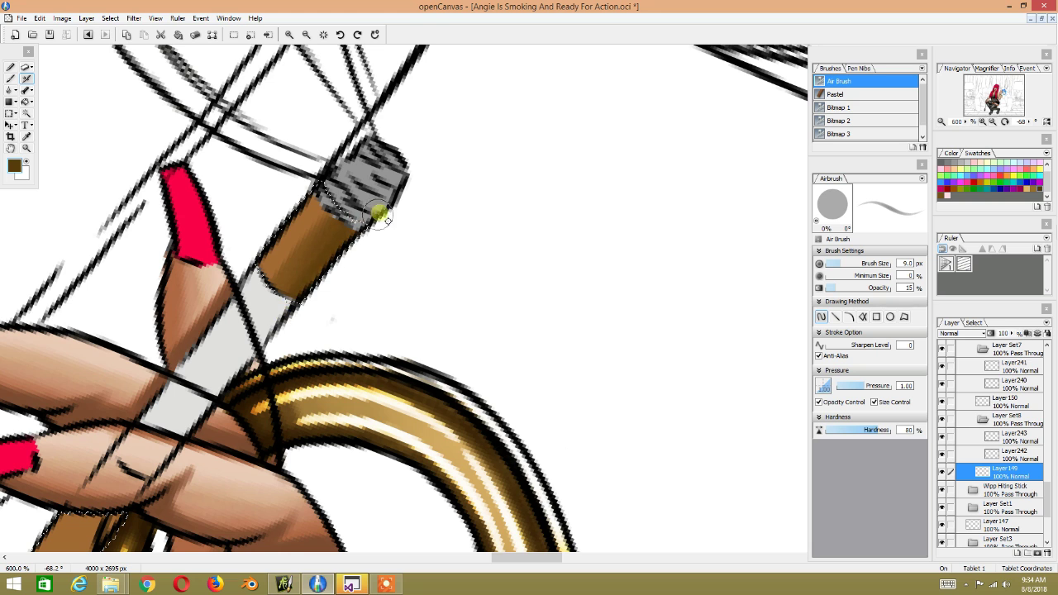
pyautogui.scroll(-5, 283, 366)
pyautogui.hscroll(-4, 284, 366)
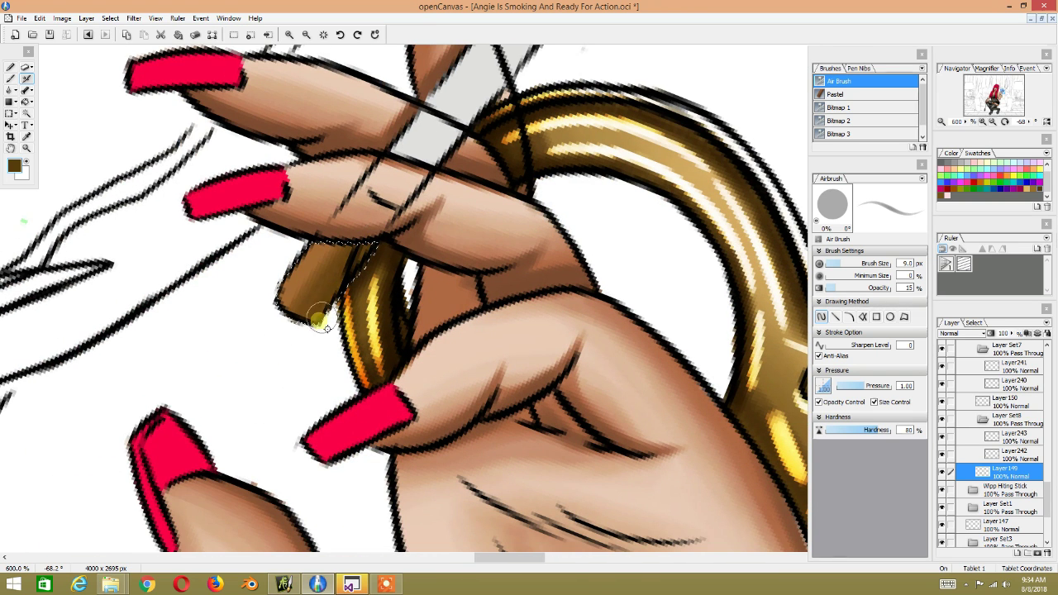
pyautogui.scroll(-1, 353, 119)
pyautogui.moveTo(353, 120)
pyautogui.mouseDown()
pyautogui.moveTo(603, 170)
pyautogui.moveTo(574, 307)
pyautogui.mouseUp()
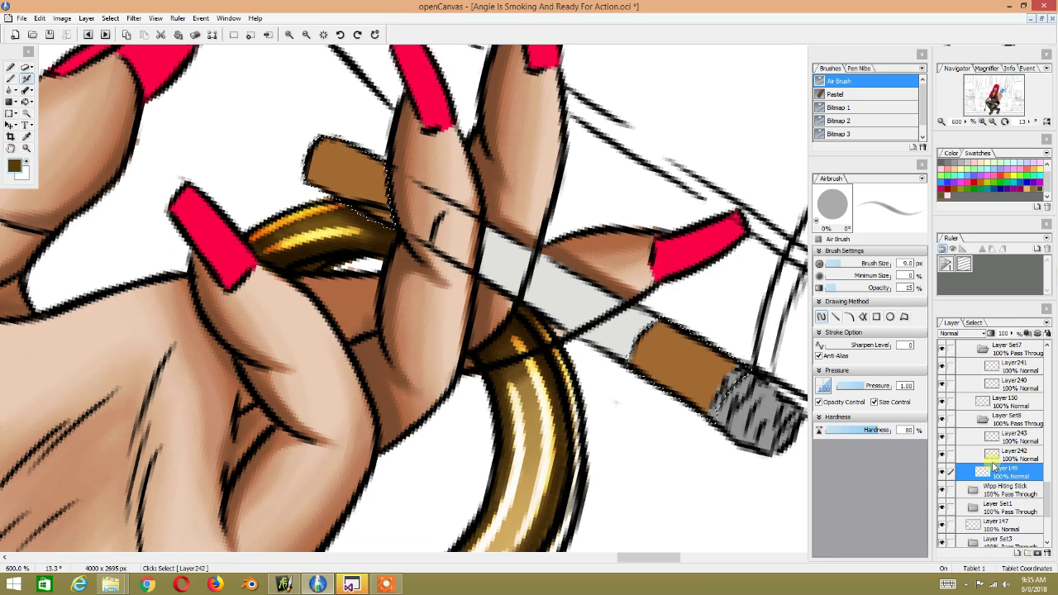
# Step: Airbrush dark brown shading onto the cigarette filter on Layer242
pyautogui.click(1005, 454)
pyautogui.moveTo(633, 366)
pyautogui.mouseDown()
pyautogui.moveTo(512, 67)
pyautogui.moveTo(312, 224)
pyautogui.moveTo(160, 308)
pyautogui.mouseUp()
pyautogui.moveTo(423, 279)
pyautogui.mouseDown()
pyautogui.moveTo(472, 229)
pyautogui.moveTo(525, 199)
pyautogui.moveTo(442, 244)
pyautogui.moveTo(484, 170)
pyautogui.moveTo(479, 236)
pyautogui.mouseUp()
pyautogui.moveTo(488, 302)
pyautogui.mouseDown()
pyautogui.moveTo(396, 316)
pyautogui.moveTo(333, 382)
pyautogui.moveTo(389, 276)
pyautogui.moveTo(416, 284)
pyautogui.moveTo(354, 350)
pyautogui.moveTo(372, 367)
pyautogui.moveTo(562, 122)
pyautogui.moveTo(619, 213)
pyautogui.moveTo(267, 397)
pyautogui.mouseUp()
# Step: Set Layer243's blend mode to Multiply
pyautogui.click(1011, 436)
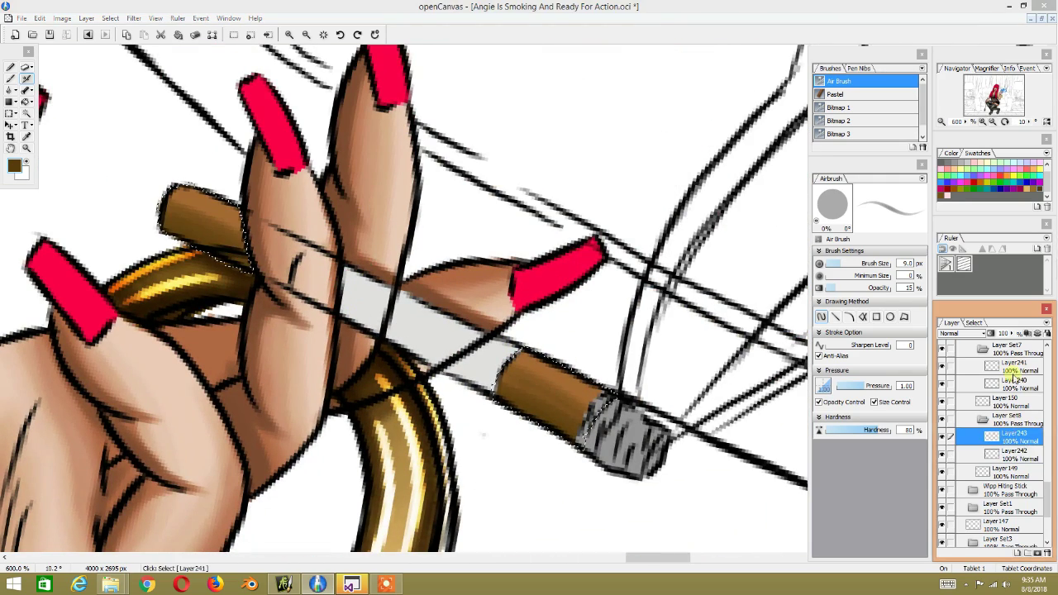
pyautogui.click(966, 334)
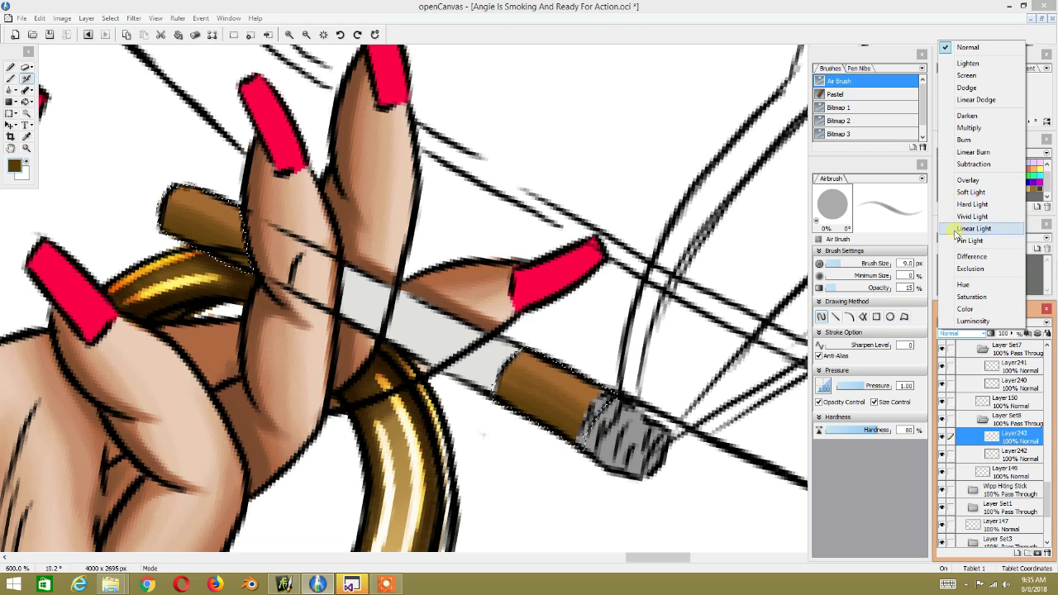
pyautogui.click(969, 129)
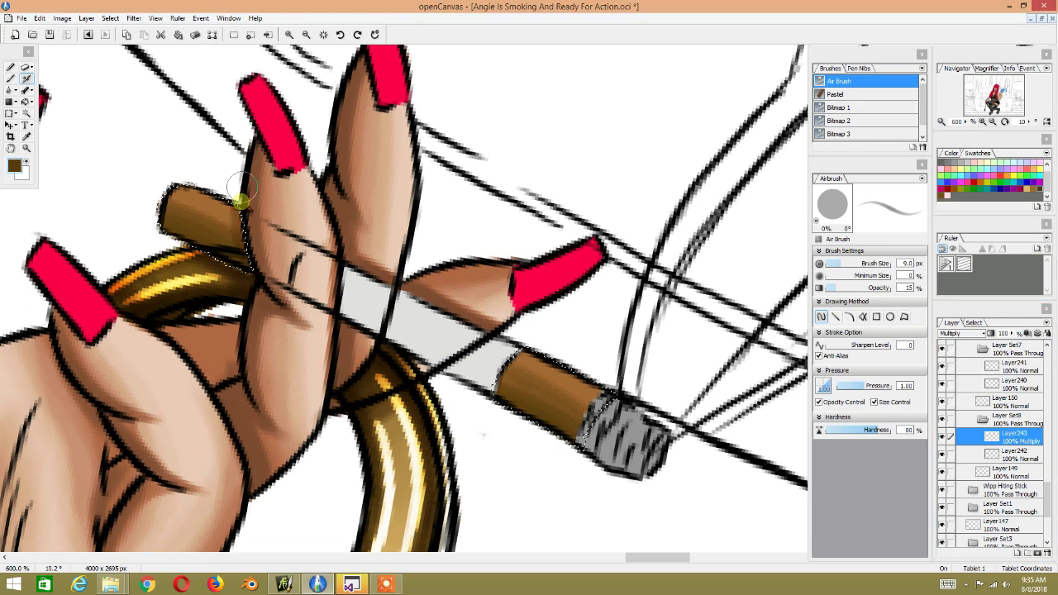
# Step: Flip-check and rotate the view around the cigarette, shrinking the airbrush size slightly
pyautogui.press('h')
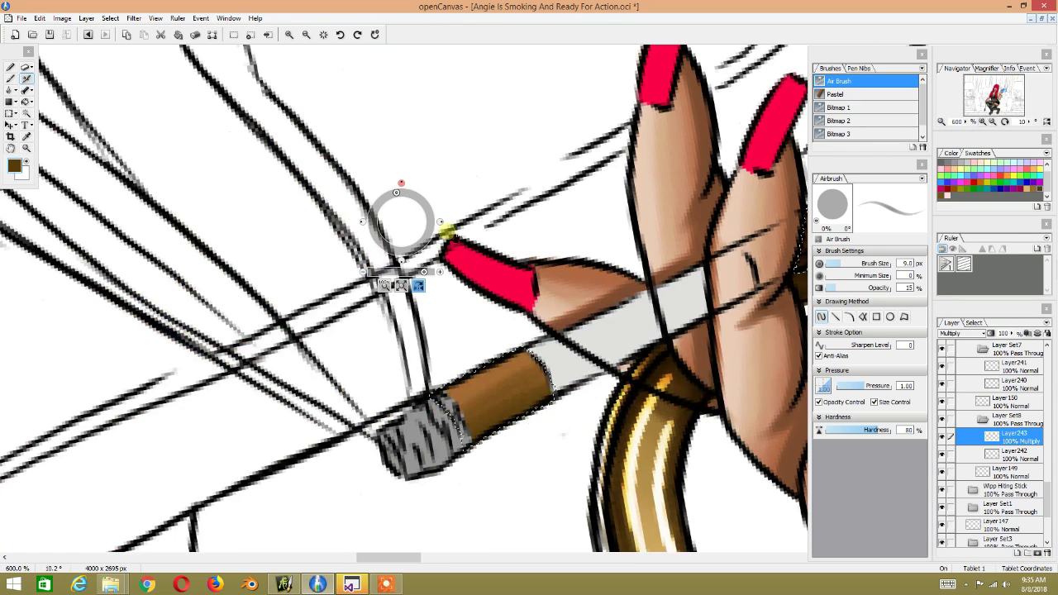
pyautogui.click(419, 285)
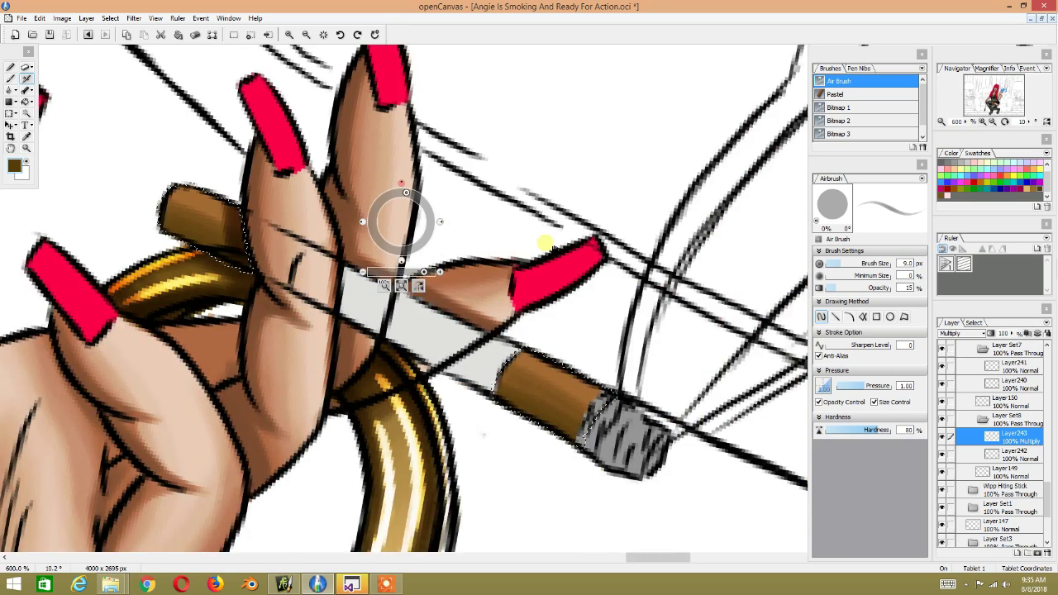
pyautogui.moveTo(543, 237); pyautogui.dragTo(452, 318)
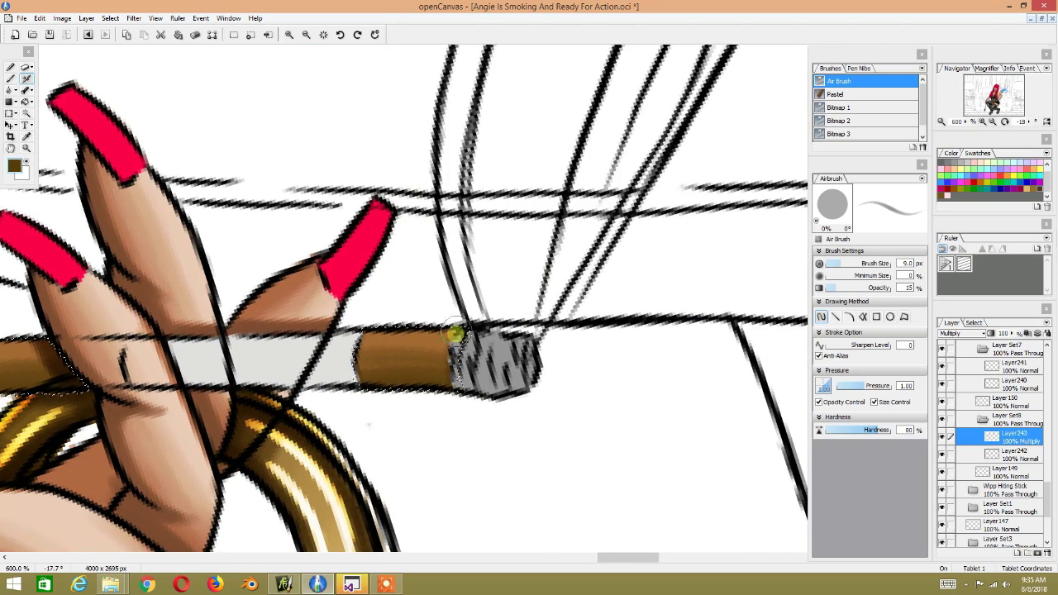
pyautogui.press('space')
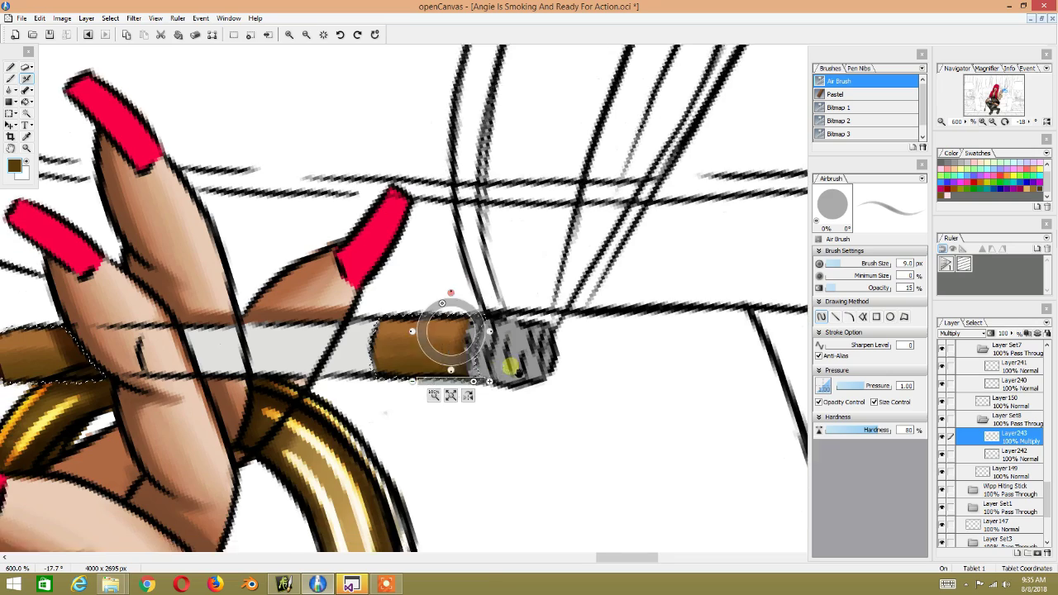
pyautogui.moveTo(446, 372); pyautogui.dragTo(633, 272)
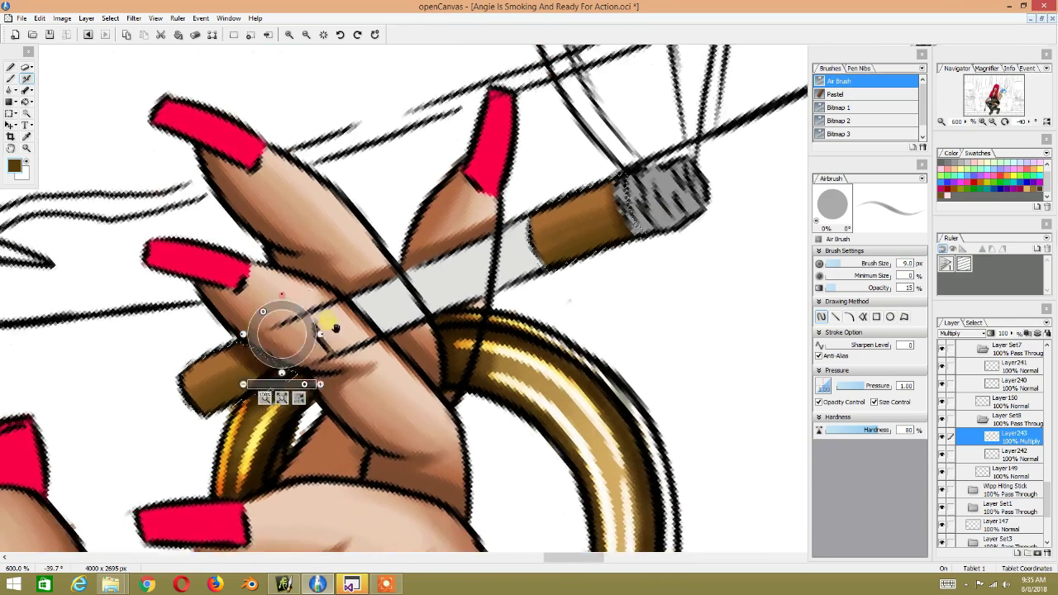
pyautogui.moveTo(279, 201); pyautogui.dragTo(279, 342)
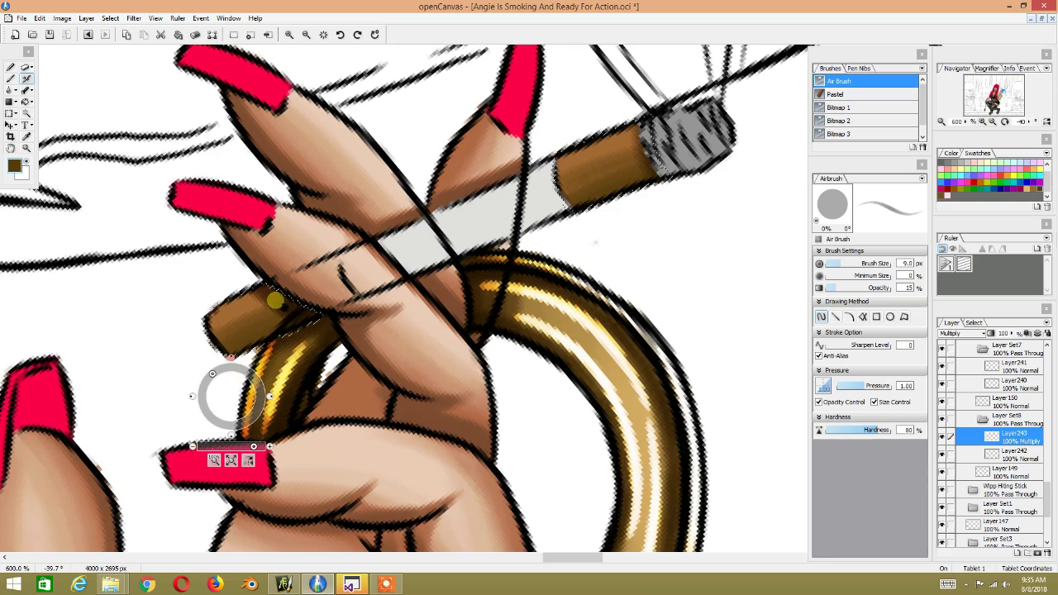
pyautogui.moveTo(314, 246)
pyautogui.mouseDown()
pyautogui.moveTo(378, 208)
pyautogui.moveTo(359, 227)
pyautogui.mouseUp()
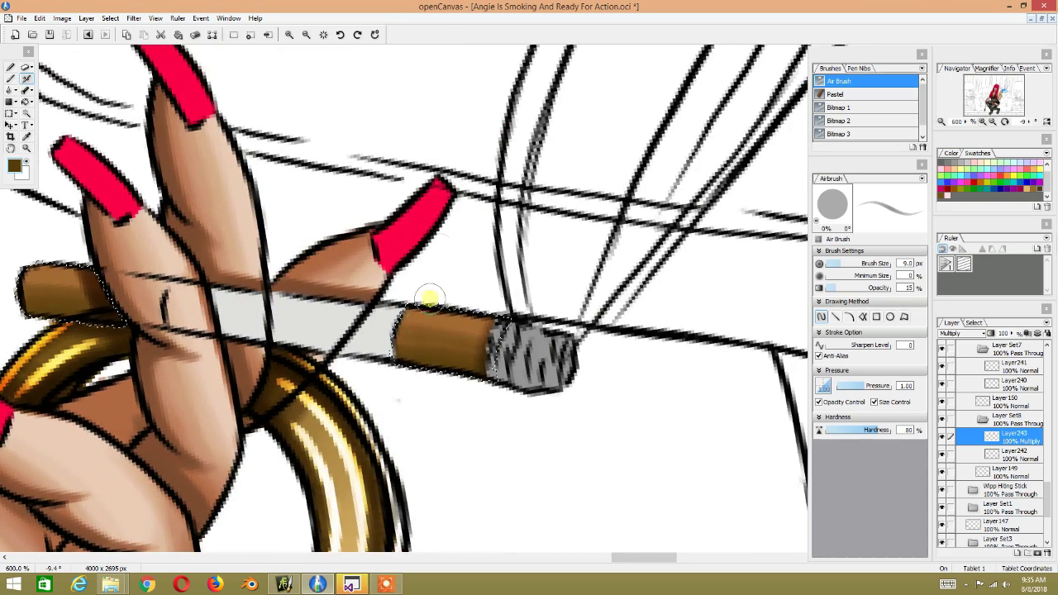
pyautogui.press('[')
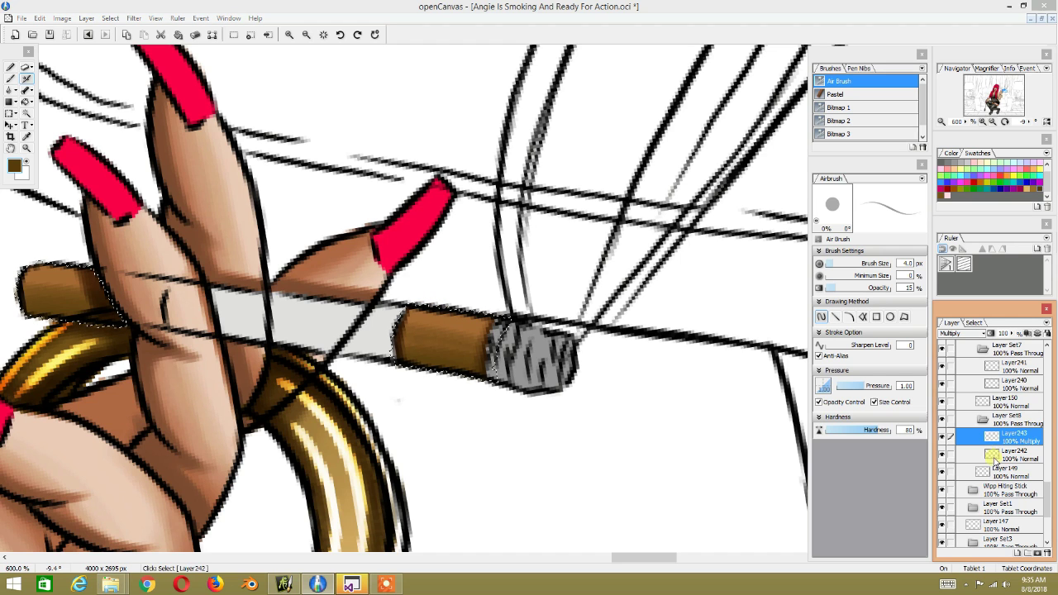
pyautogui.moveTo(637, 364); pyautogui.dragTo(269, 194)
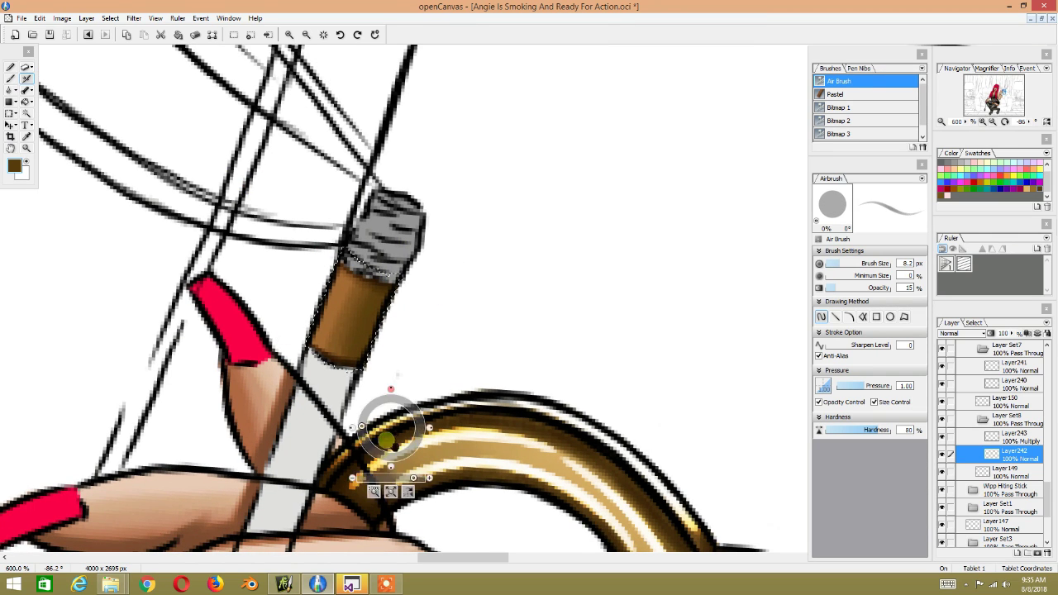
pyautogui.scroll(-5, 390, 435)
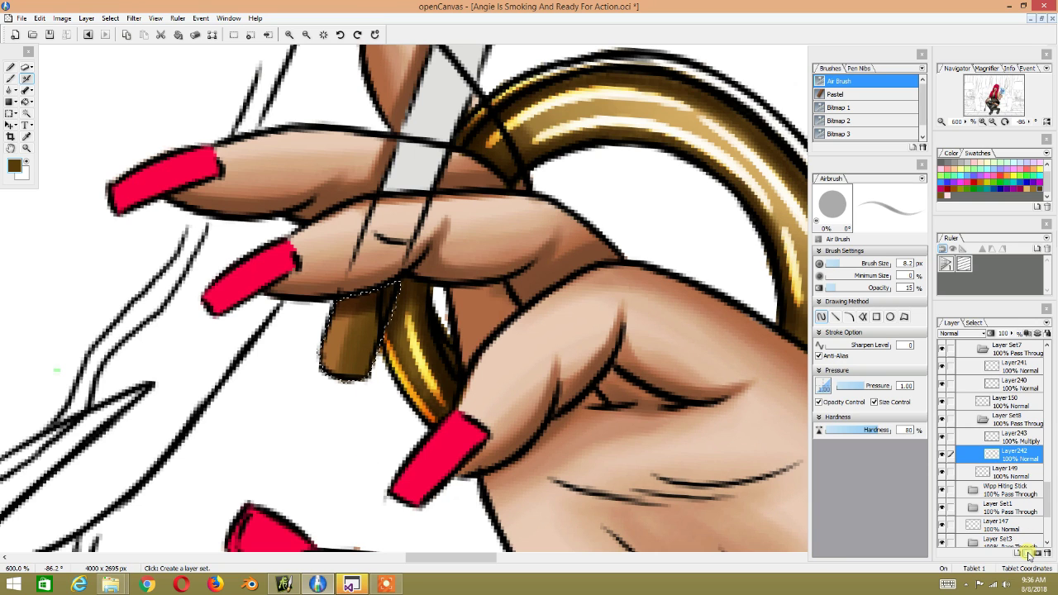
# Step: Add a new Multiply layer above Layer242, pick a brown colour, and set brush minimum size to 100
pyautogui.click(1023, 556)
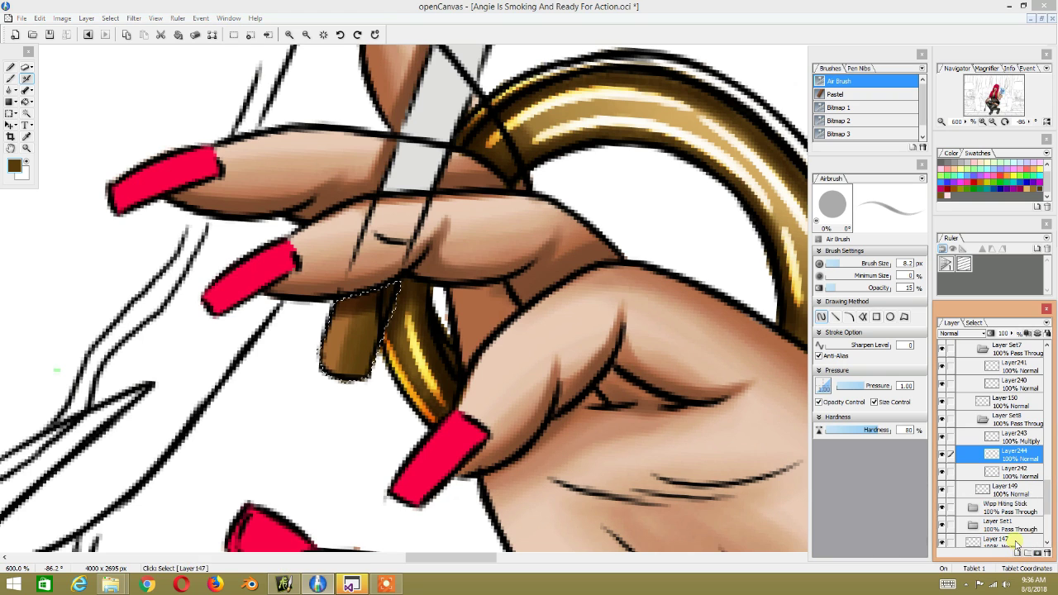
pyautogui.click(958, 333)
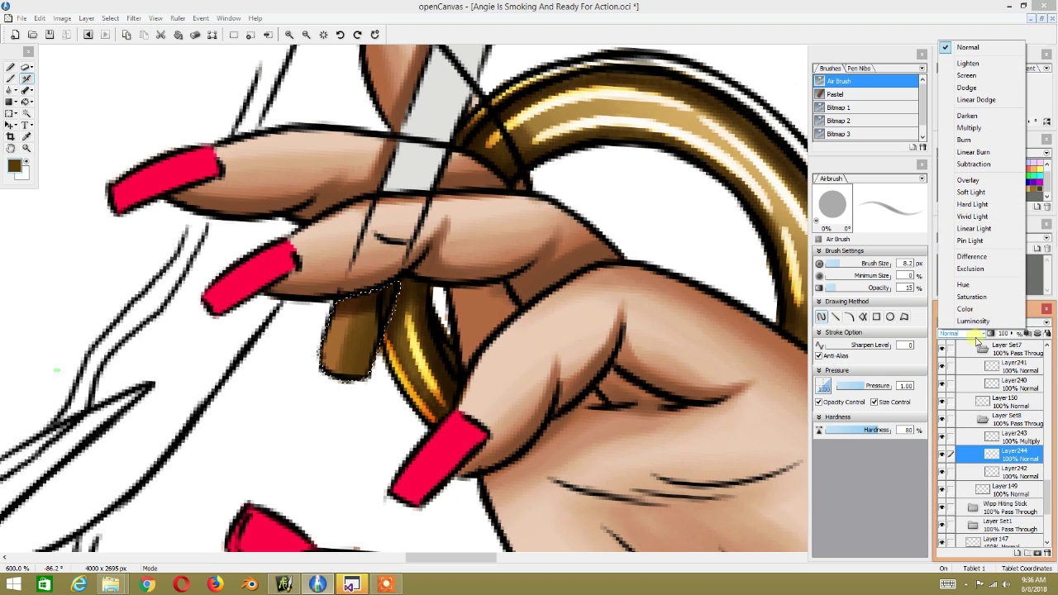
pyautogui.click(970, 129)
pyautogui.click(1029, 190)
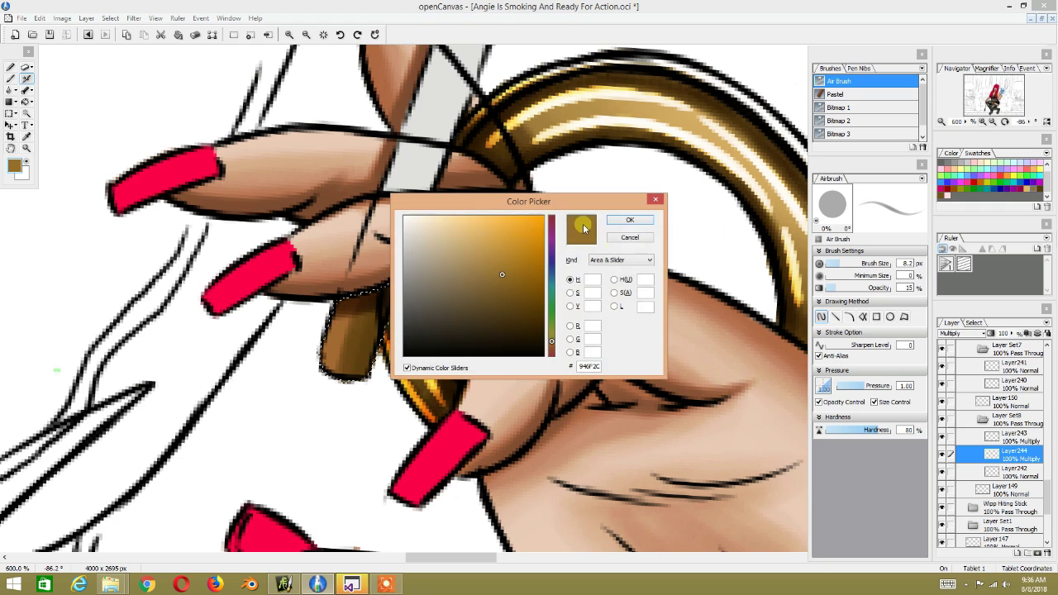
pyautogui.click(630, 220)
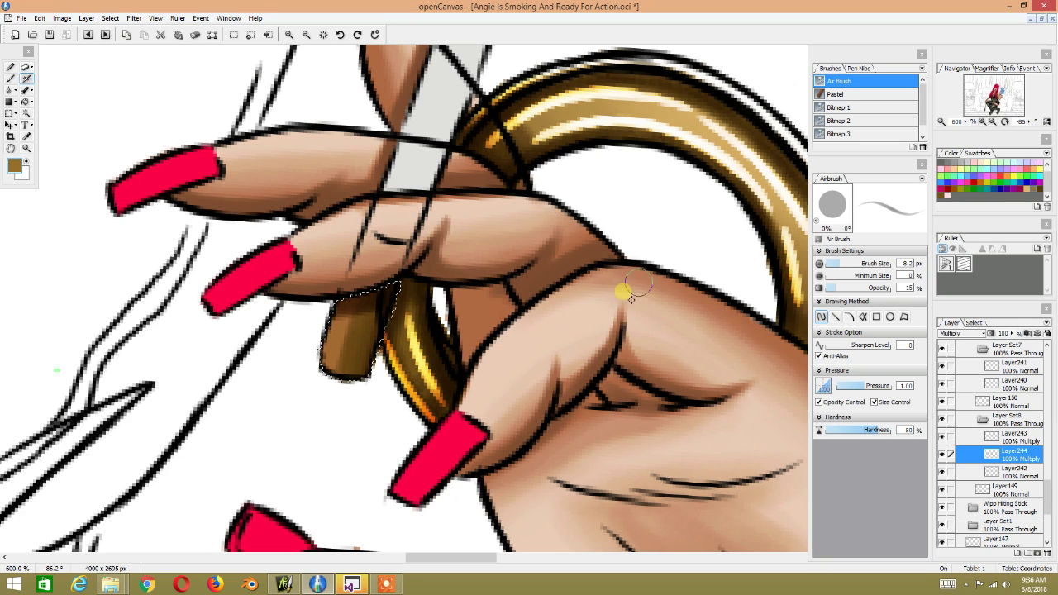
pyautogui.moveTo(863, 274); pyautogui.dragTo(898, 277)
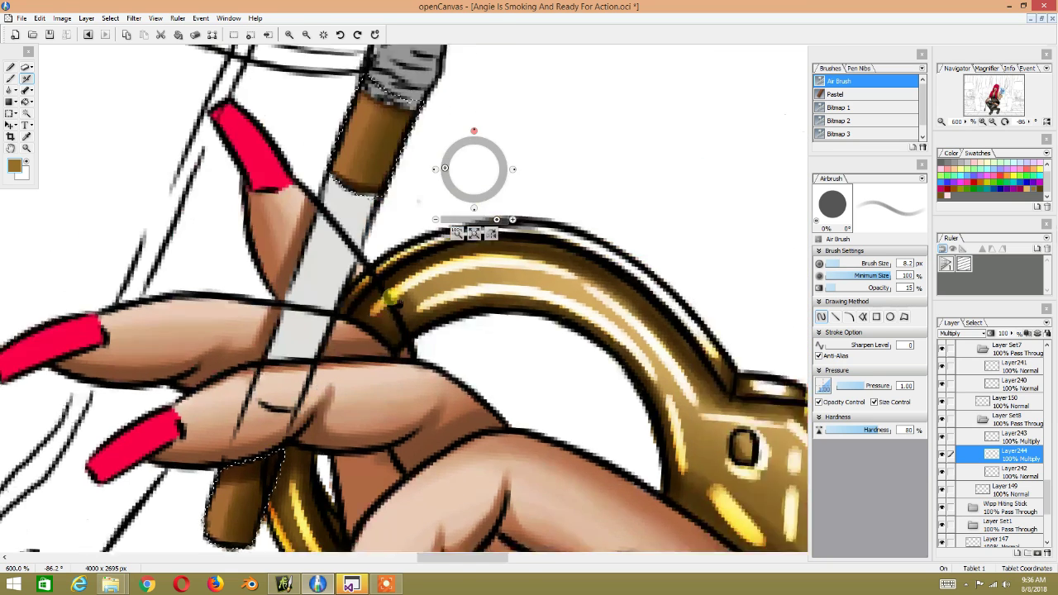
# Step: Frame the hand and cigarette in view and make Layer240 the active layer
pyautogui.moveTo(395, 339); pyautogui.dragTo(309, 348)
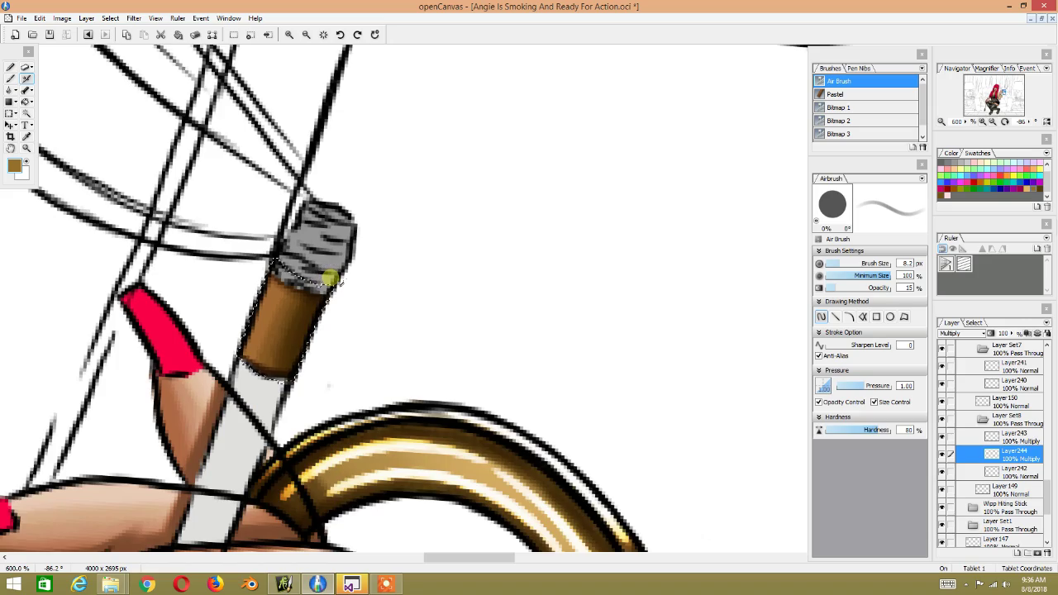
pyautogui.scroll(-3, 329, 280)
pyautogui.moveTo(307, 205)
pyautogui.mouseDown()
pyautogui.moveTo(453, 238)
pyautogui.moveTo(201, 310)
pyautogui.mouseUp()
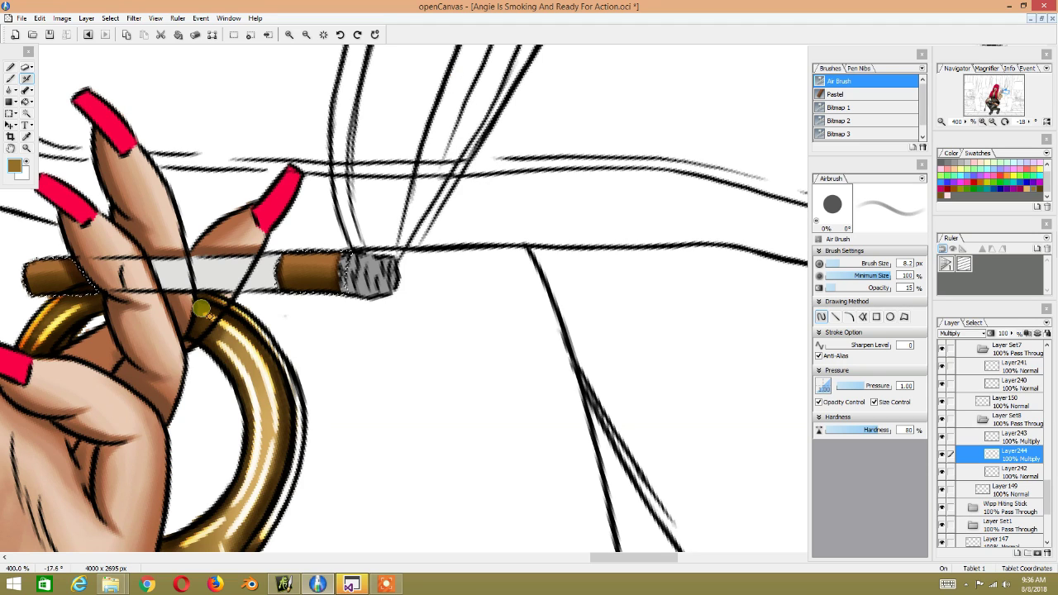
pyautogui.moveTo(266, 255); pyautogui.dragTo(352, 219)
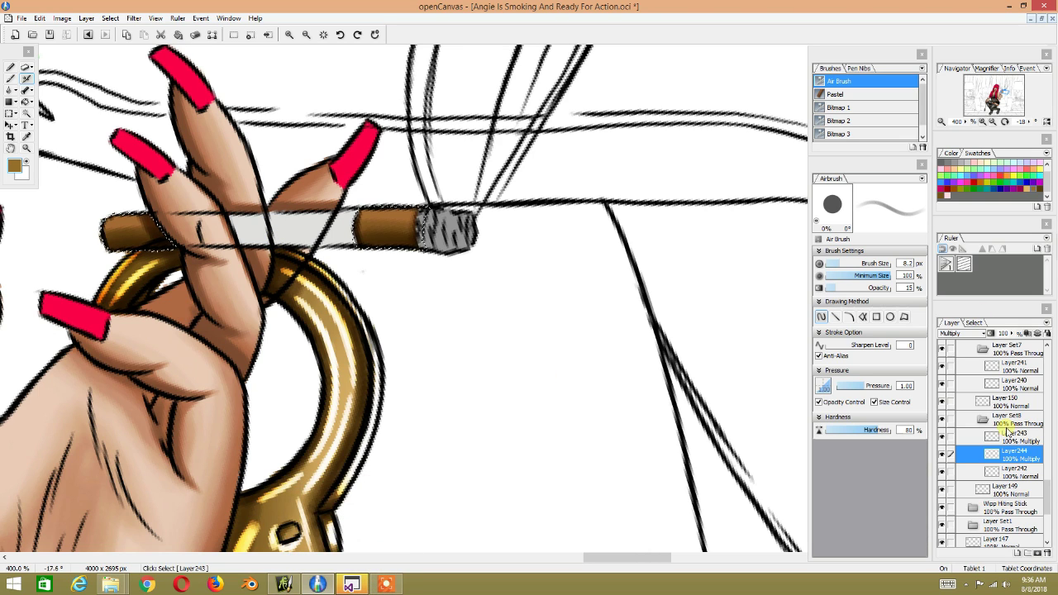
pyautogui.click(979, 403)
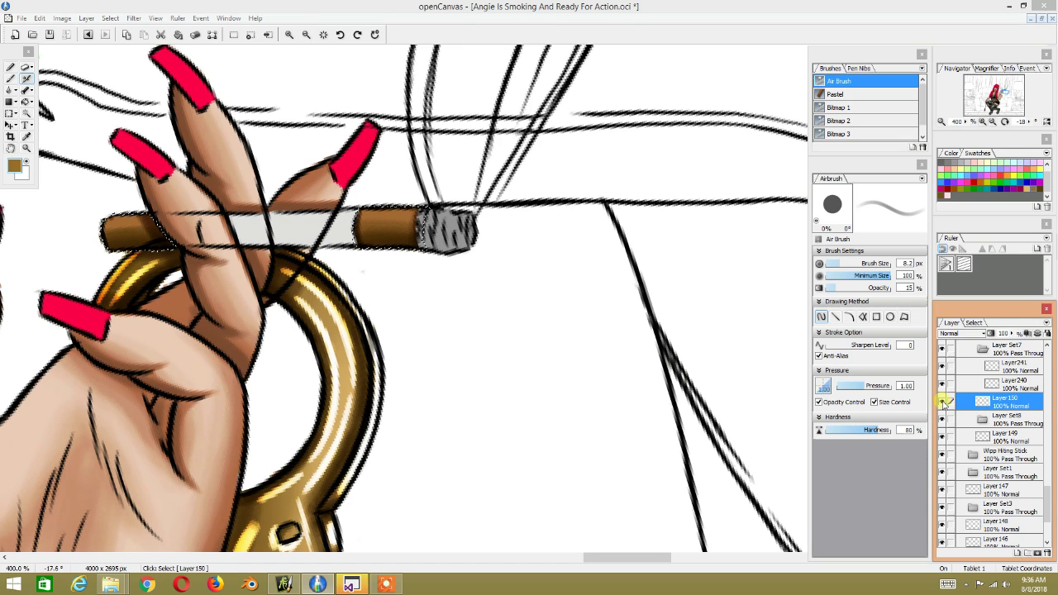
pyautogui.click(1002, 387)
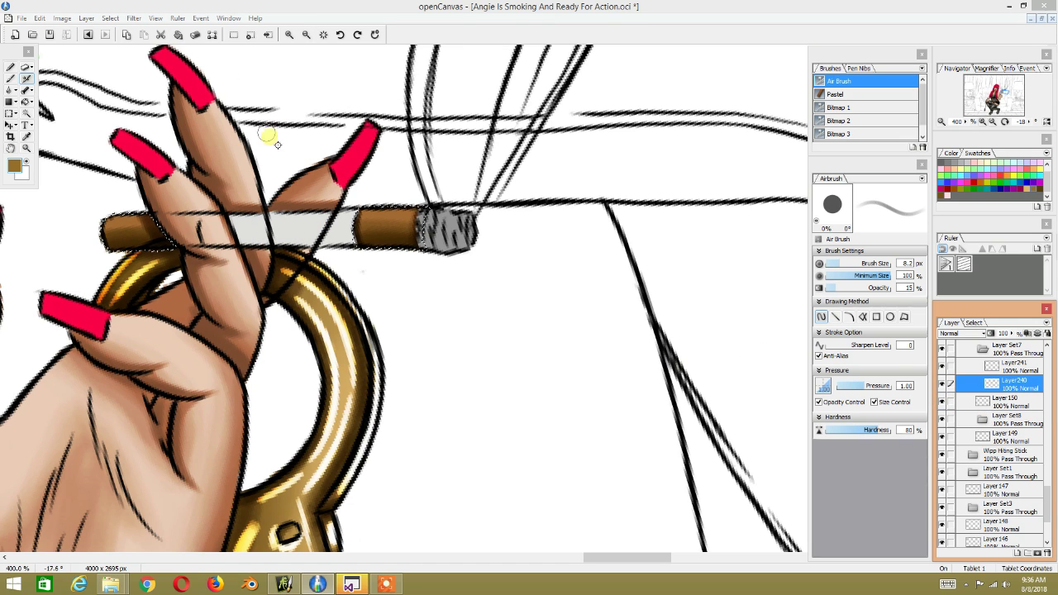
# Step: Replace the cigarette selection with a colour selection of the white paper on Layer240
pyautogui.click(110, 18)
pyautogui.click(102, 40)
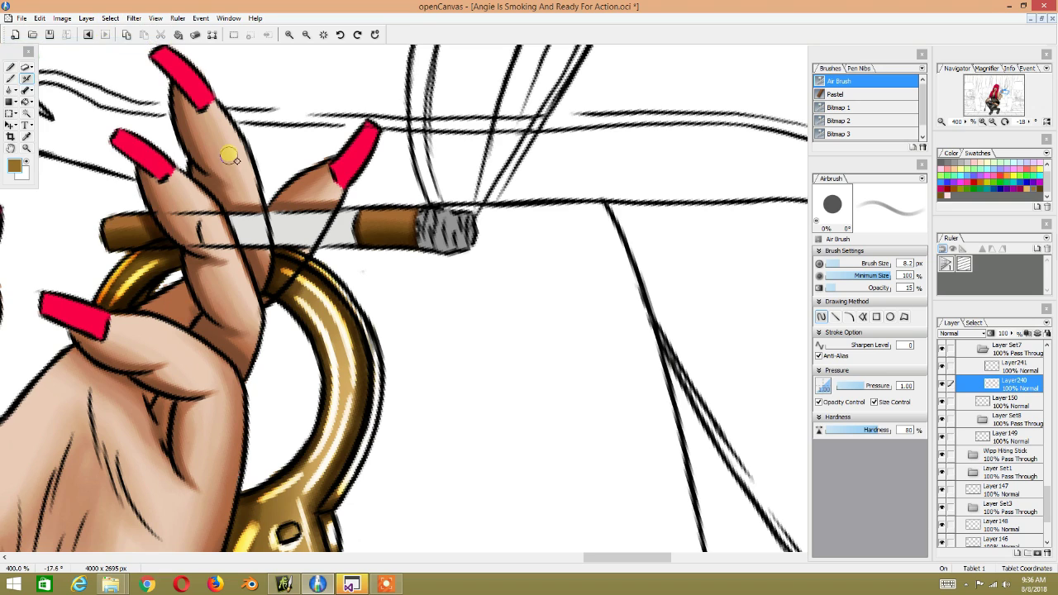
pyautogui.click(26, 109)
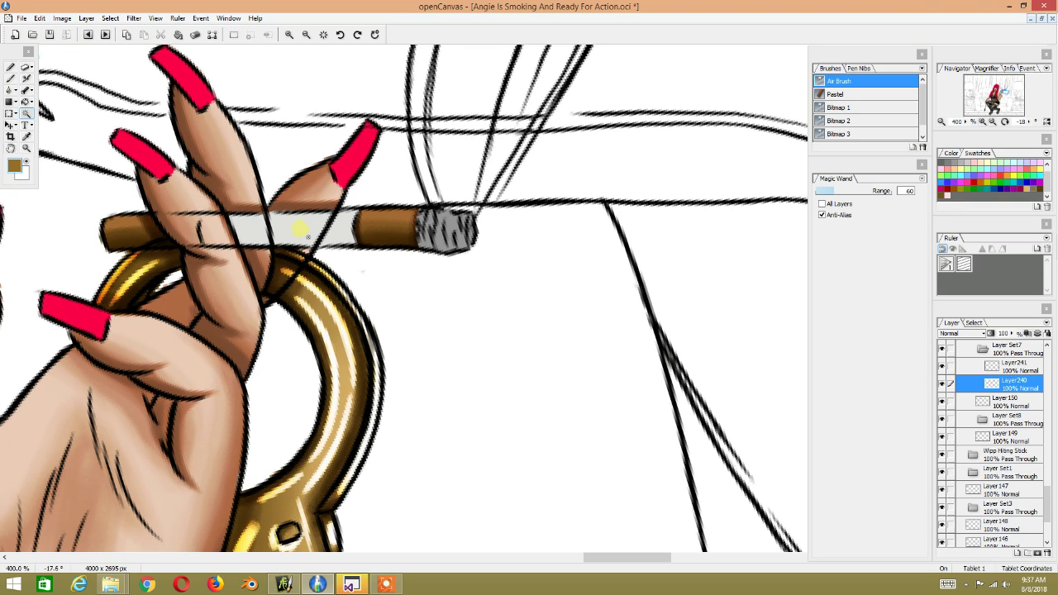
pyautogui.click(1002, 400)
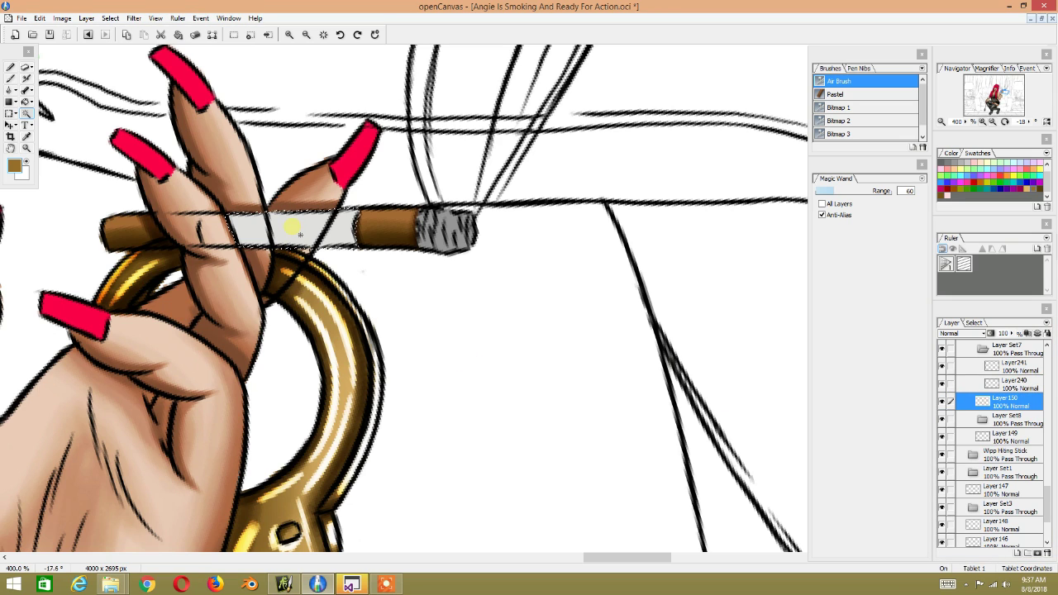
pyautogui.click(1010, 385)
pyautogui.click(343, 246)
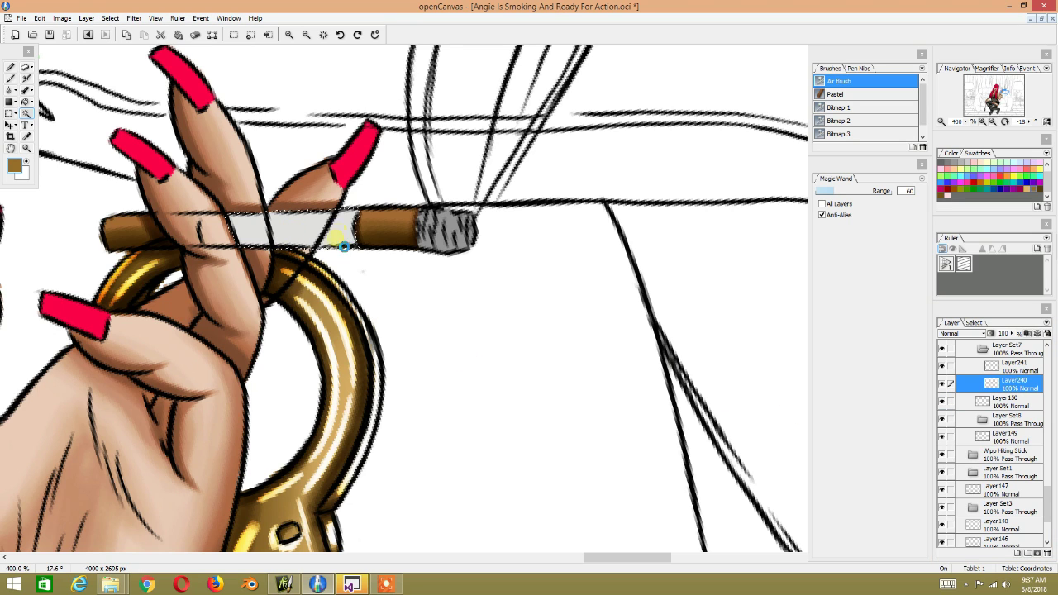
pyautogui.click(26, 78)
# Step: Choose a mid grey and centre the cigarette upright for shading
pyautogui.moveTo(339, 223); pyautogui.dragTo(277, 277)
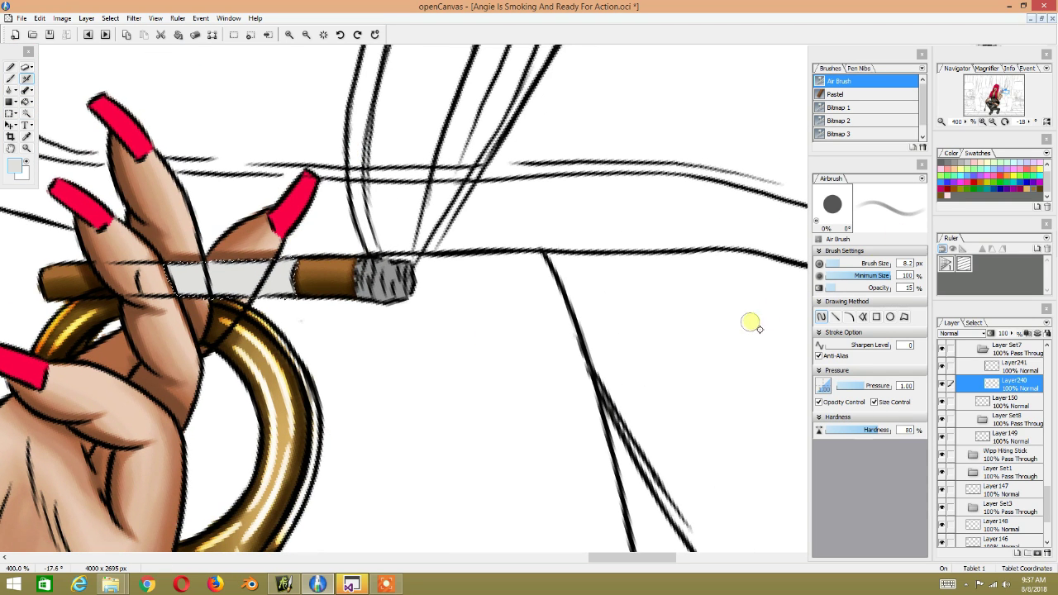
pyautogui.click(941, 165)
pyautogui.middleClick(293, 263)
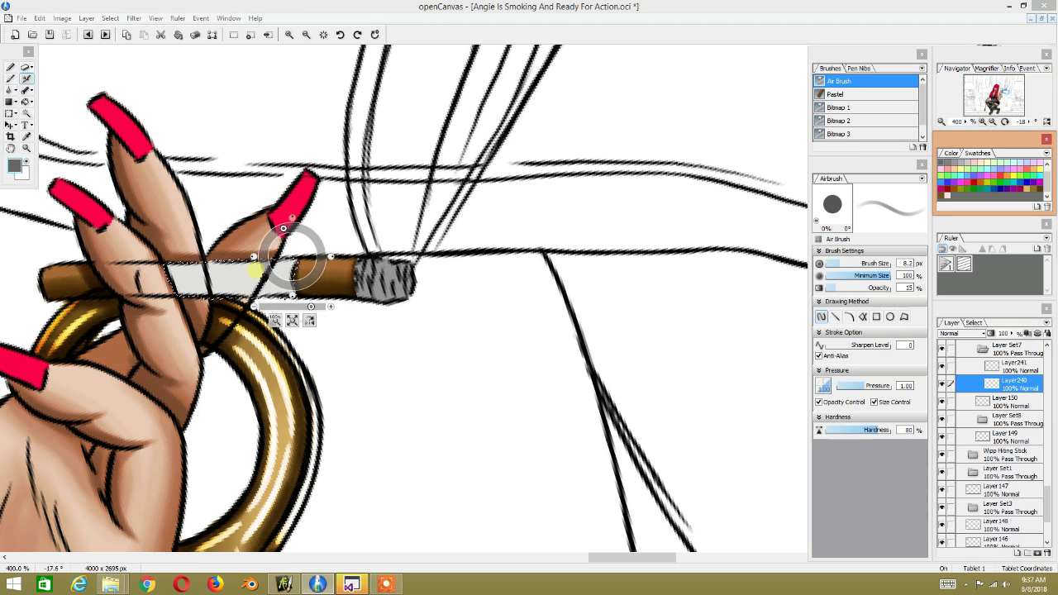
pyautogui.moveTo(345, 291); pyautogui.dragTo(540, 249)
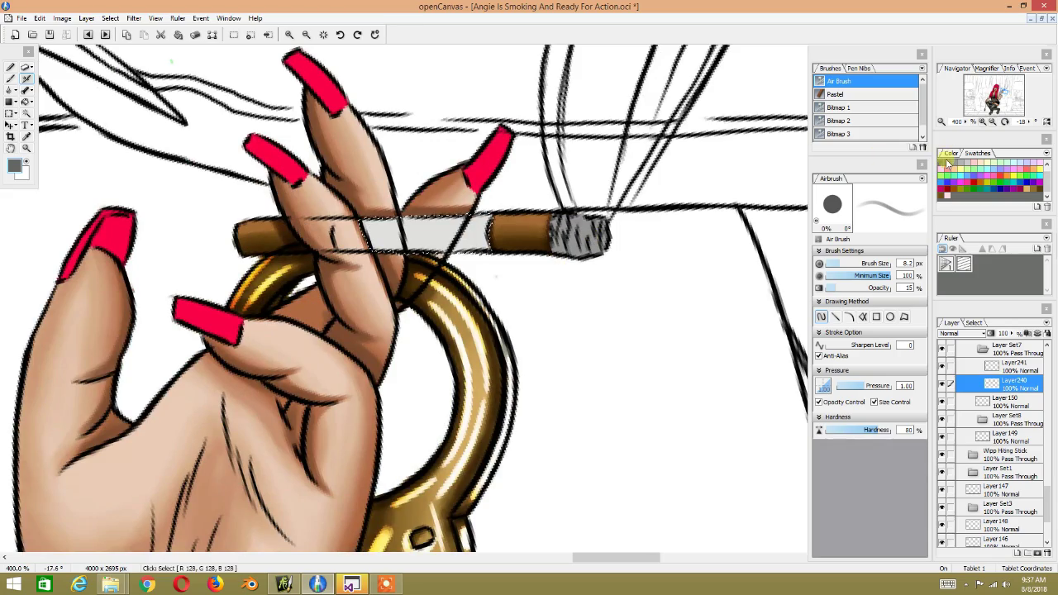
pyautogui.moveTo(391, 239); pyautogui.dragTo(364, 180)
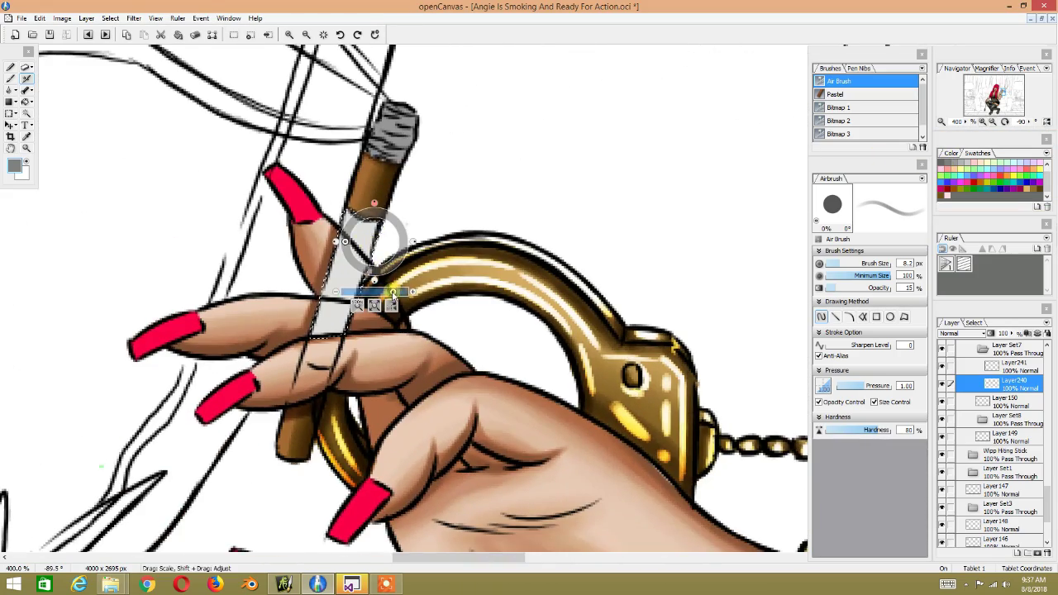
pyautogui.scroll(2, 381, 396)
pyautogui.scroll(1, 320, 382)
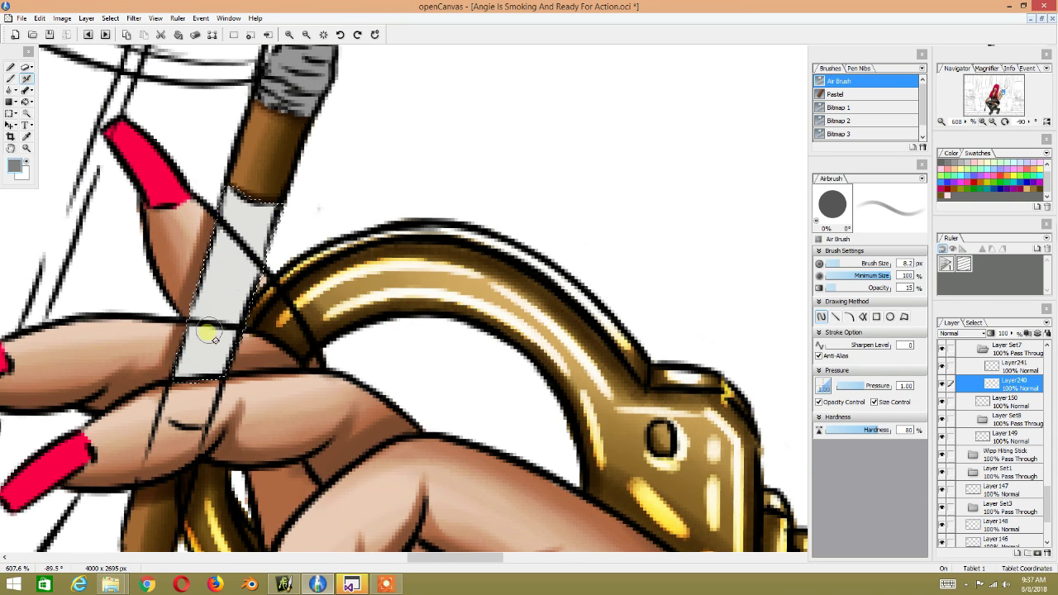
# Step: Airbrush grey shading along the right side of the cigarette paper
pyautogui.moveTo(238, 322); pyautogui.dragTo(261, 213)
pyautogui.moveTo(216, 369)
pyautogui.mouseDown()
pyautogui.moveTo(248, 246)
pyautogui.moveTo(204, 367)
pyautogui.mouseUp()
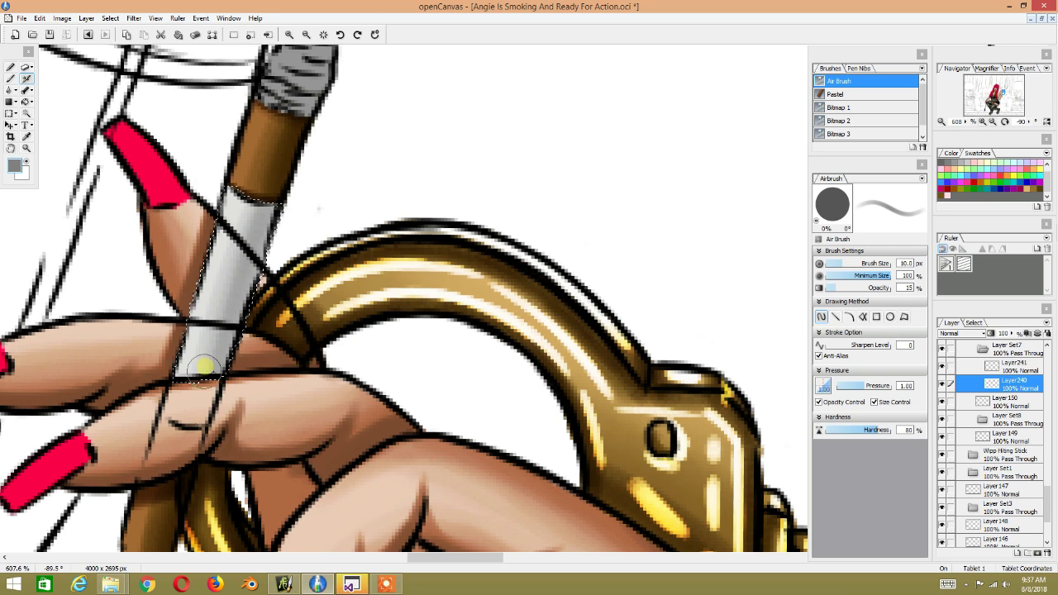
pyautogui.moveTo(211, 420); pyautogui.dragTo(265, 189)
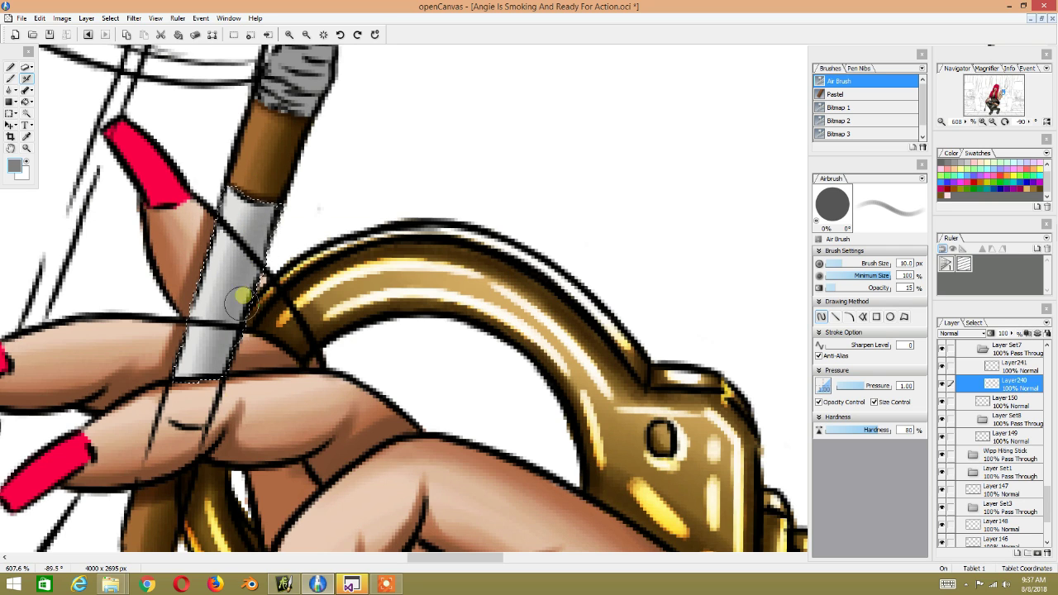
pyautogui.moveTo(248, 355); pyautogui.dragTo(277, 246)
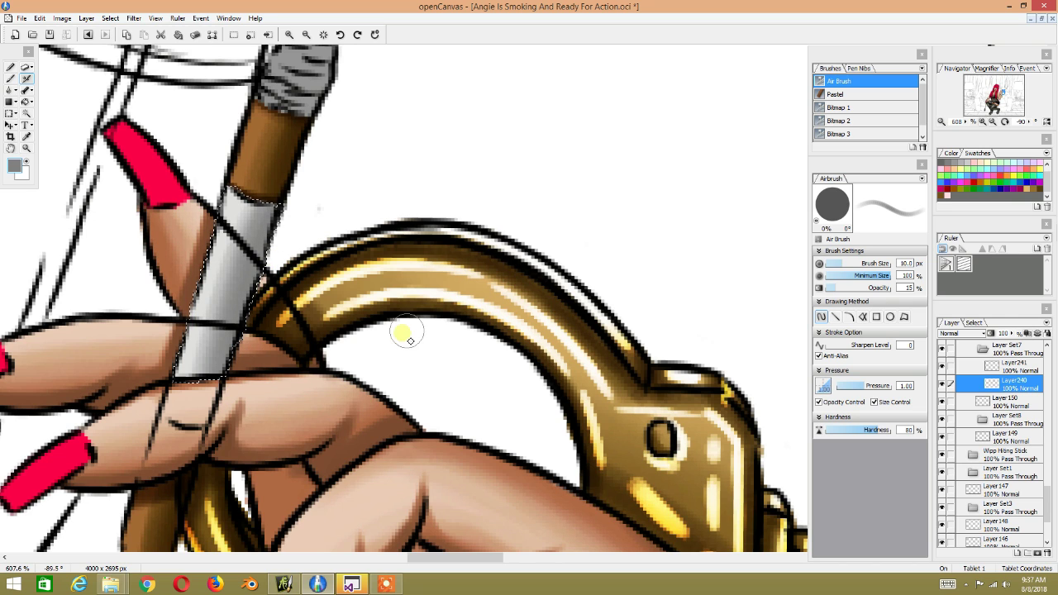
pyautogui.click(944, 162)
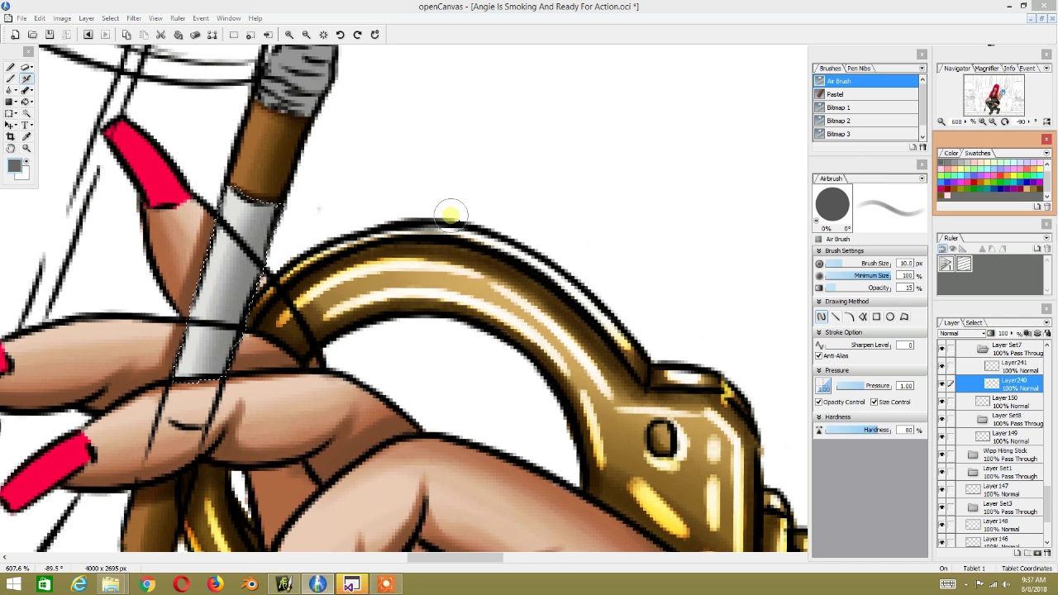
pyautogui.click(212, 386)
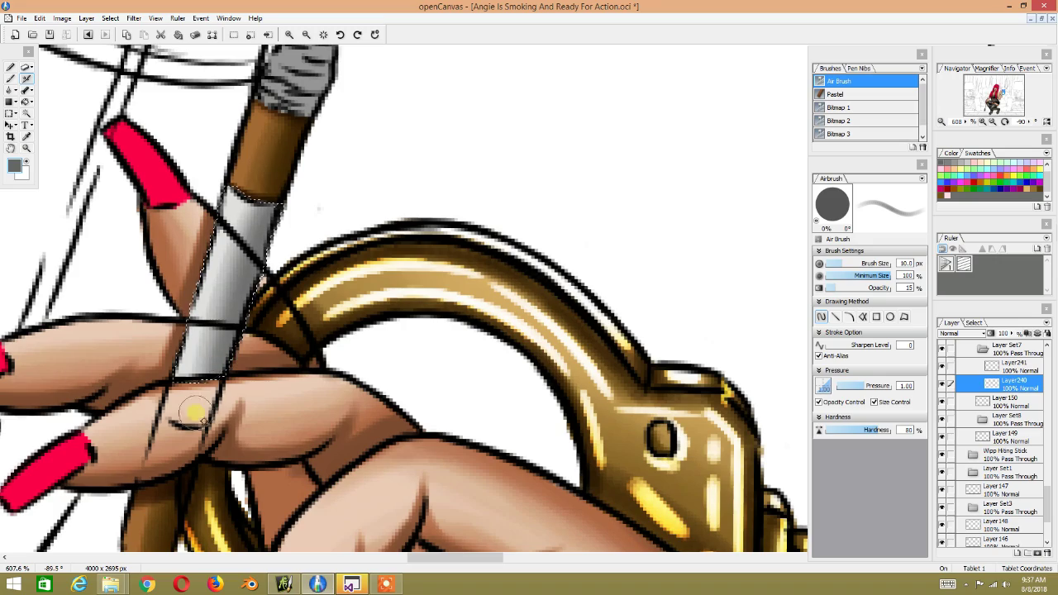
pyautogui.moveTo(326, 129)
pyautogui.mouseDown()
pyautogui.moveTo(544, 108)
pyautogui.moveTo(407, 120)
pyautogui.moveTo(304, 168)
pyautogui.mouseUp()
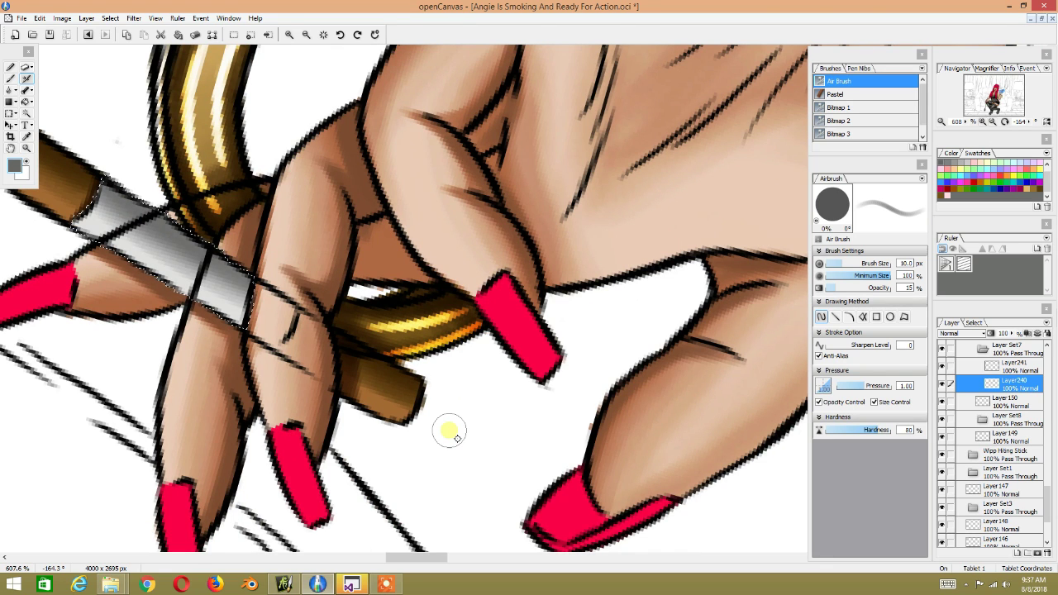
# Step: Set Layer241 to Multiply blending and shrink the airbrush to 4 px
pyautogui.click(1008, 366)
pyautogui.click(959, 333)
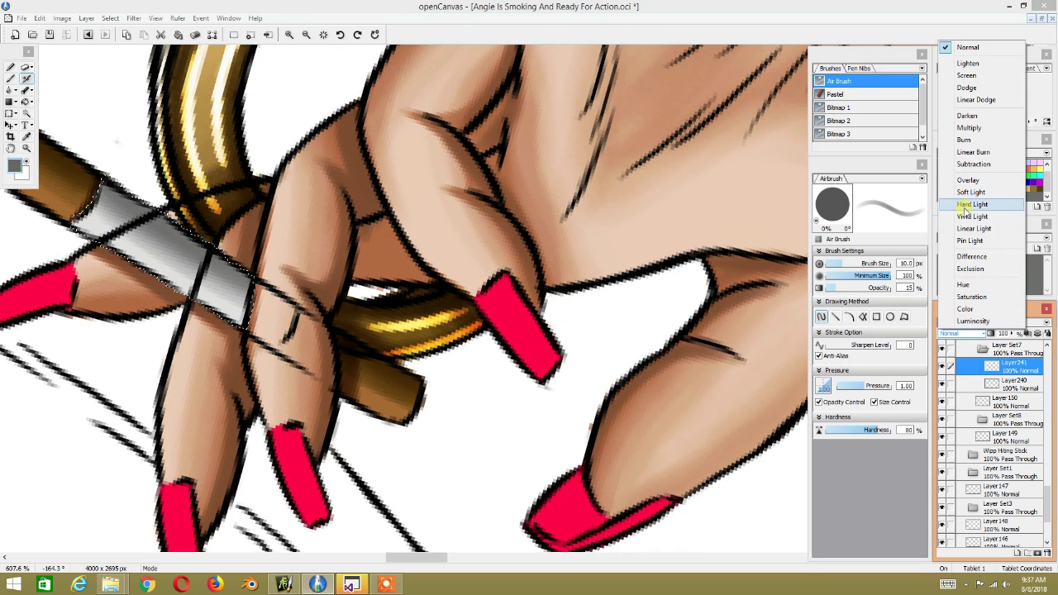
pyautogui.click(969, 129)
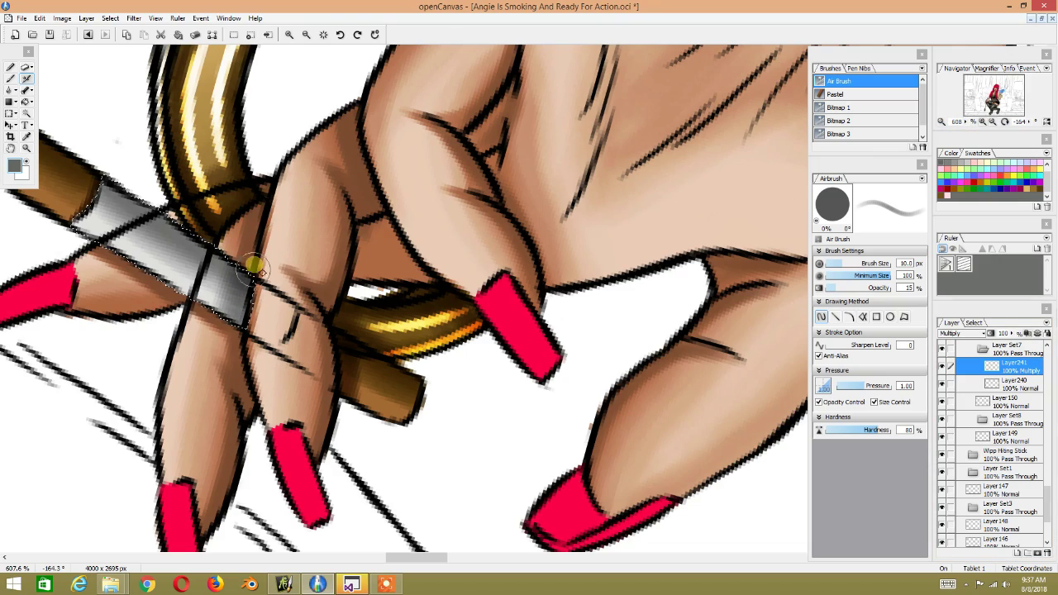
pyautogui.moveTo(312, 211)
pyautogui.mouseDown()
pyautogui.moveTo(551, 268)
pyautogui.moveTo(340, 226)
pyautogui.mouseUp()
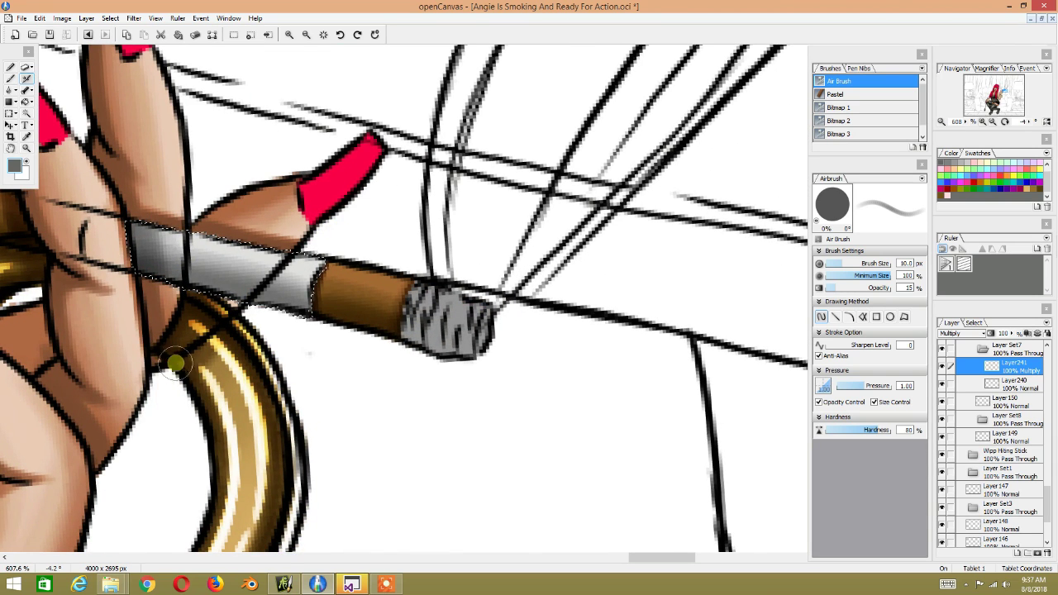
pyautogui.press('[')
pyautogui.press('[')
pyautogui.press('[')
pyautogui.press('[')
pyautogui.press('[')
pyautogui.press('[')
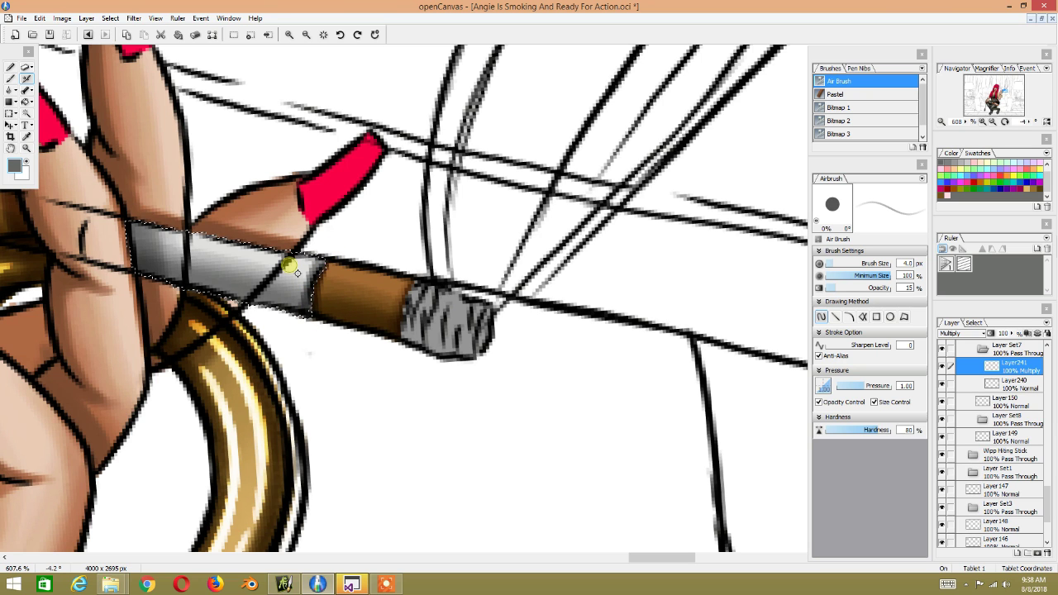
# Step: Level the canvas rotation to 0°, then rotate the view so the cigarette runs diagonally
pyautogui.press('space')
pyautogui.scroll(-2, 288, 266)
pyautogui.scroll(-4, 277, 261)
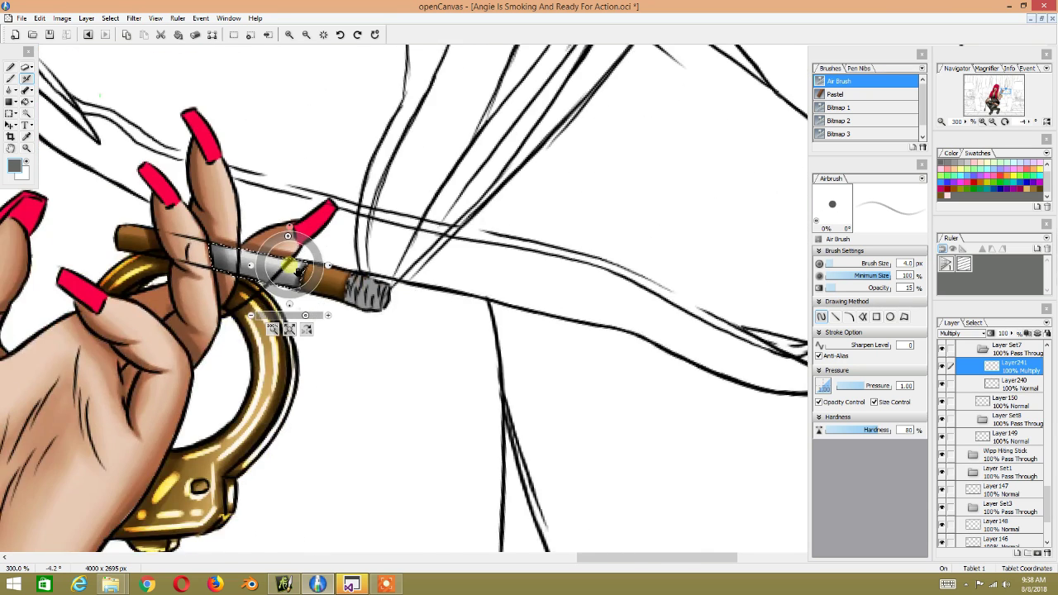
pyautogui.scroll(-3, 264, 264)
pyautogui.scroll(-1, 258, 272)
pyautogui.scroll(-2, 258, 273)
pyautogui.scroll(2, 261, 271)
pyautogui.scroll(1, 262, 268)
pyautogui.scroll(1, 263, 266)
pyautogui.scroll(3, 263, 266)
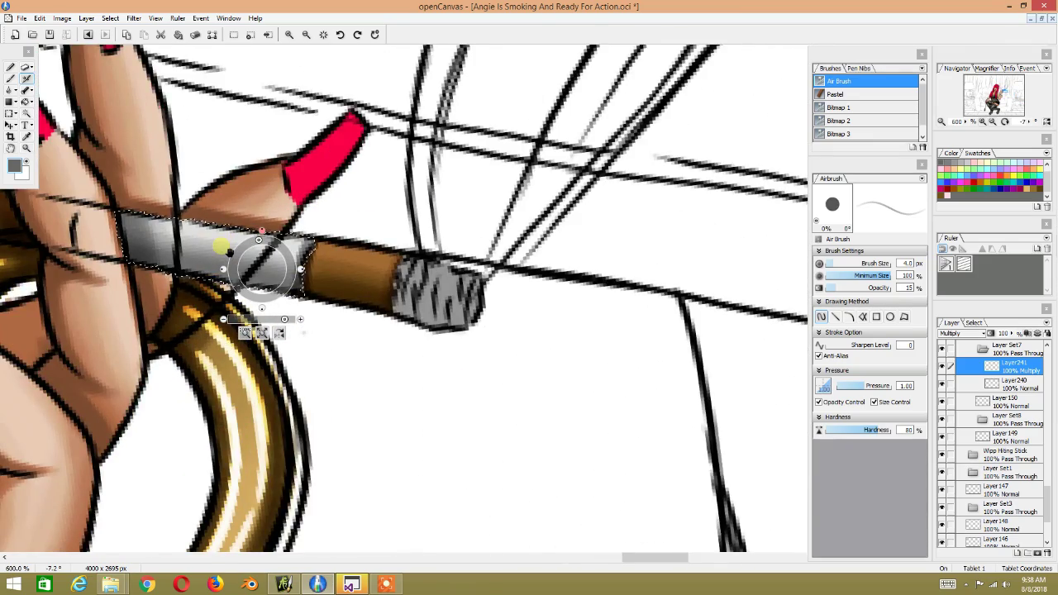
pyautogui.scroll(-1, 263, 266)
pyautogui.click(259, 238)
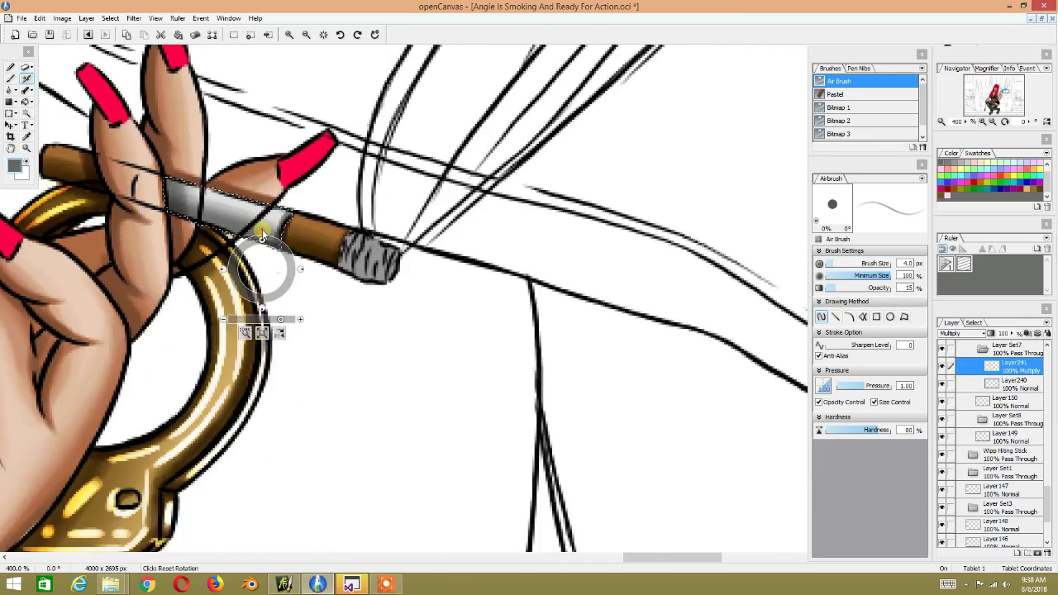
pyautogui.scroll(1, 262, 248)
pyautogui.moveTo(191, 215)
pyautogui.mouseDown()
pyautogui.moveTo(253, 389)
pyautogui.moveTo(321, 165)
pyautogui.moveTo(294, 262)
pyautogui.mouseUp()
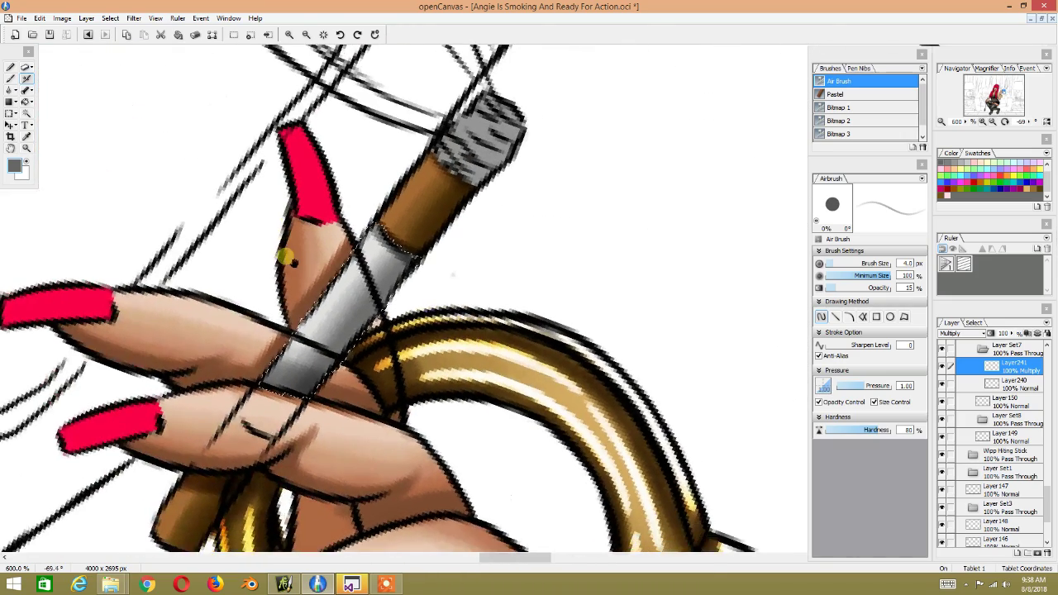
# Step: Add Layer245 above Layer240 in Multiply mode and pick a new swatch colour
pyautogui.click(1004, 383)
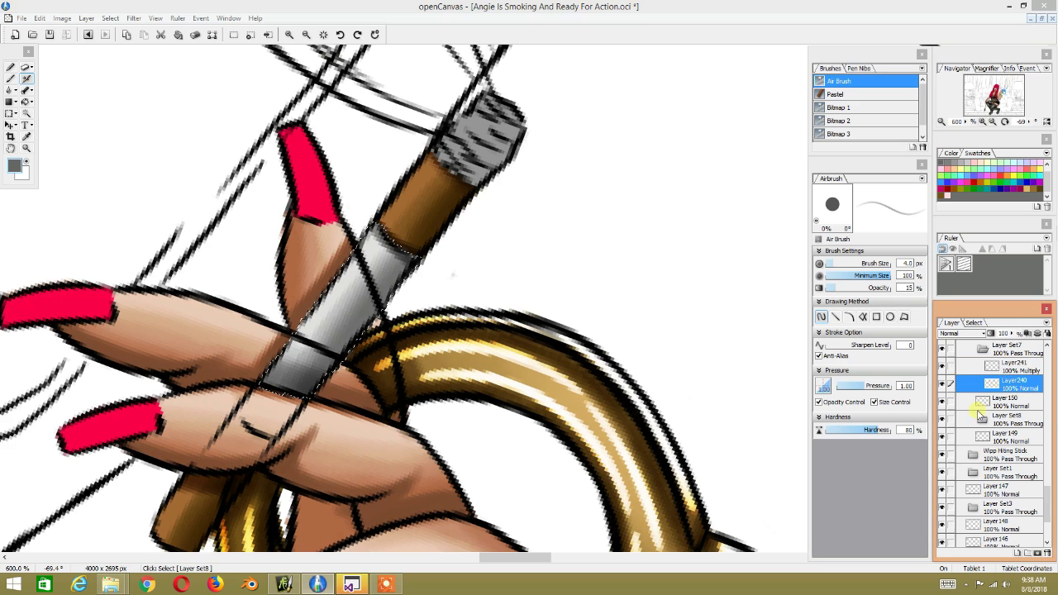
pyautogui.click(1013, 553)
pyautogui.click(965, 333)
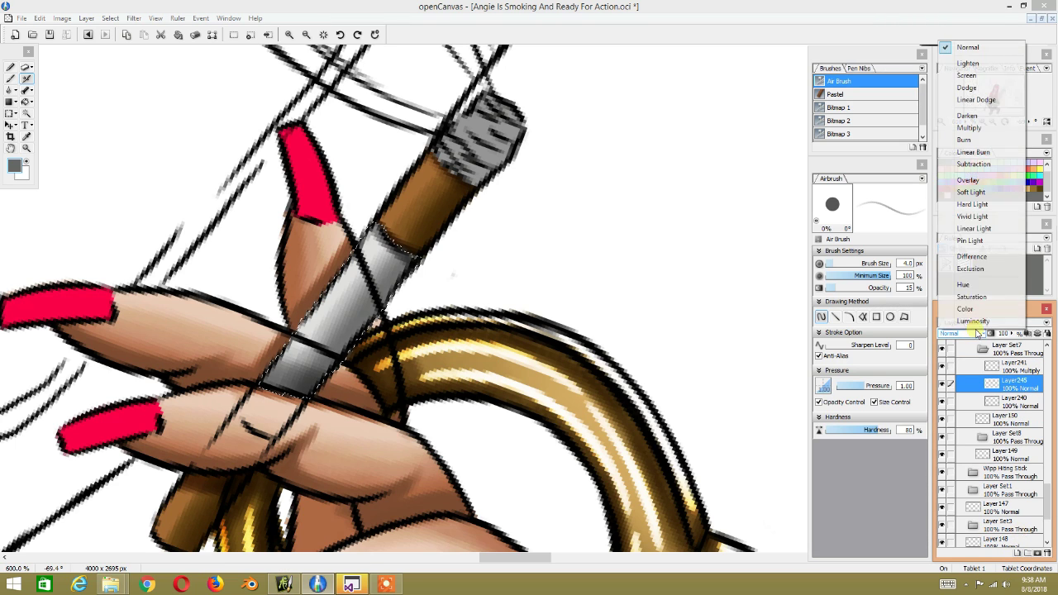
pyautogui.click(969, 128)
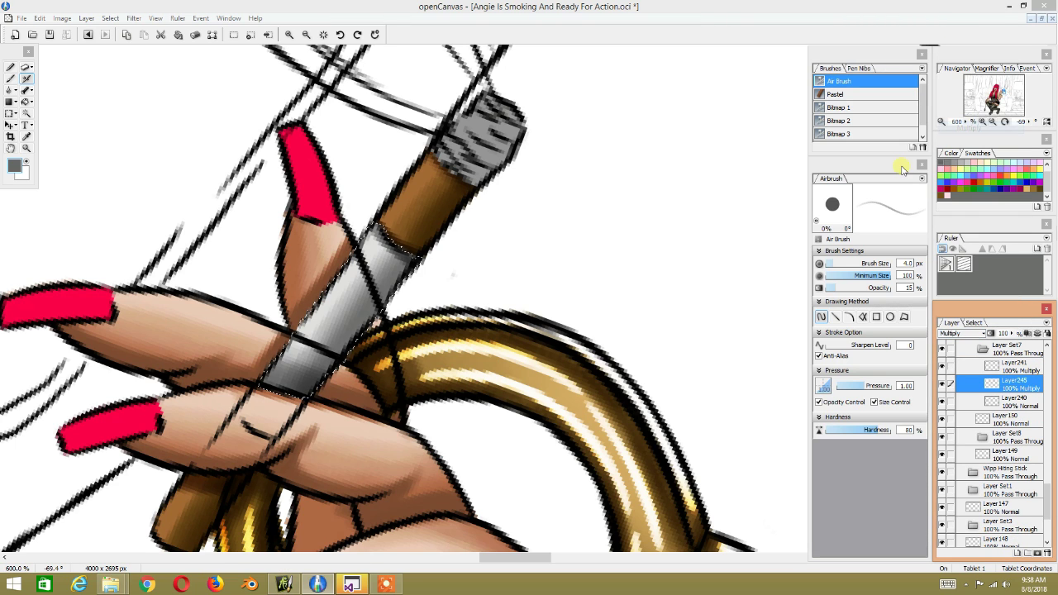
pyautogui.doubleClick(959, 164)
pyautogui.click(626, 218)
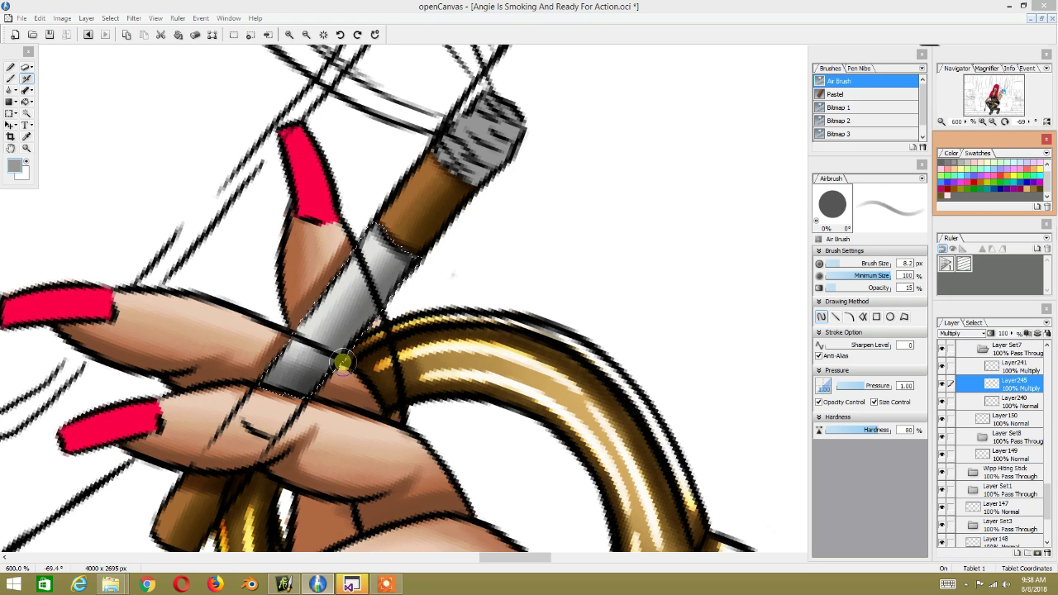
# Step: Airbrush darker shading along the cigarette paper's right edge
pyautogui.moveTo(344, 361); pyautogui.dragTo(403, 264)
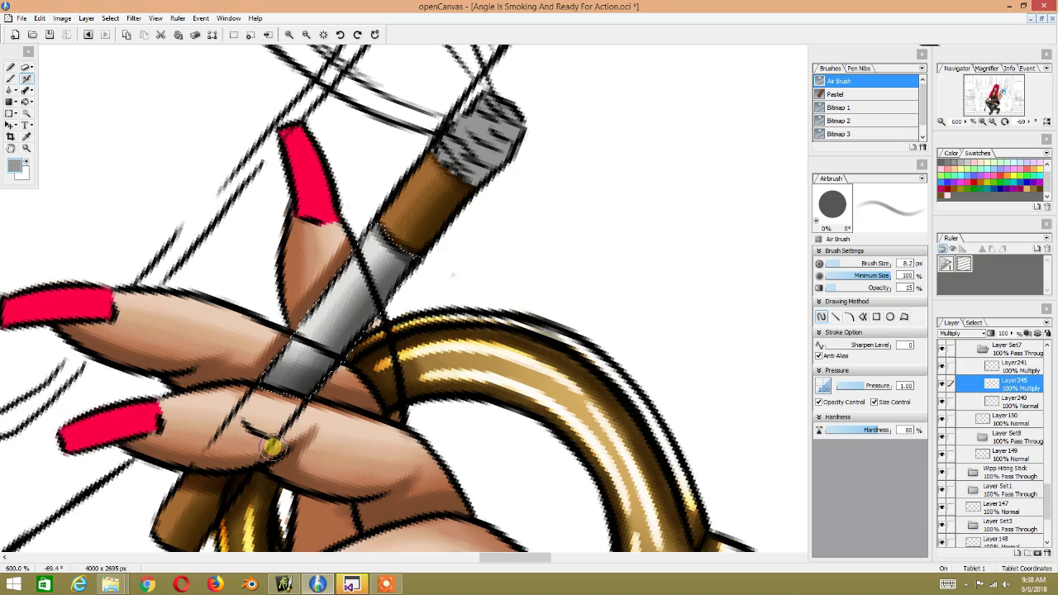
pyautogui.scroll(-1, 273, 446)
pyautogui.scroll(-1, 273, 446)
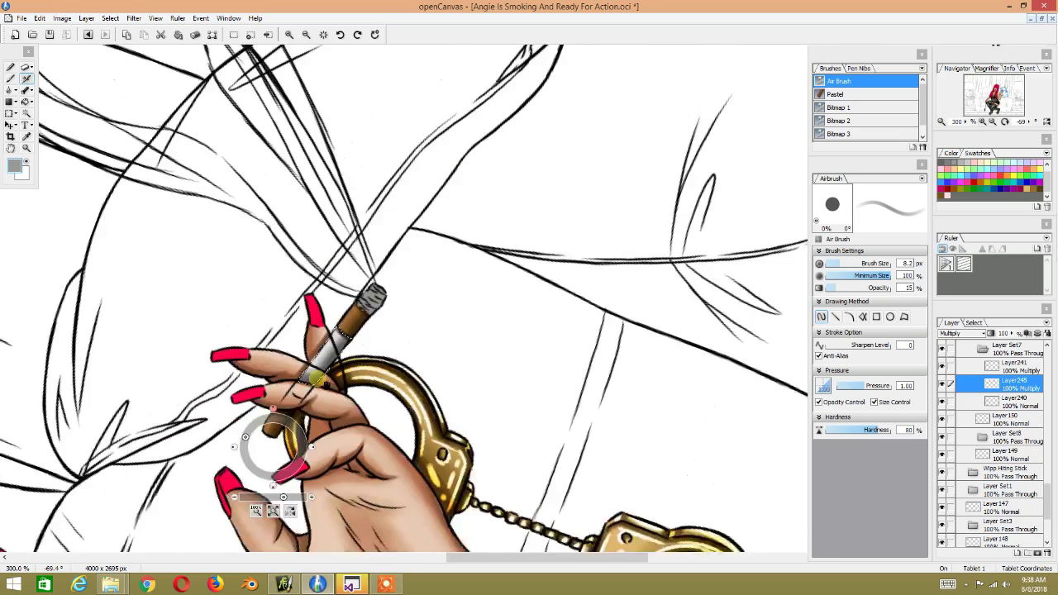
pyautogui.scroll(-1, 273, 447)
# Step: Level the view rotation and pan to show the arm, wrist and handcuffs
pyautogui.moveTo(343, 234); pyautogui.dragTo(350, 229)
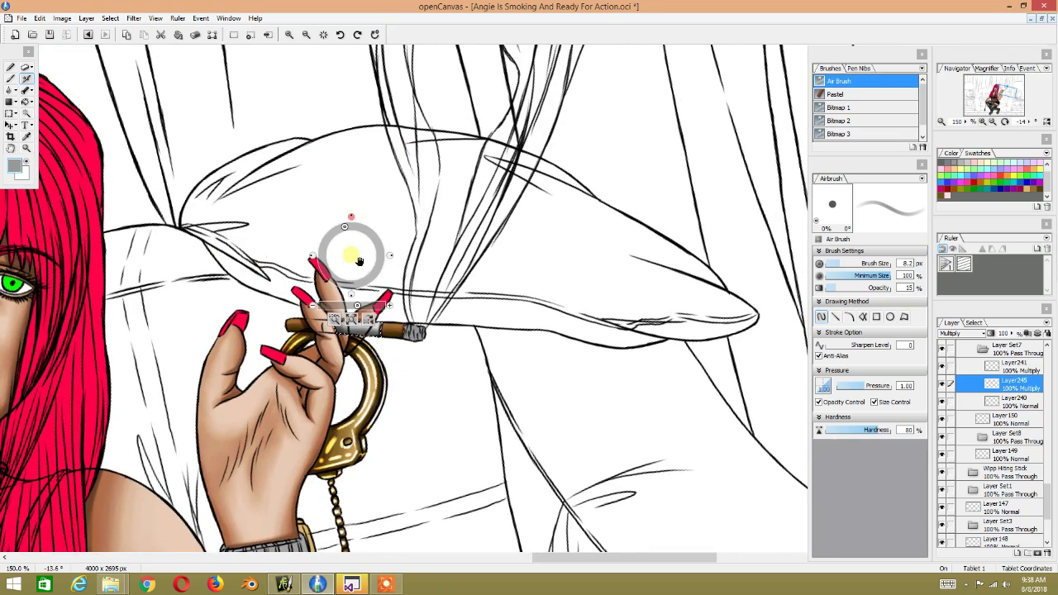
pyautogui.click(352, 217)
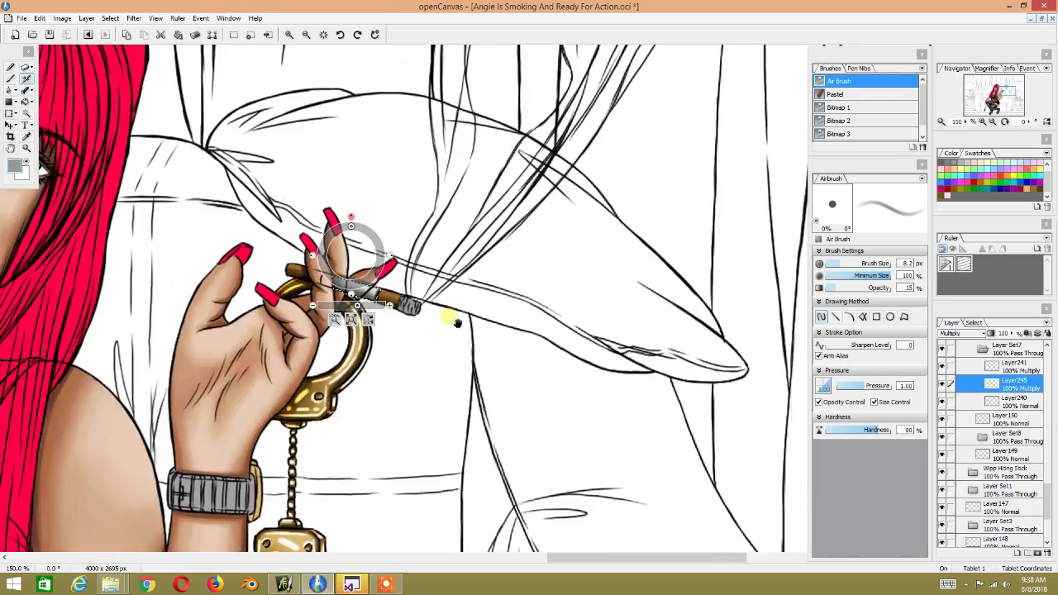
pyautogui.scroll(2, 347, 298)
pyautogui.scroll(1, 207, 323)
pyautogui.scroll(1, 229, 325)
pyautogui.scroll(-2, 229, 325)
pyautogui.moveTo(168, 326)
pyautogui.mouseDown()
pyautogui.moveTo(289, 316)
pyautogui.moveTo(384, 256)
pyautogui.mouseUp()
pyautogui.scroll(1, 385, 257)
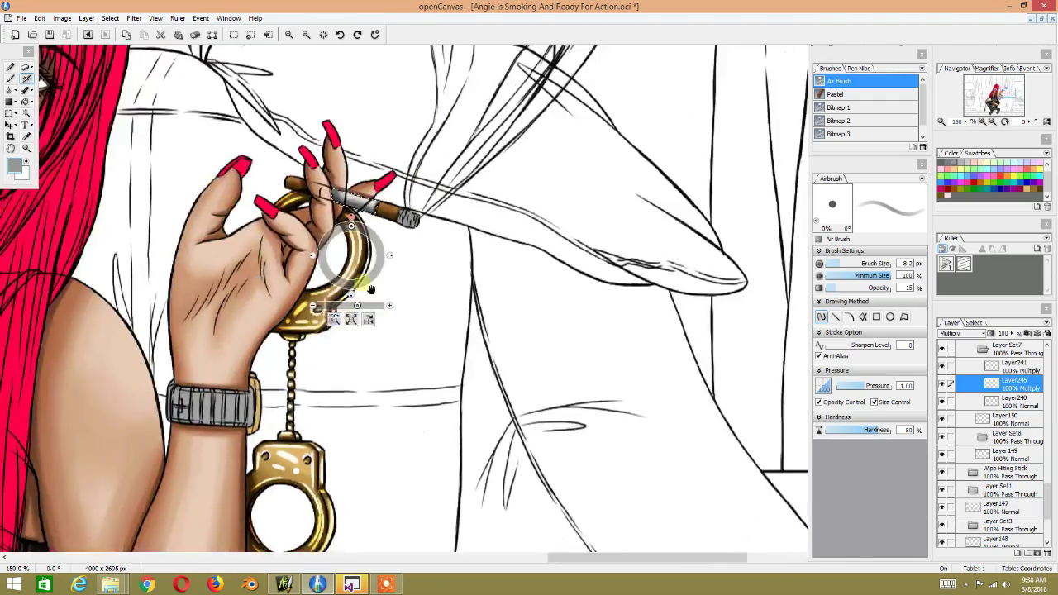
pyautogui.scroll(1, 397, 258)
pyautogui.scroll(1, 284, 355)
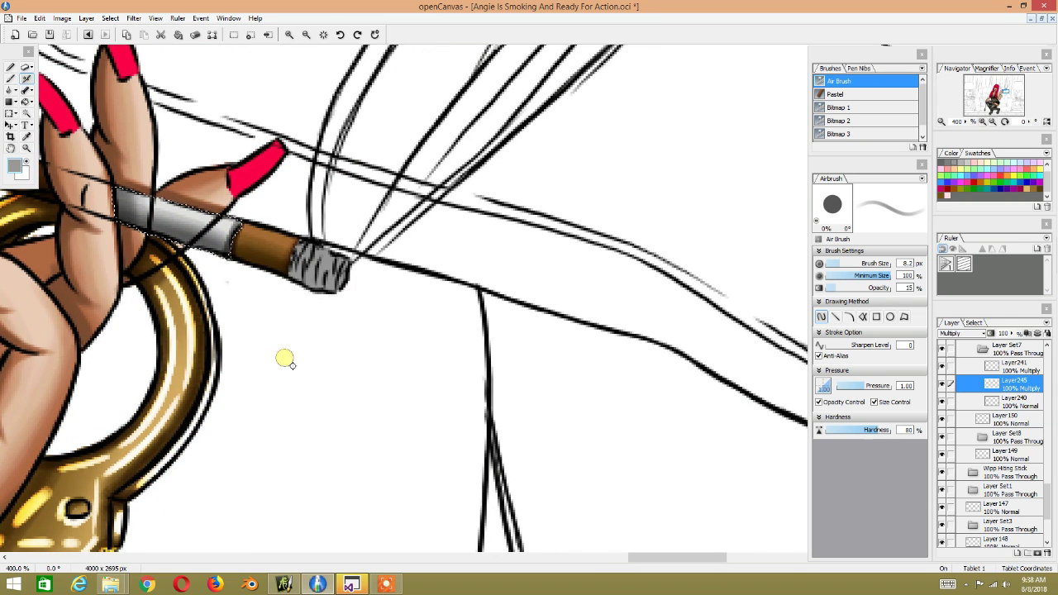
# Step: Collapse the Layer Set7 and Layer Set6 groups and select Layer237
pyautogui.click(983, 350)
pyautogui.moveTo(1047, 508); pyautogui.dragTo(1053, 470)
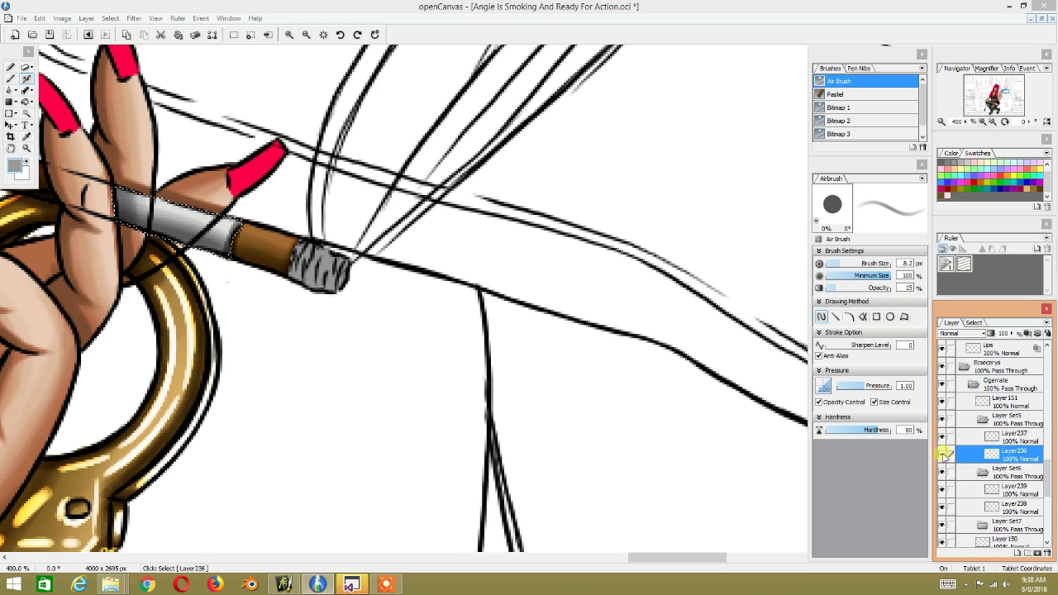
pyautogui.click(984, 474)
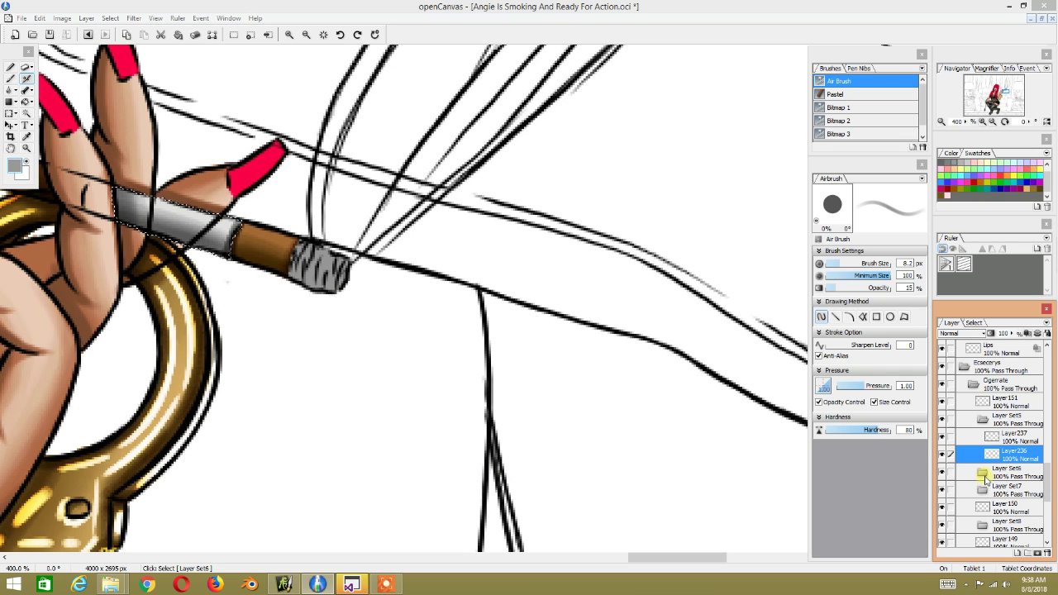
pyautogui.click(986, 494)
pyautogui.click(982, 438)
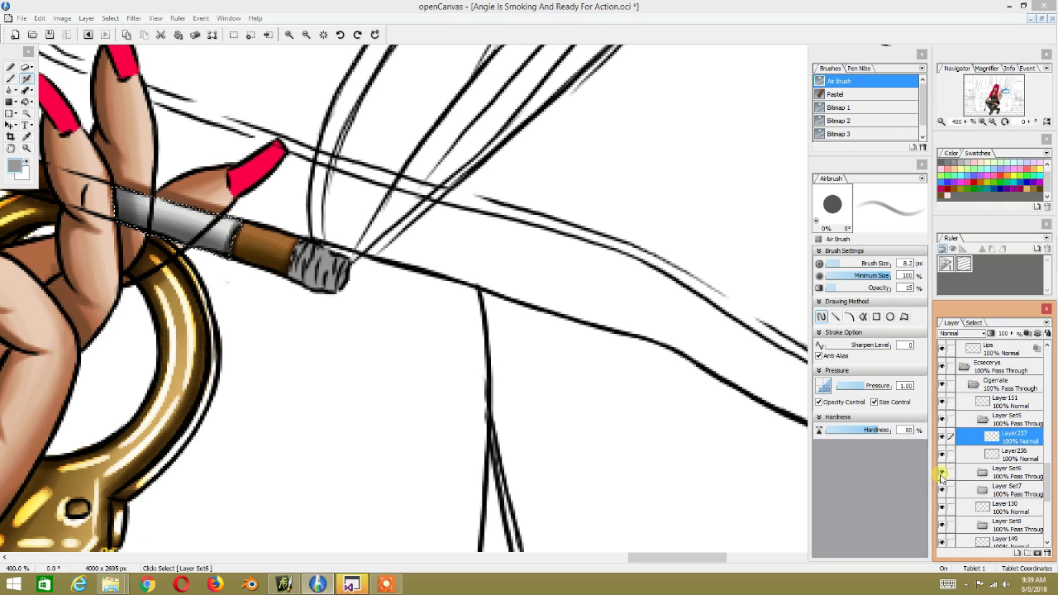
# Step: Inspect Layer Set6 and the ash layers, then drag Layer Set5 above Layer 151
pyautogui.click(978, 474)
pyautogui.click(983, 477)
pyautogui.click(966, 459)
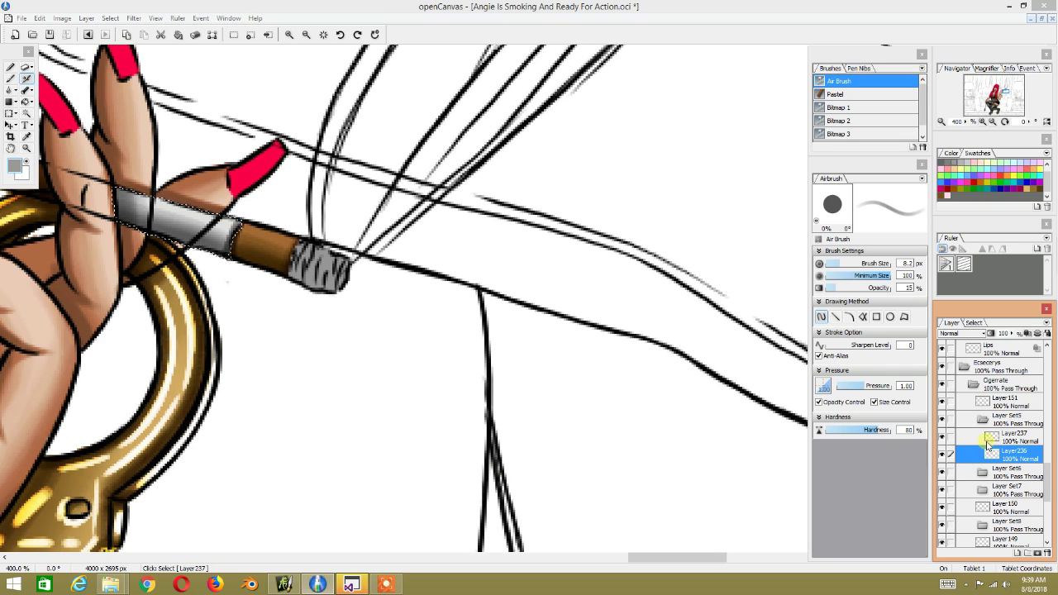
pyautogui.click(990, 441)
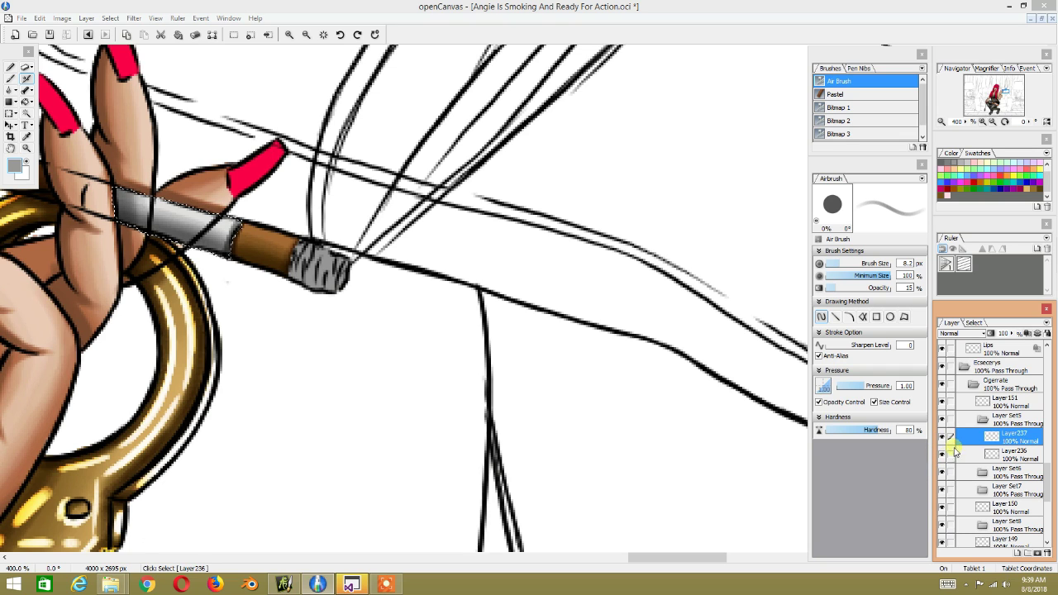
pyautogui.click(944, 401)
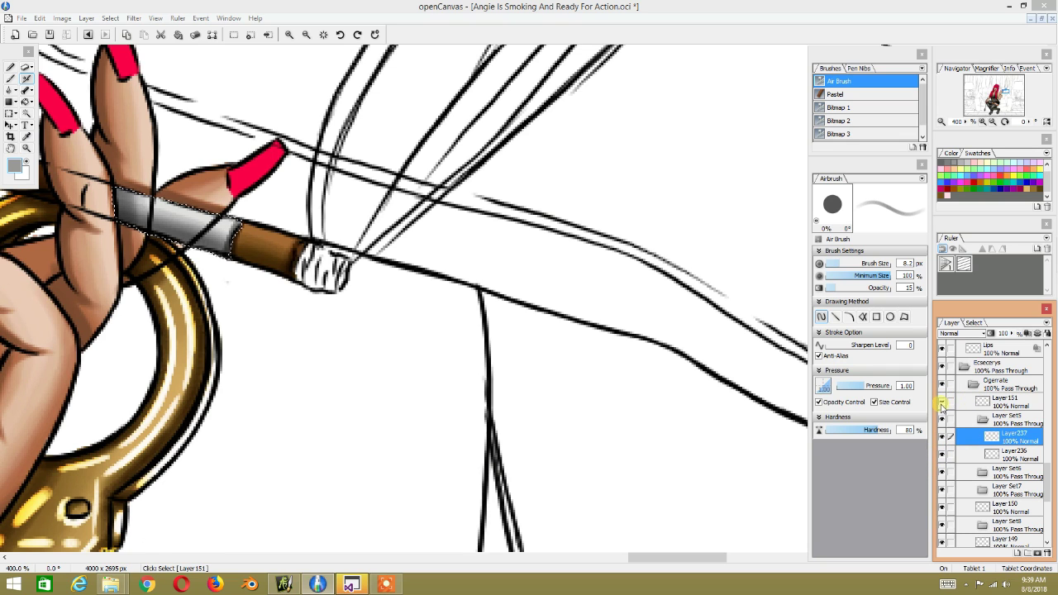
pyautogui.moveTo(1004, 419); pyautogui.dragTo(999, 397)
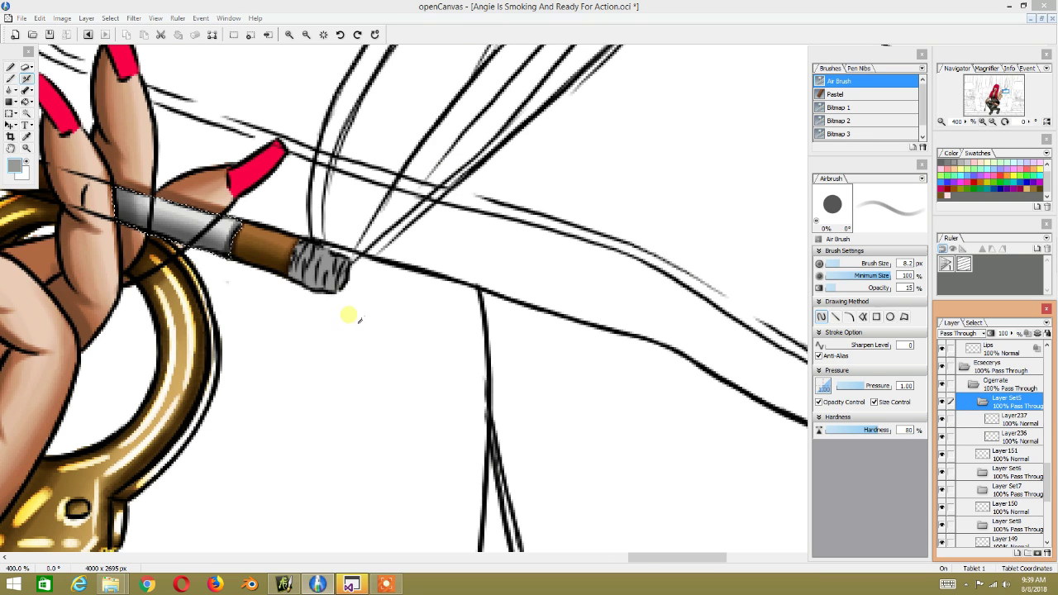
# Step: Toggle Layer 151's visibility to compare the ash with and without it
pyautogui.scroll(1, 353, 319)
pyautogui.scroll(1, 319, 334)
pyautogui.scroll(-5, 196, 343)
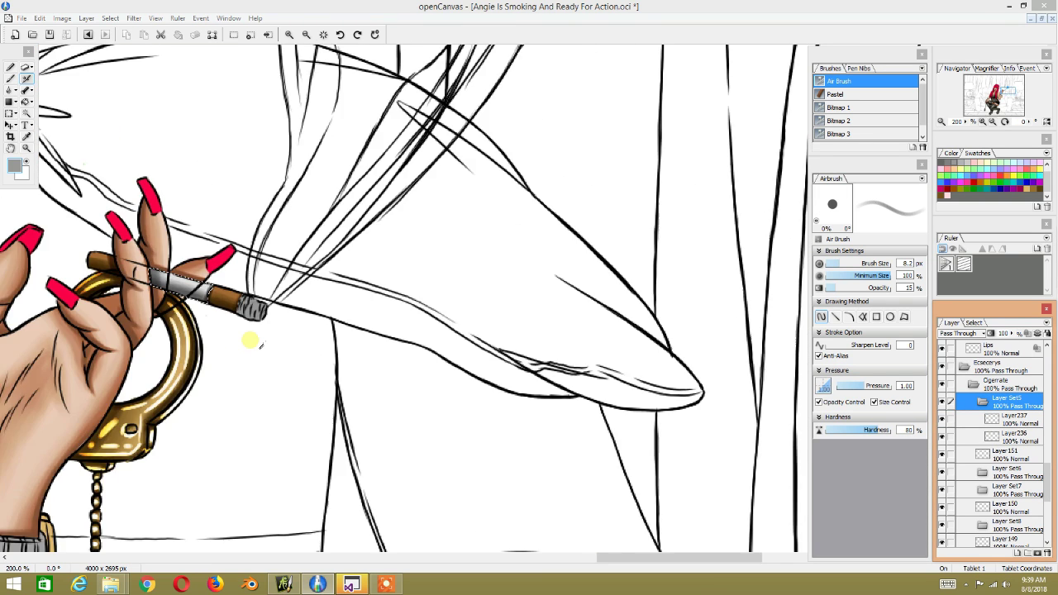
pyautogui.scroll(1, 335, 283)
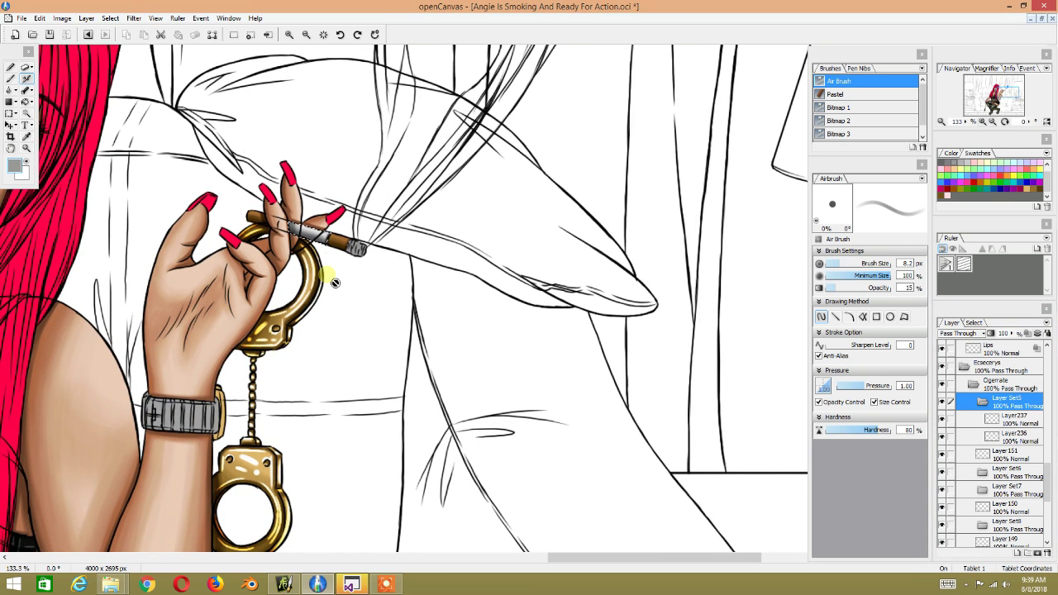
pyautogui.click(944, 456)
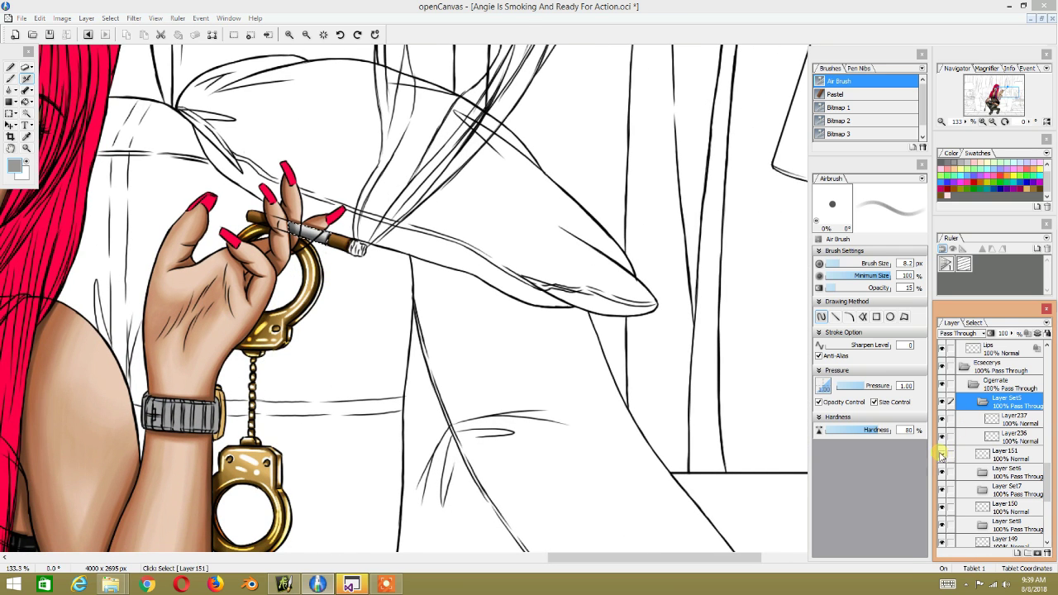
pyautogui.click(943, 455)
pyautogui.click(942, 456)
pyautogui.click(942, 455)
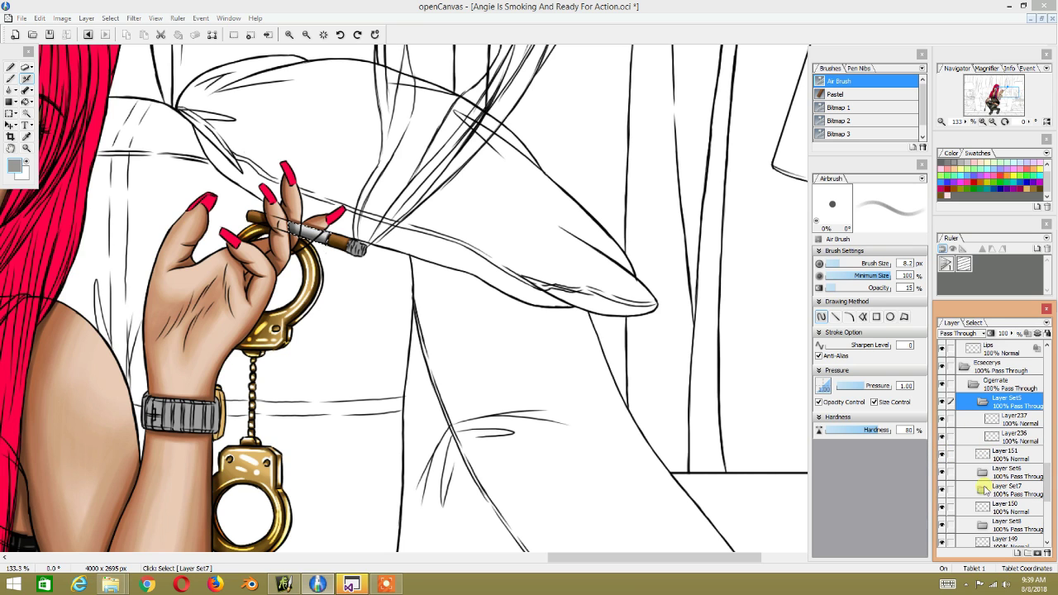
# Step: Collapse and re-expand Layer Set5 and Layer Set6, leaving Layer236 active
pyautogui.click(982, 401)
pyautogui.click(983, 402)
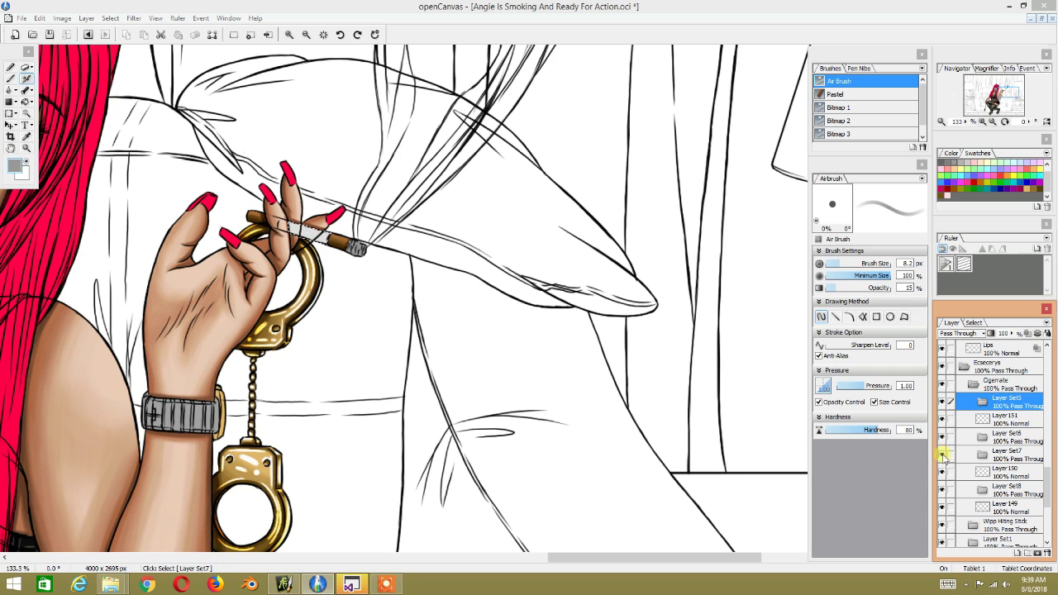
pyautogui.click(984, 440)
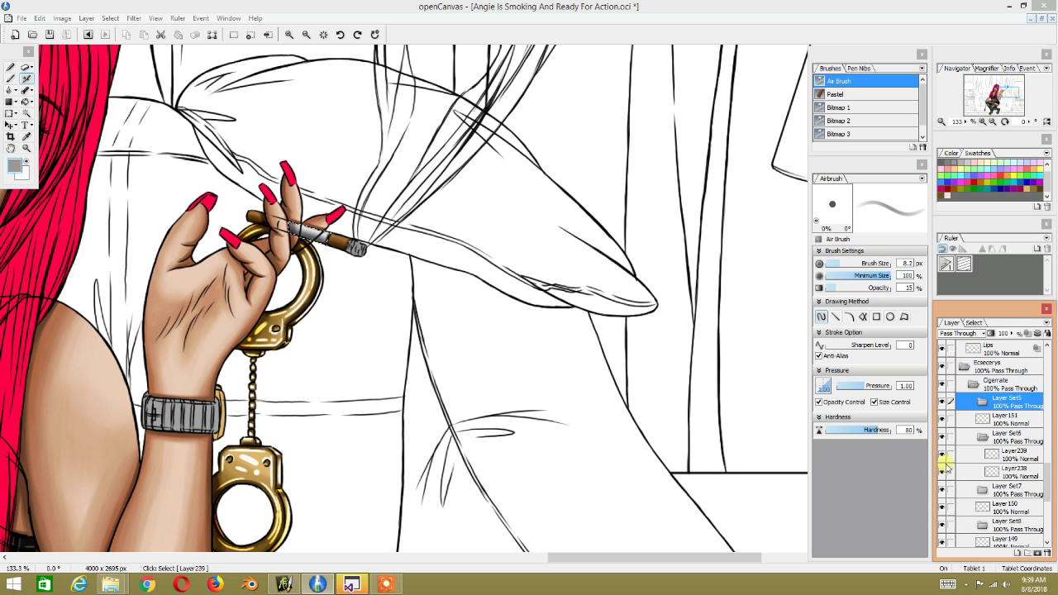
pyautogui.click(977, 439)
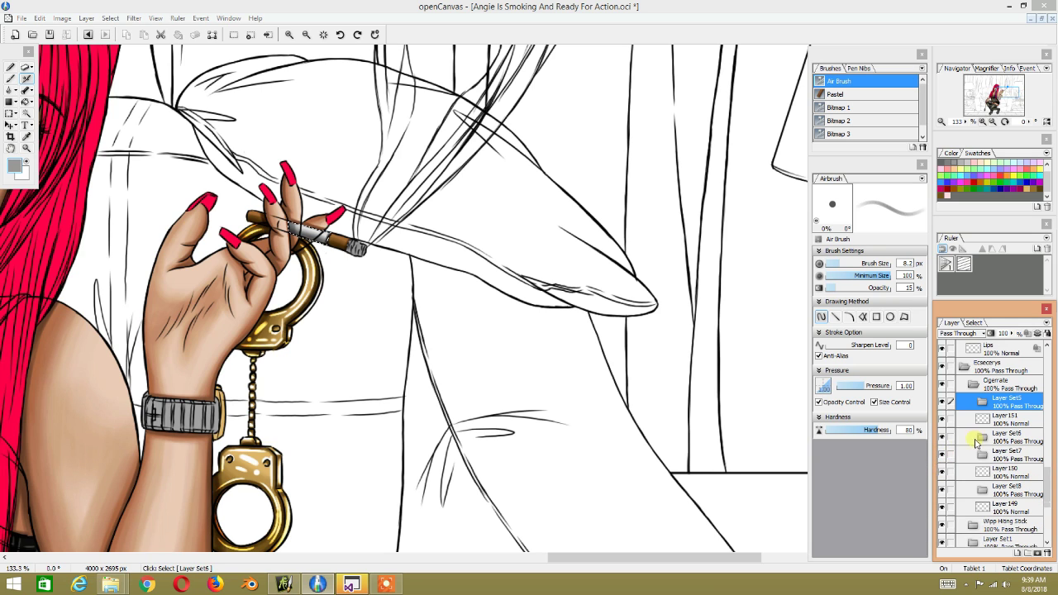
pyautogui.click(992, 400)
pyautogui.click(1001, 443)
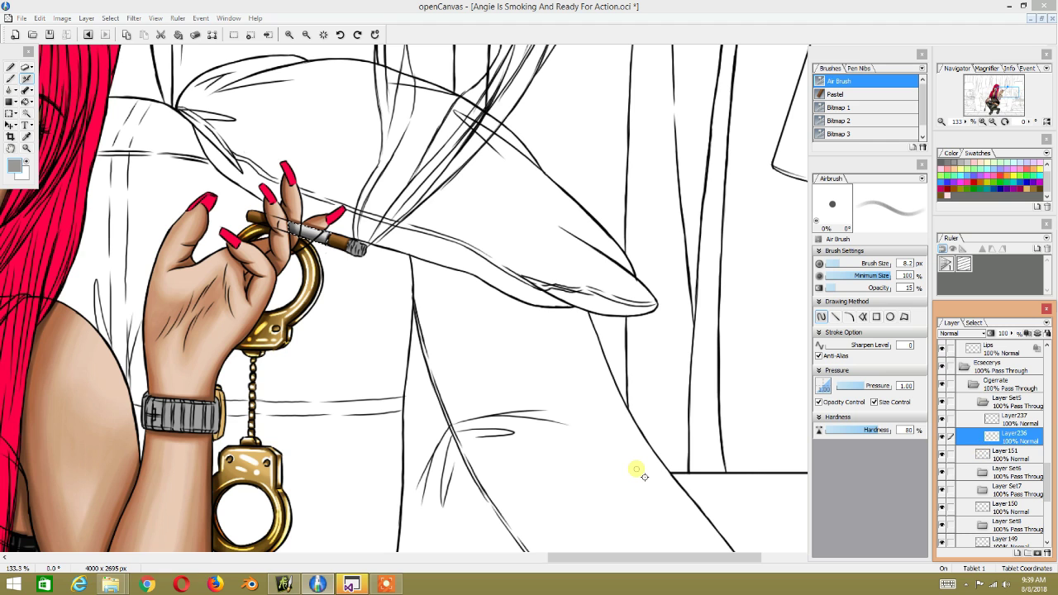
# Step: Zoom in, deselect, and magic-wand select just the ash tip on Layer 151, returning to Air Brush
pyautogui.press('space')
pyautogui.scroll(1, 406, 187)
pyautogui.scroll(1, 405, 187)
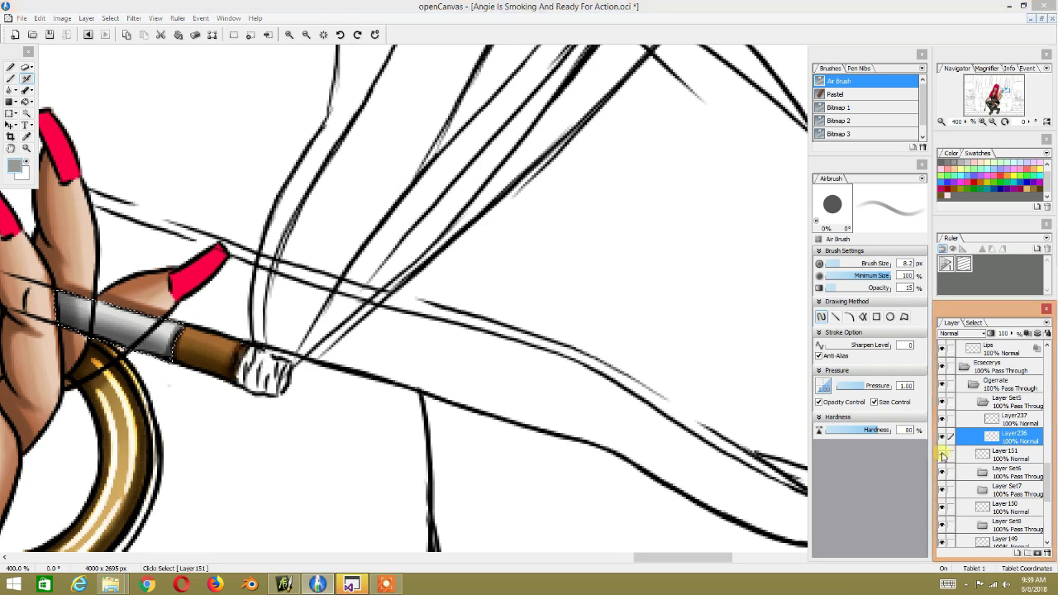
pyautogui.click(989, 457)
pyautogui.press('w')
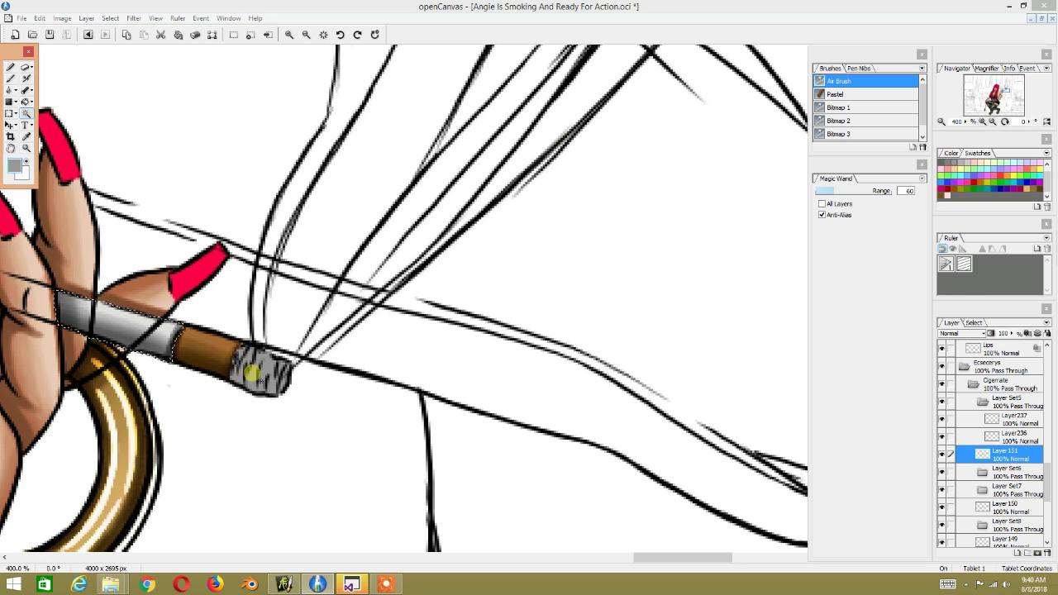
pyautogui.click(133, 18)
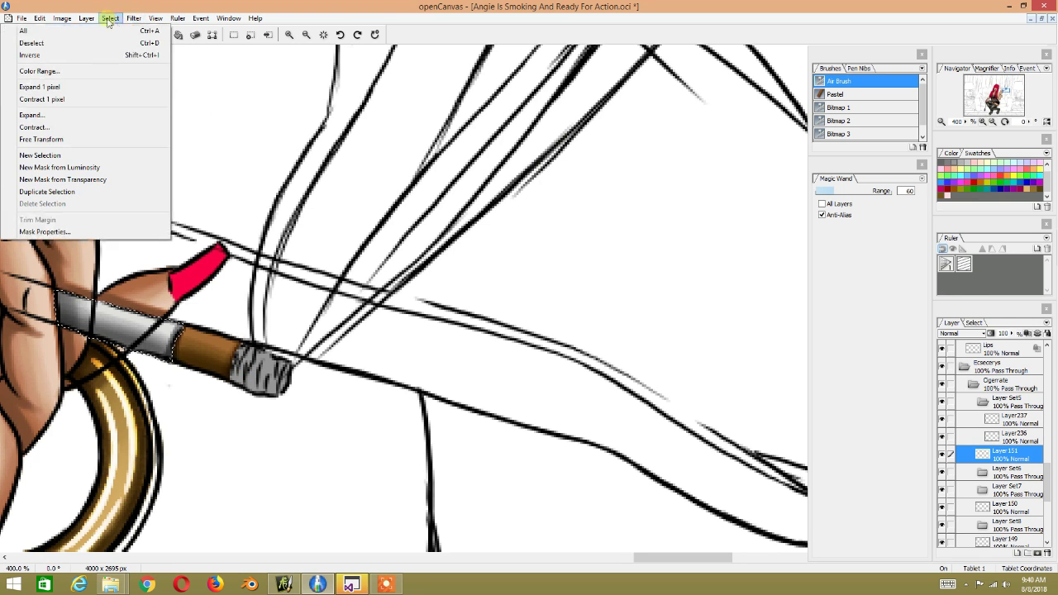
pyautogui.click(113, 43)
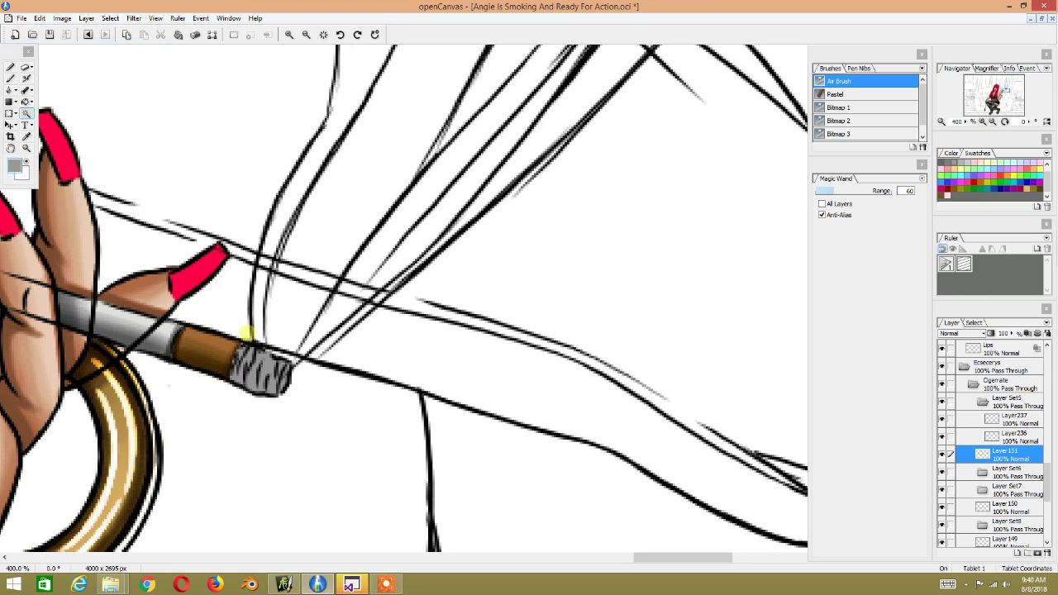
pyautogui.keyDown('ctrl'); pyautogui.click(1003, 435); pyautogui.keyUp('ctrl')
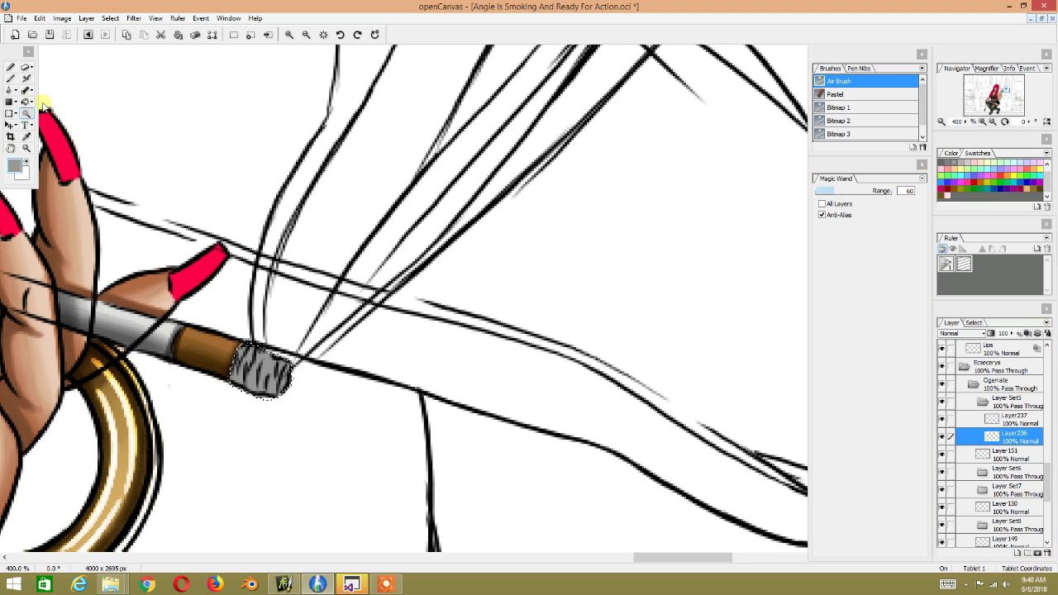
pyautogui.click(28, 79)
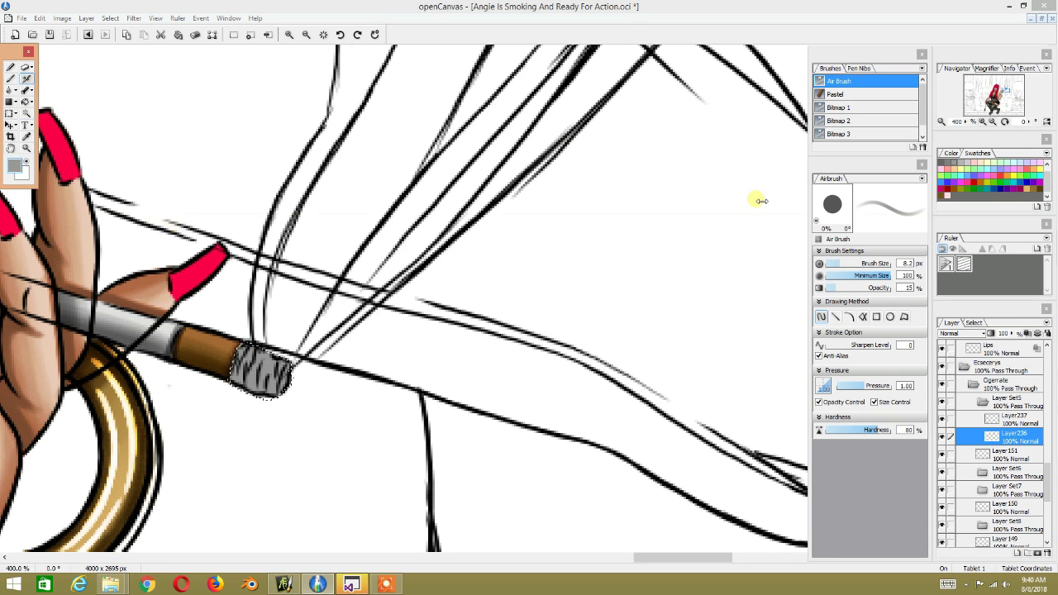
# Step: Pick dark grey #666666 and enlarge the airbrush to 11.8 px, undoing a test stroke
pyautogui.doubleClick(943, 169)
pyautogui.click(617, 220)
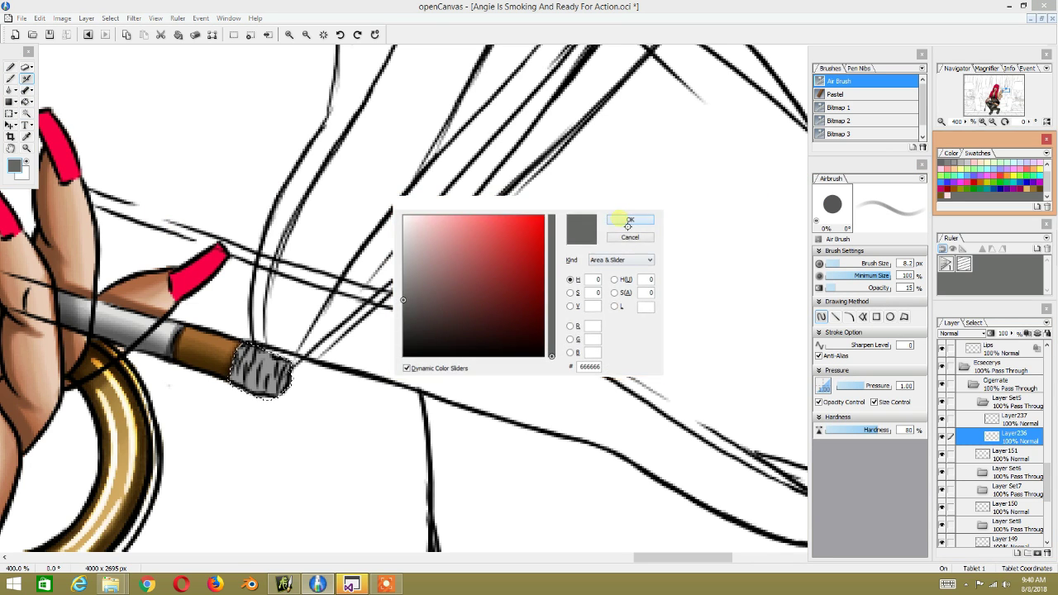
pyautogui.moveTo(381, 250)
pyautogui.mouseDown()
pyautogui.moveTo(265, 430)
pyautogui.moveTo(371, 177)
pyautogui.moveTo(543, 306)
pyautogui.mouseUp()
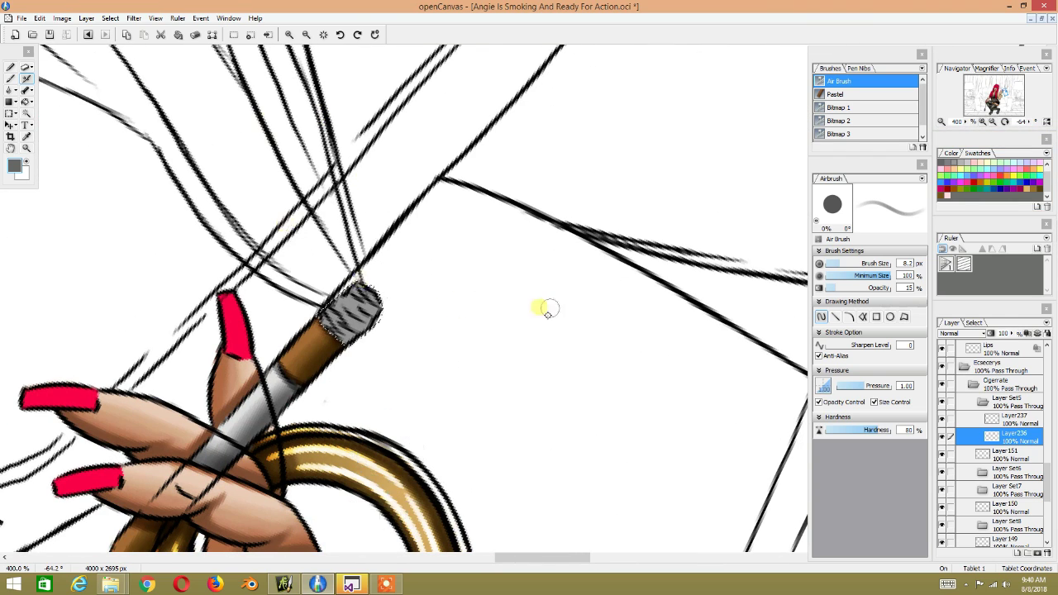
pyautogui.press(']')
pyautogui.press(']')
pyautogui.press(']')
pyautogui.moveTo(323, 349); pyautogui.dragTo(366, 294)
pyautogui.hotkey('ctrl', 'z')
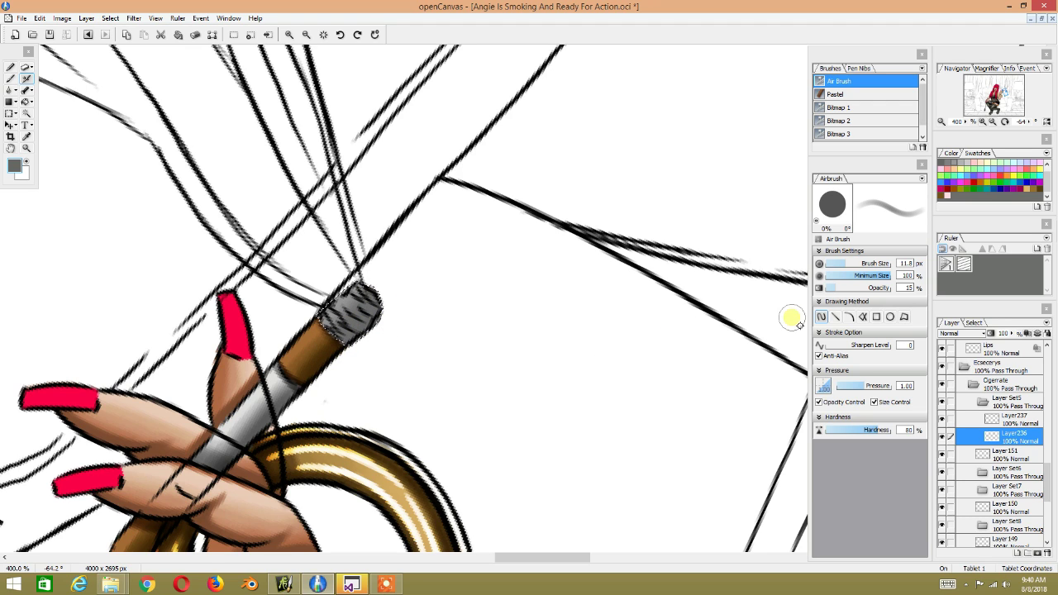
# Step: Set both Layer236 and Layer237 to Multiply blending
pyautogui.click(967, 333)
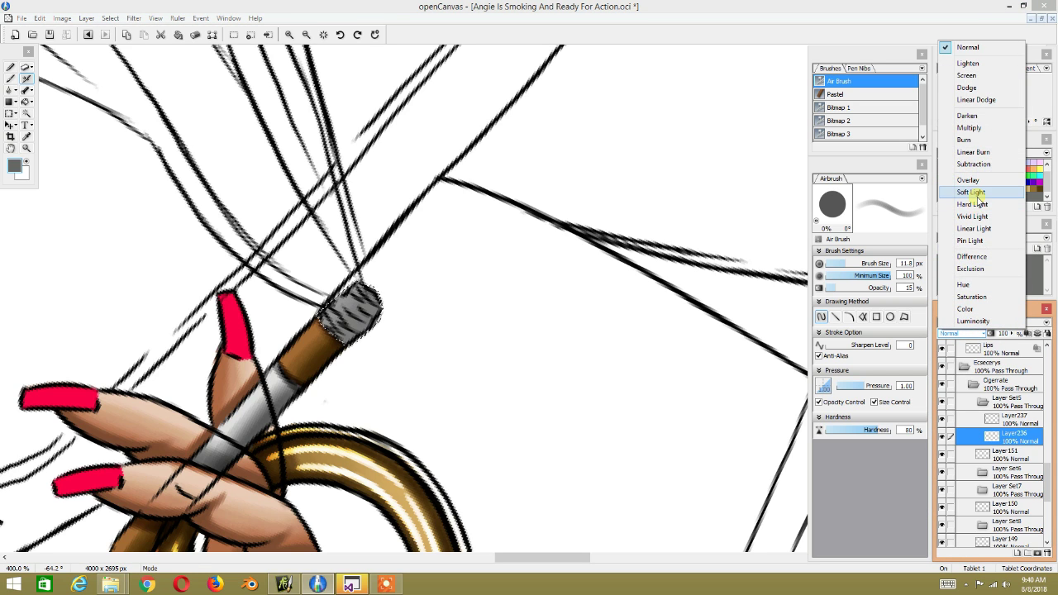
pyautogui.click(969, 128)
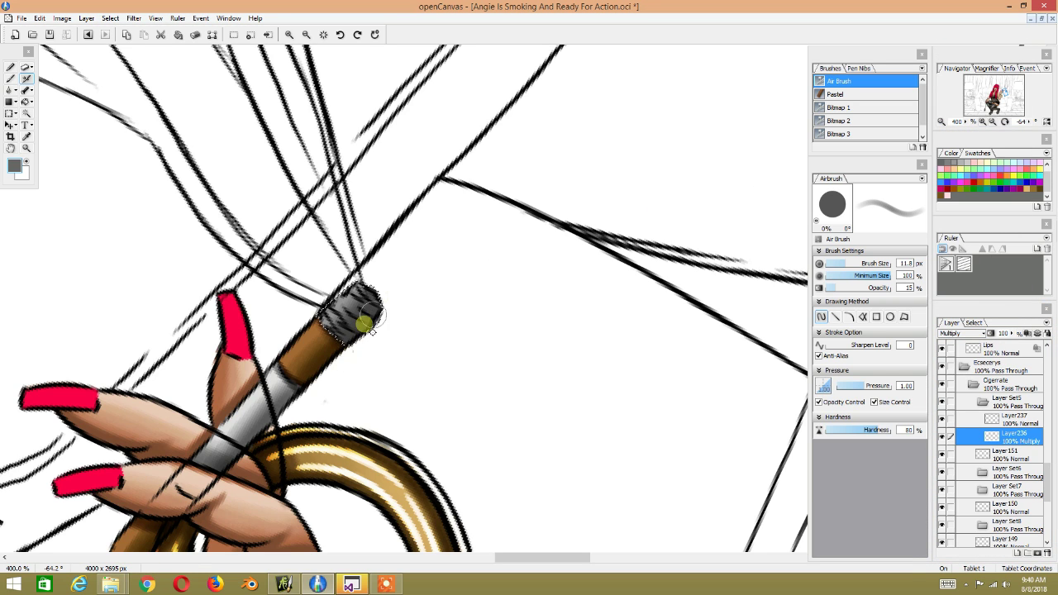
pyautogui.moveTo(472, 243); pyautogui.dragTo(578, 213)
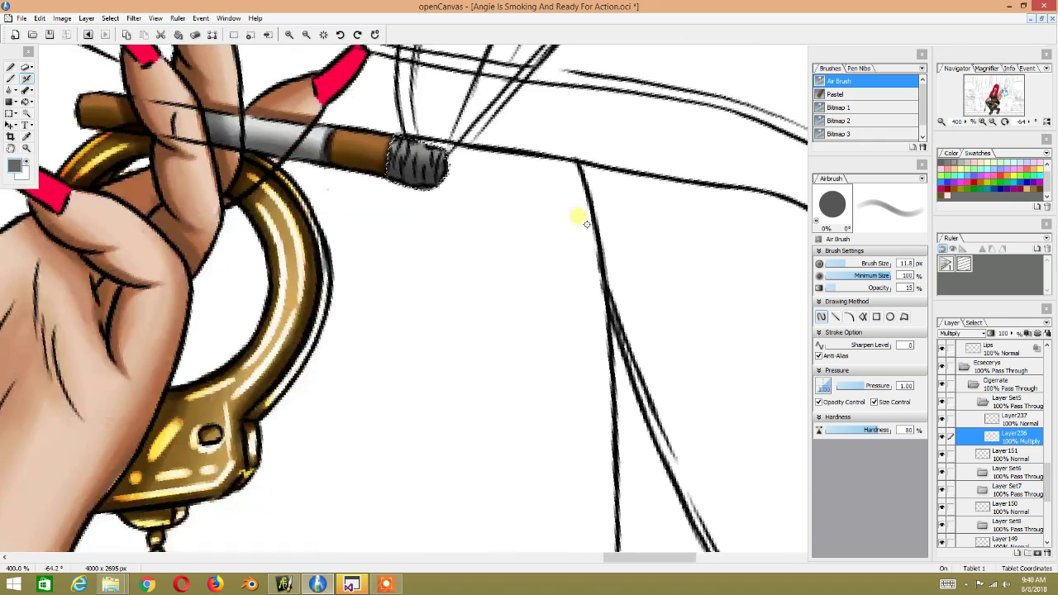
pyautogui.click(1012, 418)
pyautogui.click(950, 333)
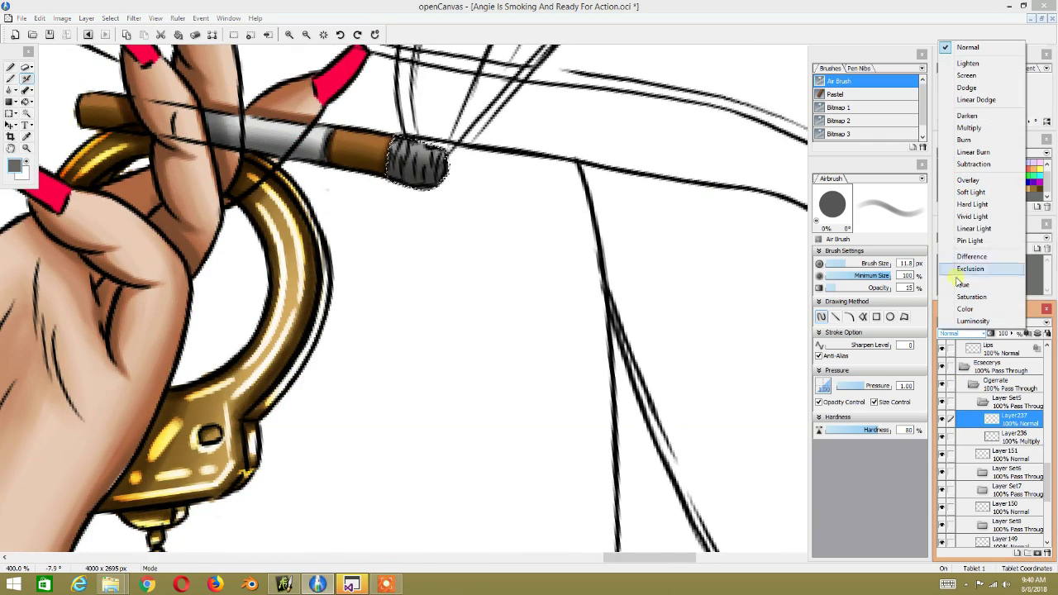
pyautogui.click(969, 127)
# Step: Add a new Multiply layer above Layer237 and airbrush darker grey shading onto the ash
pyautogui.moveTo(558, 109)
pyautogui.mouseDown()
pyautogui.moveTo(338, 224)
pyautogui.moveTo(380, 409)
pyautogui.mouseUp()
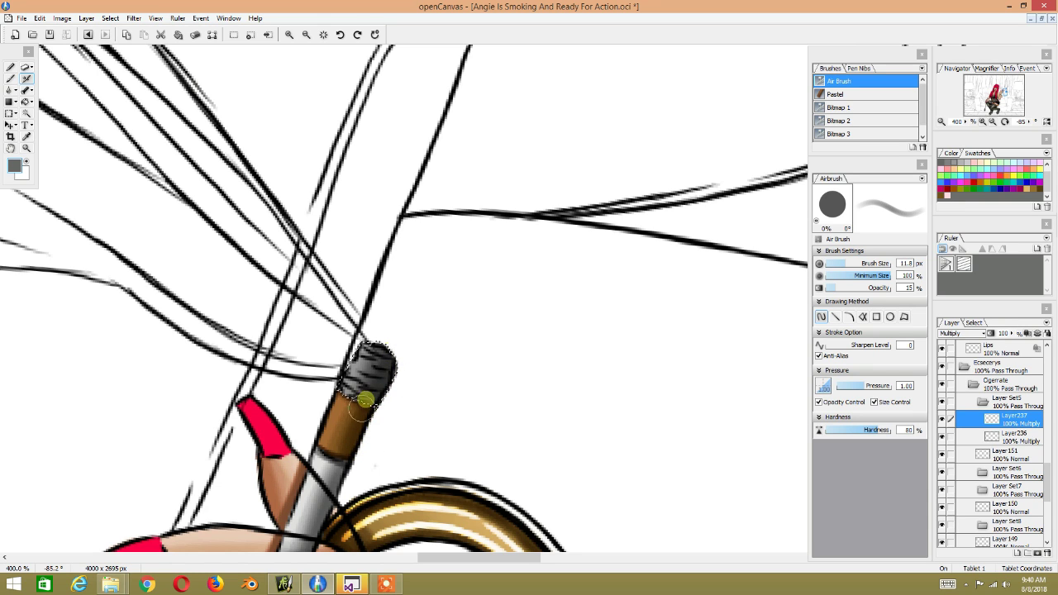
pyautogui.moveTo(438, 290)
pyautogui.mouseDown()
pyautogui.moveTo(465, 160)
pyautogui.moveTo(535, 203)
pyautogui.moveTo(286, 220)
pyautogui.mouseUp()
pyautogui.press('[')
pyautogui.press('[')
pyautogui.press('[')
pyautogui.press('[')
pyautogui.press('[')
pyautogui.press('[')
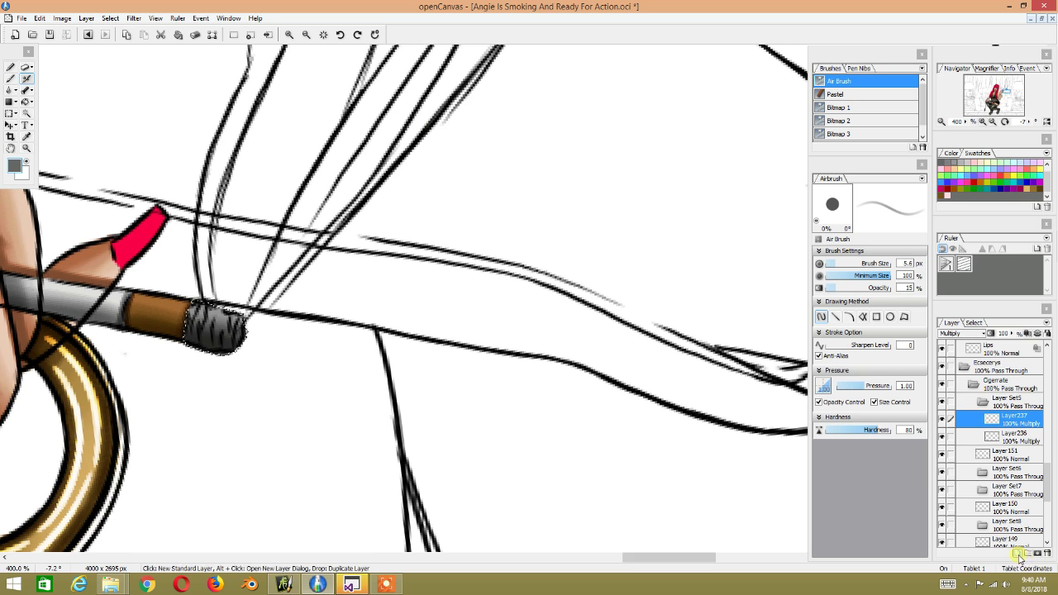
pyautogui.click(1023, 554)
pyautogui.click(962, 333)
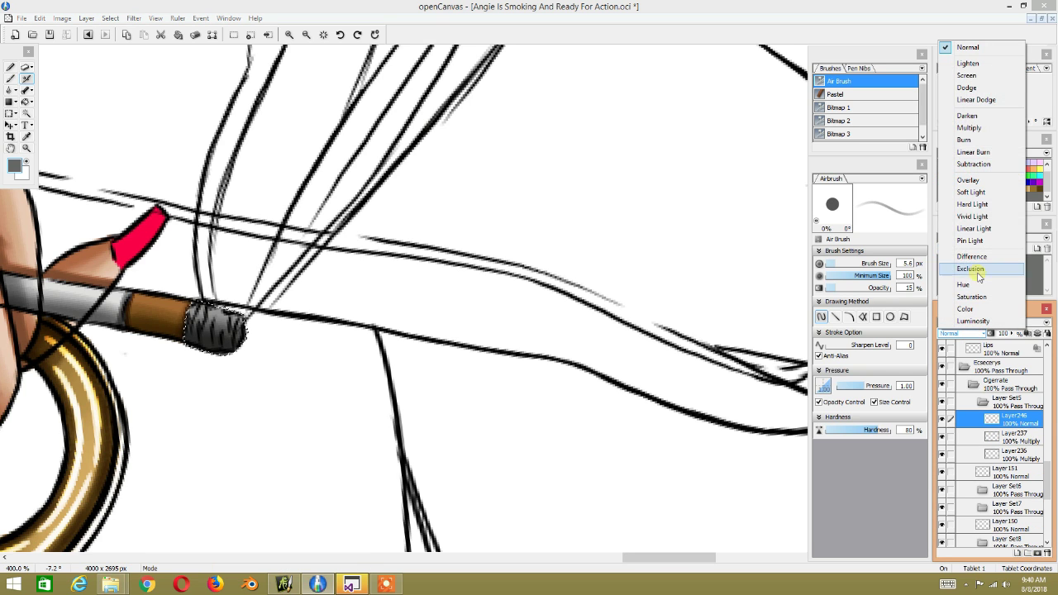
pyautogui.click(969, 127)
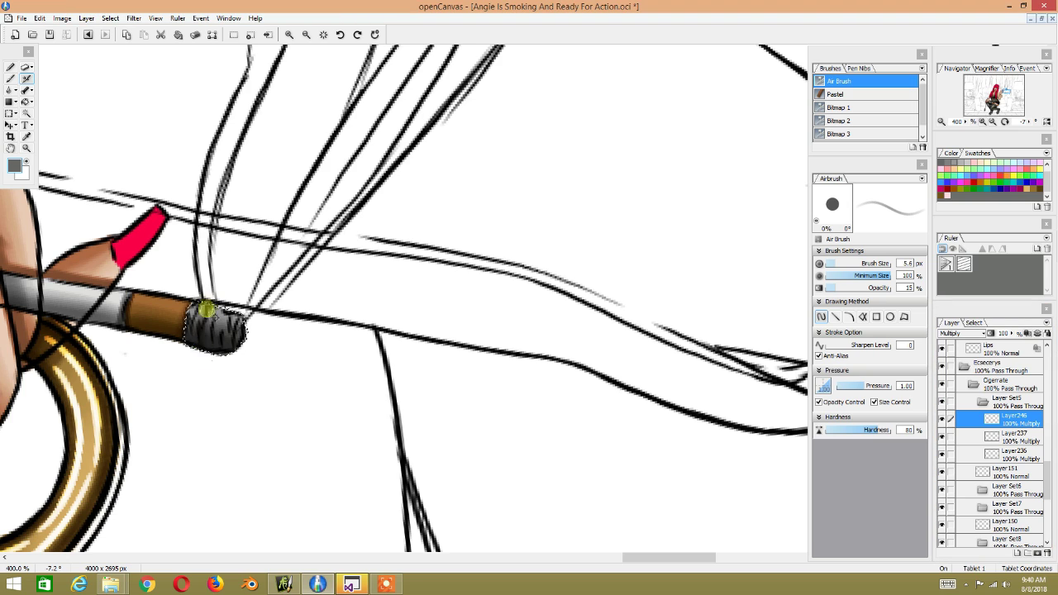
pyautogui.moveTo(228, 318); pyautogui.dragTo(231, 334)
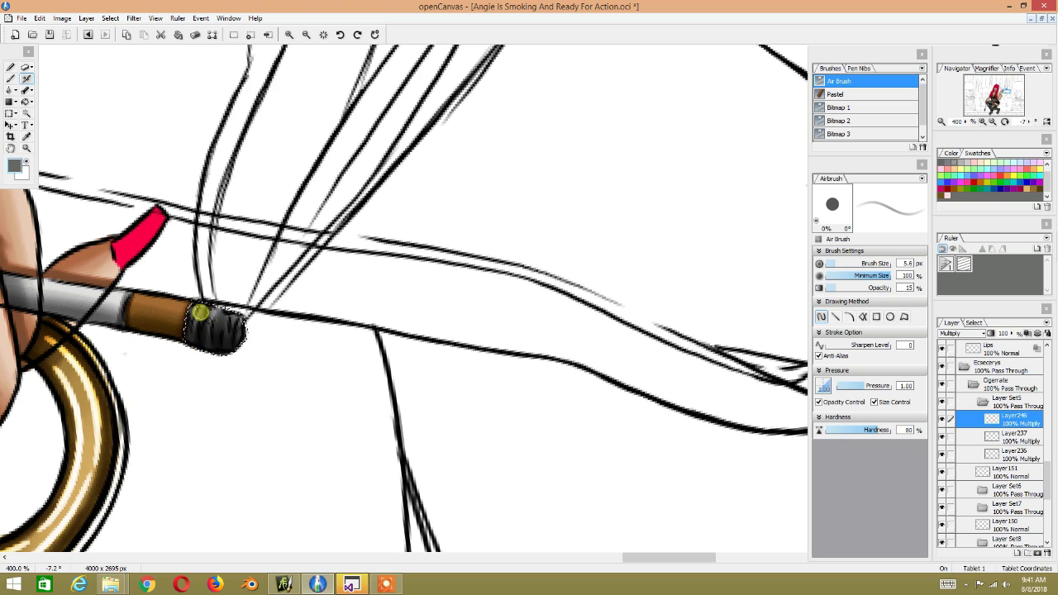
# Step: Zoom around the cigarette tip and reset the canvas rotation to zero
pyautogui.scroll(-1, 200, 312)
pyautogui.scroll(-1, 220, 302)
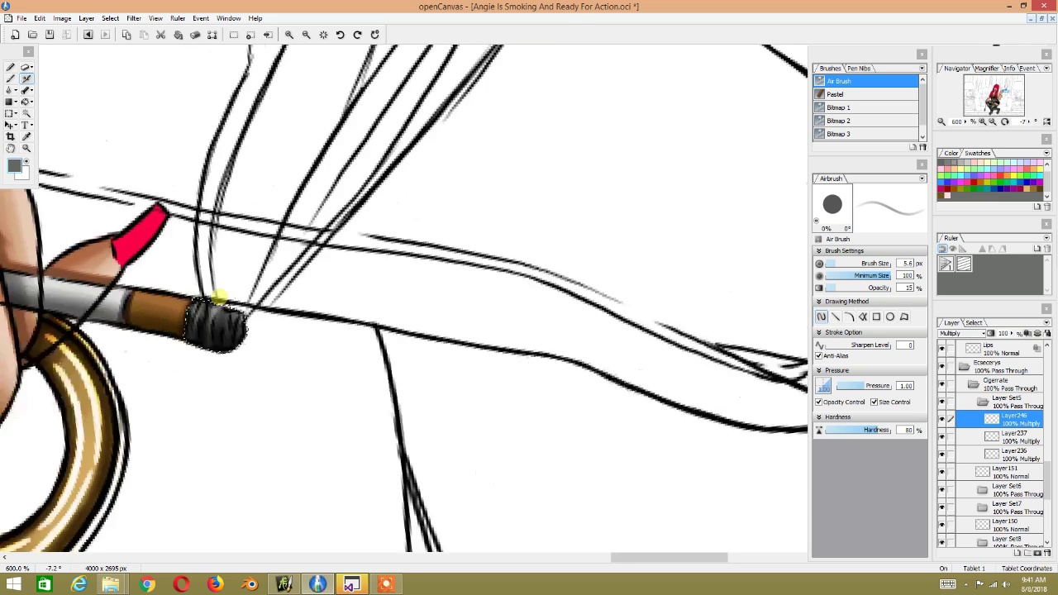
pyautogui.scroll(-2, 219, 300)
pyautogui.scroll(-1, 220, 300)
pyautogui.scroll(1, 225, 305)
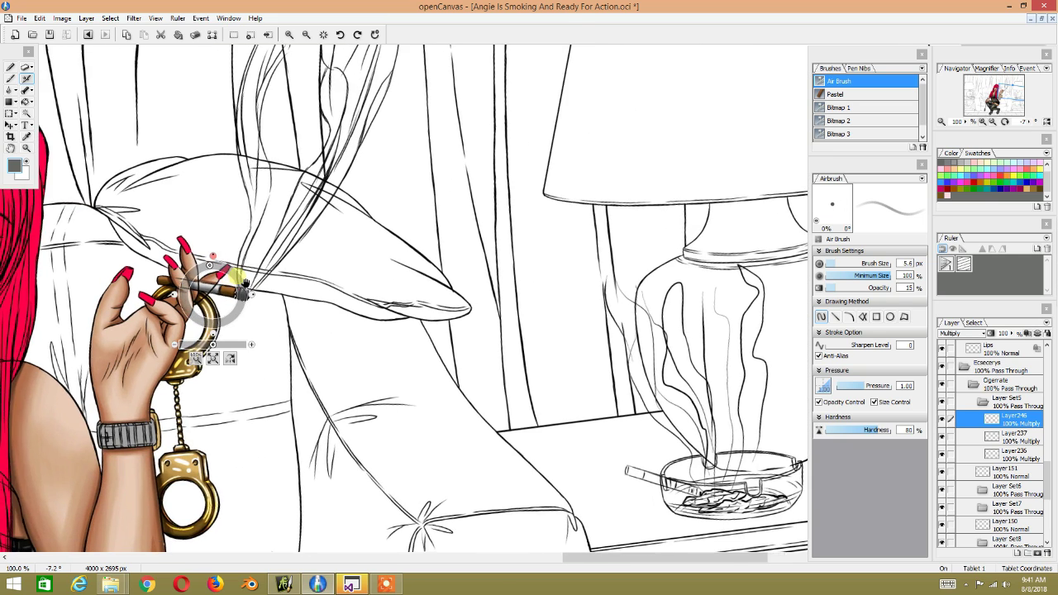
pyautogui.scroll(1, 227, 306)
pyautogui.scroll(1, 248, 310)
pyautogui.moveTo(285, 312); pyautogui.dragTo(314, 258)
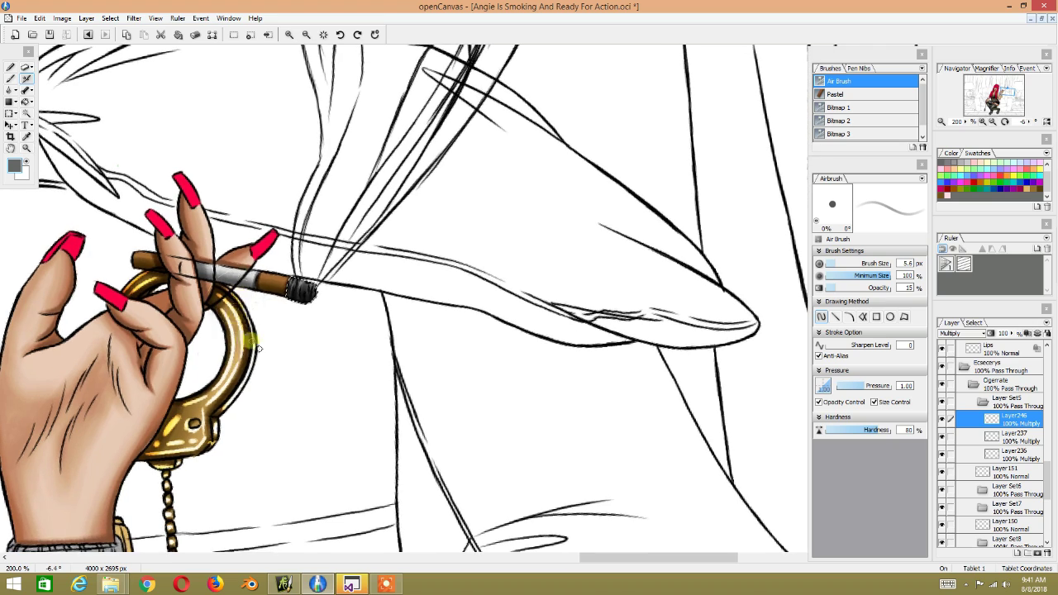
pyautogui.click(296, 254)
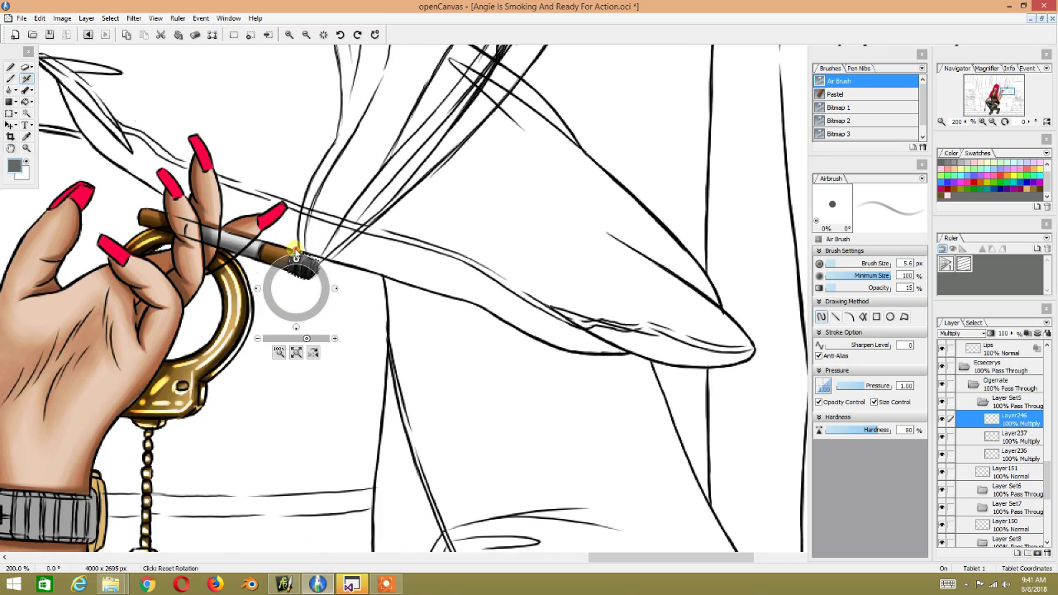
pyautogui.scroll(1, 296, 256)
pyautogui.scroll(-2, 289, 281)
pyautogui.scroll(1, 326, 206)
# Step: Deselect, zoom out to check the whole scene, then zoom to 300% on the watch
pyautogui.click(110, 18)
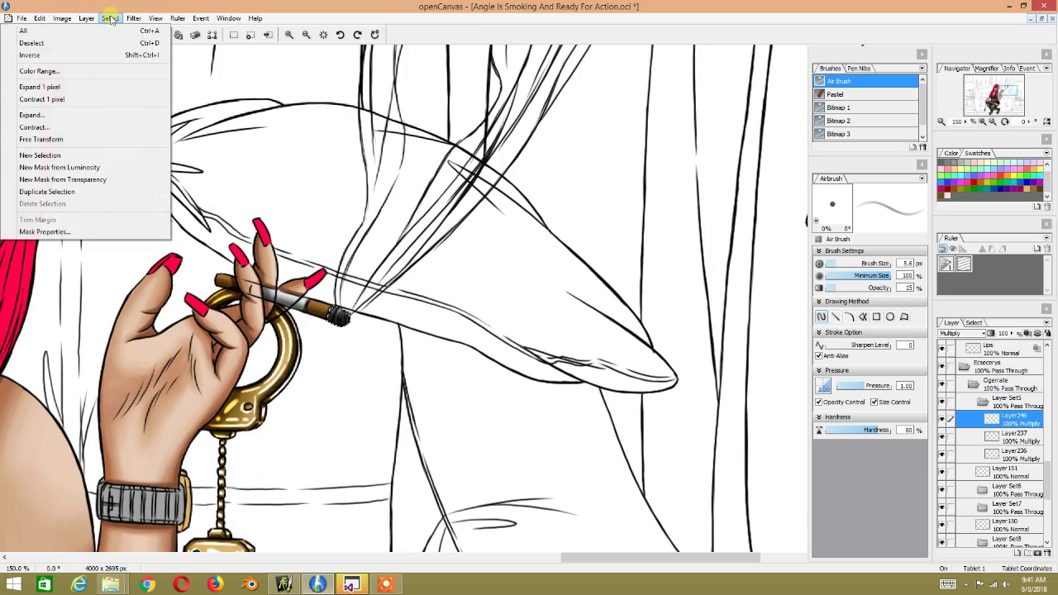
pyautogui.click(33, 42)
pyautogui.scroll(2, 285, 201)
pyautogui.scroll(-2, 286, 201)
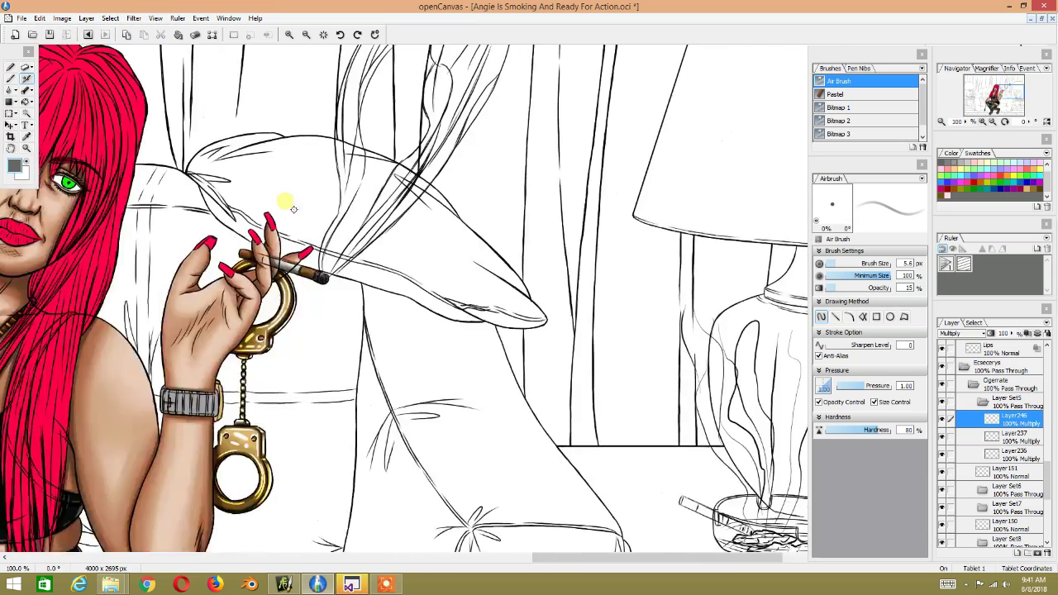
pyautogui.scroll(-1, 285, 201)
pyautogui.scroll(-1, 331, 181)
pyautogui.scroll(-1, 459, 122)
pyautogui.scroll(1, 406, 242)
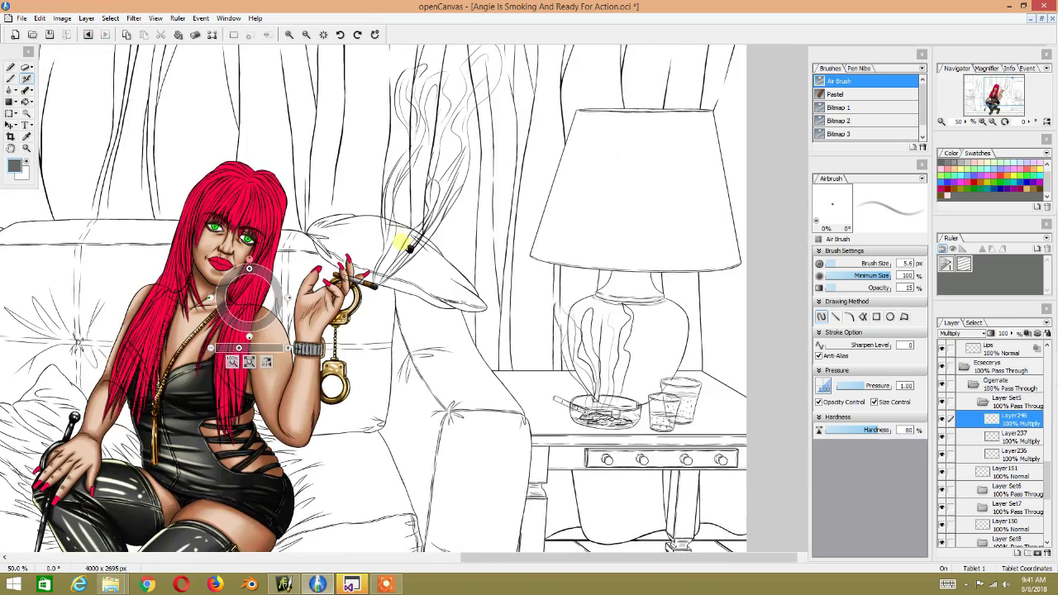
pyautogui.scroll(1, 322, 165)
pyautogui.scroll(1, 364, 169)
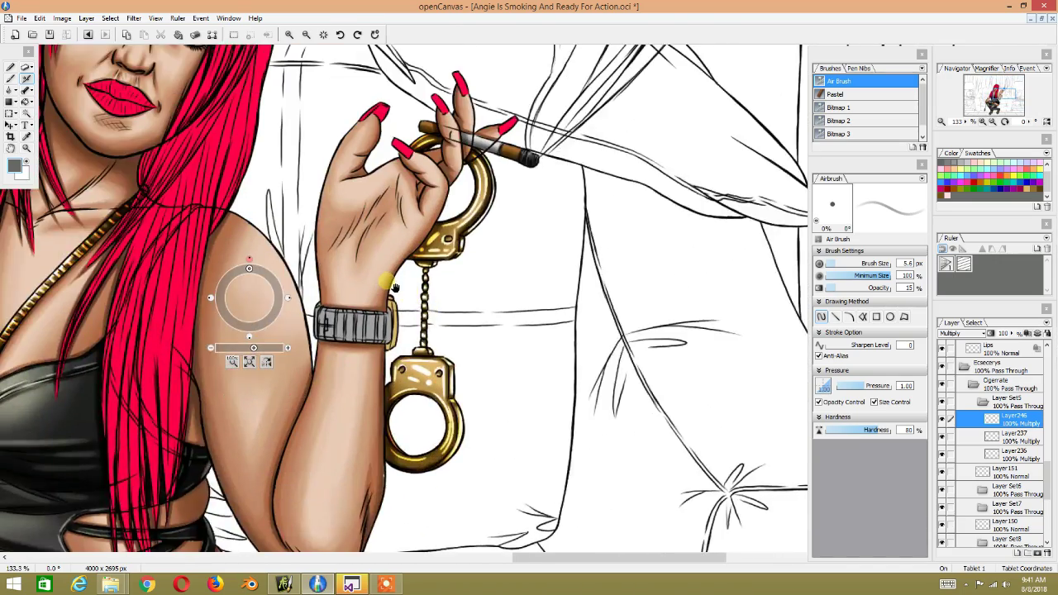
pyautogui.scroll(1, 387, 288)
pyautogui.scroll(1, 389, 259)
pyautogui.scroll(1, 385, 239)
pyautogui.press('Return')
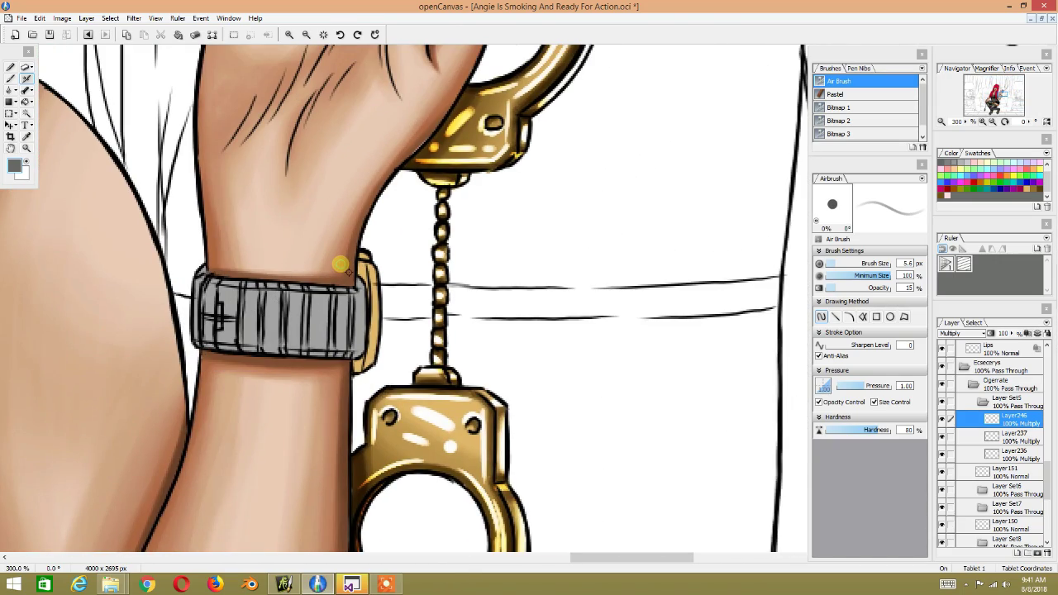
# Step: Collapse the Cigerrate folders, then create Layer Set9 above Layer146 and Layer Set10 above Layer145
pyautogui.click(983, 402)
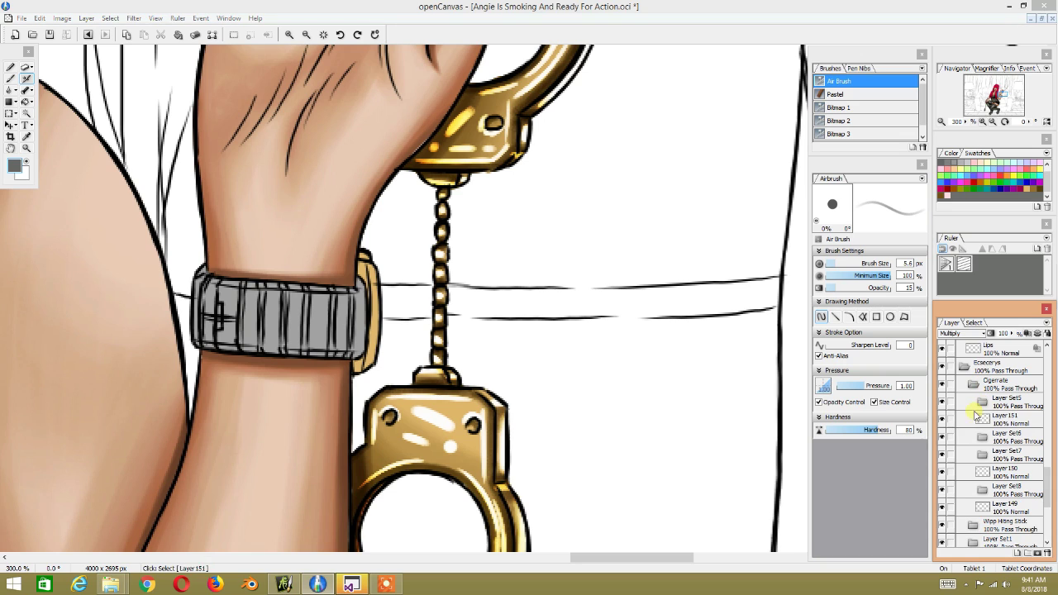
pyautogui.click(982, 422)
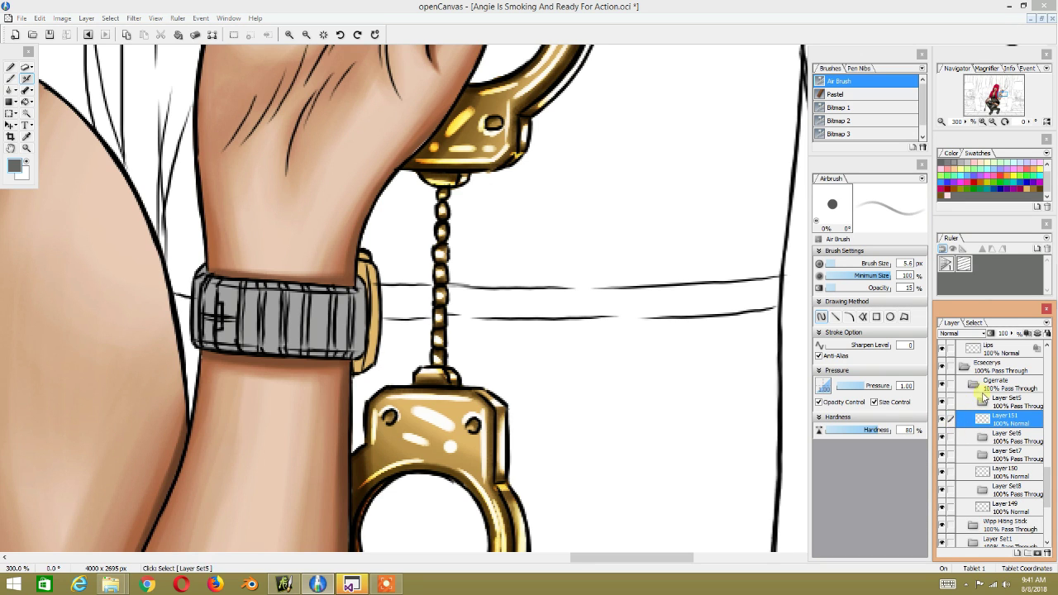
pyautogui.click(974, 386)
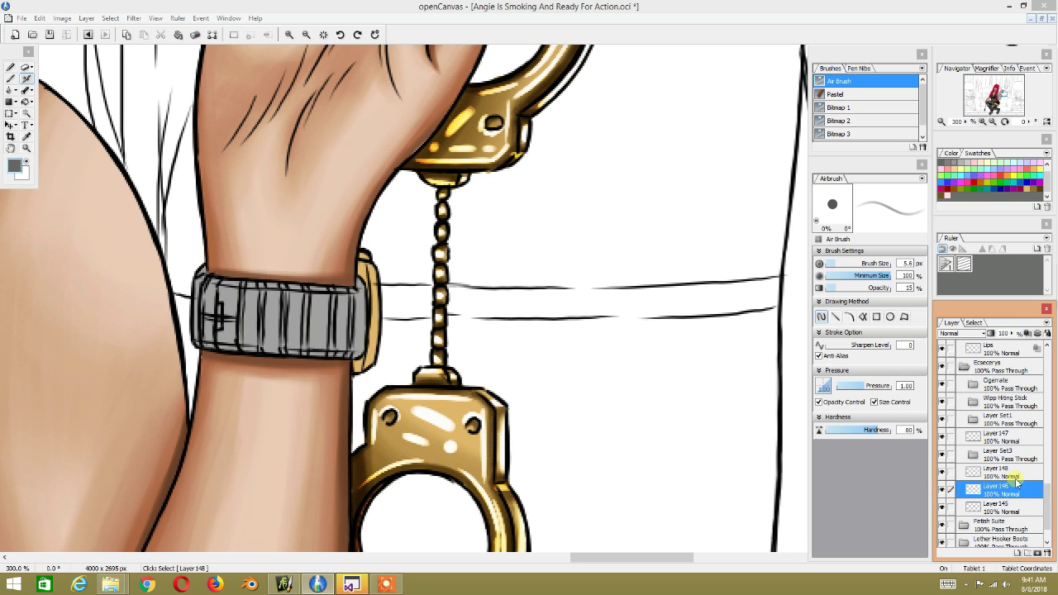
pyautogui.click(950, 472)
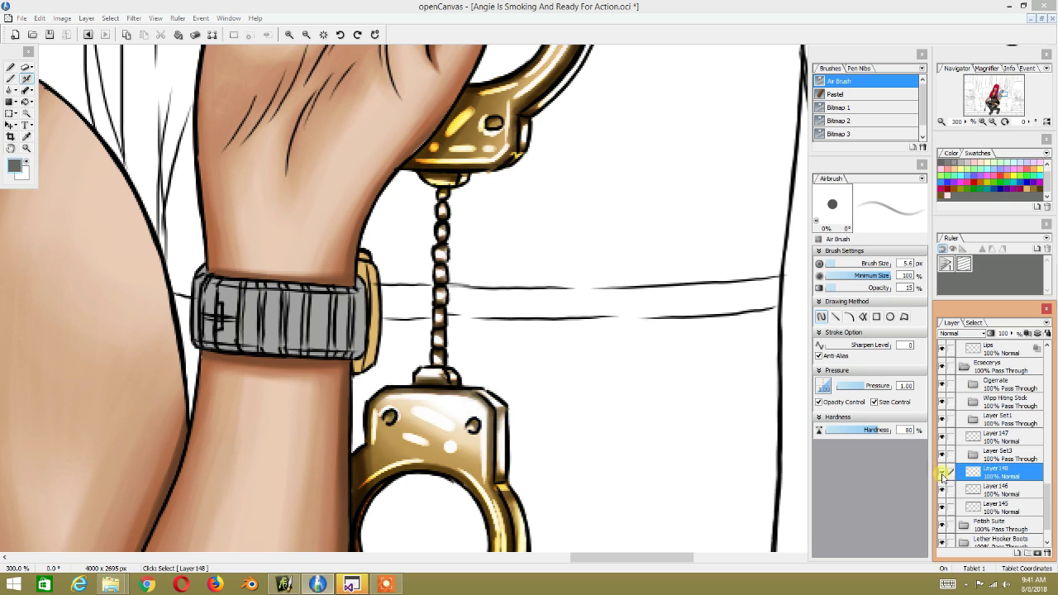
pyautogui.click(992, 495)
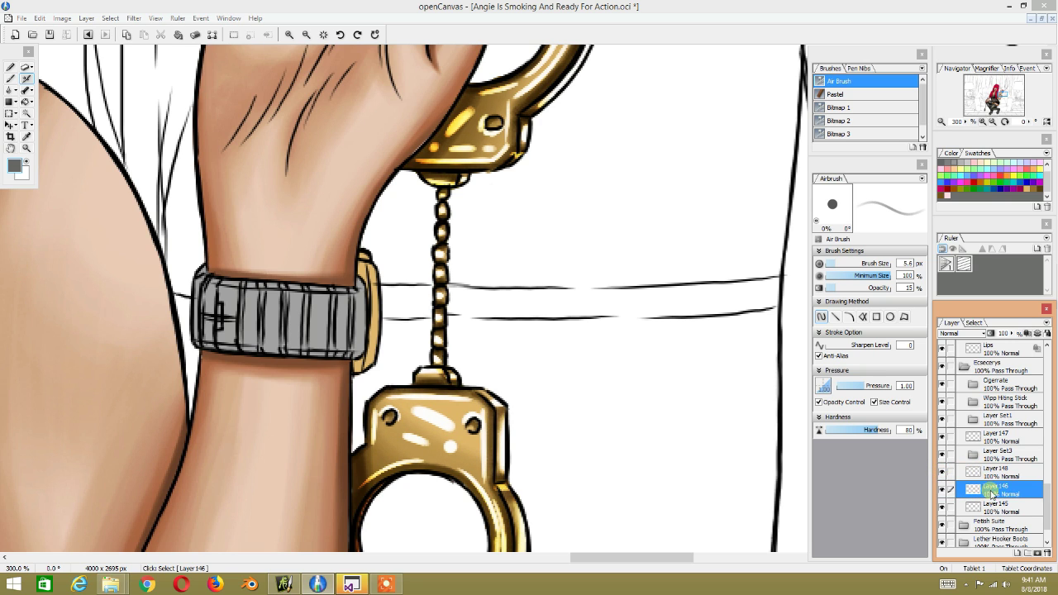
pyautogui.click(1027, 552)
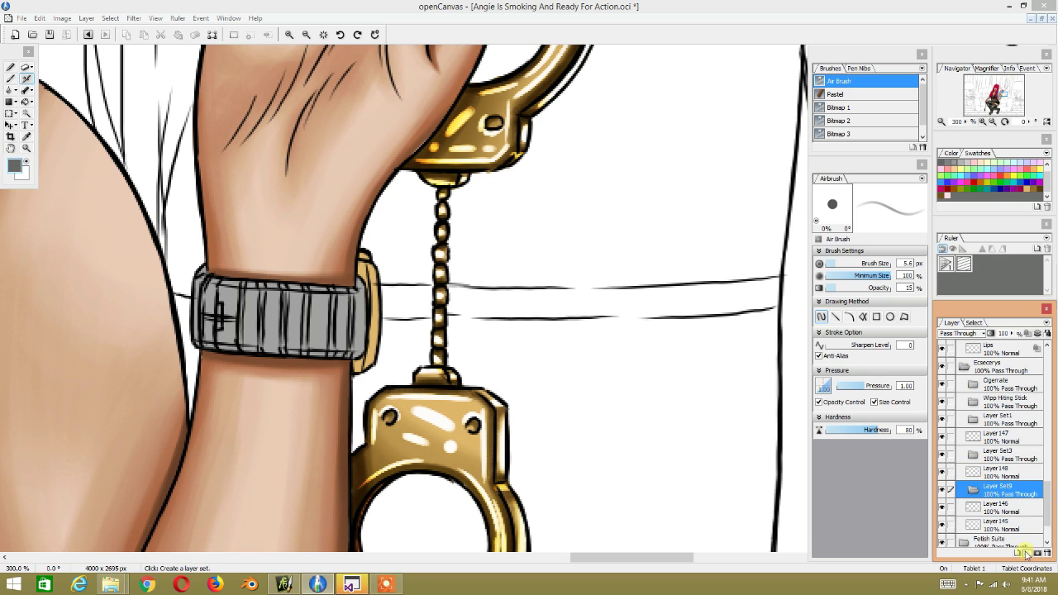
pyautogui.click(1006, 529)
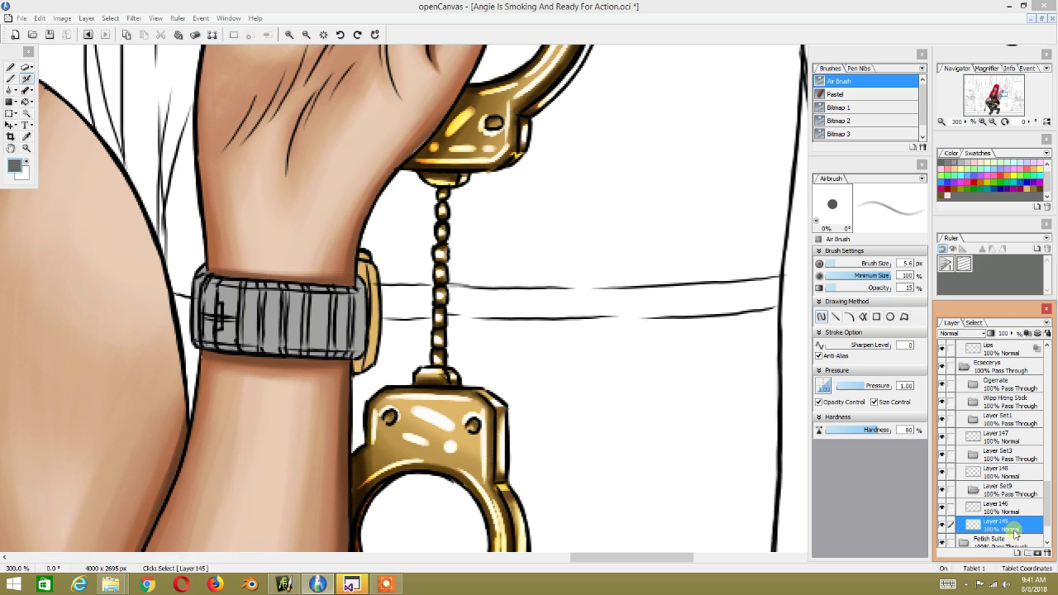
pyautogui.click(1026, 554)
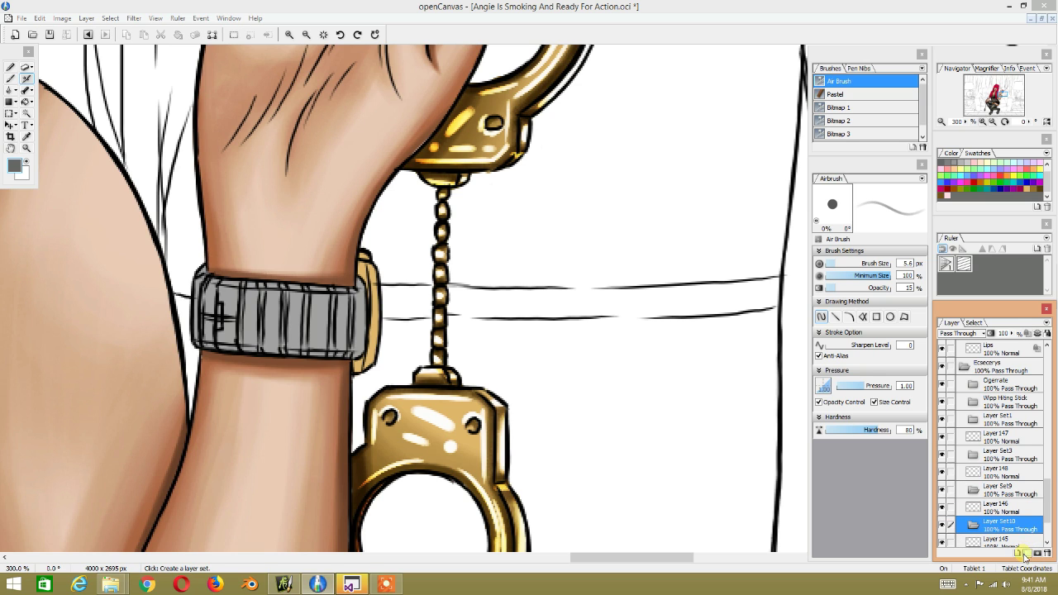
# Step: Add Layer 250 and Layer 249 inside Layer Set9 and make Layer249 active
pyautogui.click(1002, 478)
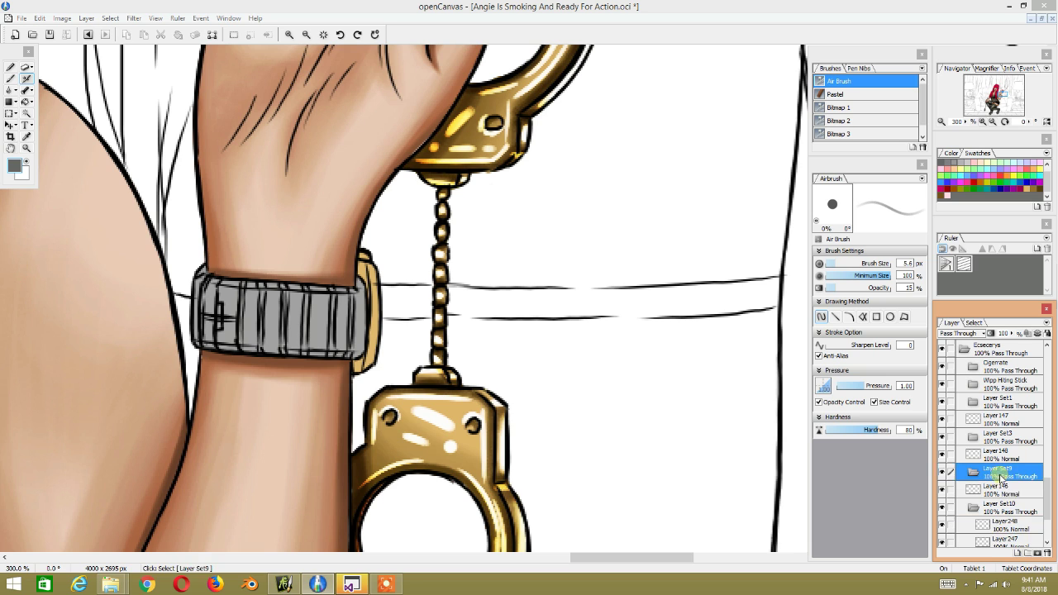
pyautogui.click(1013, 496)
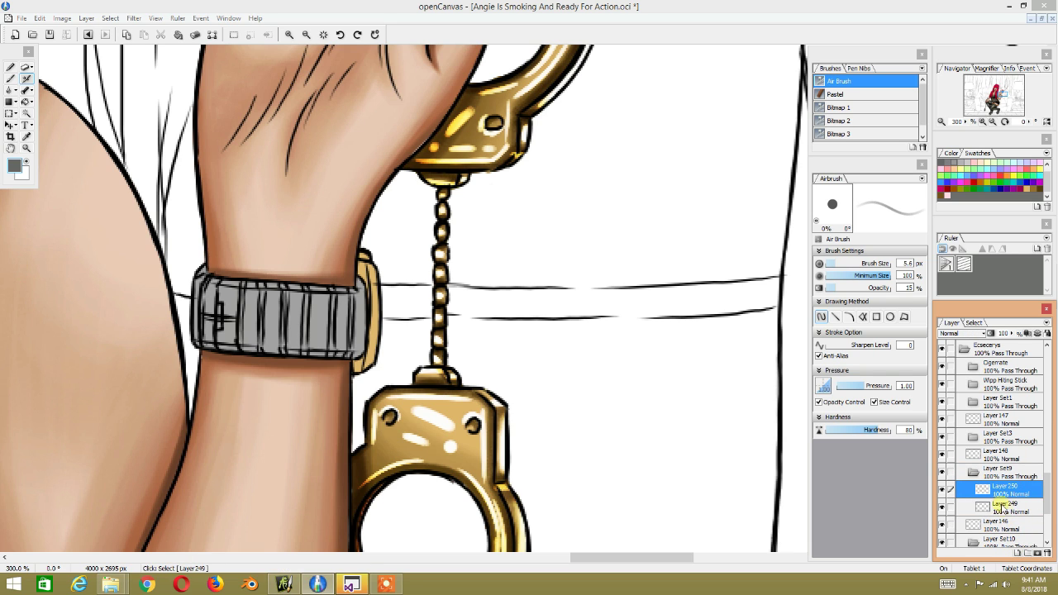
pyautogui.click(1000, 506)
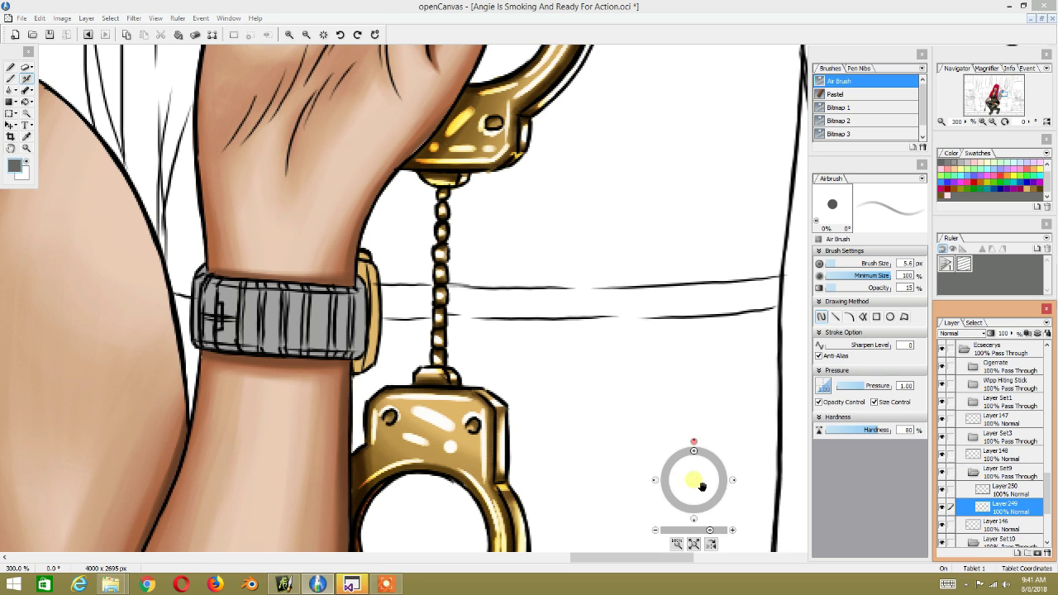
# Step: Rotate the view to -77° to centre the watch and cuff, brush at about 40 px
pyautogui.moveTo(701, 487); pyautogui.dragTo(712, 518)
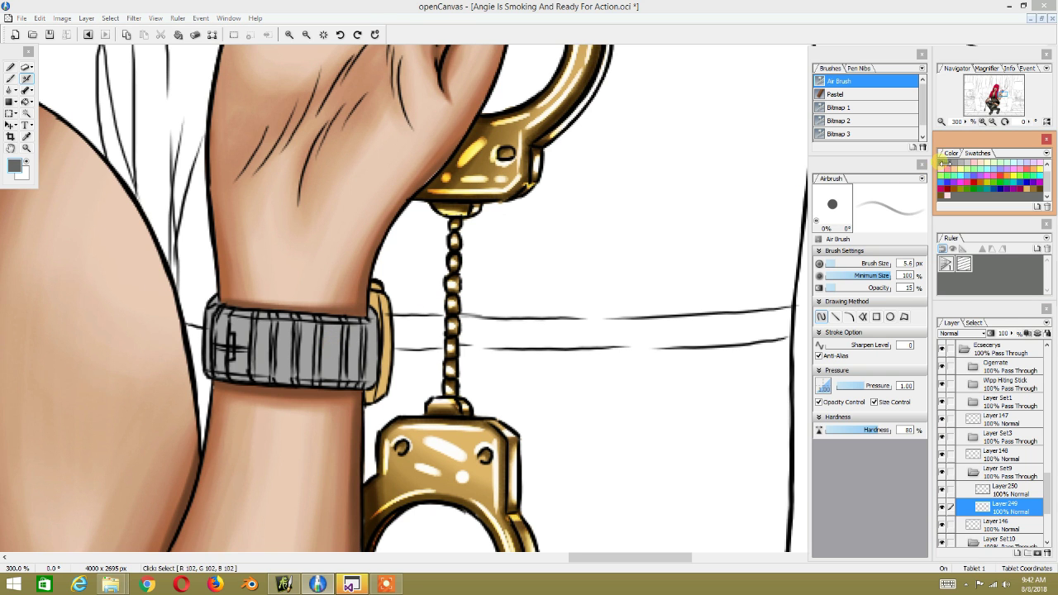
pyautogui.moveTo(568, 216); pyautogui.dragTo(397, 180)
pyautogui.moveTo(436, 376); pyautogui.dragTo(59, 136)
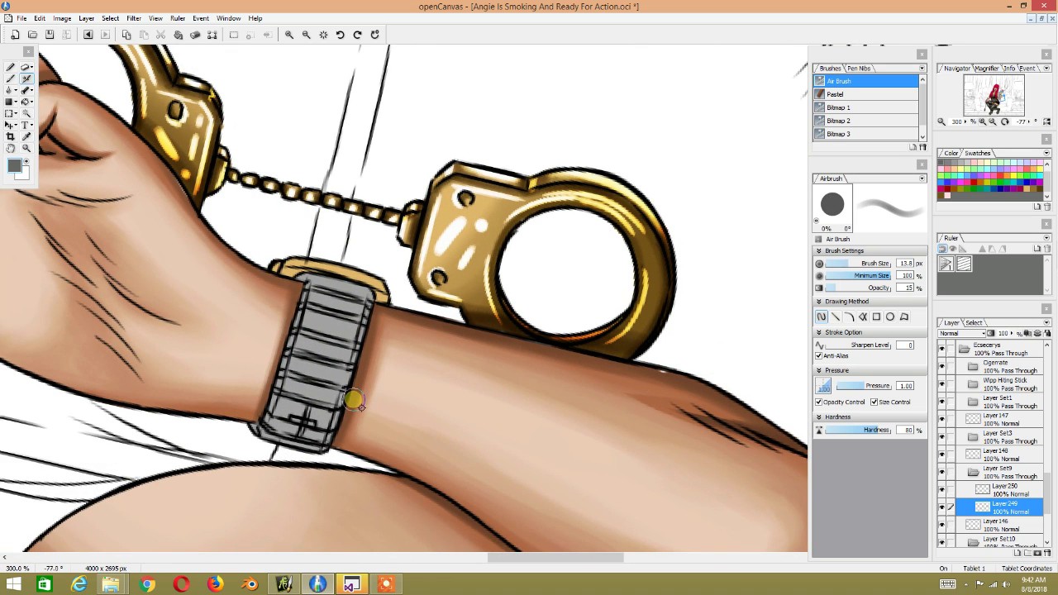
pyautogui.press(']')
pyautogui.press(']')
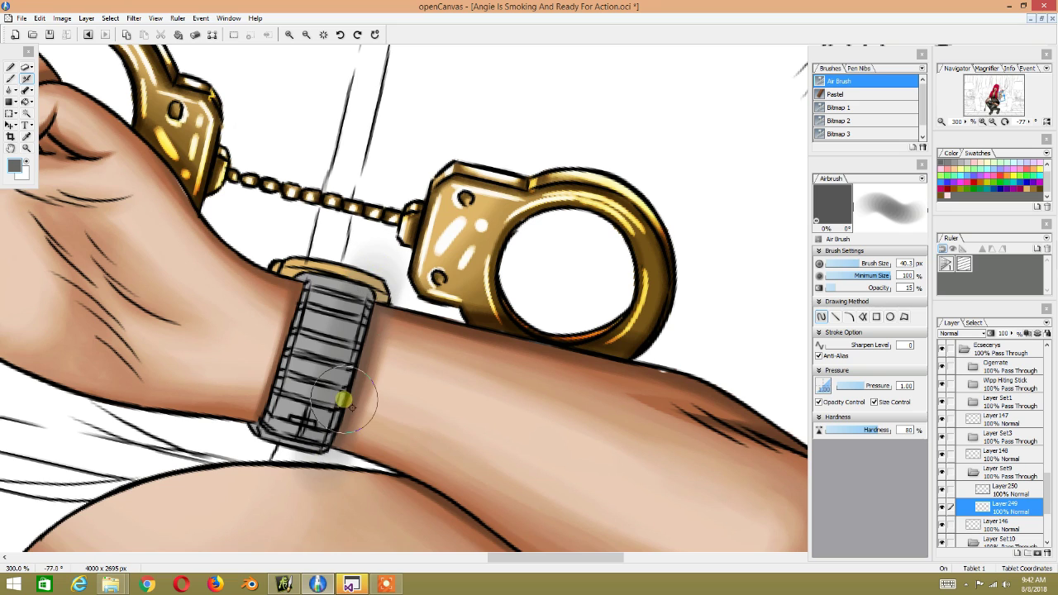
pyautogui.hotkey('ctrl', 'z')
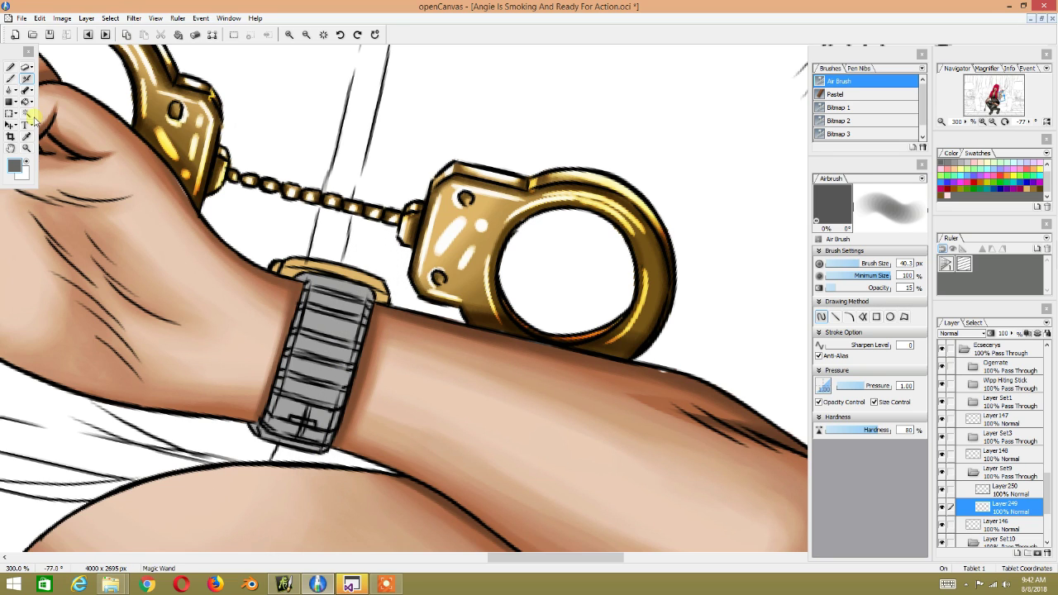
# Step: Magic-wand select the grey watch band, then airbrush darker shading on its top on Layer249
pyautogui.click(31, 116)
pyautogui.click(992, 524)
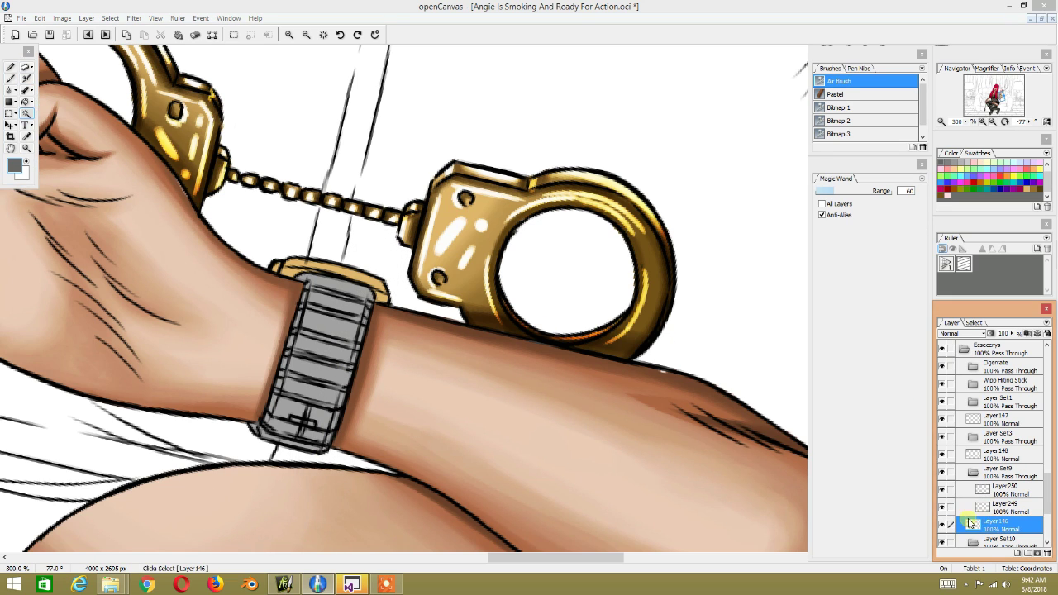
pyautogui.click(321, 397)
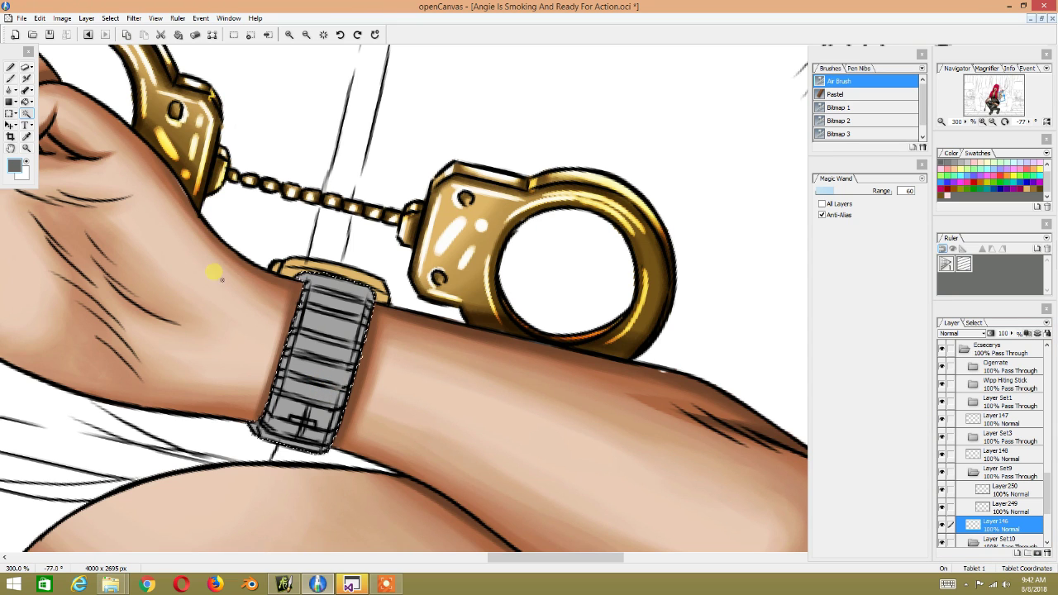
pyautogui.click(25, 78)
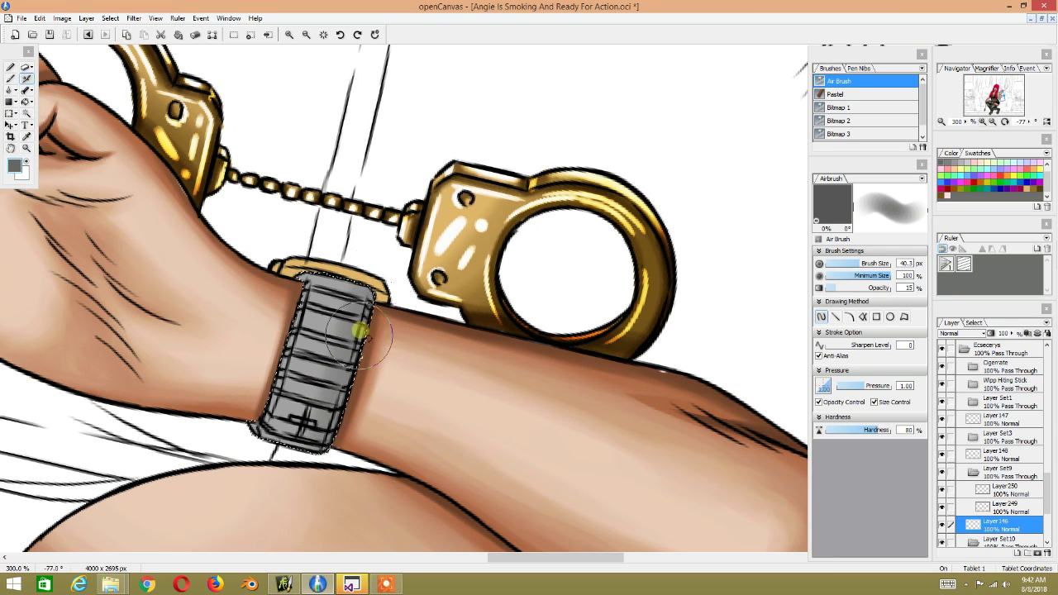
pyautogui.click(1004, 506)
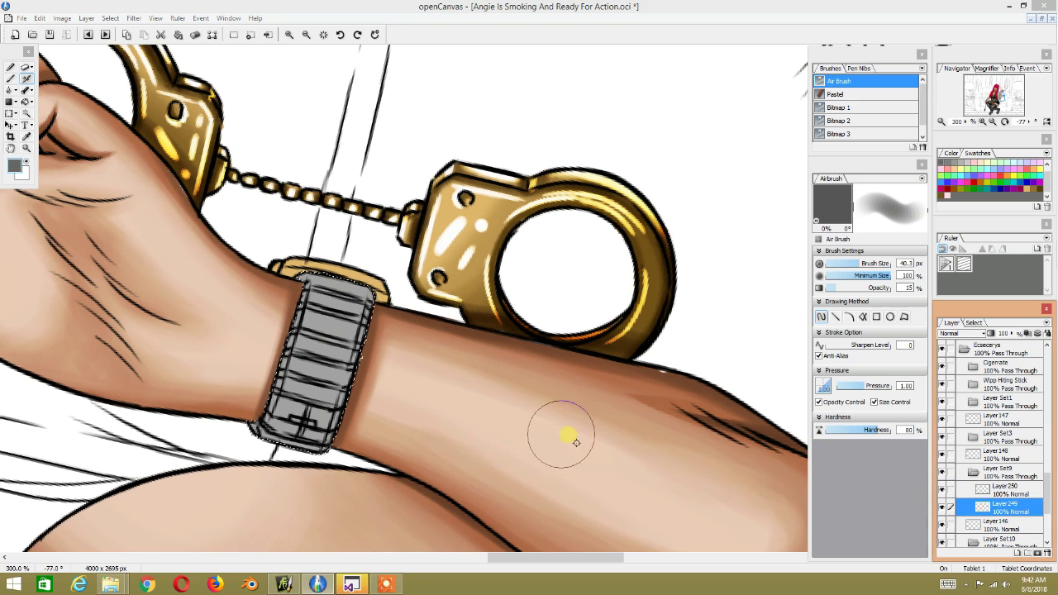
pyautogui.moveTo(306, 425); pyautogui.dragTo(351, 321)
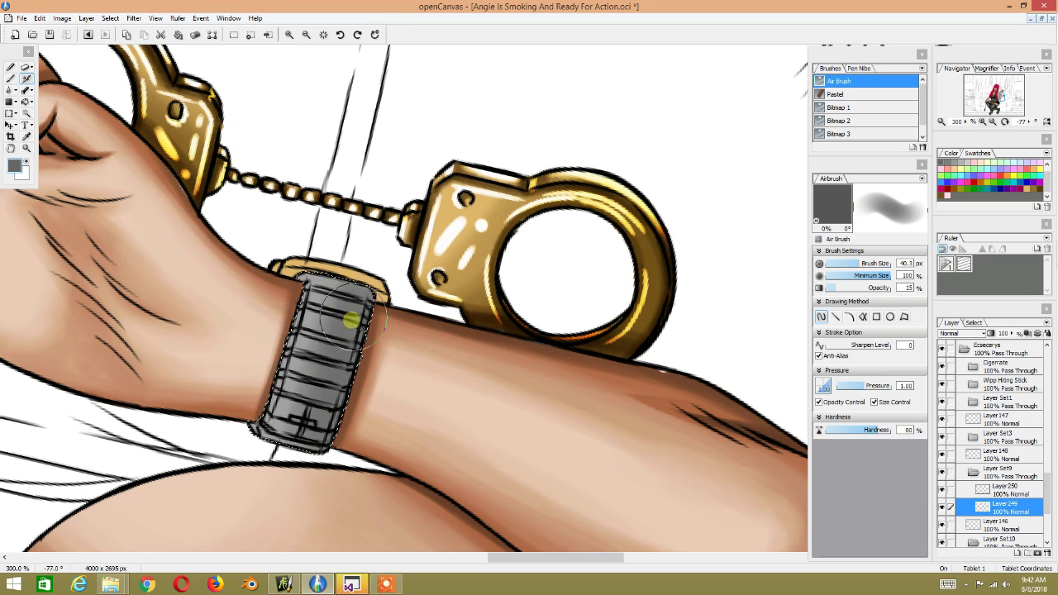
pyautogui.moveTo(361, 374); pyautogui.dragTo(354, 312)
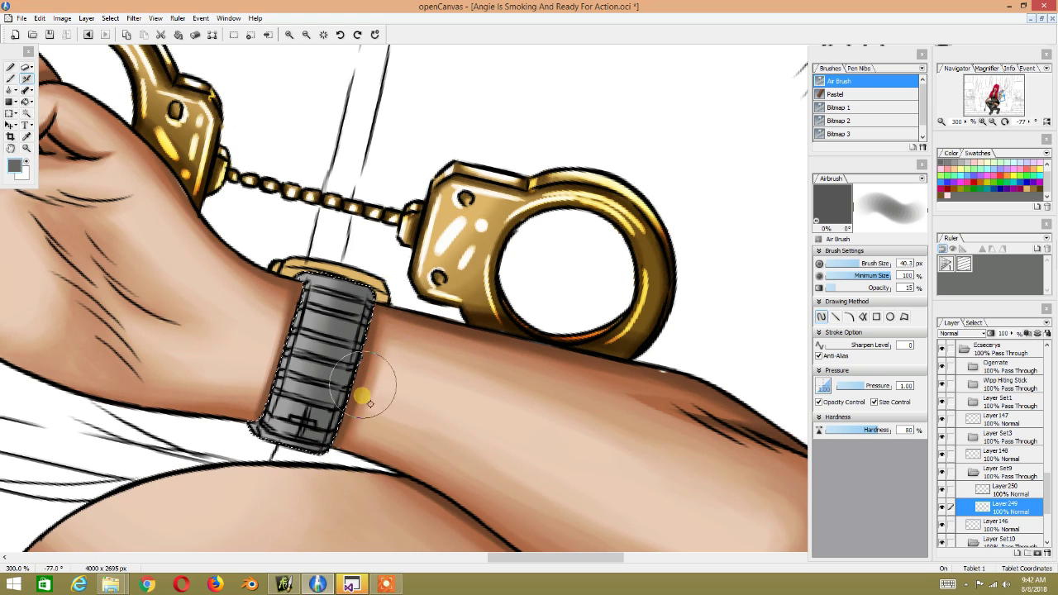
# Step: Set Layer250 to Multiply and darken the lower part of the watch band
pyautogui.click(1002, 491)
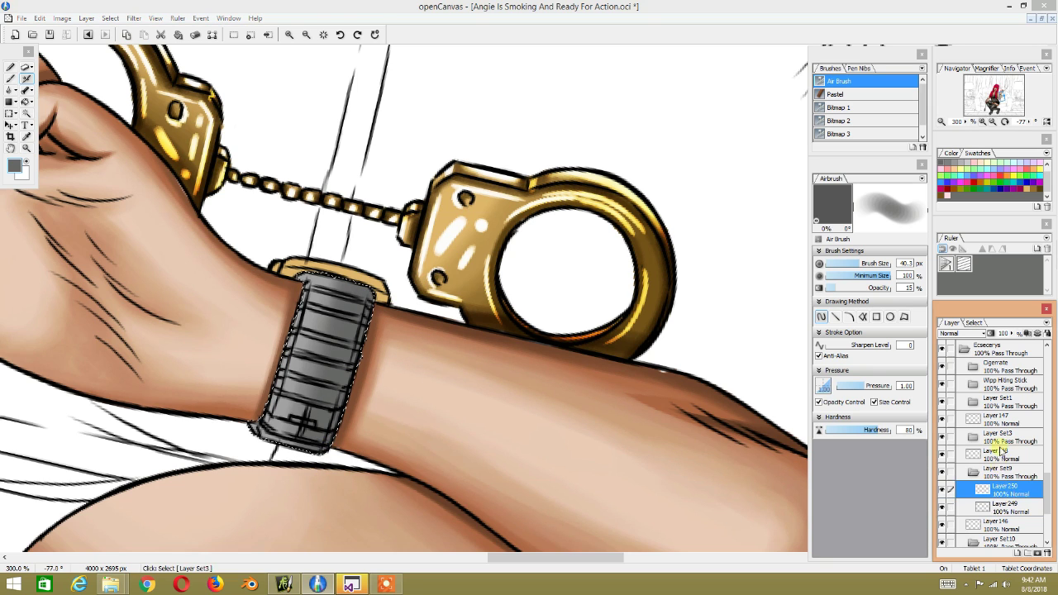
pyautogui.click(974, 332)
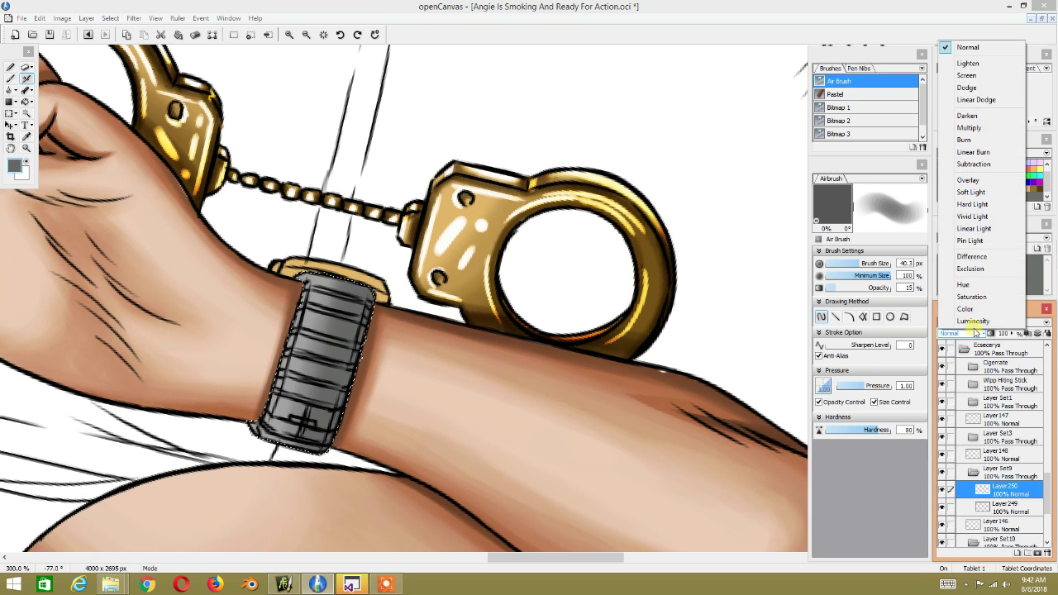
pyautogui.click(969, 127)
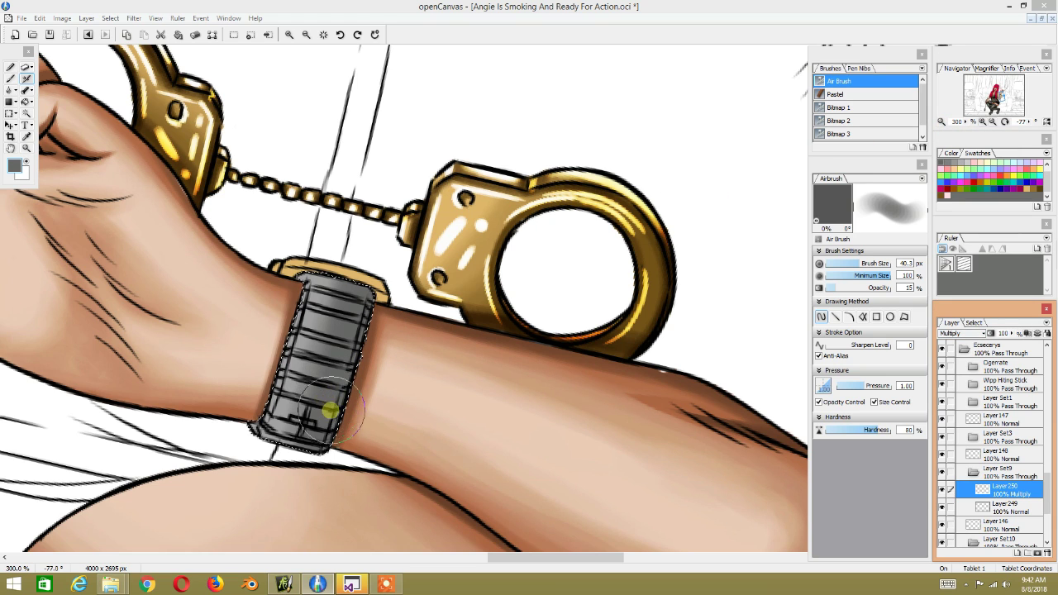
pyautogui.moveTo(331, 460); pyautogui.dragTo(331, 468)
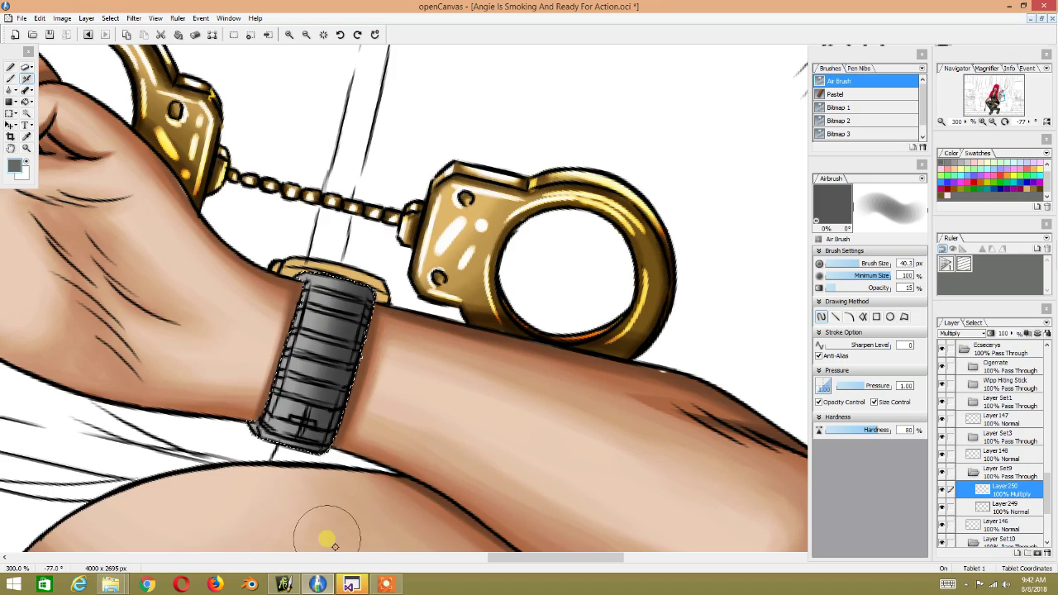
# Step: Turn the canvas so the arm runs vertically, zoom onto the band, and shrink the airbrush
pyautogui.moveTo(314, 141)
pyautogui.mouseDown()
pyautogui.moveTo(635, 113)
pyautogui.moveTo(291, 203)
pyautogui.moveTo(212, 356)
pyautogui.mouseUp()
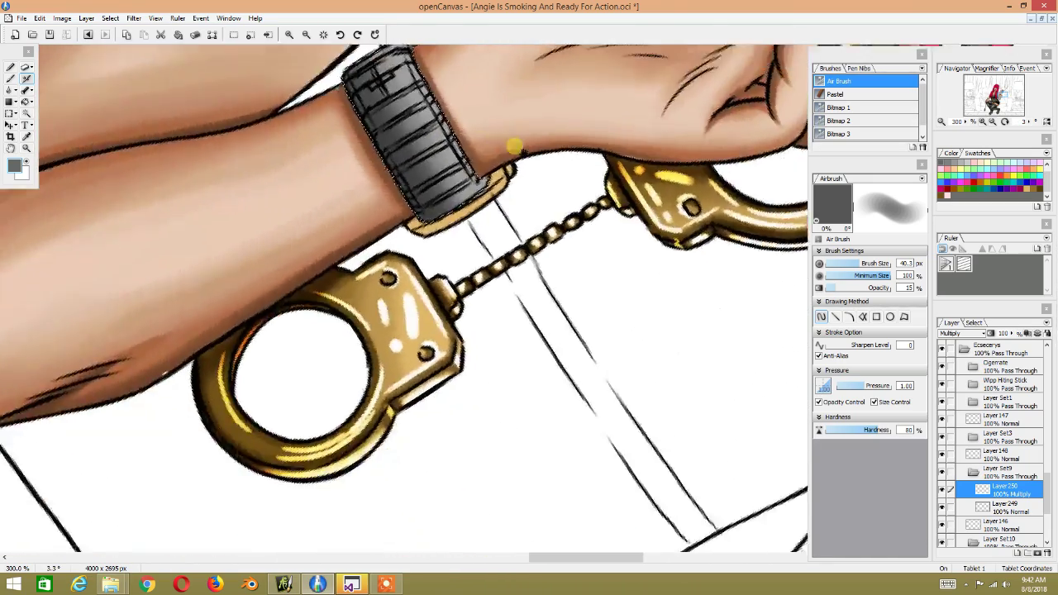
pyautogui.scroll(2, 205, 354)
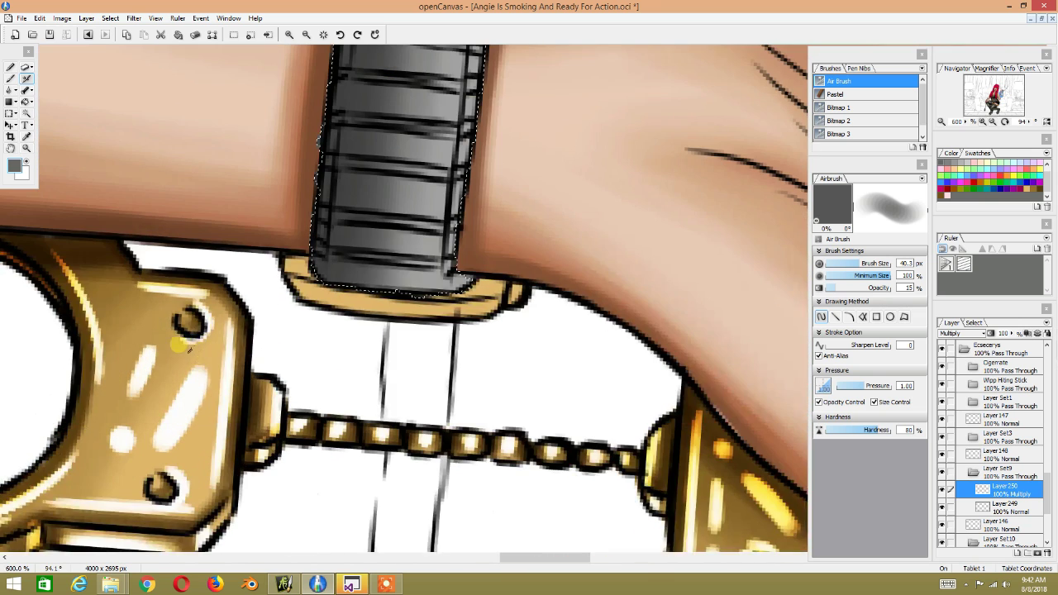
pyautogui.moveTo(201, 343); pyautogui.dragTo(85, 400)
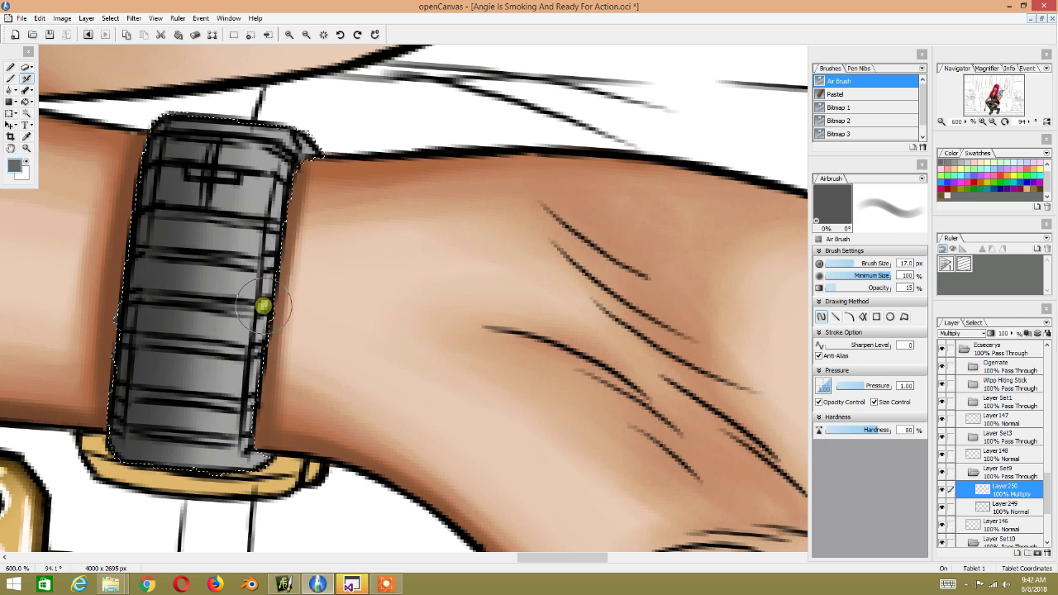
pyautogui.press('[')
pyautogui.press('[')
pyautogui.press('[')
pyautogui.press('[')
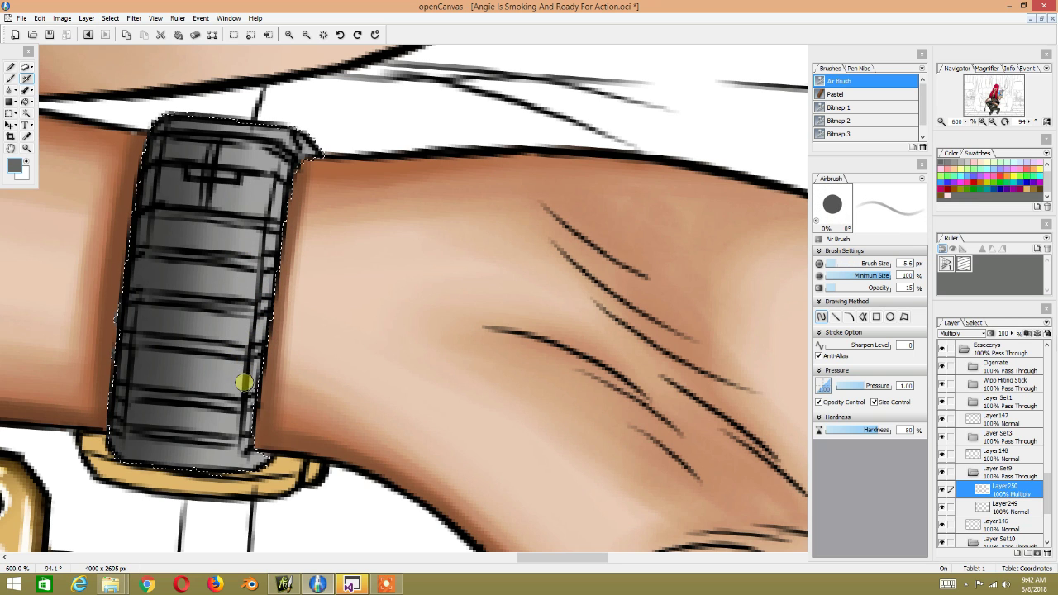
# Step: Add Layer 251 in Multiply mode and darken the watch band's right edge
pyautogui.click(1021, 557)
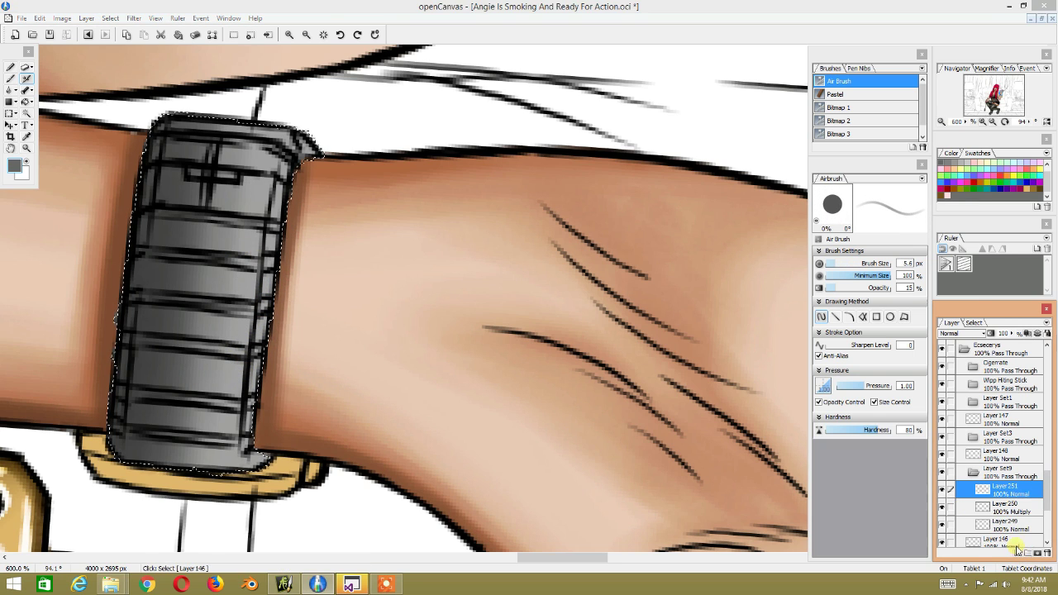
pyautogui.click(963, 334)
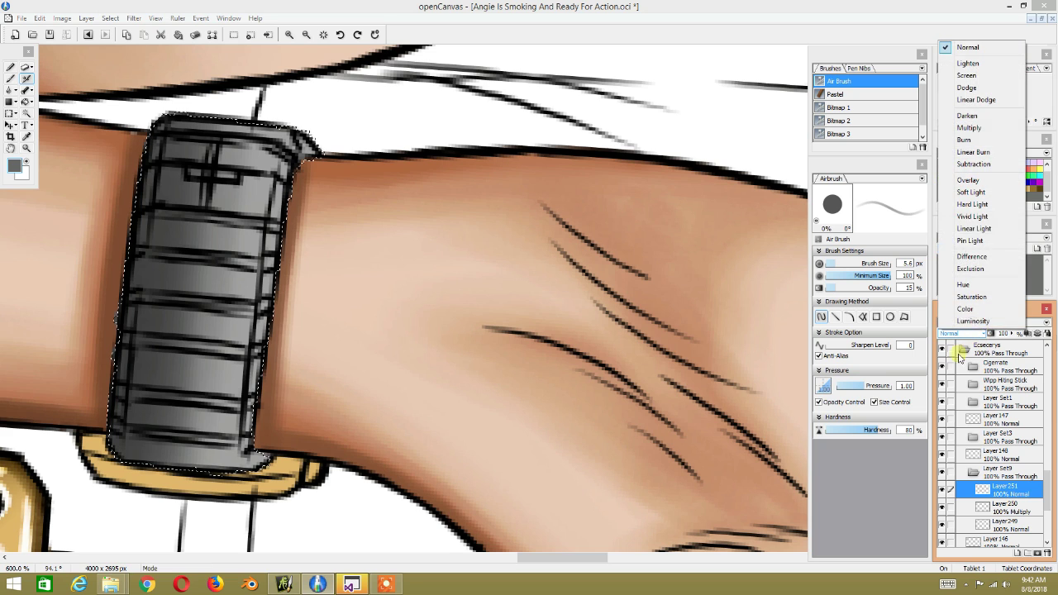
pyautogui.click(969, 128)
pyautogui.moveTo(243, 349)
pyautogui.mouseDown()
pyautogui.moveTo(253, 289)
pyautogui.moveTo(244, 386)
pyautogui.moveTo(278, 147)
pyautogui.moveTo(240, 484)
pyautogui.mouseUp()
# Step: Airbrush soft shadows and darker stripes across the watch band, through to its right end
pyautogui.moveTo(264, 201)
pyautogui.mouseDown()
pyautogui.moveTo(324, 173)
pyautogui.moveTo(378, 432)
pyautogui.moveTo(337, 106)
pyautogui.moveTo(397, 160)
pyautogui.moveTo(273, 324)
pyautogui.mouseUp()
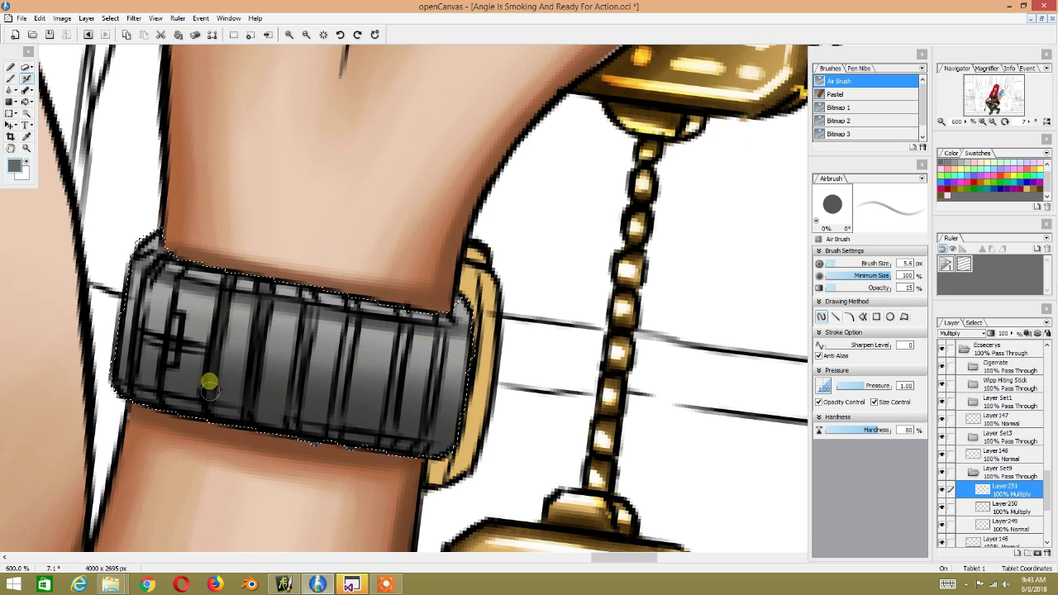
pyautogui.moveTo(166, 278); pyautogui.dragTo(272, 285)
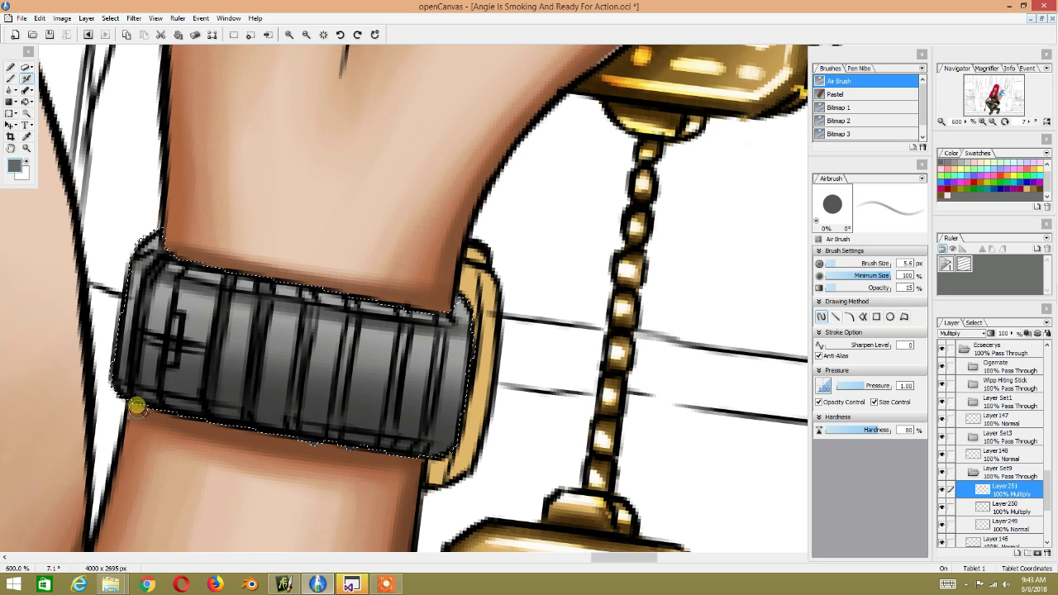
pyautogui.moveTo(306, 289); pyautogui.dragTo(296, 431)
pyautogui.moveTo(352, 311); pyautogui.dragTo(337, 437)
pyautogui.moveTo(413, 323); pyautogui.dragTo(389, 421)
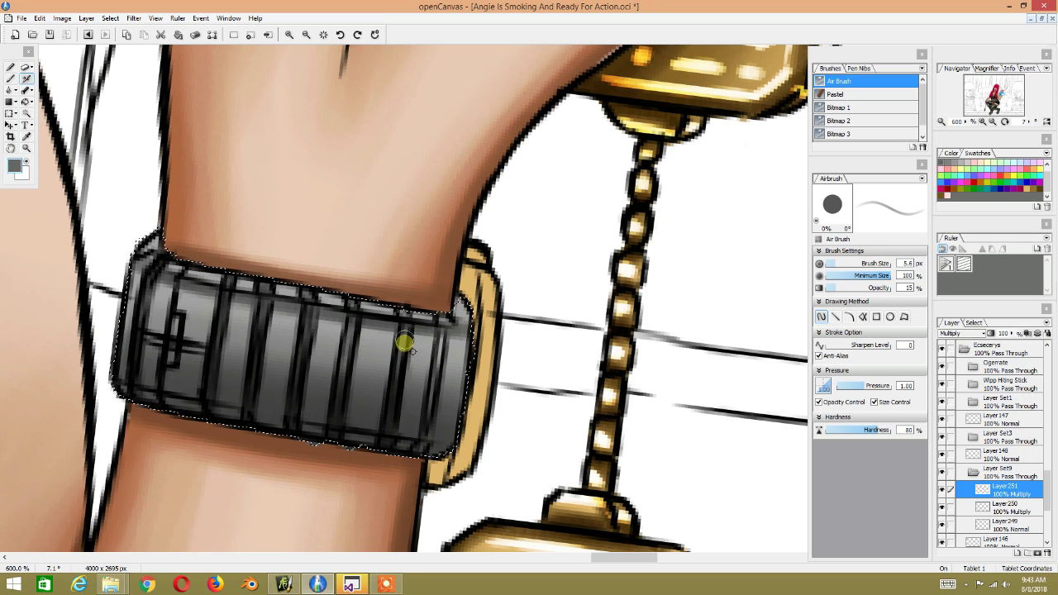
pyautogui.moveTo(444, 314); pyautogui.dragTo(427, 424)
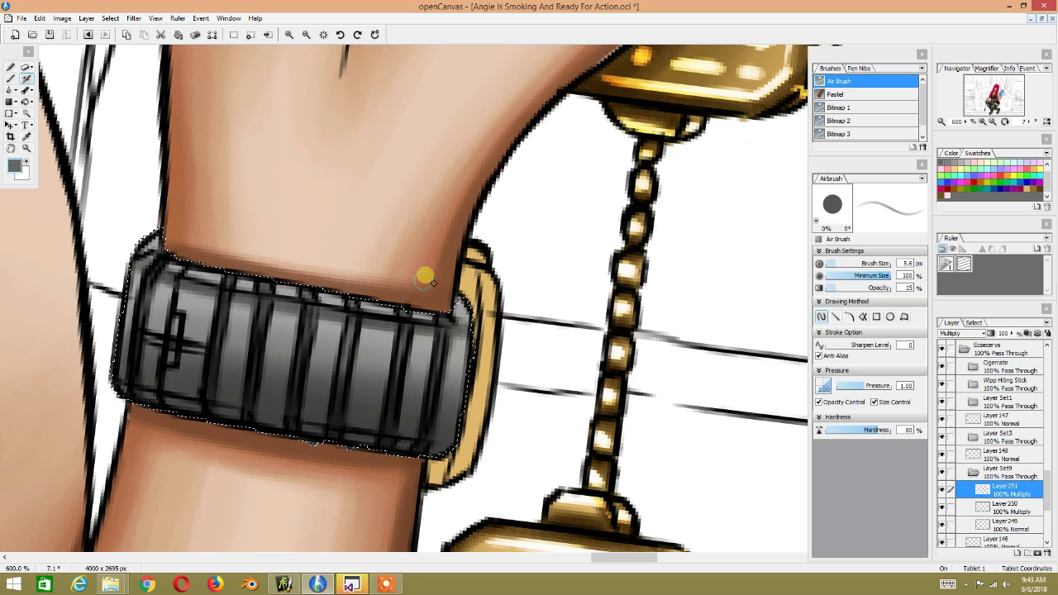
# Step: Rotate and zoom the canvas repeatedly to reposition the watch band for further shading
pyautogui.moveTo(403, 172); pyautogui.dragTo(364, 315)
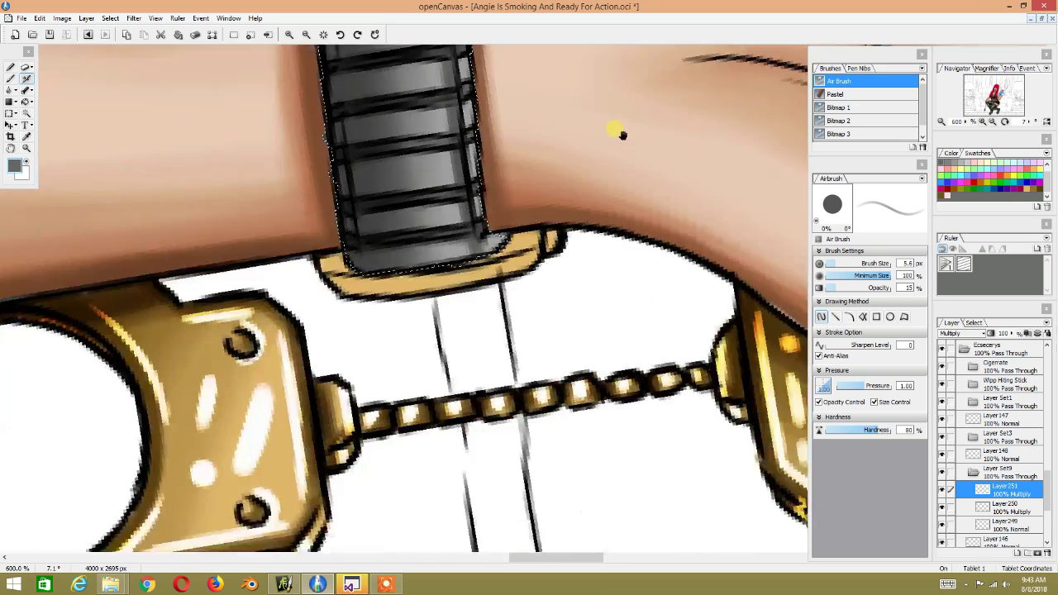
pyautogui.scroll(2, 339, 240)
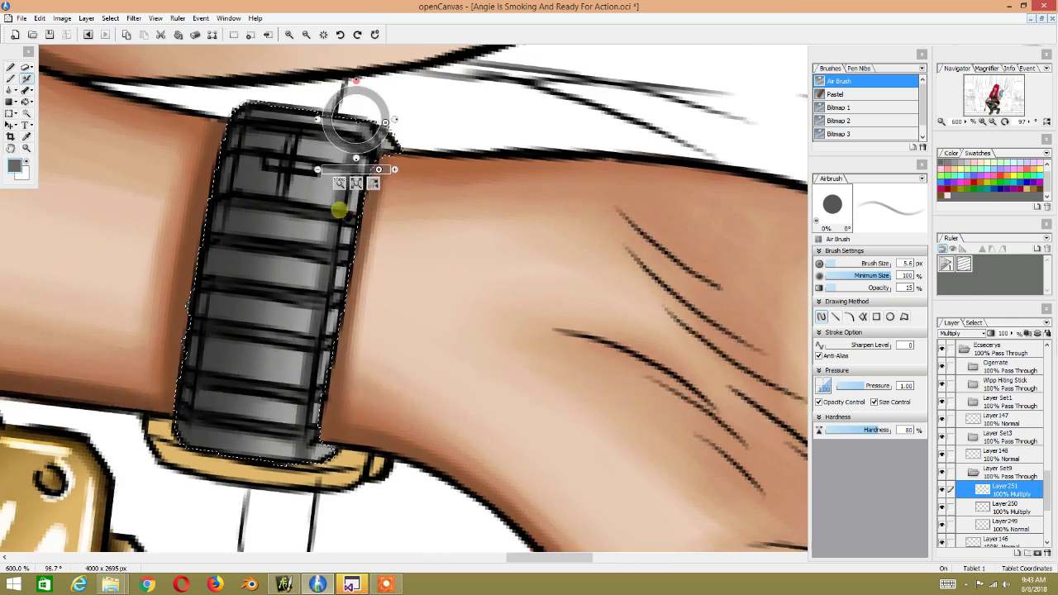
pyautogui.scroll(1, 344, 207)
pyautogui.scroll(-2, 364, 207)
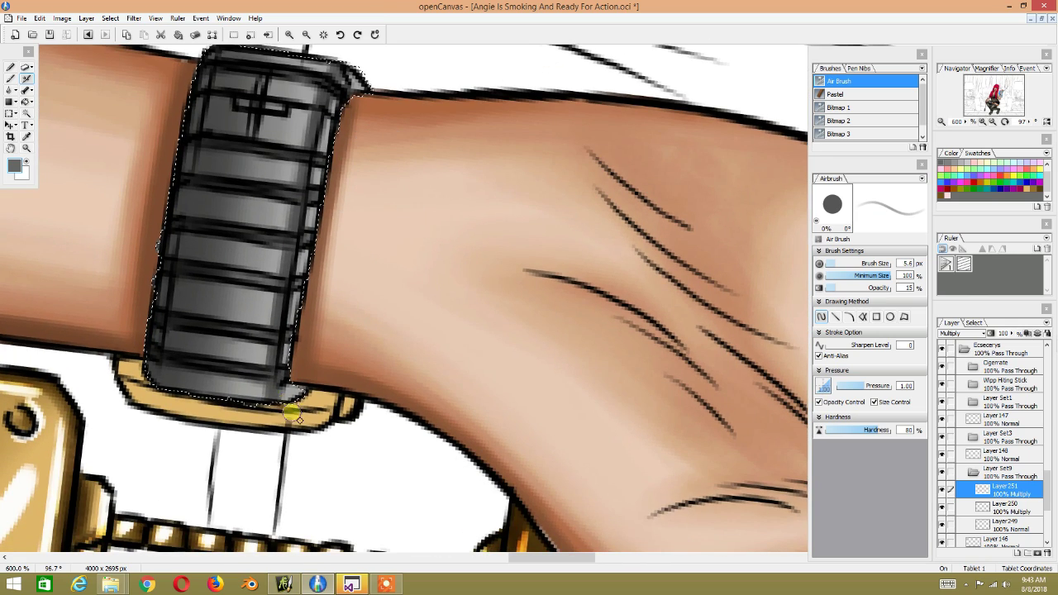
pyautogui.moveTo(281, 376)
pyautogui.mouseDown()
pyautogui.moveTo(430, 176)
pyautogui.moveTo(342, 302)
pyautogui.mouseUp()
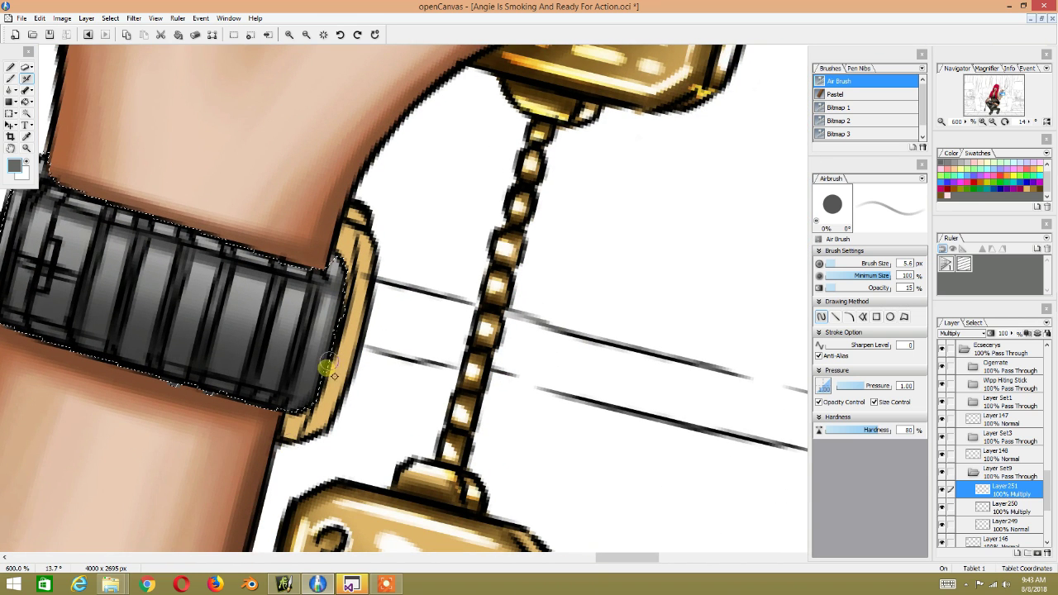
pyautogui.moveTo(352, 256); pyautogui.dragTo(556, 225)
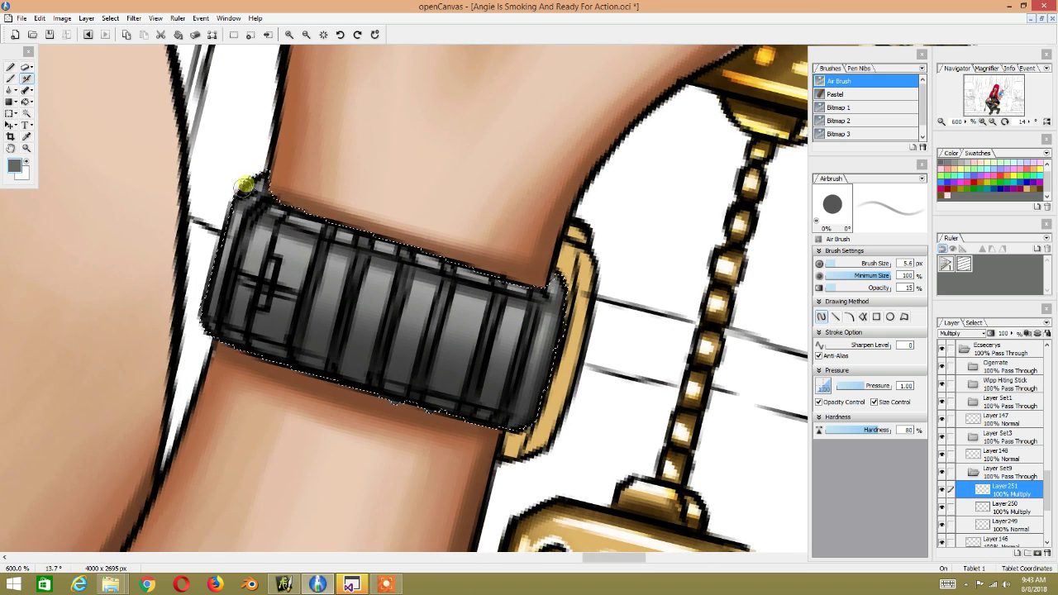
pyautogui.press('space')
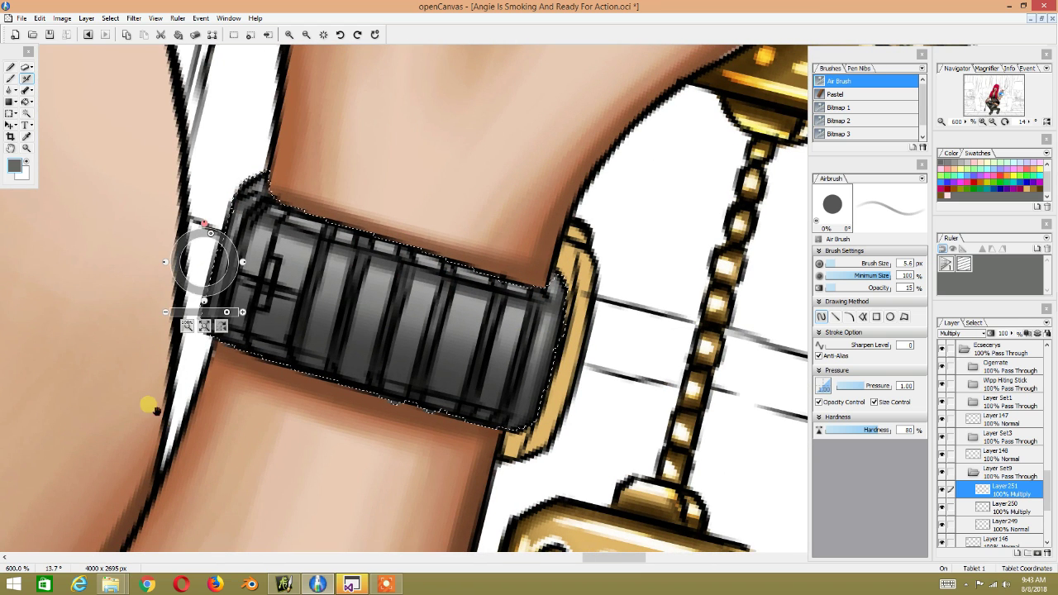
pyautogui.moveTo(147, 436); pyautogui.dragTo(305, 262)
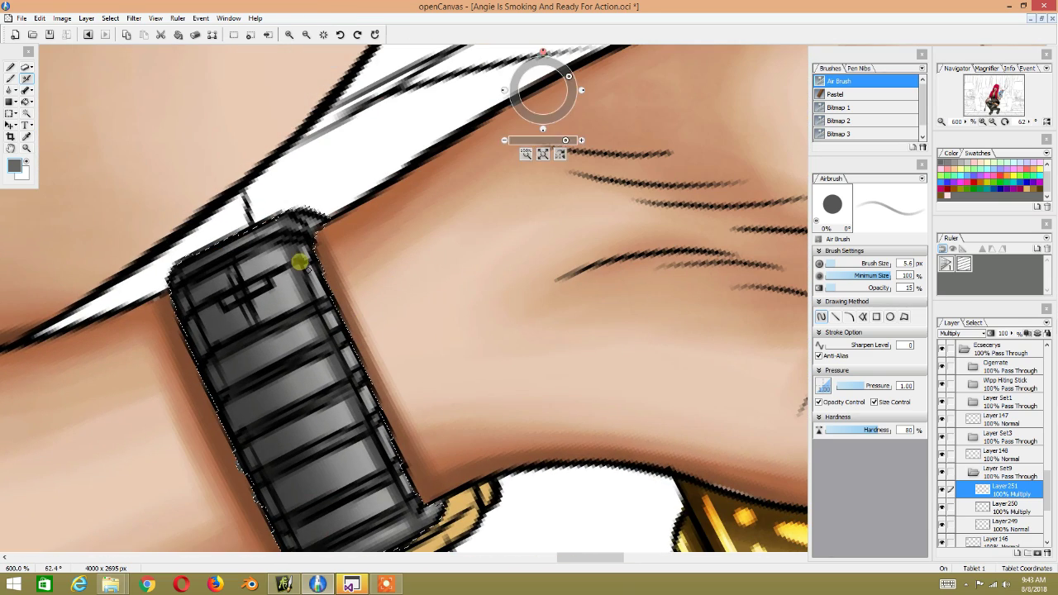
pyautogui.press('space')
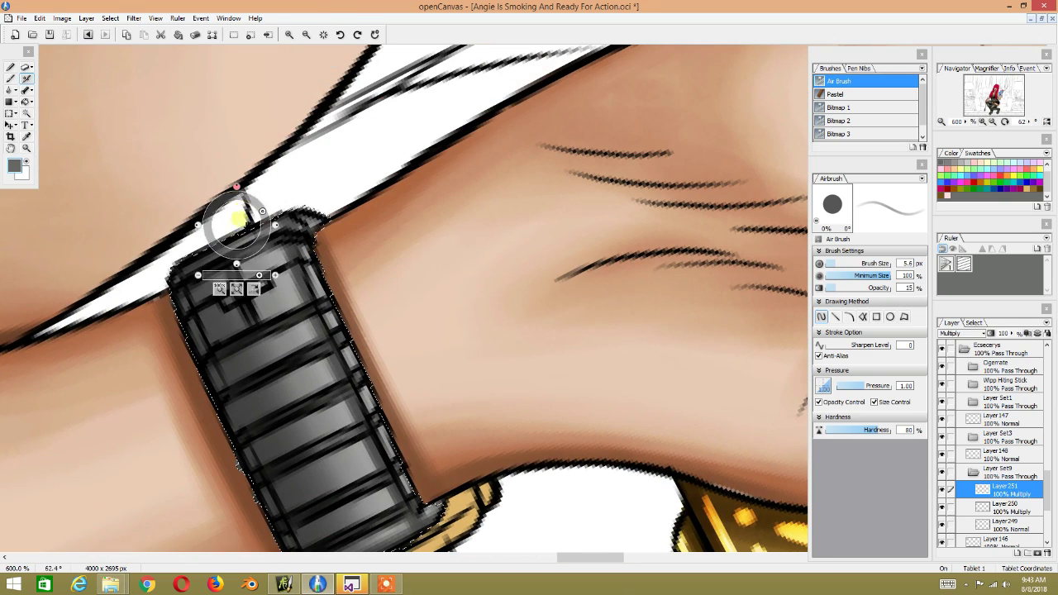
pyautogui.moveTo(250, 319); pyautogui.dragTo(309, 264)
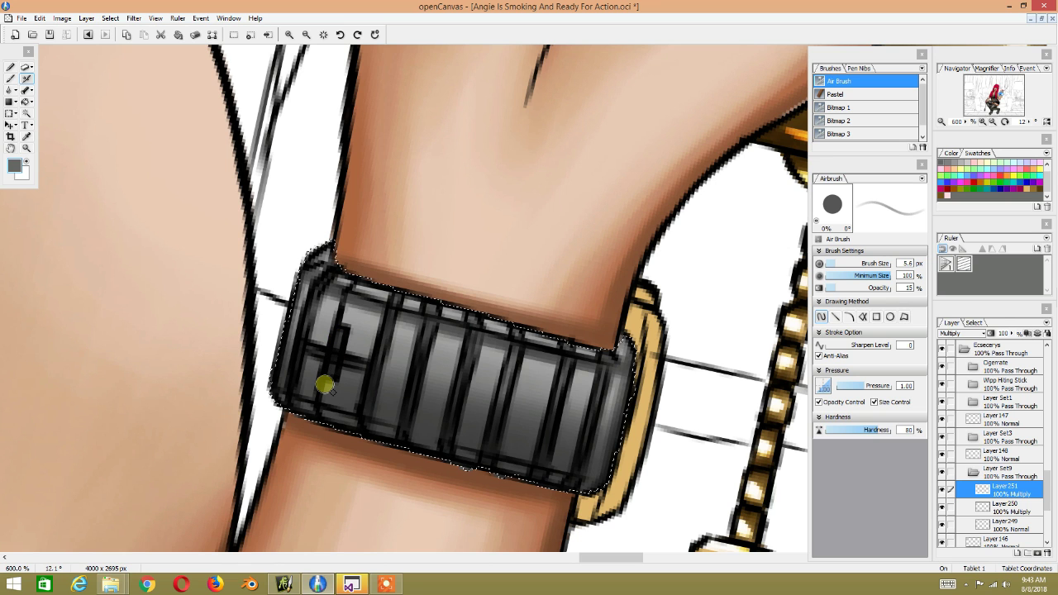
pyautogui.moveTo(349, 212); pyautogui.dragTo(535, 108)
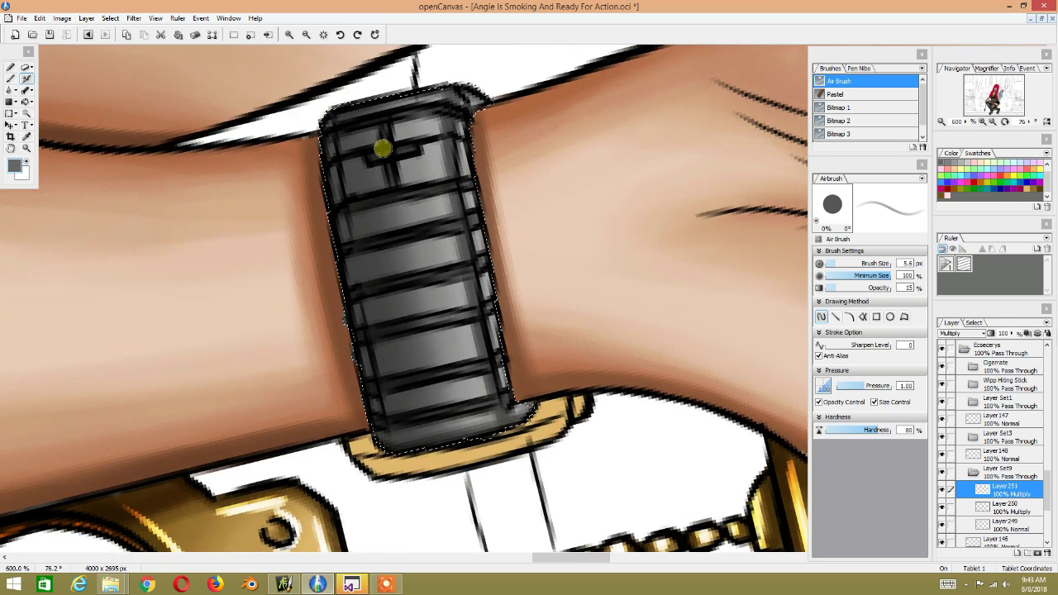
pyautogui.moveTo(401, 97); pyautogui.dragTo(339, 320)
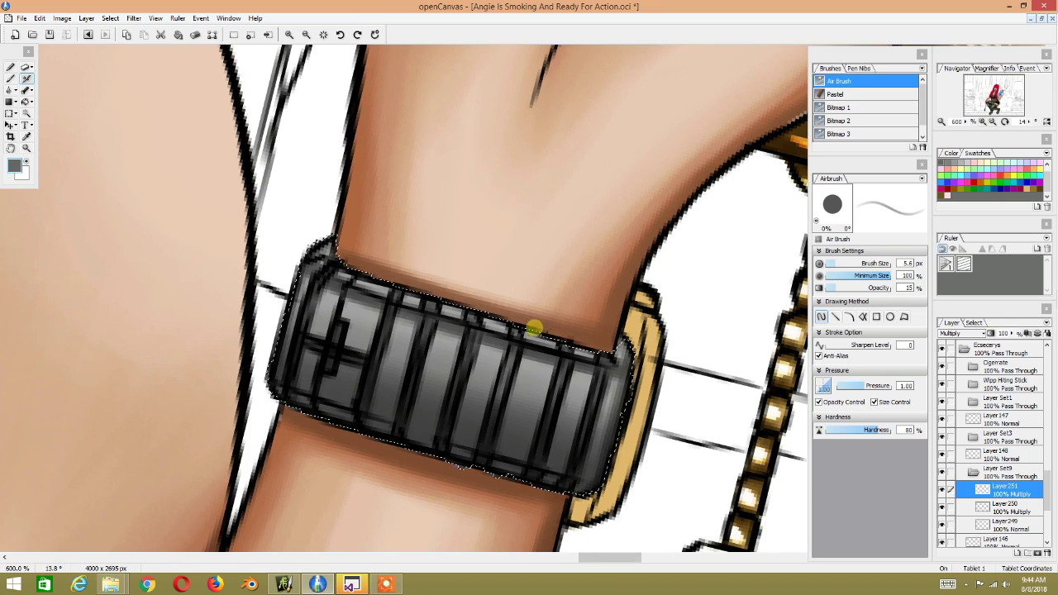
pyautogui.scroll(-1, 337, 300)
pyautogui.scroll(-2, 337, 300)
pyautogui.scroll(-1, 339, 290)
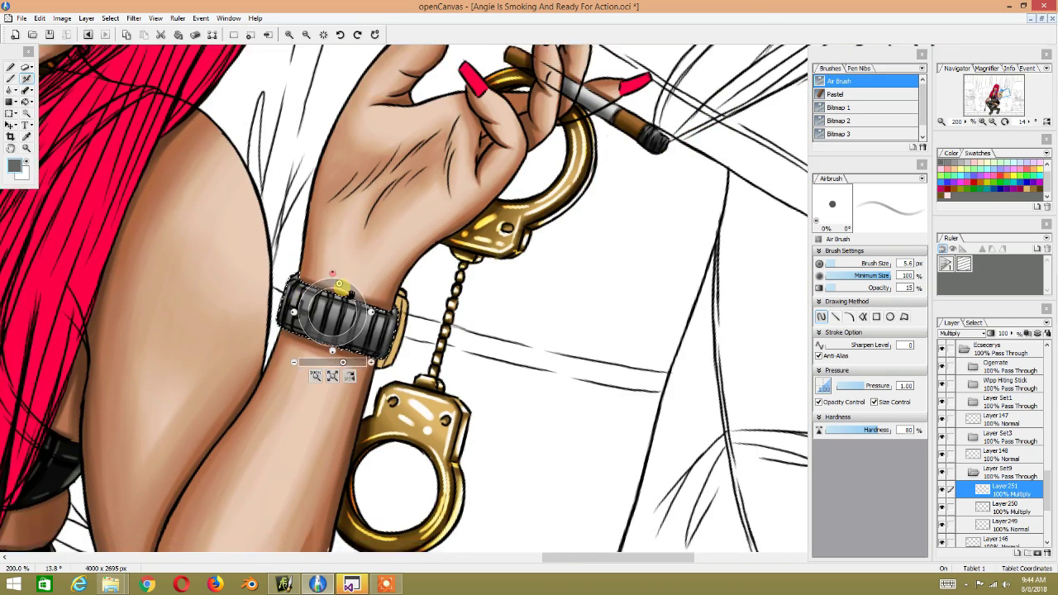
pyautogui.scroll(3, 237, 267)
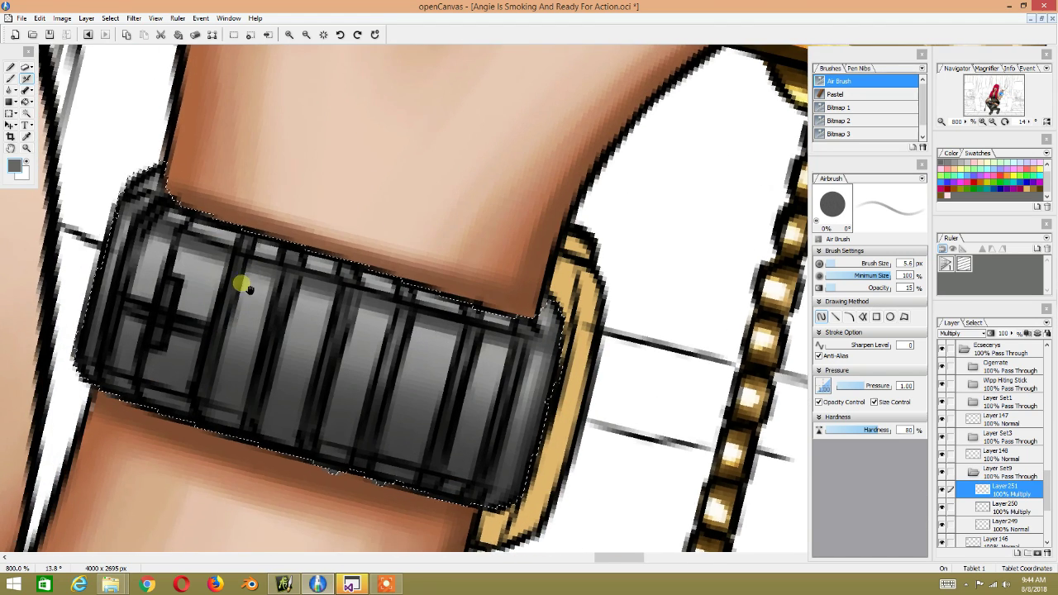
pyautogui.scroll(1, 248, 288)
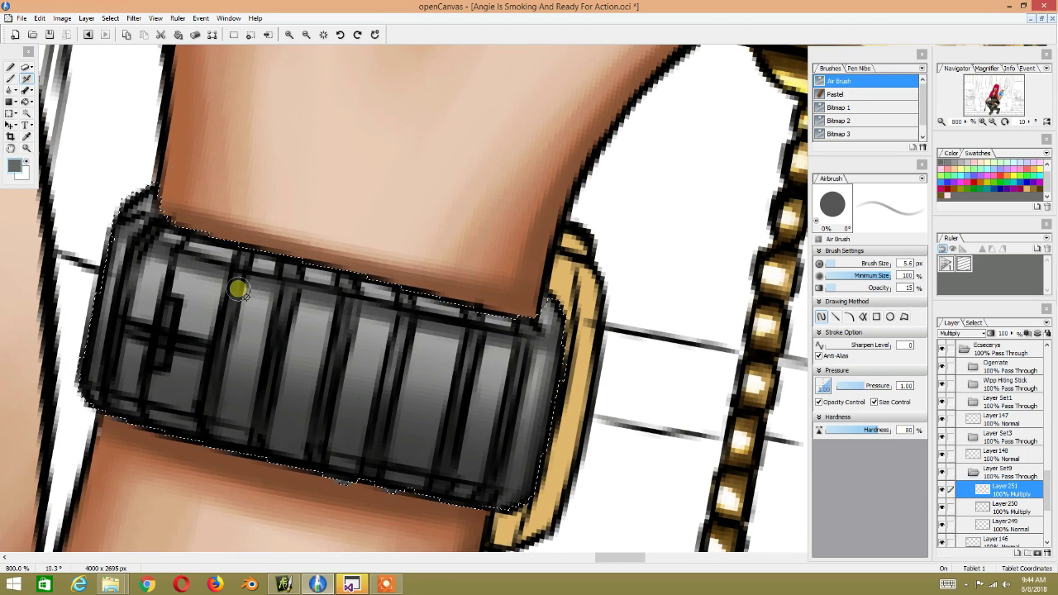
# Step: Add Layer 252 above Layer 251 in Multiply blend mode
pyautogui.click(1018, 552)
pyautogui.click(963, 333)
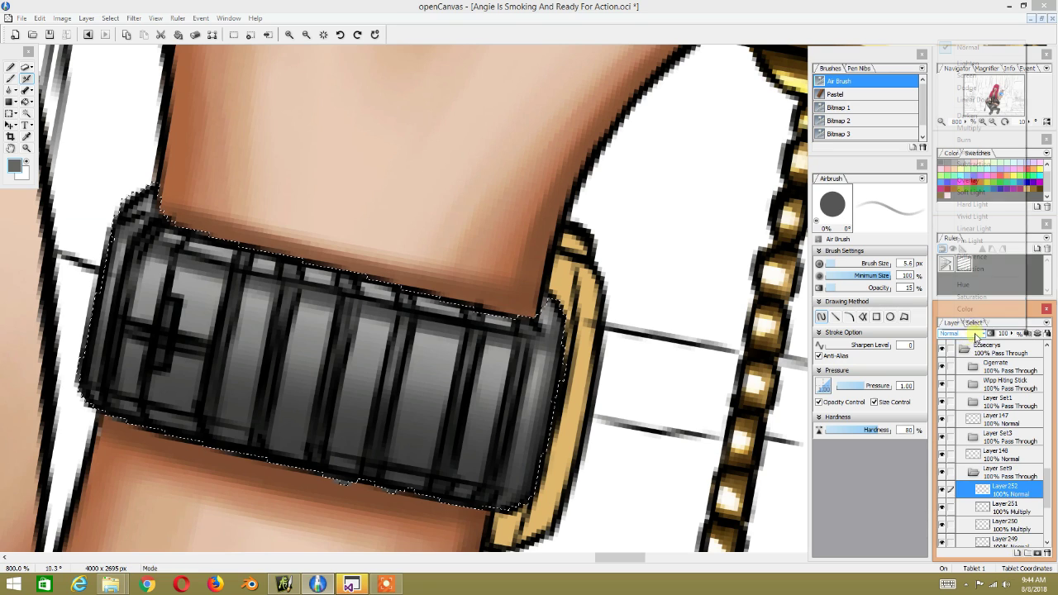
pyautogui.click(971, 128)
pyautogui.scroll(1, 397, 98)
# Step: Create Layer Set11 above Layer 252 and add a blank layer inside it
pyautogui.moveTo(397, 98)
pyautogui.mouseDown()
pyautogui.moveTo(552, 201)
pyautogui.moveTo(366, 442)
pyautogui.mouseUp()
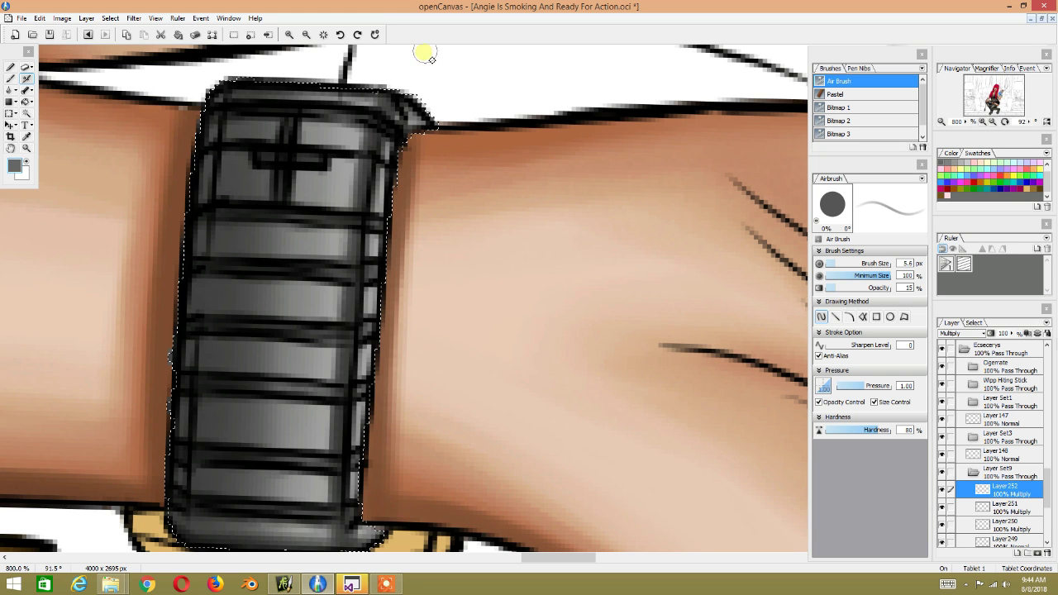
pyautogui.moveTo(449, 107)
pyautogui.mouseDown()
pyautogui.moveTo(402, 267)
pyautogui.moveTo(385, 170)
pyautogui.mouseUp()
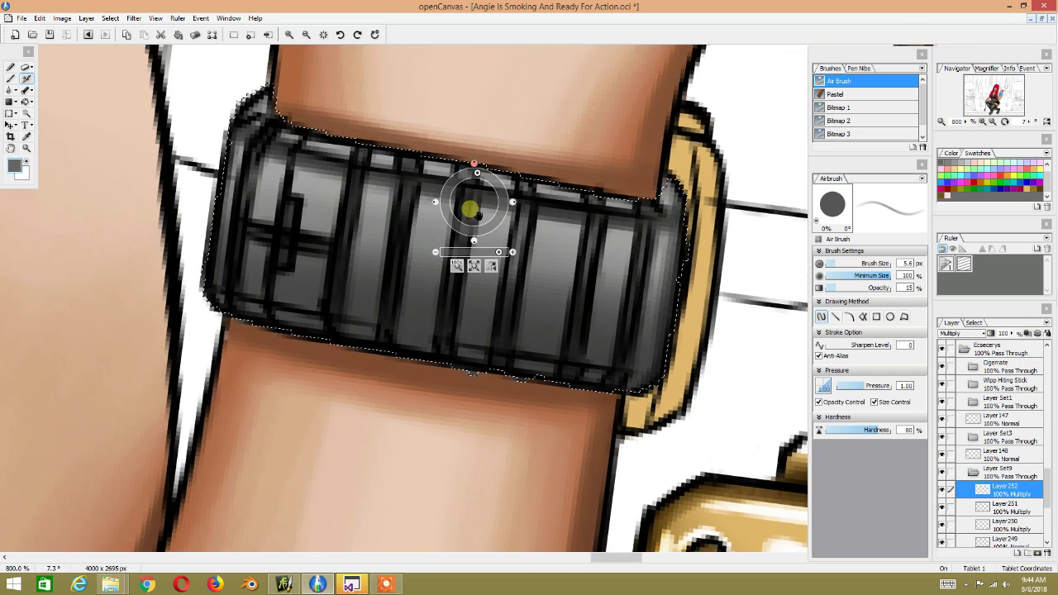
pyautogui.moveTo(468, 201); pyautogui.dragTo(390, 336)
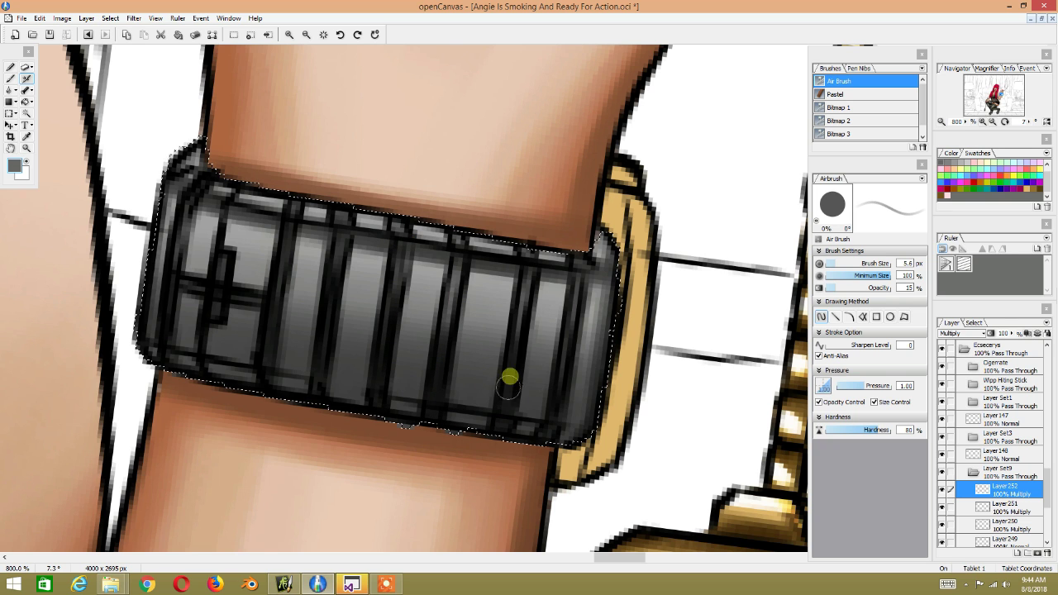
pyautogui.moveTo(548, 366); pyautogui.dragTo(416, 364)
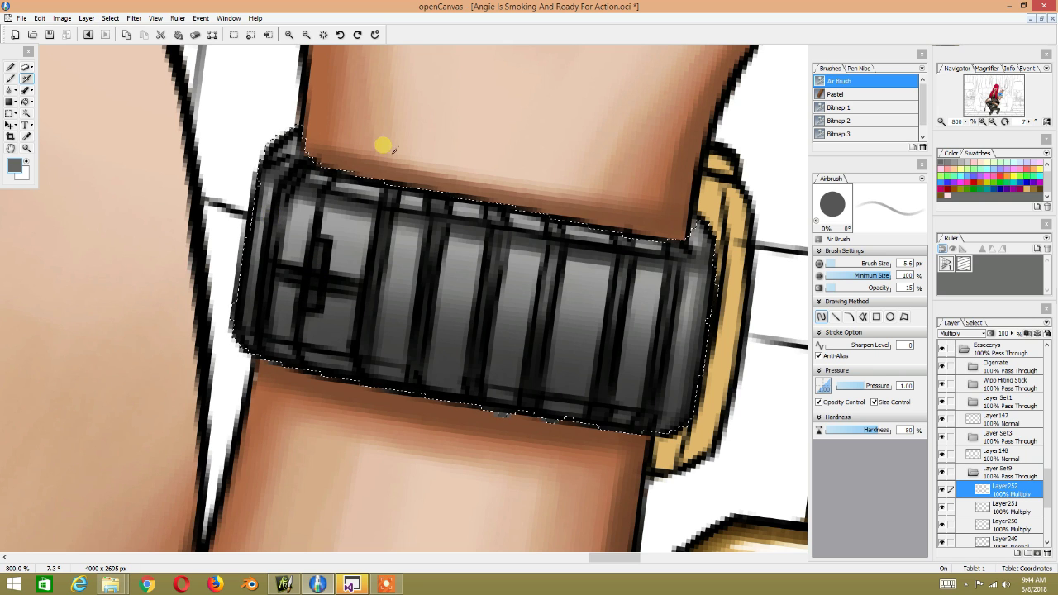
pyautogui.hotkey('ctrl', '-')
pyautogui.moveTo(547, 184)
pyautogui.mouseDown()
pyautogui.moveTo(408, 151)
pyautogui.moveTo(385, 173)
pyautogui.mouseUp()
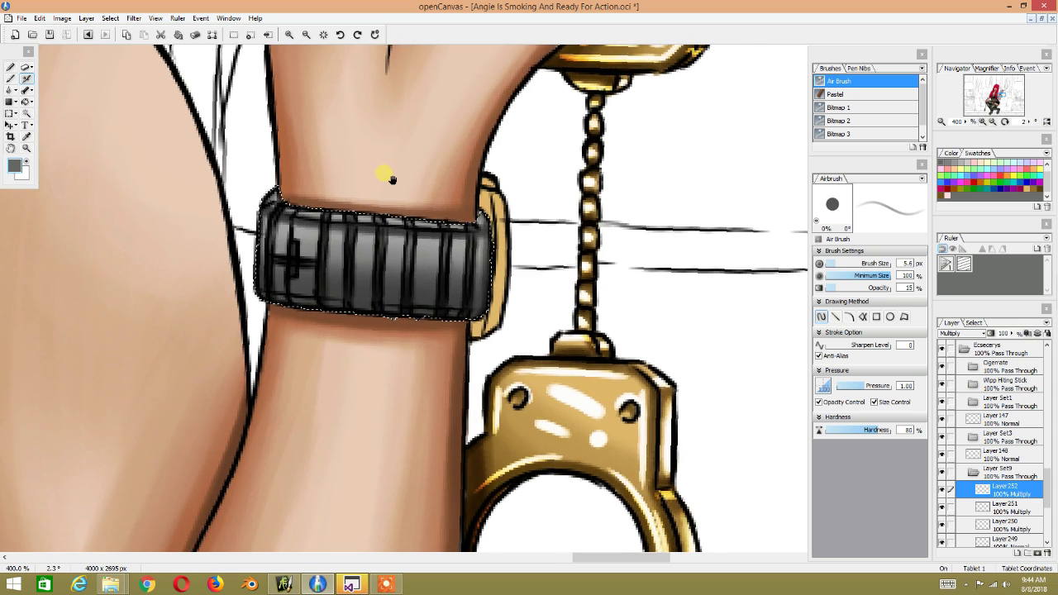
pyautogui.scroll(1, 384, 214)
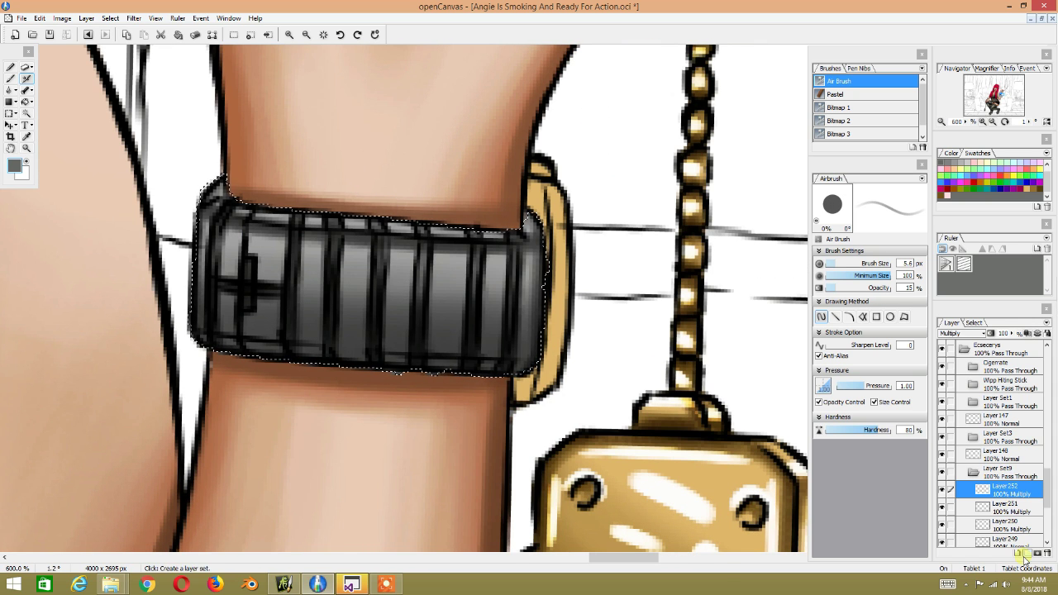
pyautogui.click(1027, 554)
pyautogui.click(1019, 555)
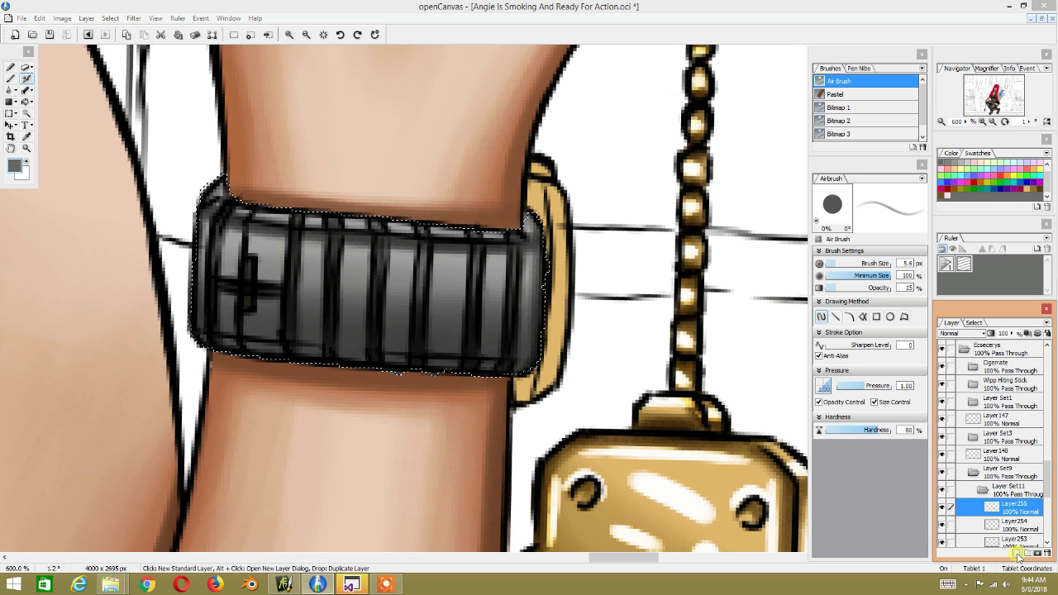
# Step: Add Layer256 above Layer253 in the strap group, then make Layer253 active
pyautogui.scroll(-3, 1047, 480)
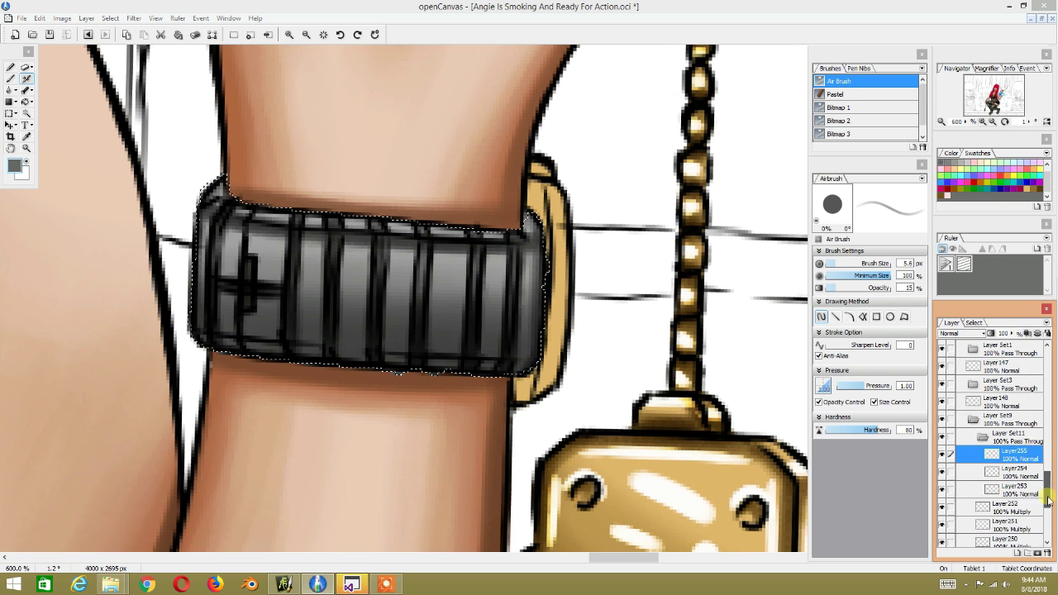
pyautogui.click(1017, 471)
pyautogui.click(1018, 553)
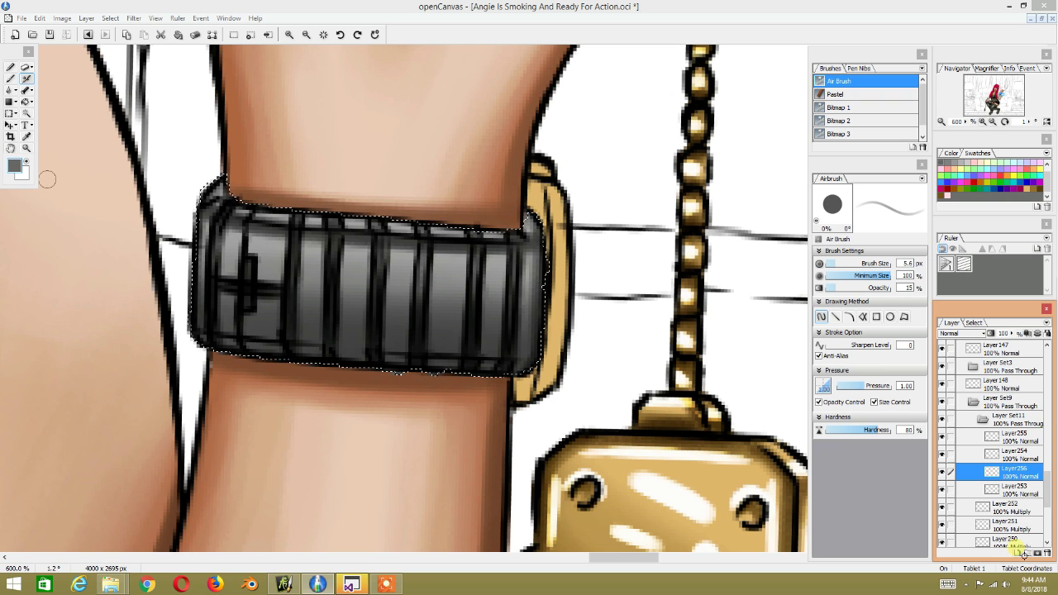
pyautogui.moveTo(267, 104)
pyautogui.mouseDown()
pyautogui.moveTo(529, 211)
pyautogui.moveTo(295, 300)
pyautogui.mouseUp()
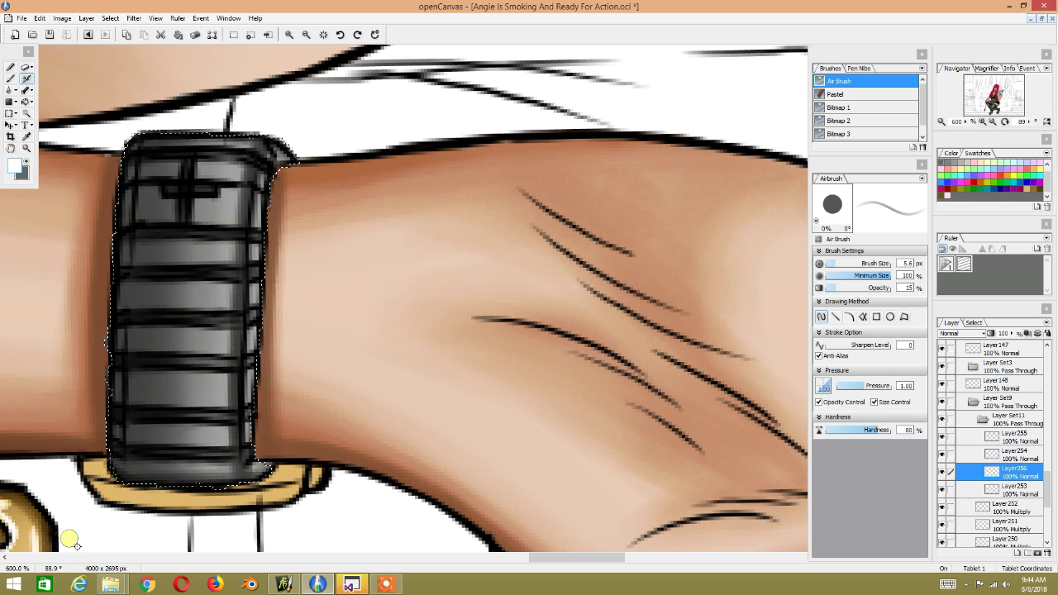
pyautogui.click(1007, 490)
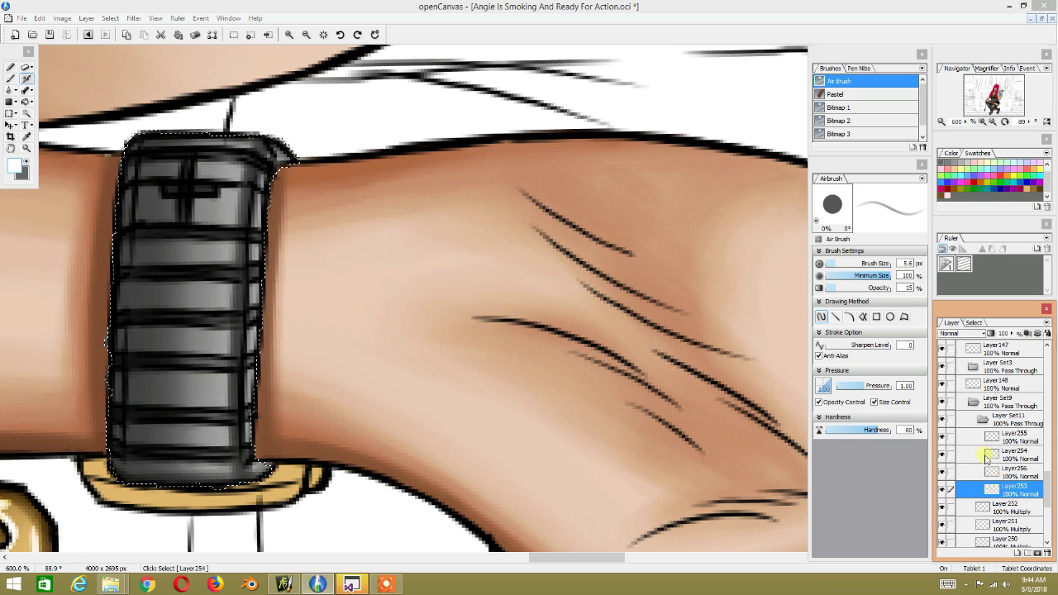
# Step: Set the airbrush to minimum size 0 and opacity 40, and highlight the strap's left edge
pyautogui.moveTo(905, 277); pyautogui.dragTo(807, 286)
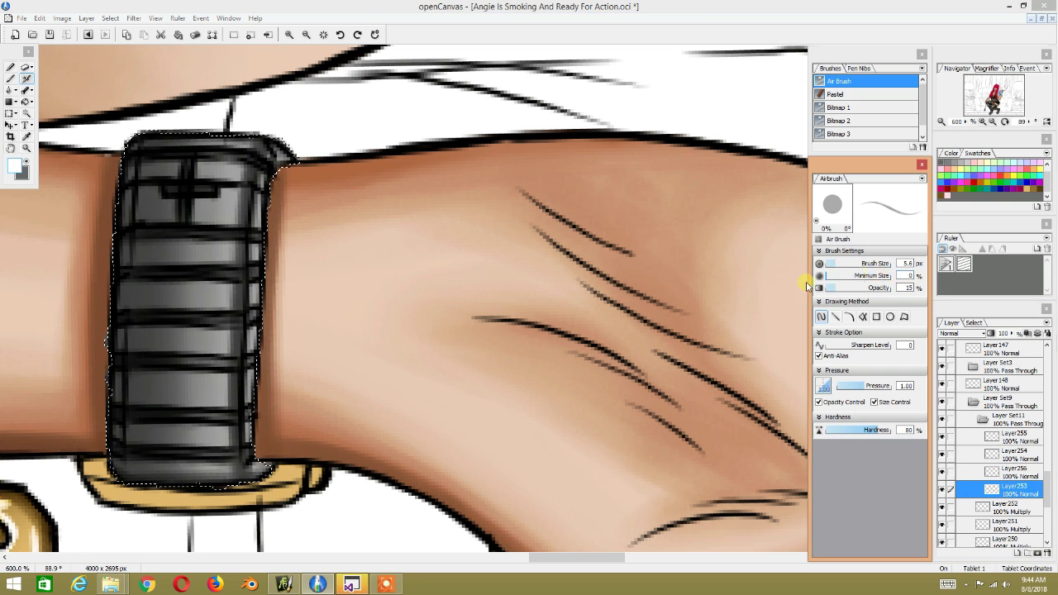
pyautogui.click(909, 287)
pyautogui.write('40')
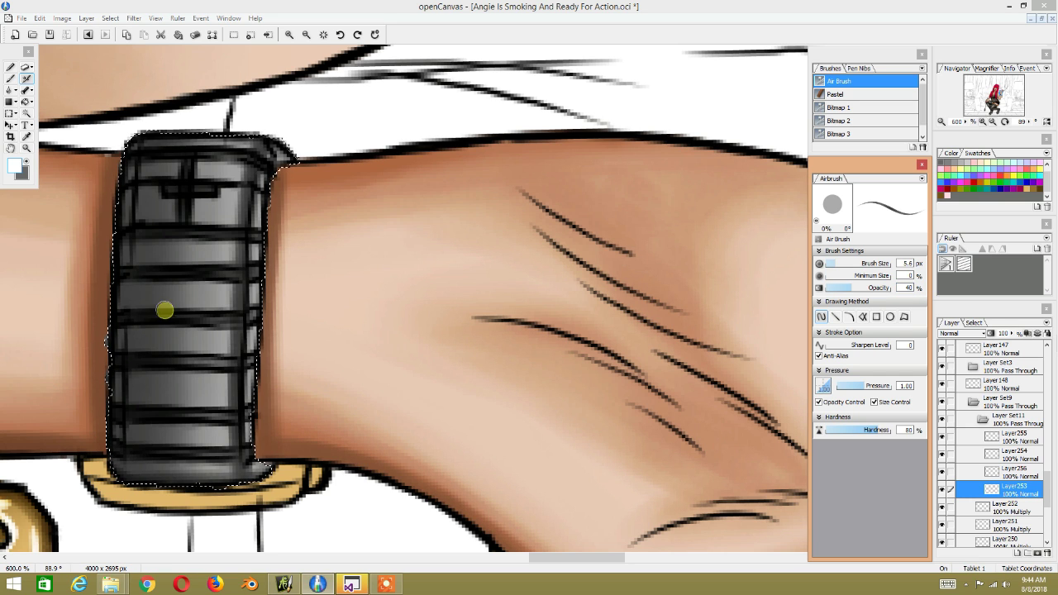
pyautogui.moveTo(133, 365)
pyautogui.mouseDown()
pyautogui.moveTo(137, 496)
pyautogui.moveTo(127, 287)
pyautogui.moveTo(142, 137)
pyautogui.moveTo(141, 229)
pyautogui.moveTo(141, 201)
pyautogui.mouseUp()
pyautogui.hscroll(2, 182, 224)
pyautogui.hscroll(2, 141, 372)
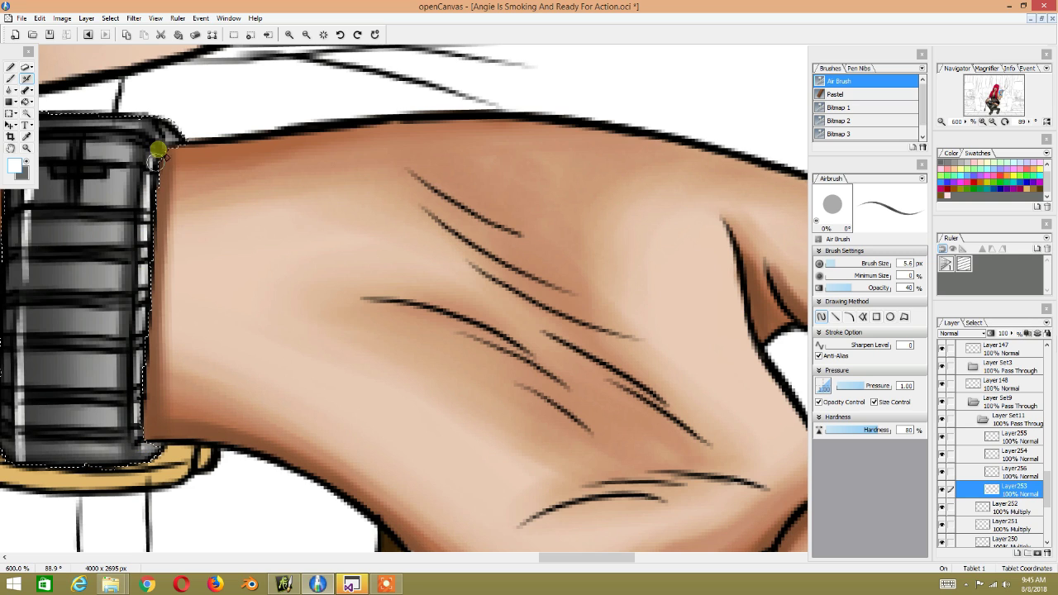
pyautogui.moveTo(171, 309)
pyautogui.mouseDown()
pyautogui.moveTo(242, 283)
pyautogui.moveTo(295, 184)
pyautogui.moveTo(289, 212)
pyautogui.moveTo(207, 288)
pyautogui.moveTo(325, 321)
pyautogui.moveTo(237, 188)
pyautogui.mouseUp()
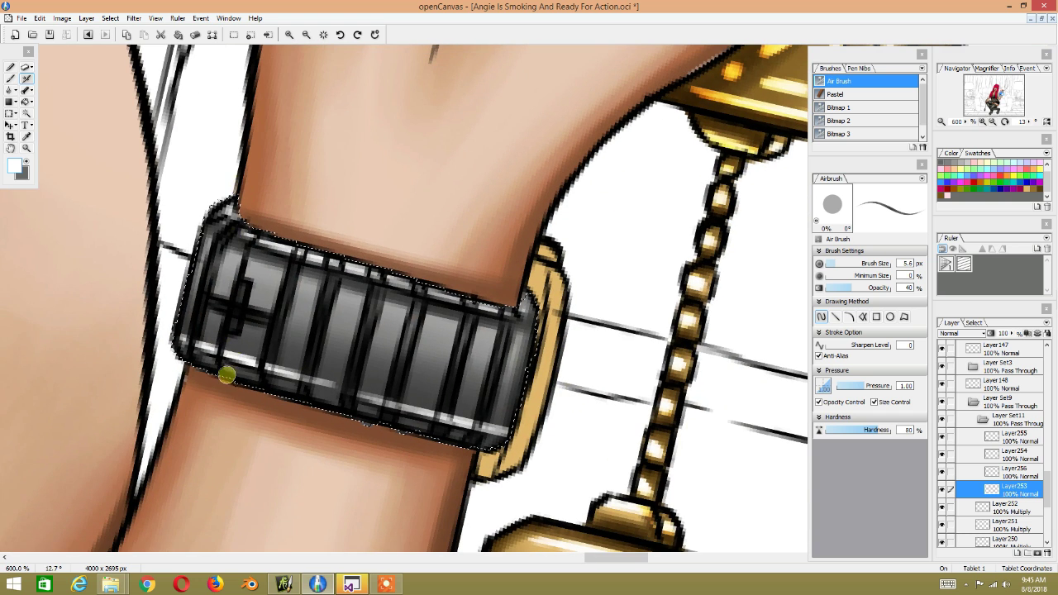
pyautogui.moveTo(250, 261)
pyautogui.mouseDown()
pyautogui.moveTo(248, 317)
pyautogui.moveTo(165, 320)
pyautogui.mouseUp()
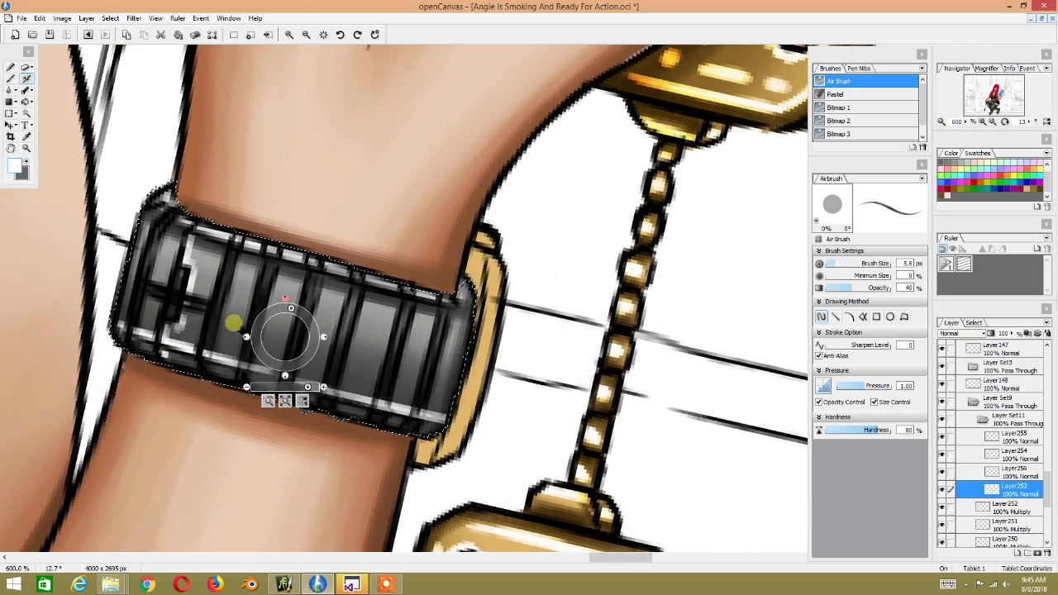
pyautogui.moveTo(203, 366); pyautogui.dragTo(234, 240)
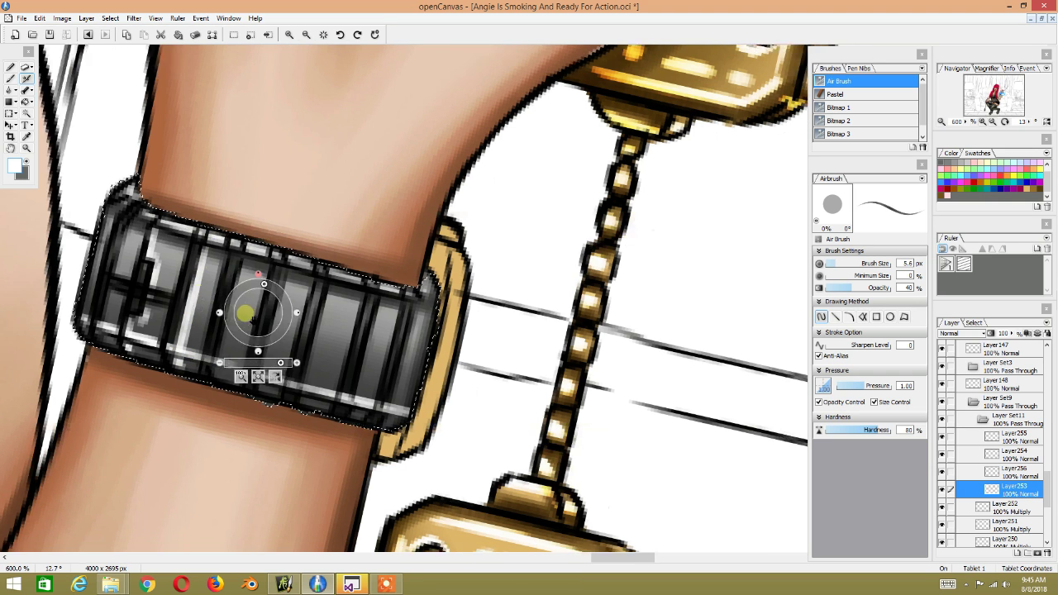
# Step: Add more light highlight streaks along the strap and its left end
pyautogui.moveTo(253, 302); pyautogui.dragTo(200, 279)
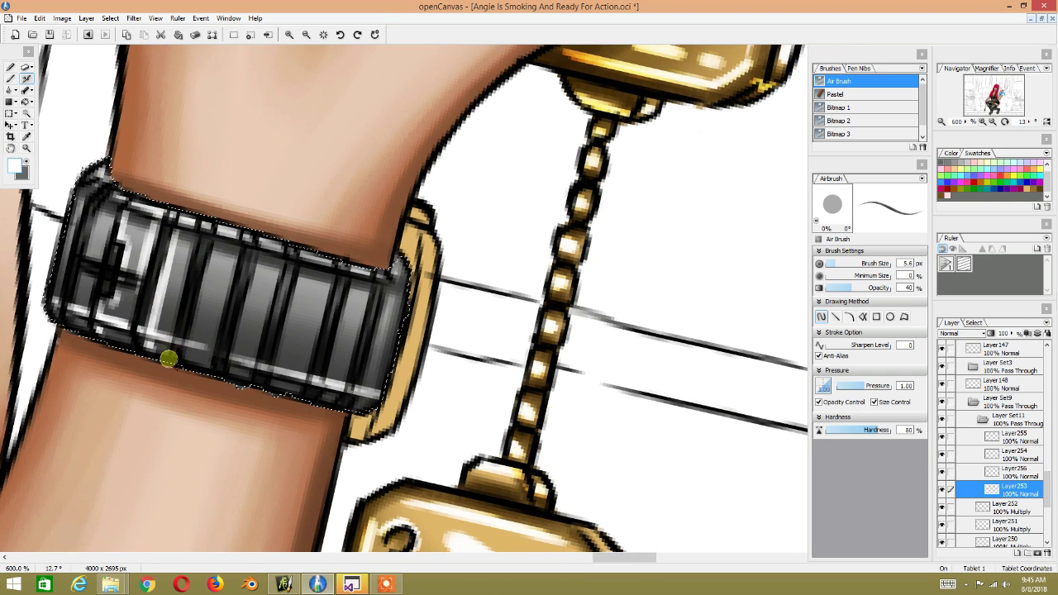
pyautogui.moveTo(168, 359); pyautogui.dragTo(201, 218)
pyautogui.moveTo(195, 353)
pyautogui.mouseDown()
pyautogui.moveTo(194, 339)
pyautogui.moveTo(208, 349)
pyautogui.moveTo(234, 263)
pyautogui.mouseUp()
pyautogui.moveTo(256, 299)
pyautogui.mouseDown()
pyautogui.moveTo(274, 345)
pyautogui.moveTo(273, 273)
pyautogui.mouseUp()
pyautogui.moveTo(343, 296)
pyautogui.mouseDown()
pyautogui.moveTo(219, 316)
pyautogui.moveTo(260, 366)
pyautogui.moveTo(237, 418)
pyautogui.moveTo(248, 302)
pyautogui.moveTo(251, 385)
pyautogui.moveTo(512, 366)
pyautogui.mouseUp()
pyautogui.moveTo(228, 278)
pyautogui.mouseDown()
pyautogui.moveTo(235, 230)
pyautogui.moveTo(229, 243)
pyautogui.moveTo(248, 267)
pyautogui.moveTo(301, 303)
pyautogui.moveTo(262, 246)
pyautogui.mouseUp()
# Step: Rotate and pan the view to bring the gold edge and watch top into view
pyautogui.moveTo(563, 248); pyautogui.dragTo(319, 182)
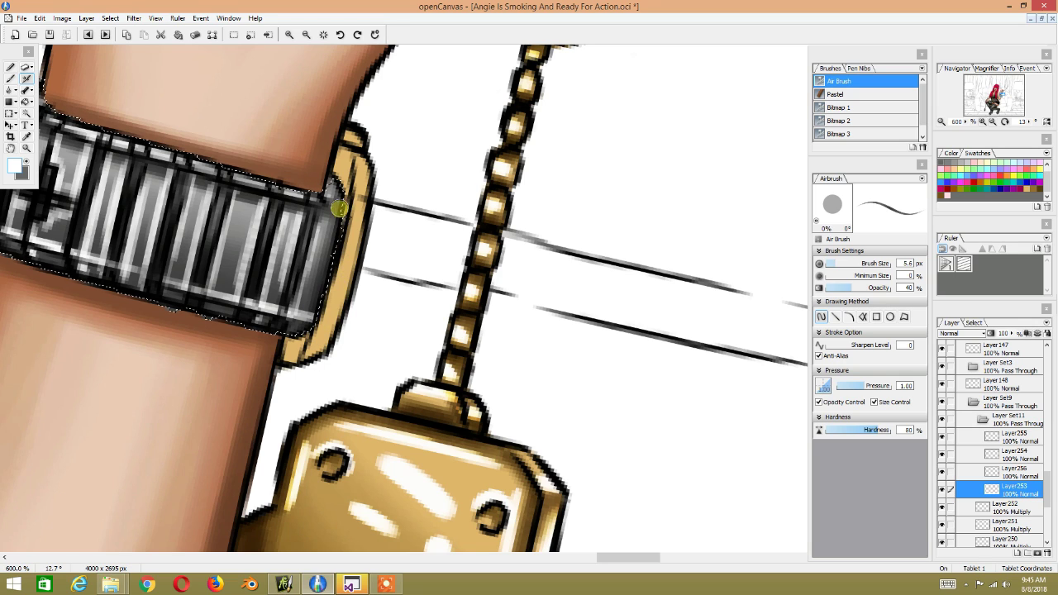
pyautogui.press('space')
pyautogui.moveTo(374, 217); pyautogui.dragTo(295, 199)
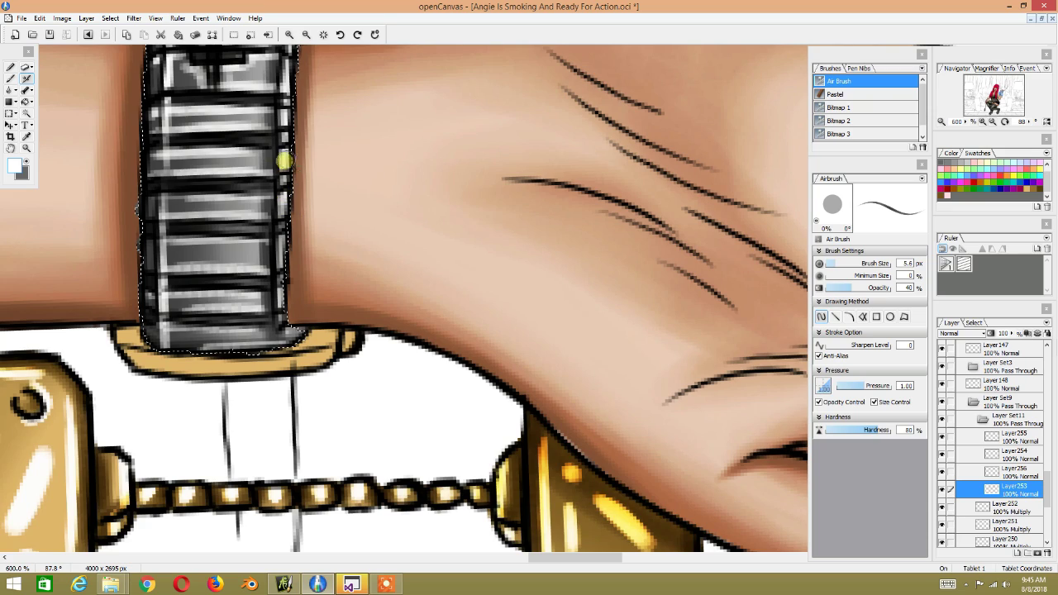
pyautogui.moveTo(293, 141); pyautogui.dragTo(267, 218)
pyautogui.moveTo(352, 184)
pyautogui.mouseDown()
pyautogui.moveTo(385, 406)
pyautogui.moveTo(394, 184)
pyautogui.moveTo(339, 239)
pyautogui.moveTo(270, 127)
pyautogui.mouseUp()
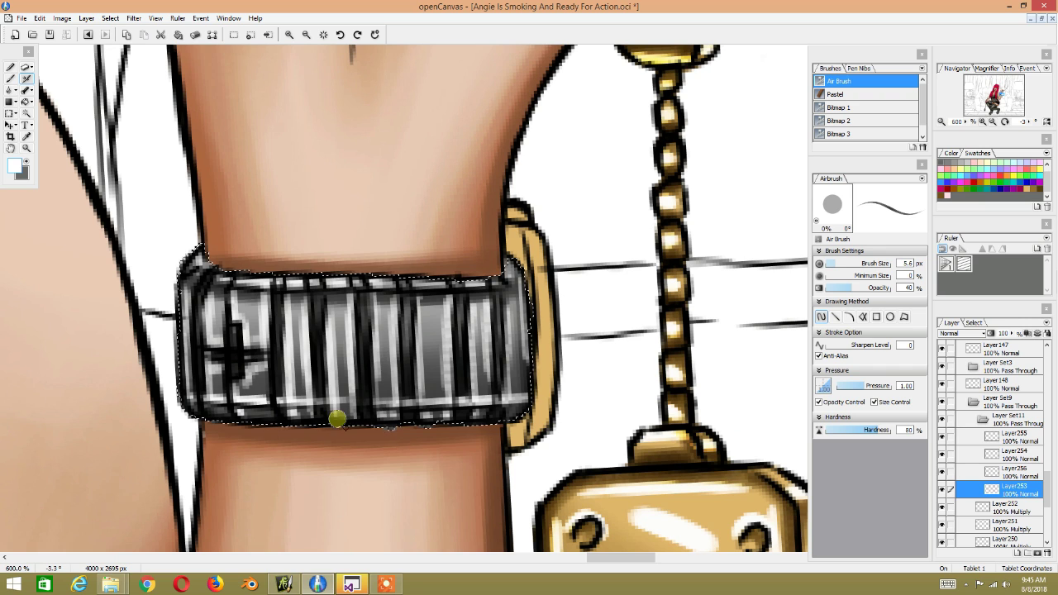
pyautogui.press('space')
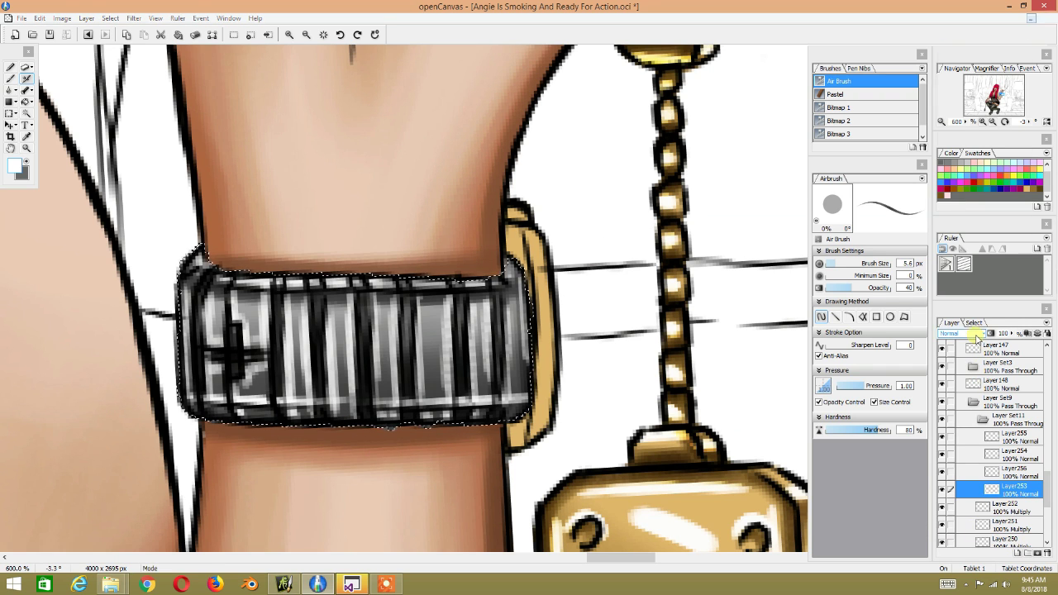
# Step: Set Layer253 to Overlay blending and duplicate it
pyautogui.click(961, 334)
pyautogui.click(983, 180)
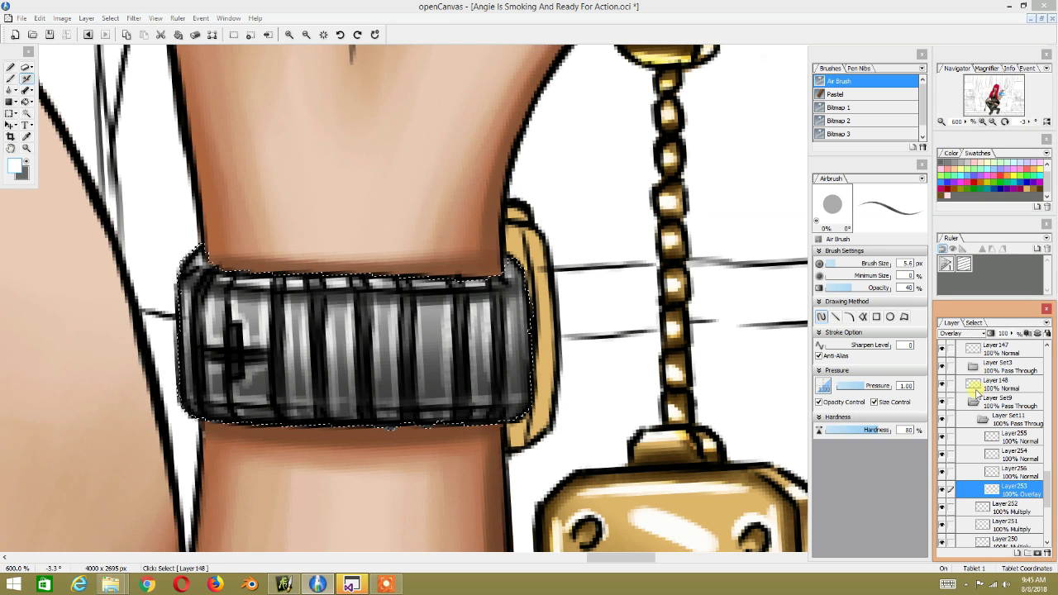
pyautogui.rightClick(1008, 489)
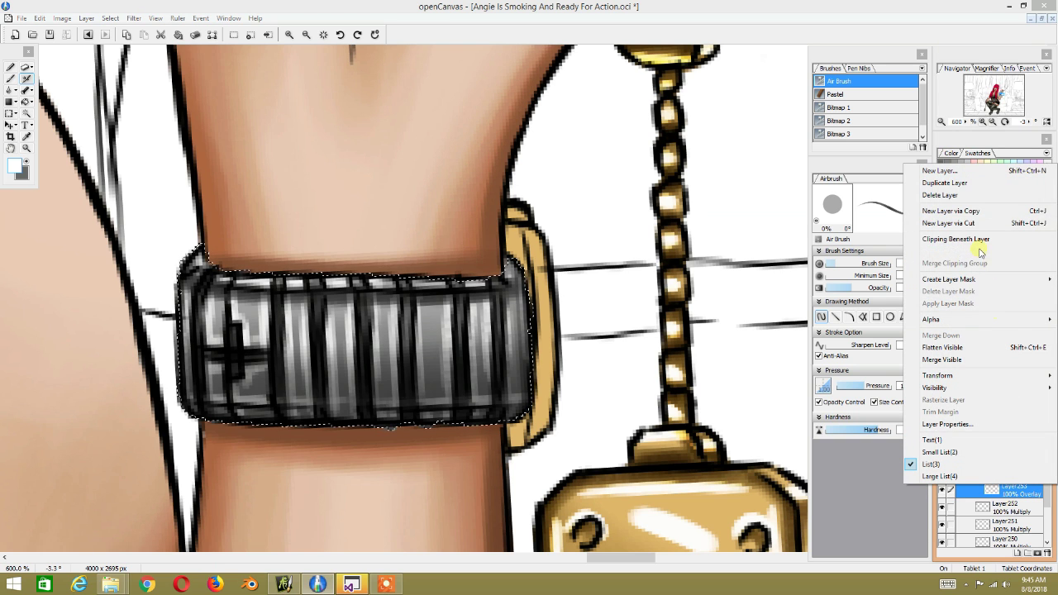
pyautogui.click(963, 189)
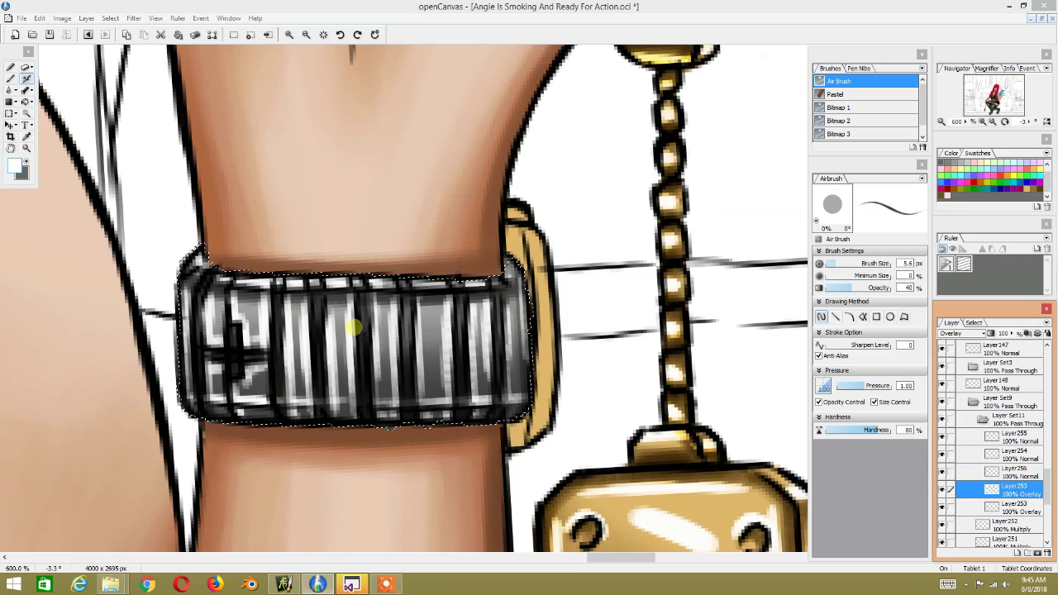
# Step: Zoom out to the whole arm and deselect the area around the bracelet
pyautogui.scroll(-1, 353, 324)
pyautogui.scroll(-1, 353, 325)
pyautogui.scroll(-1, 353, 325)
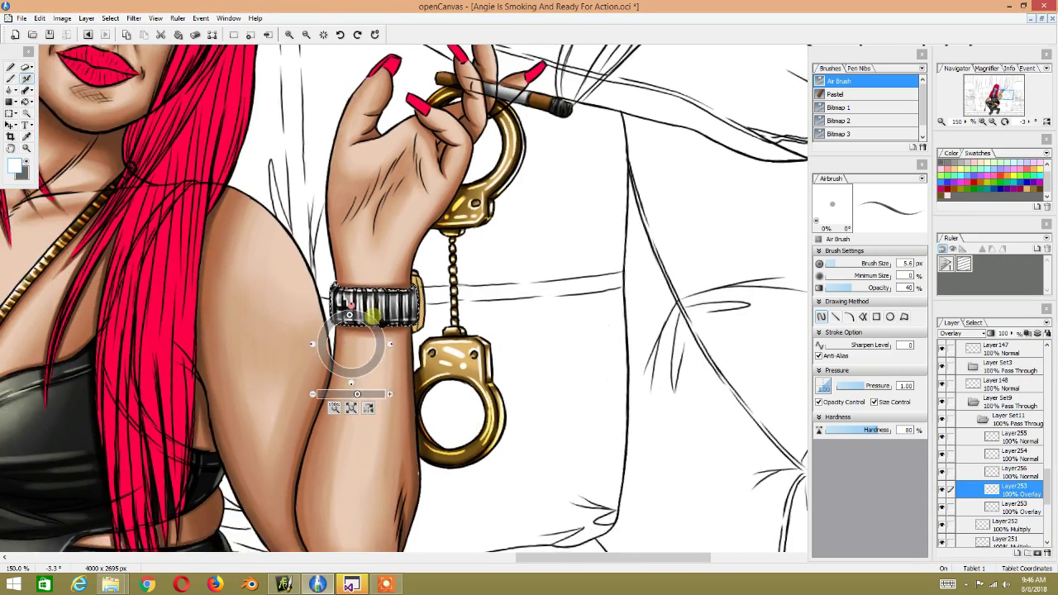
pyautogui.moveTo(353, 325); pyautogui.dragTo(395, 258)
pyautogui.scroll(1, 395, 258)
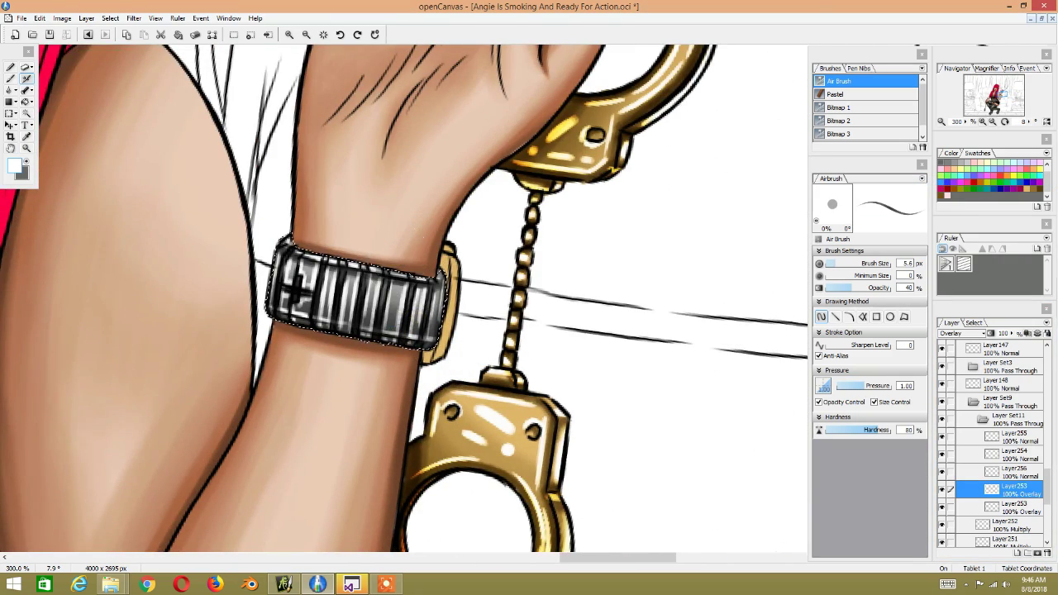
pyautogui.click(110, 19)
pyautogui.click(106, 39)
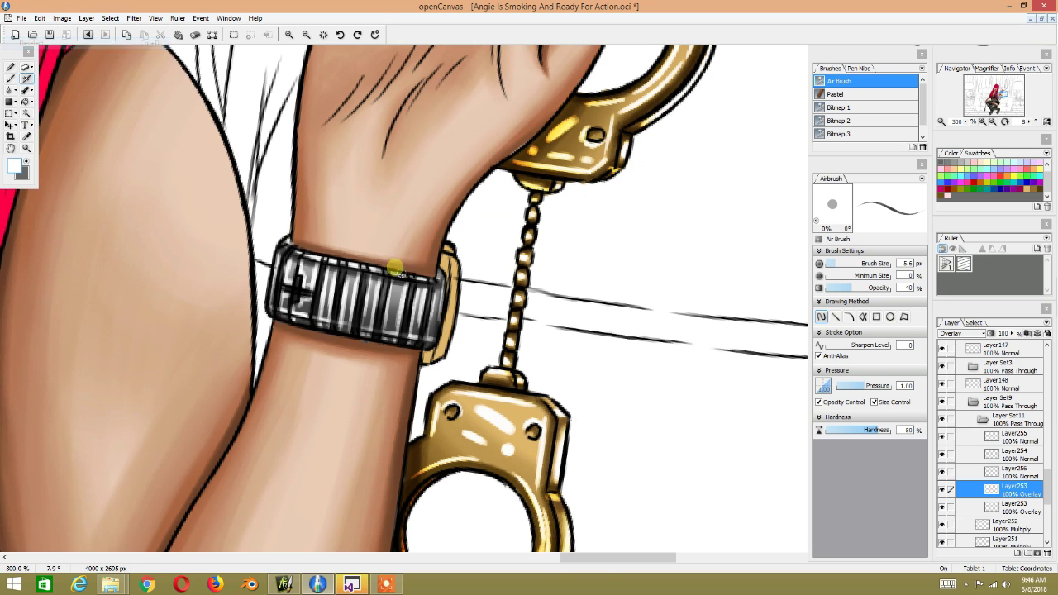
pyautogui.scroll(1, 393, 277)
pyautogui.moveTo(397, 284)
pyautogui.mouseDown()
pyautogui.moveTo(436, 249)
pyautogui.moveTo(331, 277)
pyautogui.mouseUp()
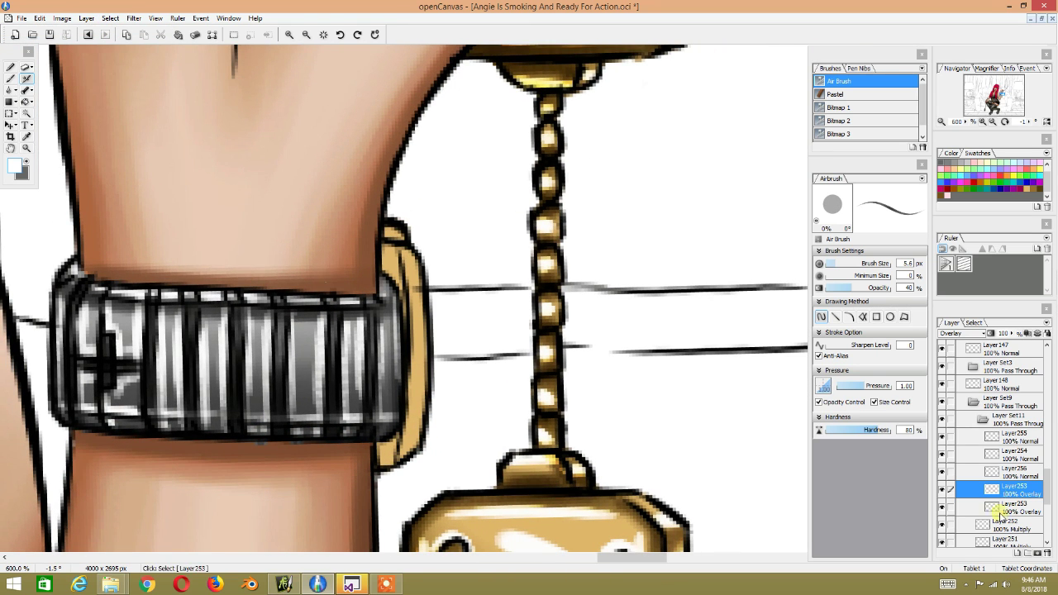
# Step: Collapse Layer Set11 and Layer Set9, toggling the strap layers' visibility to compare
pyautogui.click(984, 422)
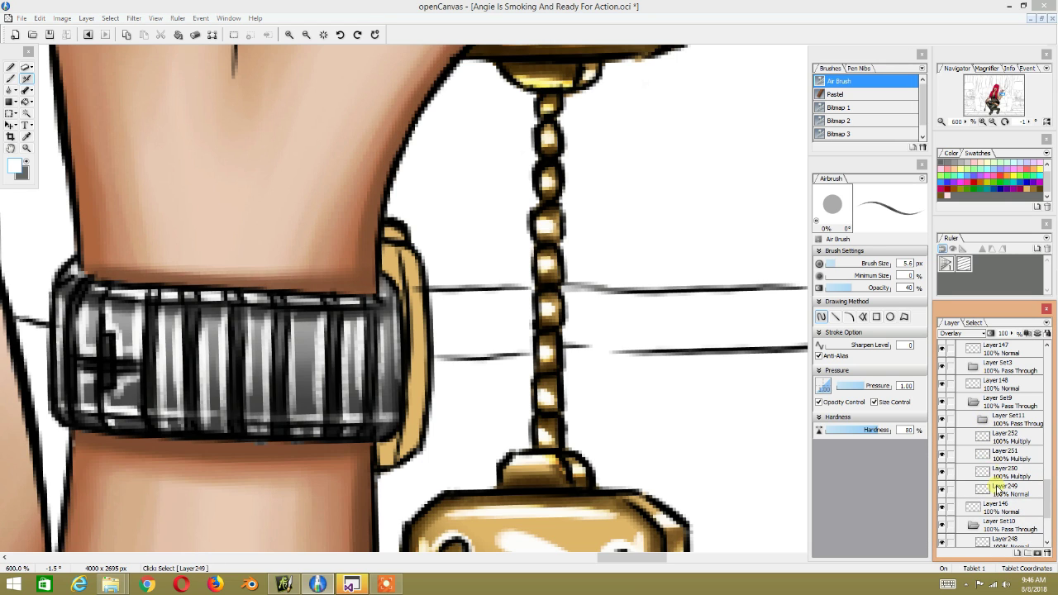
pyautogui.click(996, 510)
pyautogui.click(997, 492)
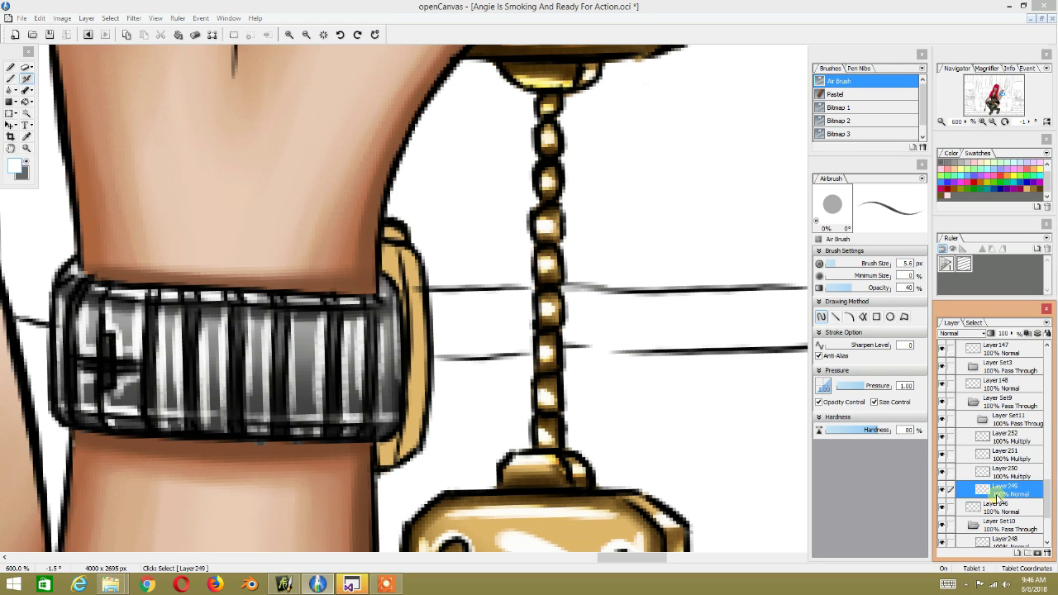
pyautogui.click(982, 420)
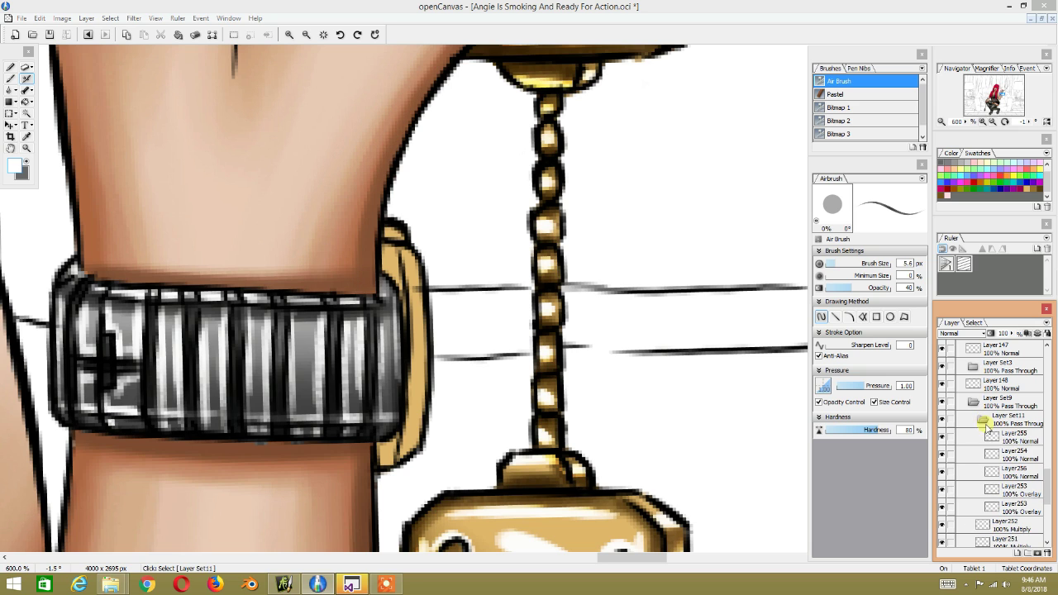
pyautogui.click(982, 421)
pyautogui.click(943, 419)
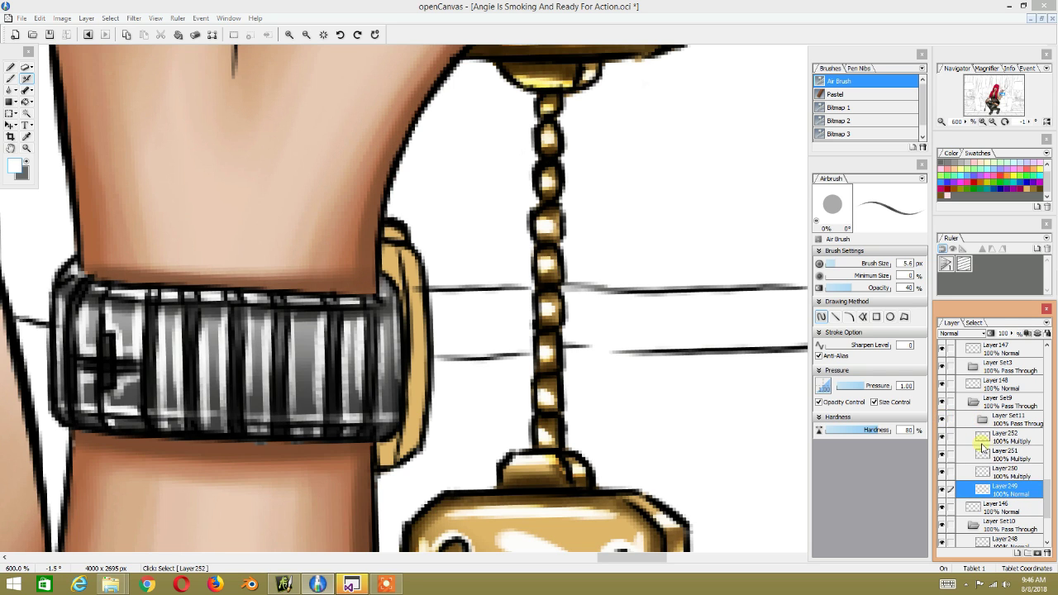
pyautogui.click(974, 404)
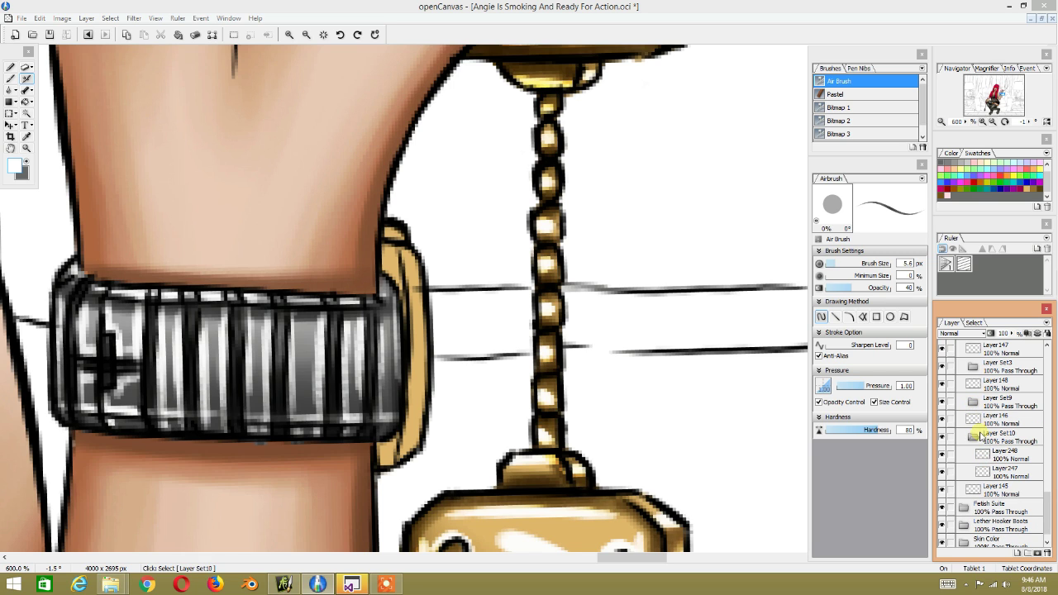
# Step: Select Layer145 and magic-wand select the gold piece beside the strap
pyautogui.click(942, 490)
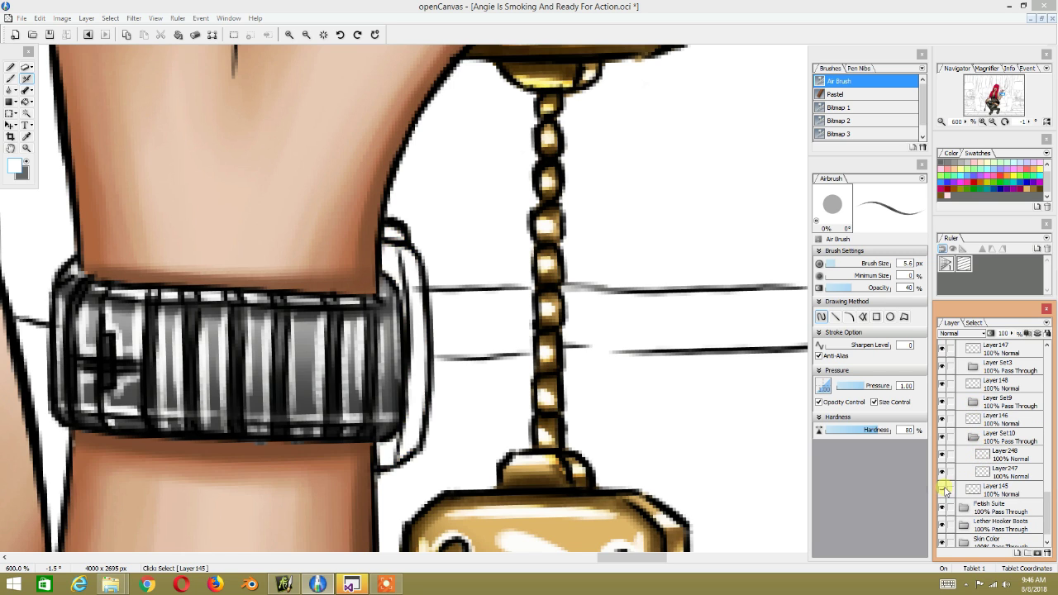
pyautogui.click(986, 493)
pyautogui.press('w')
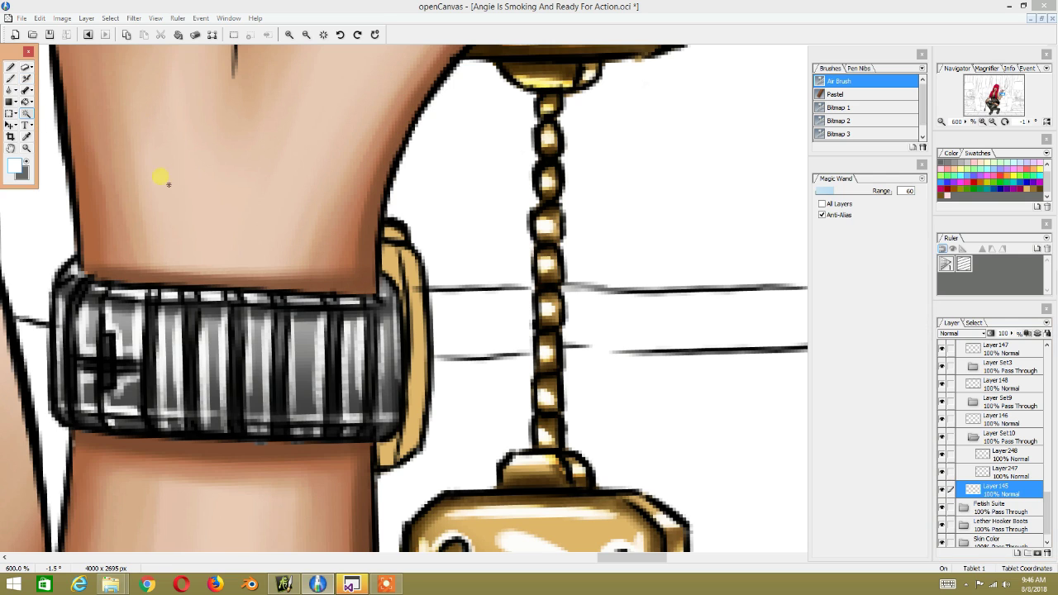
pyautogui.click(419, 314)
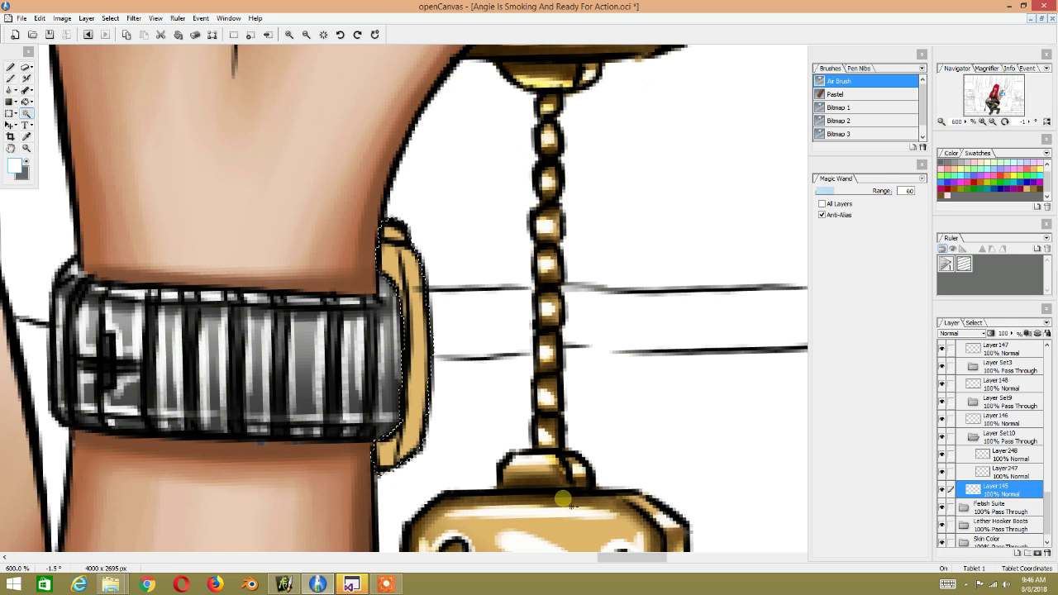
# Step: Pick a dark brown airbrush colour and switch to Layer247
pyautogui.click(25, 78)
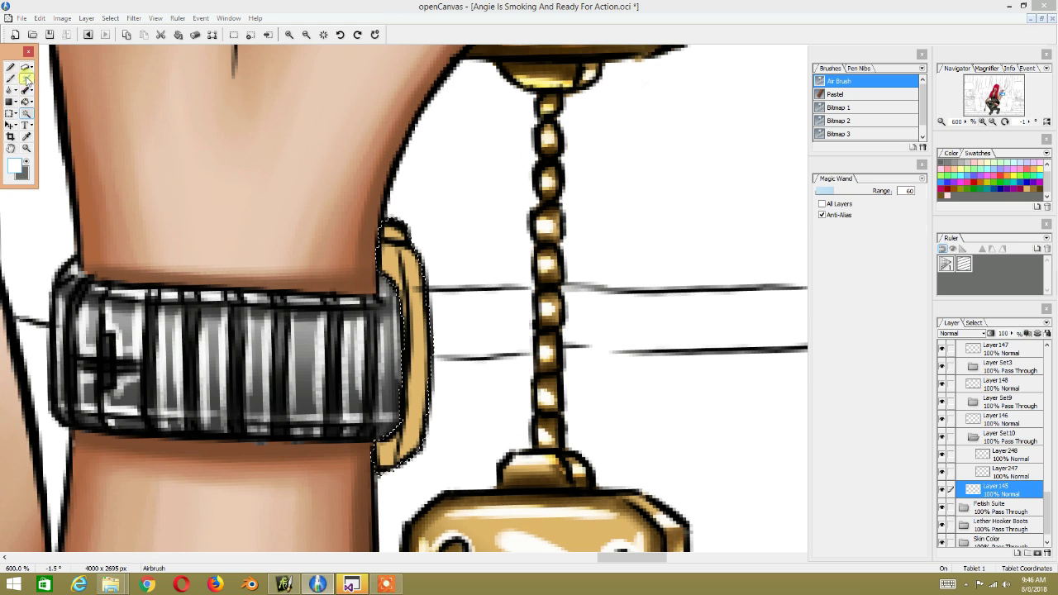
pyautogui.moveTo(449, 217); pyautogui.dragTo(611, 248)
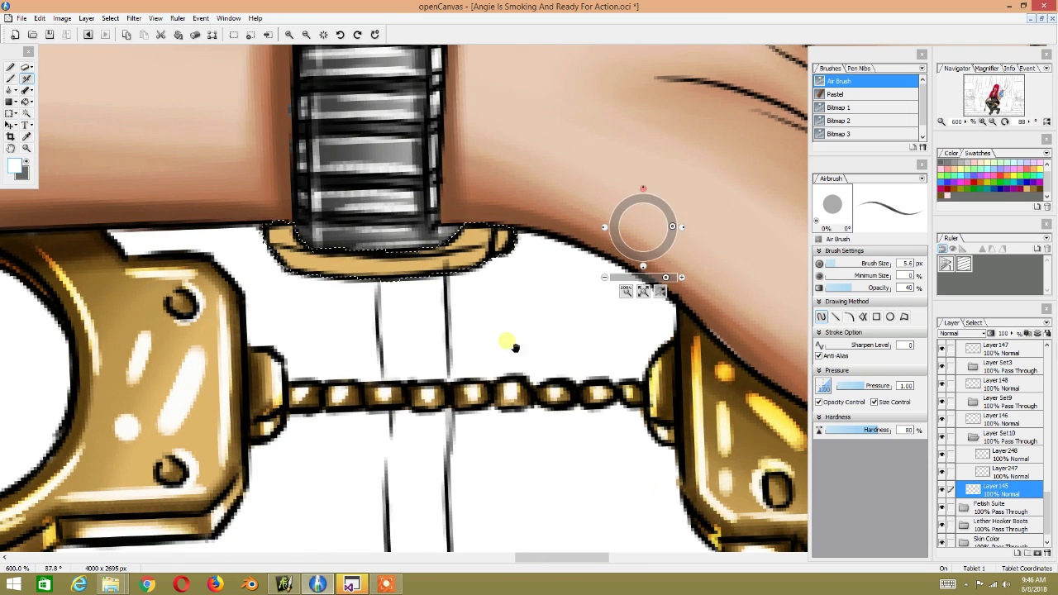
pyautogui.doubleClick(1039, 189)
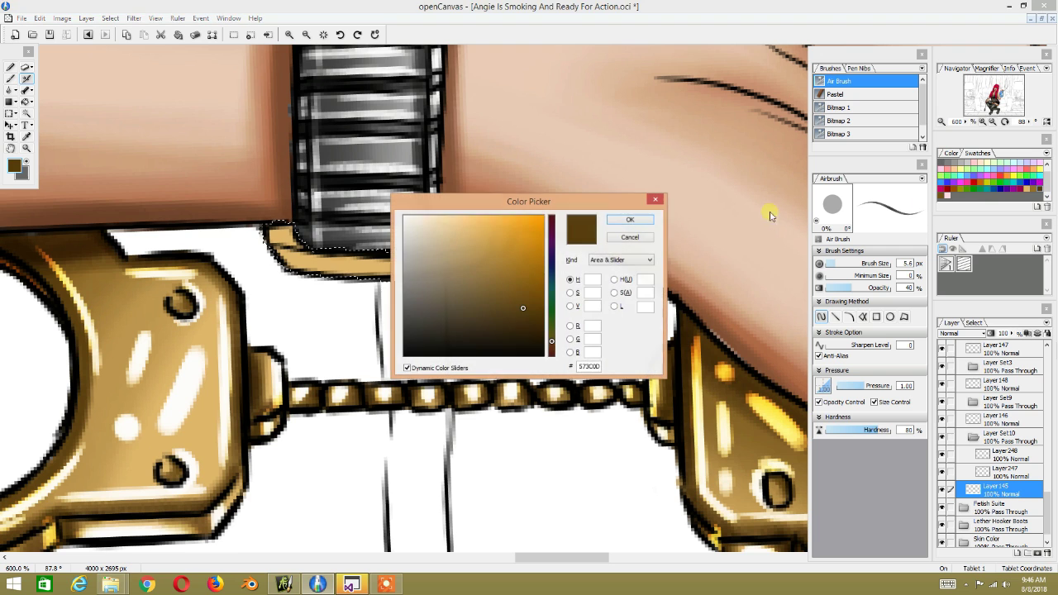
pyautogui.click(630, 222)
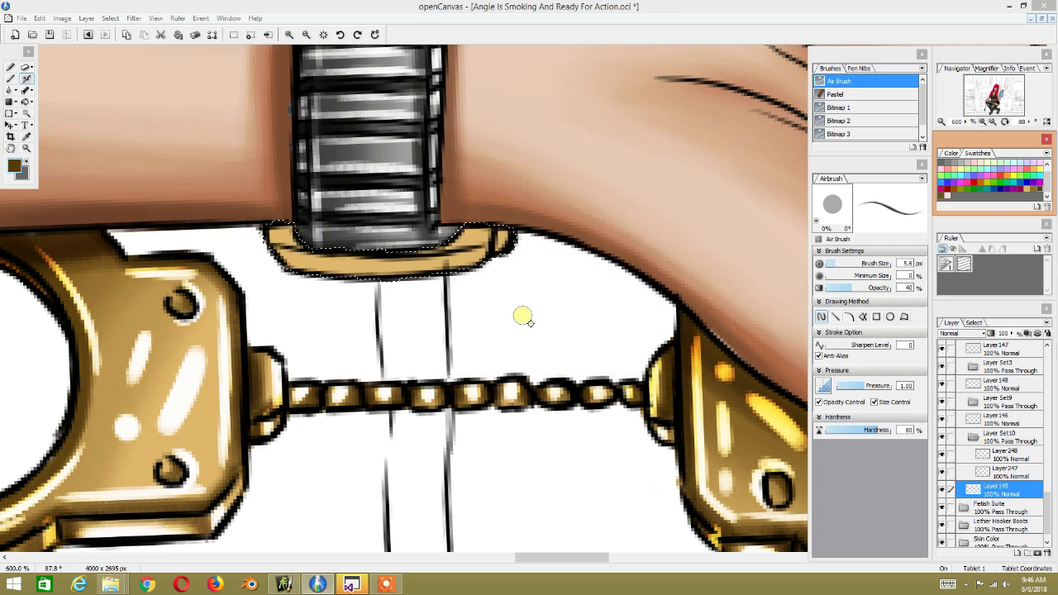
pyautogui.click(1001, 471)
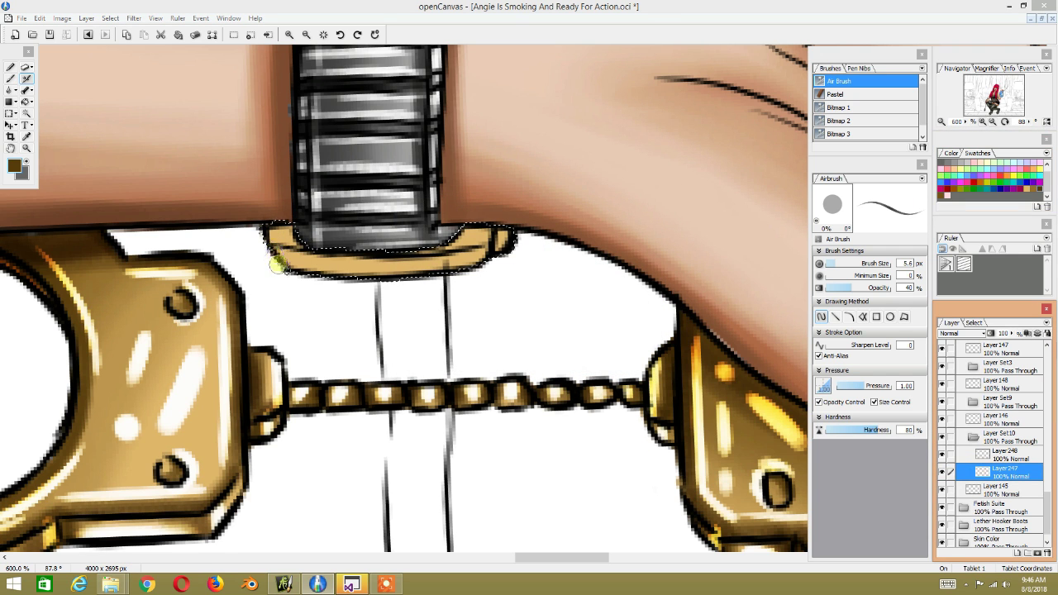
# Step: Set the airbrush to about 17 px, 100% minimum size, 15% opacity, and shade the gold rim
pyautogui.press(']')
pyautogui.press(']')
pyautogui.press(']')
pyautogui.press(']')
pyautogui.press(']')
pyautogui.moveTo(846, 275); pyautogui.dragTo(948, 278)
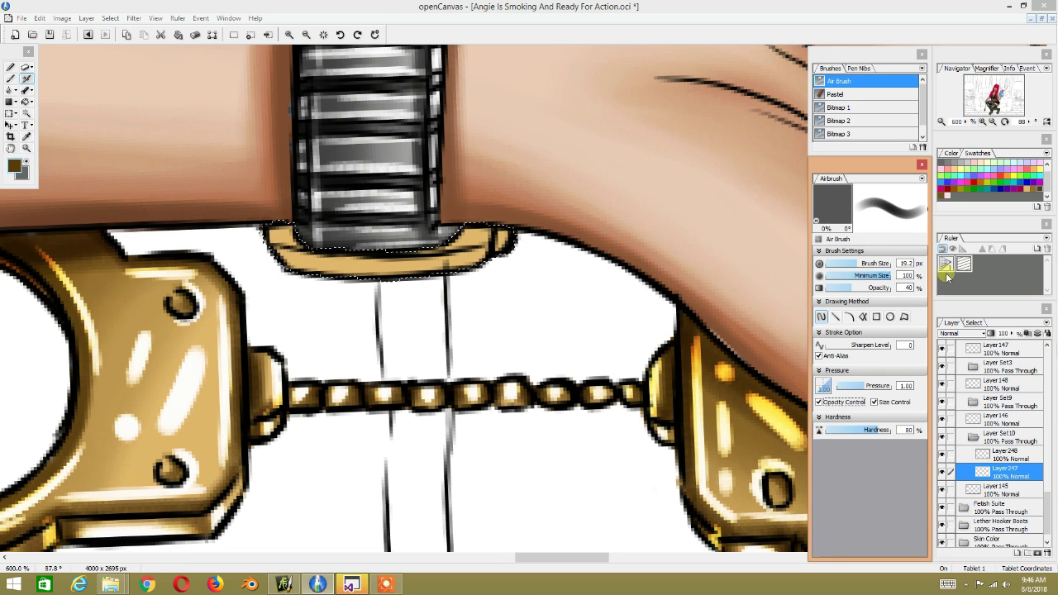
pyautogui.write('15')
pyautogui.press('Return')
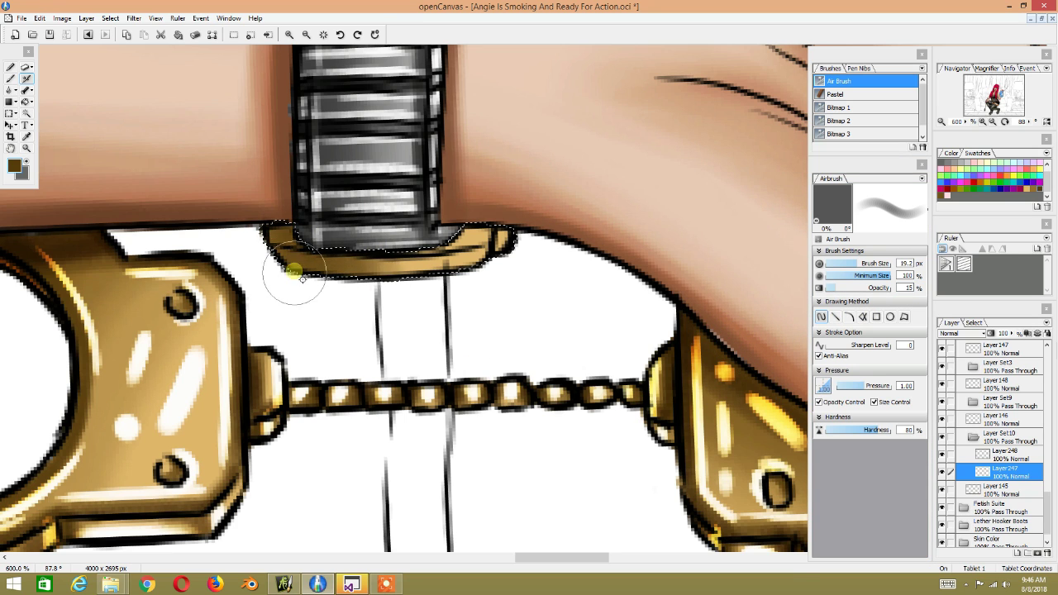
pyautogui.moveTo(484, 267)
pyautogui.mouseDown()
pyautogui.moveTo(501, 260)
pyautogui.moveTo(480, 242)
pyautogui.mouseUp()
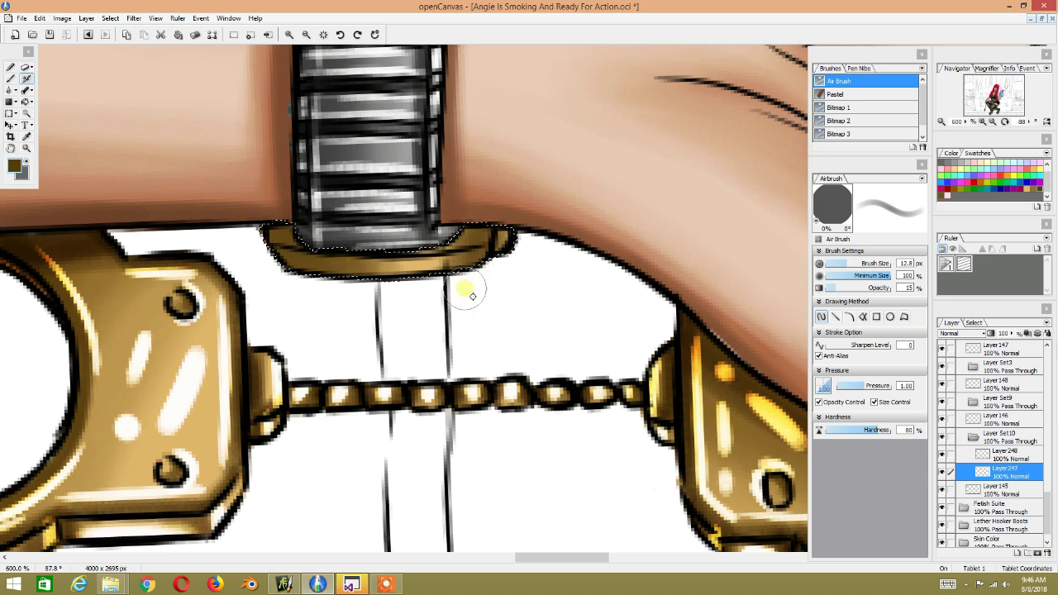
pyautogui.moveTo(456, 295); pyautogui.dragTo(475, 258)
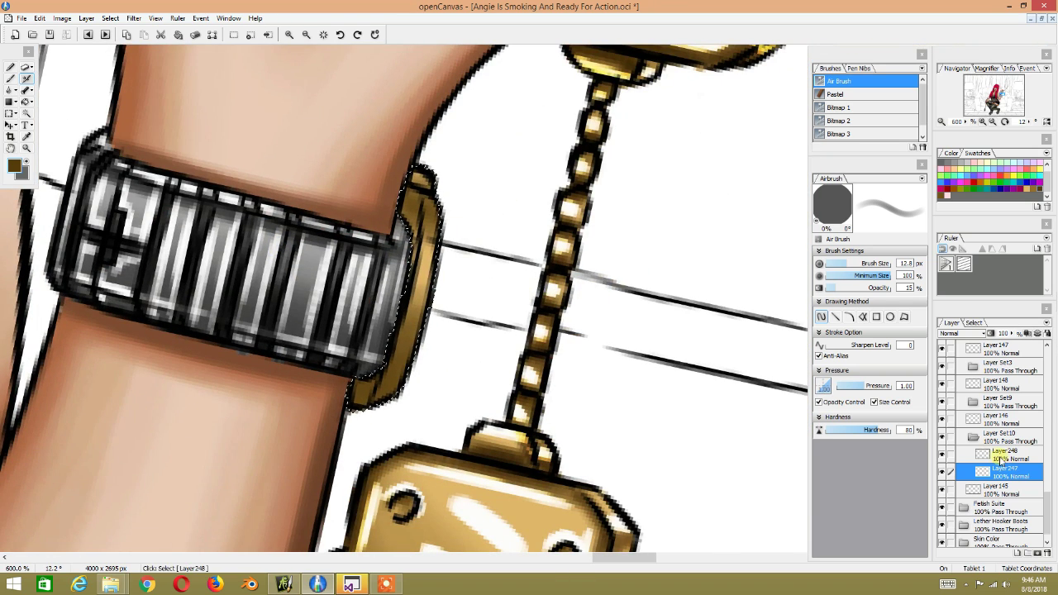
pyautogui.click(1000, 456)
# Step: Set Layer248 to Multiply and airbrush fine dark shading down the gold watch side at 0% minimum size
pyautogui.click(963, 333)
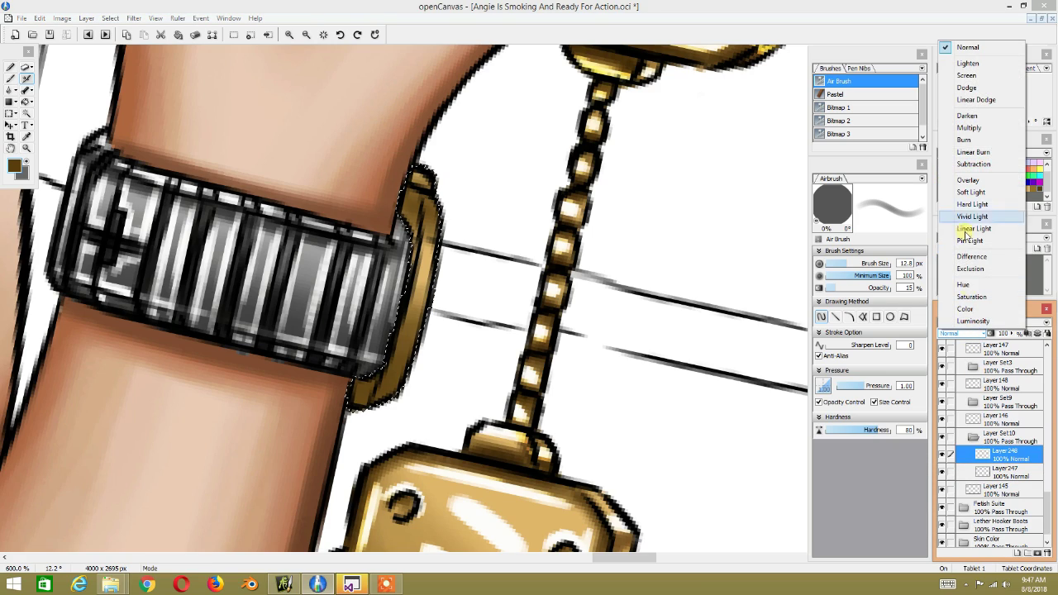
pyautogui.click(967, 130)
pyautogui.moveTo(529, 218)
pyautogui.mouseDown()
pyautogui.moveTo(397, 90)
pyautogui.moveTo(747, 319)
pyautogui.moveTo(401, 208)
pyautogui.moveTo(385, 250)
pyautogui.mouseUp()
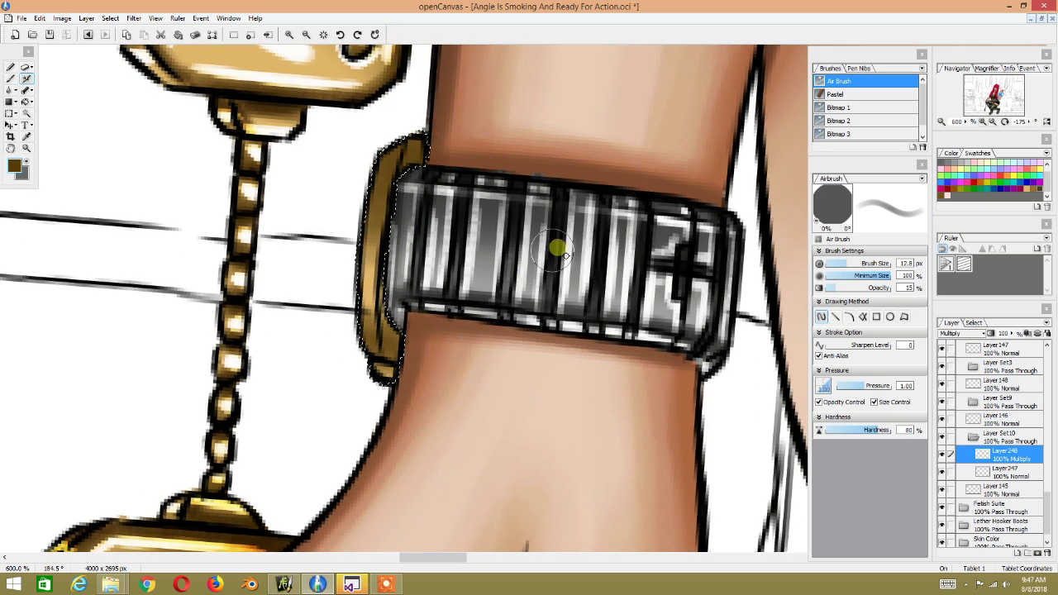
pyautogui.press('[')
pyautogui.press('[')
pyautogui.press('[')
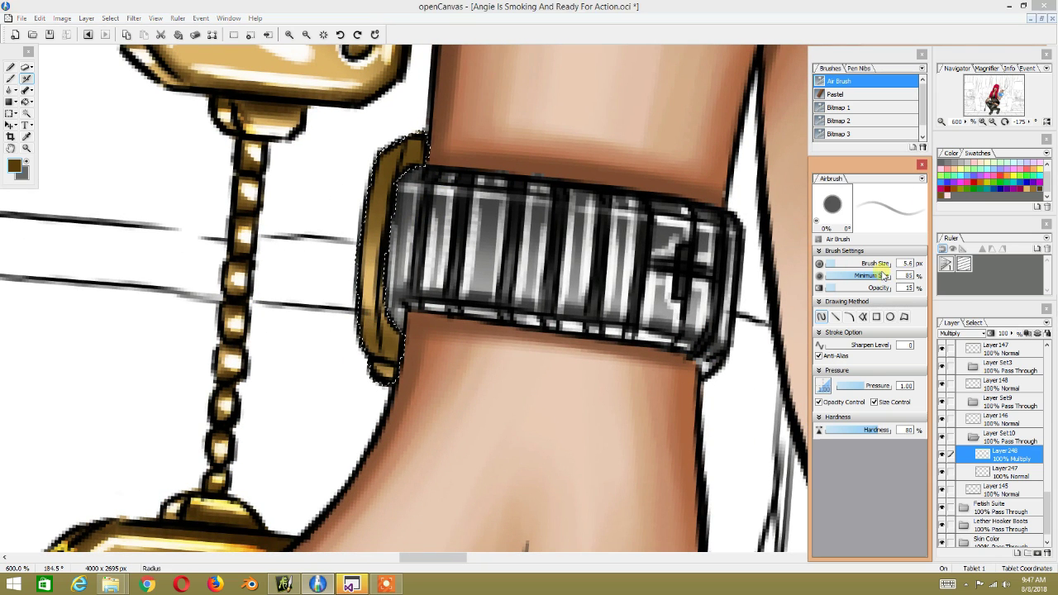
pyautogui.moveTo(890, 275); pyautogui.dragTo(826, 275)
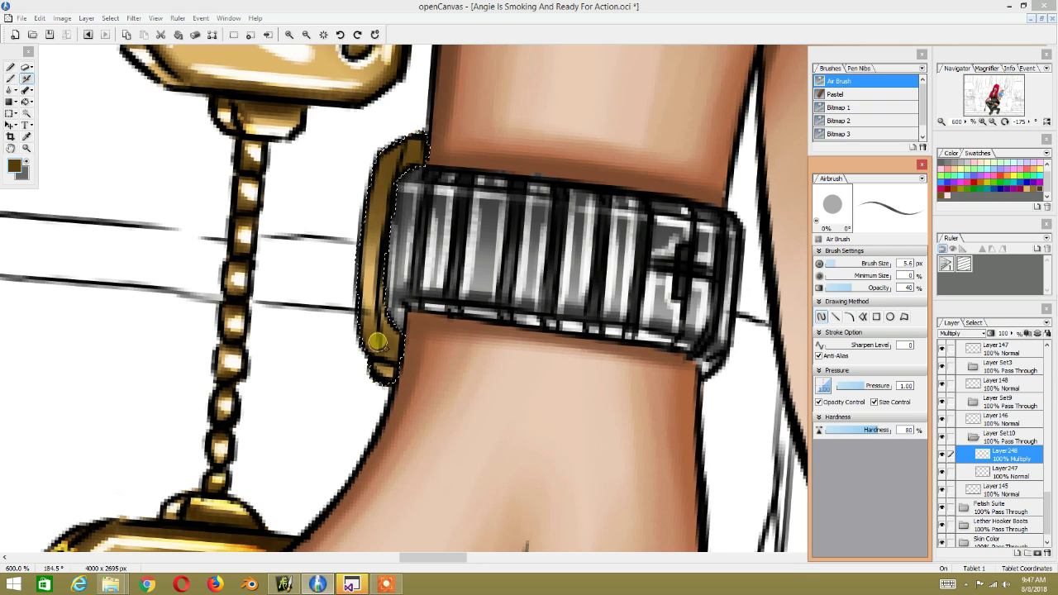
pyautogui.moveTo(376, 342); pyautogui.dragTo(376, 348)
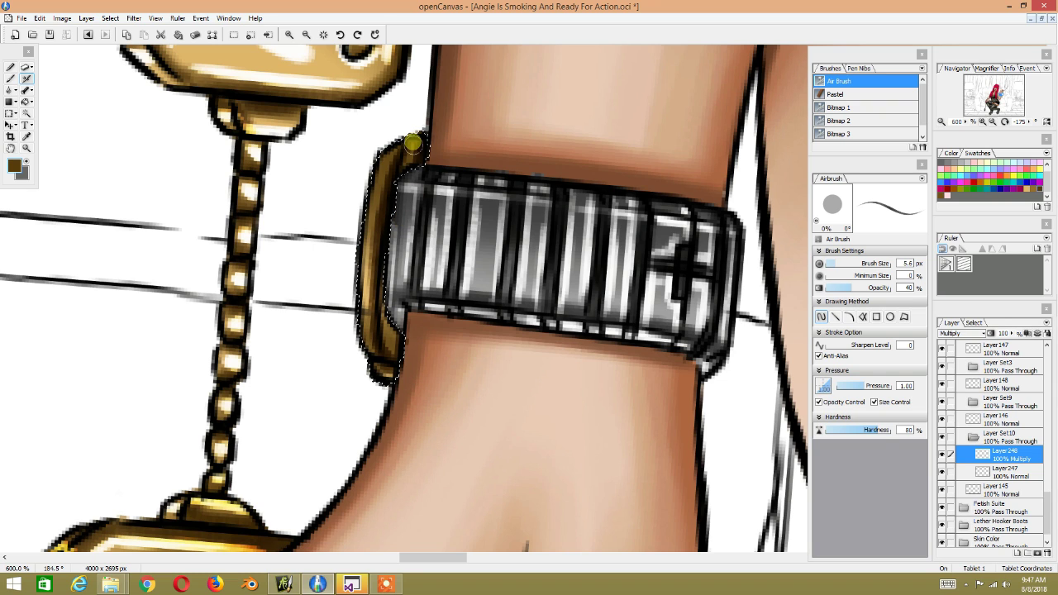
pyautogui.moveTo(418, 171); pyautogui.dragTo(423, 188)
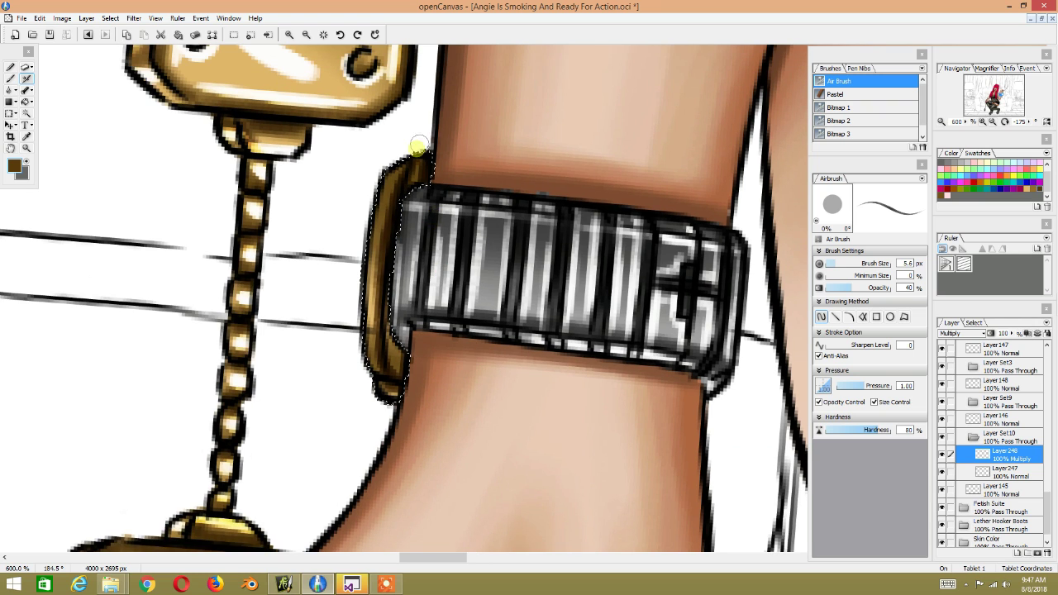
pyautogui.click(997, 456)
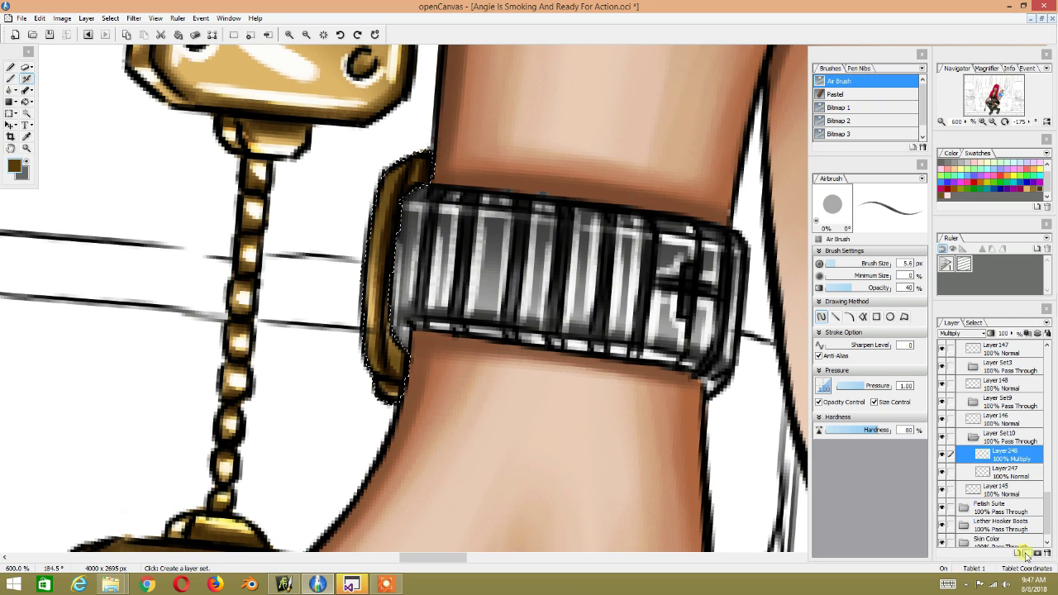
# Step: Create Layer Set12 with new layers inside it and select Layer257
pyautogui.click(1025, 556)
pyautogui.click(1022, 558)
pyautogui.click(1022, 559)
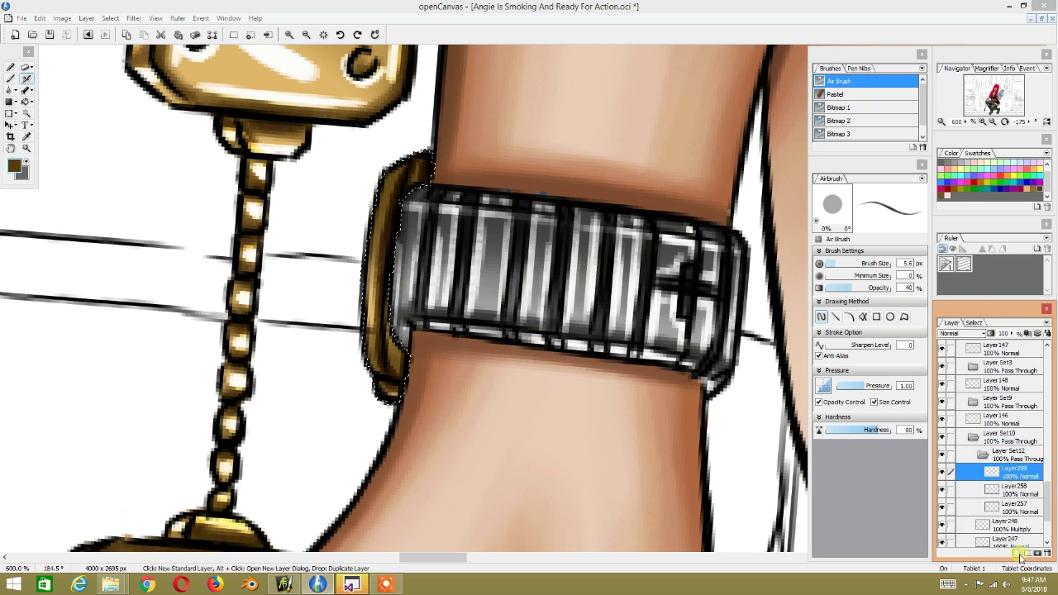
pyautogui.click(1014, 507)
# Step: Choose a light pink painting colour for the glint
pyautogui.click(687, 448)
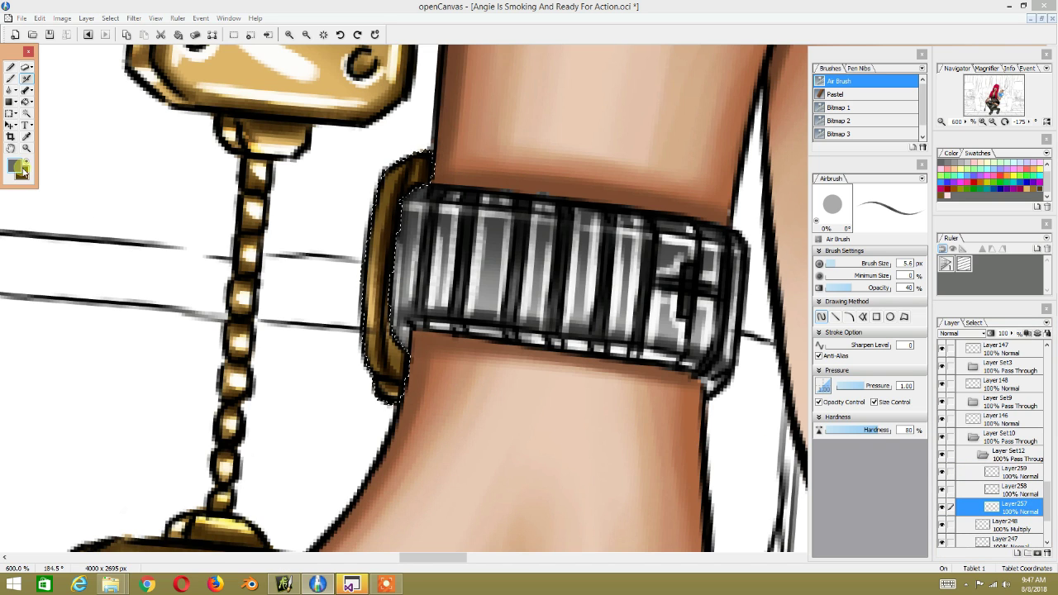
pyautogui.doubleClick(947, 191)
pyautogui.click(626, 219)
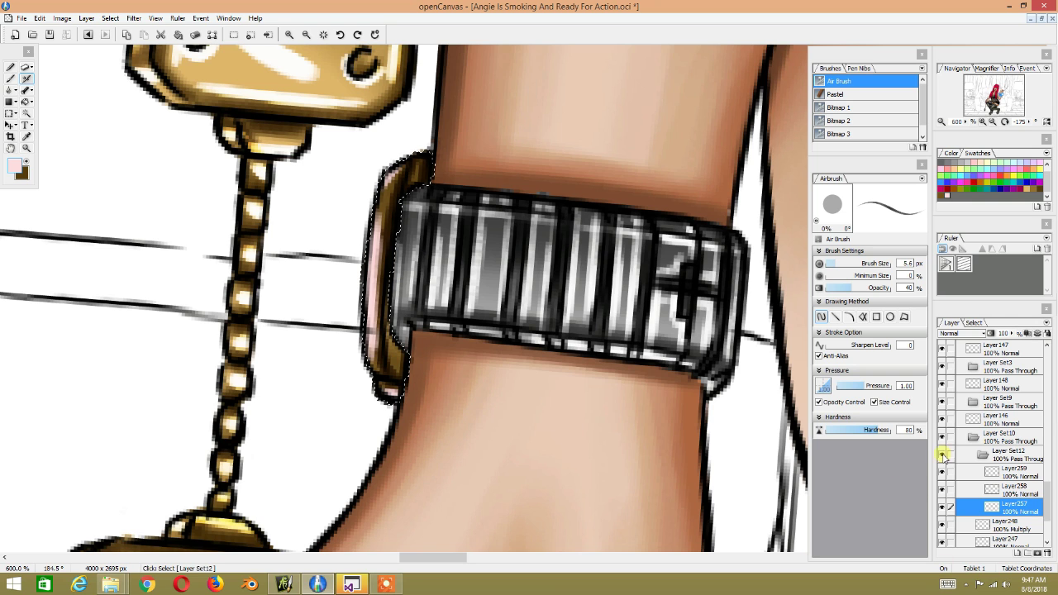
# Step: Switch Layer257 to Overlay blending and duplicate it twice
pyautogui.click(963, 334)
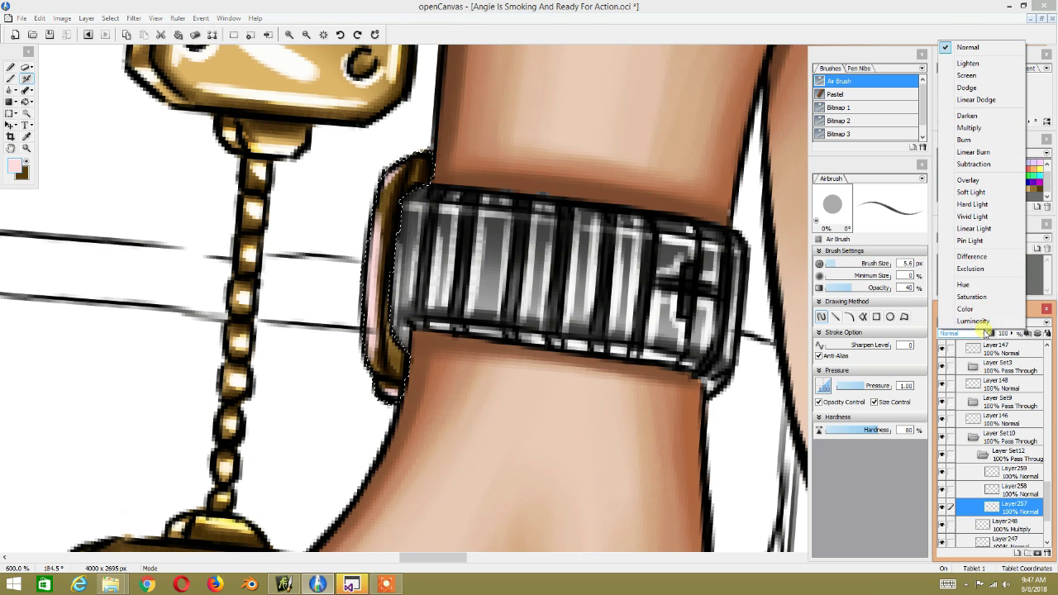
pyautogui.click(969, 180)
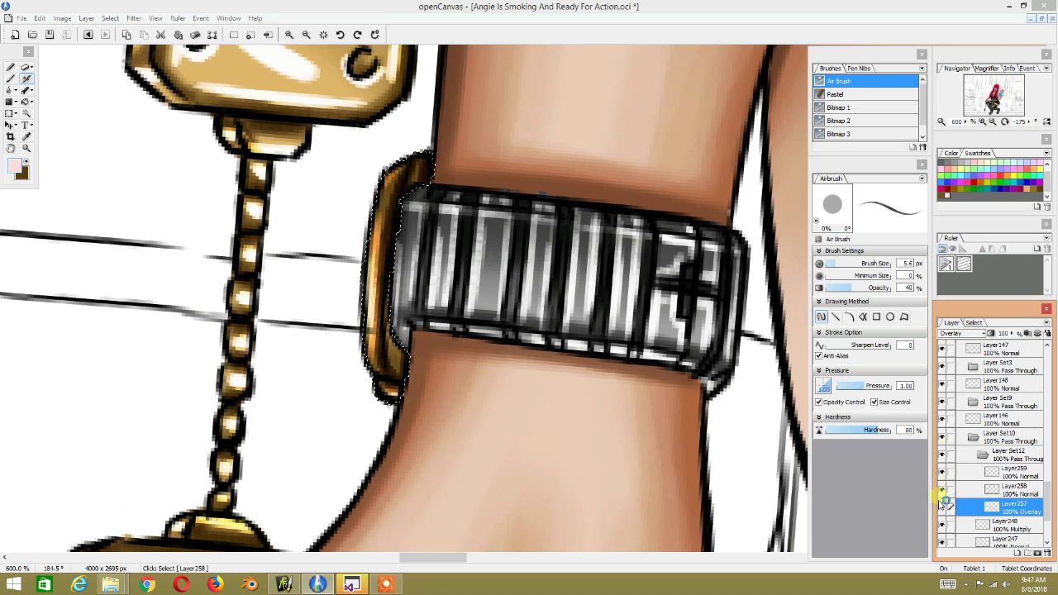
pyautogui.rightClick(975, 508)
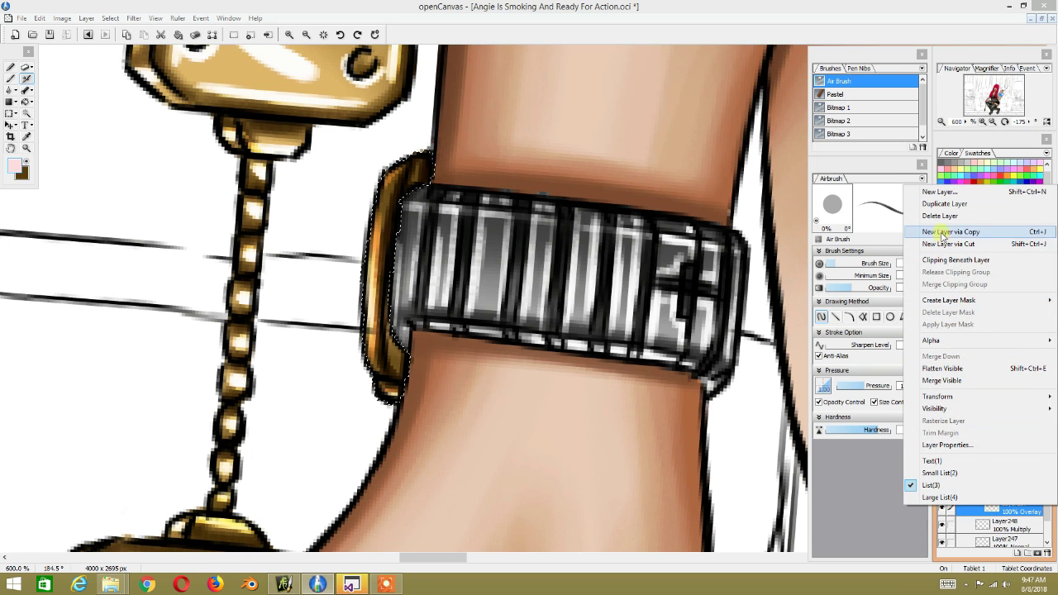
pyautogui.click(943, 204)
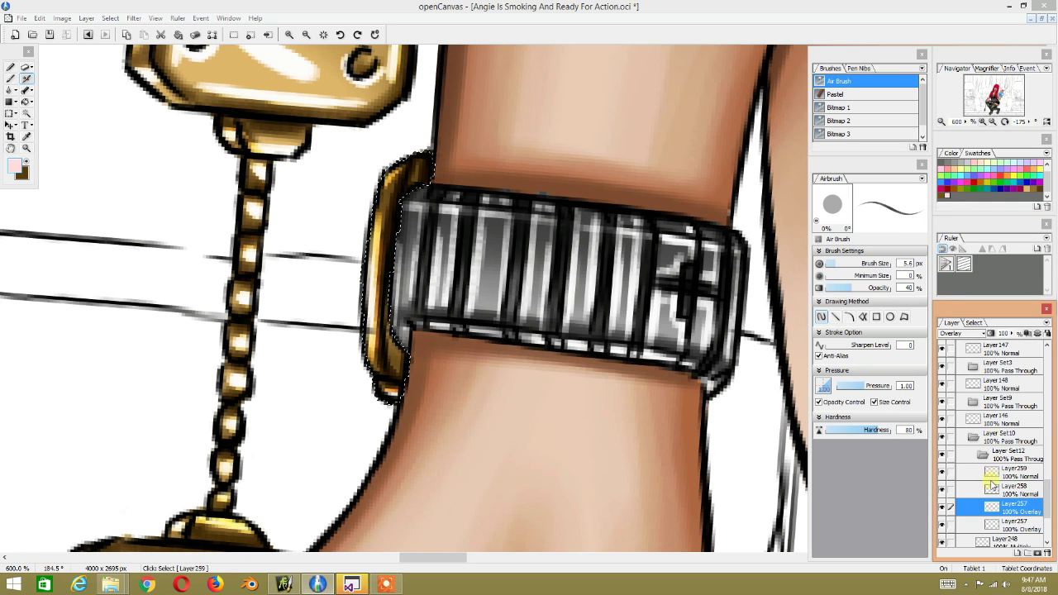
pyautogui.rightClick(992, 508)
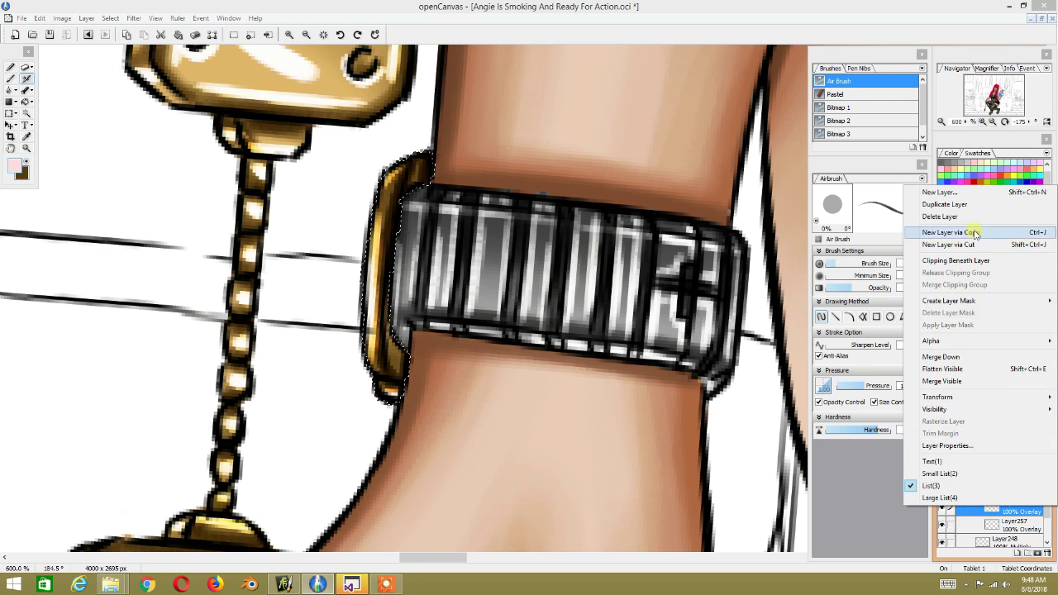
pyautogui.click(952, 207)
pyautogui.scroll(-2, 436, 295)
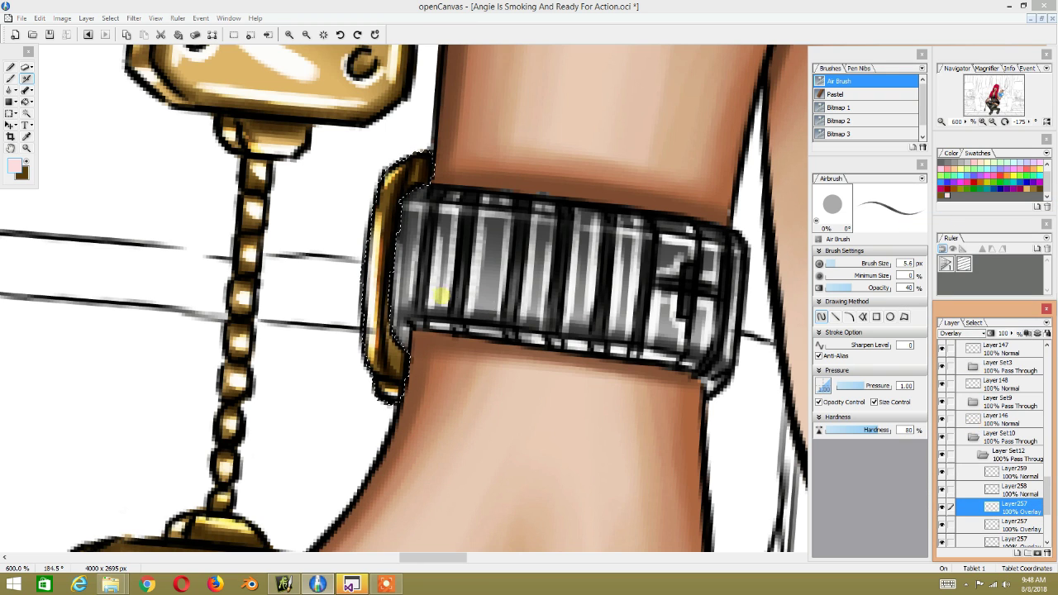
pyautogui.scroll(3, 436, 295)
pyautogui.scroll(-3, 436, 295)
pyautogui.scroll(-4, 436, 295)
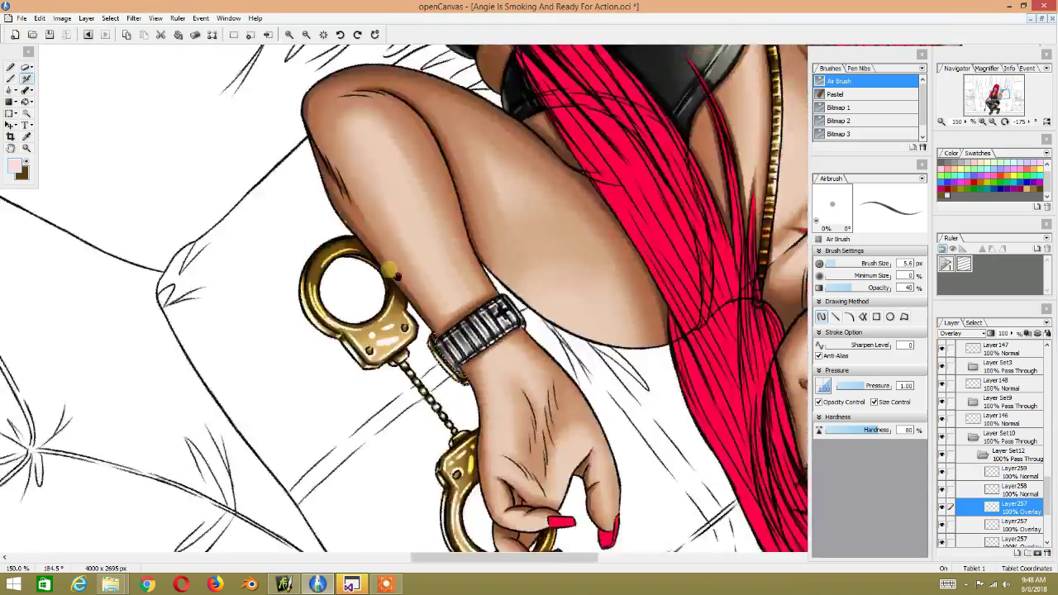
pyautogui.moveTo(496, 149); pyautogui.dragTo(649, 534)
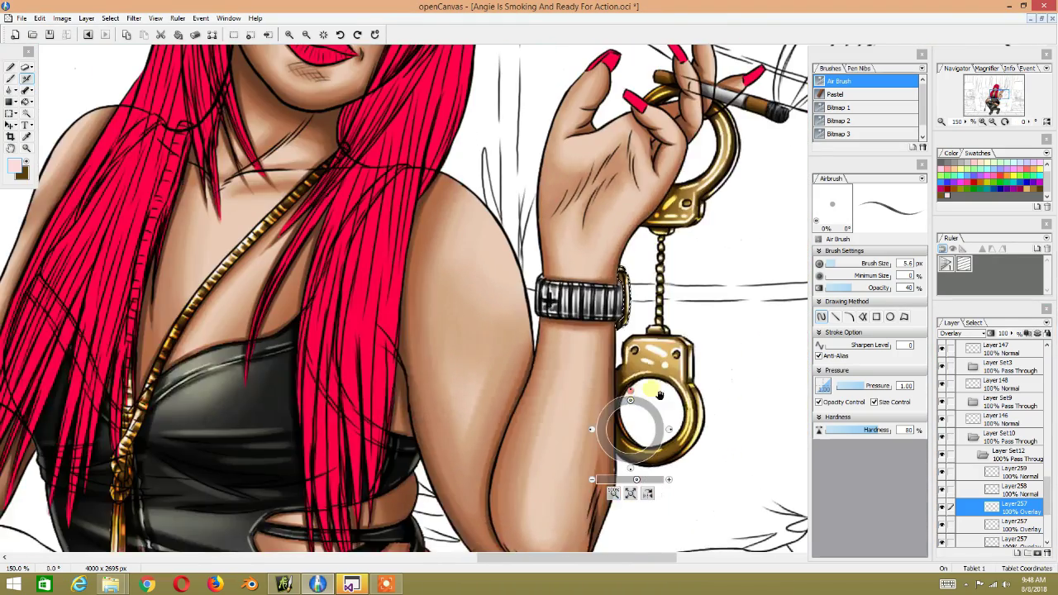
pyautogui.moveTo(770, 374); pyautogui.dragTo(523, 430)
pyautogui.scroll(-1, 522, 430)
pyautogui.scroll(-1, 523, 430)
pyautogui.scroll(-1, 522, 430)
pyautogui.scroll(-1, 579, 274)
pyautogui.moveTo(398, 306); pyautogui.dragTo(374, 275)
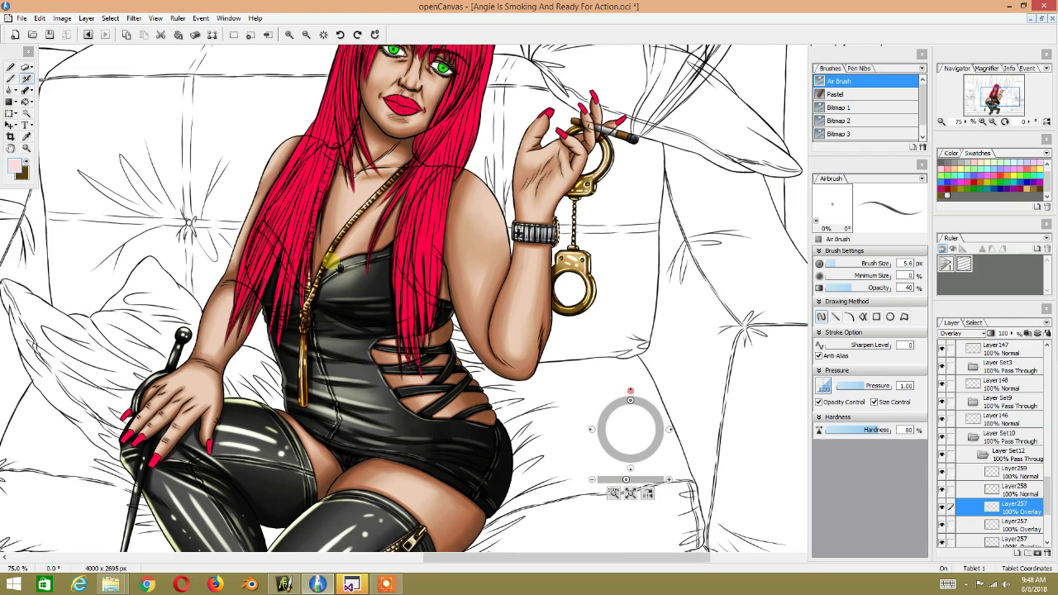
pyautogui.click(110, 18)
pyautogui.click(122, 43)
pyautogui.scroll(2, 479, 182)
pyautogui.scroll(2, 496, 248)
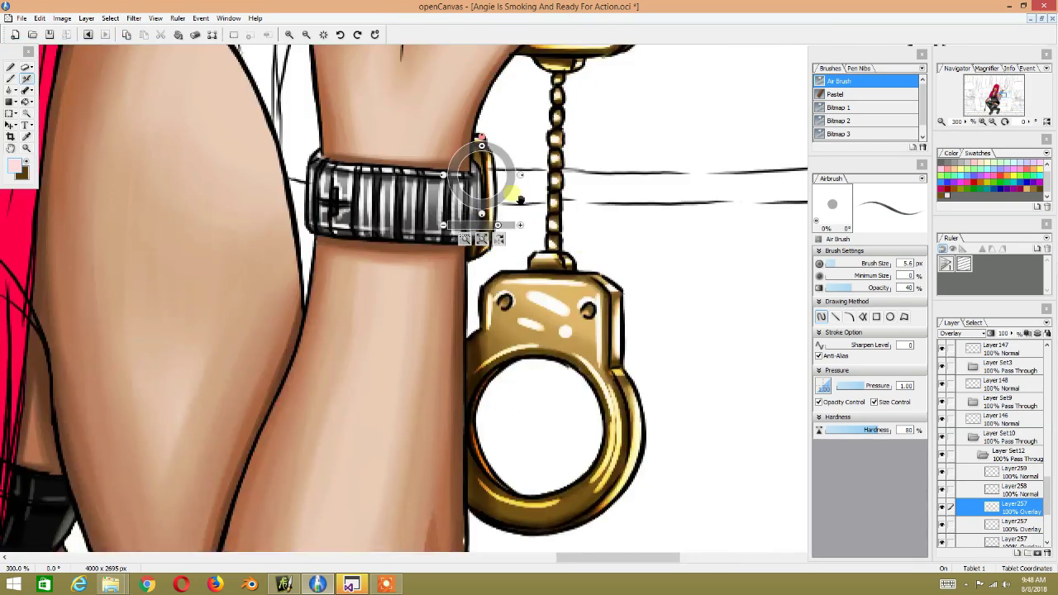
pyautogui.scroll(4, 505, 289)
pyautogui.scroll(-3, 506, 291)
pyautogui.scroll(-2, 483, 182)
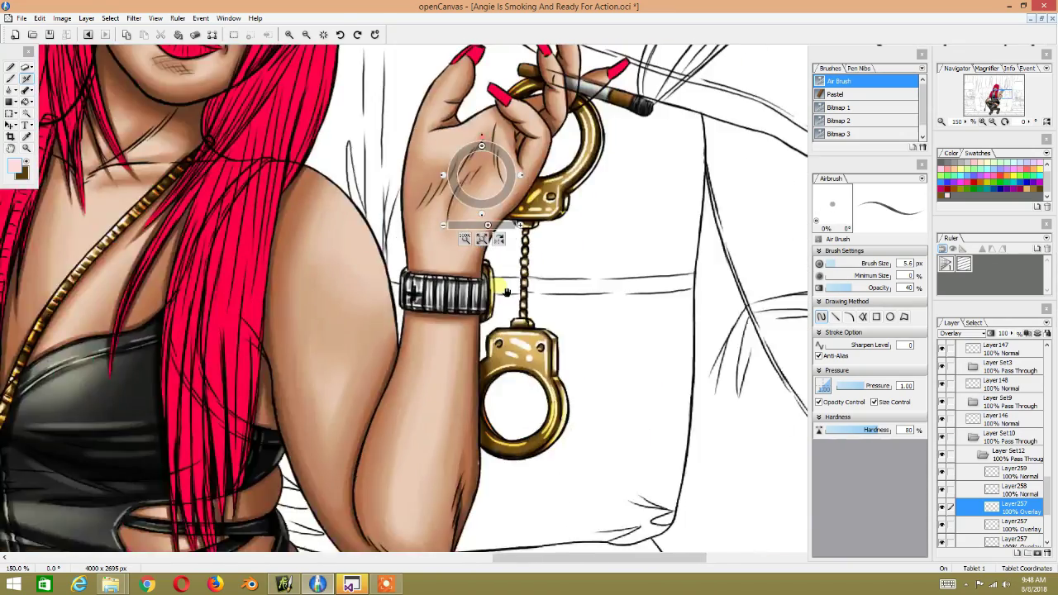
pyautogui.scroll(-2, 475, 178)
pyautogui.scroll(-1, 479, 213)
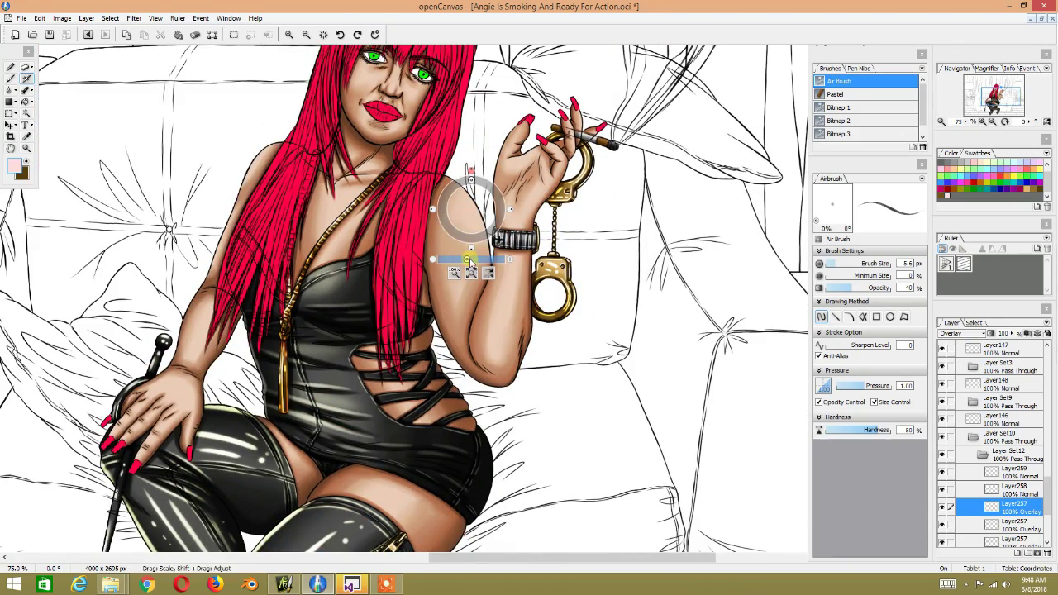
pyautogui.moveTo(468, 260); pyautogui.dragTo(472, 261)
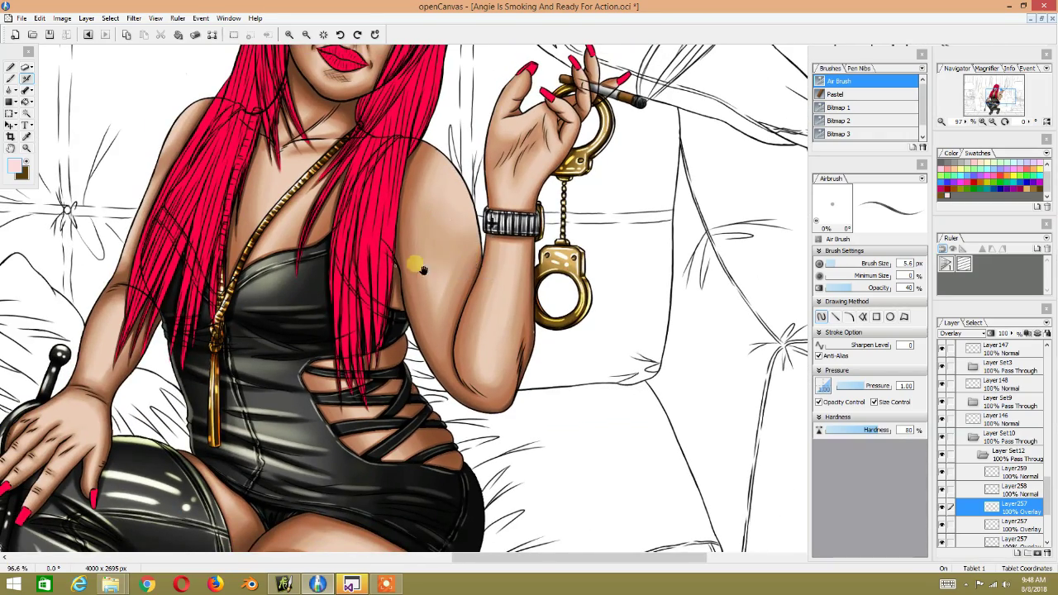
pyautogui.scroll(-1, 355, 263)
pyautogui.scroll(-1, 362, 267)
pyautogui.scroll(1, 362, 267)
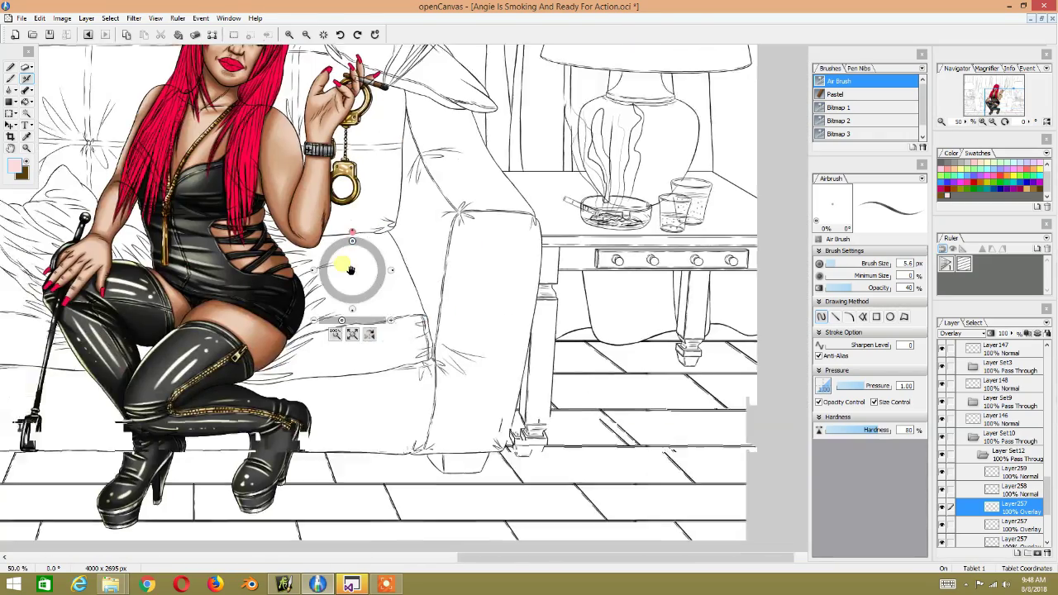
pyautogui.scroll(2, 468, 303)
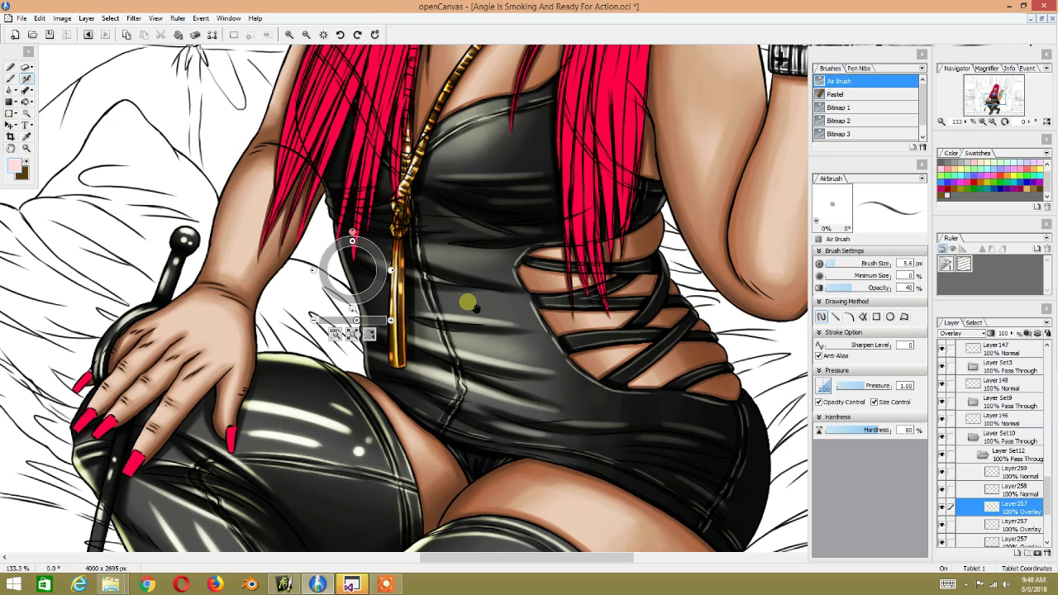
pyautogui.scroll(1, 537, 246)
pyautogui.scroll(2, 536, 248)
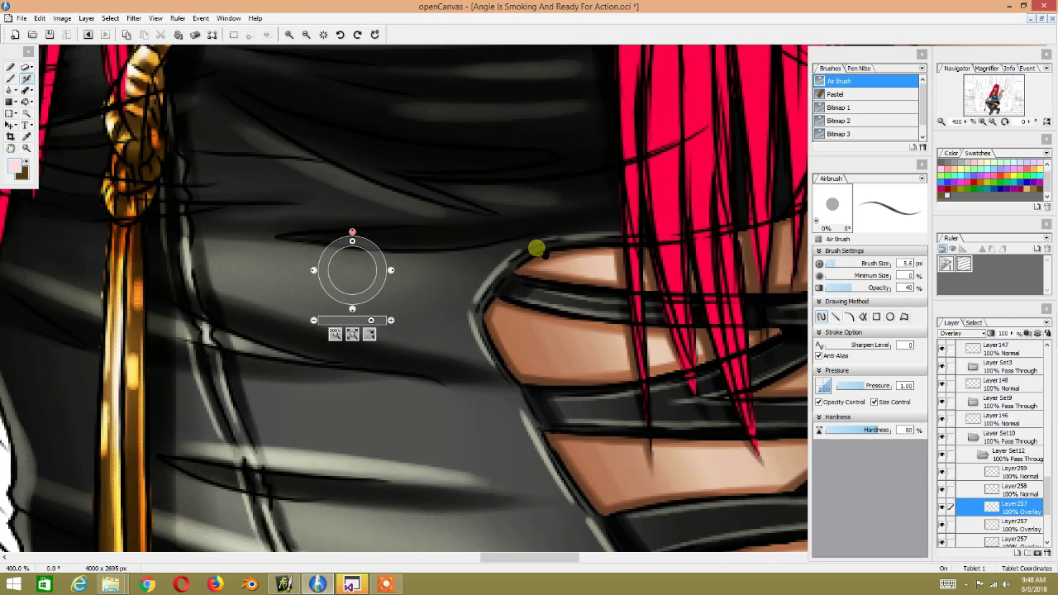
pyautogui.scroll(-3, 590, 257)
pyautogui.scroll(1, 433, 234)
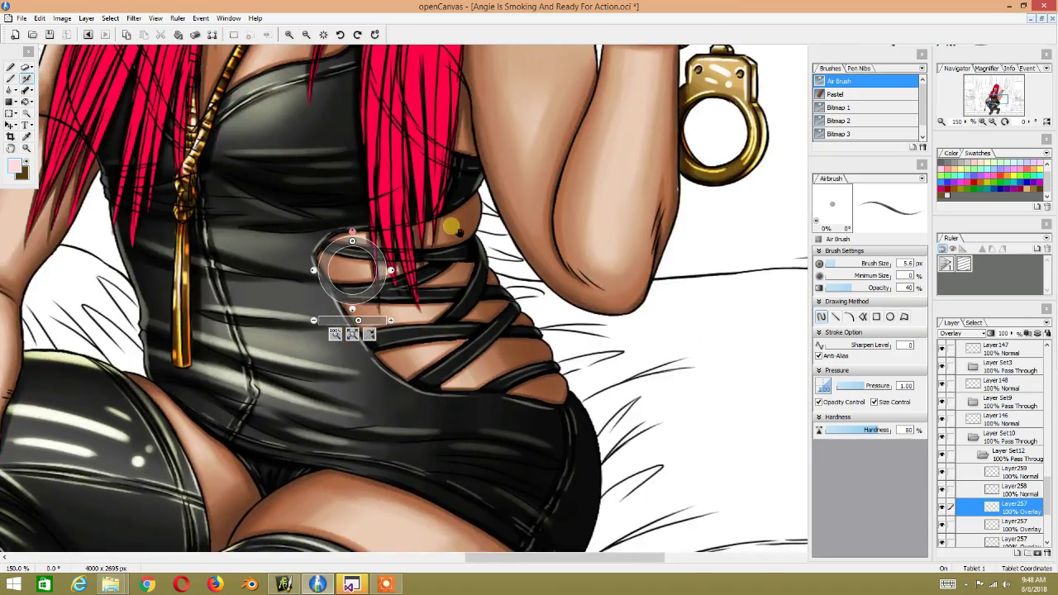
pyautogui.scroll(1, 457, 225)
pyautogui.scroll(-2, 449, 157)
pyautogui.scroll(-2, 449, 156)
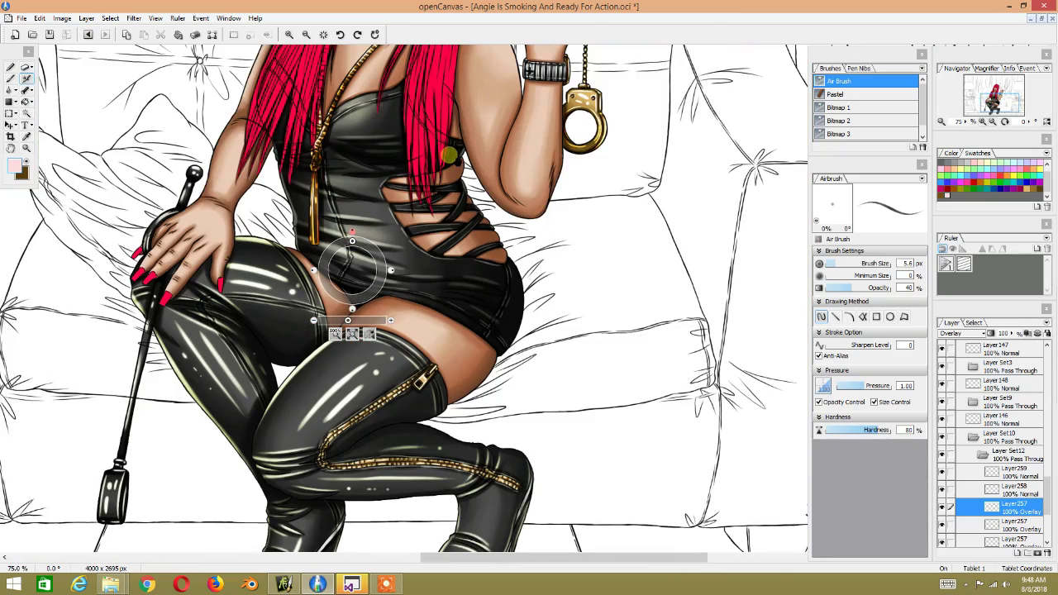
pyautogui.scroll(2, 450, 155)
pyautogui.moveTo(430, 372); pyautogui.dragTo(475, 136)
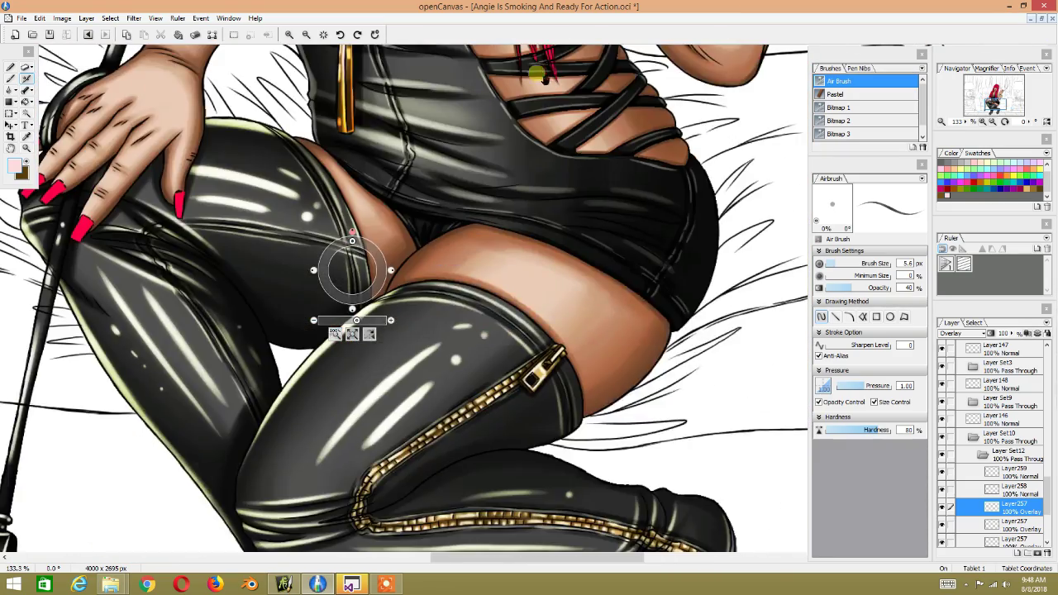
pyautogui.scroll(-2, 476, 137)
pyautogui.moveTo(419, 248); pyautogui.dragTo(430, 58)
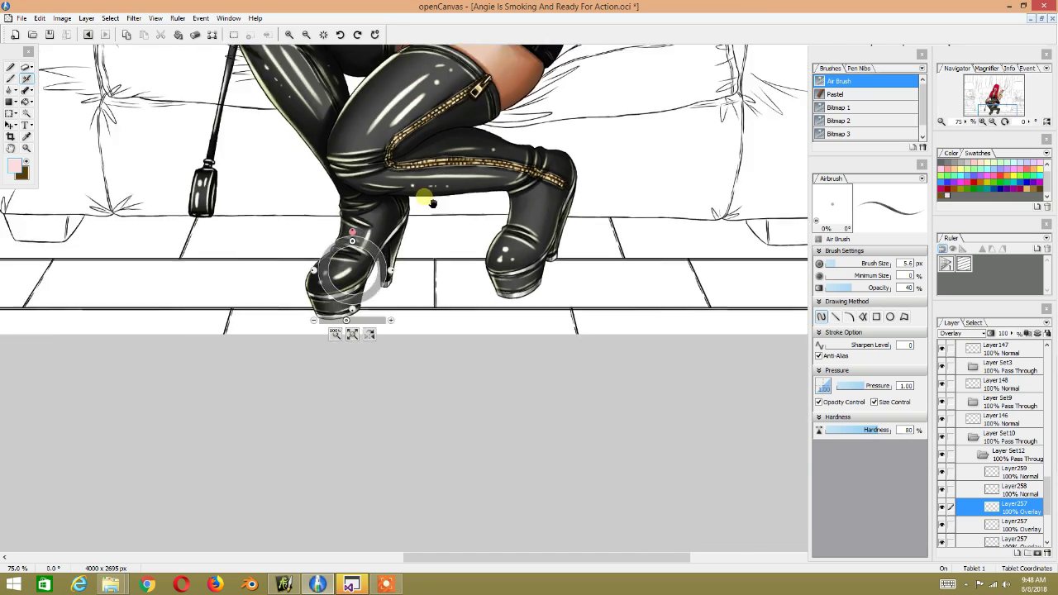
pyautogui.scroll(1, 236, 281)
pyautogui.scroll(1, 420, 152)
pyautogui.scroll(1, 421, 152)
pyautogui.moveTo(508, 160); pyautogui.dragTo(373, 151)
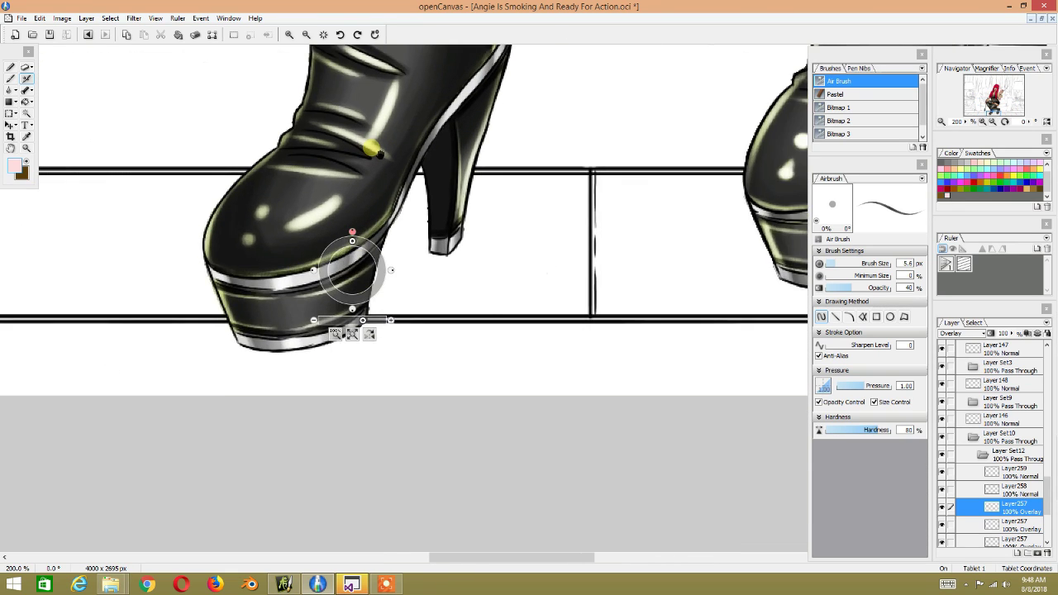
pyautogui.scroll(1, 373, 149)
pyautogui.scroll(-2, 529, 182)
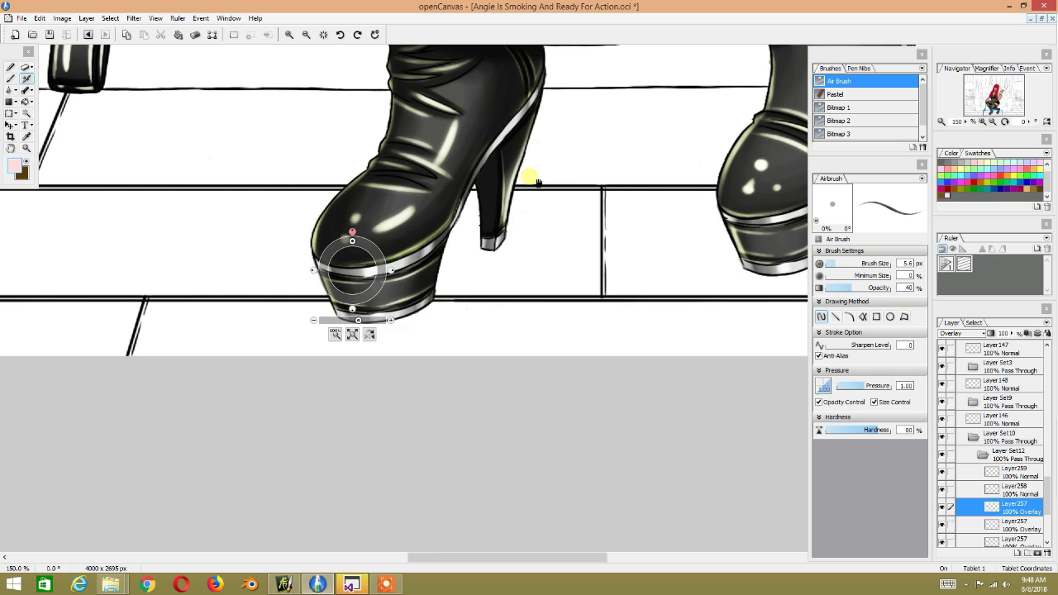
pyautogui.scroll(2, 501, 195)
pyautogui.scroll(-1, 423, 187)
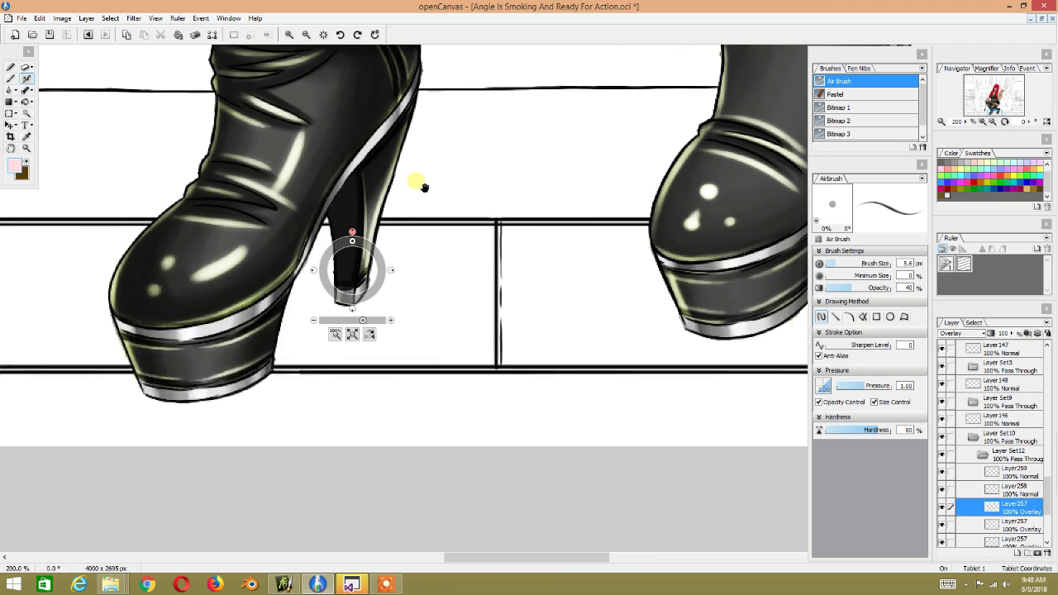
pyautogui.moveTo(503, 166); pyautogui.dragTo(444, 205)
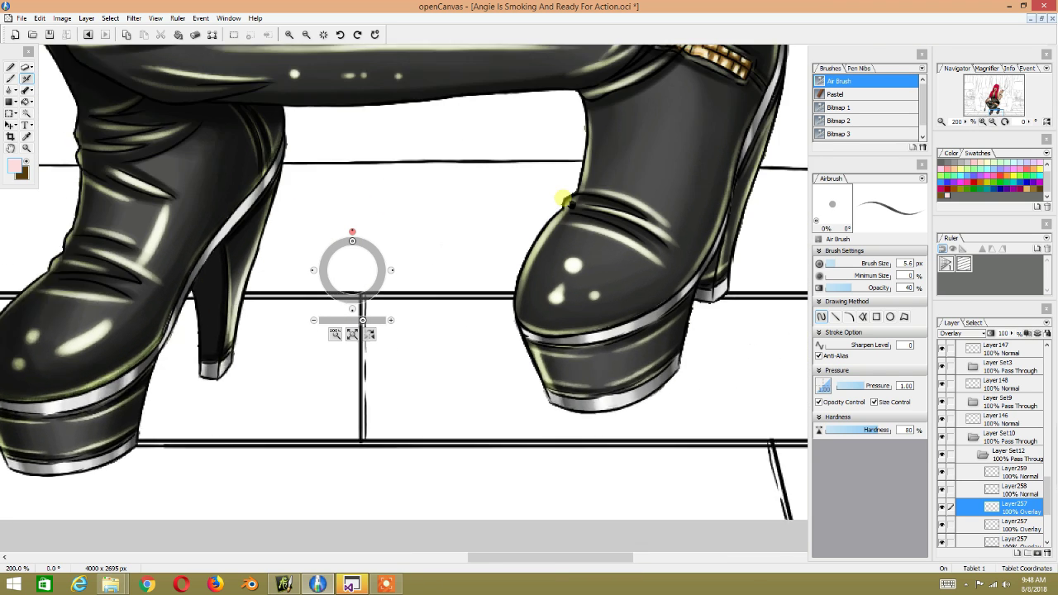
pyautogui.moveTo(562, 201); pyautogui.dragTo(523, 206)
pyautogui.scroll(-1, 461, 185)
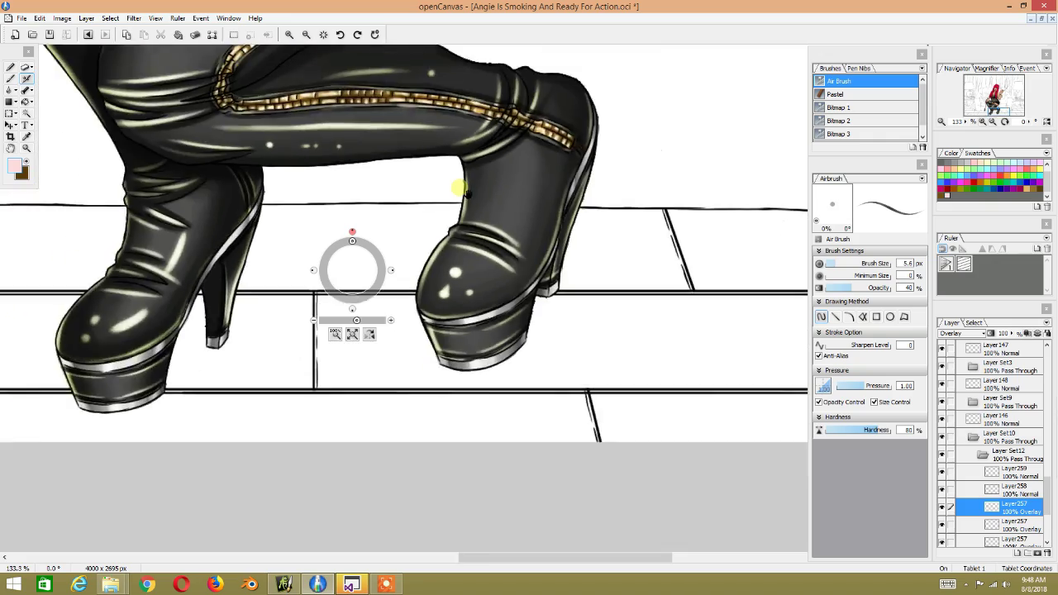
pyautogui.scroll(-2, 463, 165)
pyautogui.scroll(3, 352, 267)
pyautogui.scroll(3, 352, 266)
pyautogui.scroll(2, 352, 267)
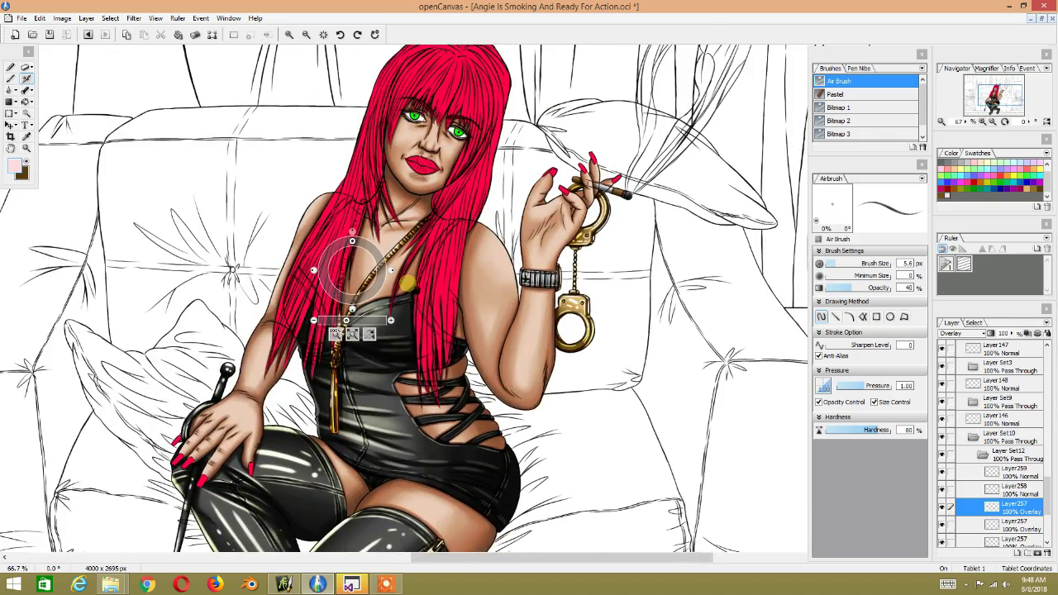
pyautogui.scroll(1, 424, 314)
pyautogui.scroll(1, 423, 314)
pyautogui.scroll(1, 423, 314)
pyautogui.scroll(1, 423, 314)
pyautogui.scroll(-3, 422, 314)
pyautogui.scroll(-2, 405, 297)
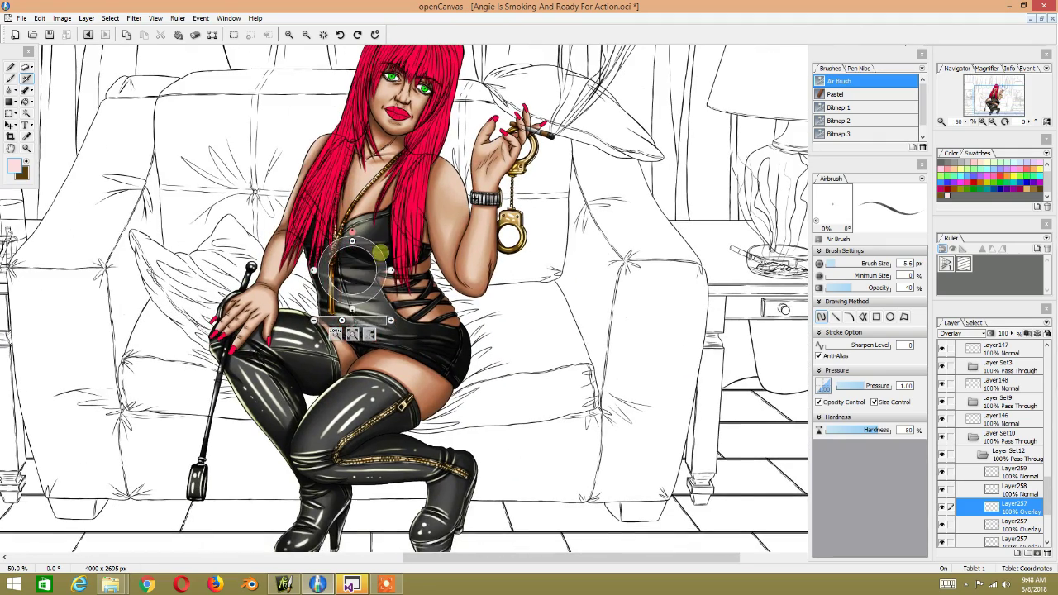
pyautogui.moveTo(376, 282); pyautogui.dragTo(373, 254)
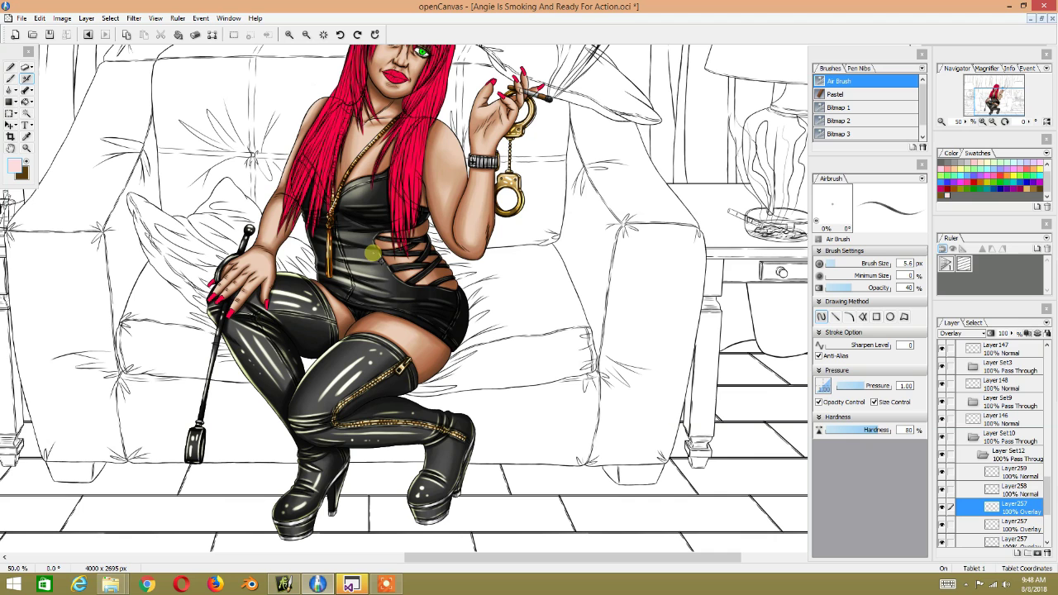
pyautogui.moveTo(467, 178); pyautogui.dragTo(453, 265)
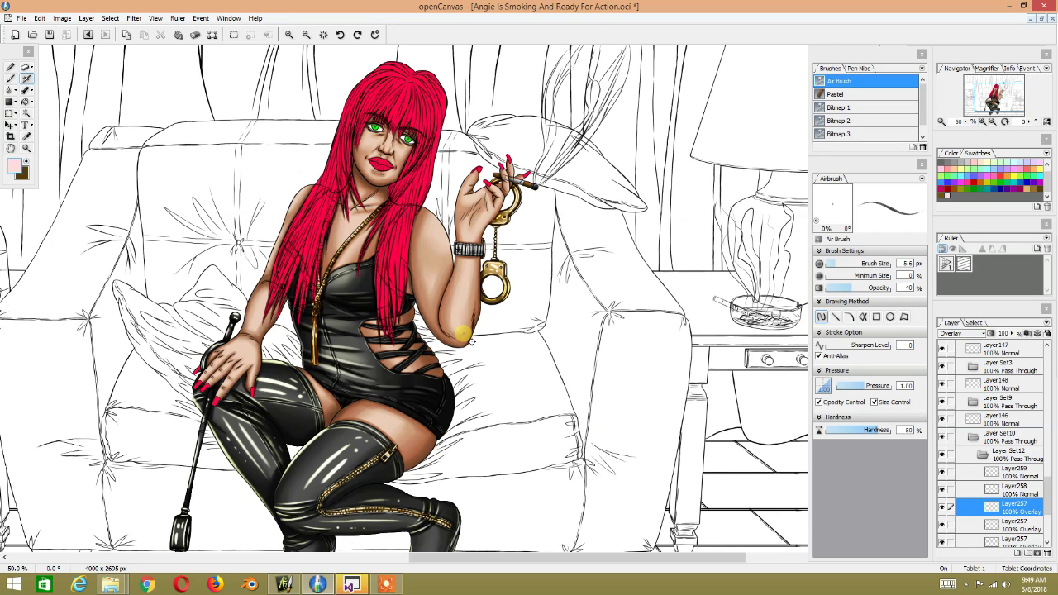
pyautogui.scroll(1, 376, 243)
pyautogui.scroll(1, 368, 240)
pyautogui.scroll(1, 360, 235)
pyautogui.scroll(1, 362, 238)
pyautogui.scroll(1, 356, 265)
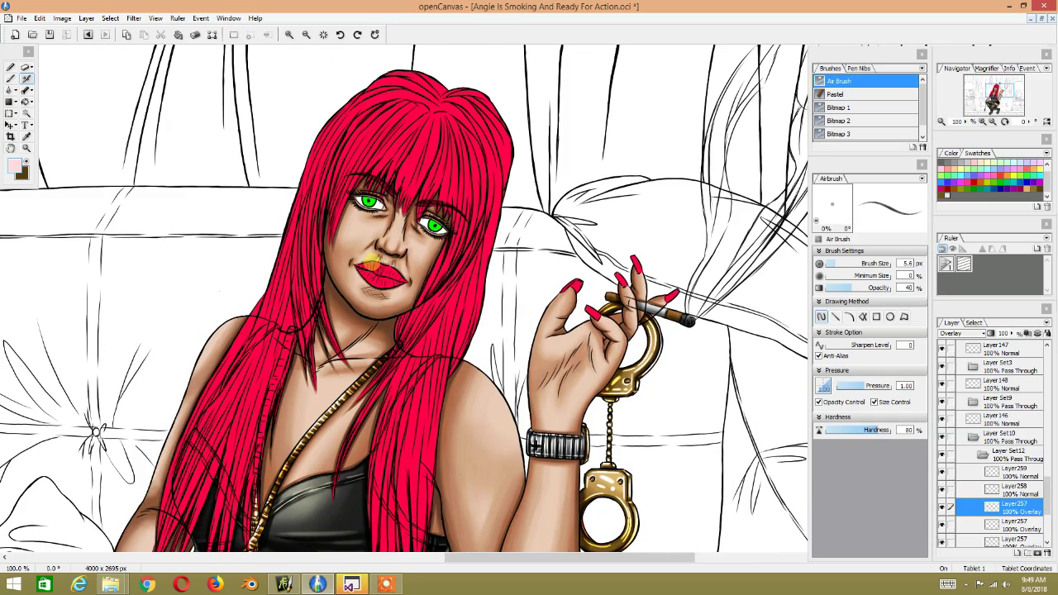
pyautogui.moveTo(455, 289)
pyautogui.mouseDown()
pyautogui.moveTo(466, 222)
pyautogui.moveTo(392, 160)
pyautogui.mouseUp()
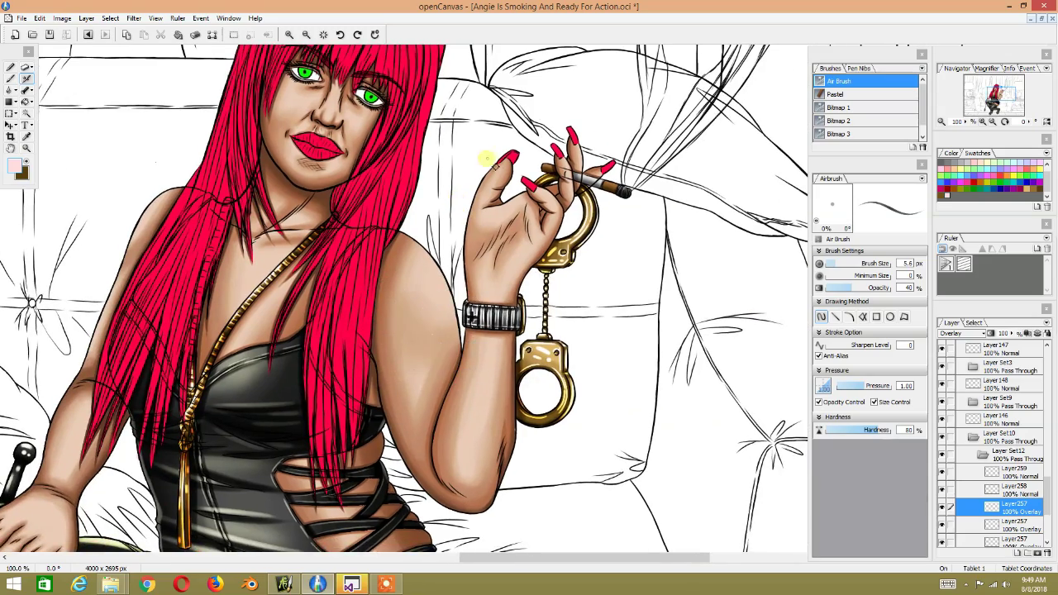
pyautogui.moveTo(542, 171); pyautogui.dragTo(461, 224)
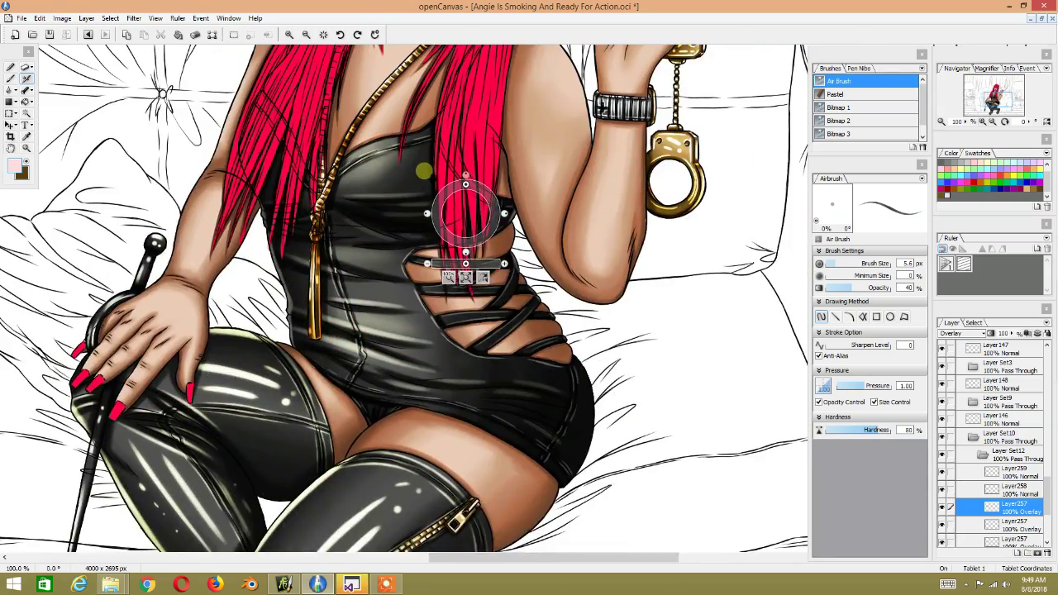
pyautogui.moveTo(420, 170); pyautogui.dragTo(386, 309)
pyautogui.moveTo(466, 263); pyautogui.dragTo(462, 263)
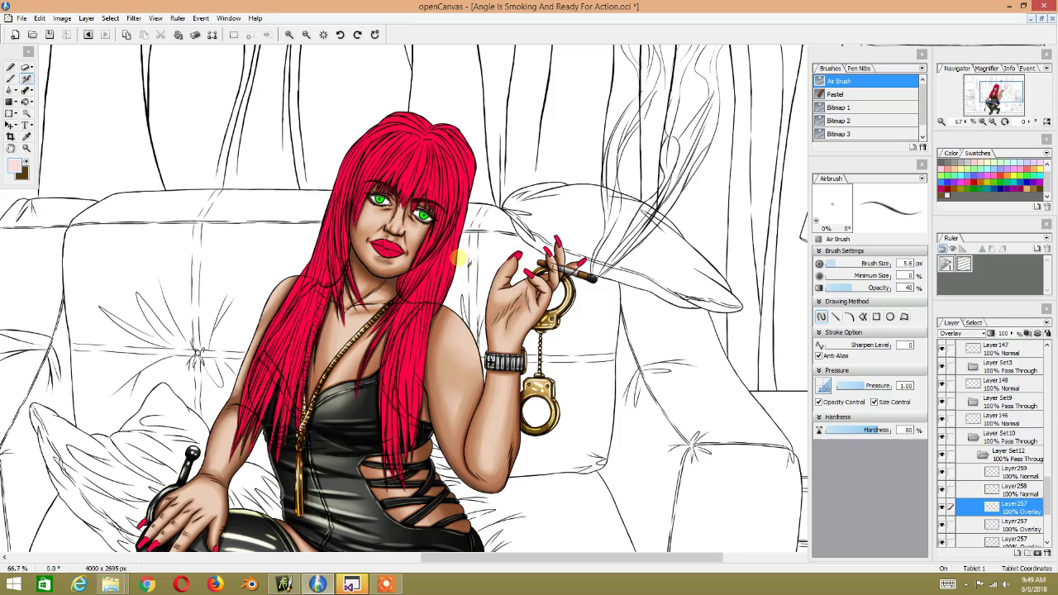
pyautogui.scroll(1, 394, 308)
pyautogui.scroll(1, 394, 308)
pyautogui.scroll(-1, 394, 307)
pyautogui.scroll(-1, 394, 307)
pyautogui.moveTo(390, 389)
pyautogui.mouseDown()
pyautogui.moveTo(366, 255)
pyautogui.moveTo(350, 224)
pyautogui.mouseUp()
pyautogui.scroll(1, 329, 283)
pyautogui.scroll(1, 329, 283)
pyautogui.scroll(-1, 329, 282)
pyautogui.scroll(-1, 323, 279)
pyautogui.scroll(1, 313, 275)
pyautogui.scroll(2, 311, 273)
pyautogui.scroll(1, 314, 272)
pyautogui.scroll(3, 329, 270)
pyautogui.scroll(-5, 329, 270)
pyautogui.scroll(1, 330, 265)
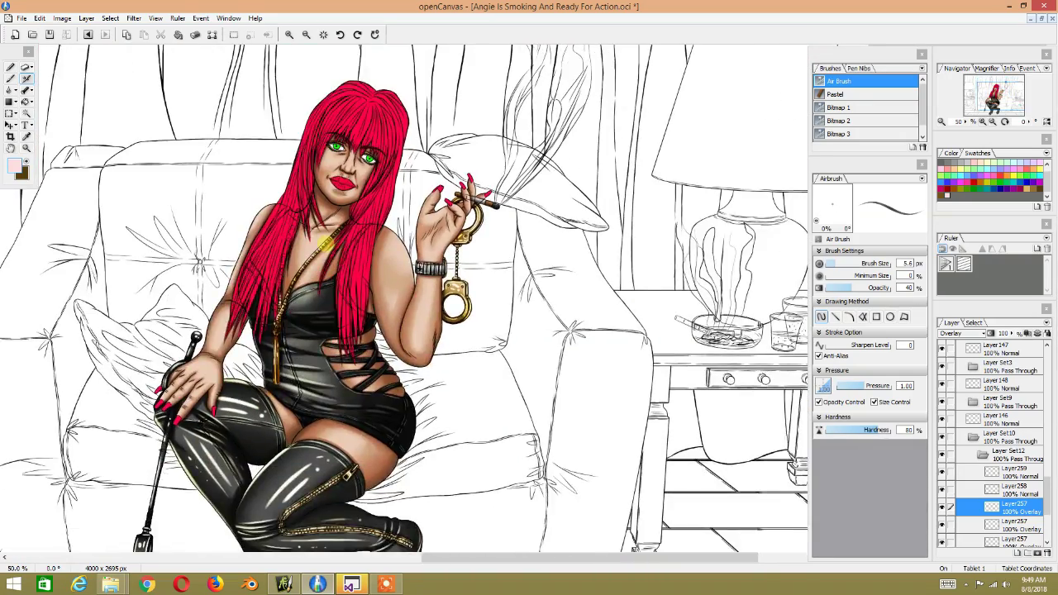
pyautogui.scroll(-3, 326, 243)
pyautogui.scroll(2, 327, 242)
pyautogui.scroll(1, 330, 248)
pyautogui.scroll(2, 339, 261)
pyautogui.scroll(1, 346, 272)
pyautogui.scroll(-2, 345, 271)
pyautogui.scroll(-1, 339, 269)
pyautogui.scroll(1, 331, 266)
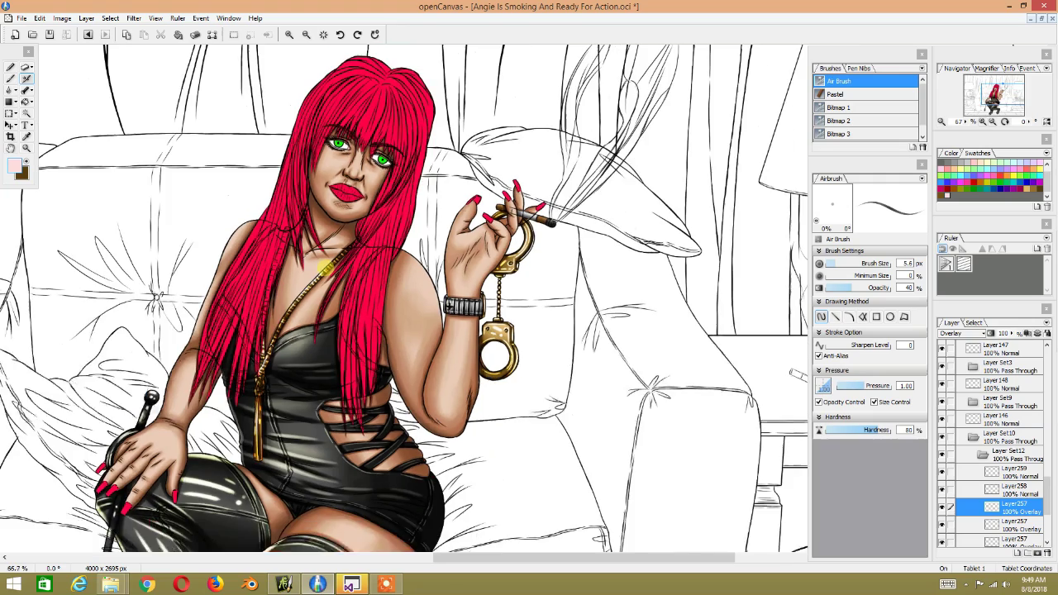
pyautogui.scroll(-1, 324, 265)
pyautogui.scroll(-1, 326, 331)
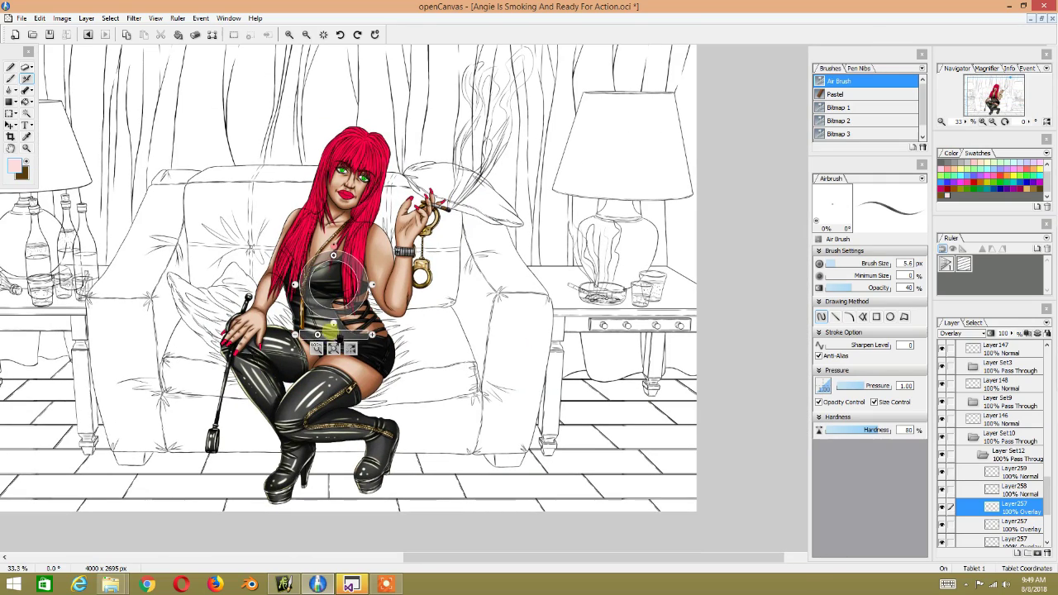
pyautogui.hscroll(-2, 335, 350)
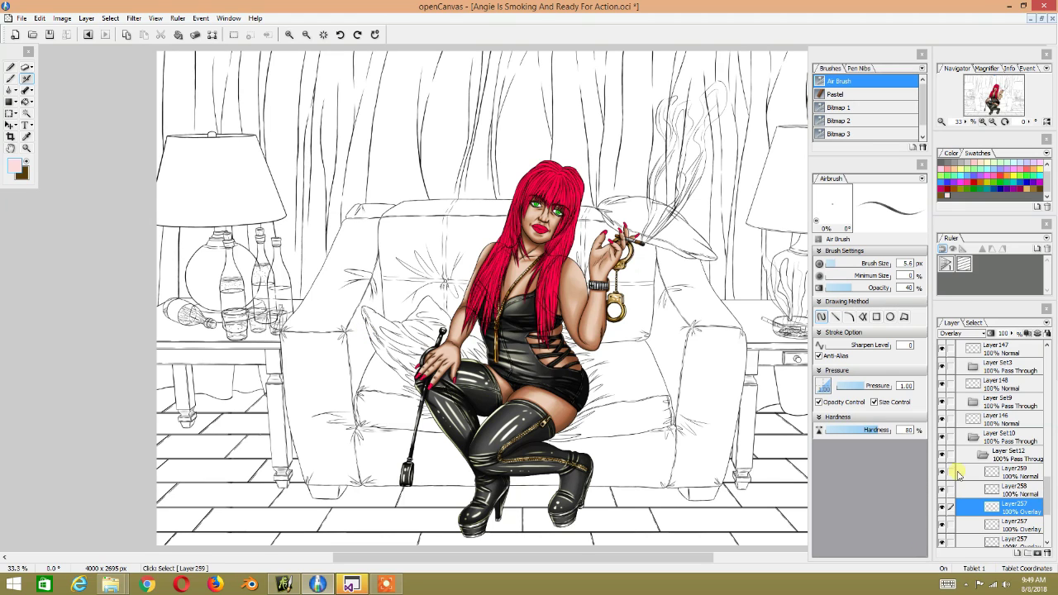
# Step: Fold up the Layer Set12, Layer Set10 and Eye Lashes folders in the layer list
pyautogui.click(982, 454)
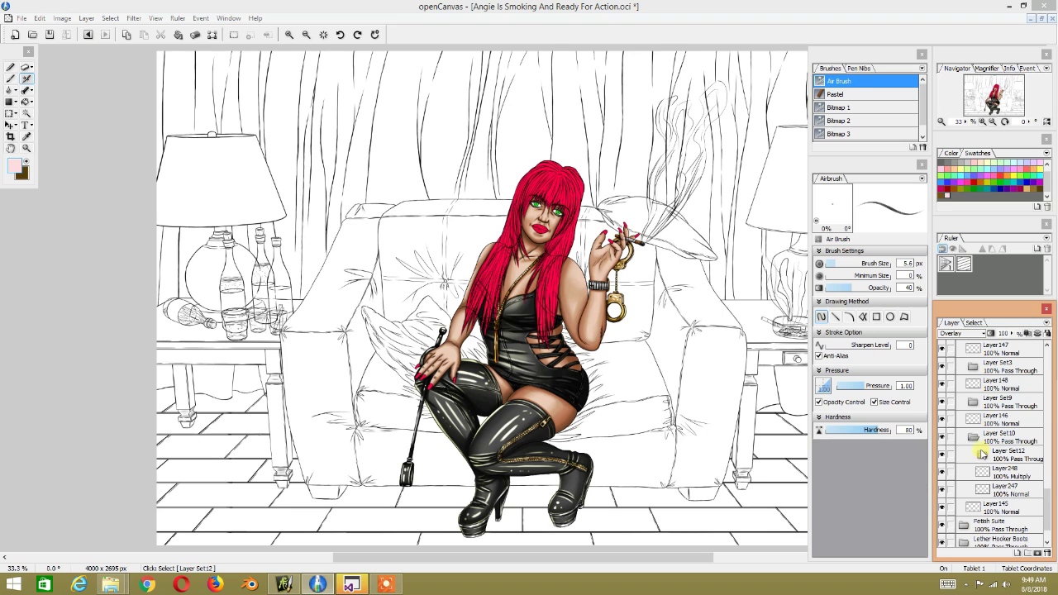
pyautogui.click(972, 437)
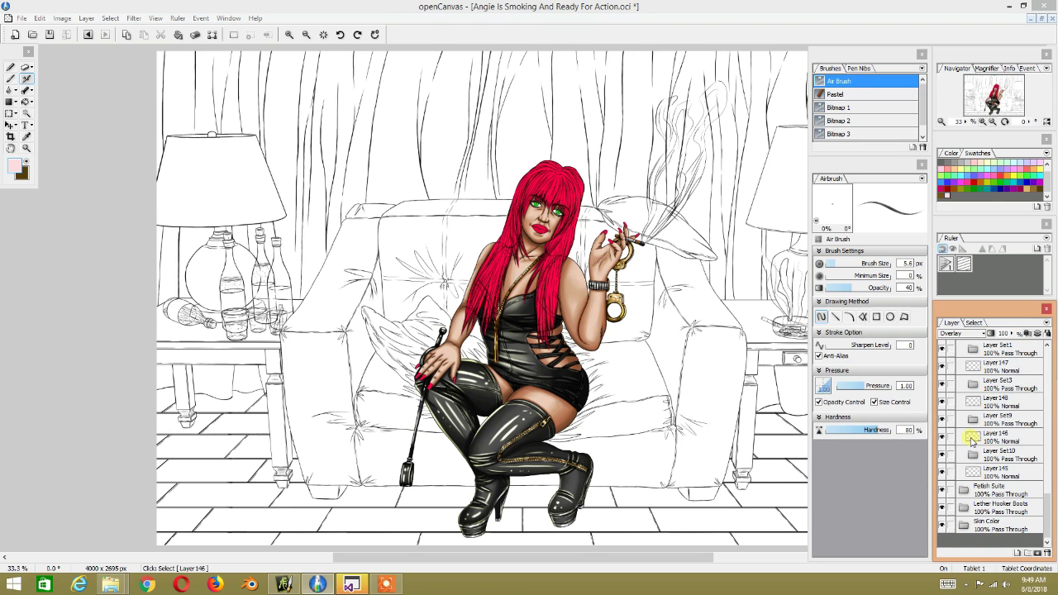
pyautogui.scroll(2, 972, 437)
pyautogui.scroll(3, 975, 440)
pyautogui.scroll(-1, 976, 441)
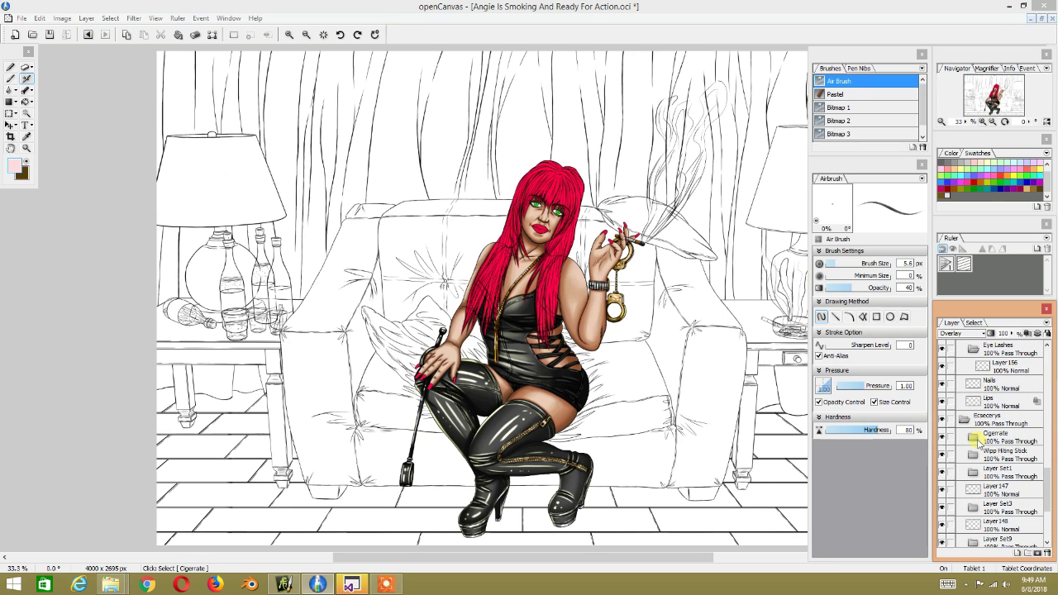
pyautogui.scroll(-1, 966, 423)
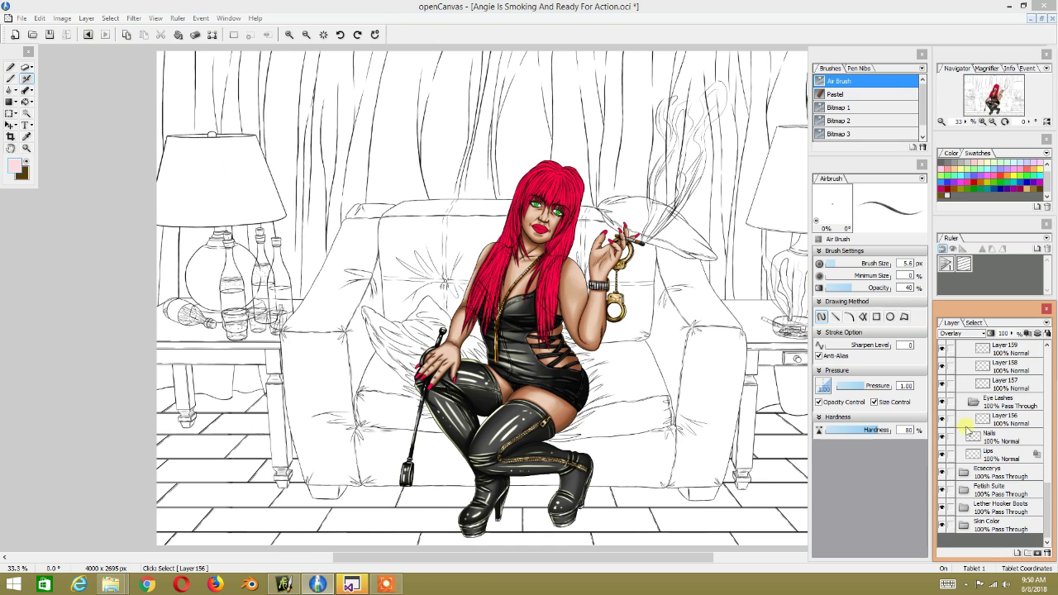
pyautogui.click(972, 403)
pyautogui.scroll(1, 970, 407)
pyautogui.scroll(1, 971, 405)
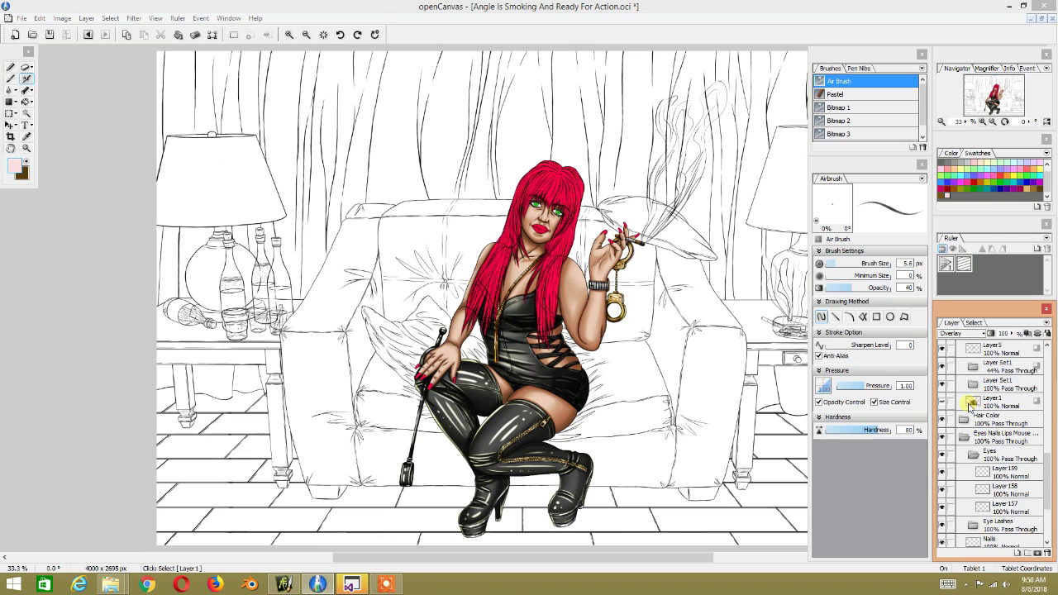
# Step: Select Layer1 and briefly show then hide the photo reference layer
pyautogui.click(973, 403)
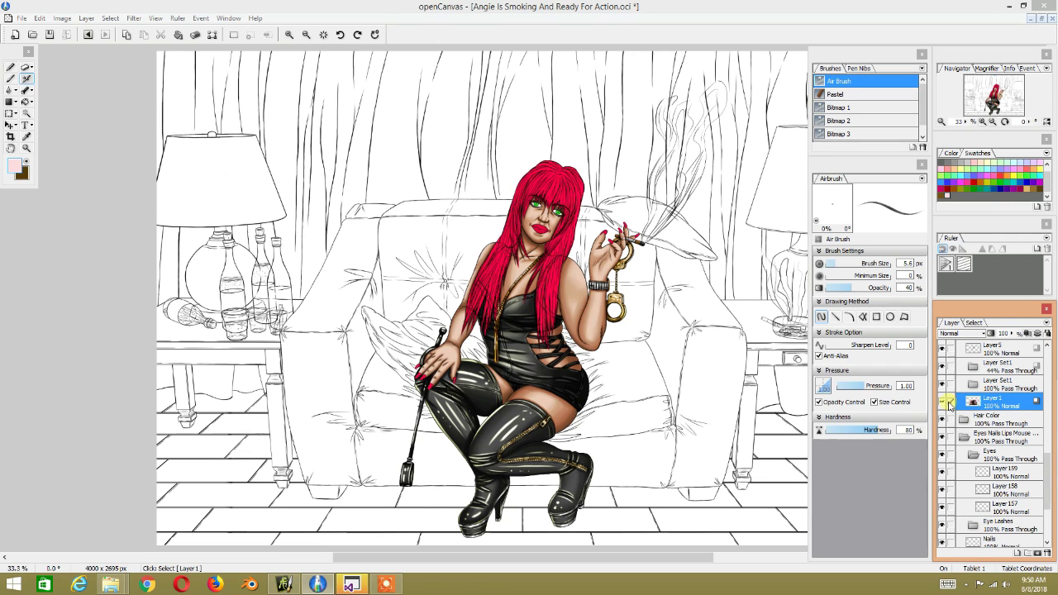
pyautogui.click(943, 402)
pyautogui.click(943, 402)
pyautogui.click(385, 584)
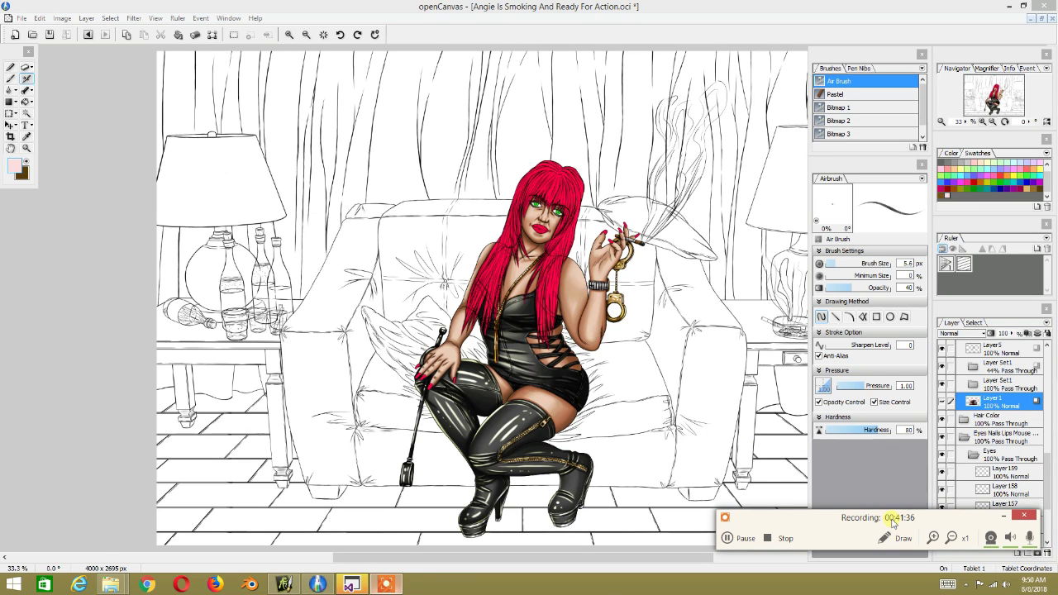